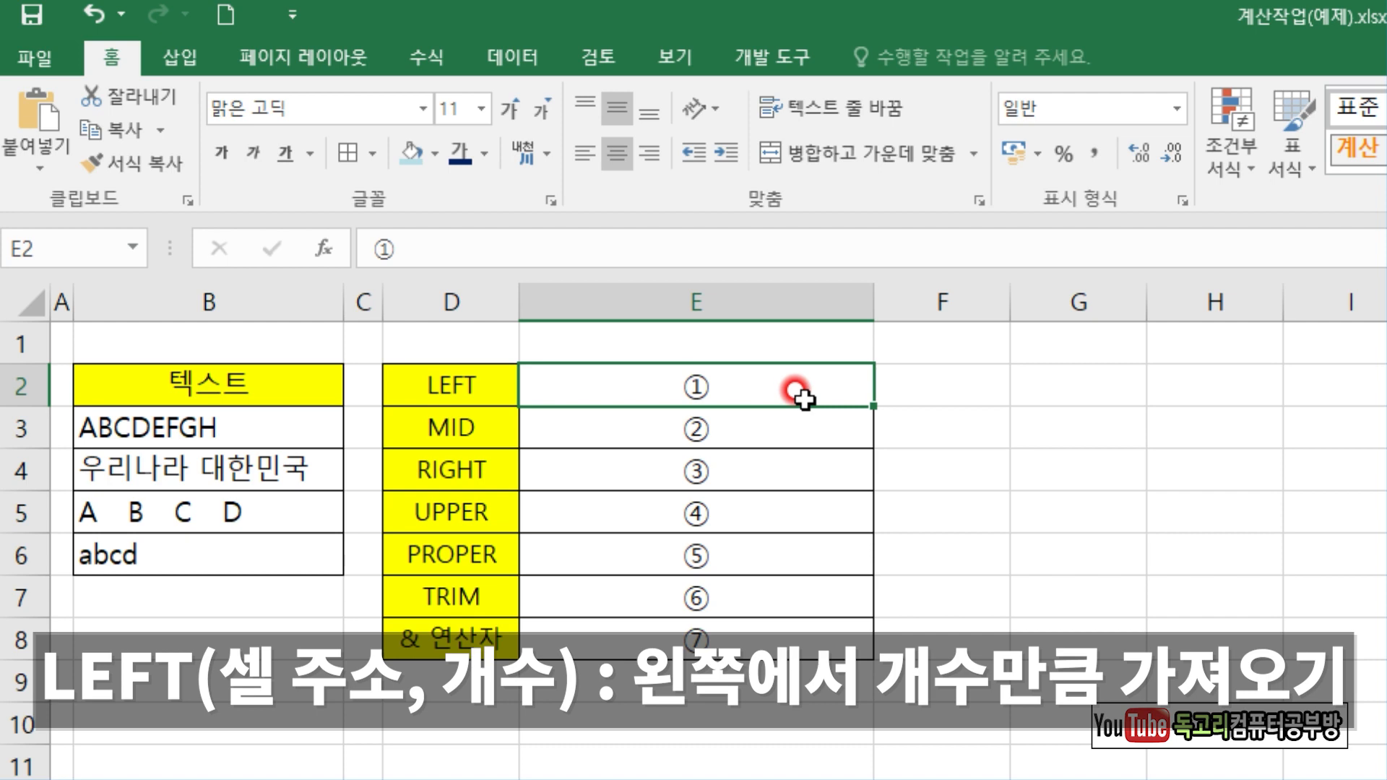
Step: Enter the formula =LEFT(B3,3) in cell E2 to extract the first three characters of B3
{"action": "type", "text": "="}
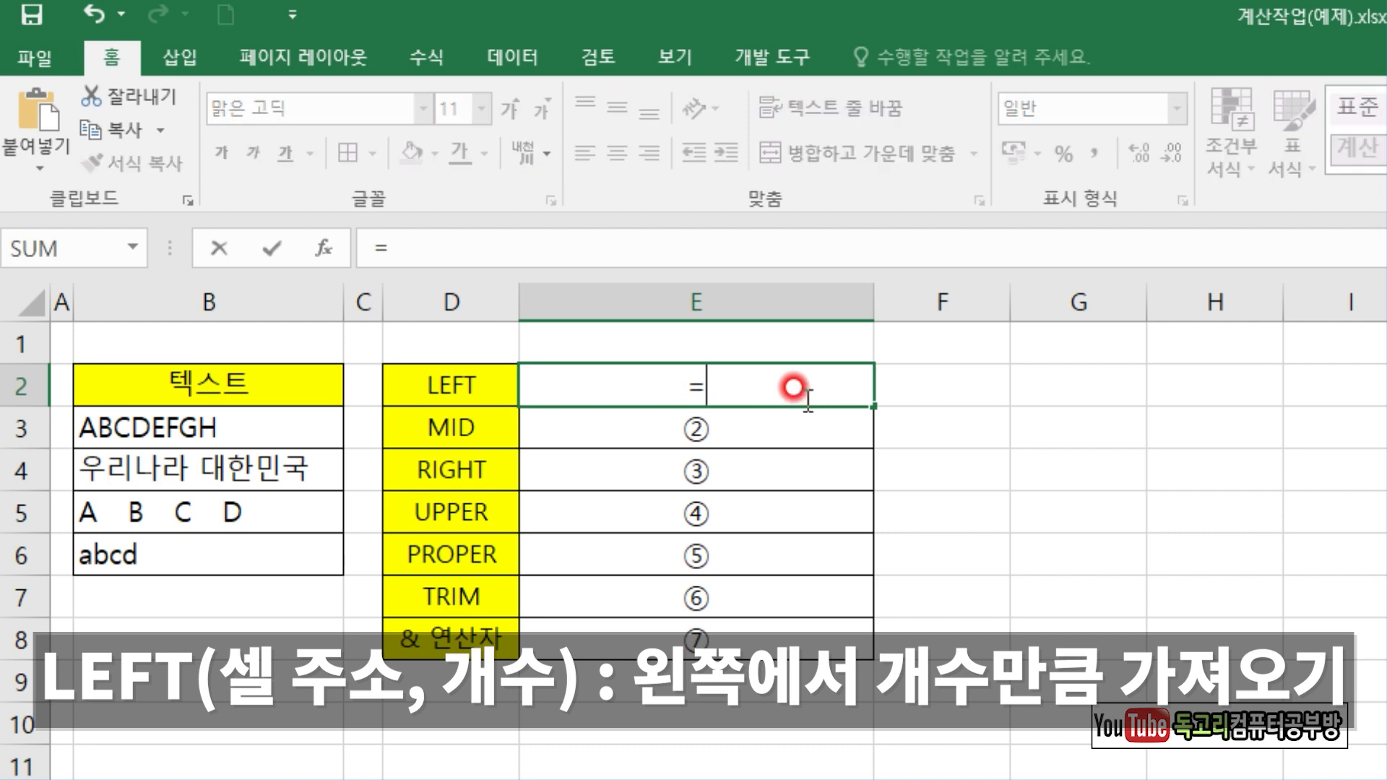
{"action": "type", "text": "LE"}
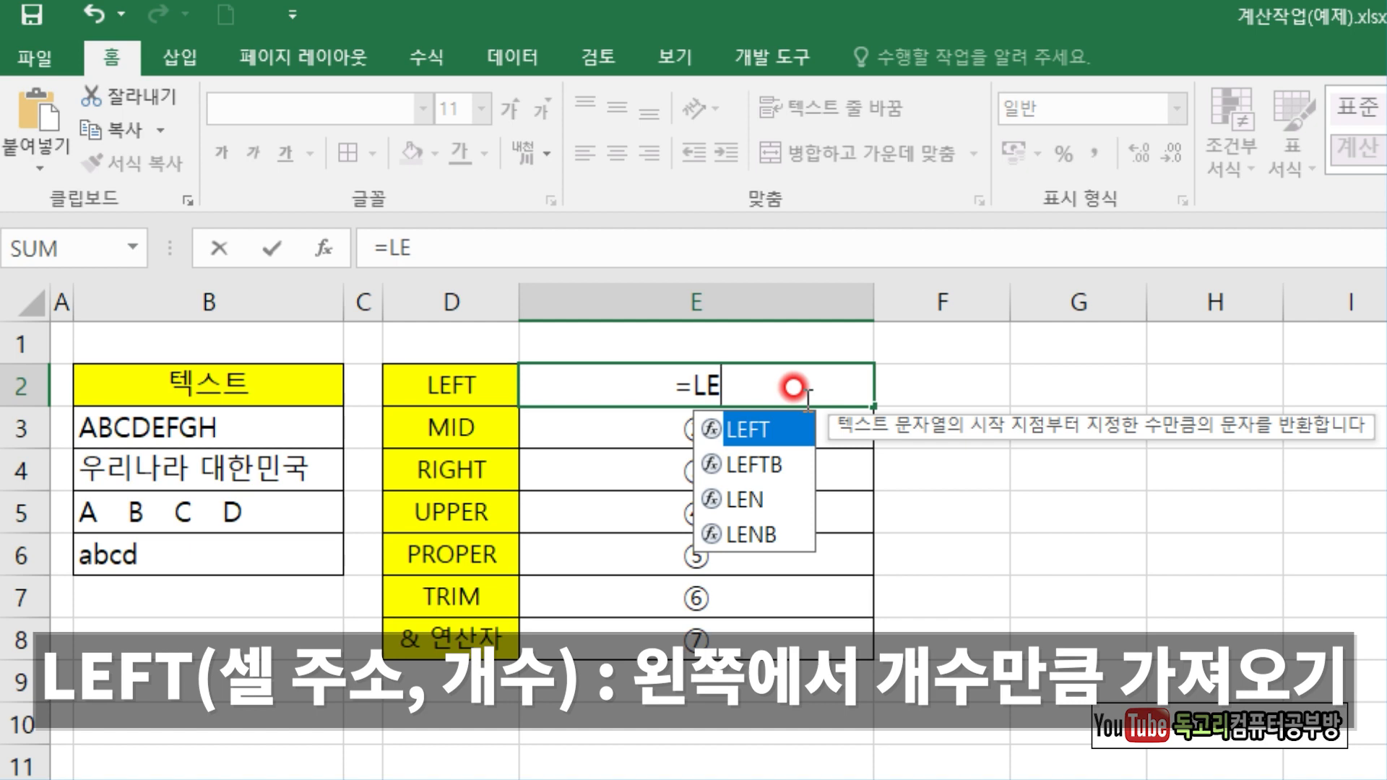
{"action": "key", "text": "Tab"}
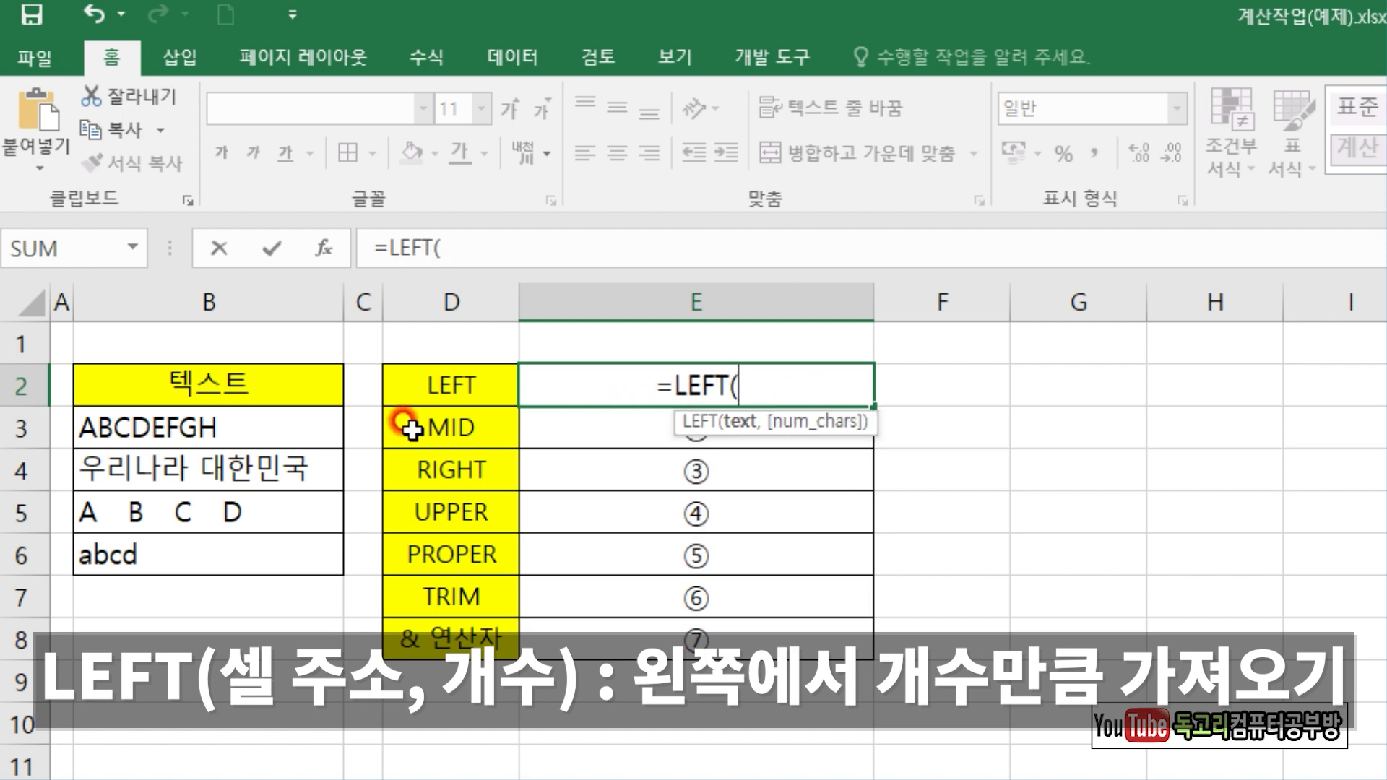
{"action": "left_click", "coordinate": [278, 429]}
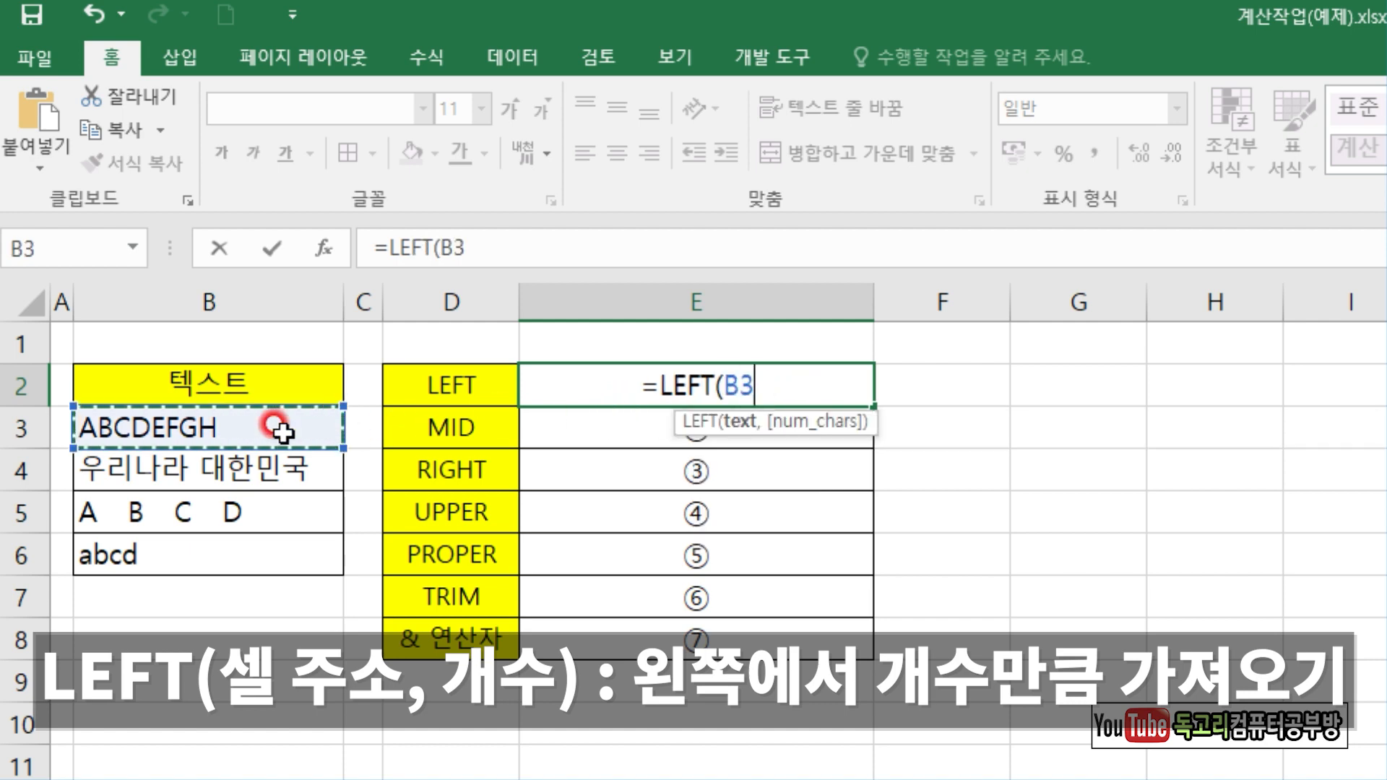
{"action": "type", "text": ",3)"}
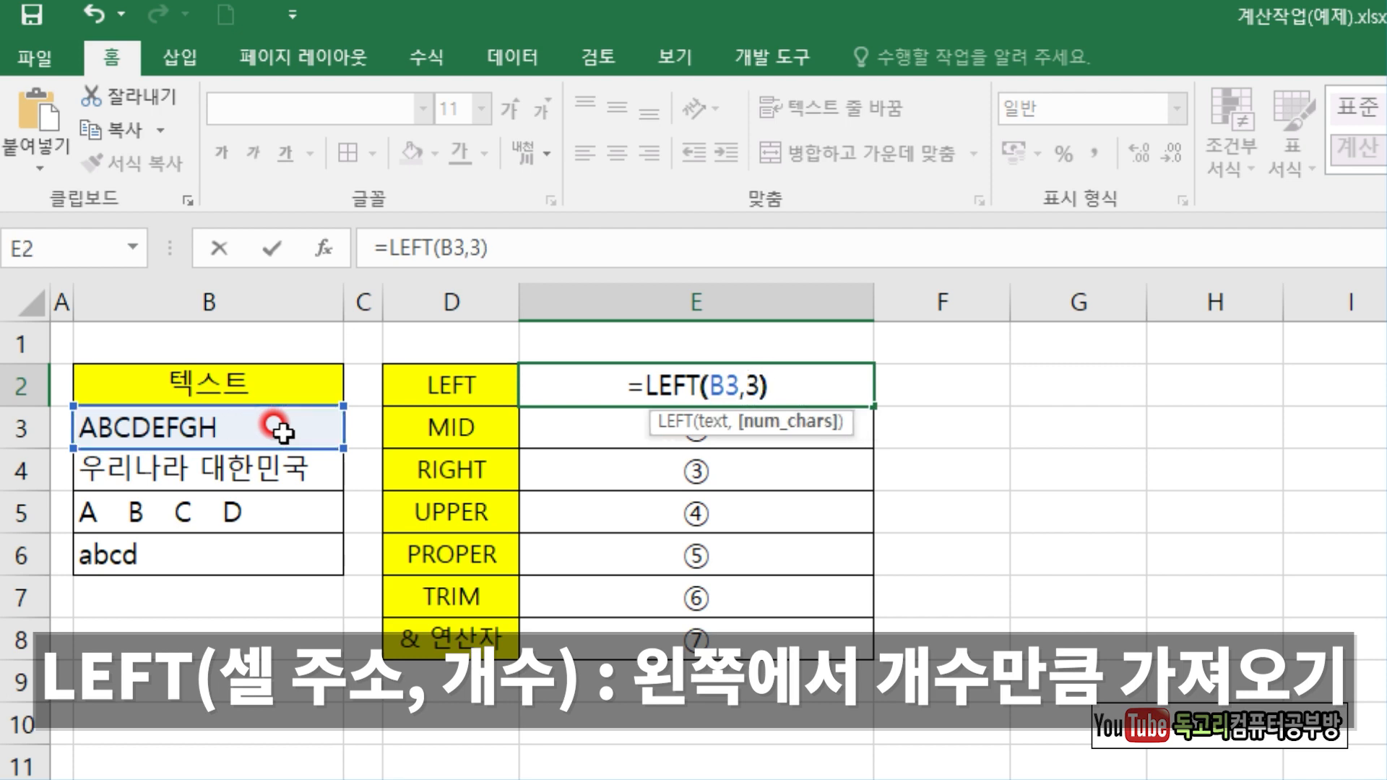
{"action": "key", "text": "Return"}
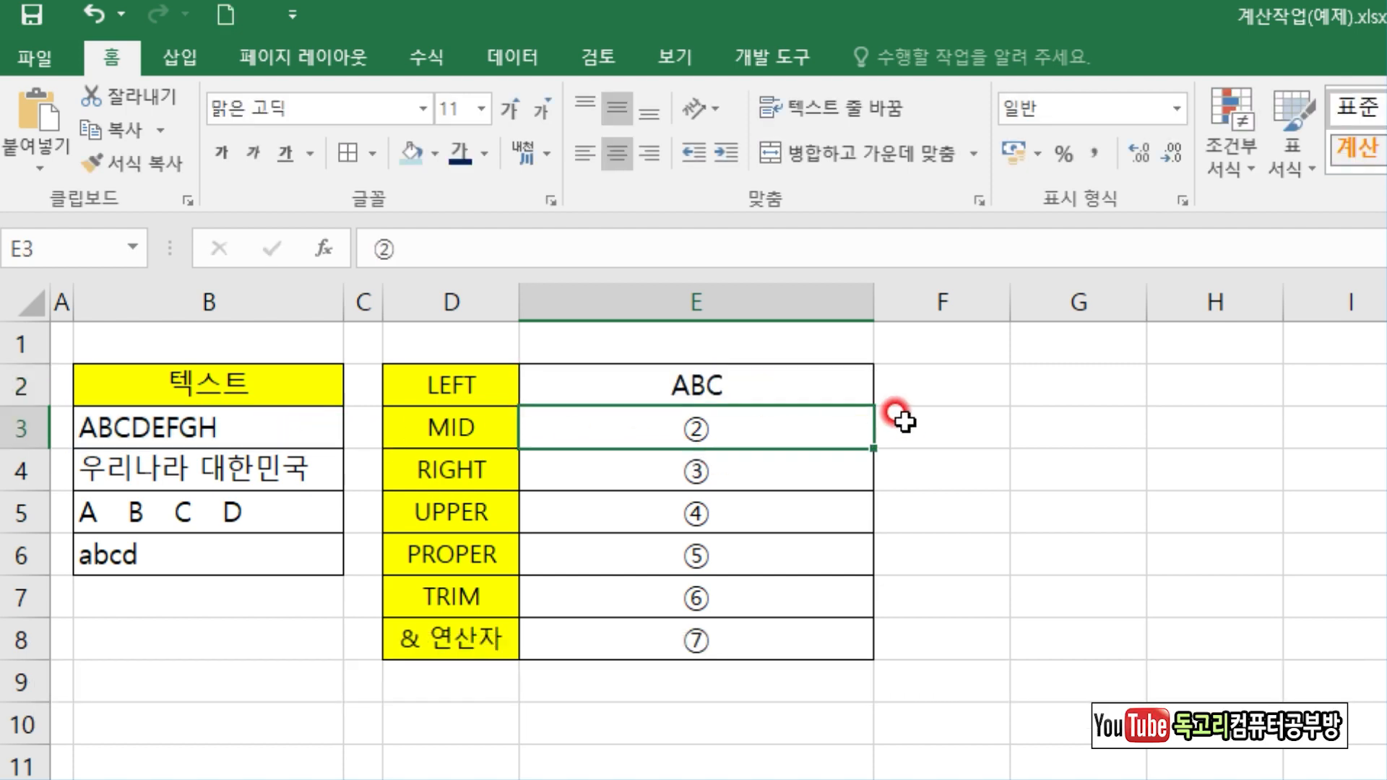
Step: Enter the formula =MID(B3,4,2) in cell E3 to extract two characters of B3 starting at the fourth
{"action": "type", "text": "="}
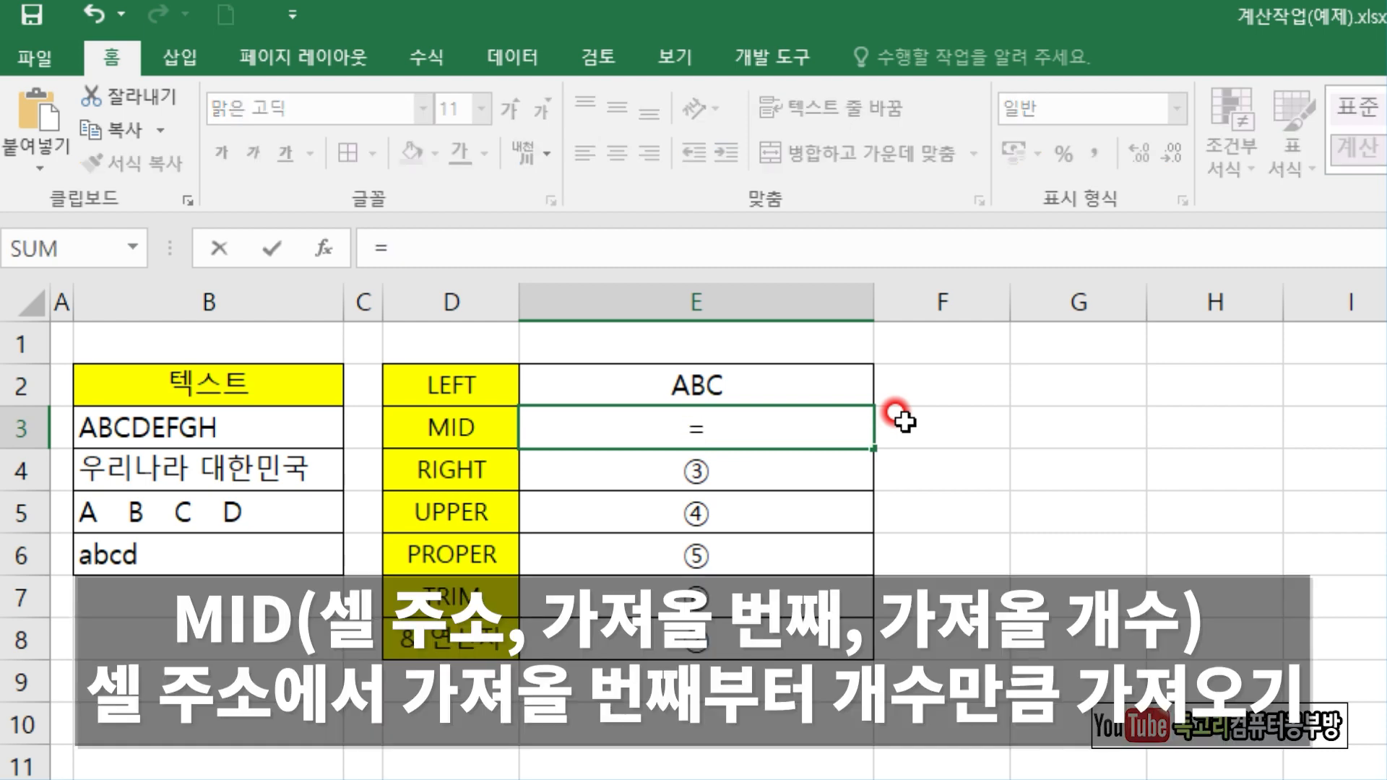
{"action": "type", "text": "MID("}
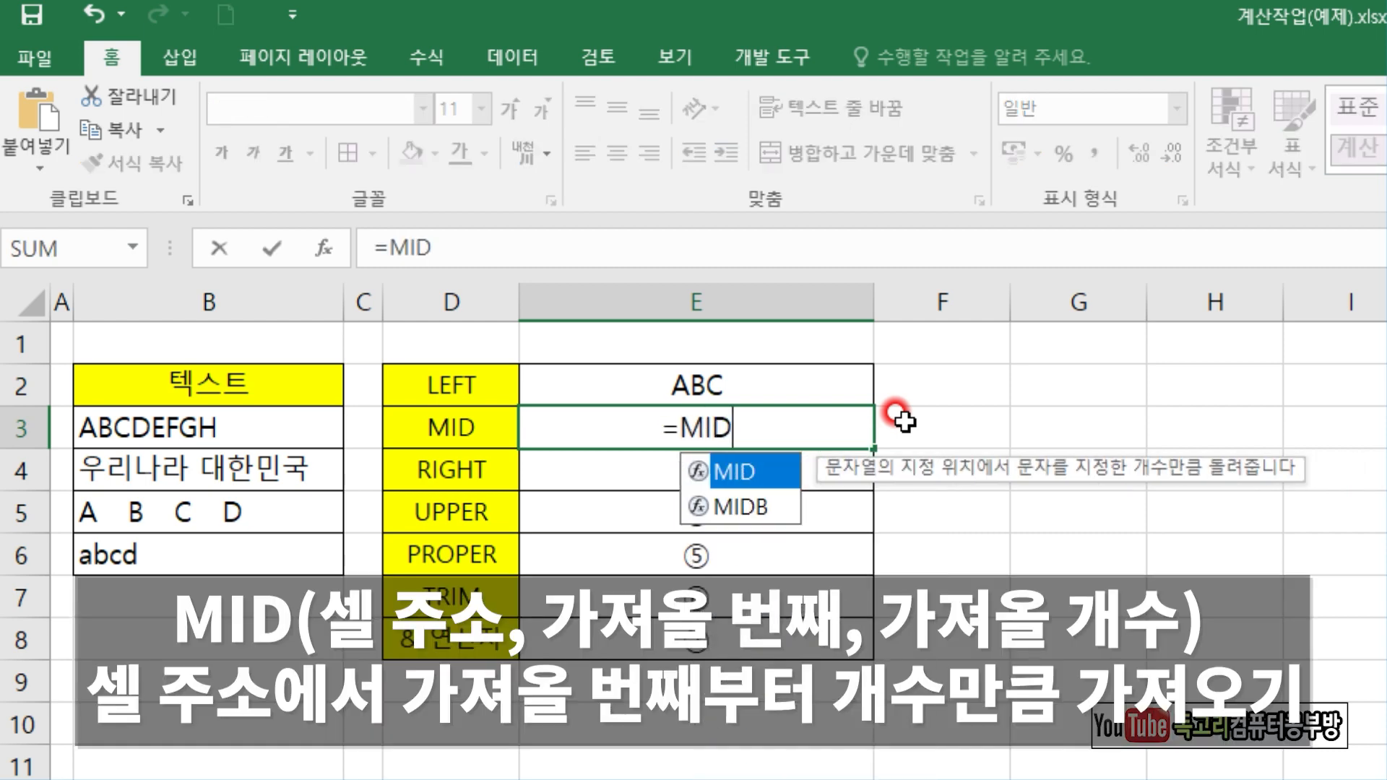
{"action": "left_click", "coordinate": [278, 433]}
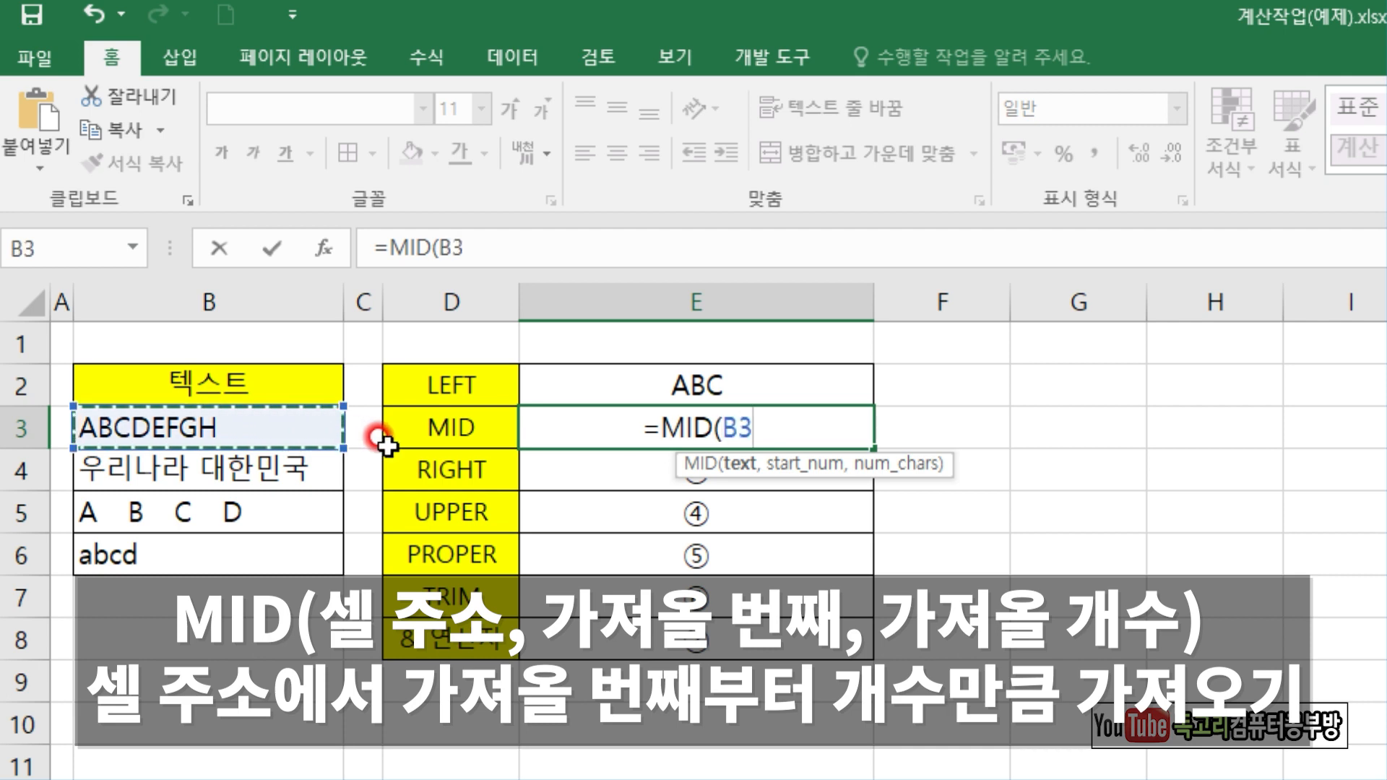
{"action": "key", "text": "F2"}
{"action": "type", "text": ",4,"}
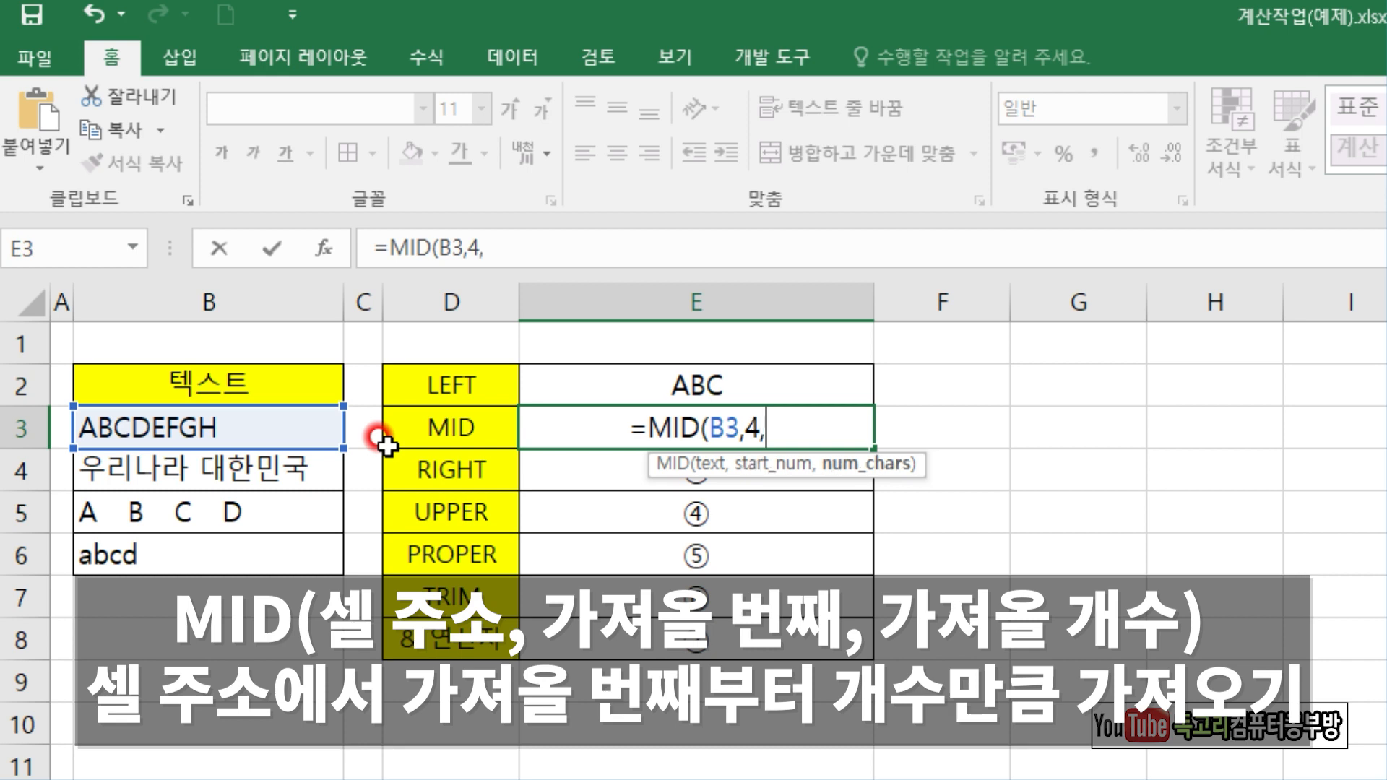
{"action": "type", "text": "2)"}
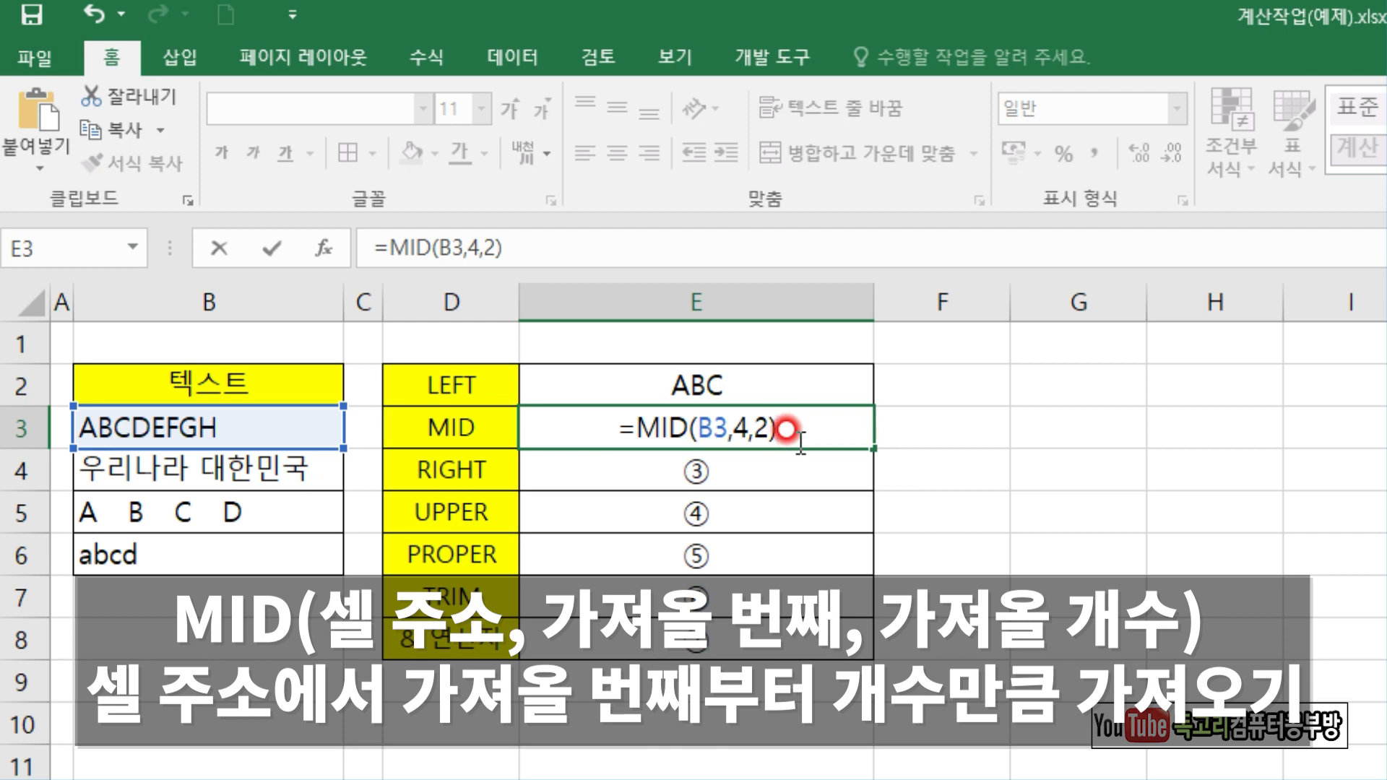
{"action": "key", "text": "Return"}
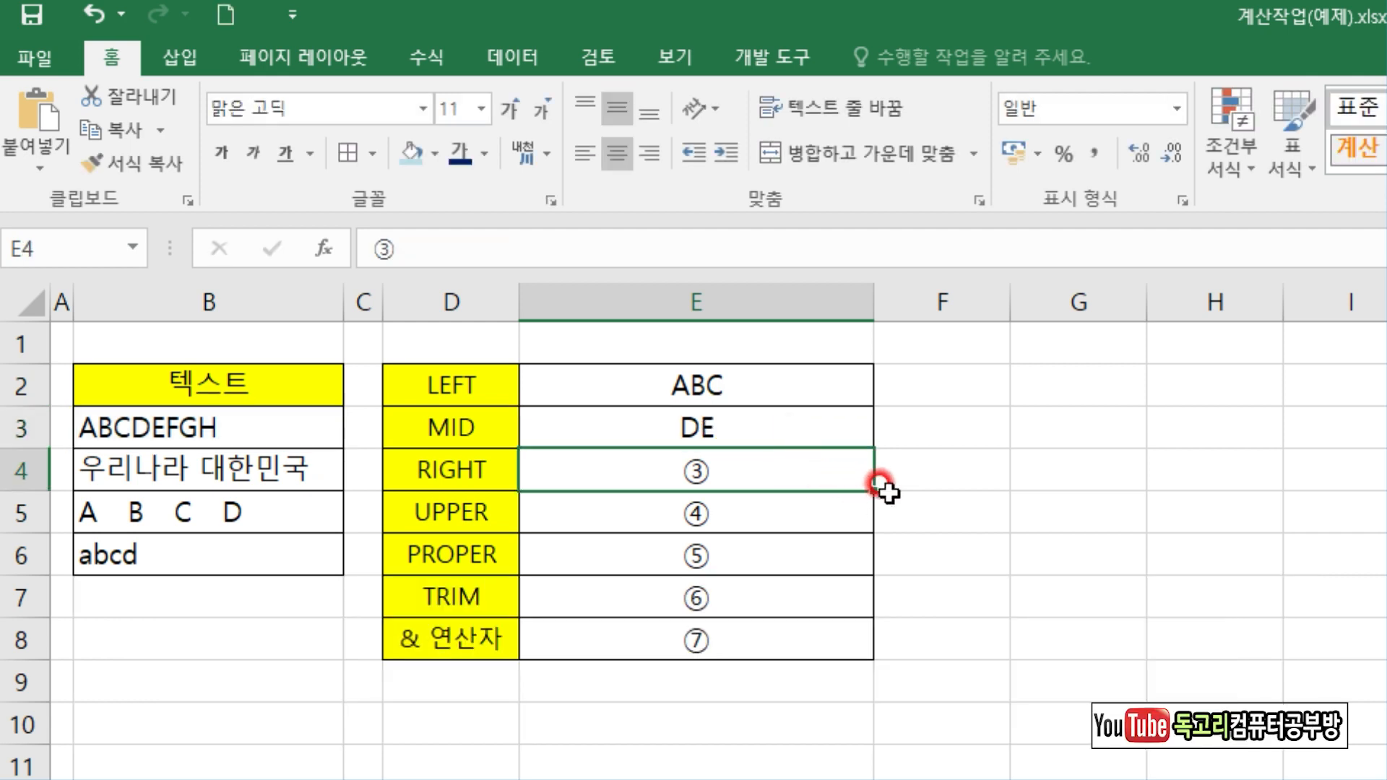
Step: Enter the formula =RIGHT(B3,4) in cell E4 to extract the last four characters of B3
{"action": "type", "text": "="}
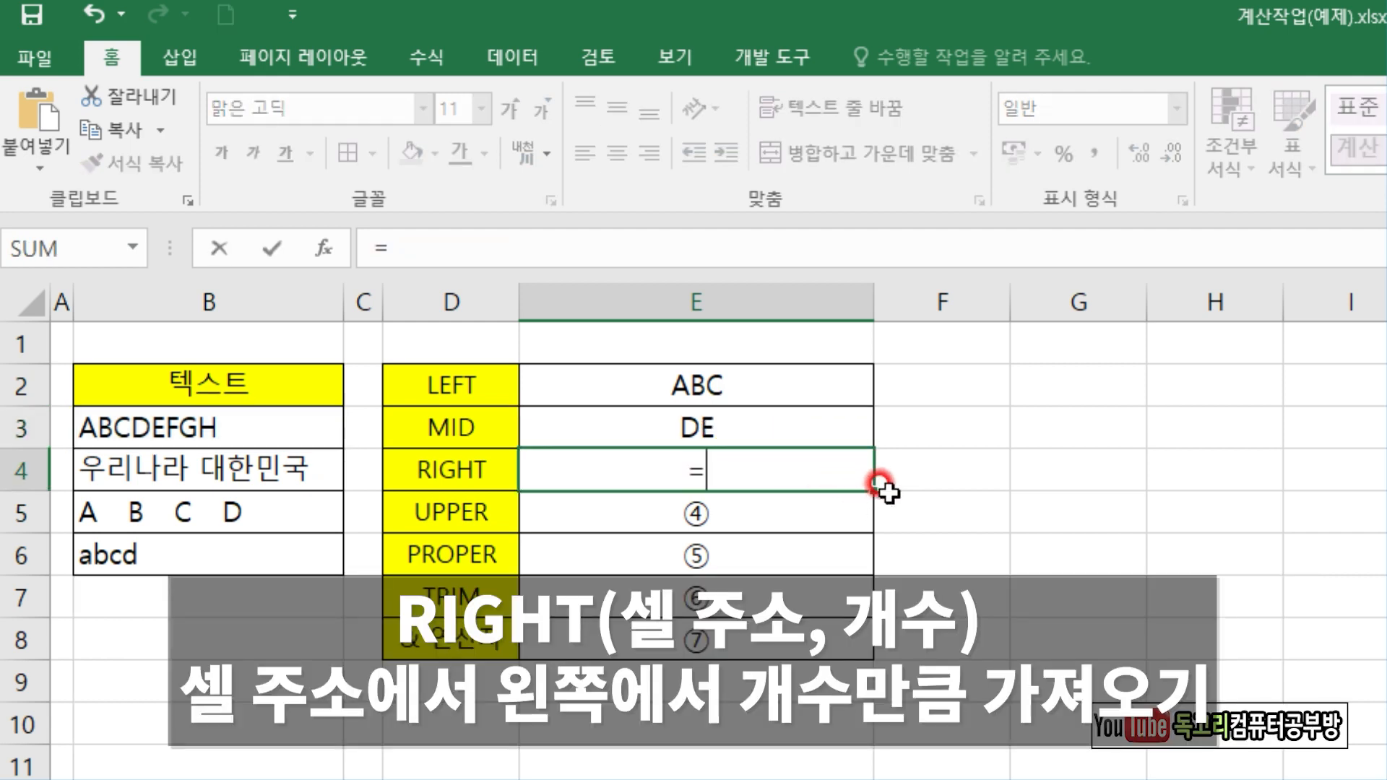
{"action": "type", "text": "RI"}
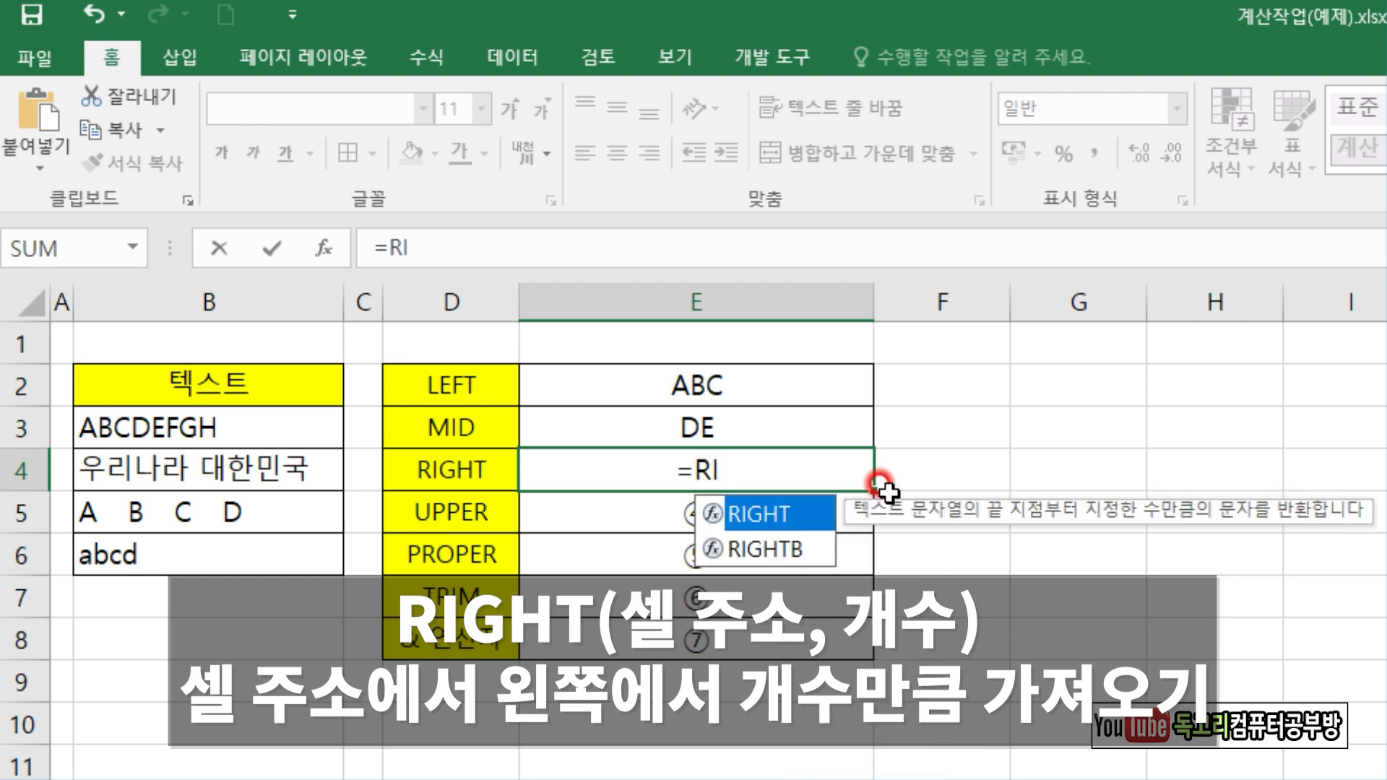
{"action": "key", "text": "Tab"}
{"action": "left_click", "coordinate": [259, 435]}
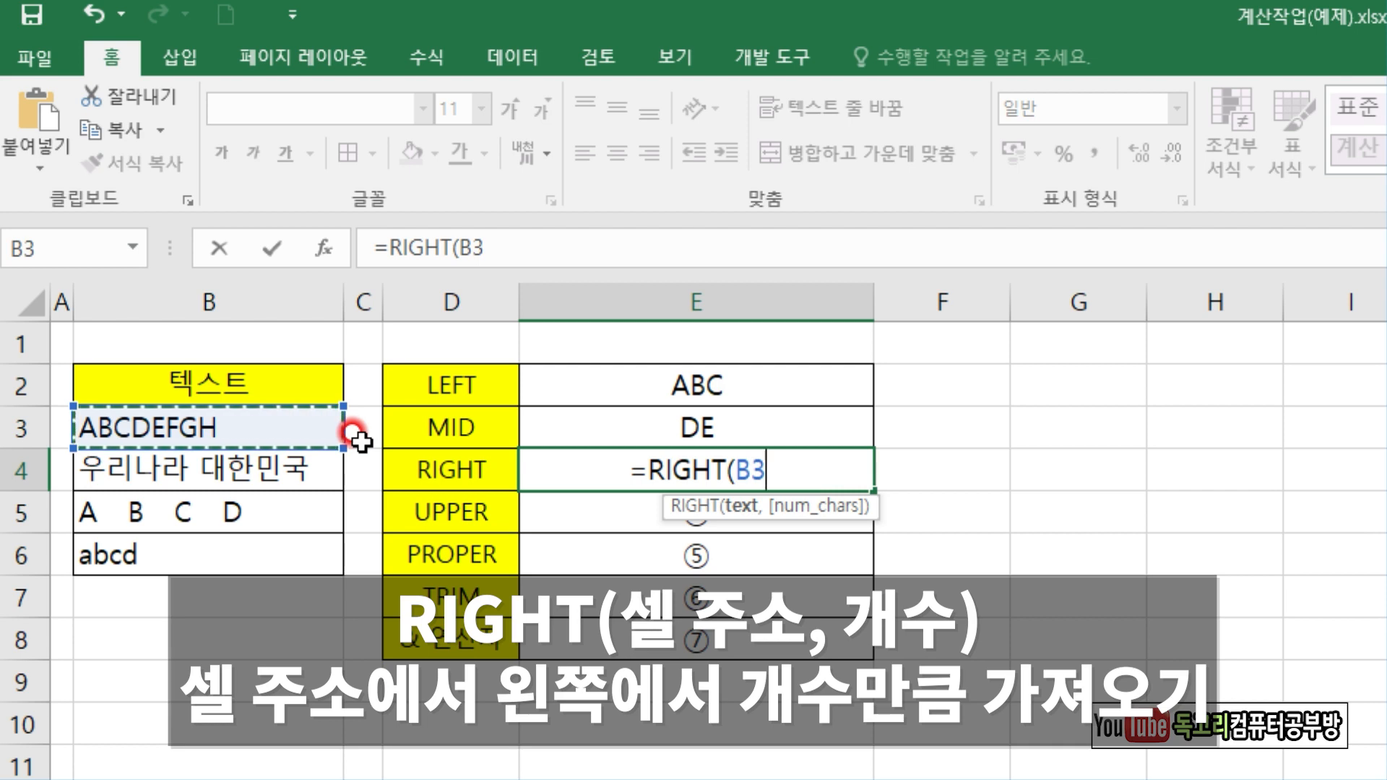
{"action": "type", "text": ",4"}
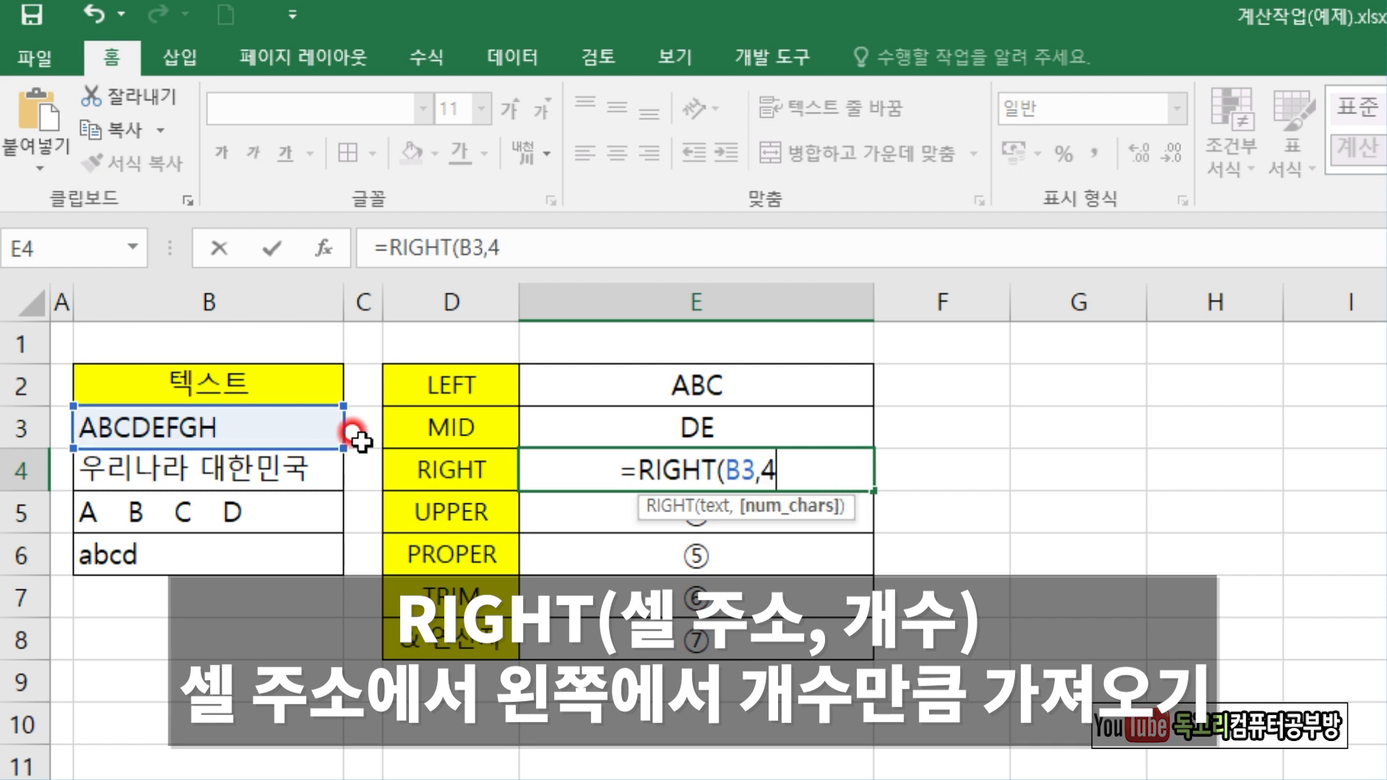
{"action": "type", "text": ")"}
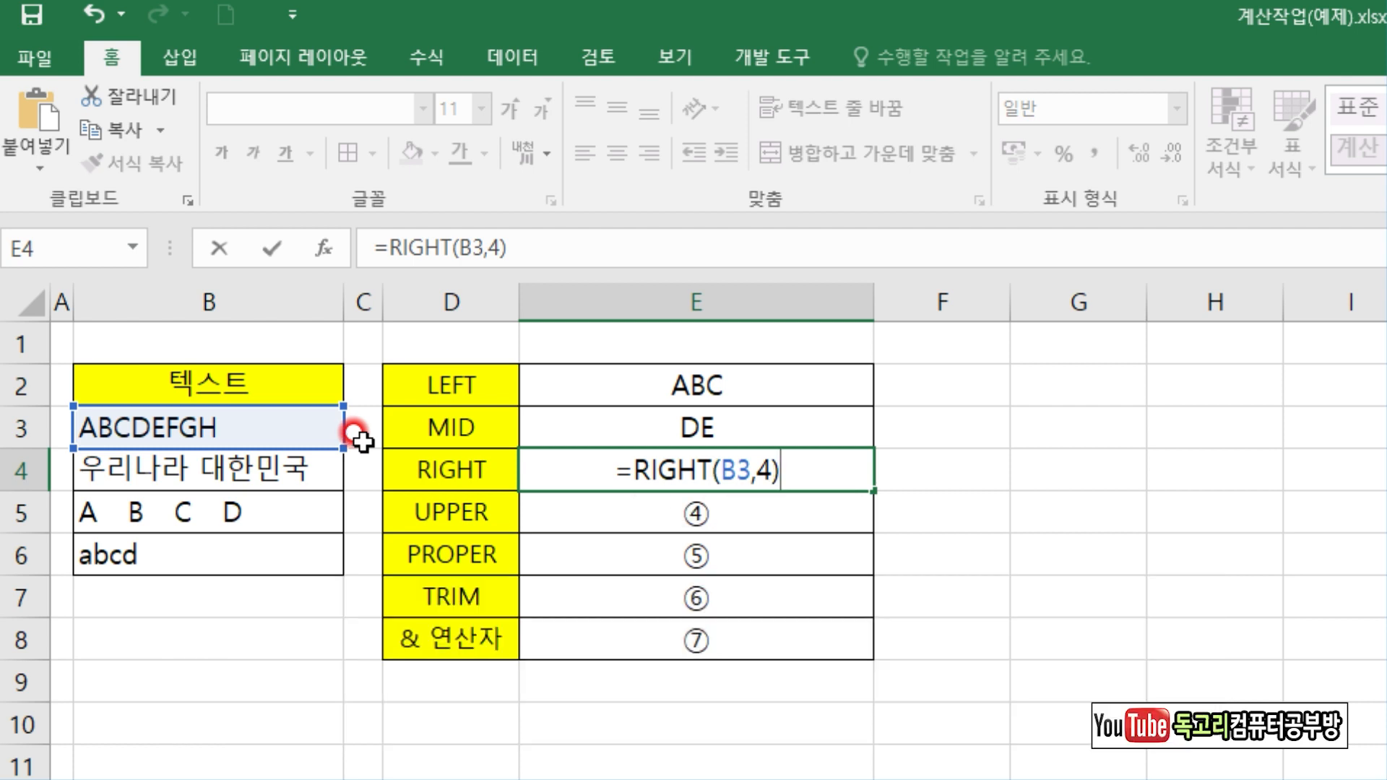
{"action": "key", "text": "Return"}
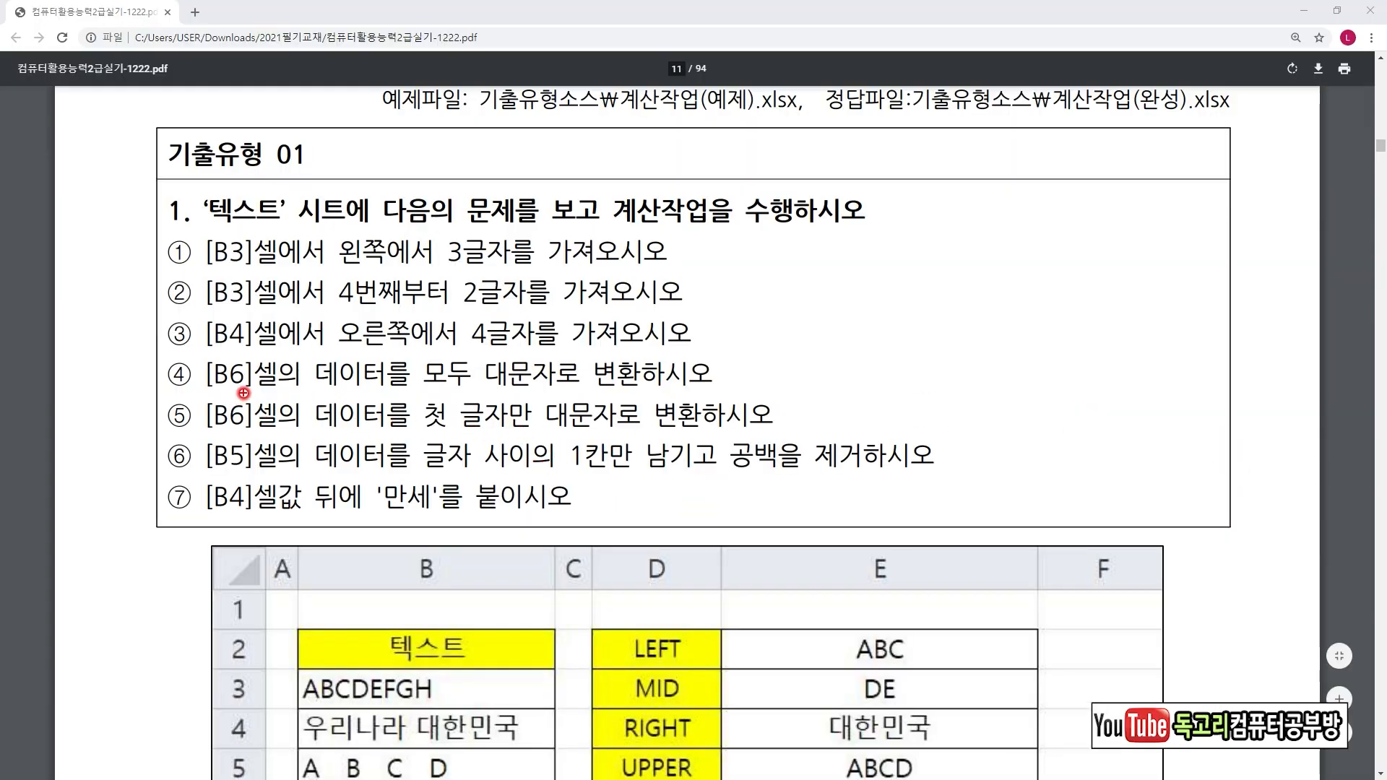
Step: Examine tasks ④ to ⑦ in the exercise PDF, underlining each source cell and the required text operation
{"action": "left_click_drag", "start_coordinate": [211, 394], "coordinate": [298, 393]}
{"action": "left_click_drag", "start_coordinate": [423, 396], "coordinate": [558, 396]}
{"action": "left_click_drag", "start_coordinate": [190, 431], "coordinate": [279, 429]}
{"action": "left_click_drag", "start_coordinate": [426, 431], "coordinate": [650, 423]}
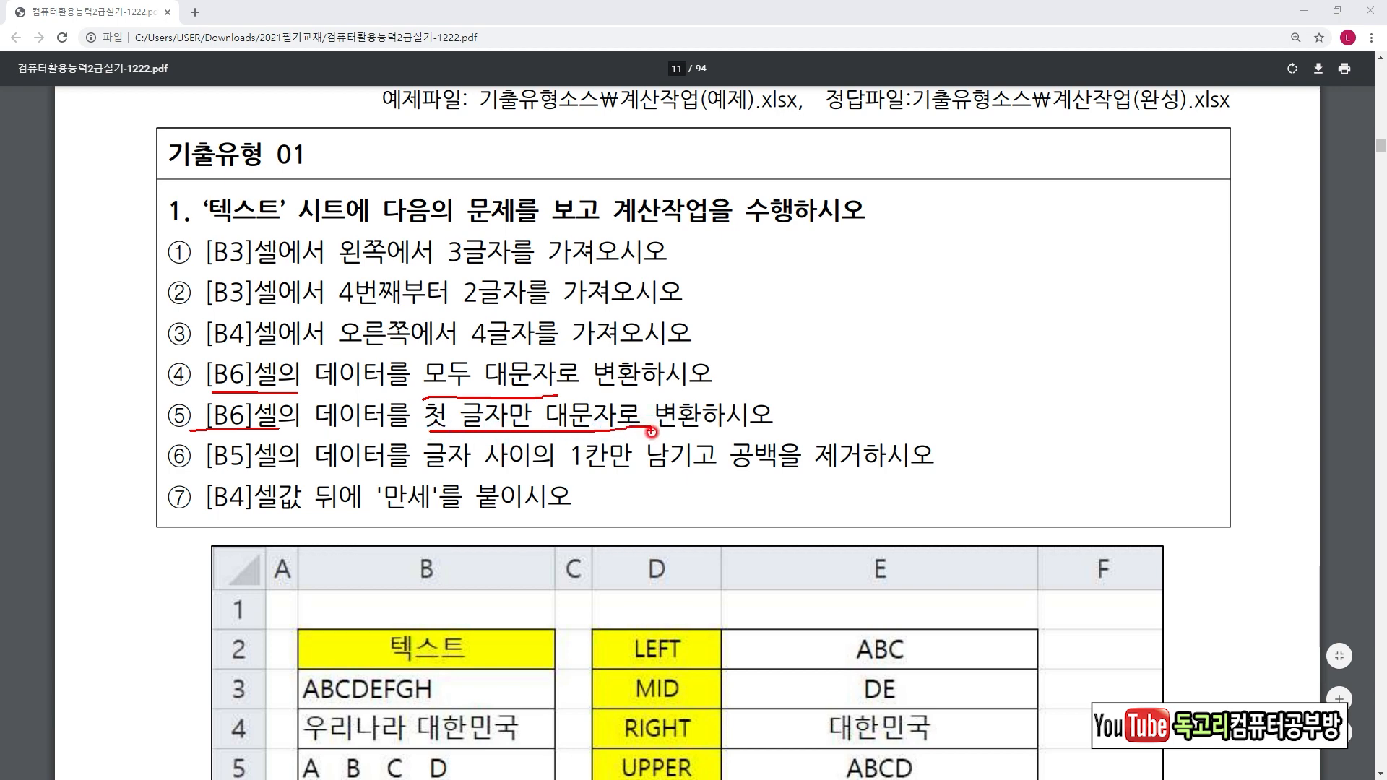
{"action": "left_click_drag", "start_coordinate": [216, 475], "coordinate": [285, 475]}
{"action": "left_click_drag", "start_coordinate": [446, 477], "coordinate": [836, 473]}
{"action": "left_click_drag", "start_coordinate": [207, 514], "coordinate": [367, 517]}
{"action": "left_click_drag", "start_coordinate": [415, 520], "coordinate": [506, 519]}
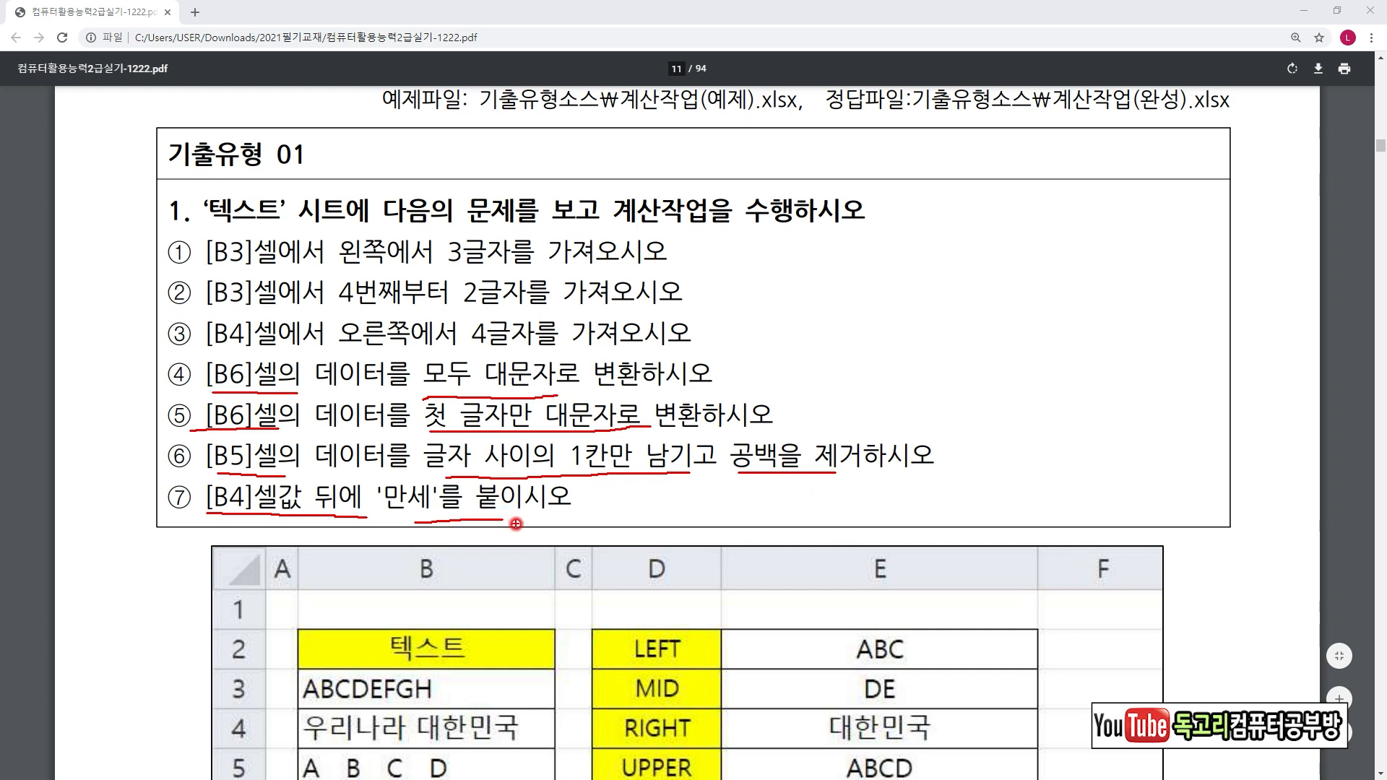
Step: Switch back to Excel and enter the formula =UPPER(B6) in cell E5 to convert B6 to uppercase
{"action": "key", "text": "alt+Tab"}
{"action": "left_click", "coordinate": [765, 519]}
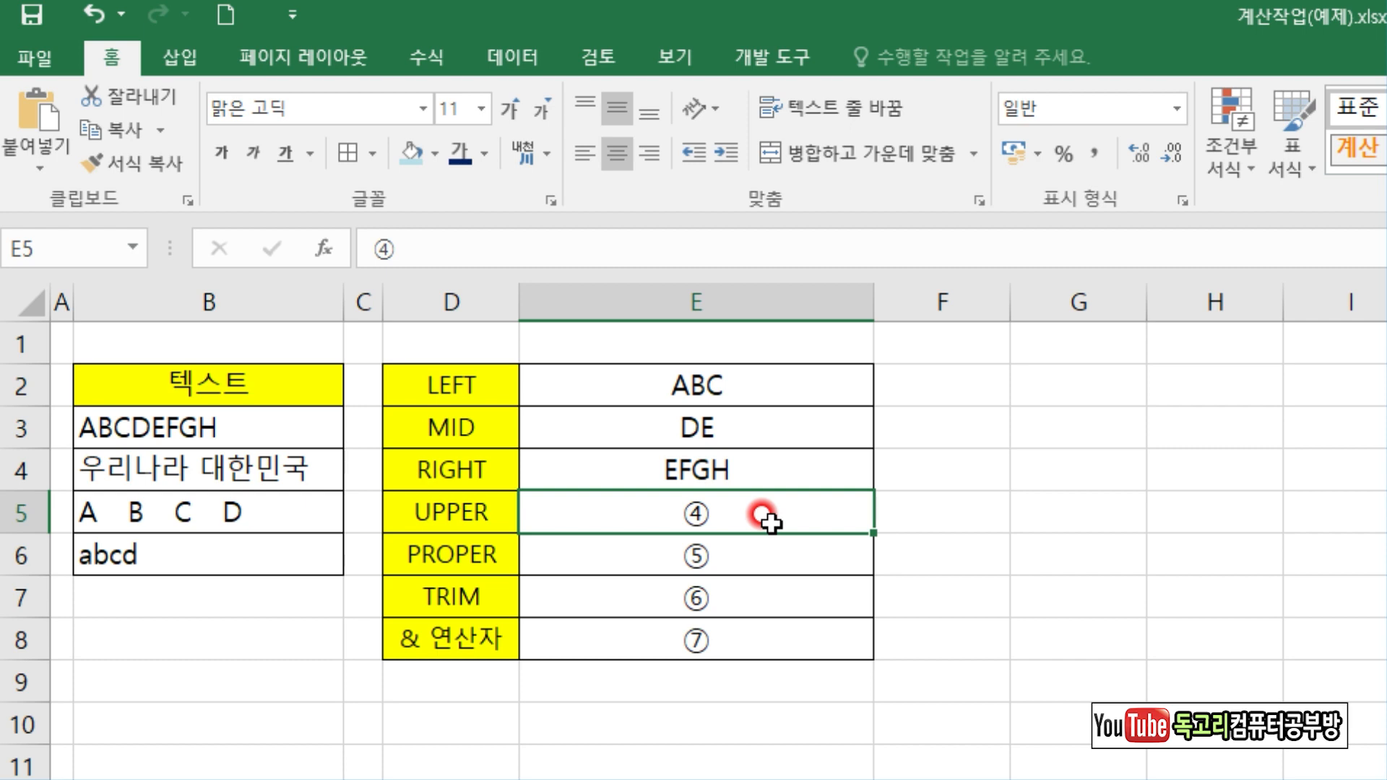
{"action": "type", "text": "=UP"}
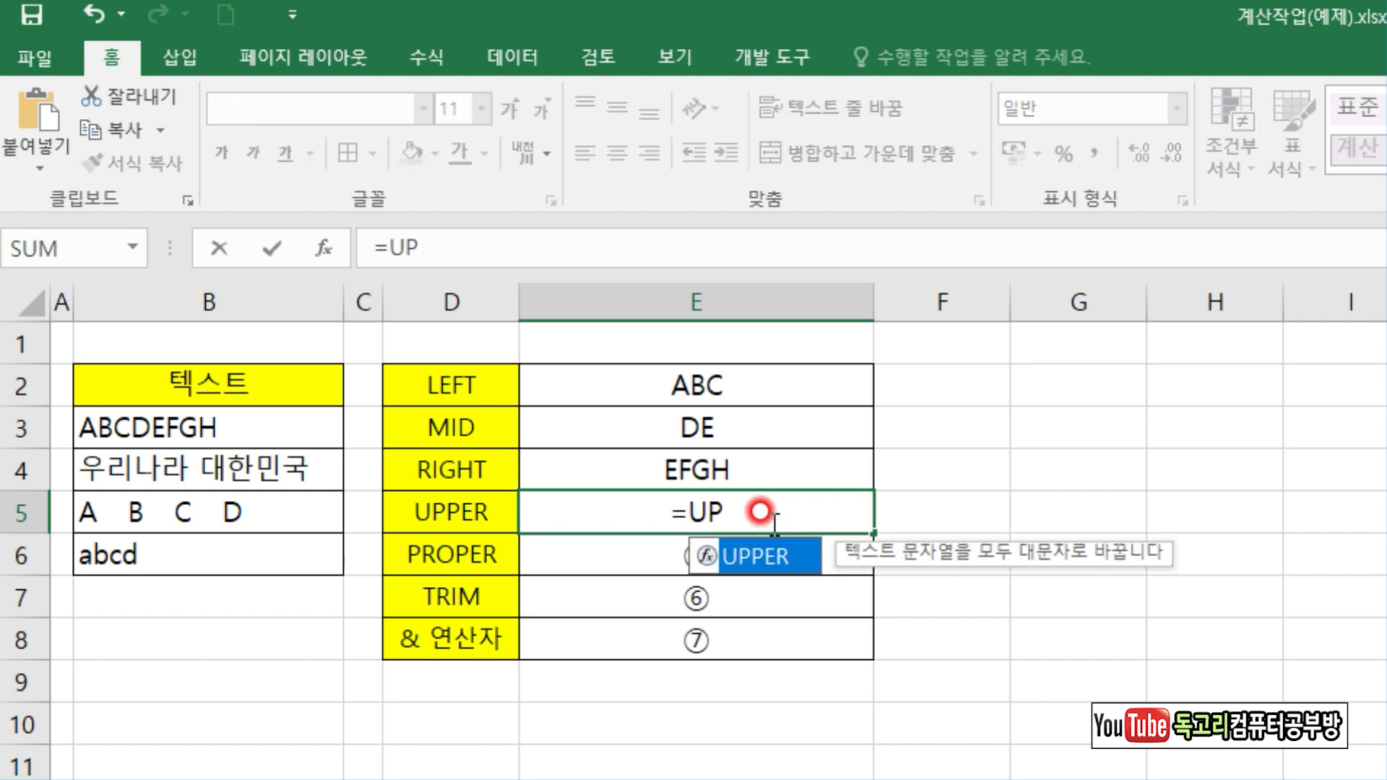
{"action": "key", "text": "Tab"}
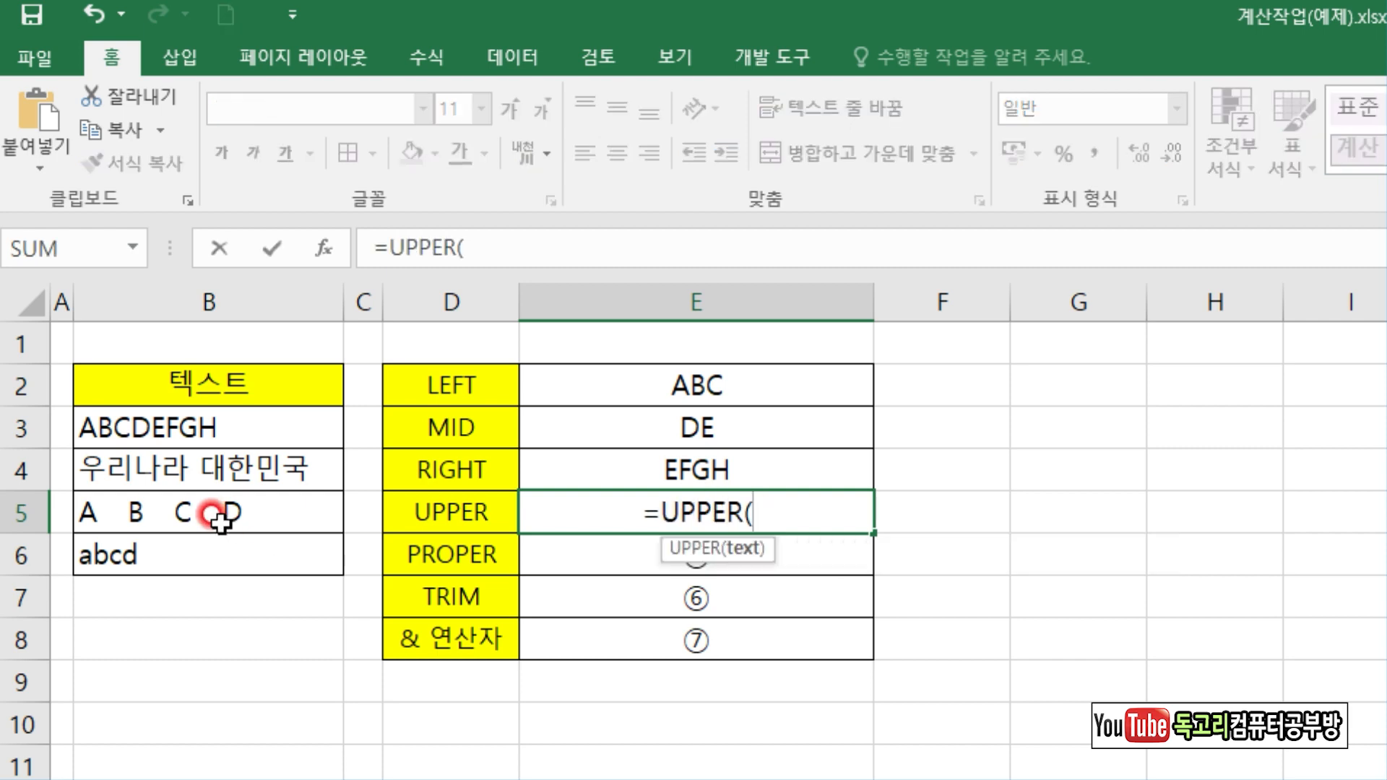
{"action": "left_click", "coordinate": [200, 555]}
{"action": "type", "text": ")"}
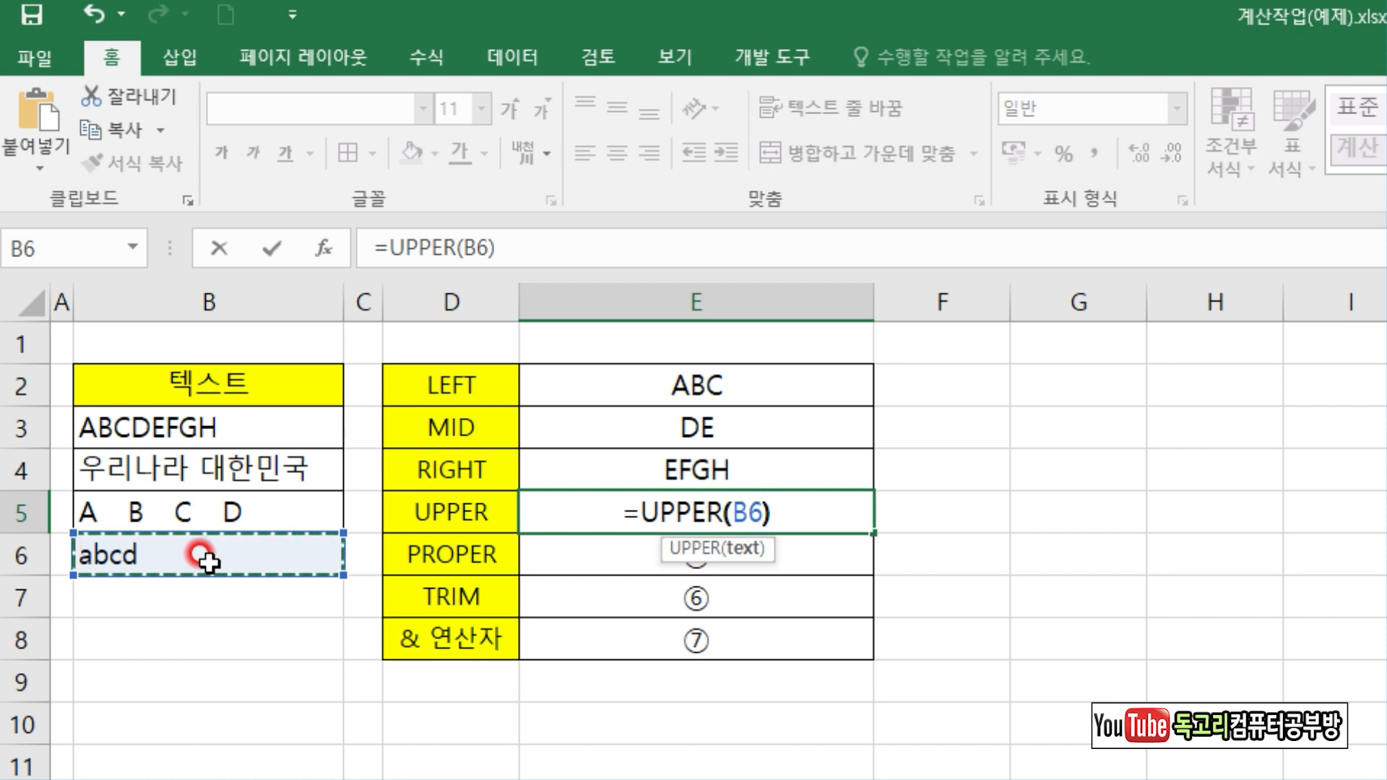
{"action": "left_click", "coordinate": [743, 552]}
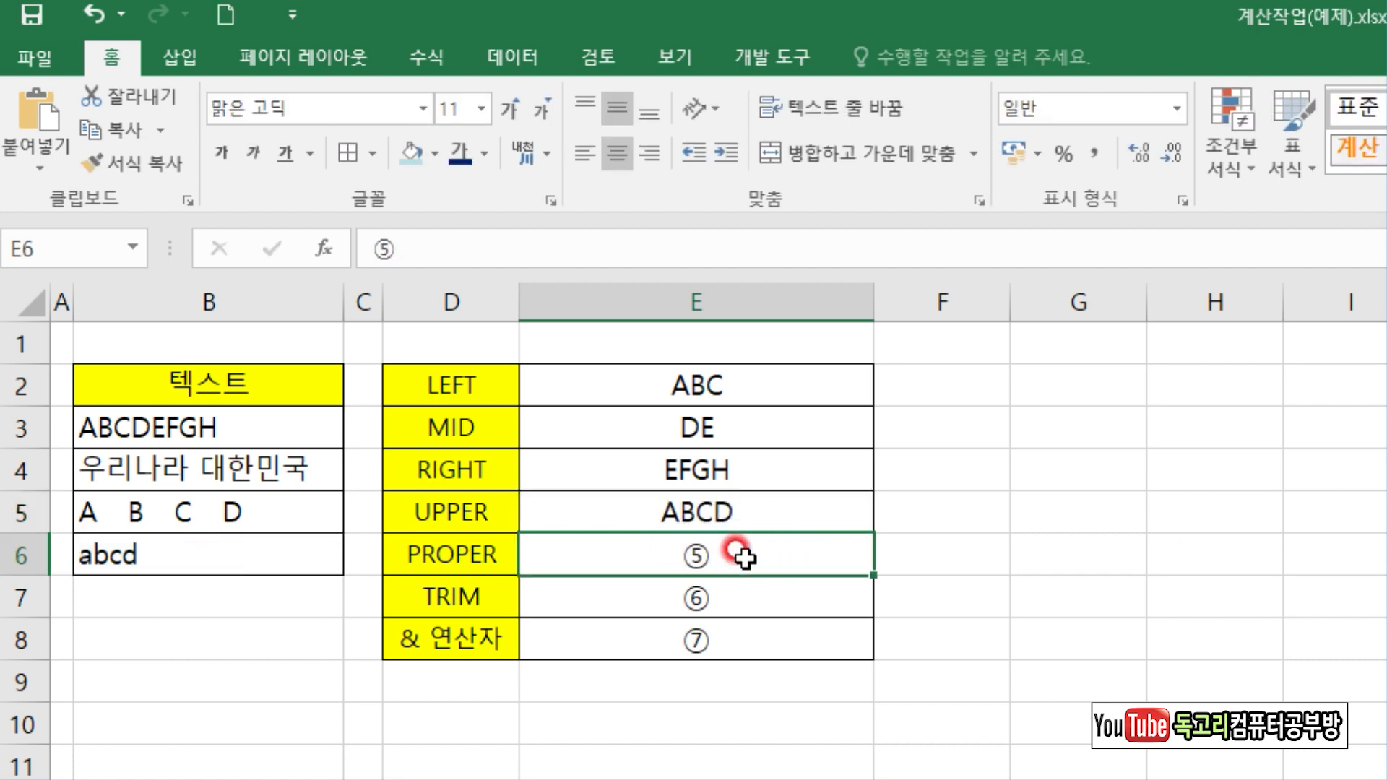
Step: Enter the formula =PROPER(B6) in cell E6 to capitalize only the first letter of B6
{"action": "type", "text": "="}
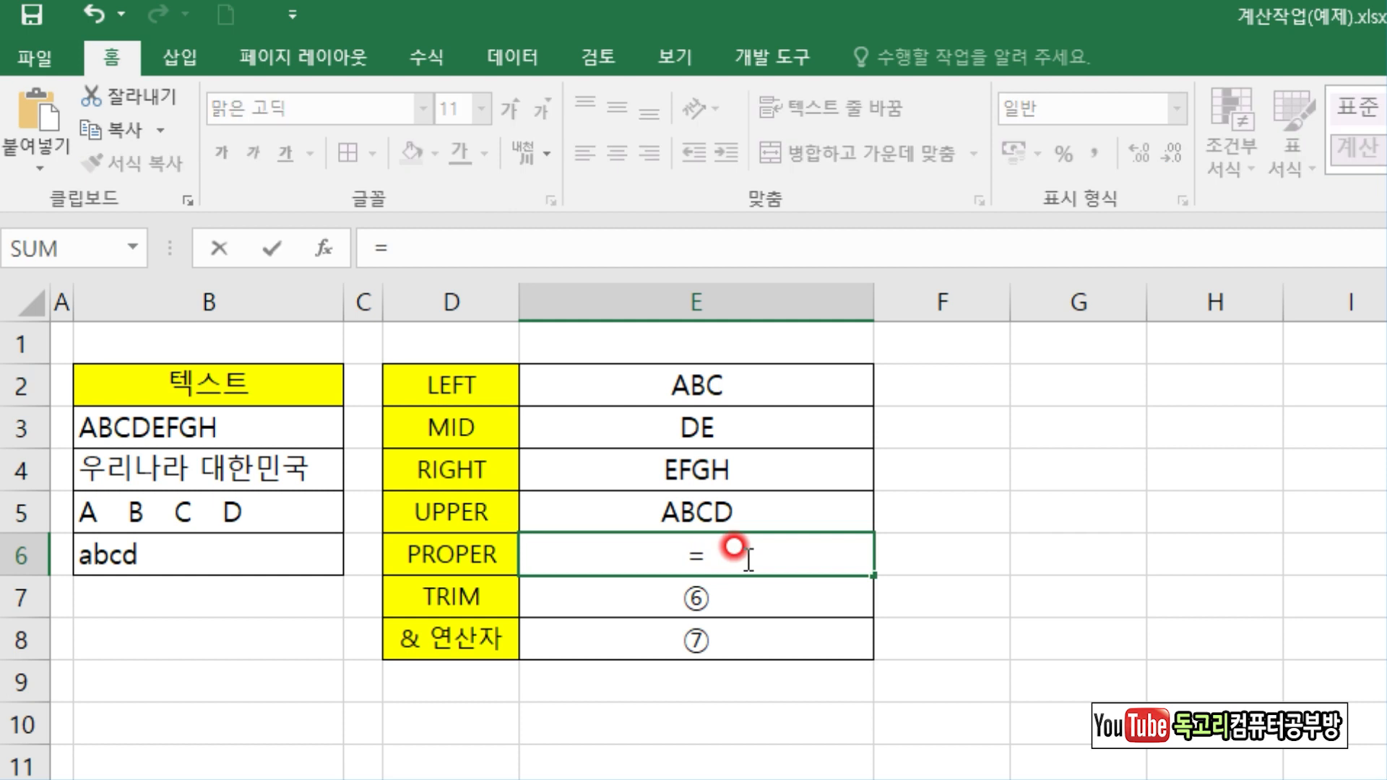
{"action": "type", "text": "PRO"}
{"action": "key", "text": "Down"}
{"action": "key", "text": "Down"}
{"action": "key", "text": "Tab"}
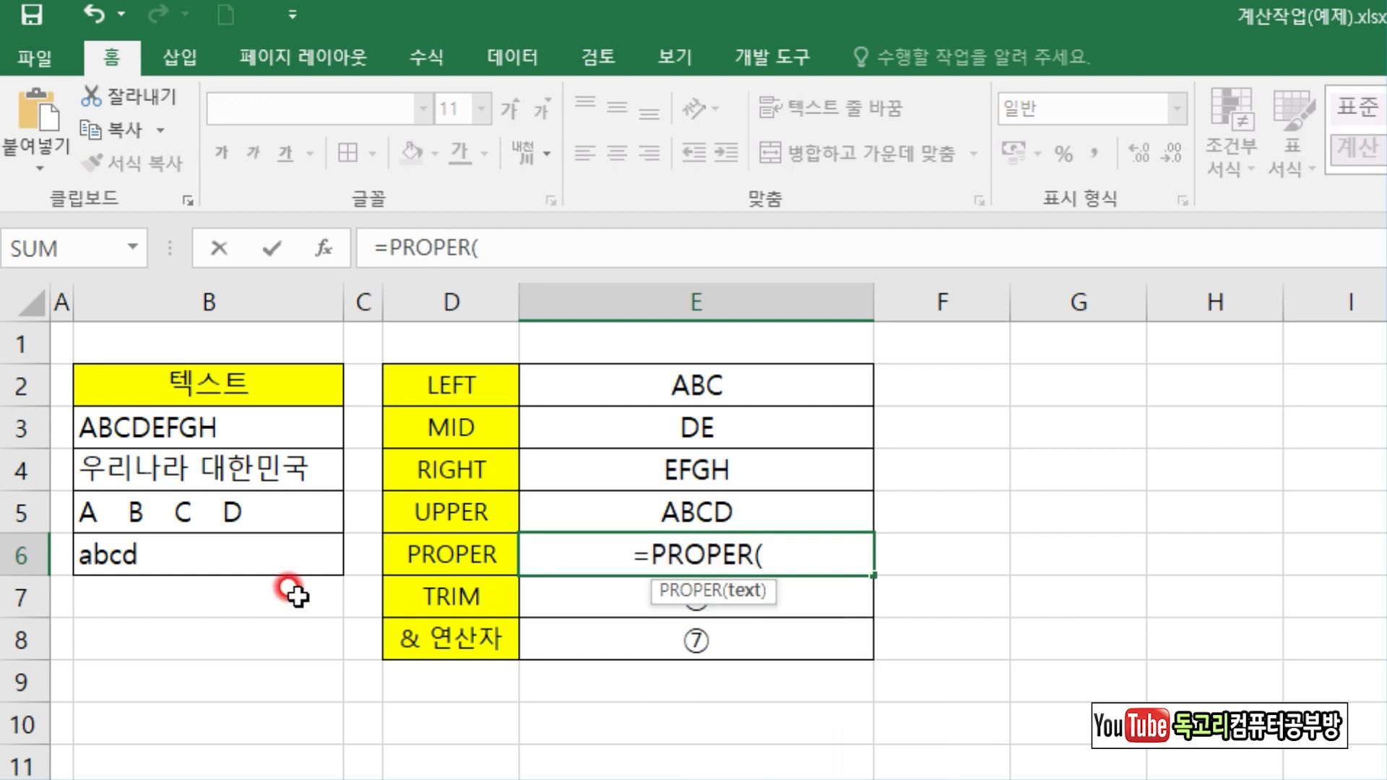
{"action": "left_click", "coordinate": [254, 554]}
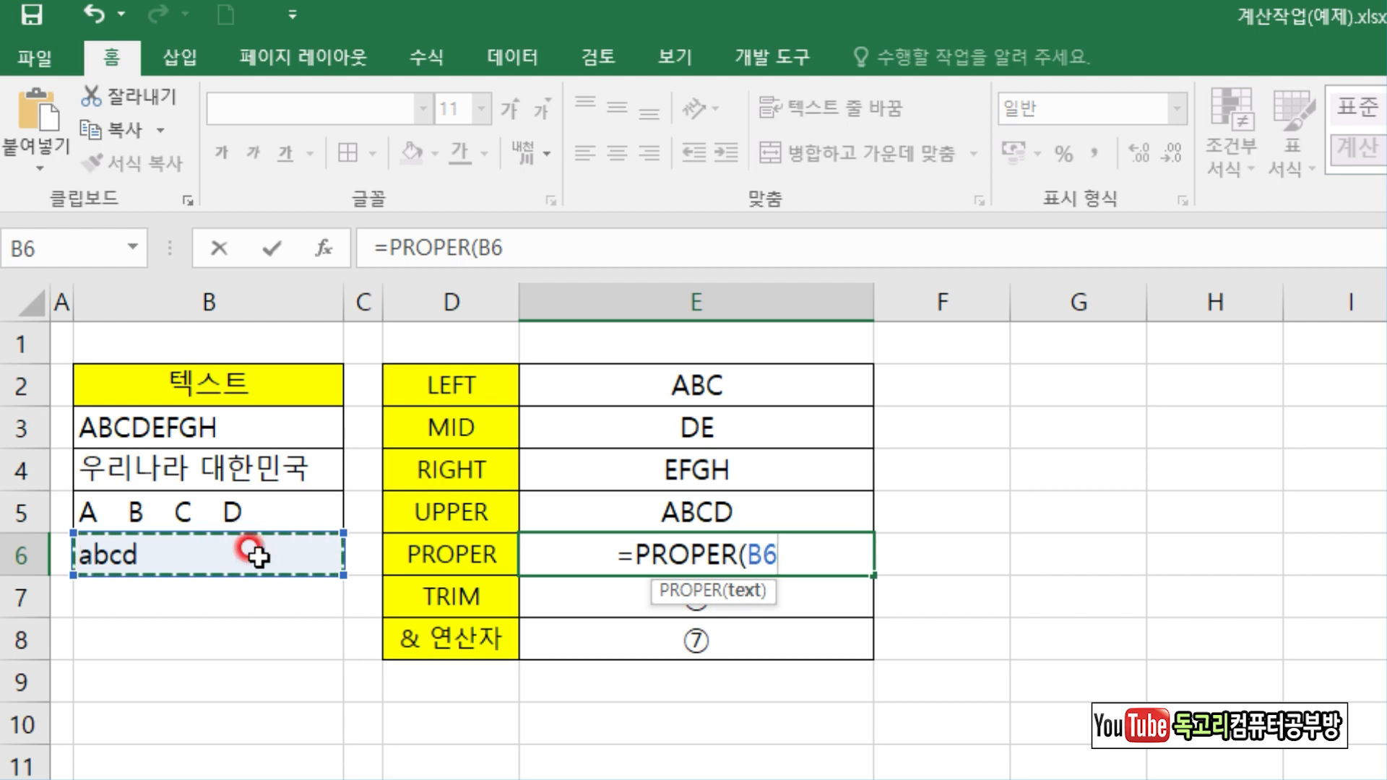
{"action": "type", "text": ")"}
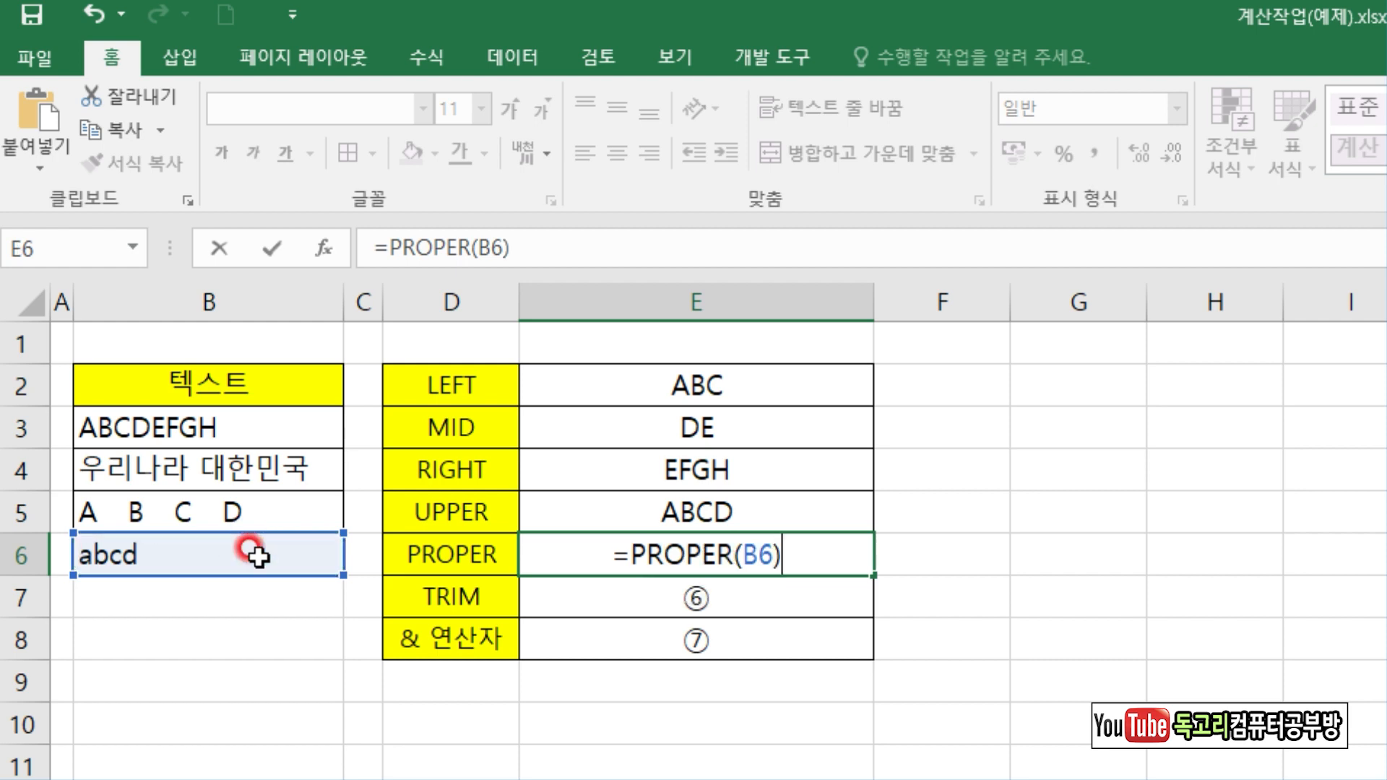
{"action": "key", "text": "Return"}
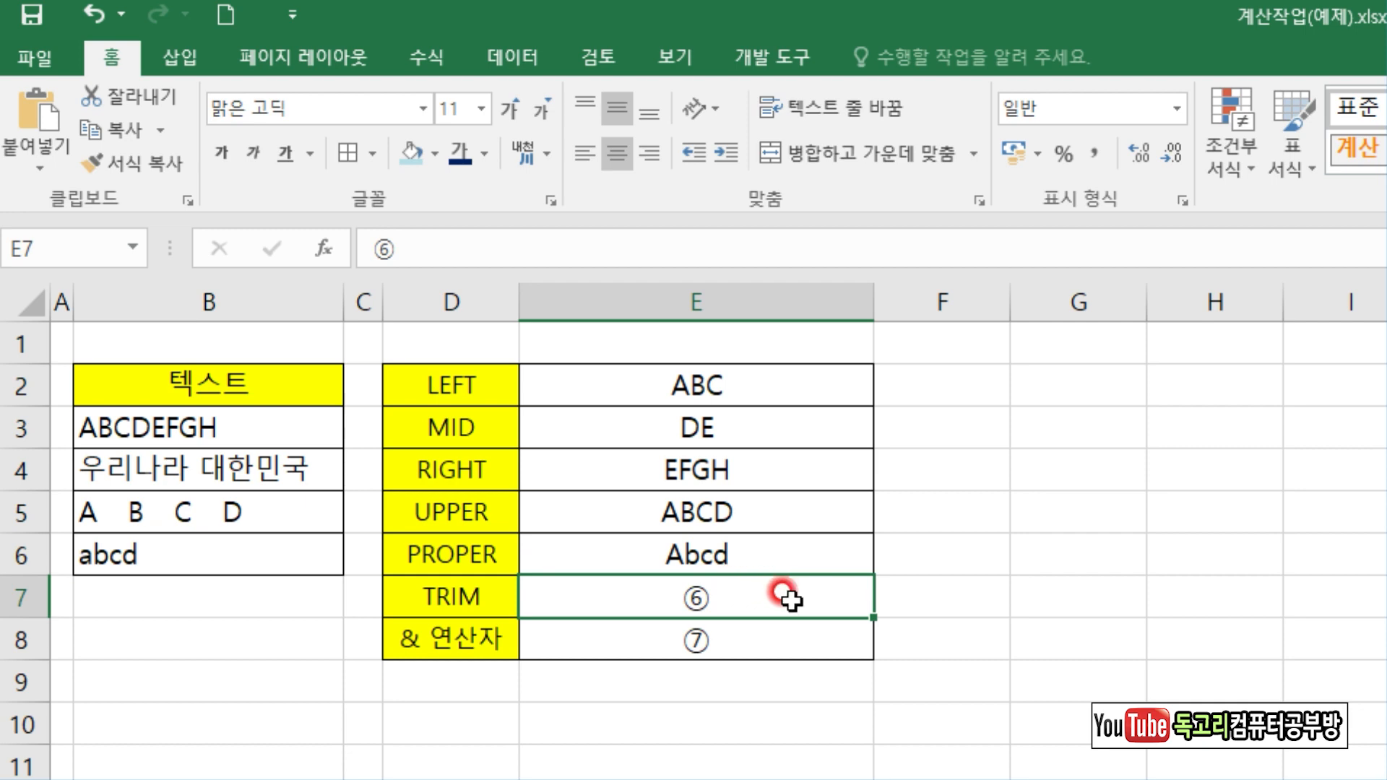
Step: Enter the formula =TRIM(B5) in cell E7 to remove extra spaces from B5, leaving single spaces between letters
{"action": "type", "text": "="}
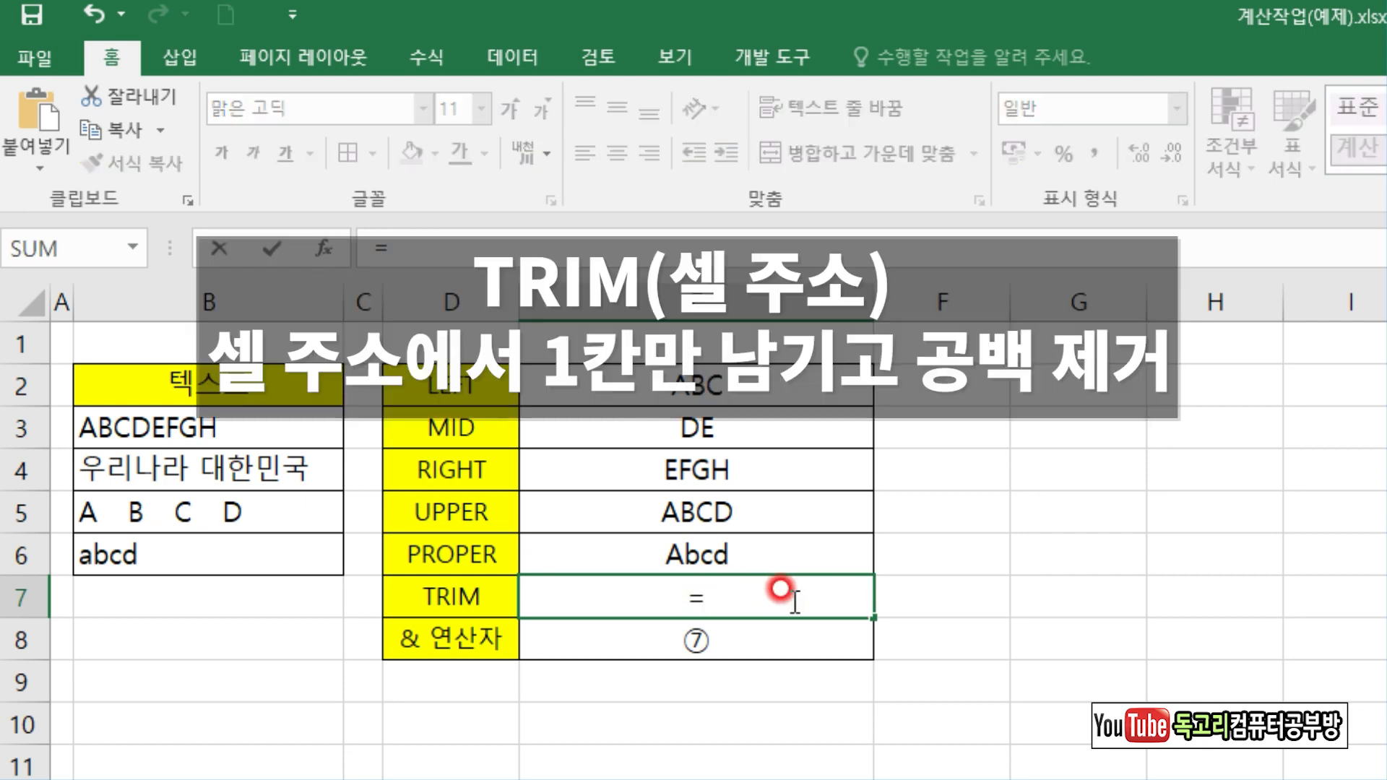
{"action": "type", "text": "TR"}
{"action": "key", "text": "Down"}
{"action": "key", "text": "Down"}
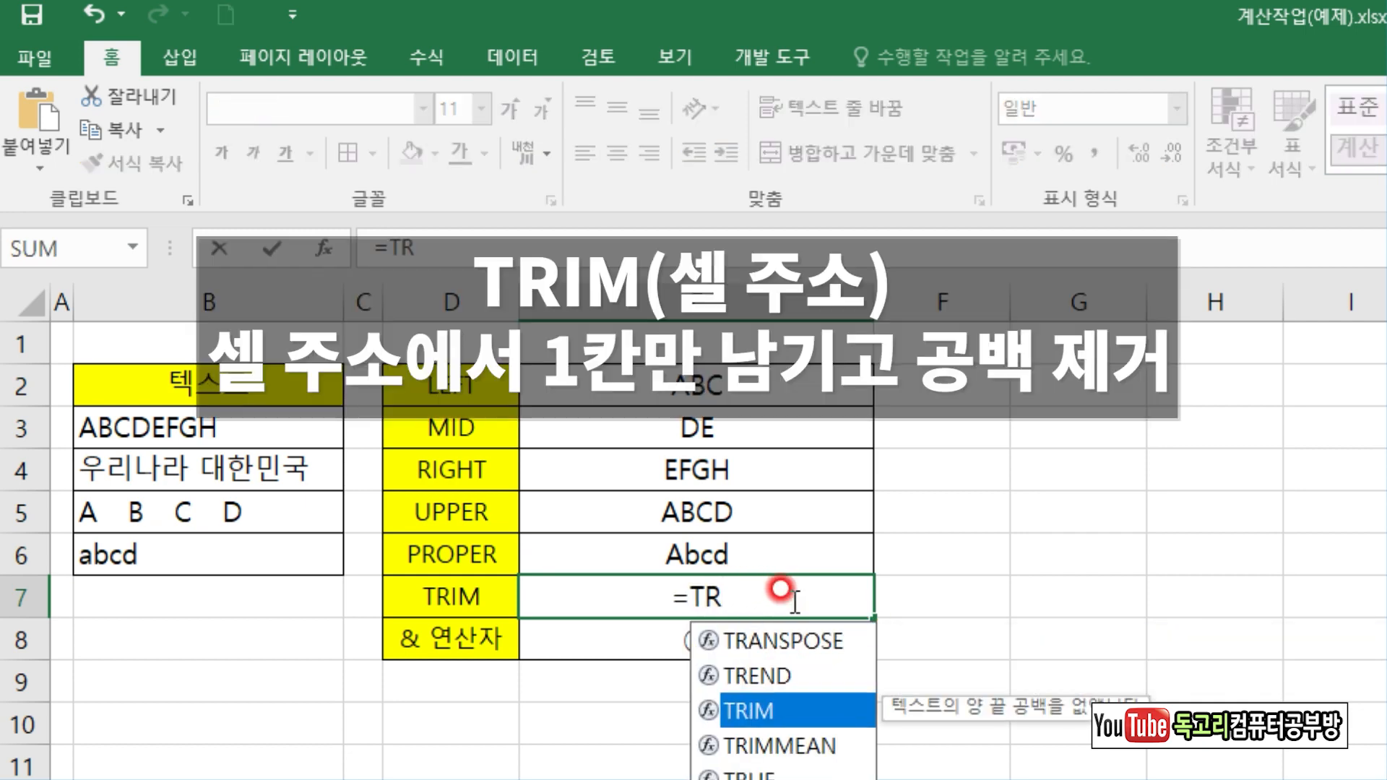
{"action": "key", "text": "Tab"}
{"action": "left_click", "coordinate": [241, 511]}
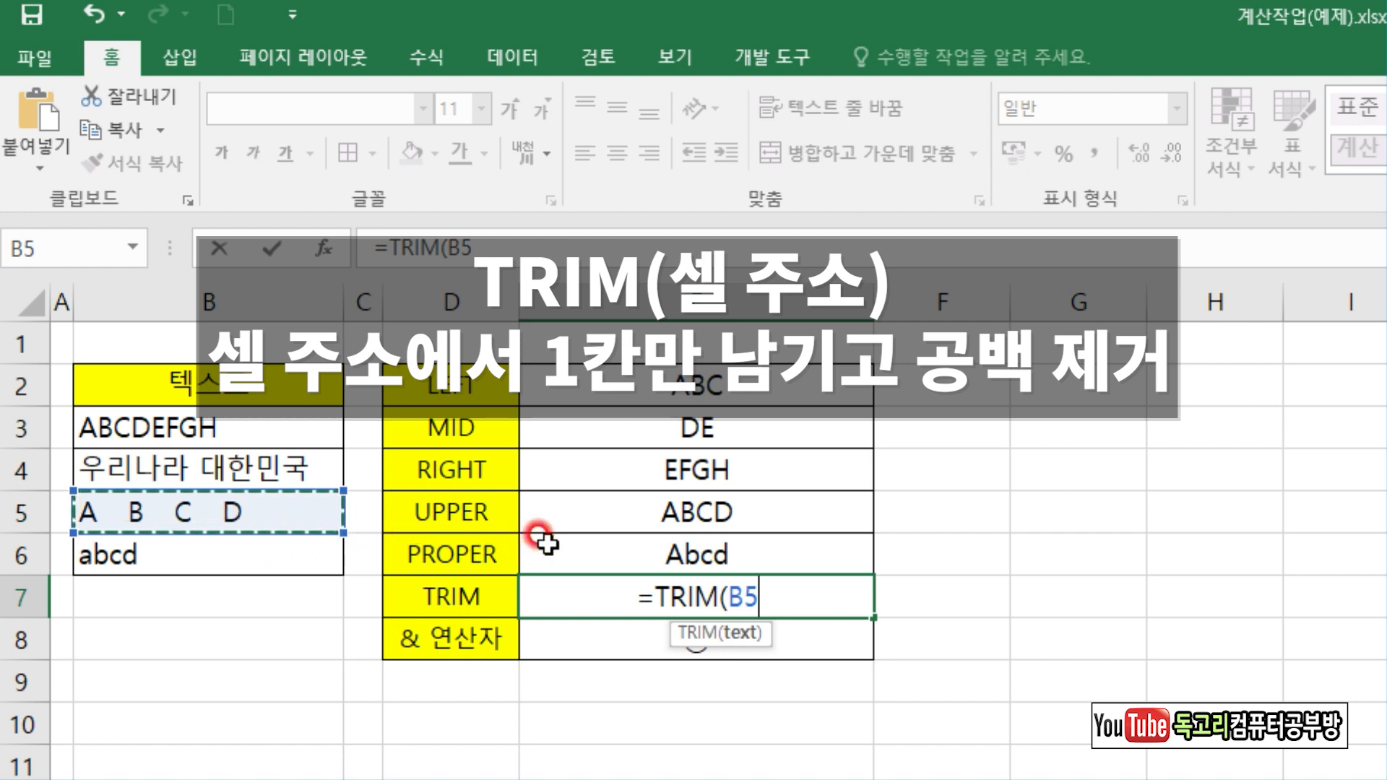
{"action": "type", "text": ")"}
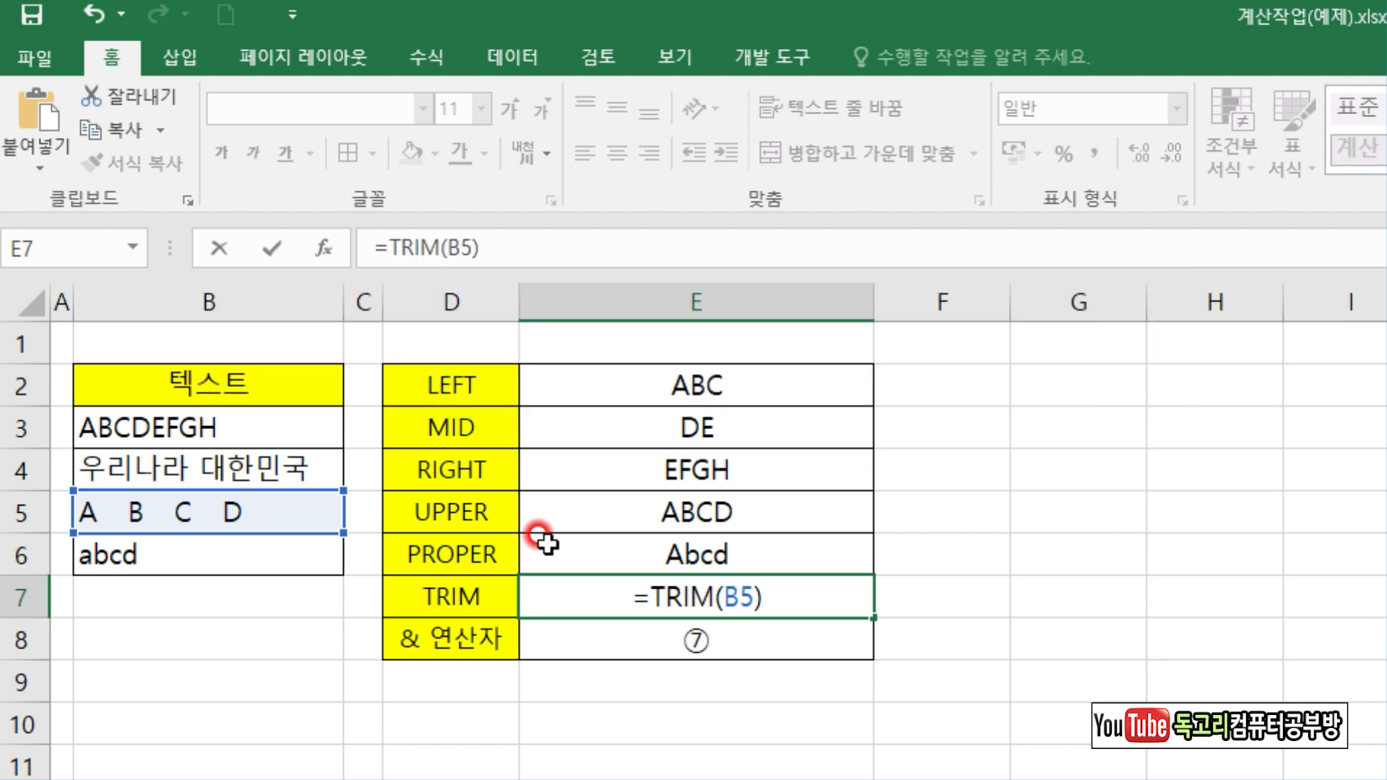
{"action": "key", "text": "Return"}
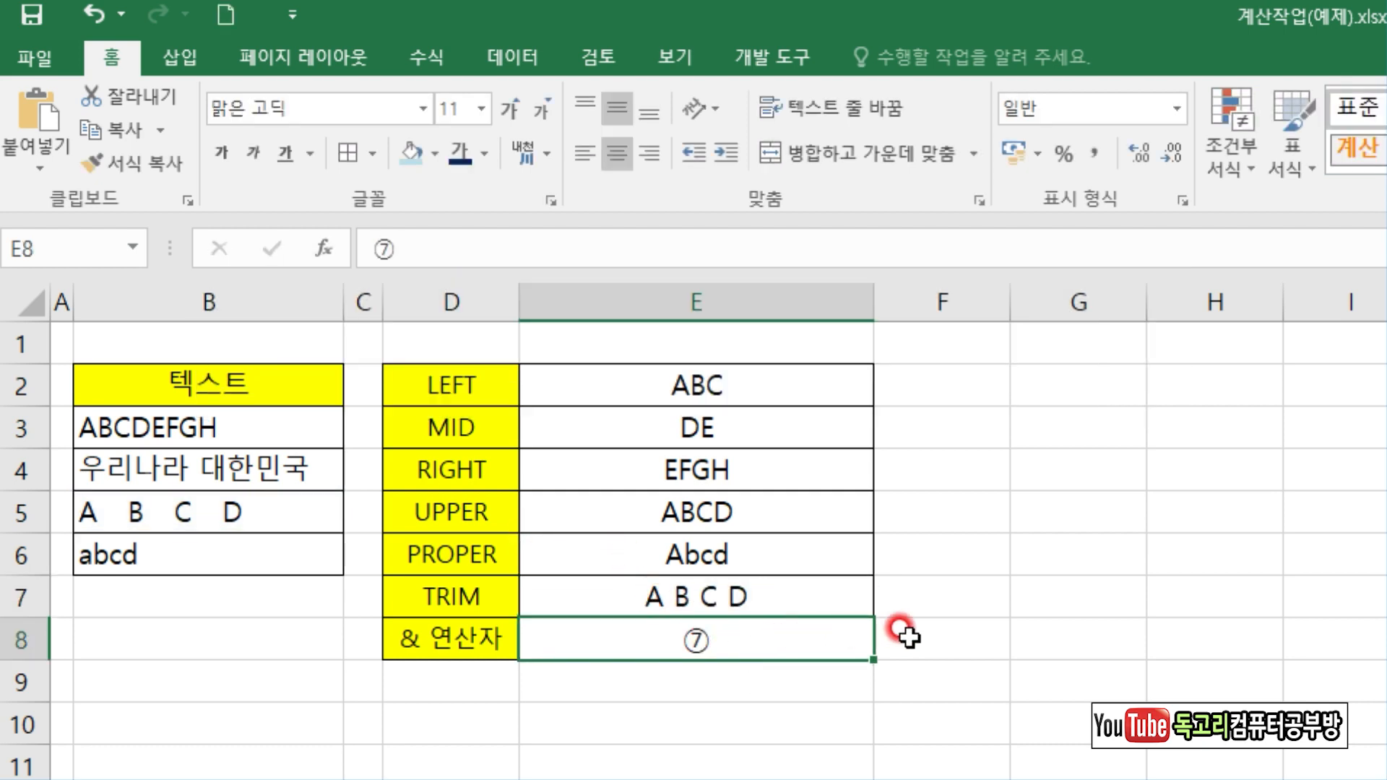
Step: Enter the formula =B4&"만세" in cell E8 to append 만세 to the text of B4
{"action": "type", "text": "="}
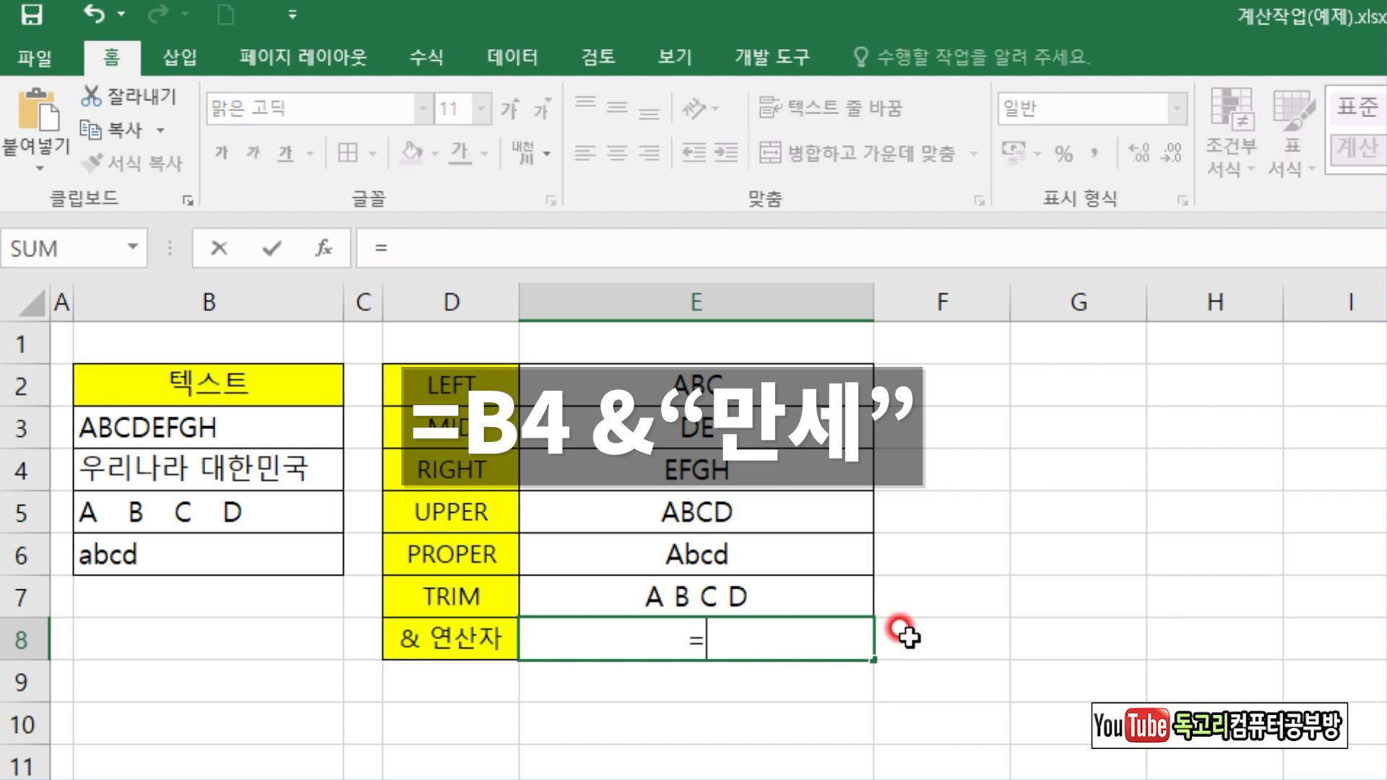
{"action": "left_click", "coordinate": [238, 469]}
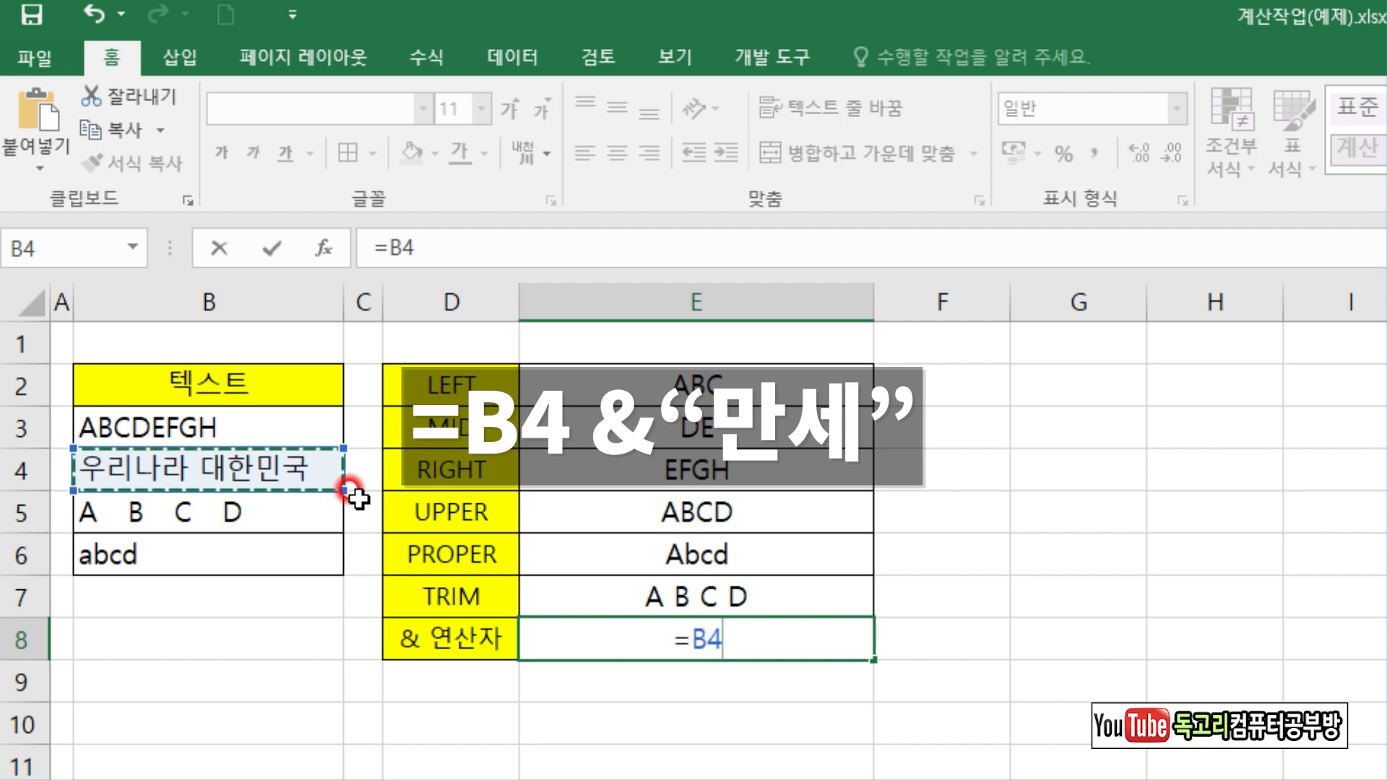
{"action": "type", "text": "&"}
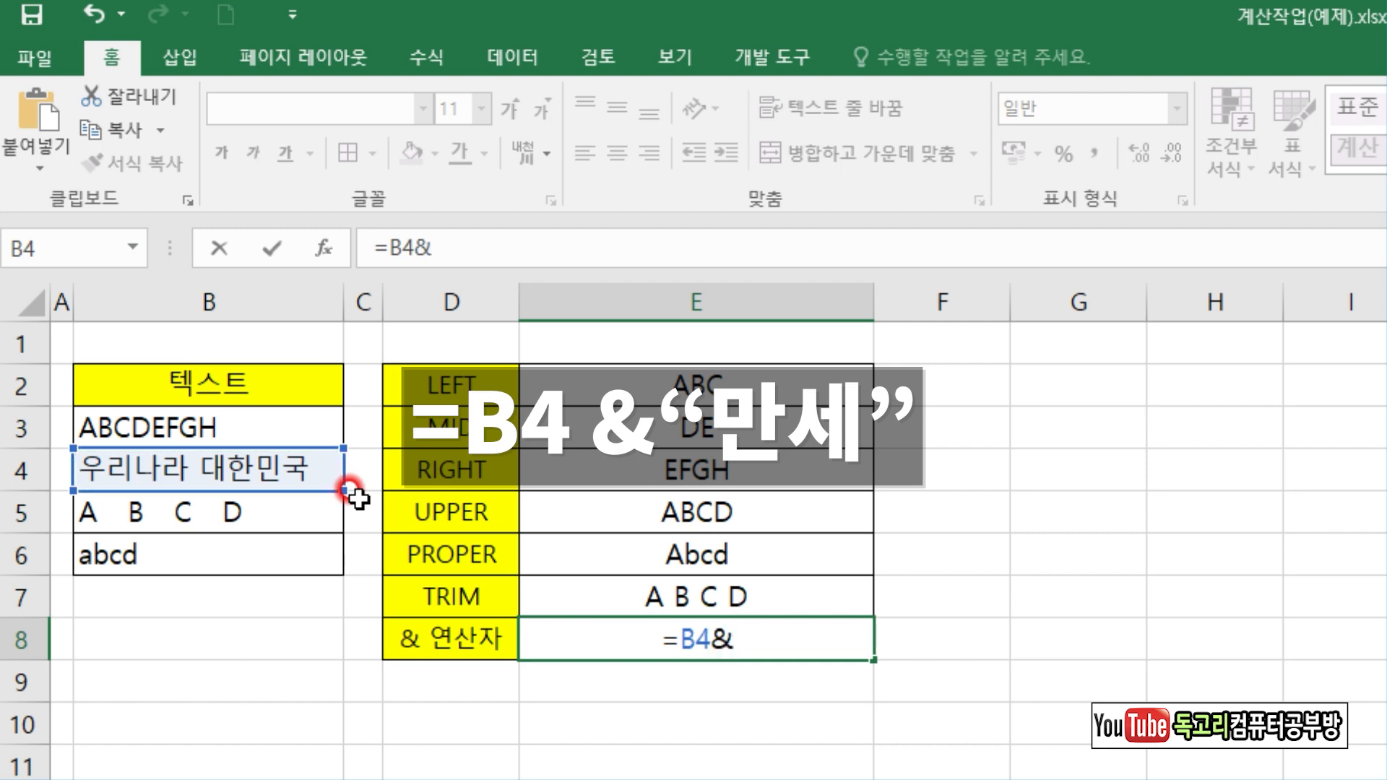
{"action": "type", "text": "\""}
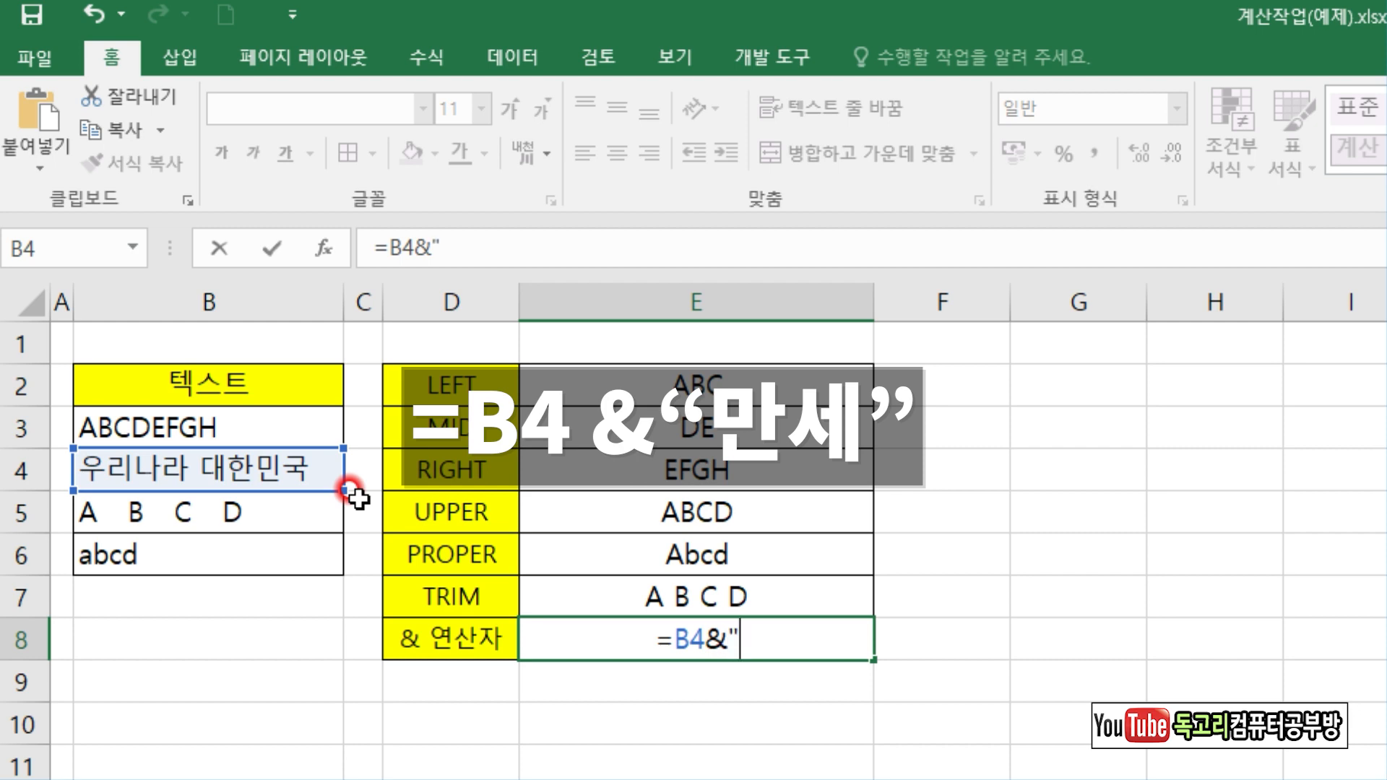
{"action": "type", "text": "만세\""}
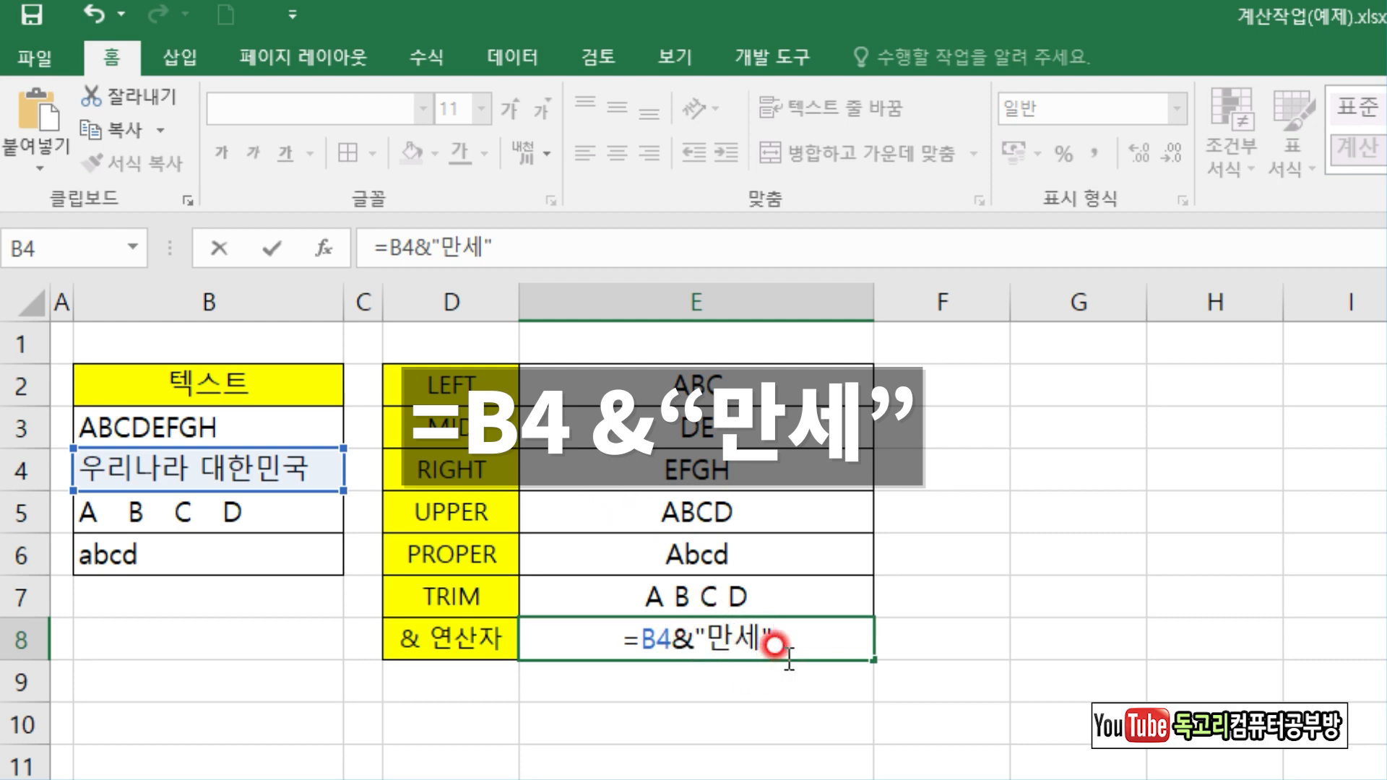
{"action": "key", "text": "Return"}
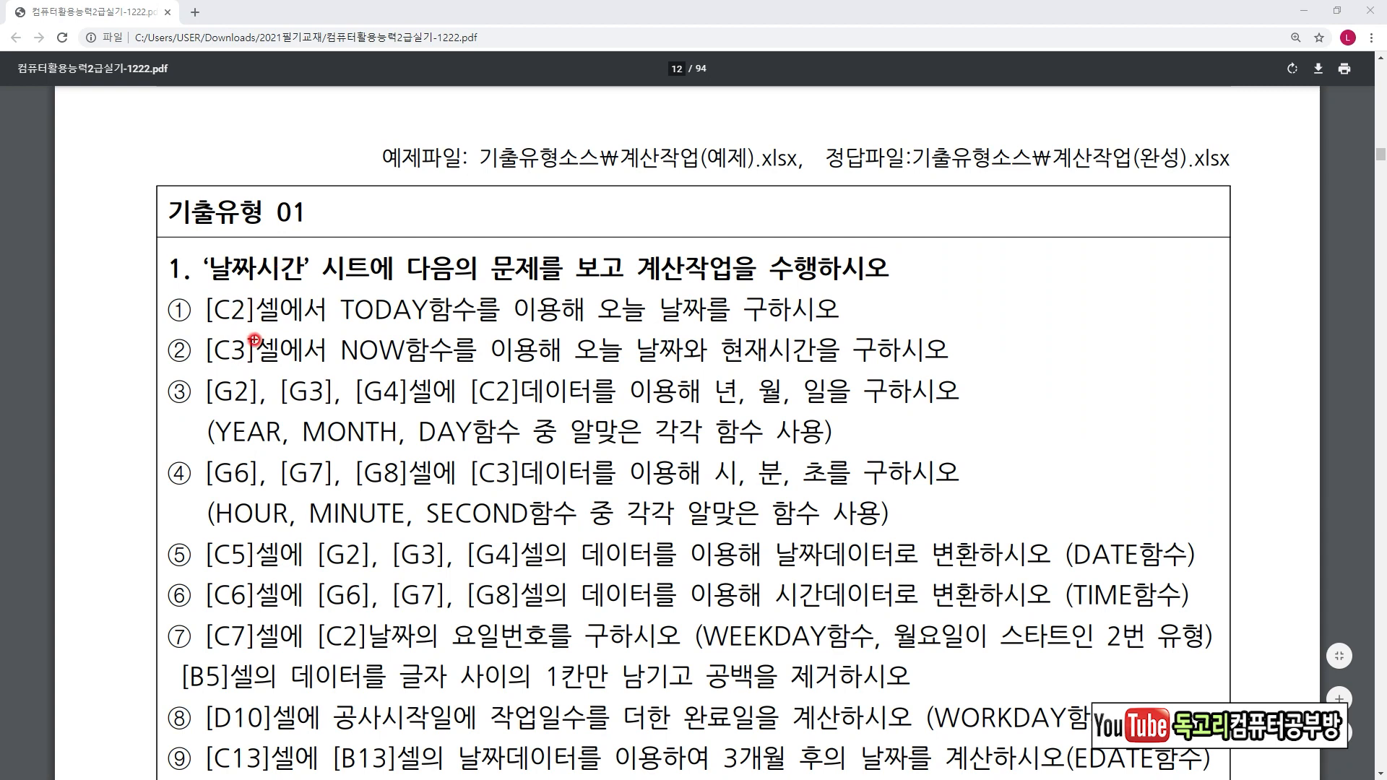
Step: Switch to the exercise PDF and examine tasks ① and ② of the 날짜시간 sheet, underlining target cells, functions and required results
{"action": "left_click_drag", "start_coordinate": [210, 332], "coordinate": [724, 337]}
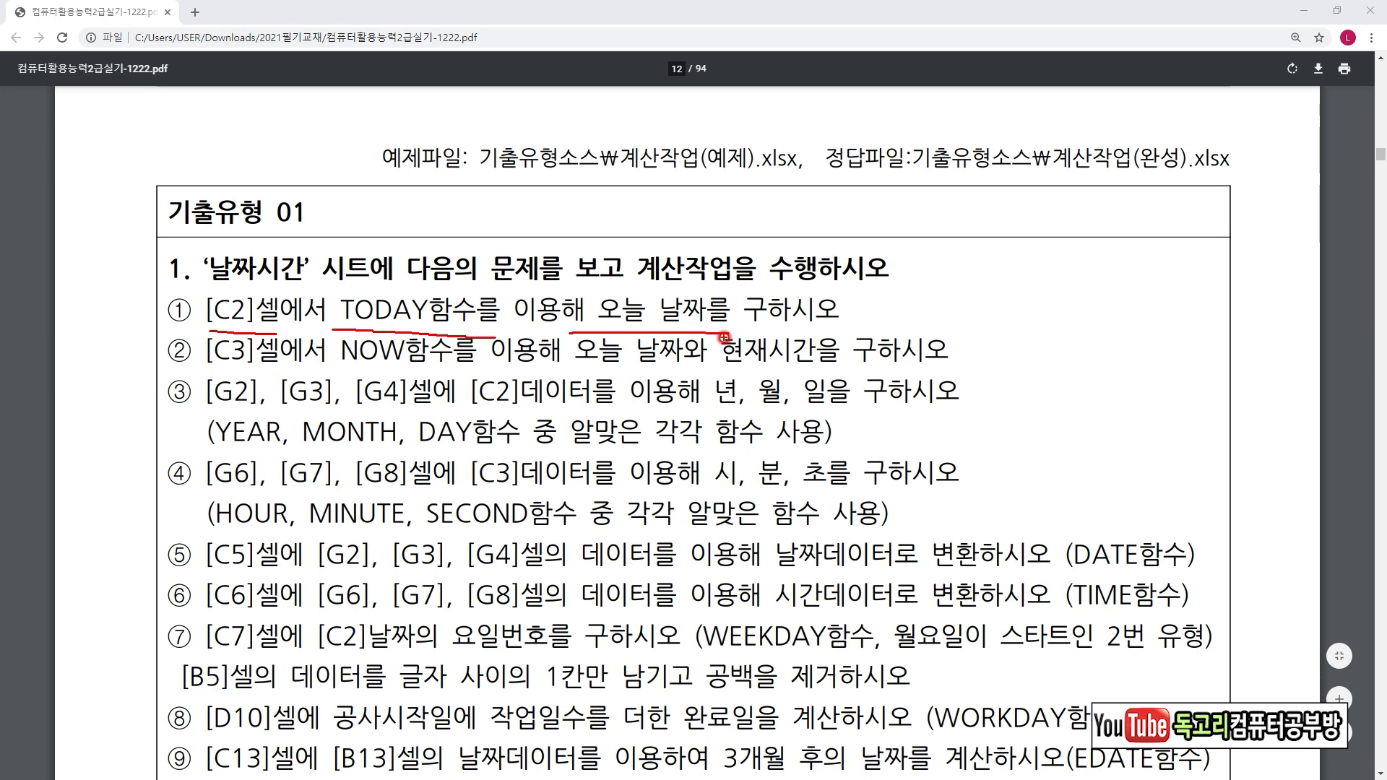
{"action": "left_click_drag", "start_coordinate": [200, 366], "coordinate": [268, 368]}
{"action": "left_click_drag", "start_coordinate": [350, 376], "coordinate": [472, 375]}
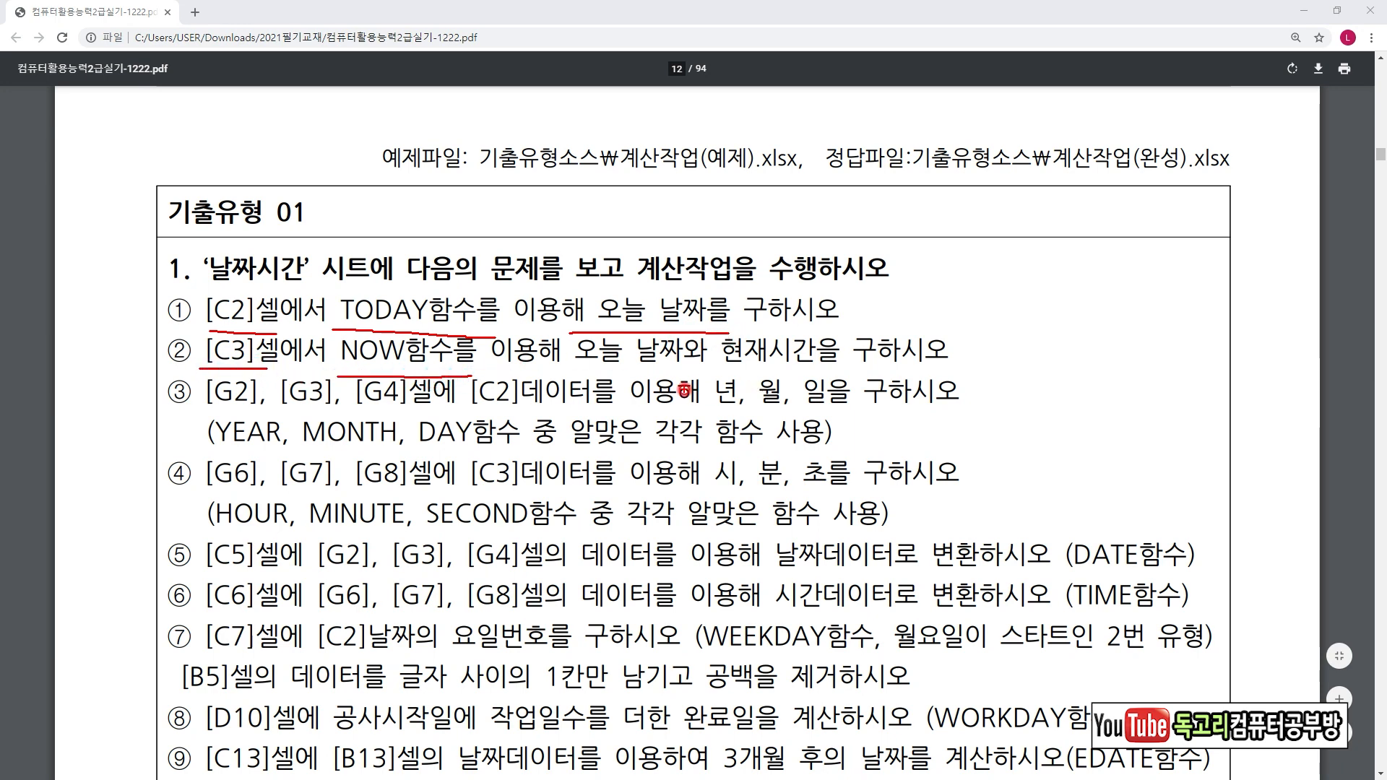
{"action": "left_click_drag", "start_coordinate": [578, 374], "coordinate": [831, 369]}
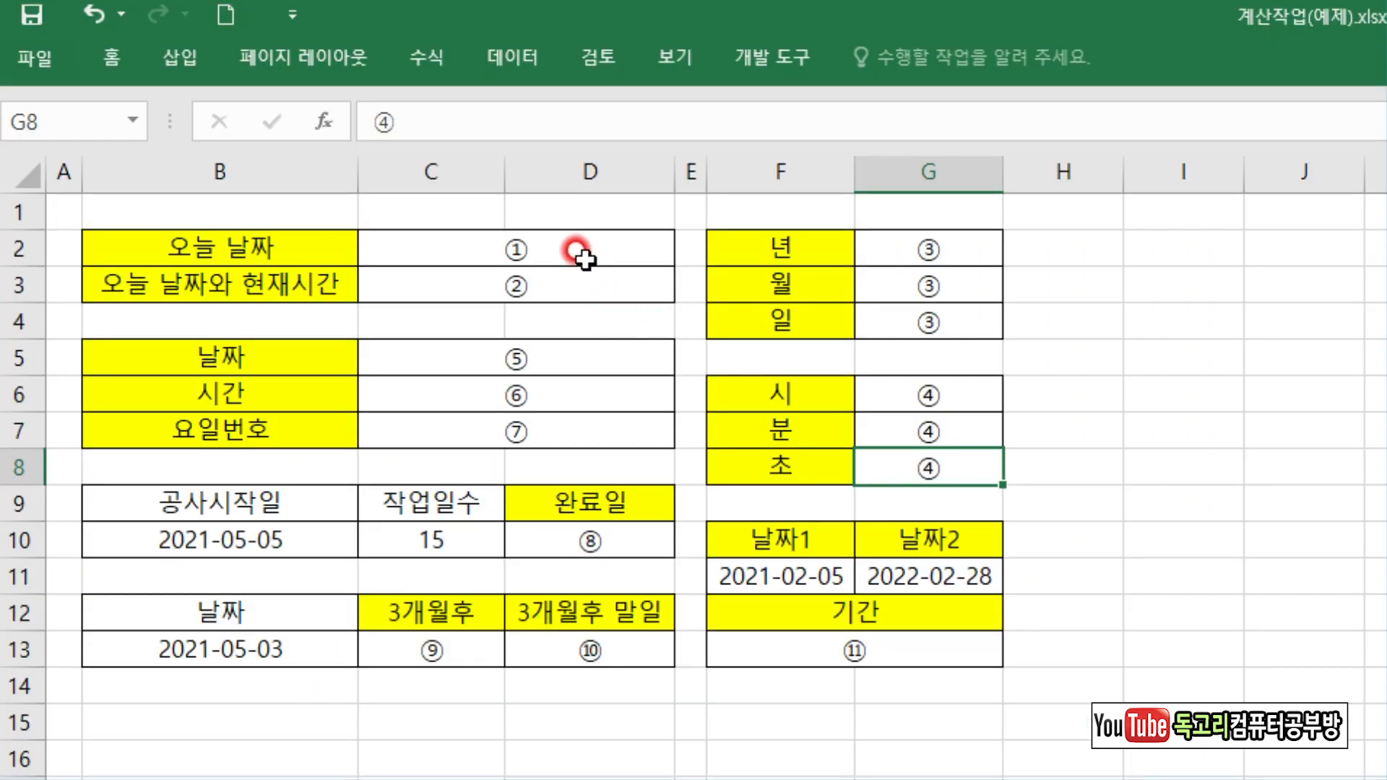
Step: Switch back to Excel and enter the formula =TODAY() in cell C2 of the date and time sheet
{"action": "left_click", "coordinate": [578, 248]}
{"action": "right_click", "coordinate": [597, 251]}
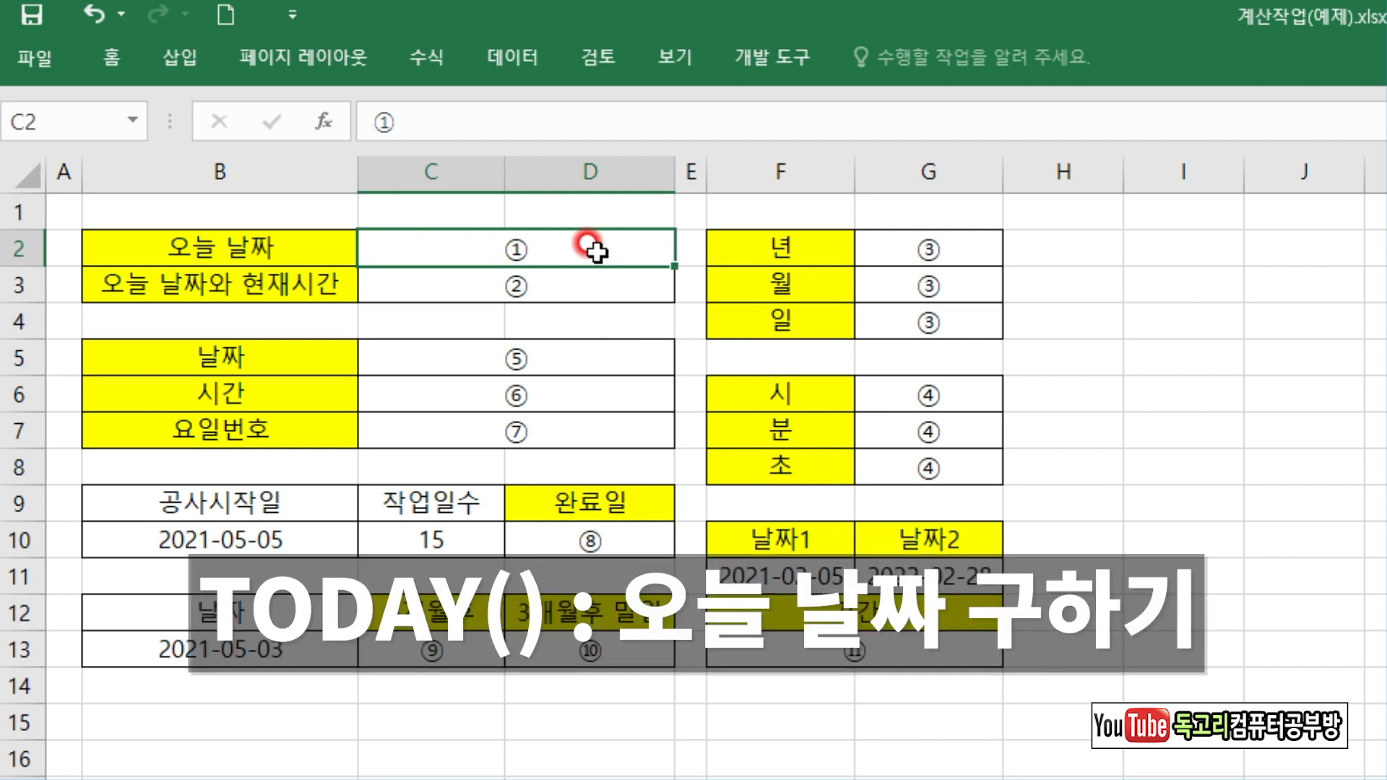
{"action": "type", "text": "="}
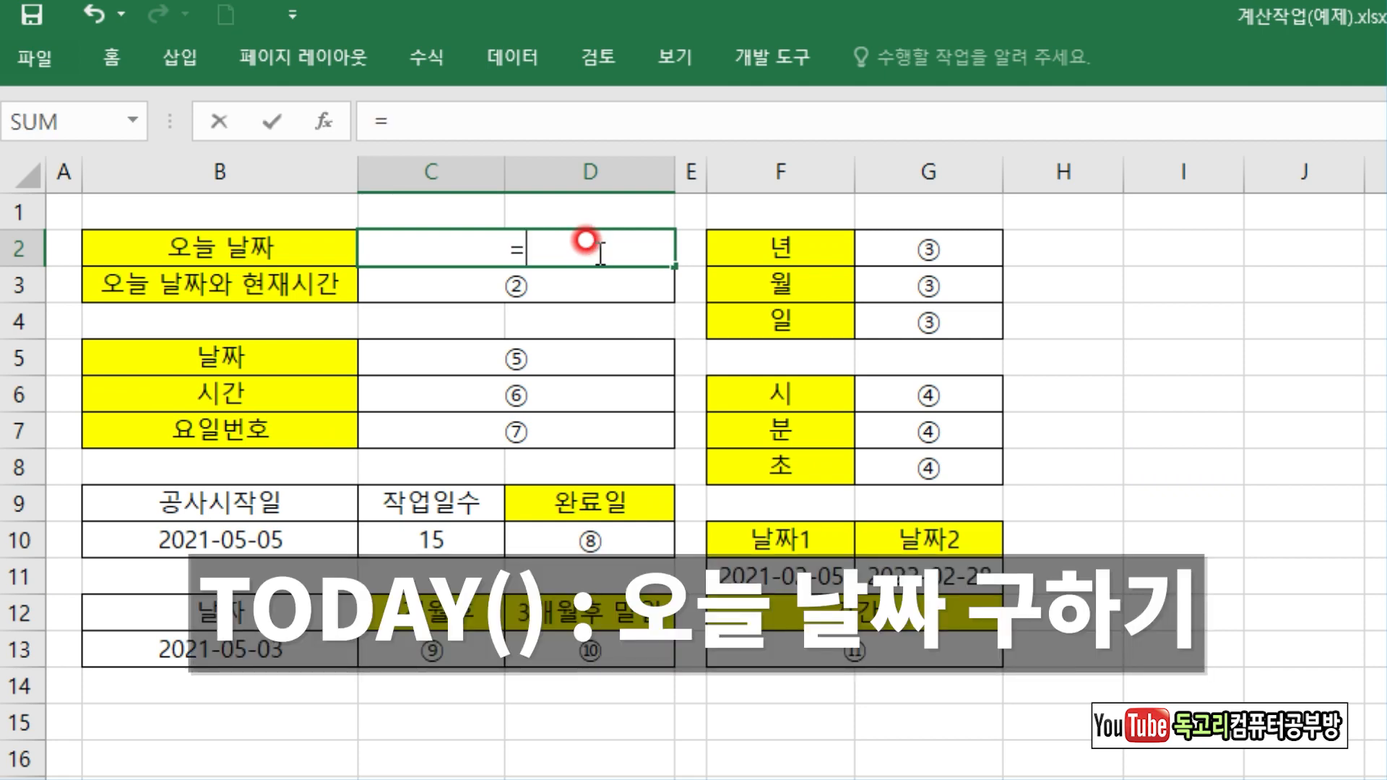
{"action": "type", "text": "TO"}
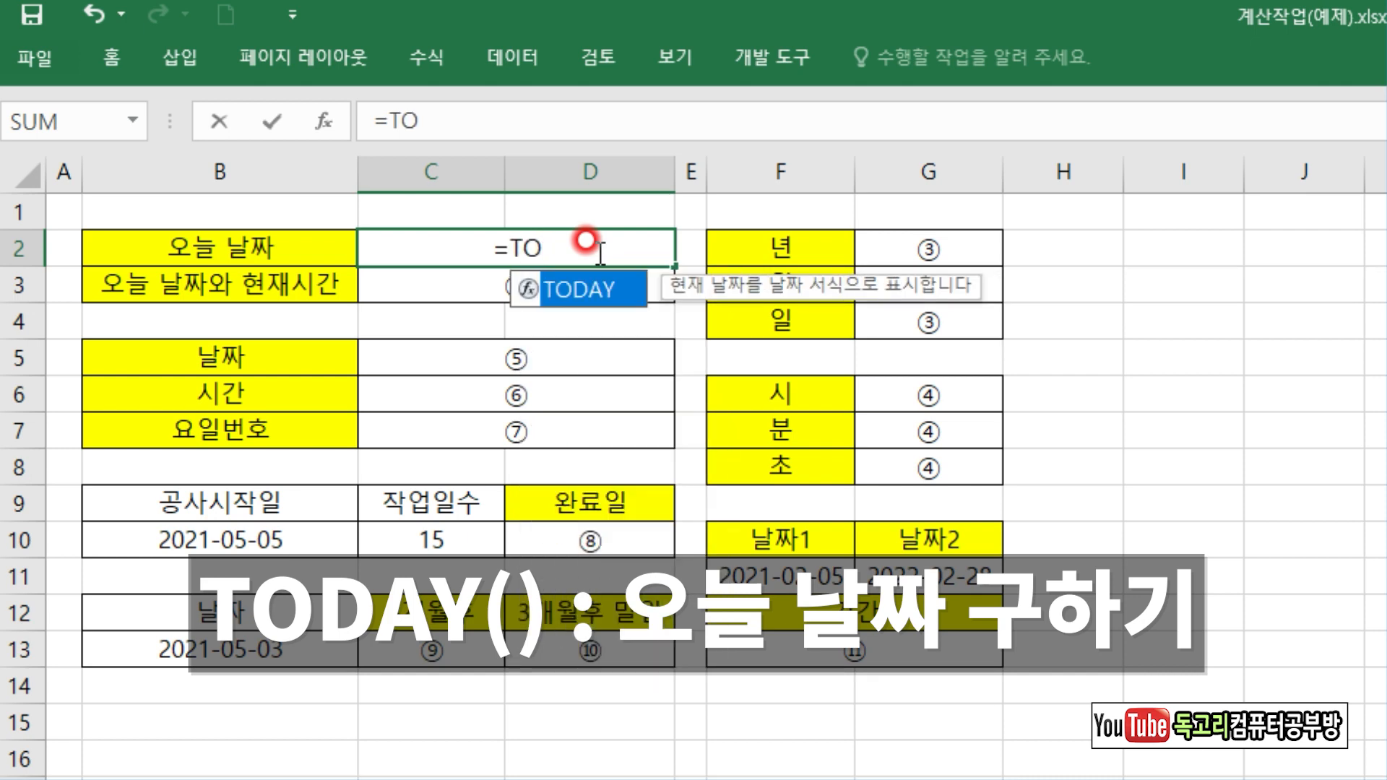
{"action": "key", "text": "Tab"}
{"action": "type", "text": ")"}
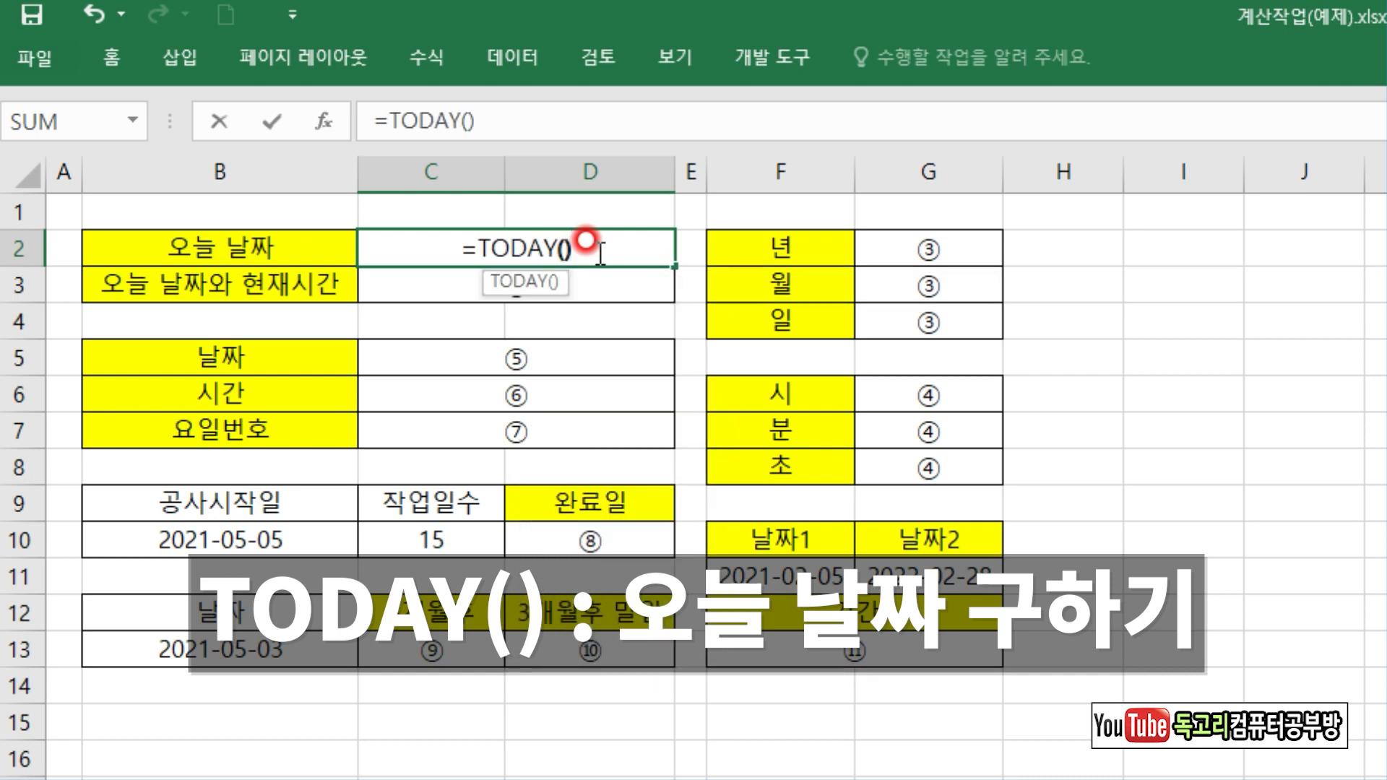
{"action": "key", "text": "Return"}
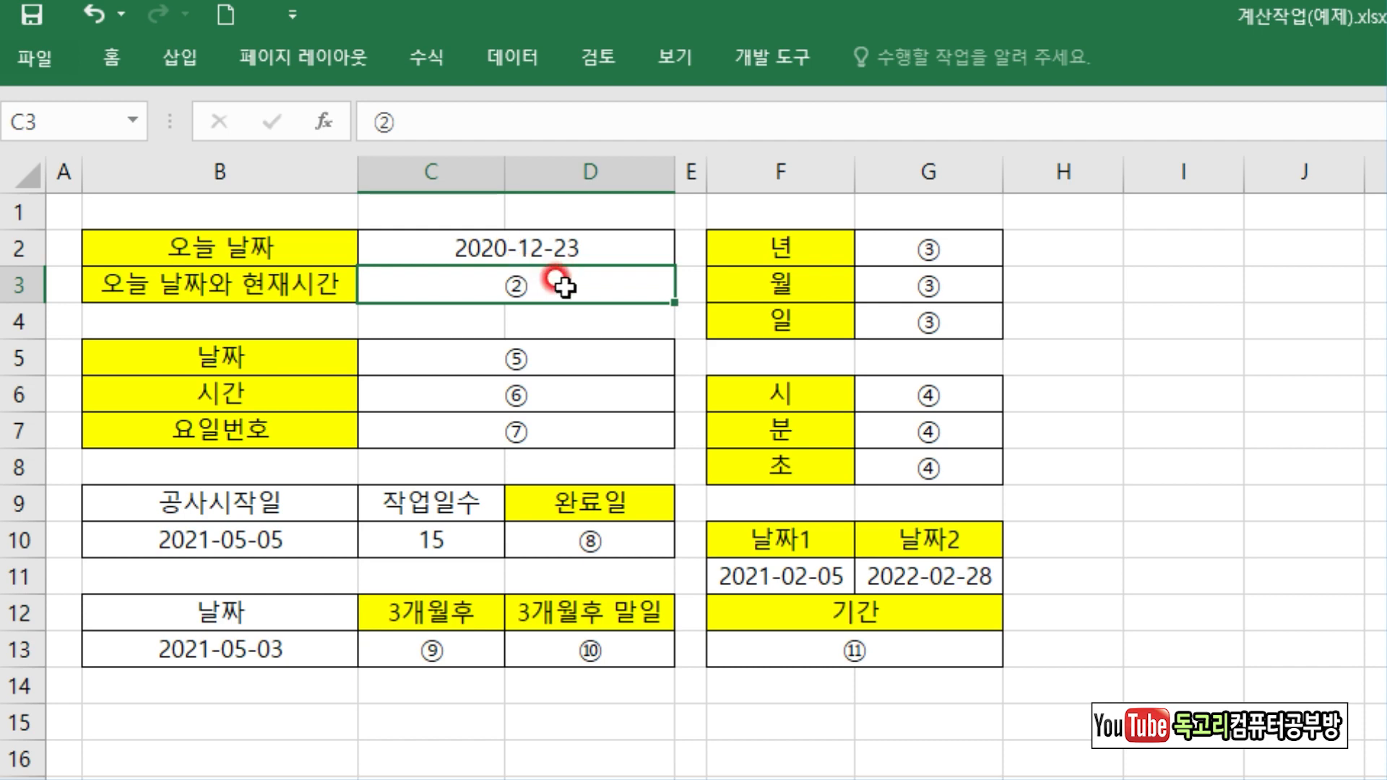
Step: Enter the formula =NOW() in cell C3 to return today's date with the current time
{"action": "type", "text": "=NO"}
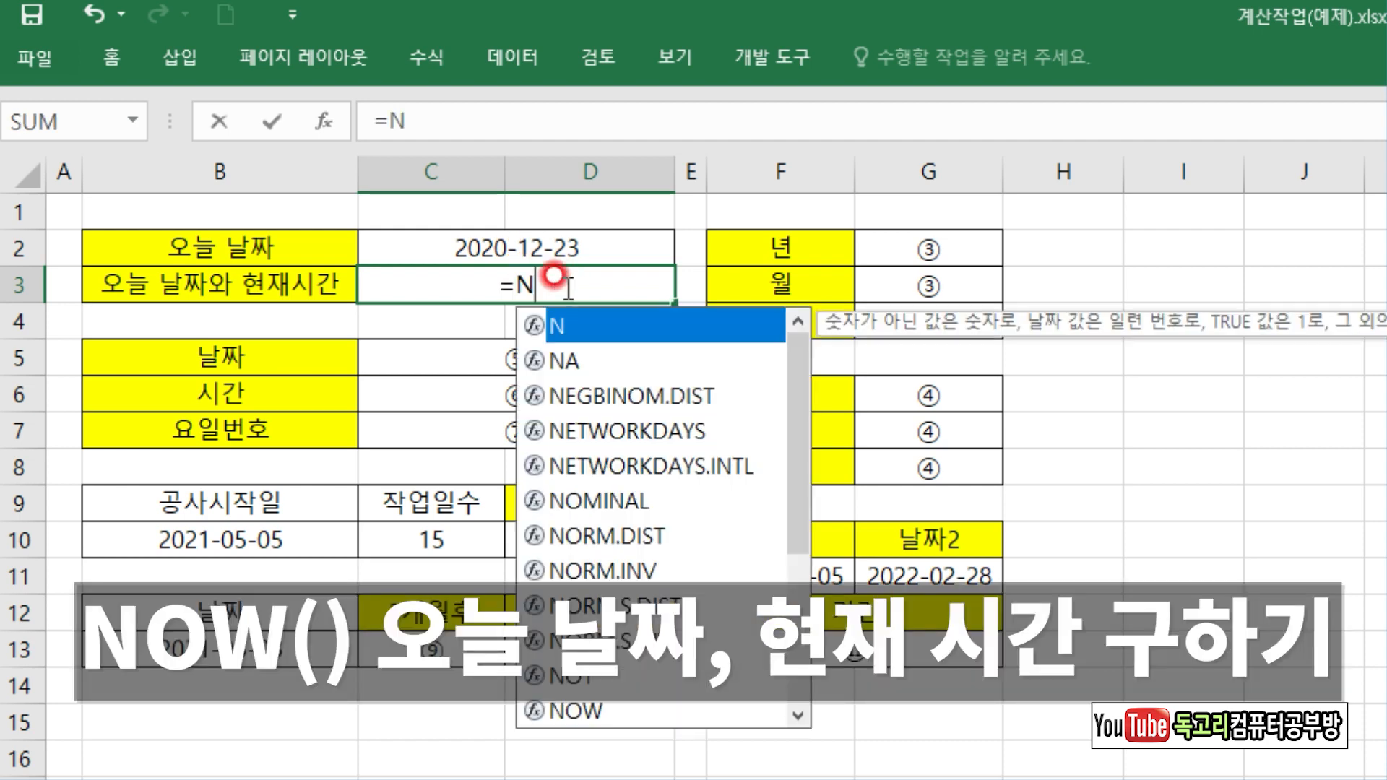
{"action": "key", "text": "Down"}
{"action": "key", "text": "Down"}
{"action": "key", "text": "Down"}
{"action": "key", "text": "Down"}
{"action": "key", "text": "Down"}
{"action": "key", "text": "Down"}
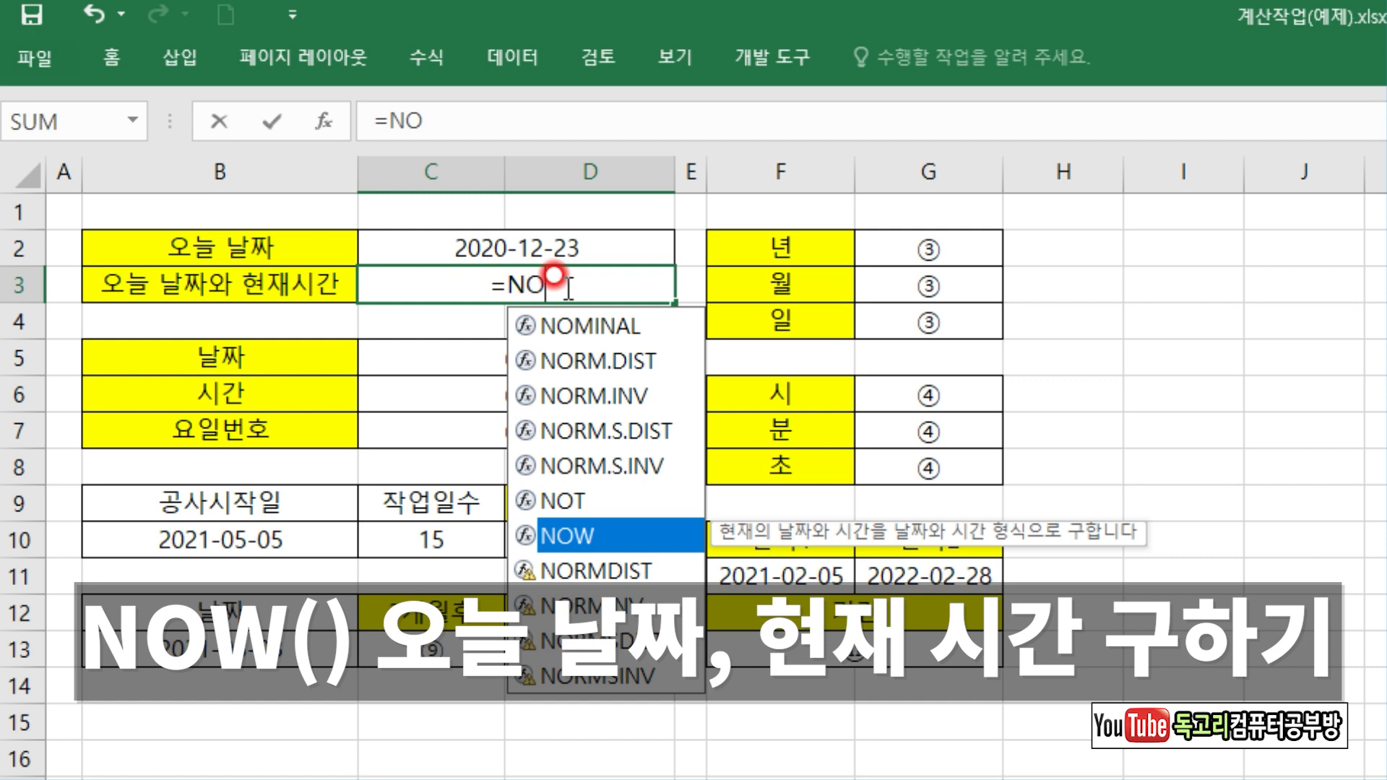
{"action": "key", "text": "Tab"}
{"action": "type", "text": ")"}
{"action": "key", "text": "Return"}
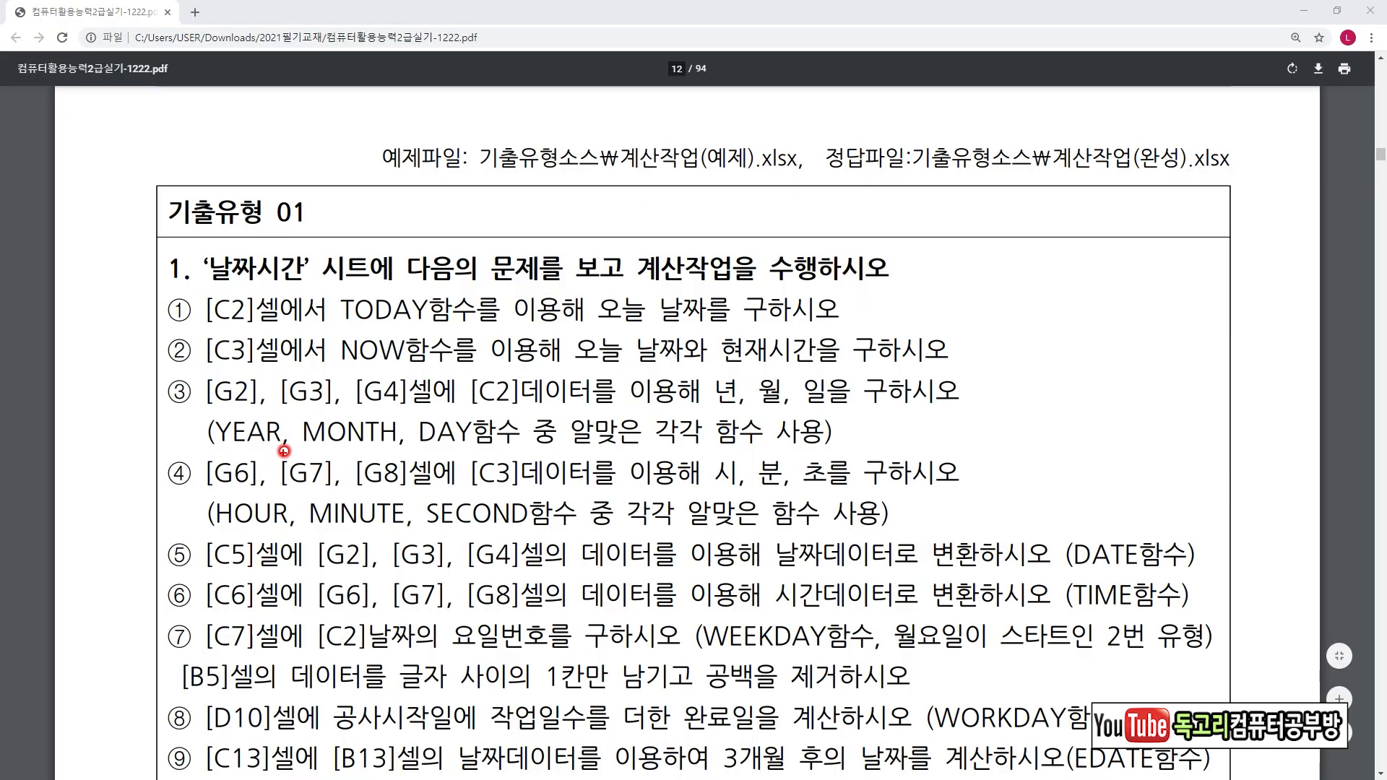
Step: Switch to the exercise PDF and examine tasks ③ and ④, underlining the target cells, source cells, requested date and time parts, and functions
{"action": "left_click_drag", "start_coordinate": [207, 406], "coordinate": [396, 415]}
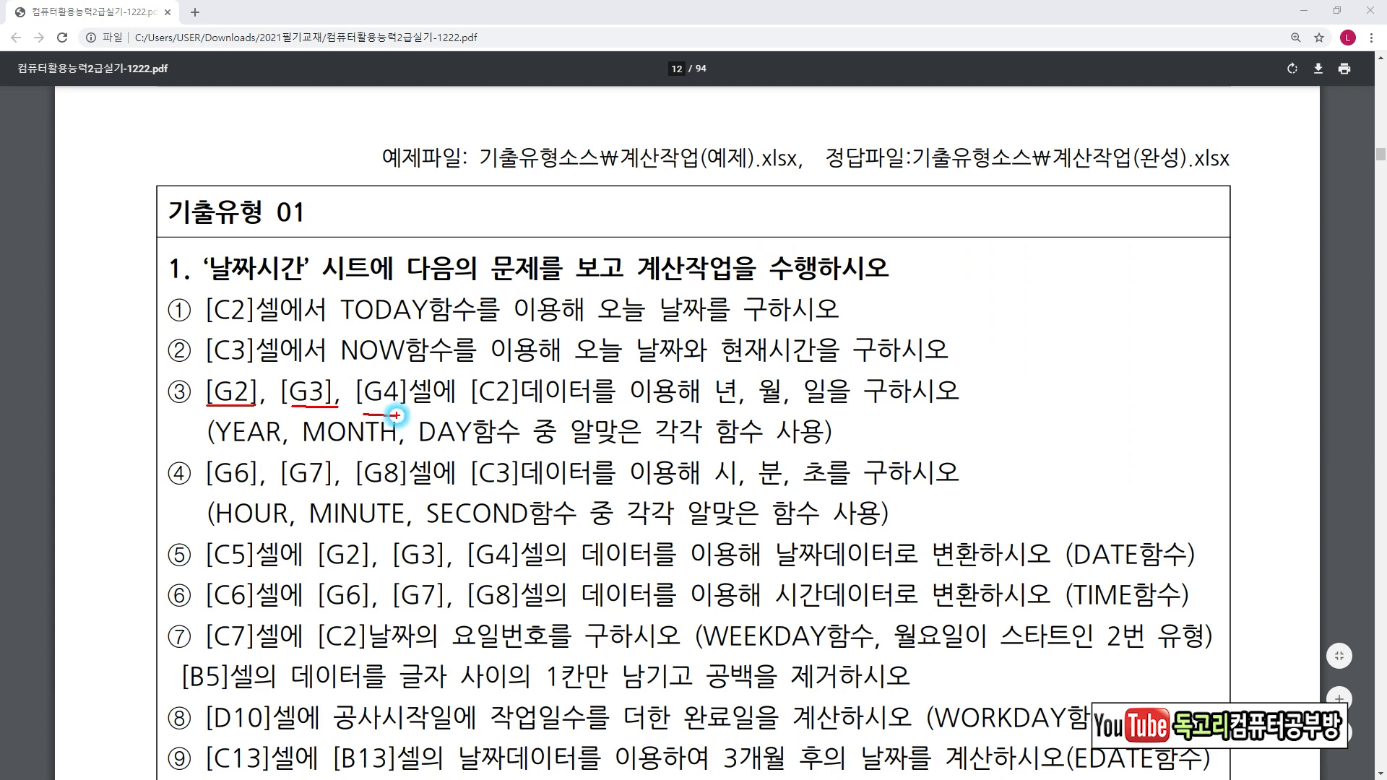
{"action": "mouse_move", "coordinate": [531, 416]}
{"action": "left_mouse_down"}
{"action": "mouse_move", "coordinate": [487, 361]}
{"action": "mouse_move", "coordinate": [538, 408]}
{"action": "left_mouse_up"}
{"action": "left_click_drag", "start_coordinate": [713, 415], "coordinate": [820, 412]}
{"action": "mouse_move", "coordinate": [233, 499]}
{"action": "left_mouse_down"}
{"action": "mouse_move", "coordinate": [233, 450]}
{"action": "mouse_move", "coordinate": [264, 493]}
{"action": "left_mouse_up"}
{"action": "left_click_drag", "start_coordinate": [358, 496], "coordinate": [401, 495]}
{"action": "mouse_move", "coordinate": [475, 468]}
{"action": "left_mouse_down"}
{"action": "mouse_move", "coordinate": [511, 497]}
{"action": "mouse_move", "coordinate": [498, 448]}
{"action": "mouse_move", "coordinate": [493, 459]}
{"action": "left_mouse_up"}
{"action": "left_click_drag", "start_coordinate": [720, 500], "coordinate": [858, 505]}
{"action": "left_click_drag", "start_coordinate": [224, 447], "coordinate": [468, 447]}
{"action": "left_click_drag", "start_coordinate": [221, 539], "coordinate": [520, 529]}
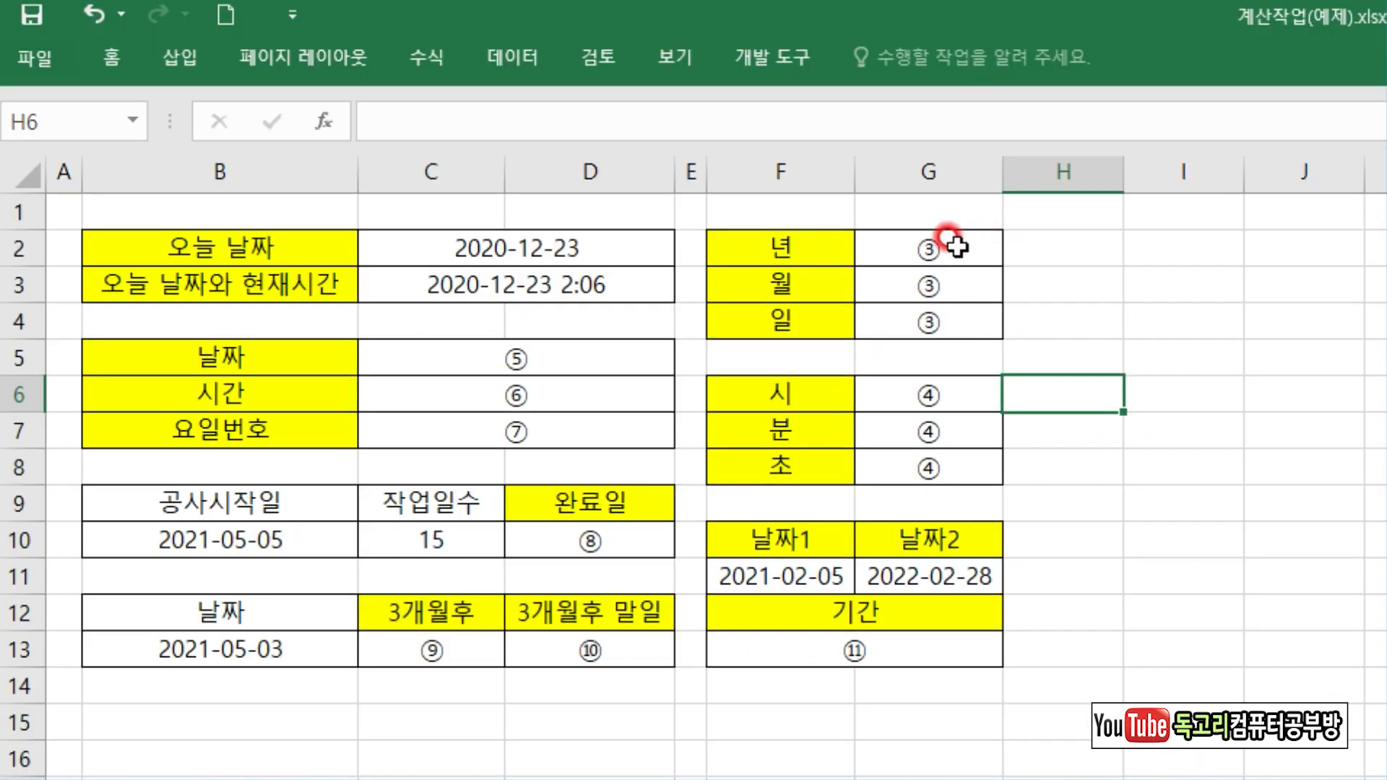
Step: Switch back to Excel and enter the formula =YEAR(C2) in cell G2 to extract the year from C2
{"action": "left_click", "coordinate": [952, 244]}
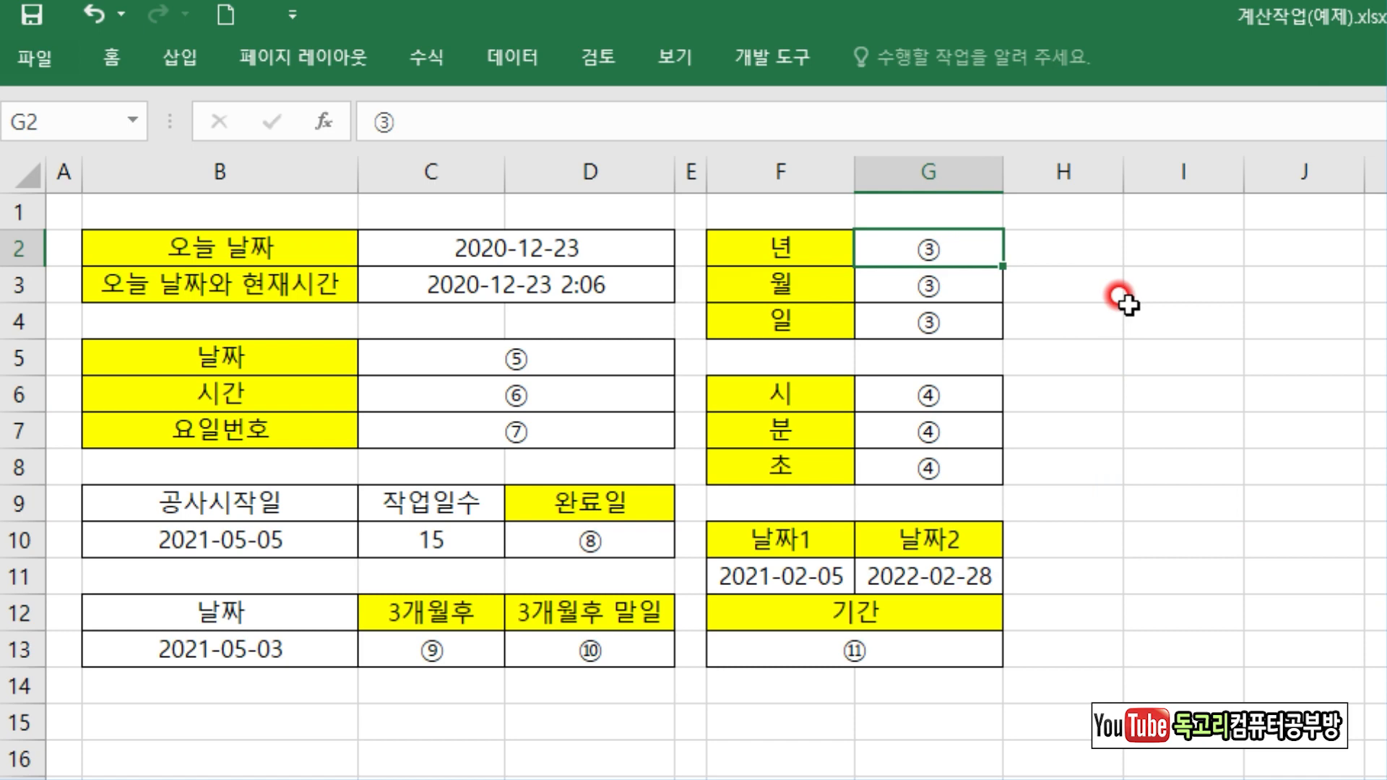
{"action": "type", "text": "="}
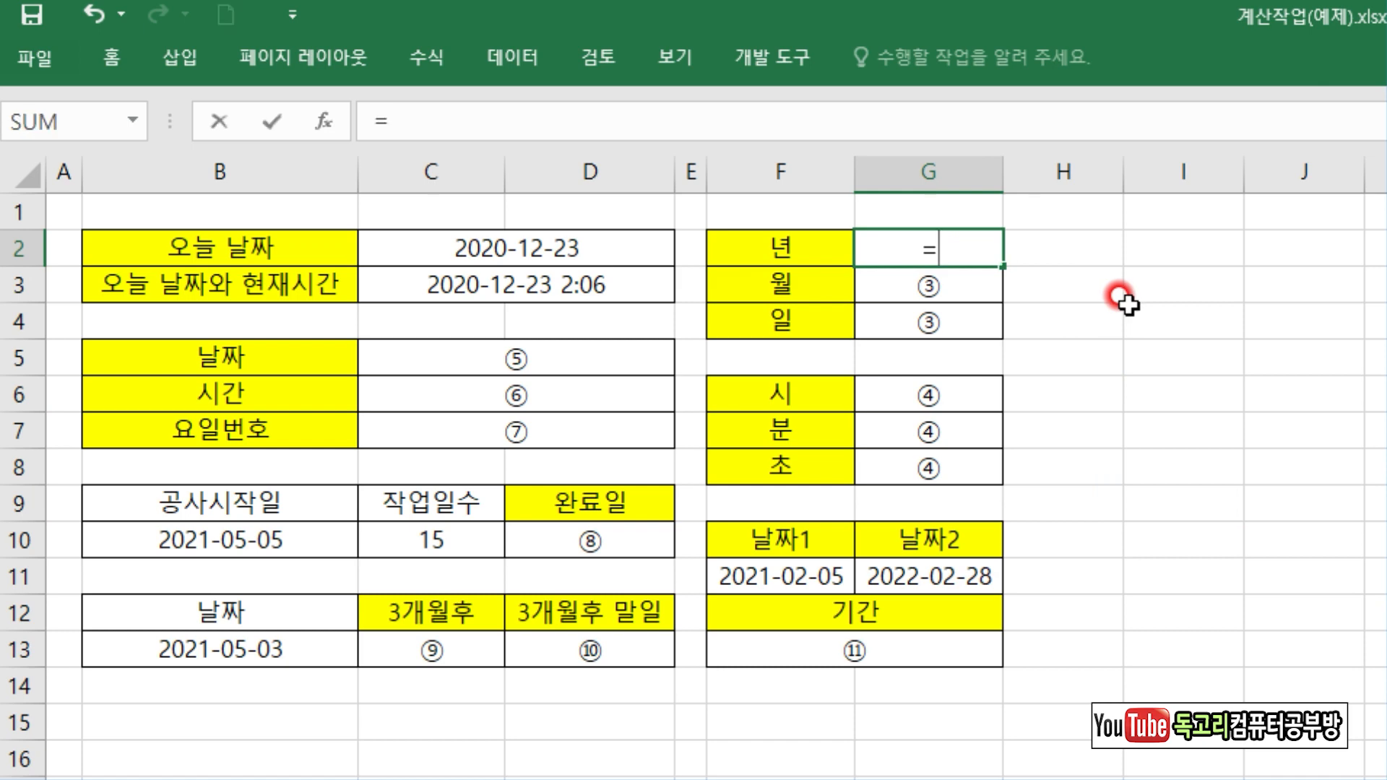
{"action": "type", "text": "YE"}
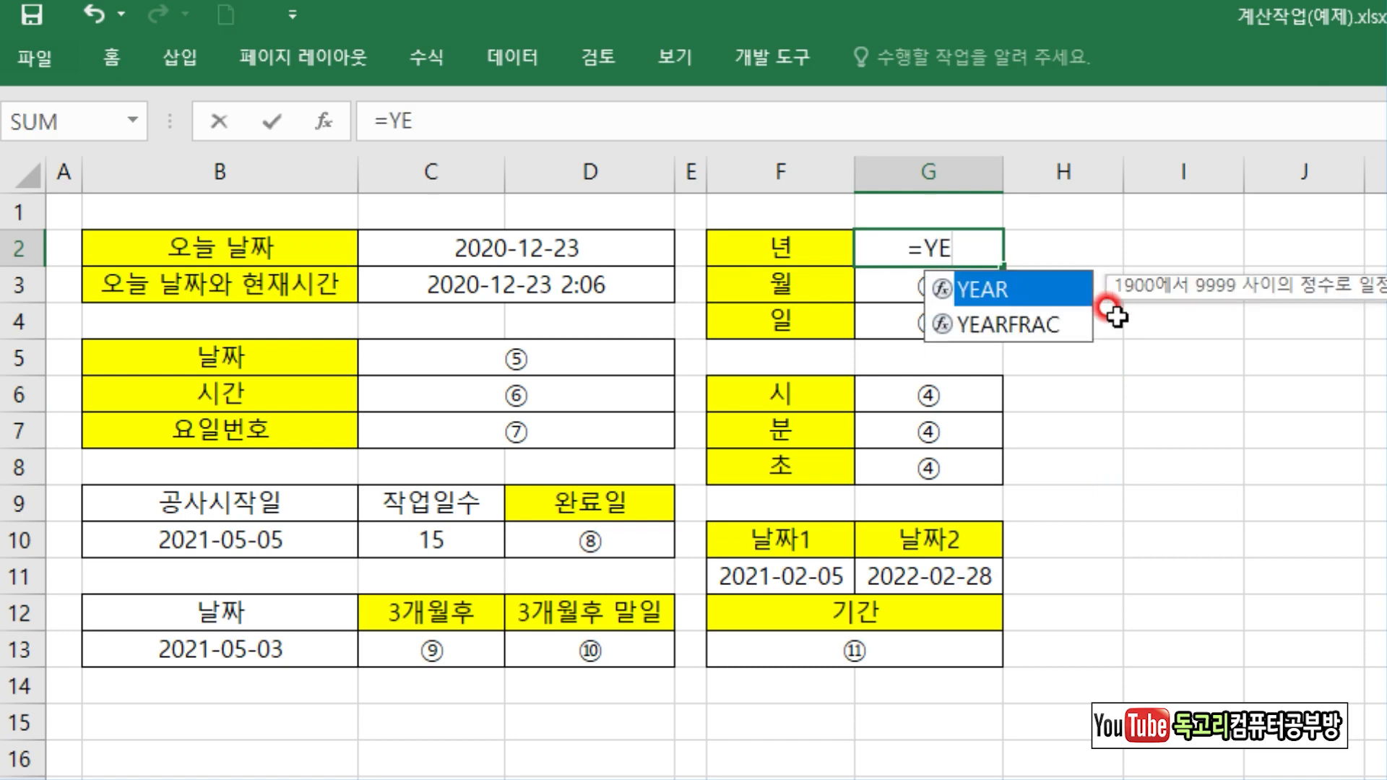
{"action": "key", "text": "Tab"}
{"action": "left_click", "coordinate": [452, 249]}
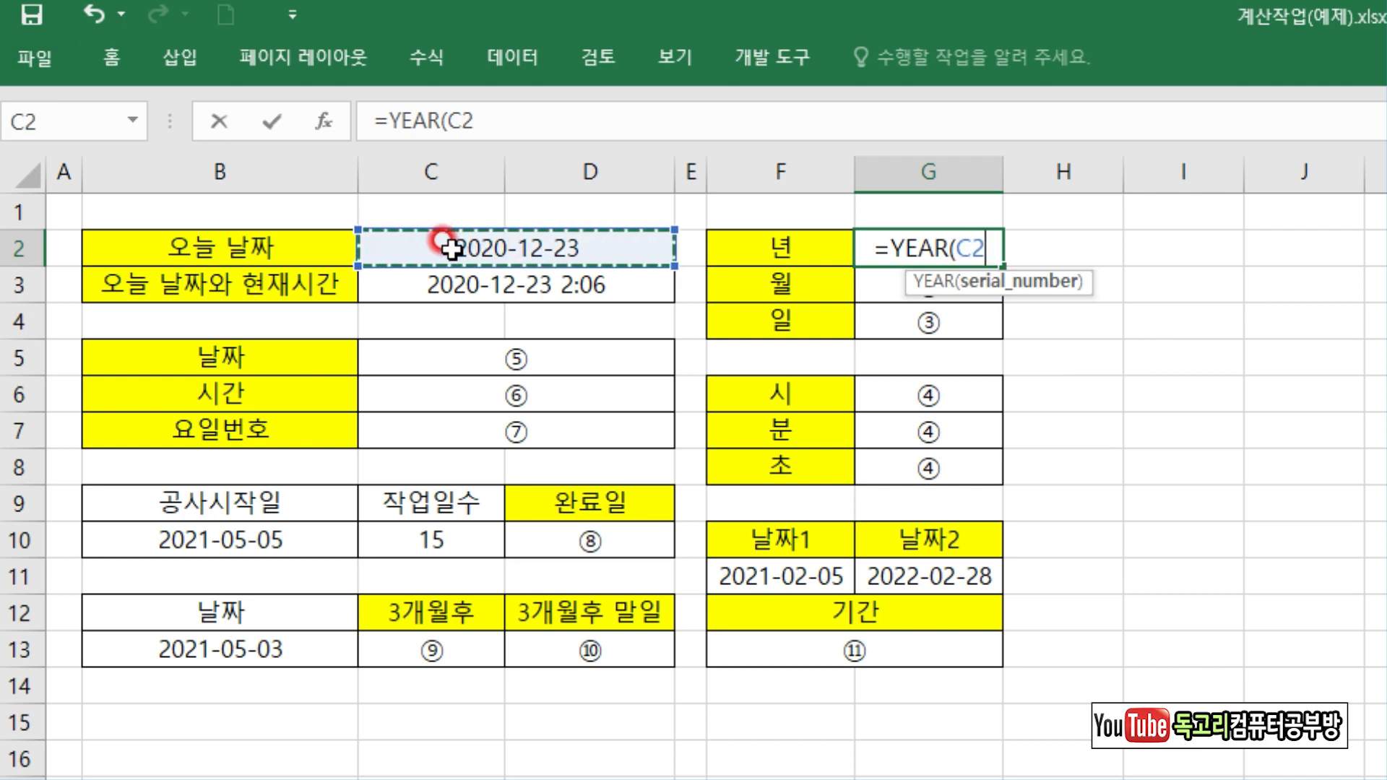
{"action": "type", "text": ")"}
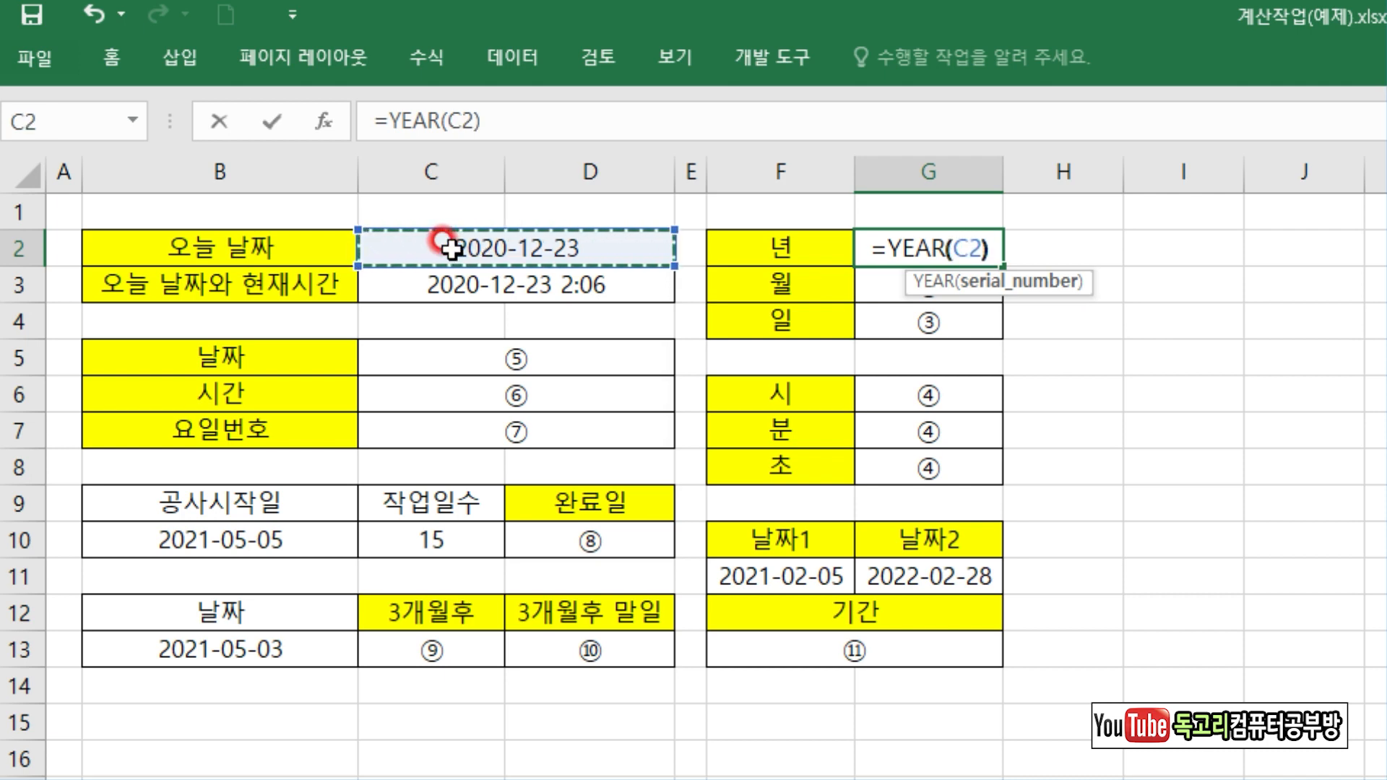
{"action": "key", "text": "Return"}
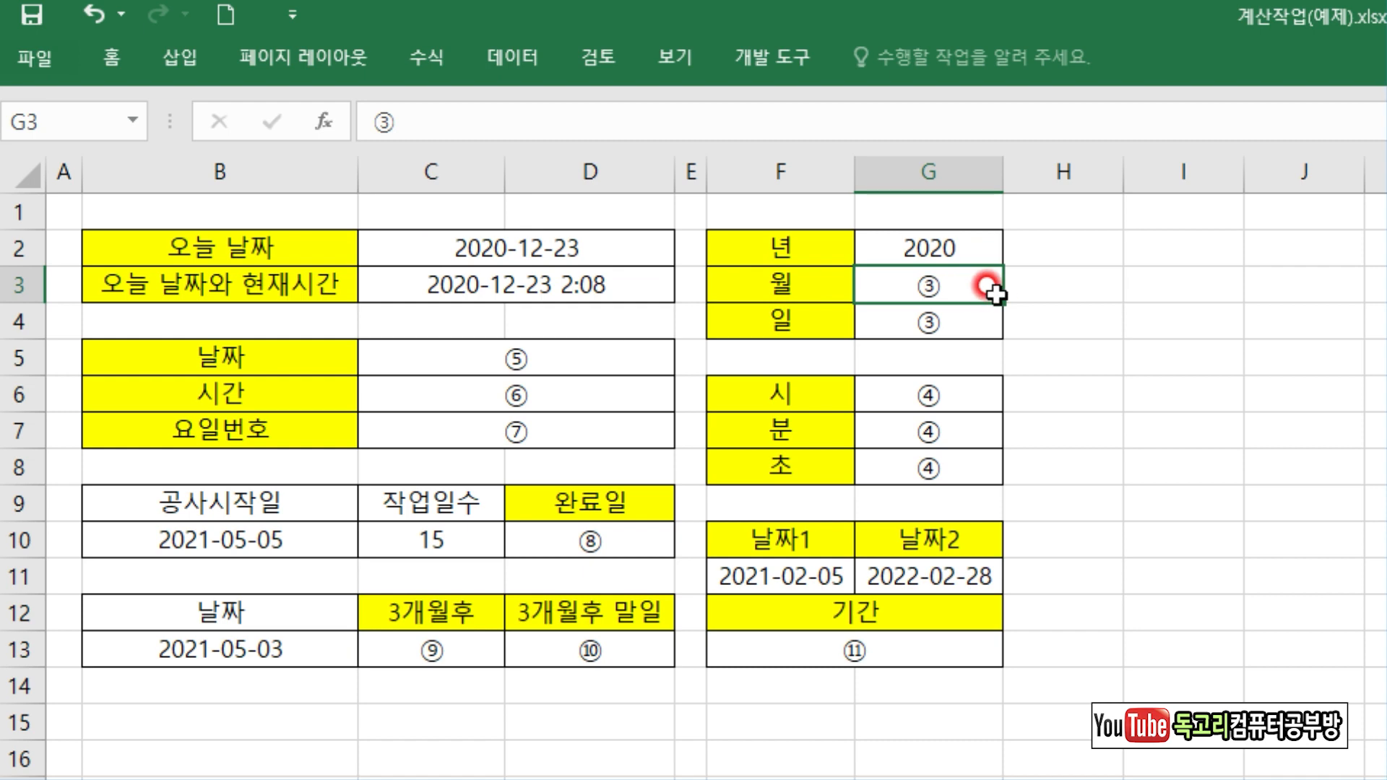
Step: Enter the formula =MONTH(C2) in cell G3 to extract the month from C2
{"action": "type", "text": "="}
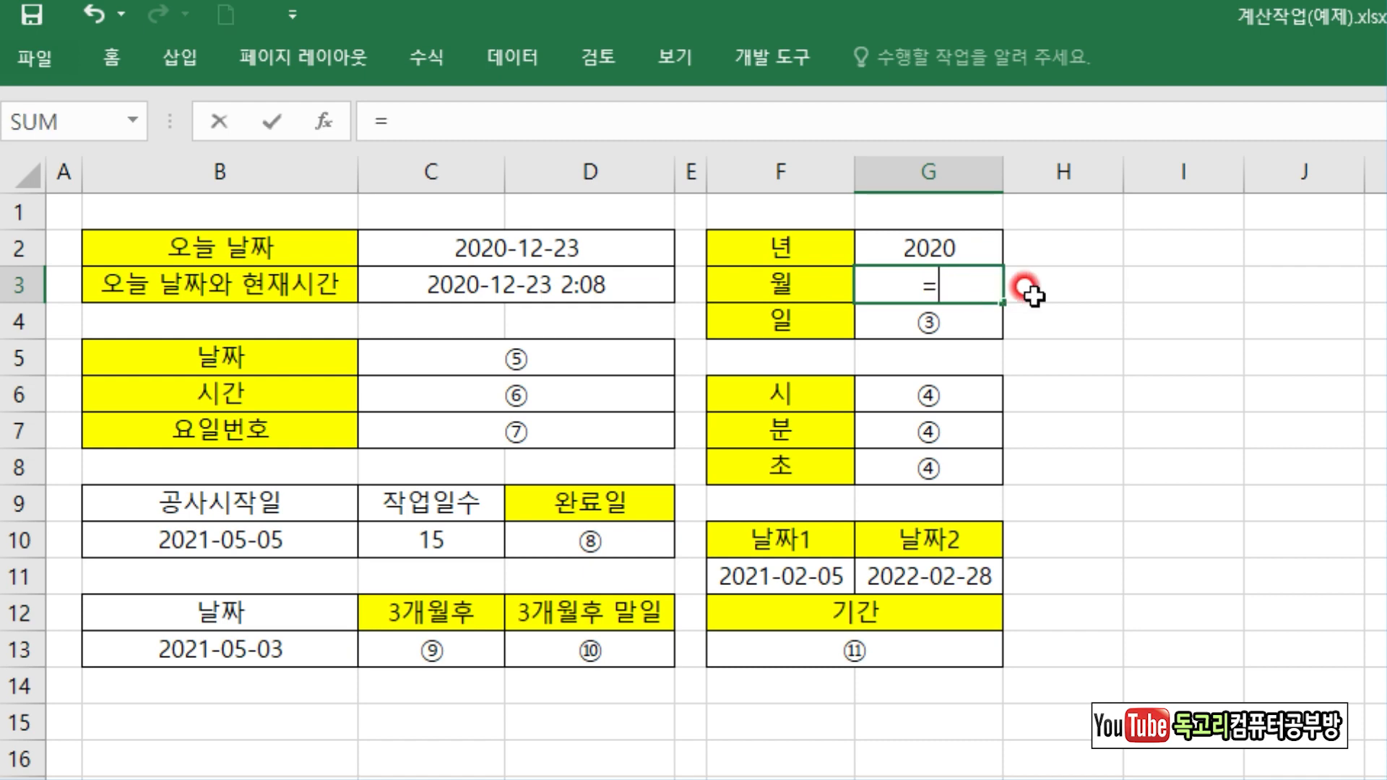
{"action": "type", "text": "MO"}
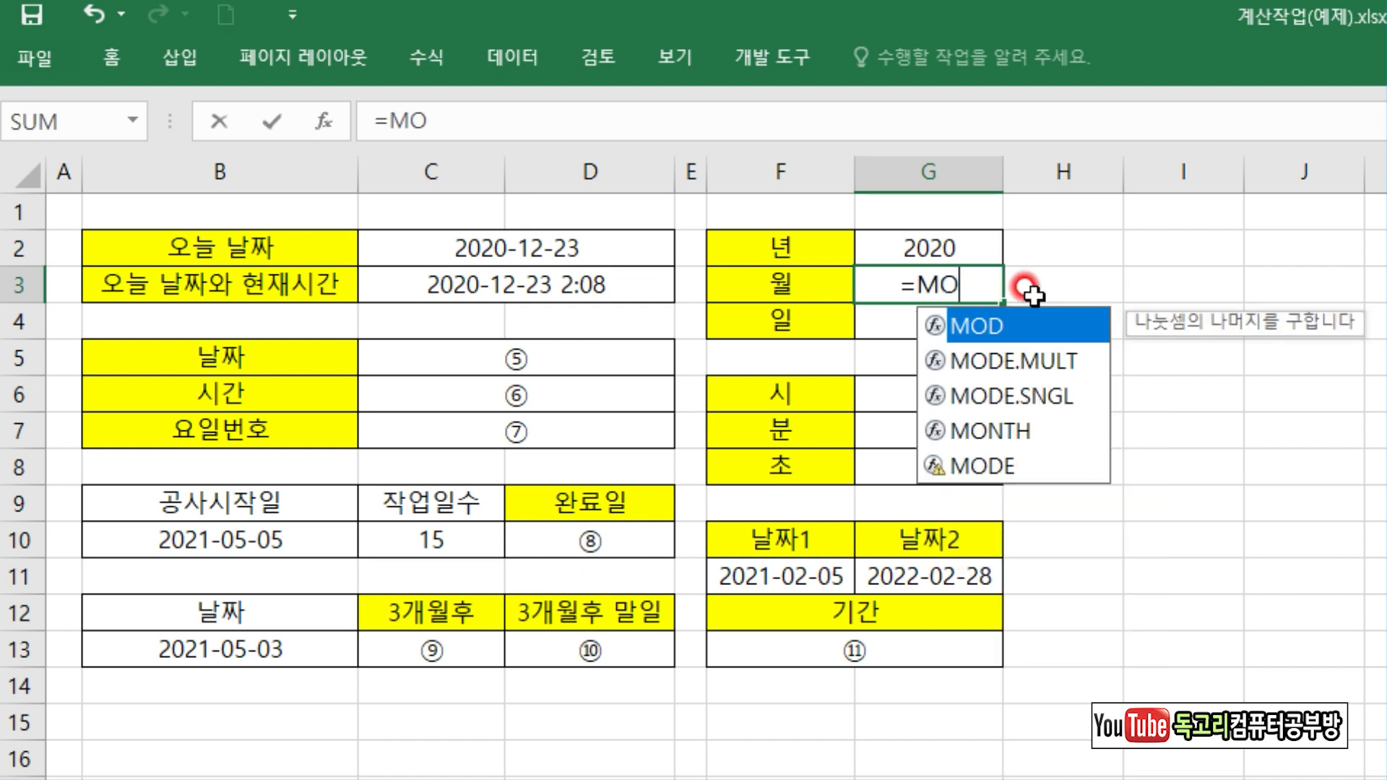
{"action": "left_click", "coordinate": [1050, 427]}
{"action": "double_click", "coordinate": [1050, 428]}
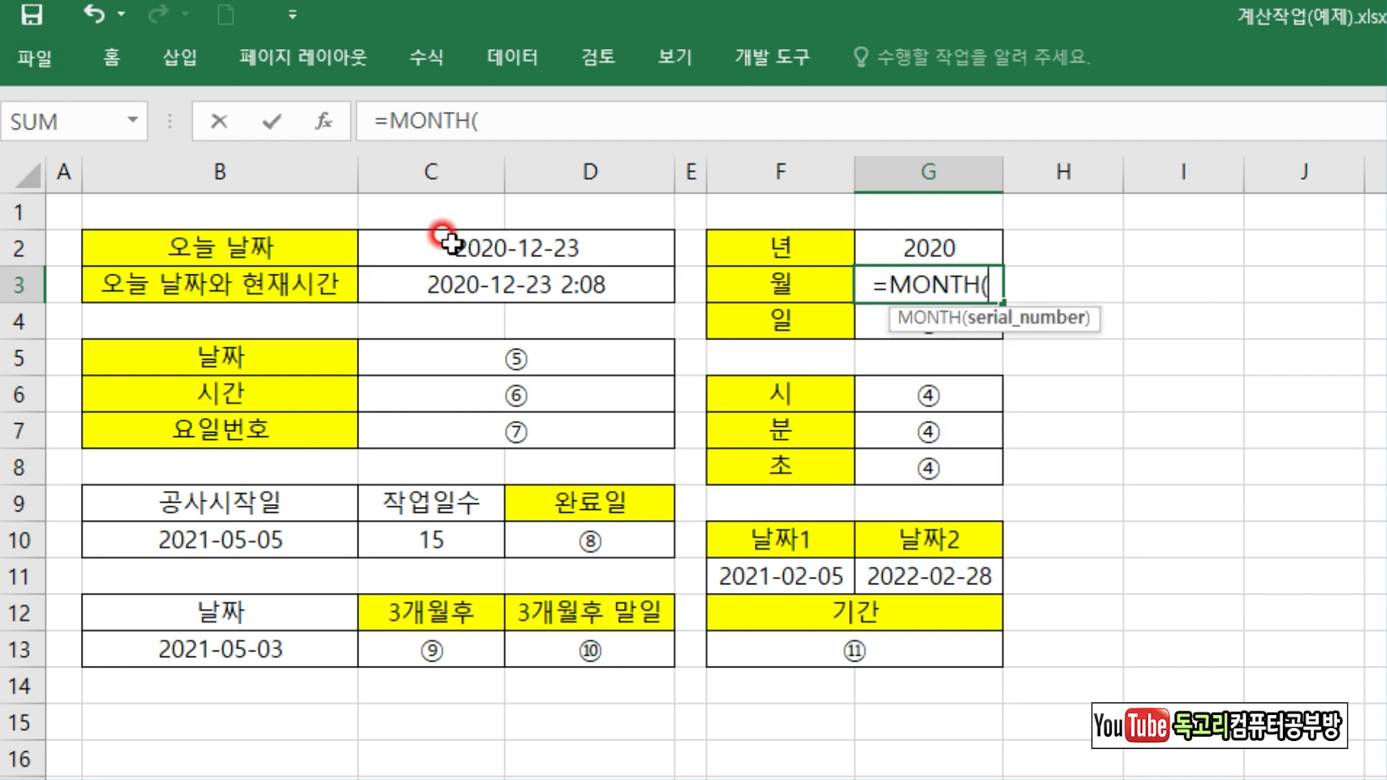
{"action": "left_click", "coordinate": [452, 243]}
{"action": "type", "text": ")"}
{"action": "key", "text": "Return"}
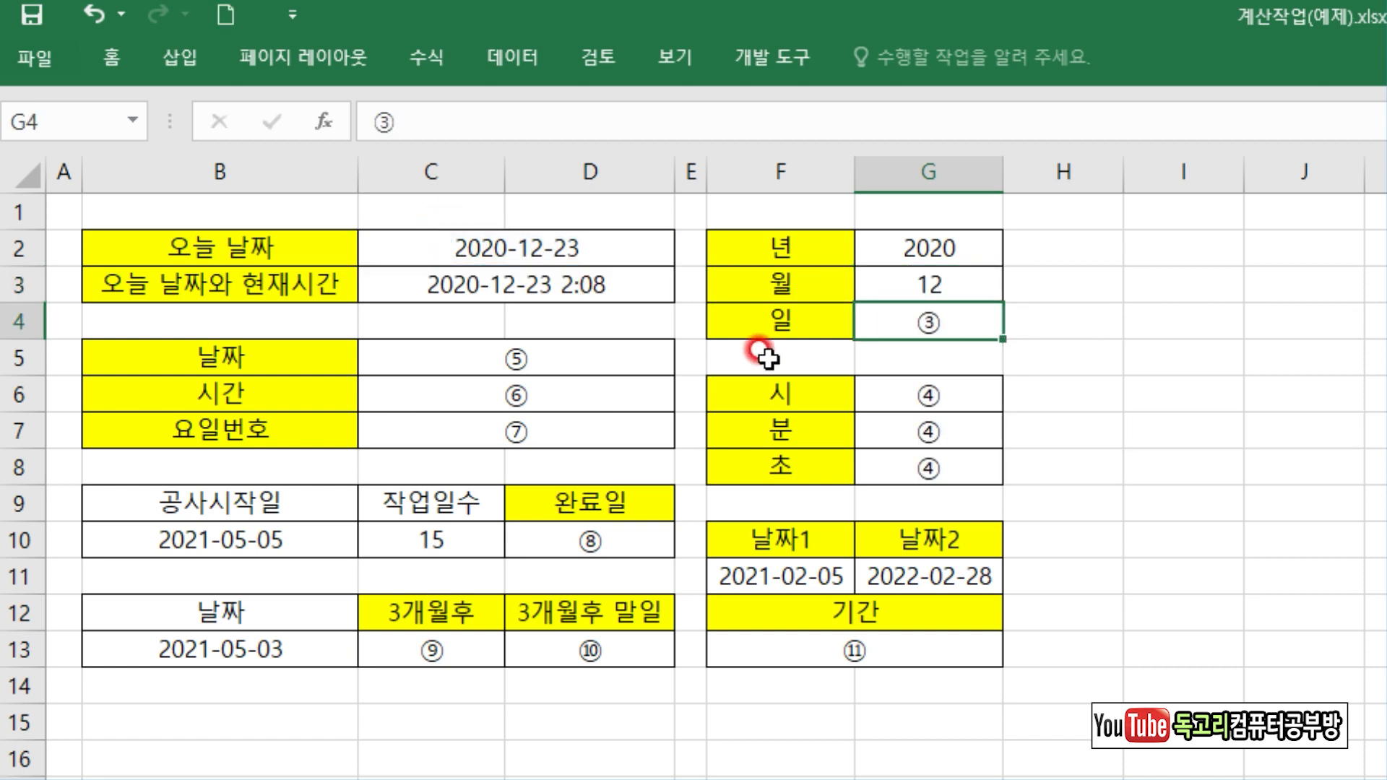
Step: Enter the formula =DAY(C2) in cell G4 to extract the day from C2
{"action": "type", "text": "=DA"}
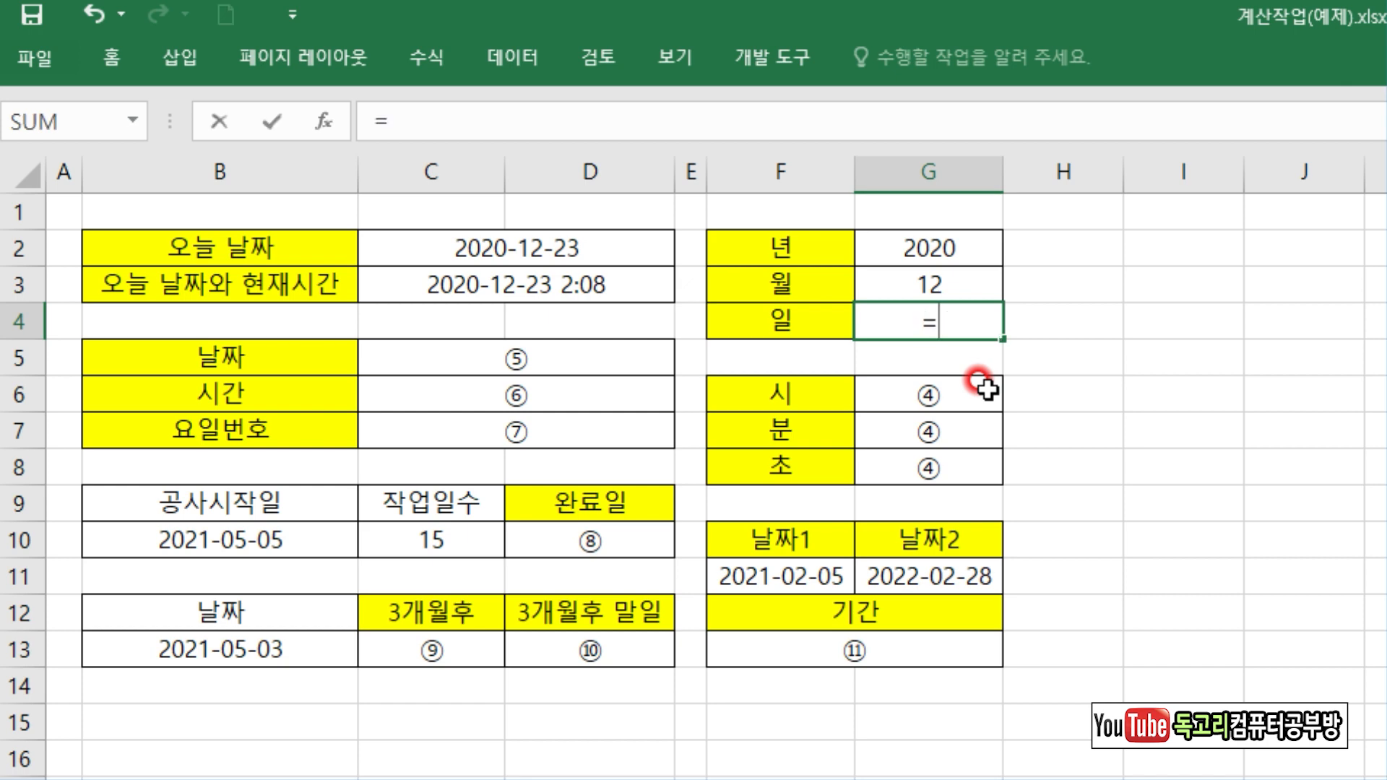
{"action": "key", "text": "Down"}
{"action": "key", "text": "Down"}
{"action": "key", "text": "Down"}
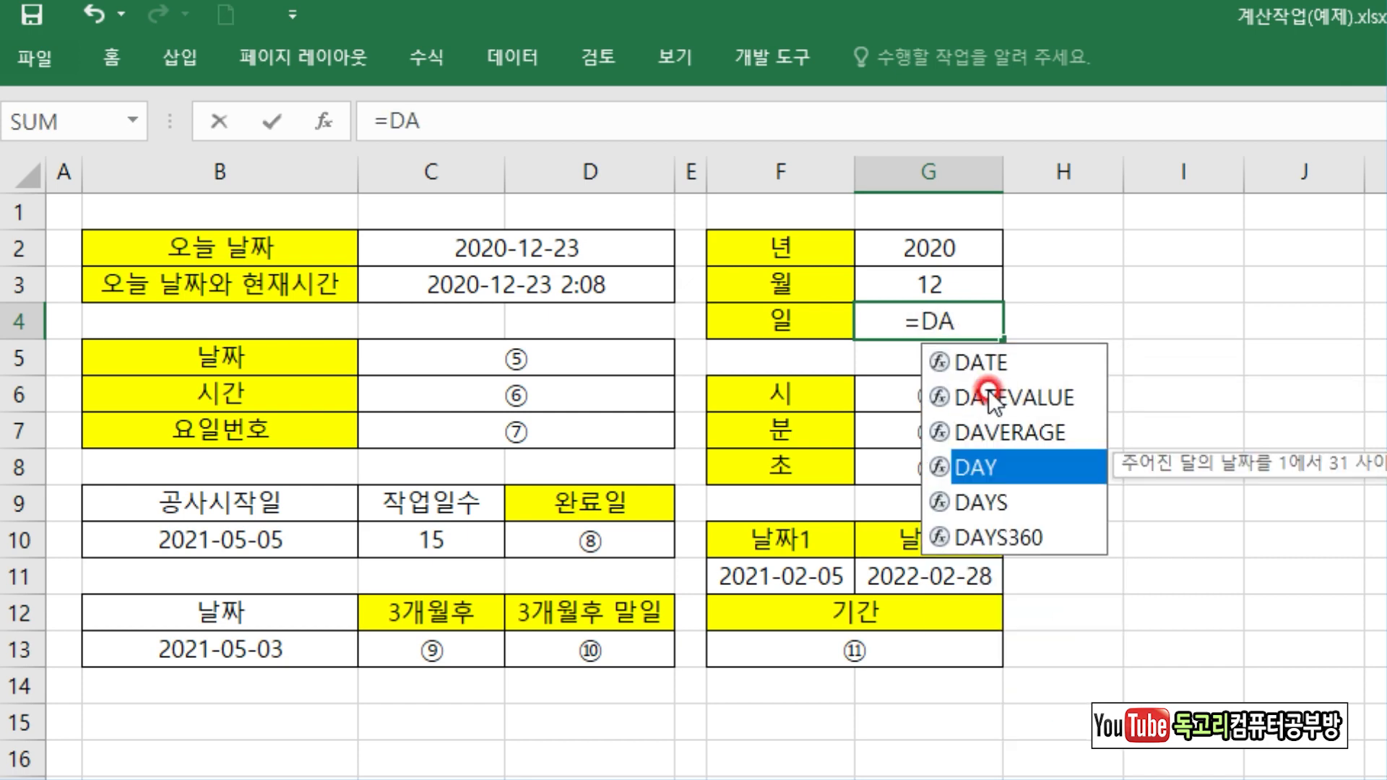
{"action": "key", "text": "Tab"}
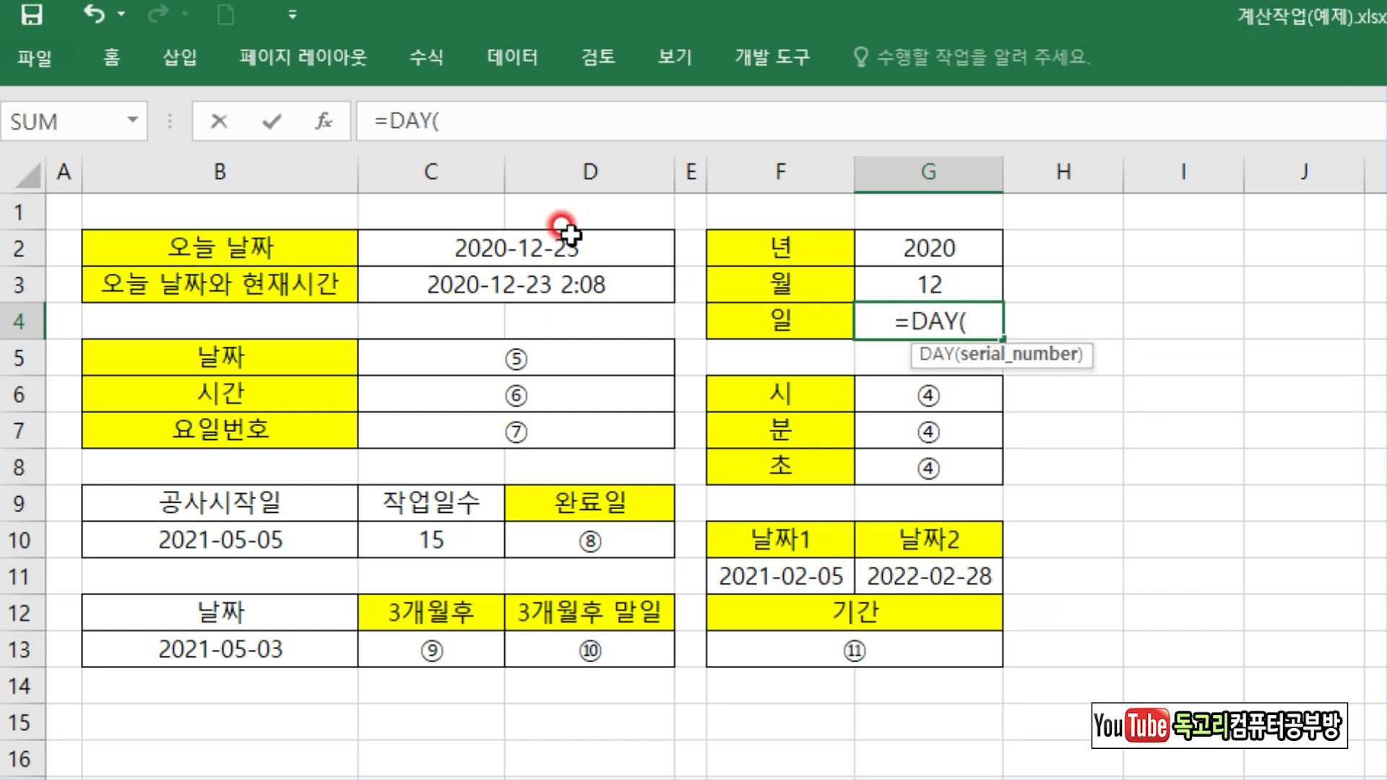
{"action": "left_click", "coordinate": [459, 241]}
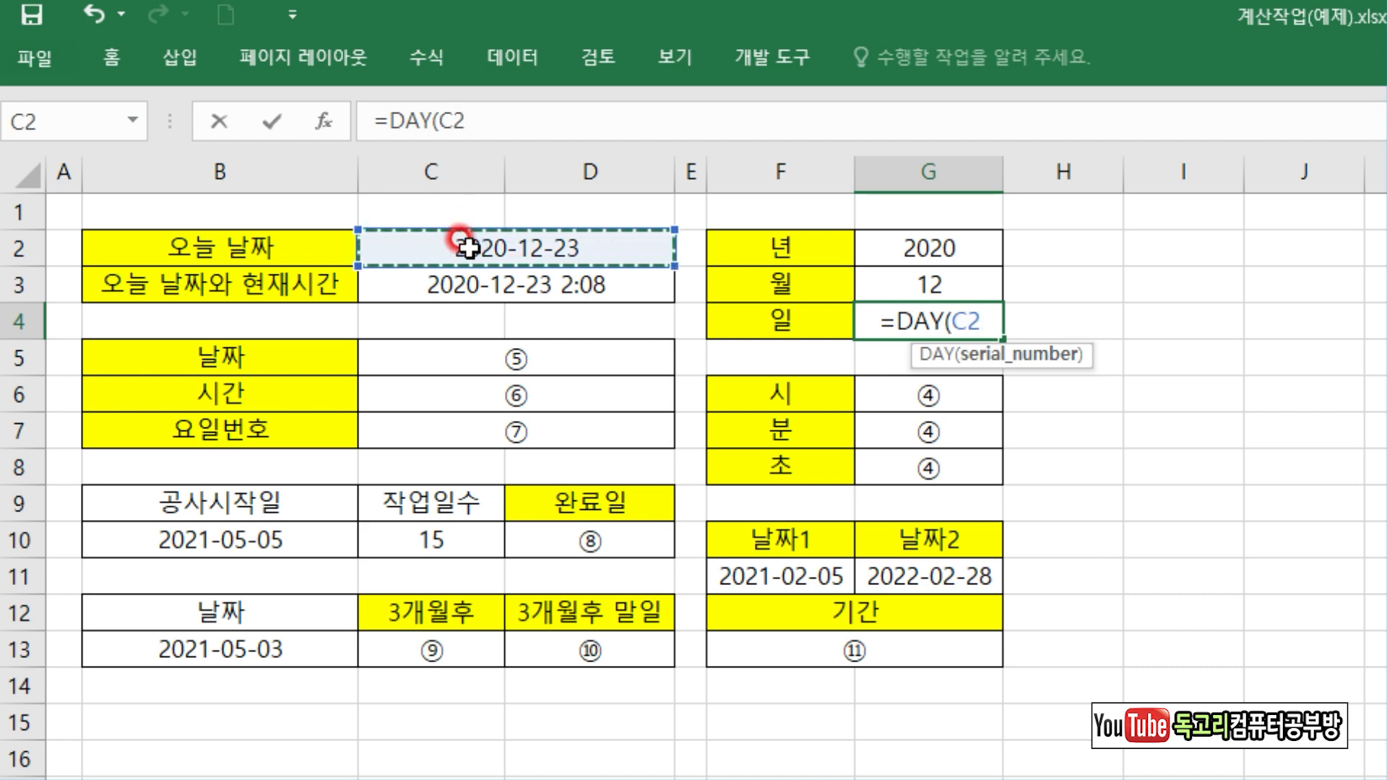
{"action": "type", "text": ")"}
{"action": "key", "text": "Return"}
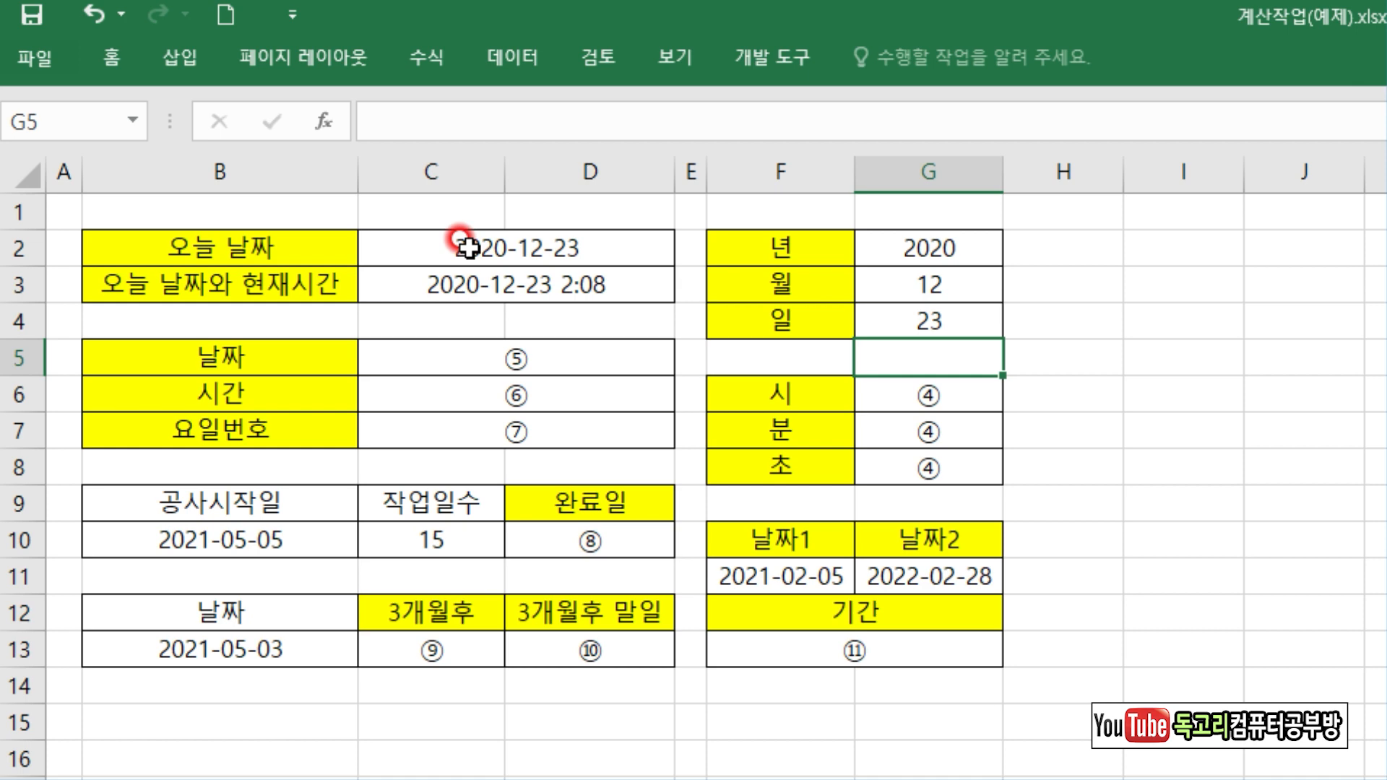
Step: Enter the formula =HOUR(C3) in cell G6 to extract the hour from C3
{"action": "left_click", "coordinate": [950, 381]}
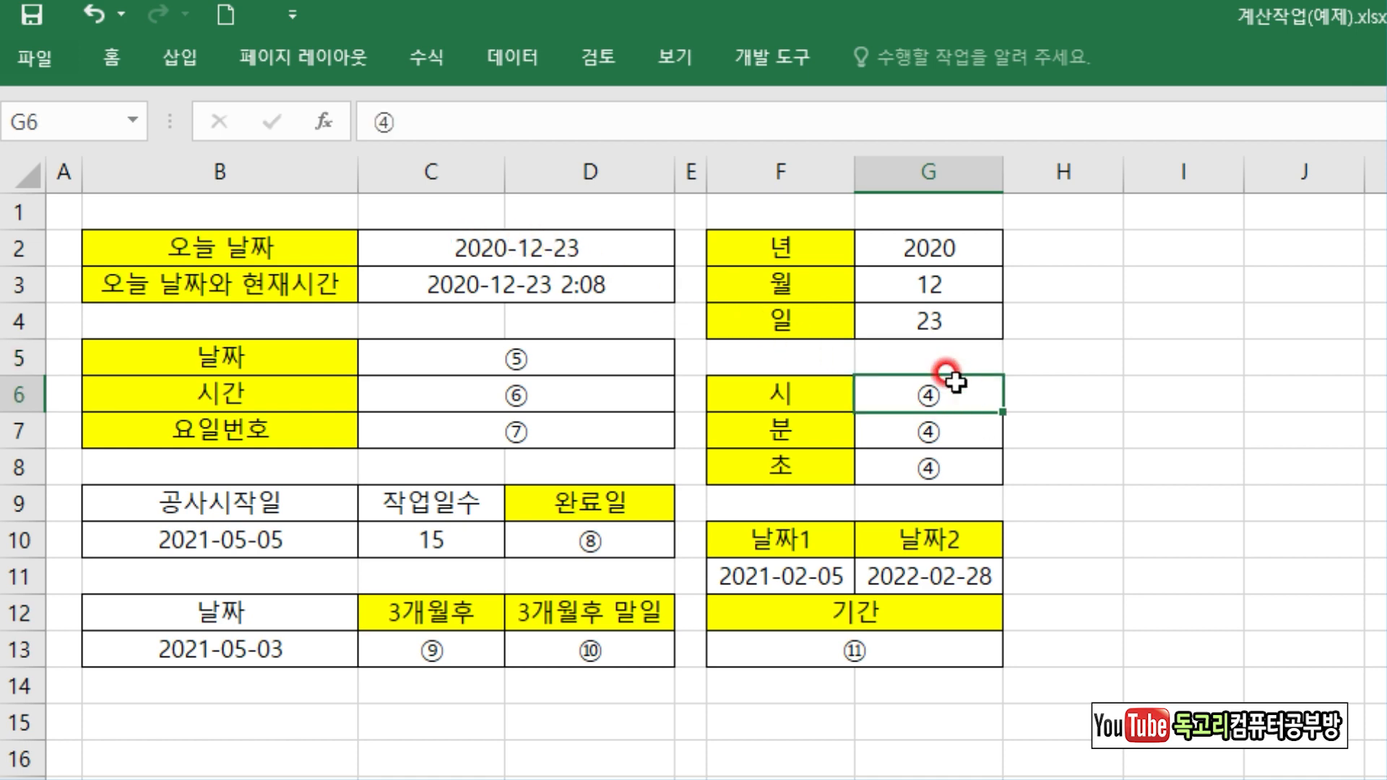
{"action": "type", "text": "=HO"}
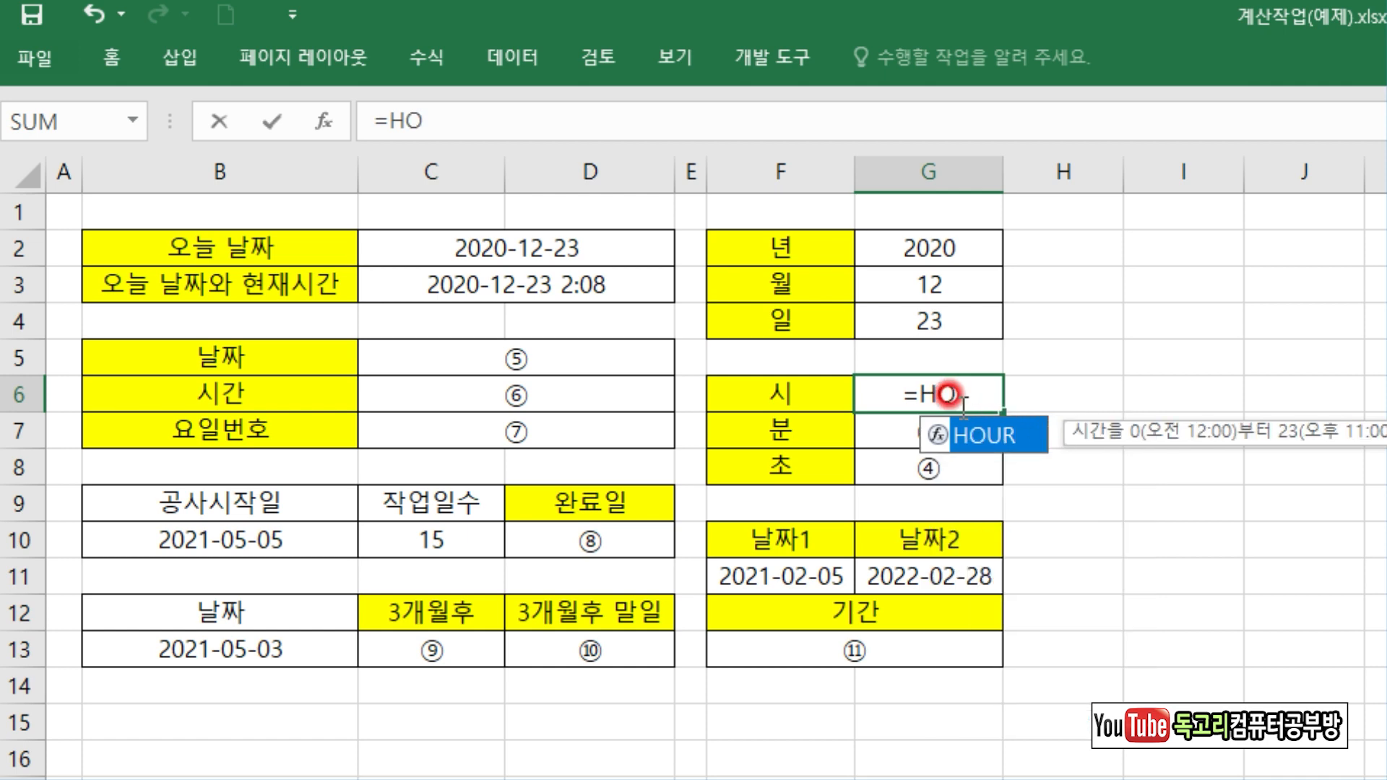
{"action": "key", "text": "Tab"}
{"action": "left_click", "coordinate": [432, 279]}
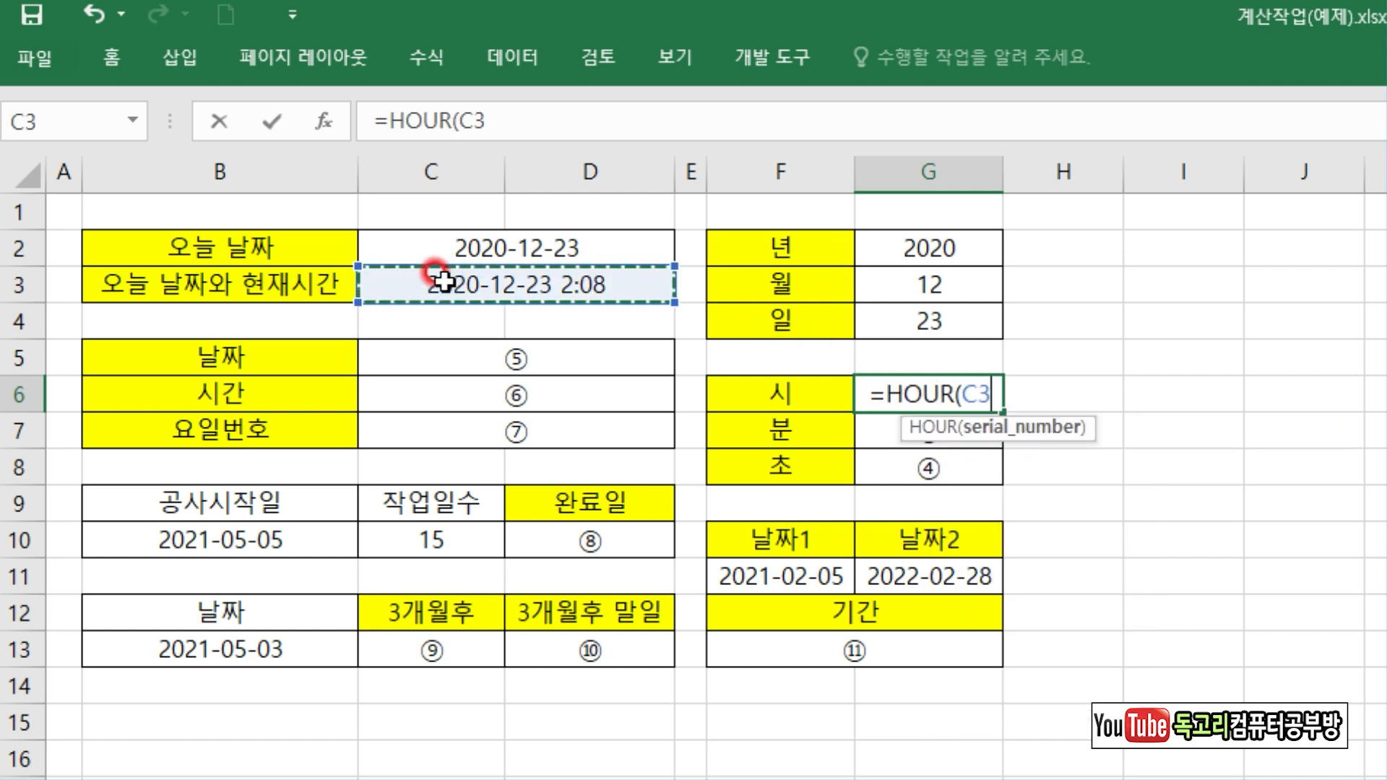
{"action": "type", "text": ")"}
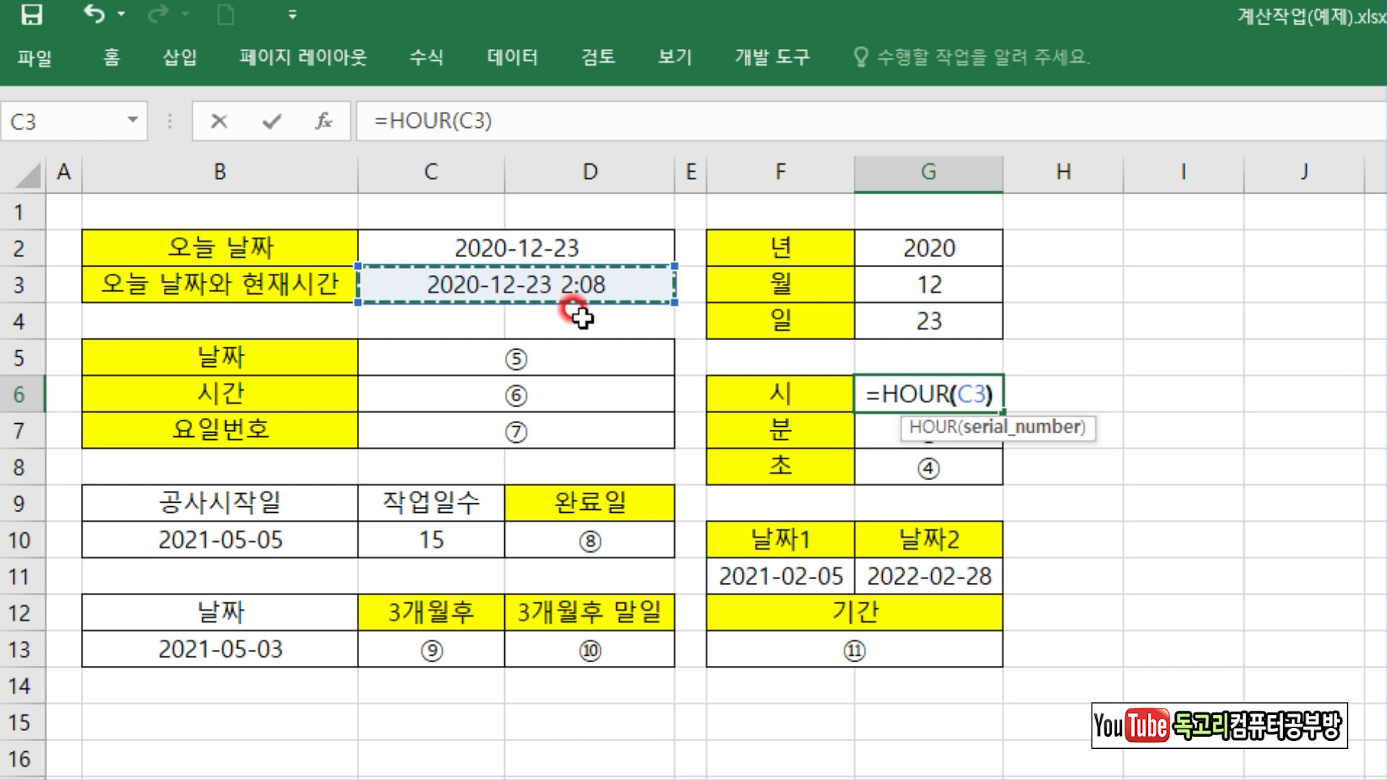
{"action": "key", "text": "Return"}
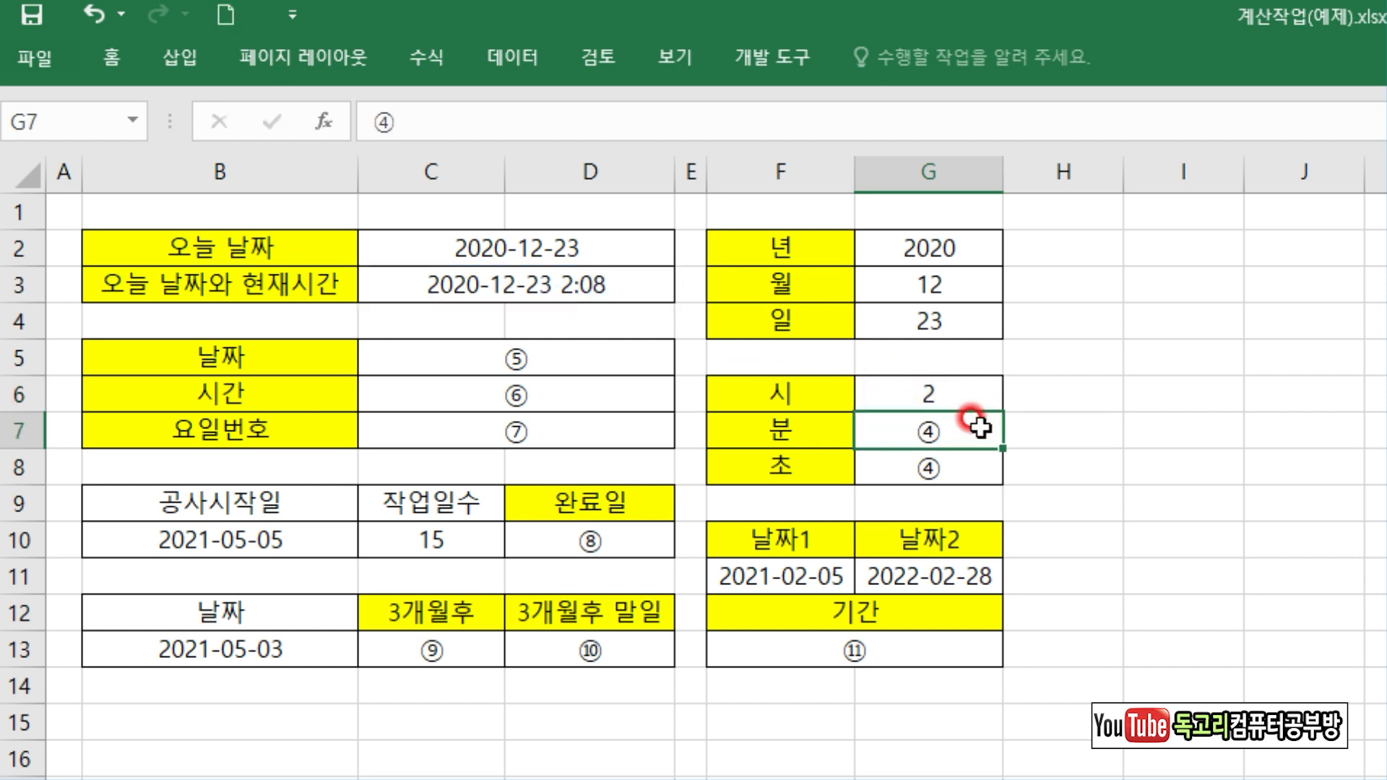
Step: Enter the formula =MINUTE(C3) in cell G7 to extract the minute from C3
{"action": "type", "text": "=MI"}
{"action": "key", "text": "Down"}
{"action": "key", "text": "Down"}
{"action": "key", "text": "Down"}
{"action": "key", "text": "Down"}
{"action": "key", "text": "Tab"}
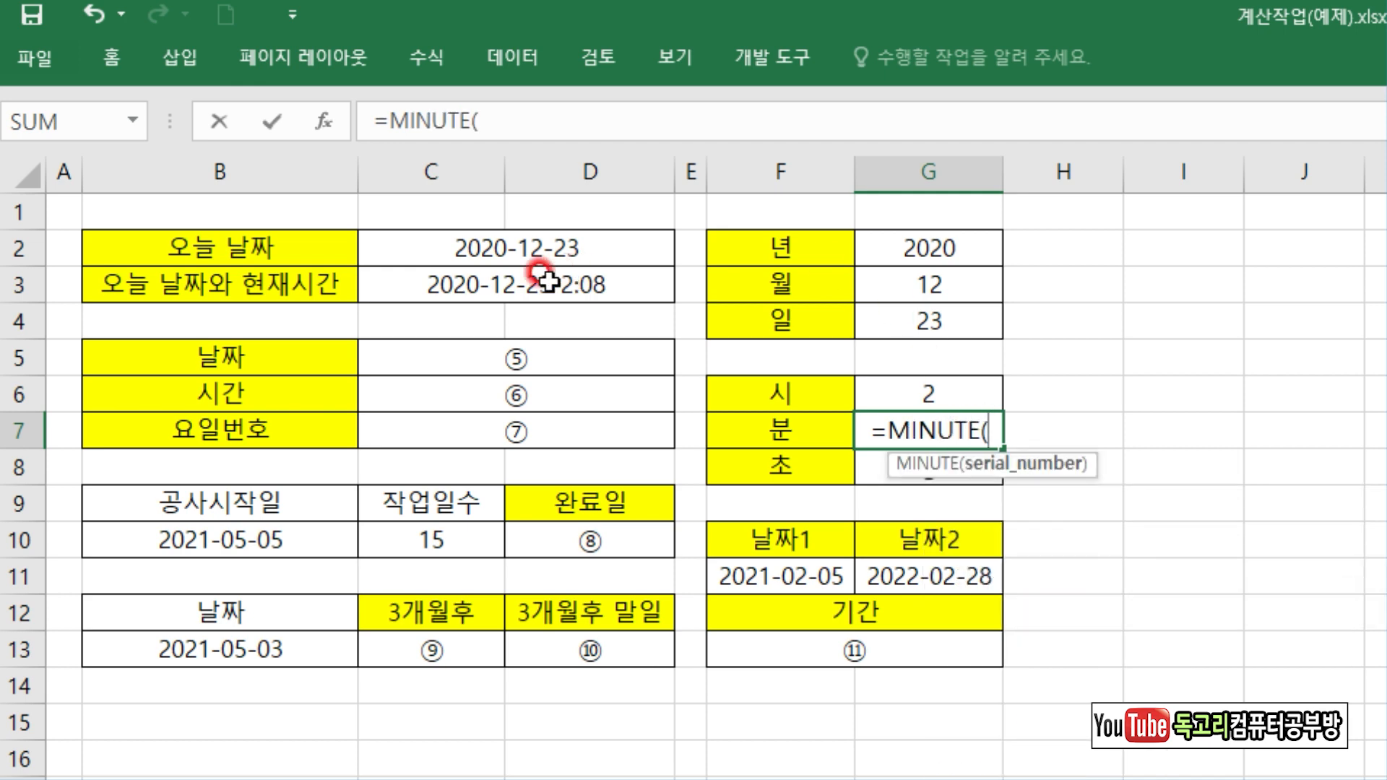
{"action": "left_click", "coordinate": [455, 275]}
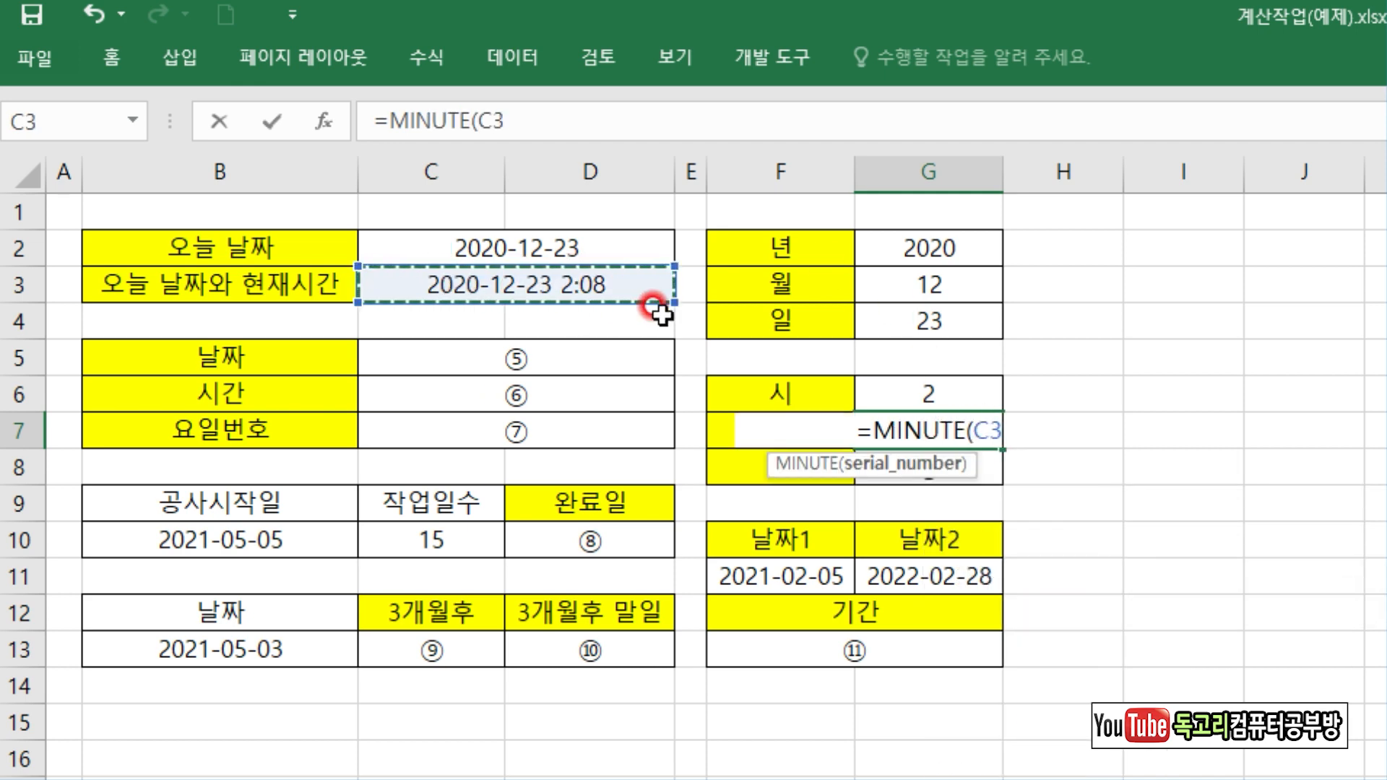
{"action": "type", "text": ")"}
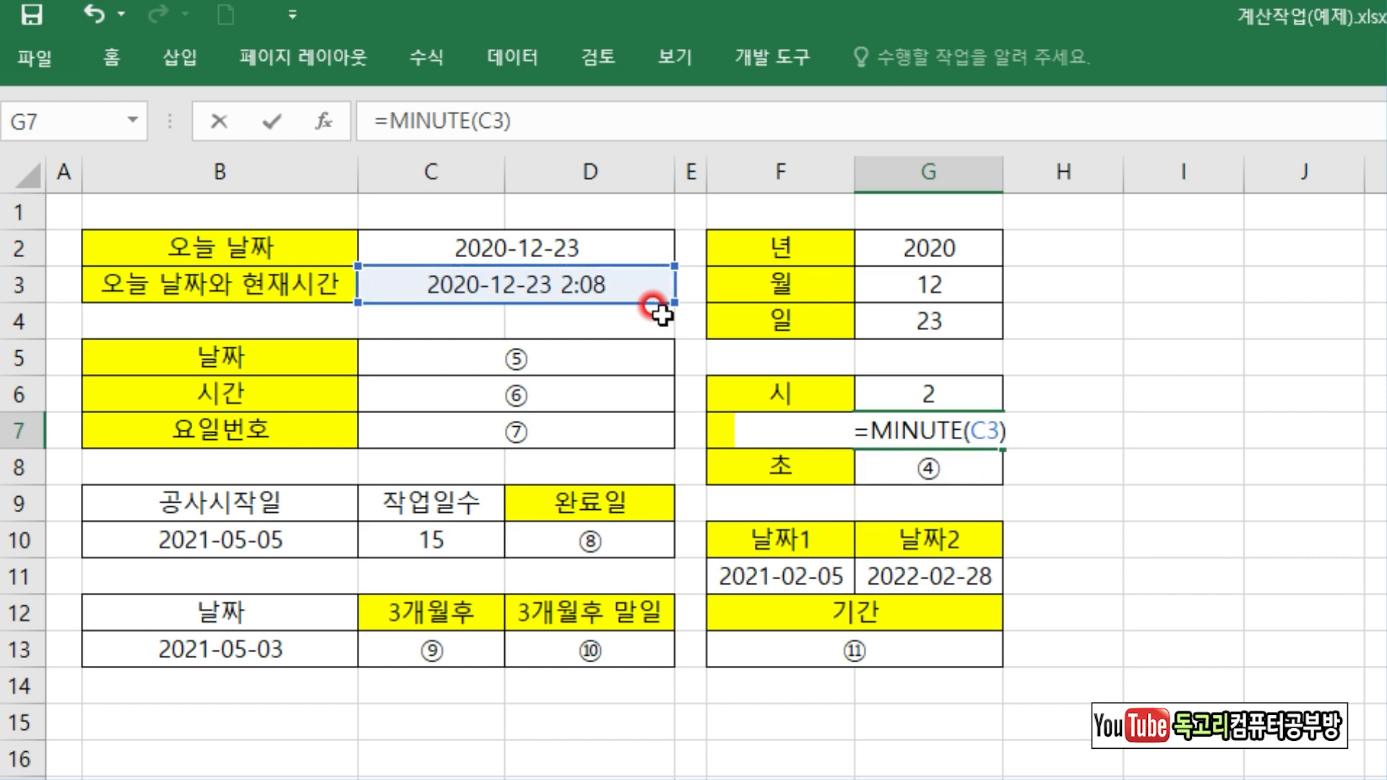
{"action": "key", "text": "Return"}
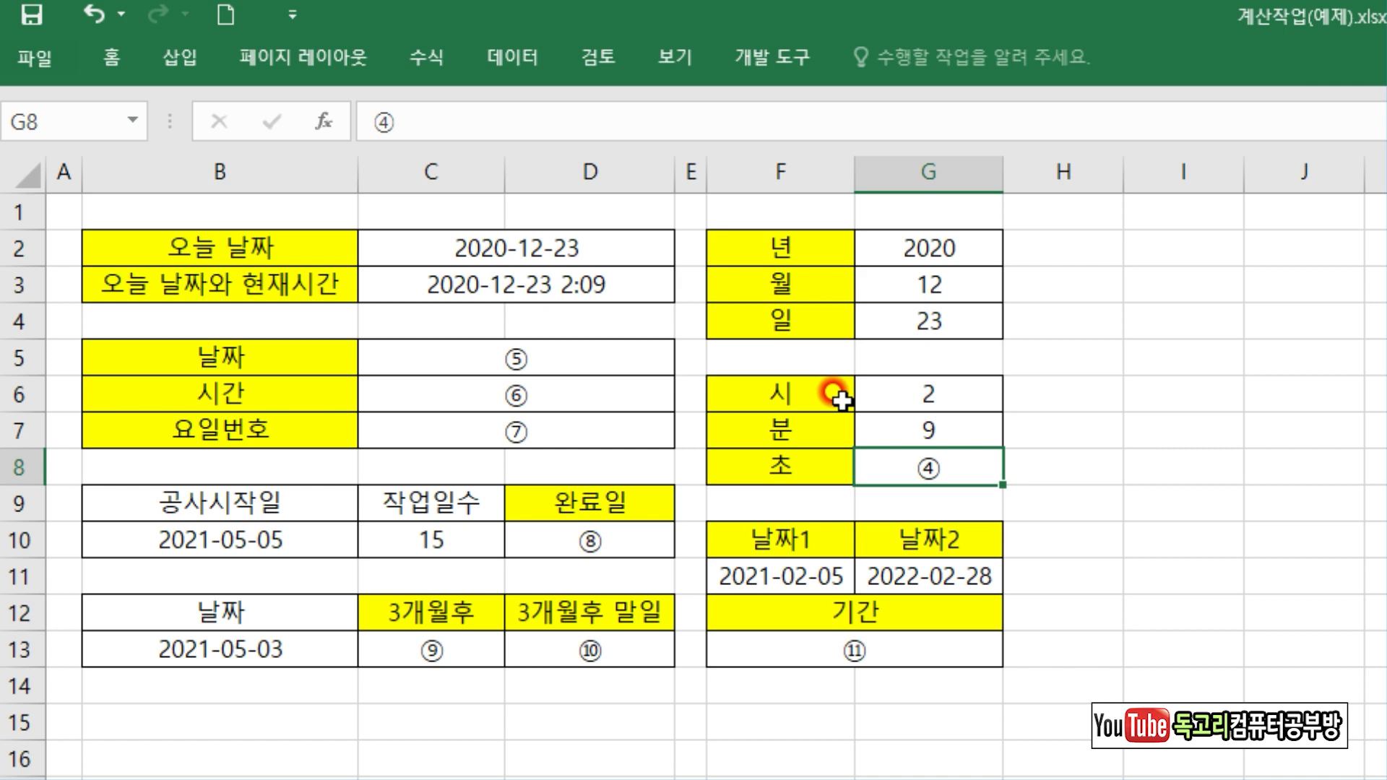
Step: Enter the formula =SECOND(C3) in cell G8 to extract the seconds from C3
{"action": "type", "text": "=SE"}
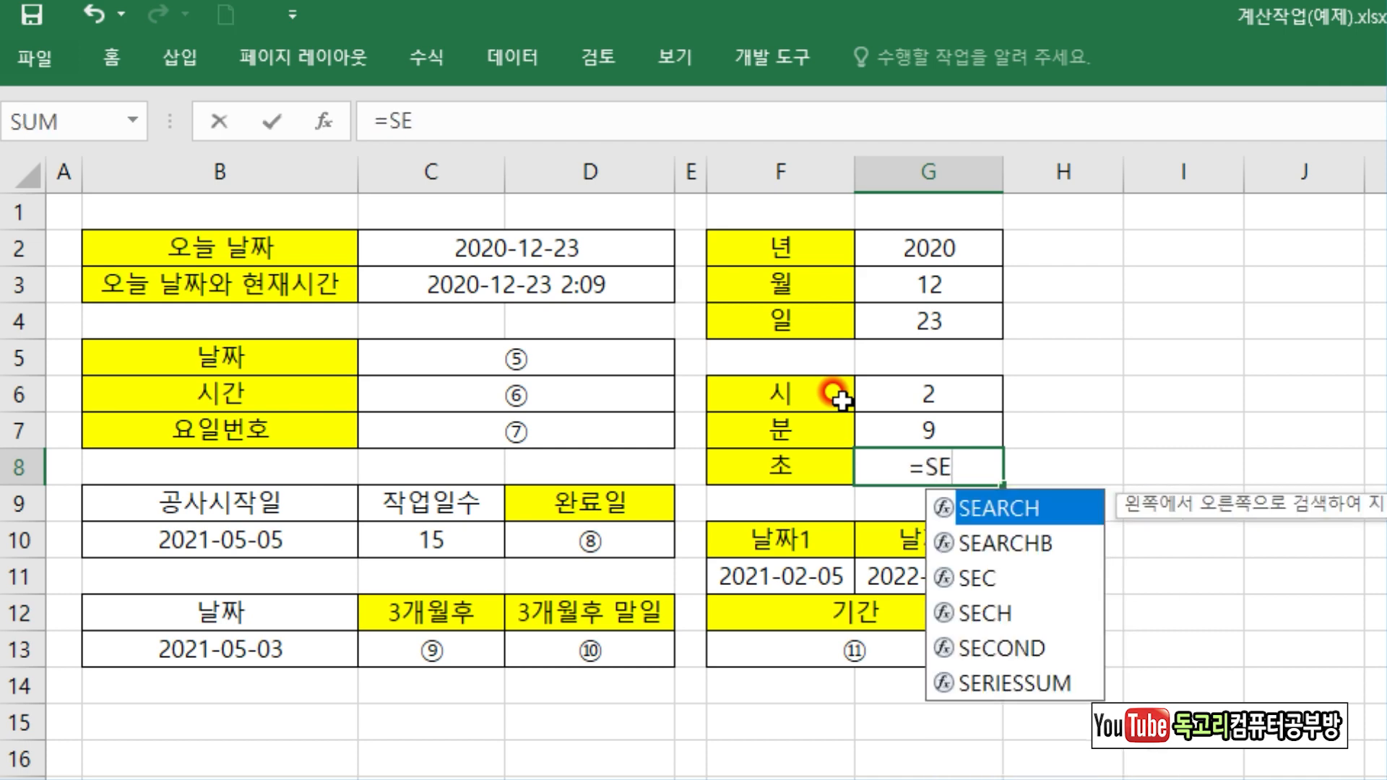
{"action": "key", "text": "Down"}
{"action": "key", "text": "Down"}
{"action": "key", "text": "Down"}
{"action": "key", "text": "Down"}
{"action": "key", "text": "Tab"}
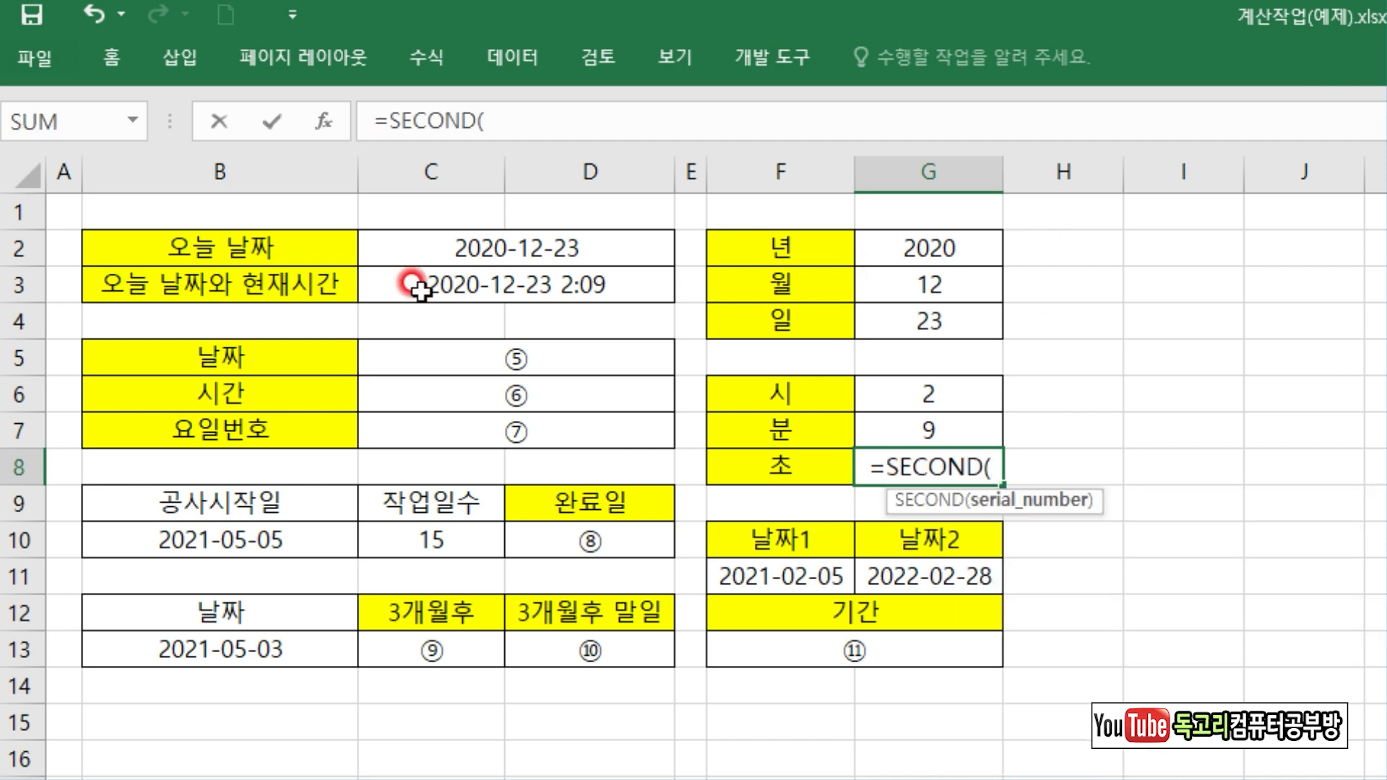
{"action": "left_click", "coordinate": [416, 288]}
{"action": "type", "text": ")"}
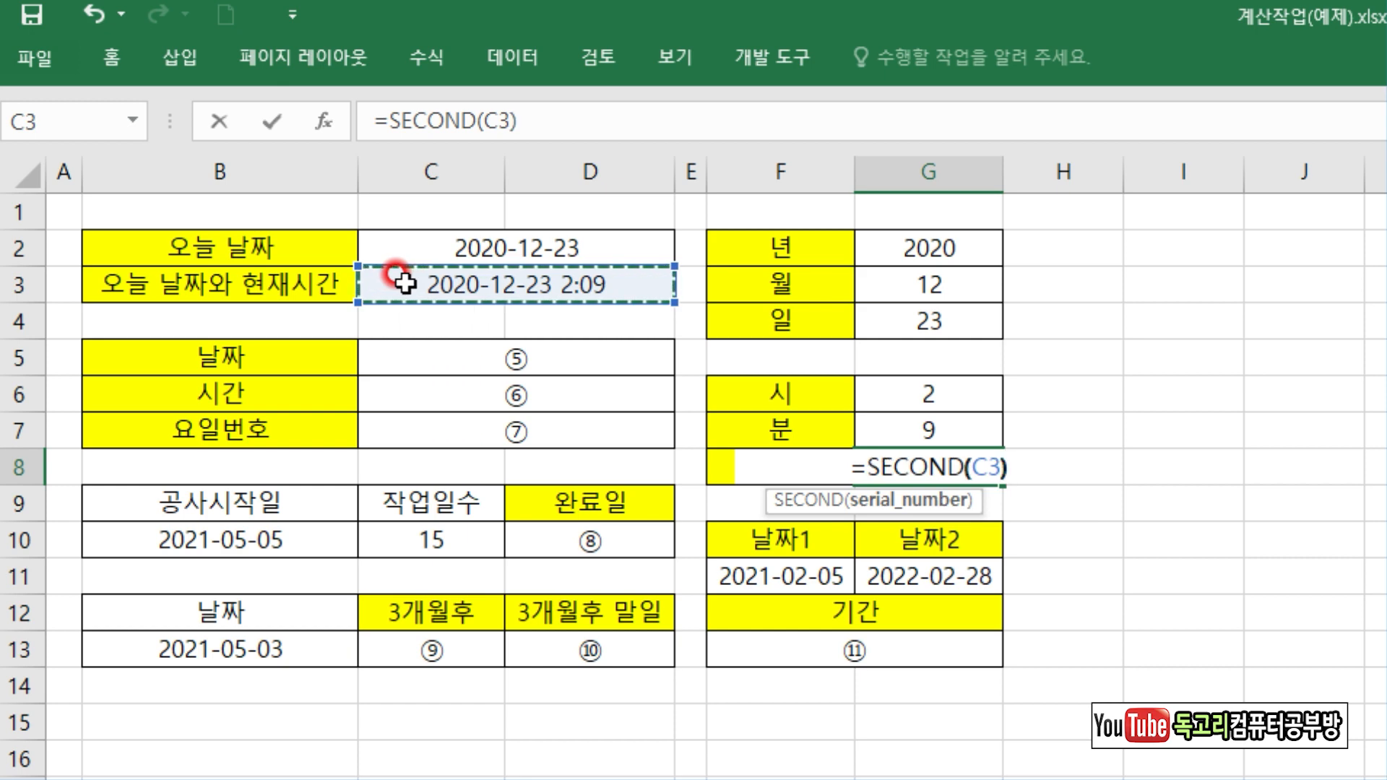
{"action": "key", "text": "Return"}
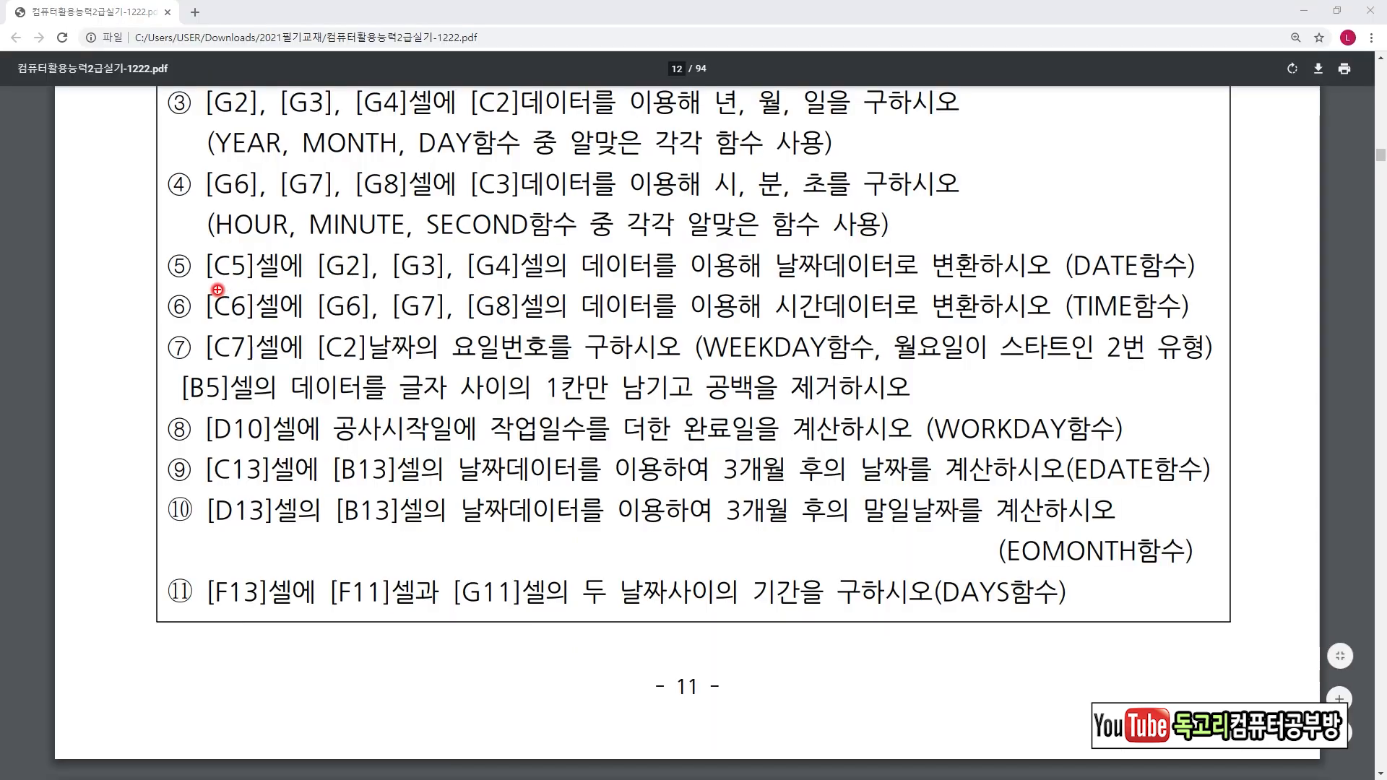
Step: Switch to the exercise PDF and examine tasks ⑤ to ⑦, marking the target cells, source cells, requested data and functions
{"action": "left_click_drag", "start_coordinate": [200, 277], "coordinate": [443, 285]}
{"action": "left_click_drag", "start_coordinate": [458, 287], "coordinate": [518, 288]}
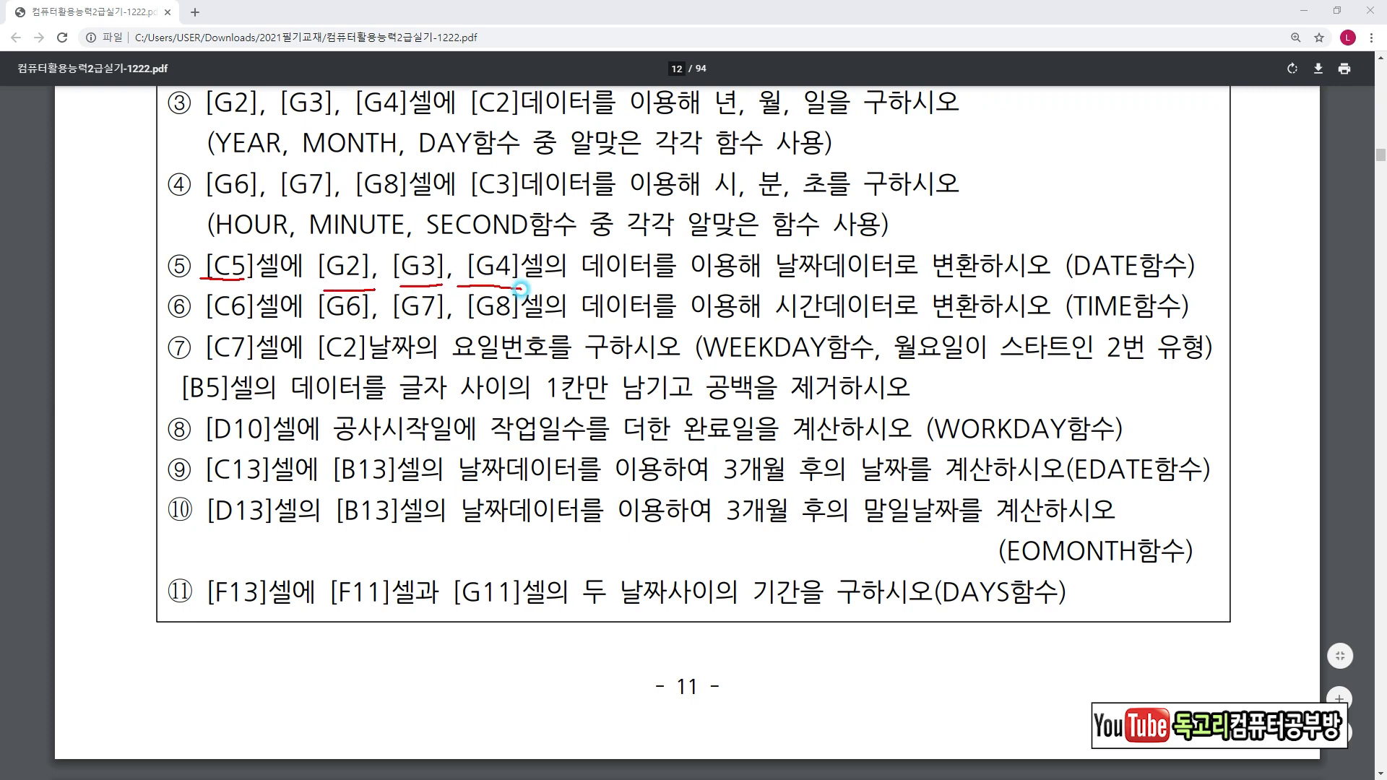
{"action": "left_click_drag", "start_coordinate": [787, 278], "coordinate": [903, 270]}
{"action": "mouse_move", "coordinate": [1118, 283]}
{"action": "left_mouse_down"}
{"action": "mouse_move", "coordinate": [1148, 217]}
{"action": "mouse_move", "coordinate": [1151, 269]}
{"action": "left_mouse_up"}
{"action": "left_click_drag", "start_coordinate": [370, 357], "coordinate": [376, 355]}
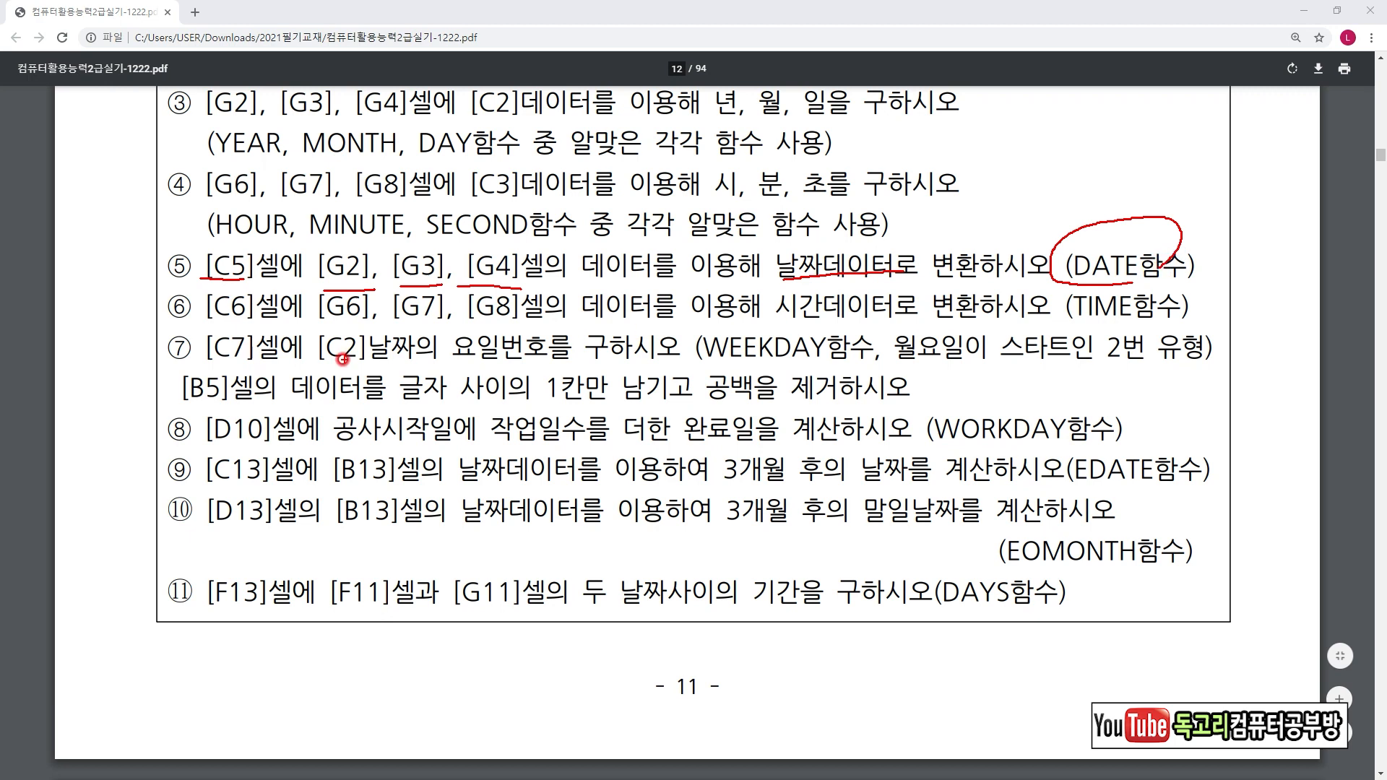
{"action": "left_click_drag", "start_coordinate": [194, 321], "coordinate": [538, 318]}
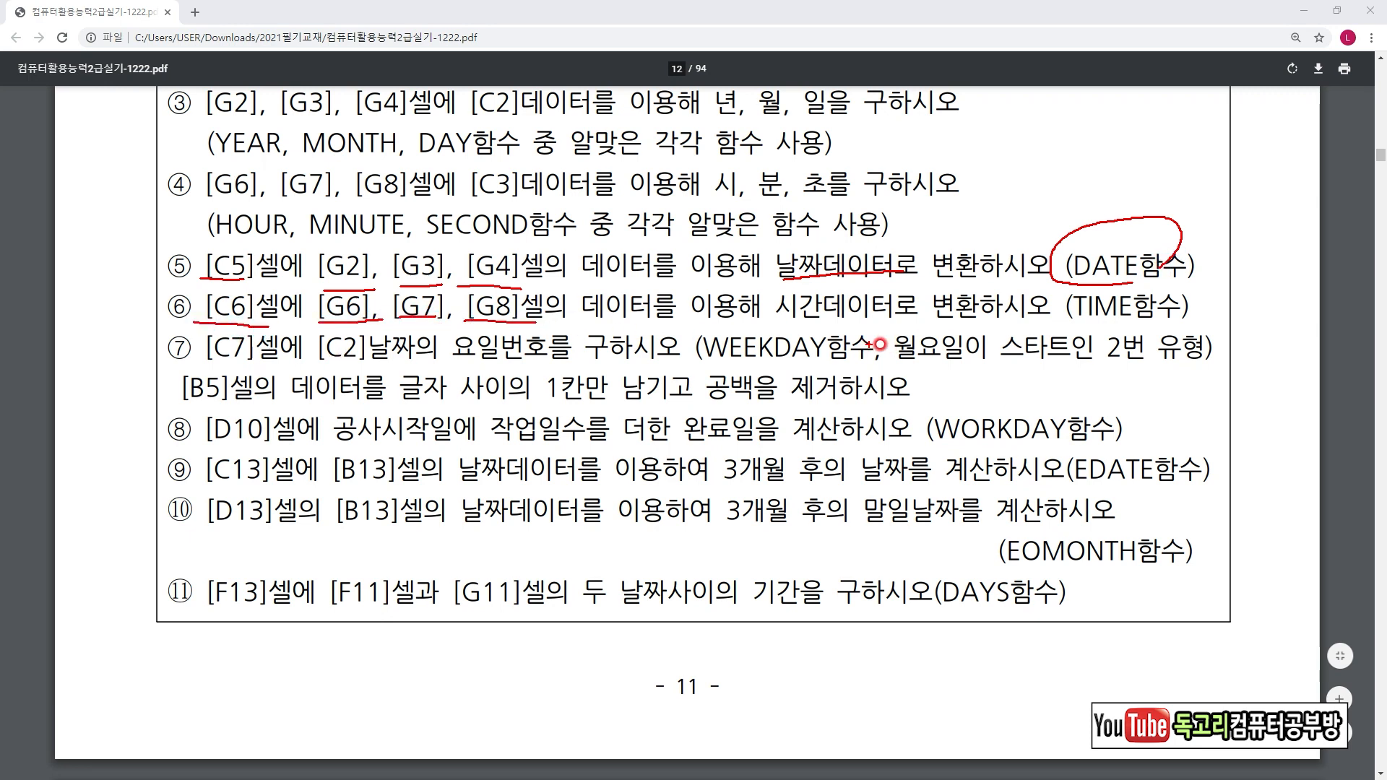
{"action": "left_click_drag", "start_coordinate": [789, 326], "coordinate": [867, 318]}
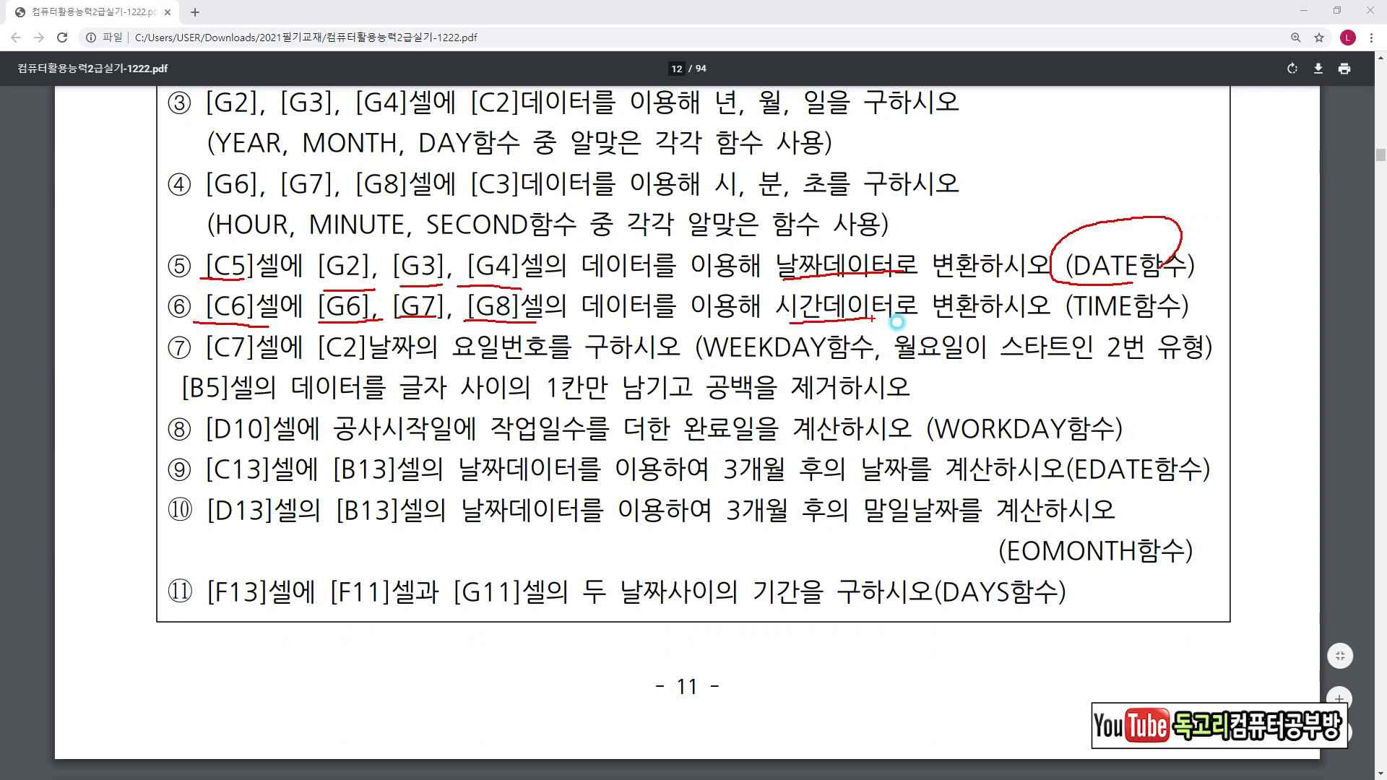
{"action": "left_click_drag", "start_coordinate": [1142, 309], "coordinate": [1144, 333]}
{"action": "mouse_move", "coordinate": [245, 363]}
{"action": "left_mouse_down"}
{"action": "mouse_move", "coordinate": [206, 365]}
{"action": "mouse_move", "coordinate": [278, 334]}
{"action": "mouse_move", "coordinate": [261, 379]}
{"action": "mouse_move", "coordinate": [330, 340]}
{"action": "mouse_move", "coordinate": [386, 381]}
{"action": "left_mouse_up"}
{"action": "left_click_drag", "start_coordinate": [697, 365], "coordinate": [819, 366]}
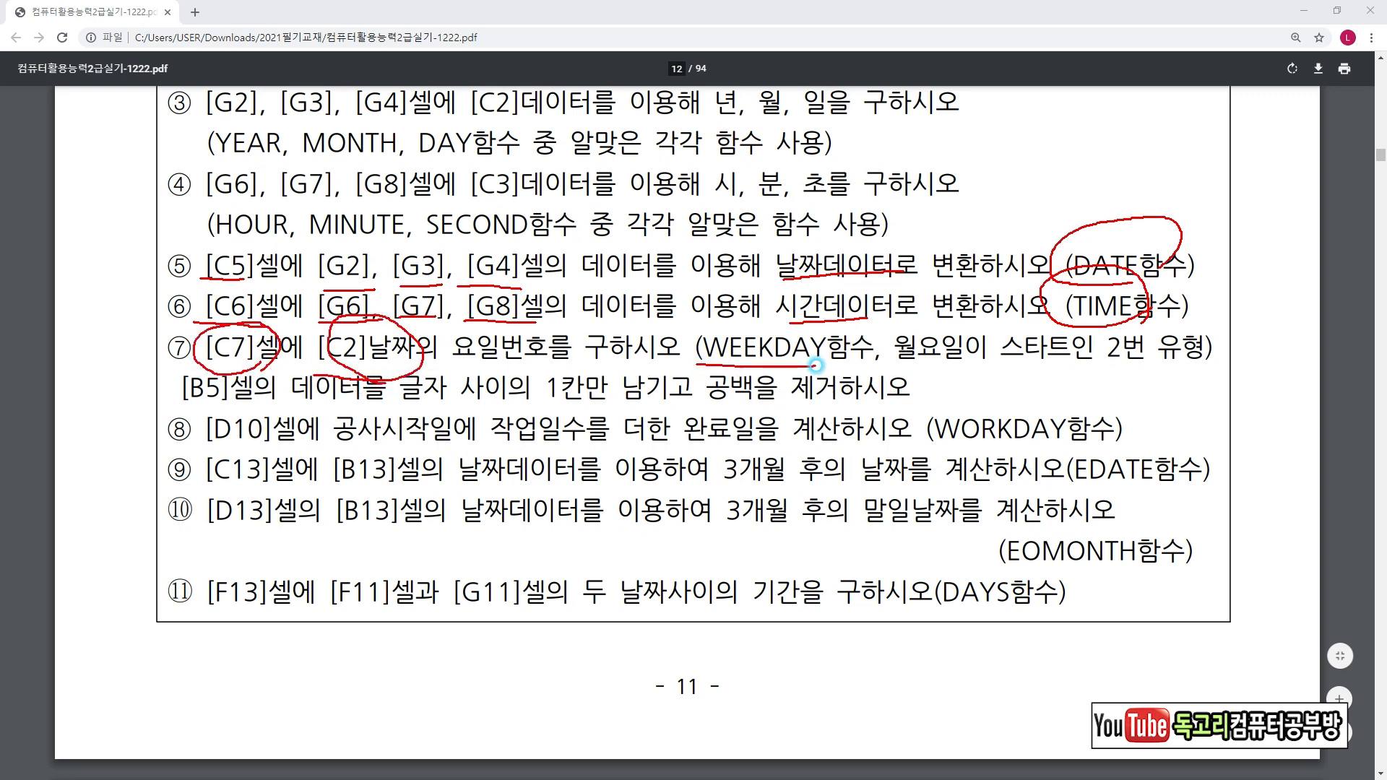
{"action": "left_click_drag", "start_coordinate": [923, 370], "coordinate": [1051, 365]}
{"action": "mouse_move", "coordinate": [1154, 363]}
{"action": "left_mouse_down"}
{"action": "mouse_move", "coordinate": [1164, 328]}
{"action": "mouse_move", "coordinate": [1156, 364]}
{"action": "left_mouse_up"}
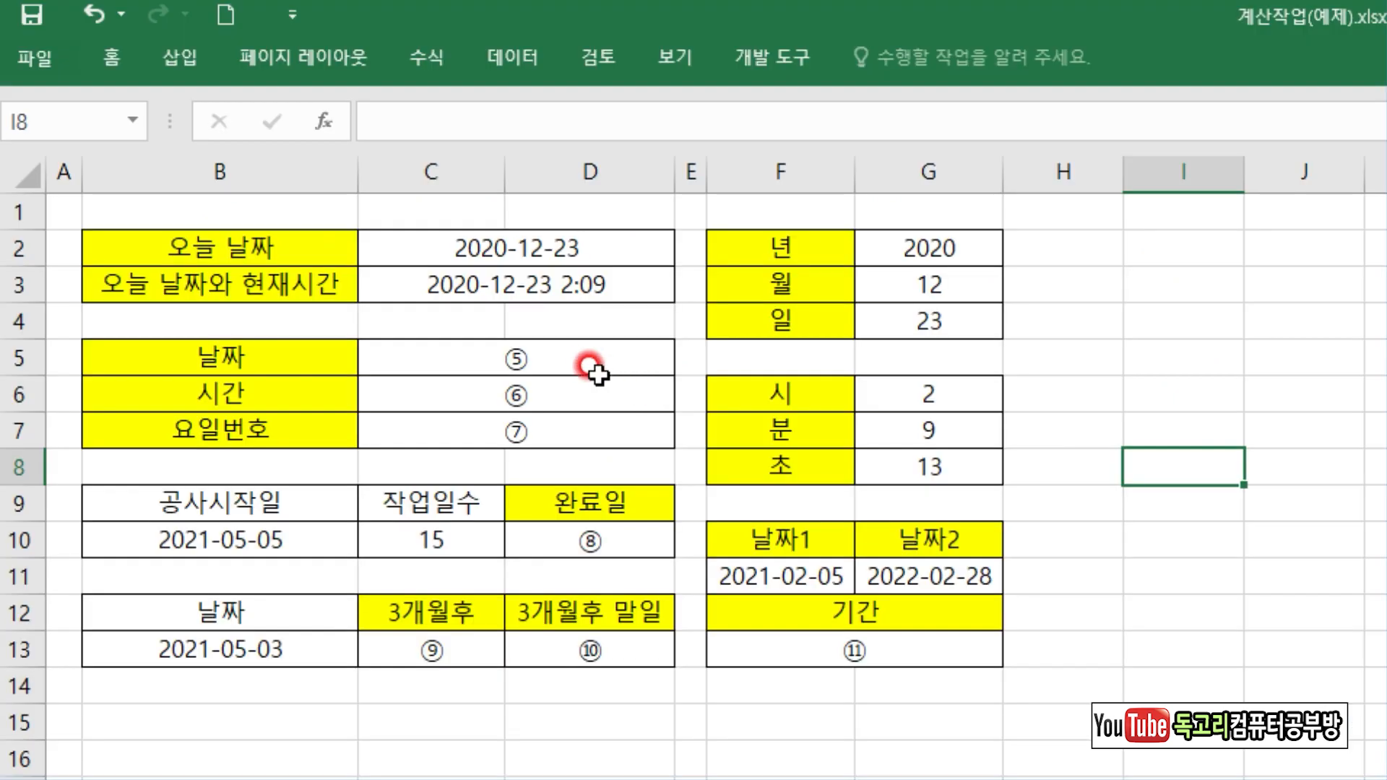
Step: Switch back to Excel and enter the formula =DATE(G2,G3,G4) in cell C5 to combine year, month and day into a date
{"action": "left_click", "coordinate": [610, 359]}
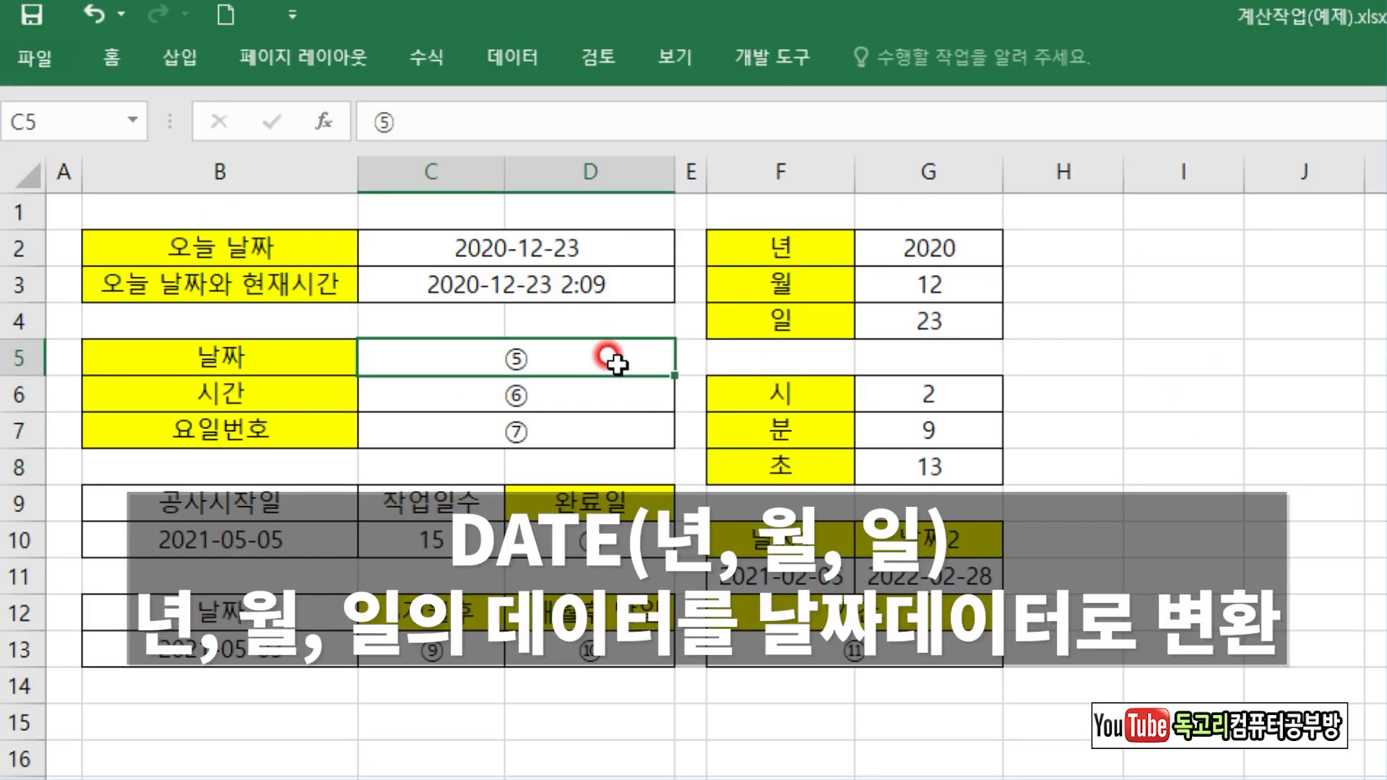
{"action": "type", "text": "=DA"}
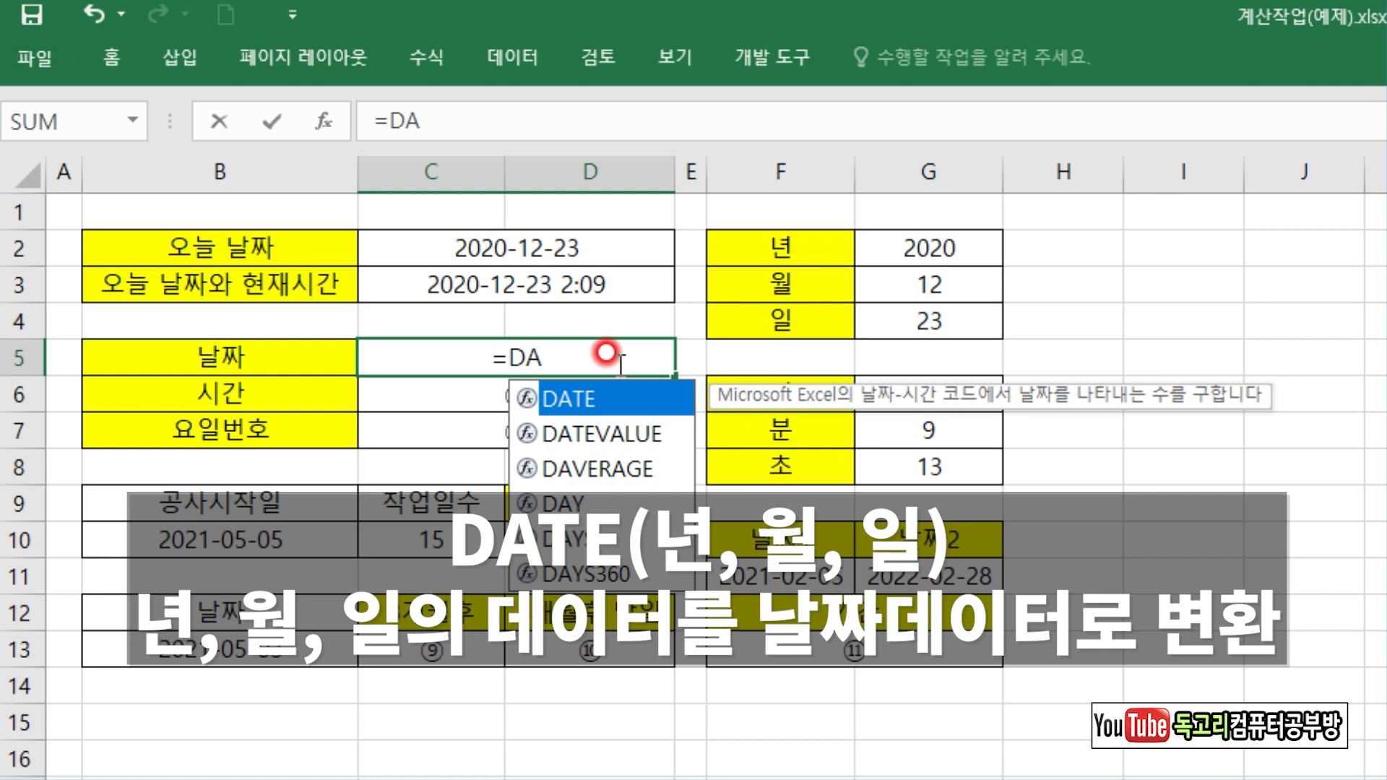
{"action": "key", "text": "Tab"}
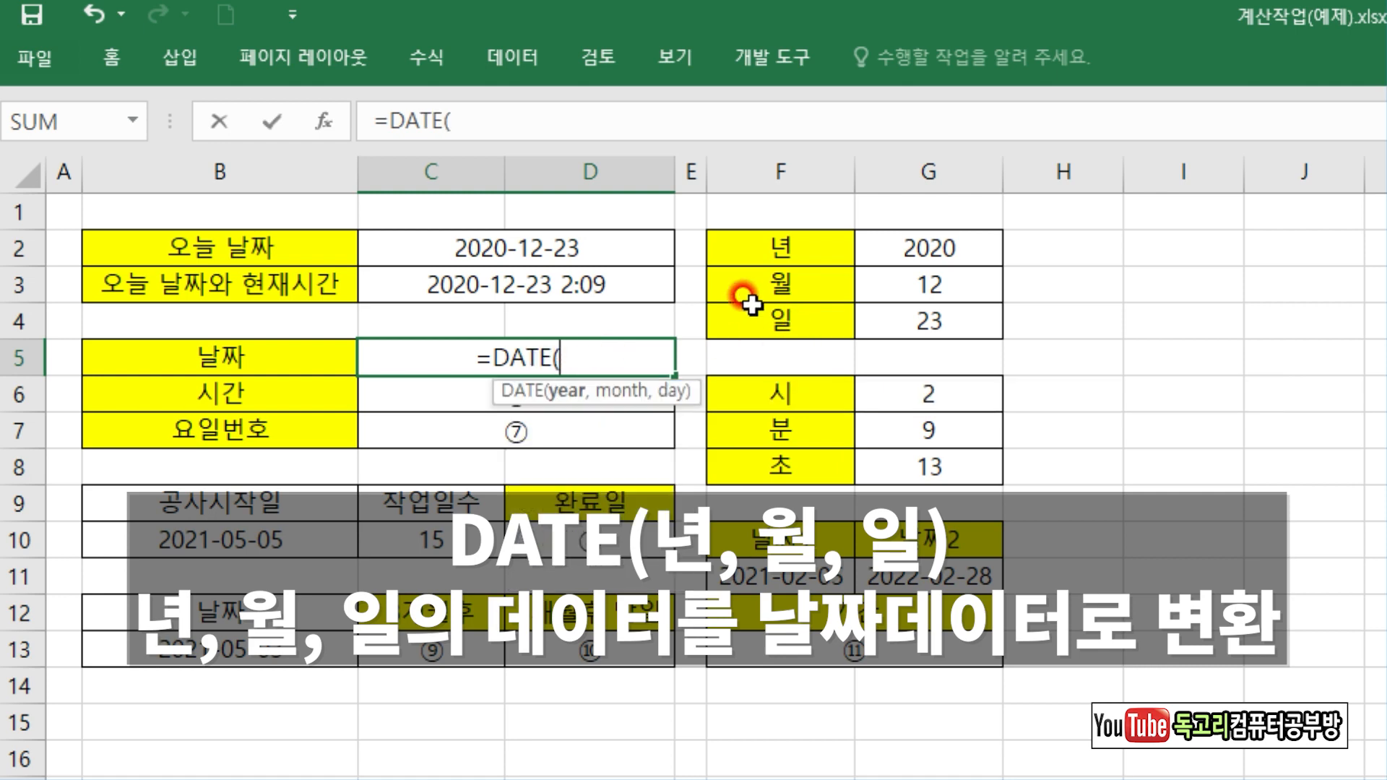
{"action": "left_click", "coordinate": [895, 247]}
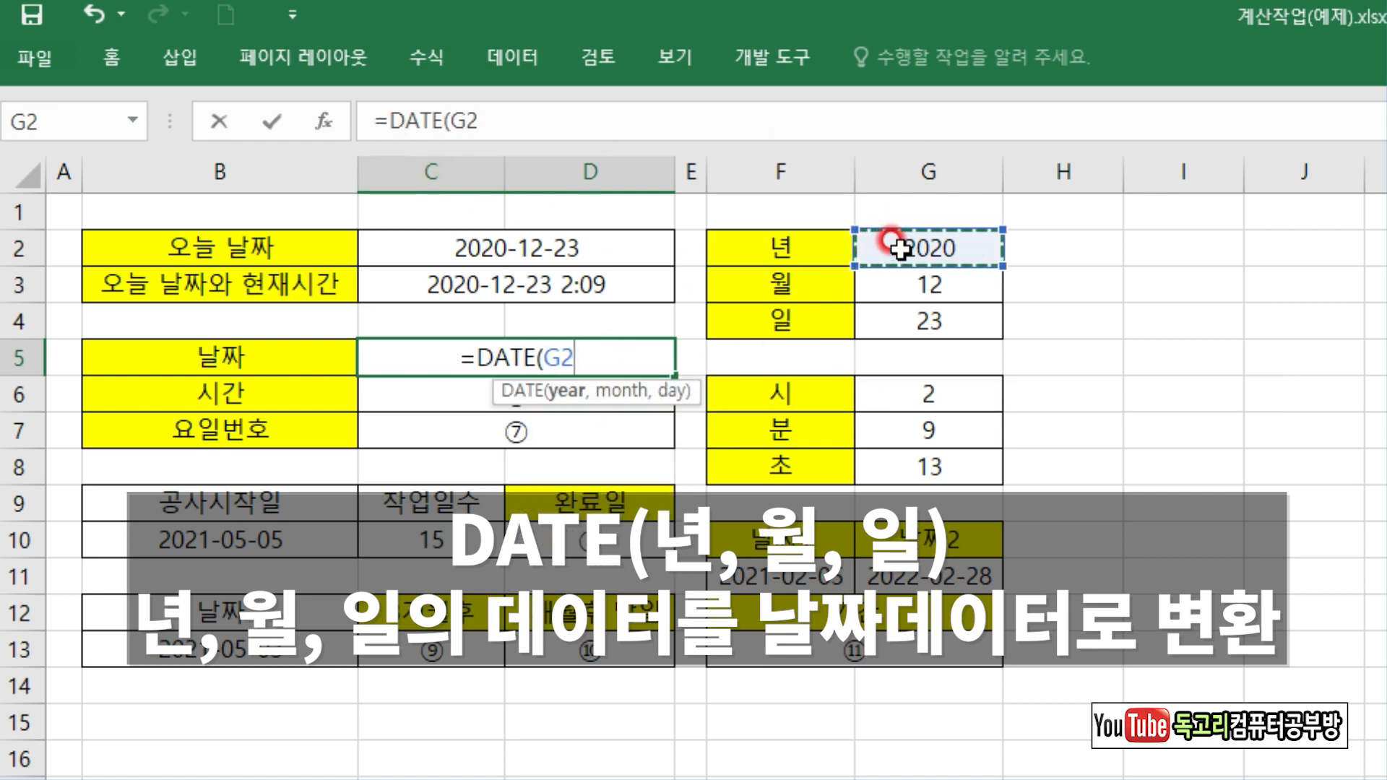
{"action": "type", "text": ","}
{"action": "left_click", "coordinate": [964, 284]}
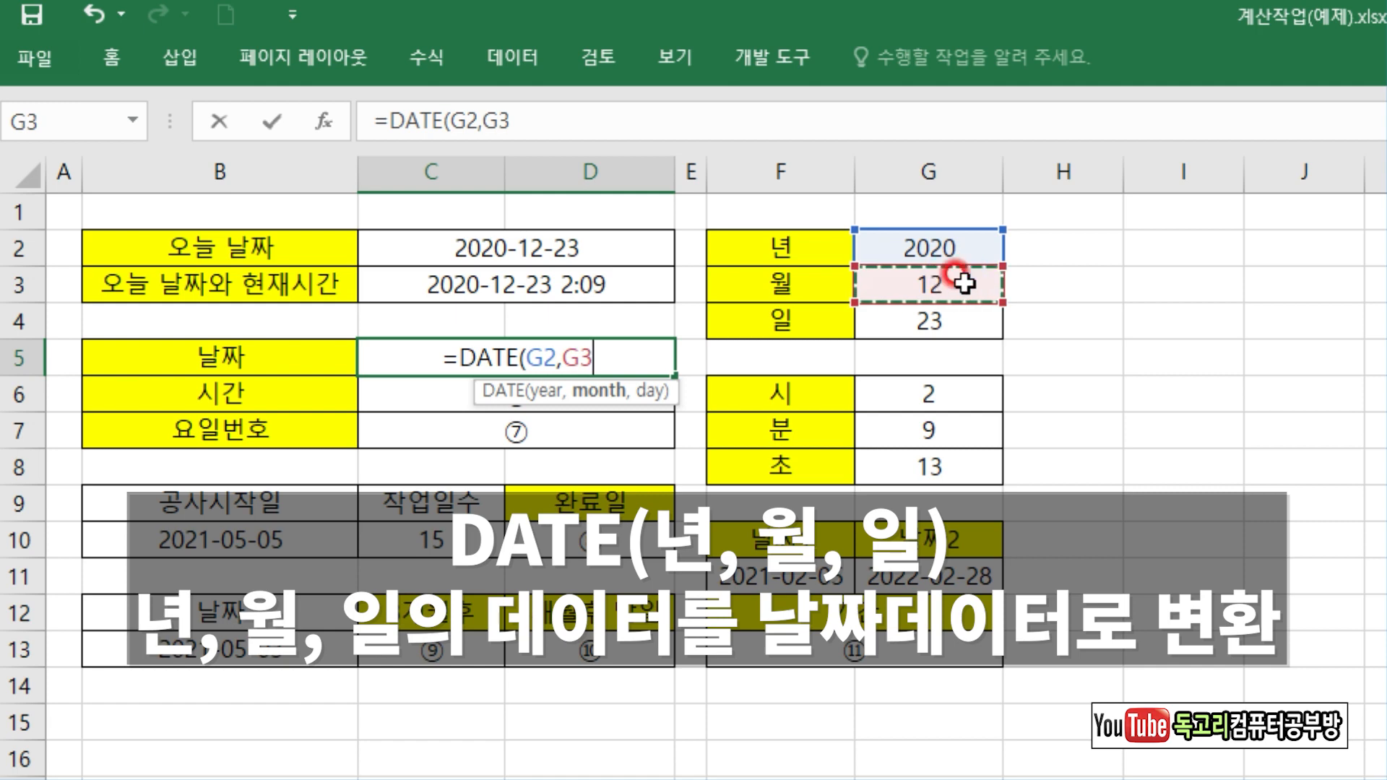
{"action": "type", "text": ","}
{"action": "left_click", "coordinate": [976, 318]}
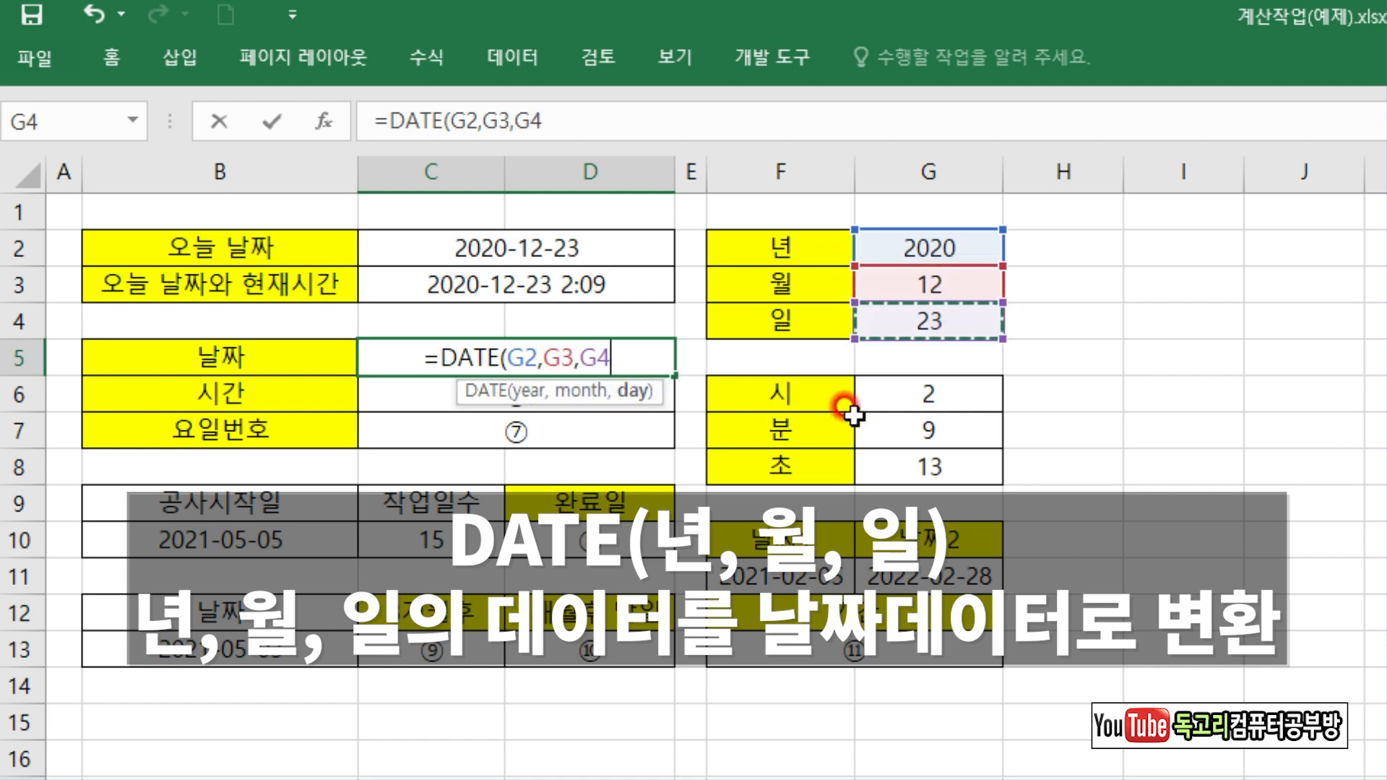
{"action": "type", "text": ")"}
{"action": "key", "text": "Return"}
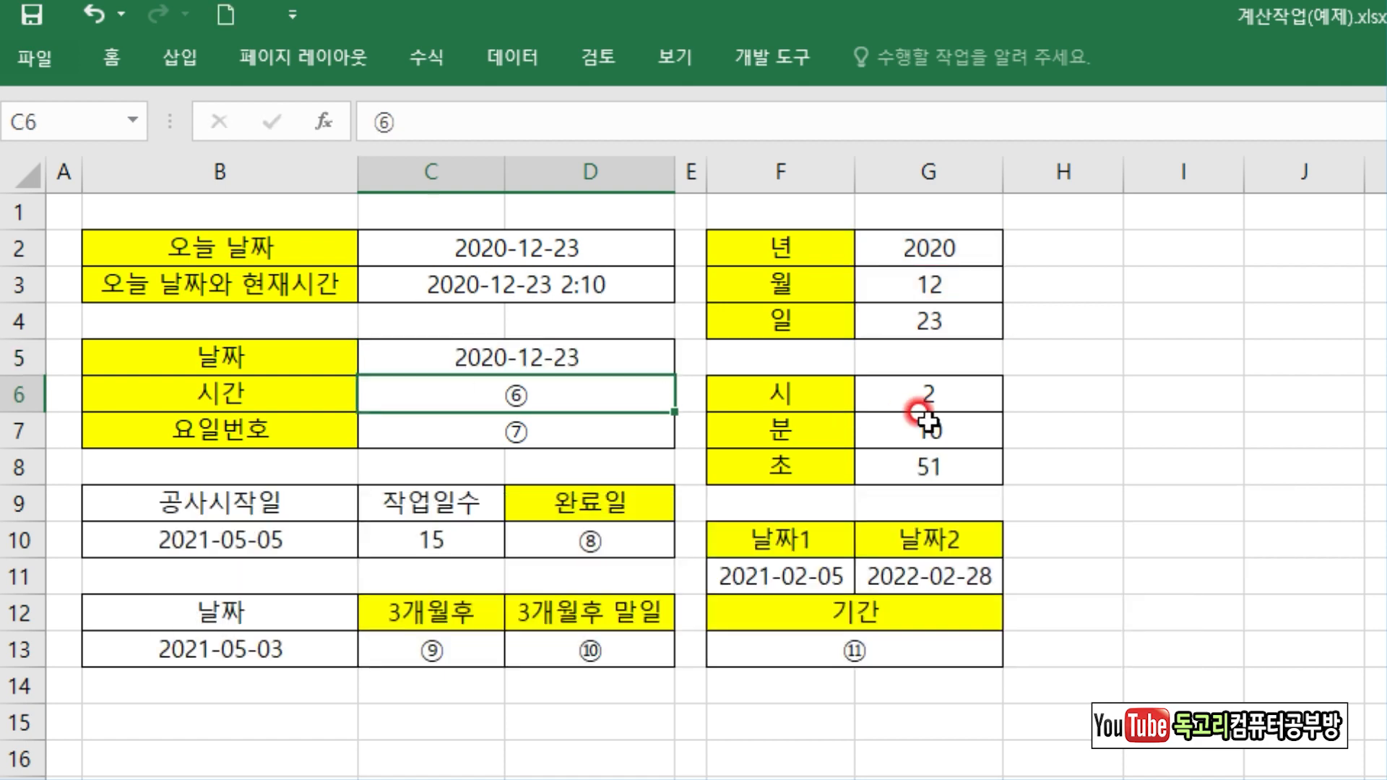
Step: Enter the formula =TIME(G6,G7,G8) in cell C6 to combine hour, minute and second into a time
{"action": "type", "text": "=TI"}
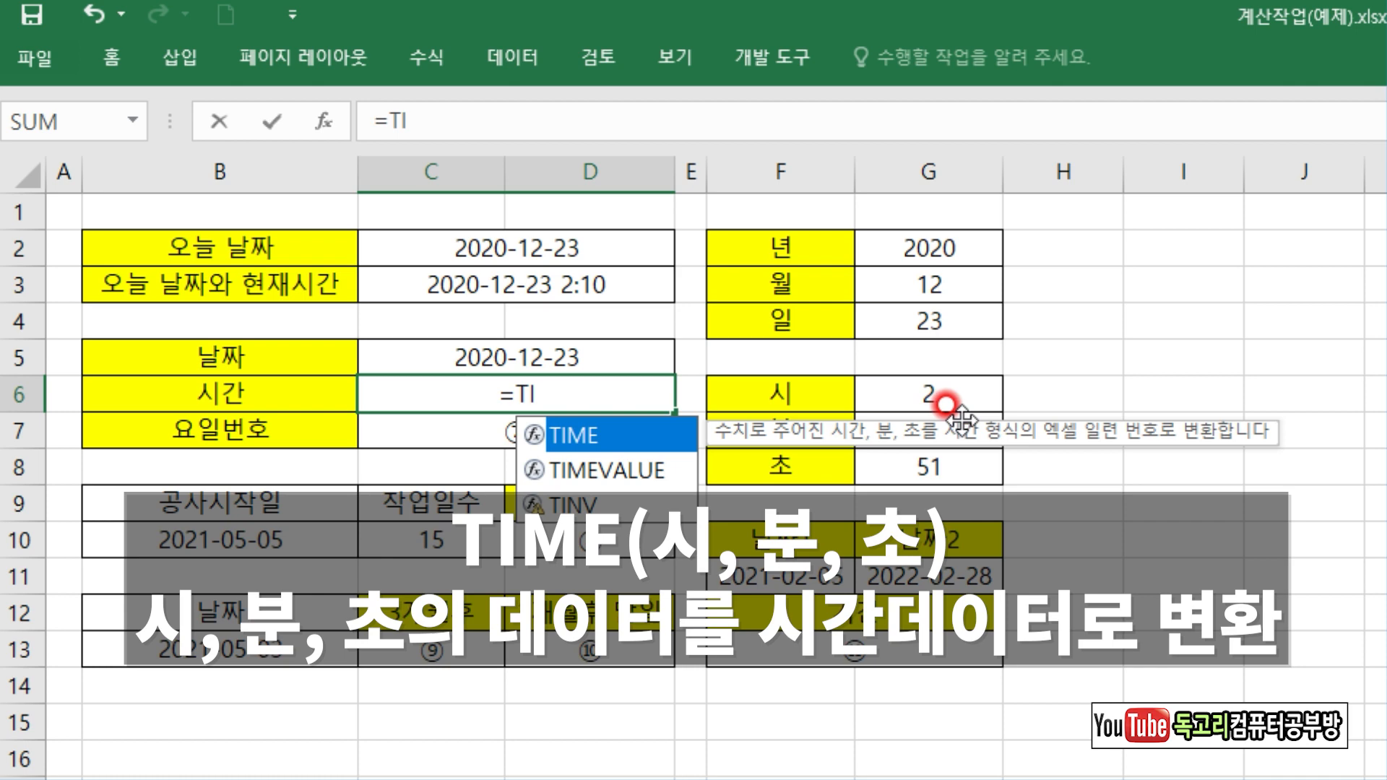
{"action": "key", "text": "Tab"}
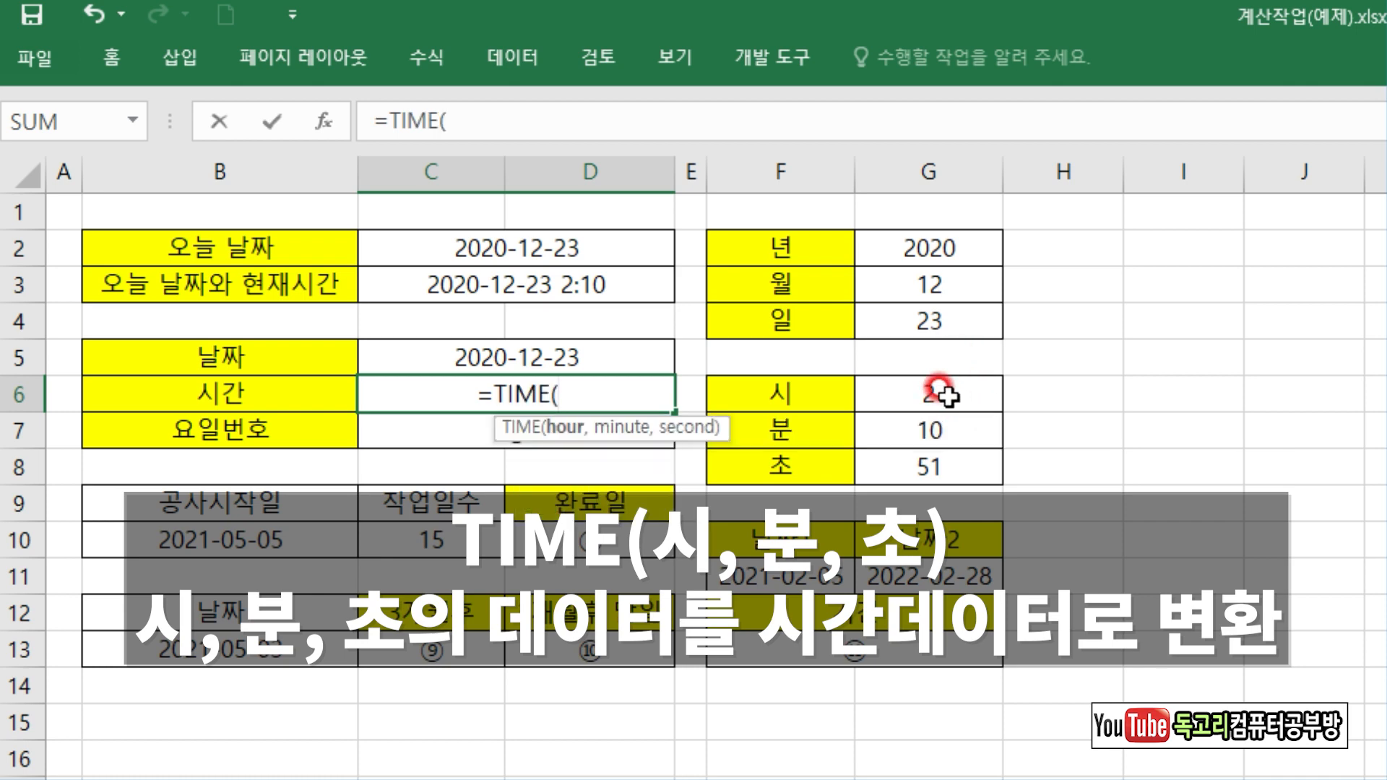
{"action": "left_click", "coordinate": [942, 395]}
{"action": "type", "text": ","}
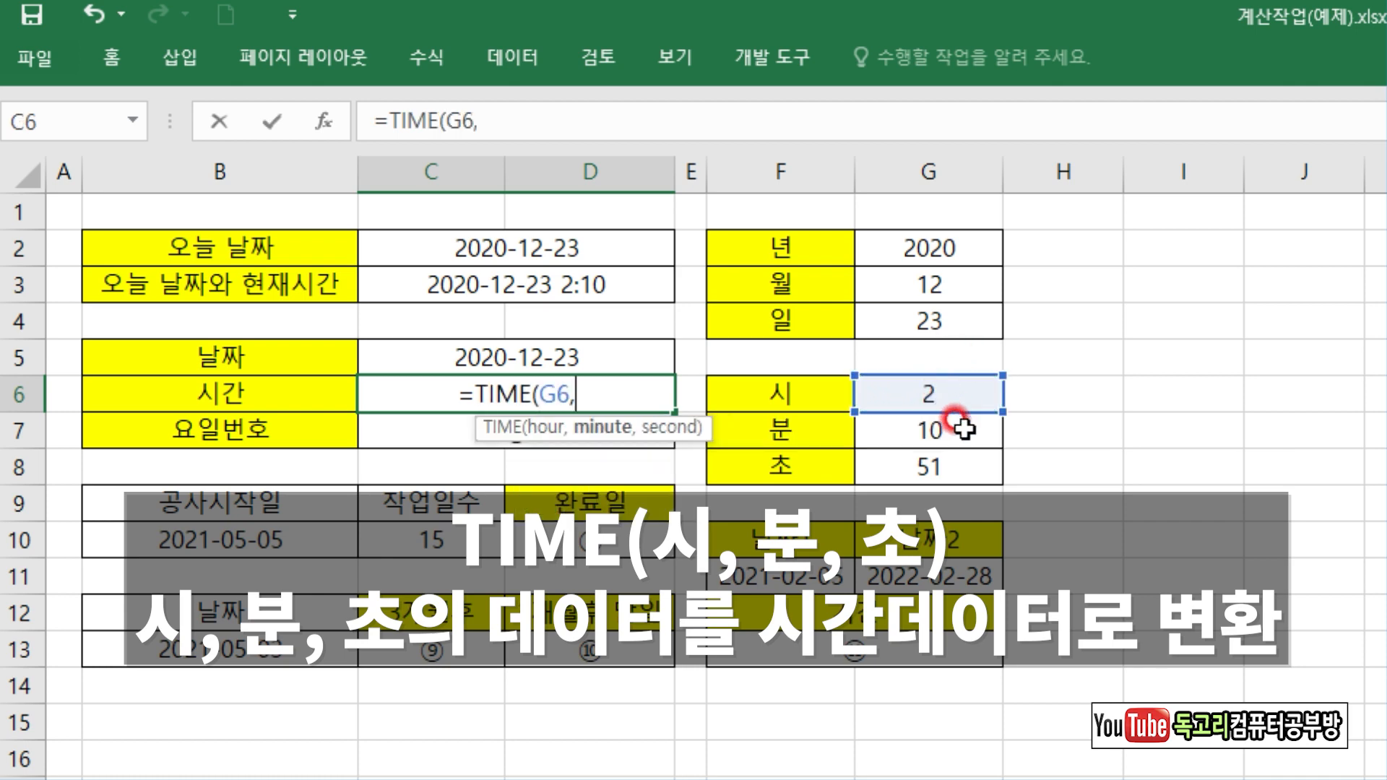
{"action": "left_click", "coordinate": [960, 432]}
{"action": "type", "text": ","}
{"action": "left_click", "coordinate": [964, 473]}
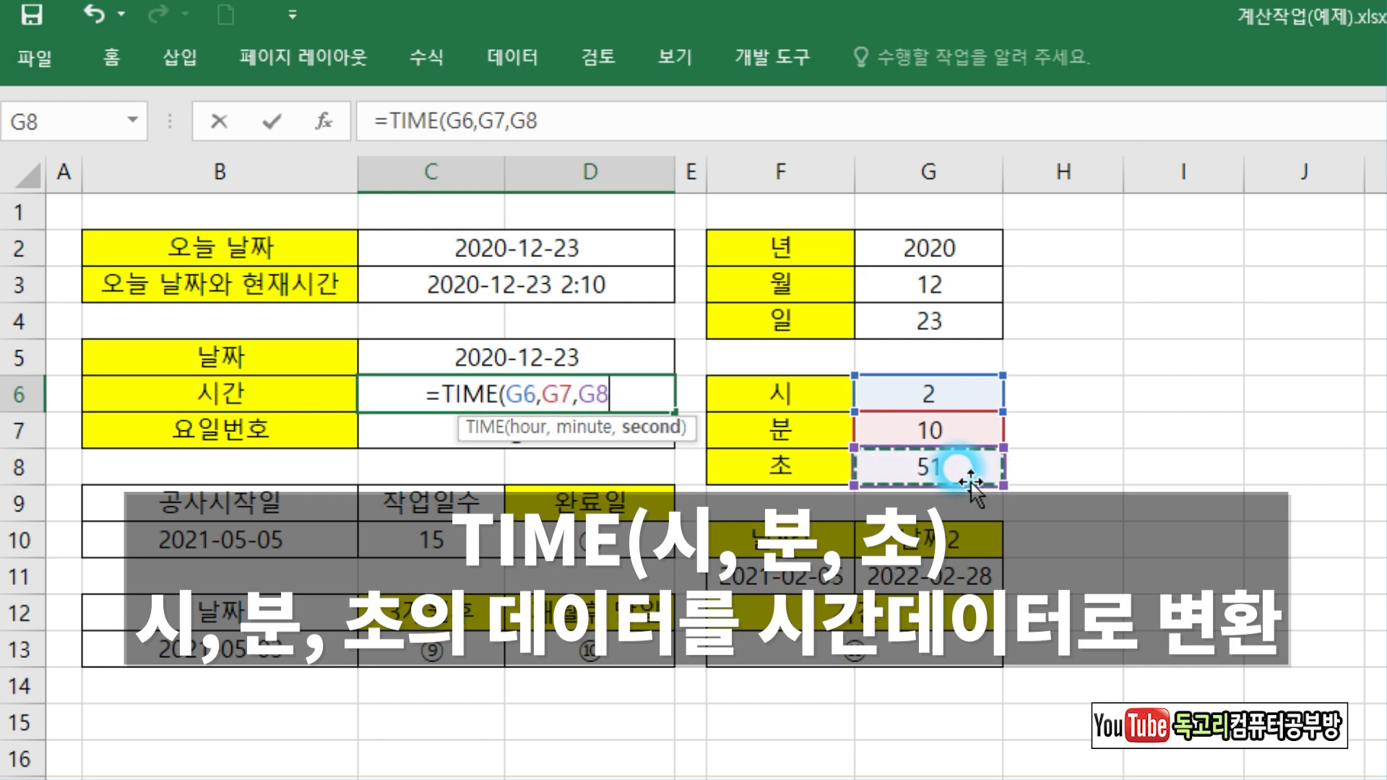
{"action": "type", "text": ")"}
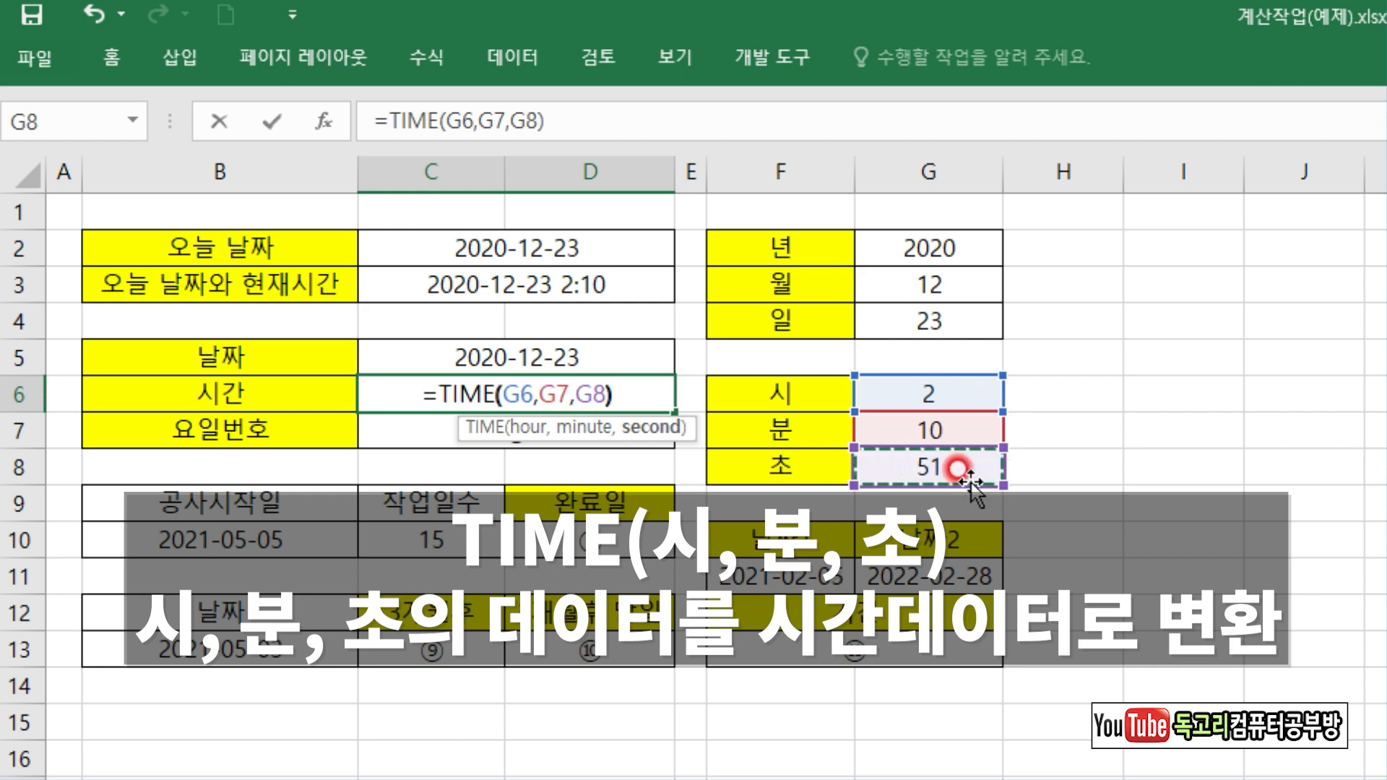
{"action": "key", "text": "Return"}
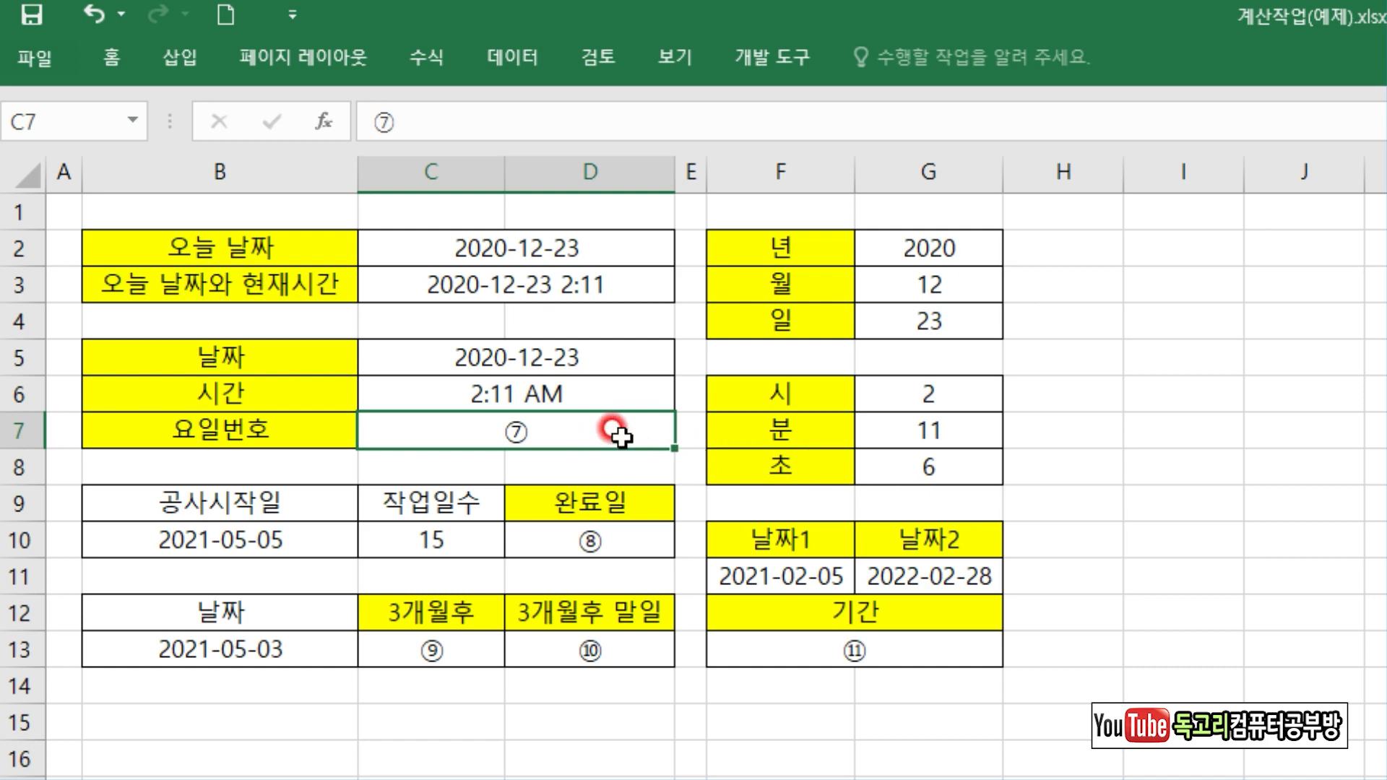
Step: Enter the formula =WEEKDAY(C2,2) in cell C7 to get the weekday number with Monday as the first day
{"action": "type", "text": "=WE"}
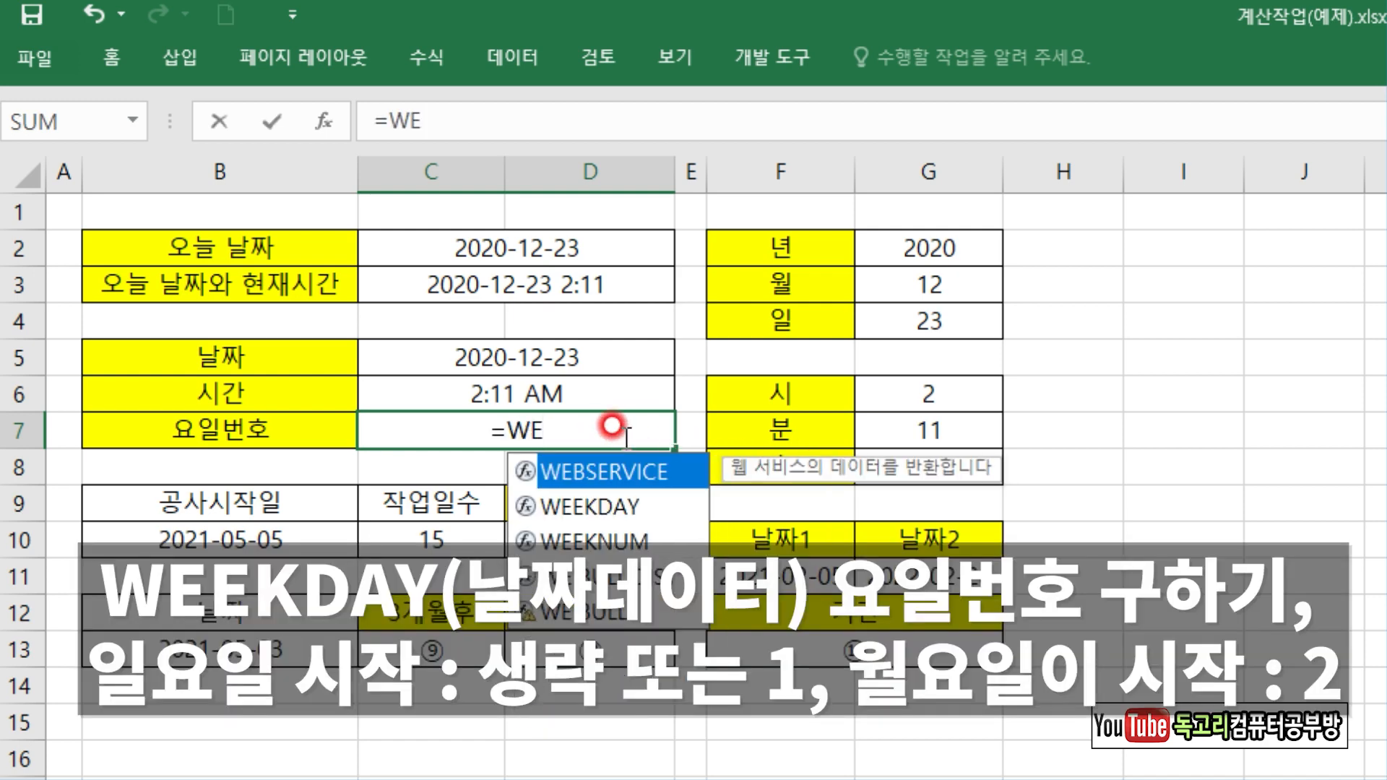
{"action": "key", "text": "Down"}
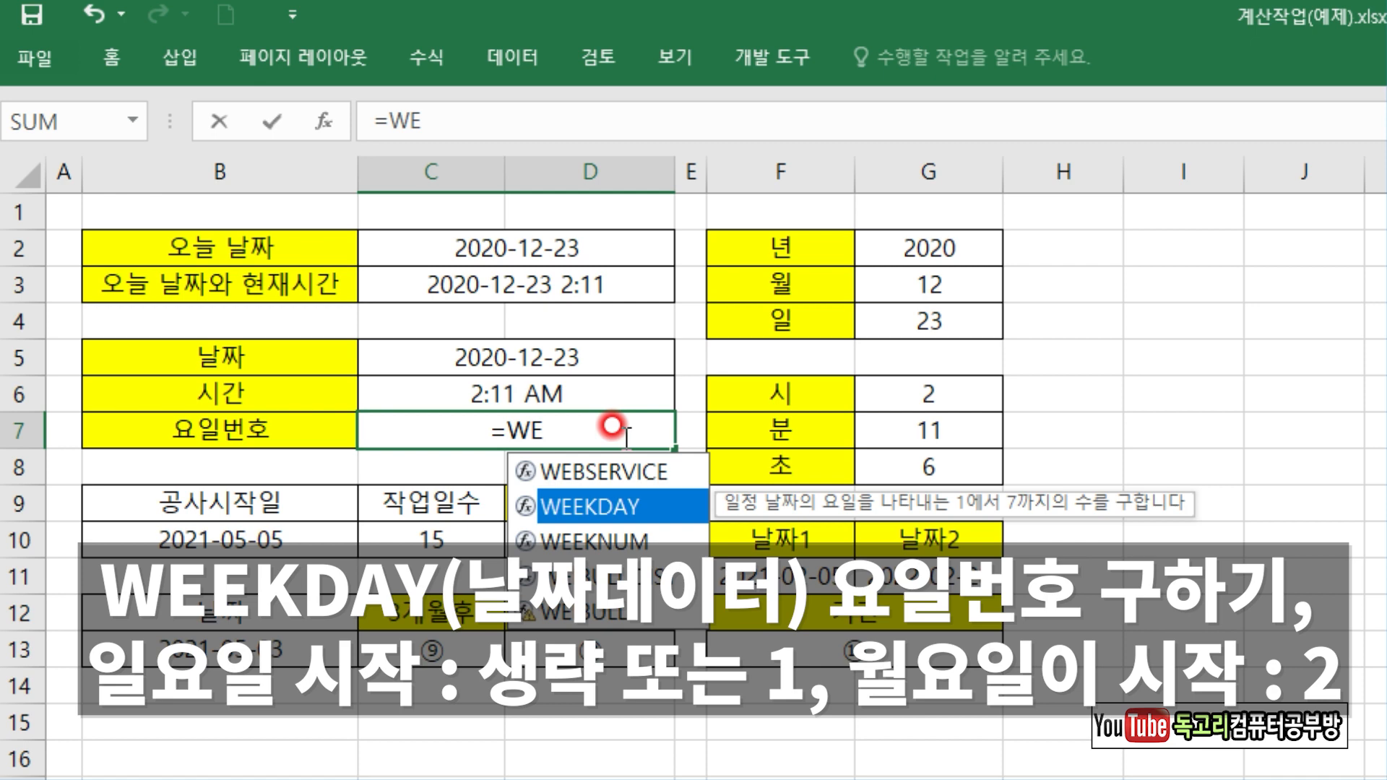
{"action": "key", "text": "Tab"}
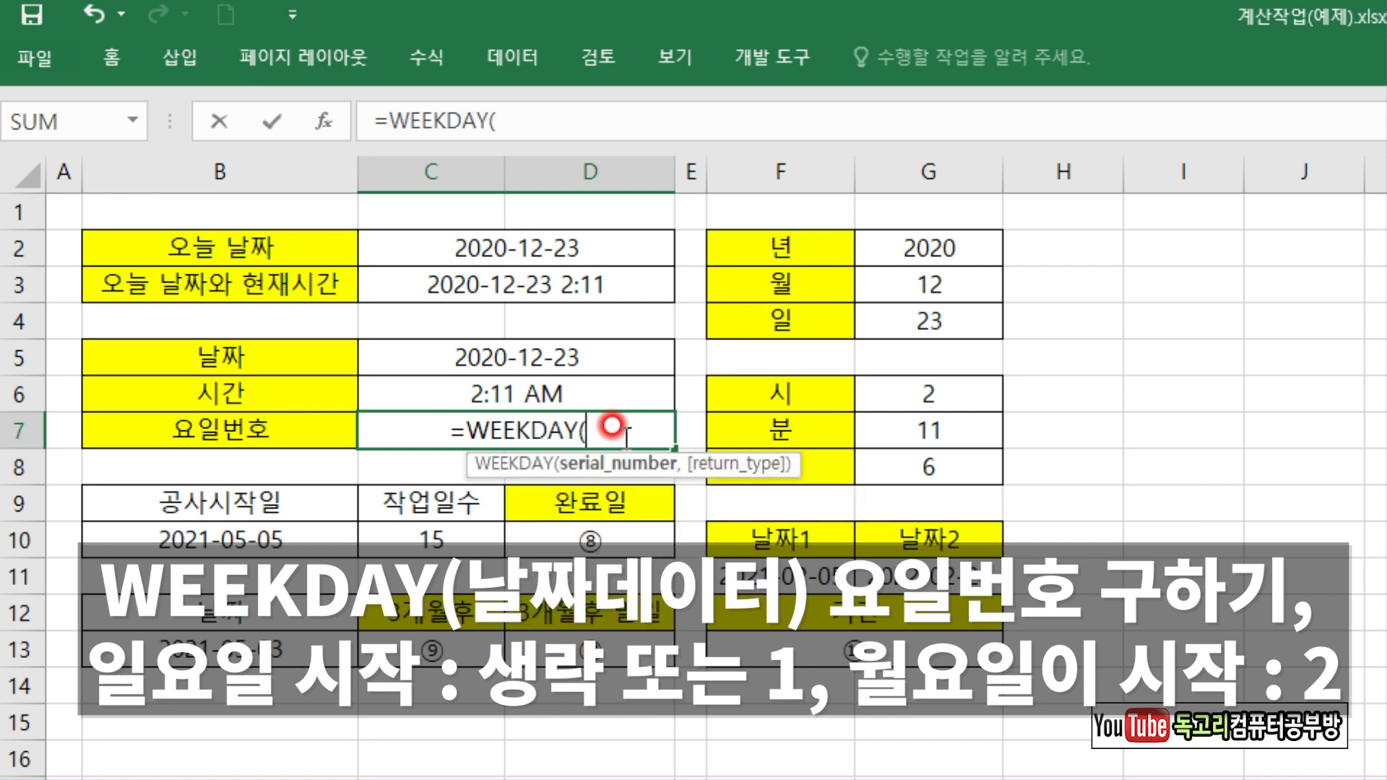
{"action": "left_click", "coordinate": [541, 252]}
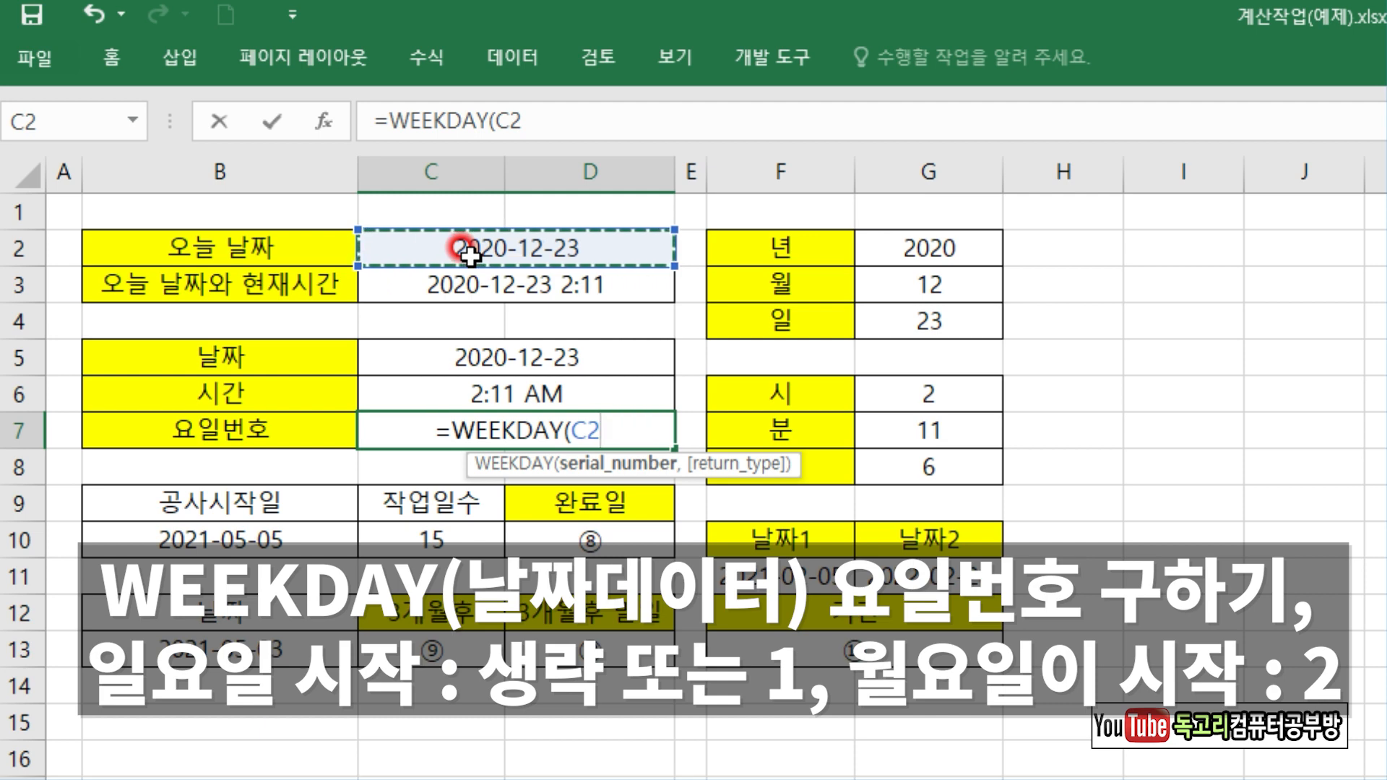
{"action": "type", "text": ",2"}
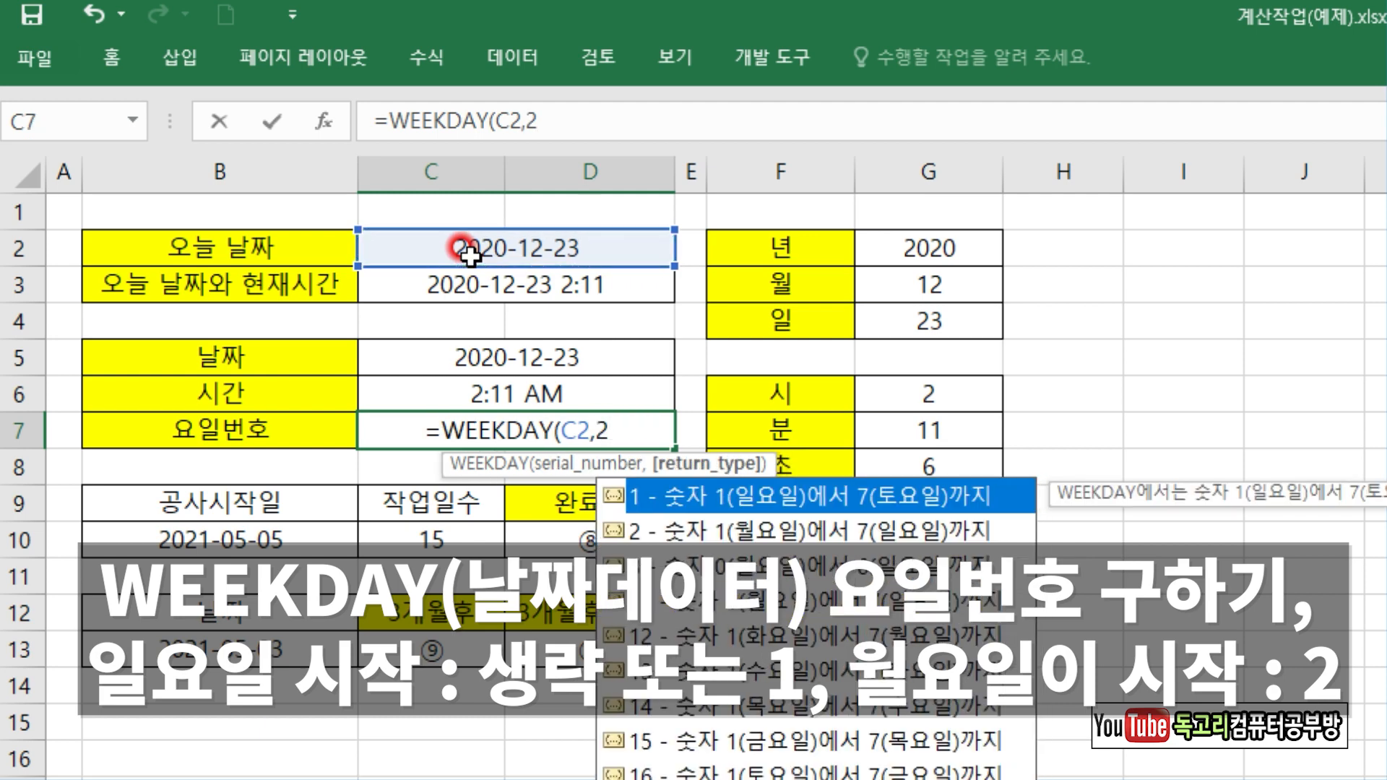
{"action": "type", "text": ")"}
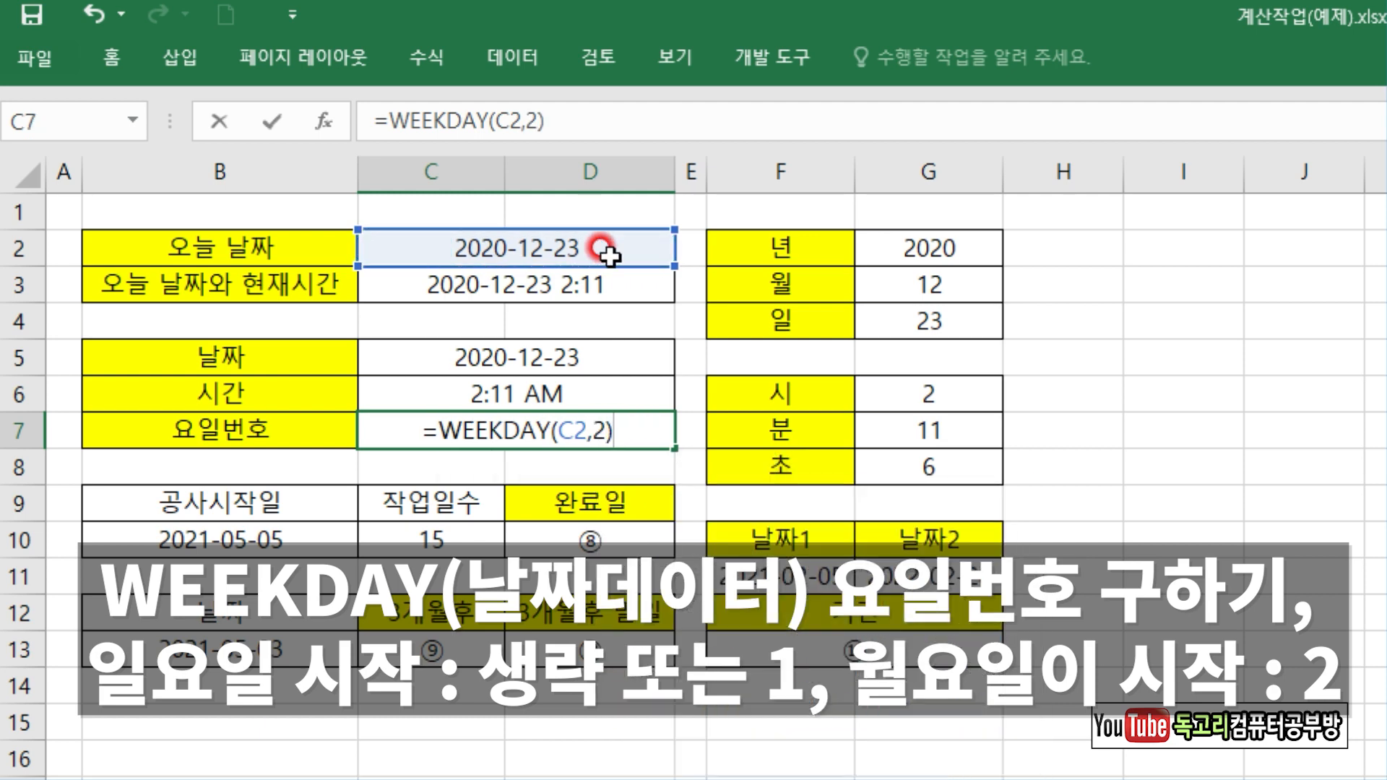
{"action": "key", "text": "Return"}
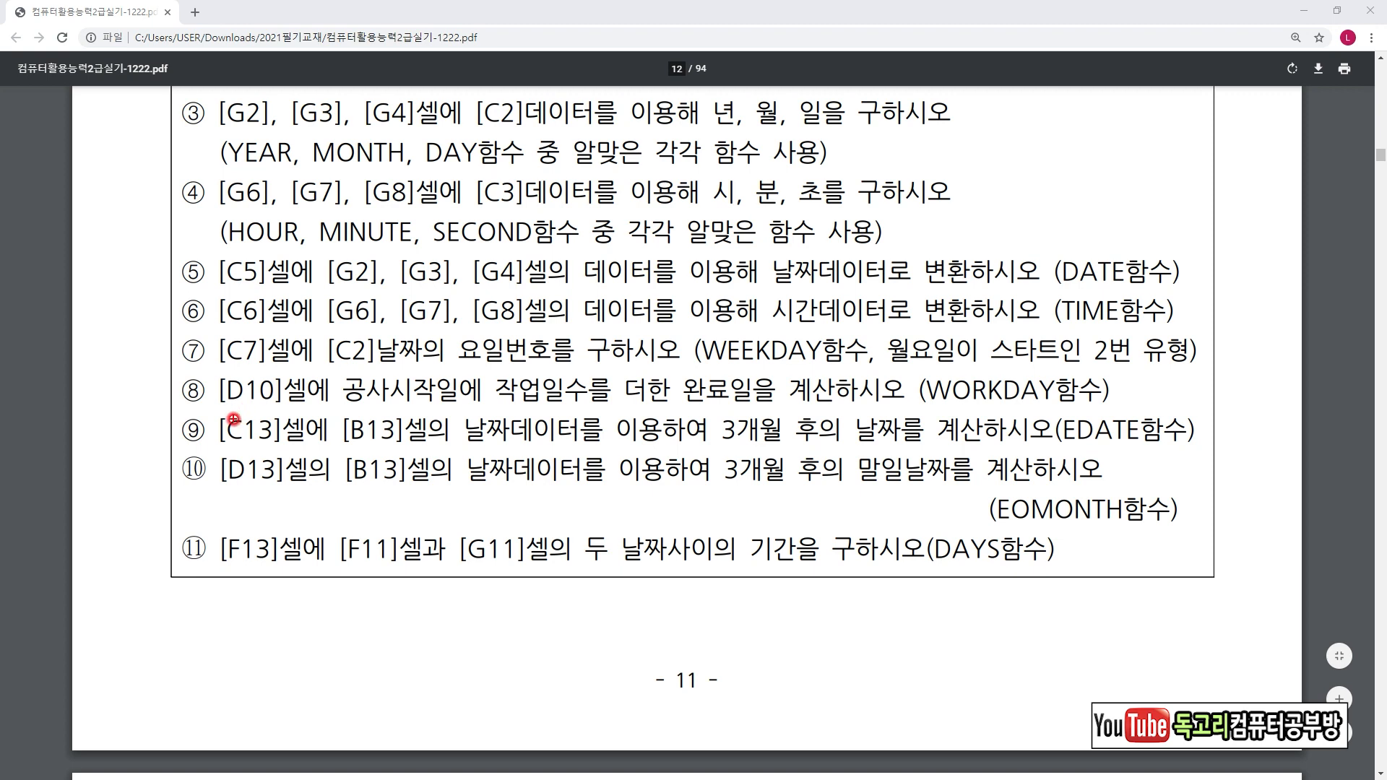
Step: Switch to the exercise PDF and examine tasks ⑧ to ⑪, marking the target cells, source data, requested results and functions
{"action": "left_click_drag", "start_coordinate": [220, 404], "coordinate": [448, 406]}
{"action": "left_click_drag", "start_coordinate": [497, 412], "coordinate": [609, 409]}
{"action": "mouse_move", "coordinate": [776, 412]}
{"action": "left_mouse_down"}
{"action": "mouse_move", "coordinate": [787, 380]}
{"action": "mouse_move", "coordinate": [785, 416]}
{"action": "left_mouse_up"}
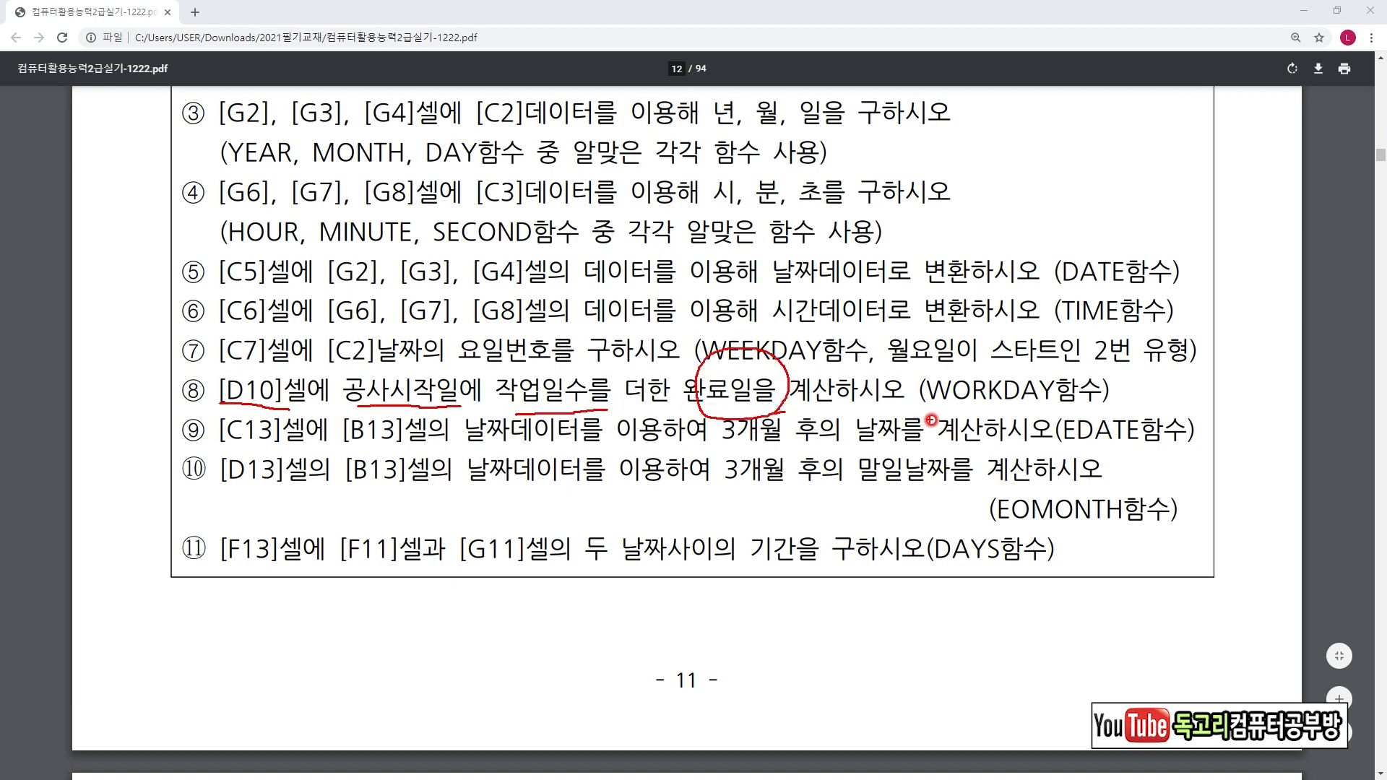
{"action": "left_click_drag", "start_coordinate": [919, 413], "coordinate": [1030, 411]}
{"action": "left_click_drag", "start_coordinate": [230, 443], "coordinate": [1146, 449]}
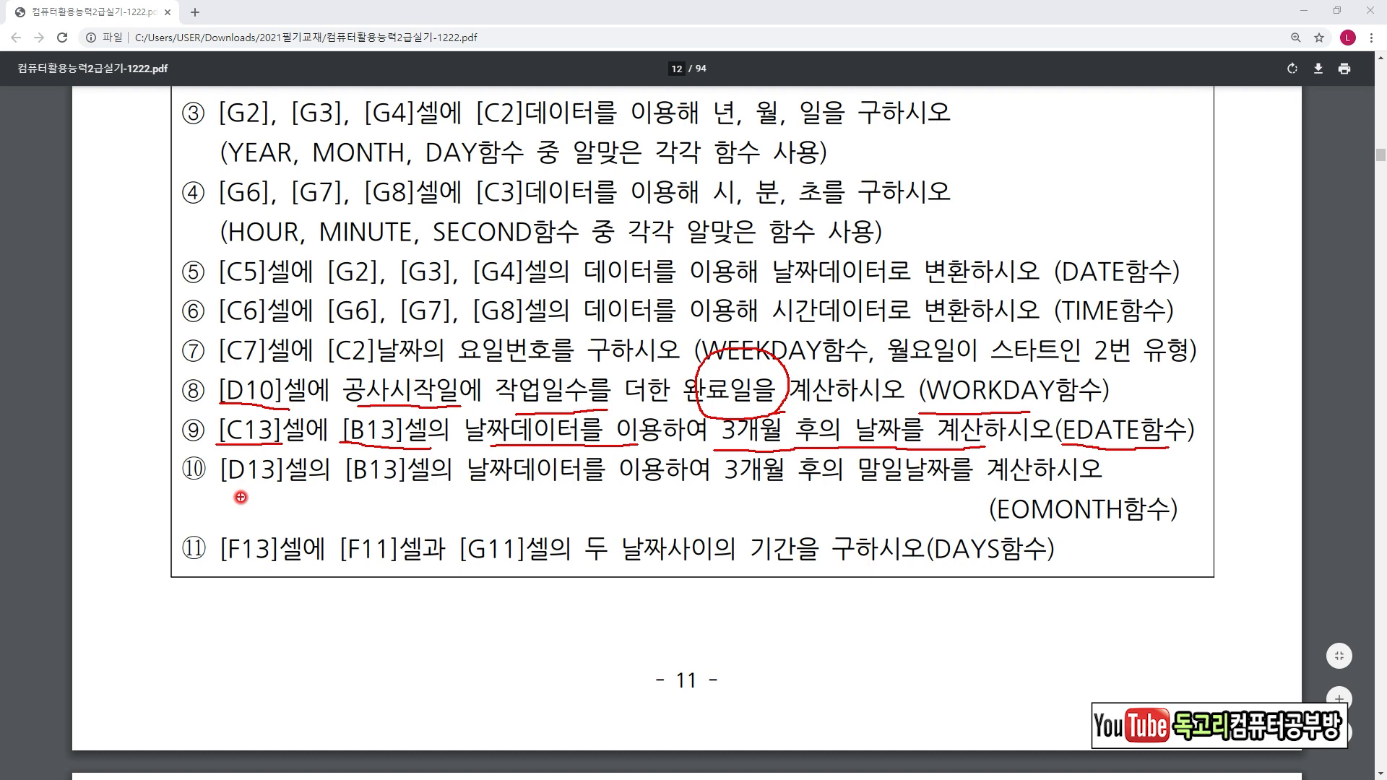
{"action": "left_click_drag", "start_coordinate": [213, 498], "coordinate": [628, 489]}
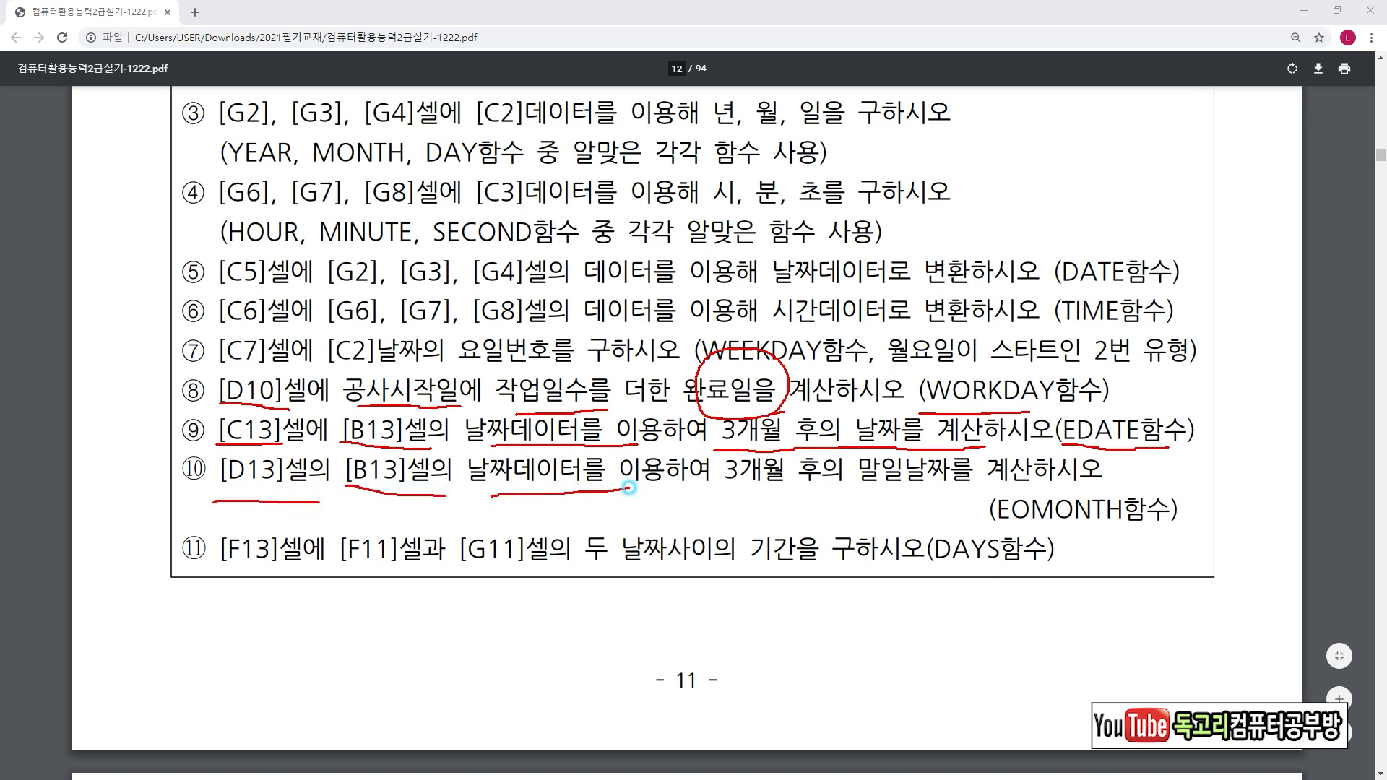
{"action": "mouse_move", "coordinate": [792, 500]}
{"action": "left_mouse_down"}
{"action": "mouse_move", "coordinate": [726, 455]}
{"action": "mouse_move", "coordinate": [801, 498]}
{"action": "mouse_move", "coordinate": [933, 489]}
{"action": "left_mouse_up"}
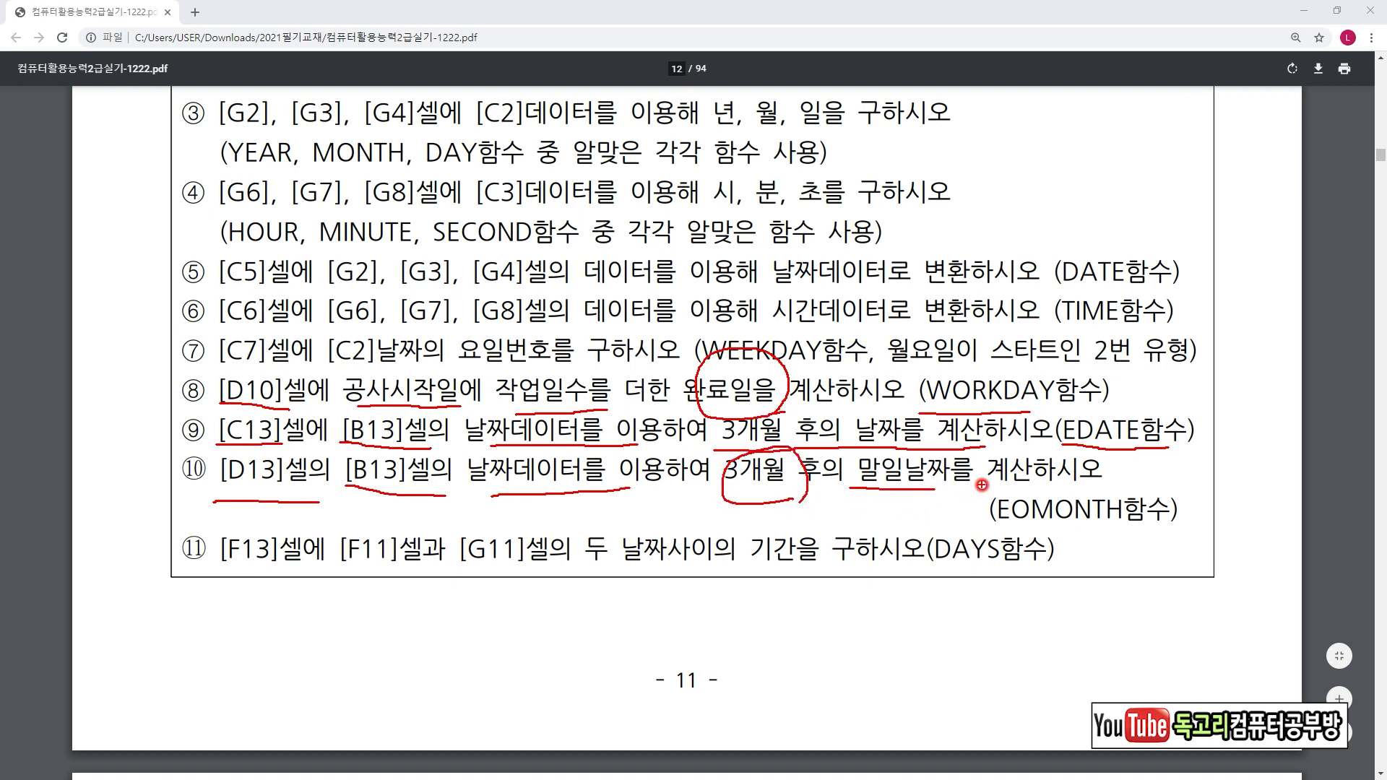
{"action": "left_click_drag", "start_coordinate": [989, 518], "coordinate": [1131, 515]}
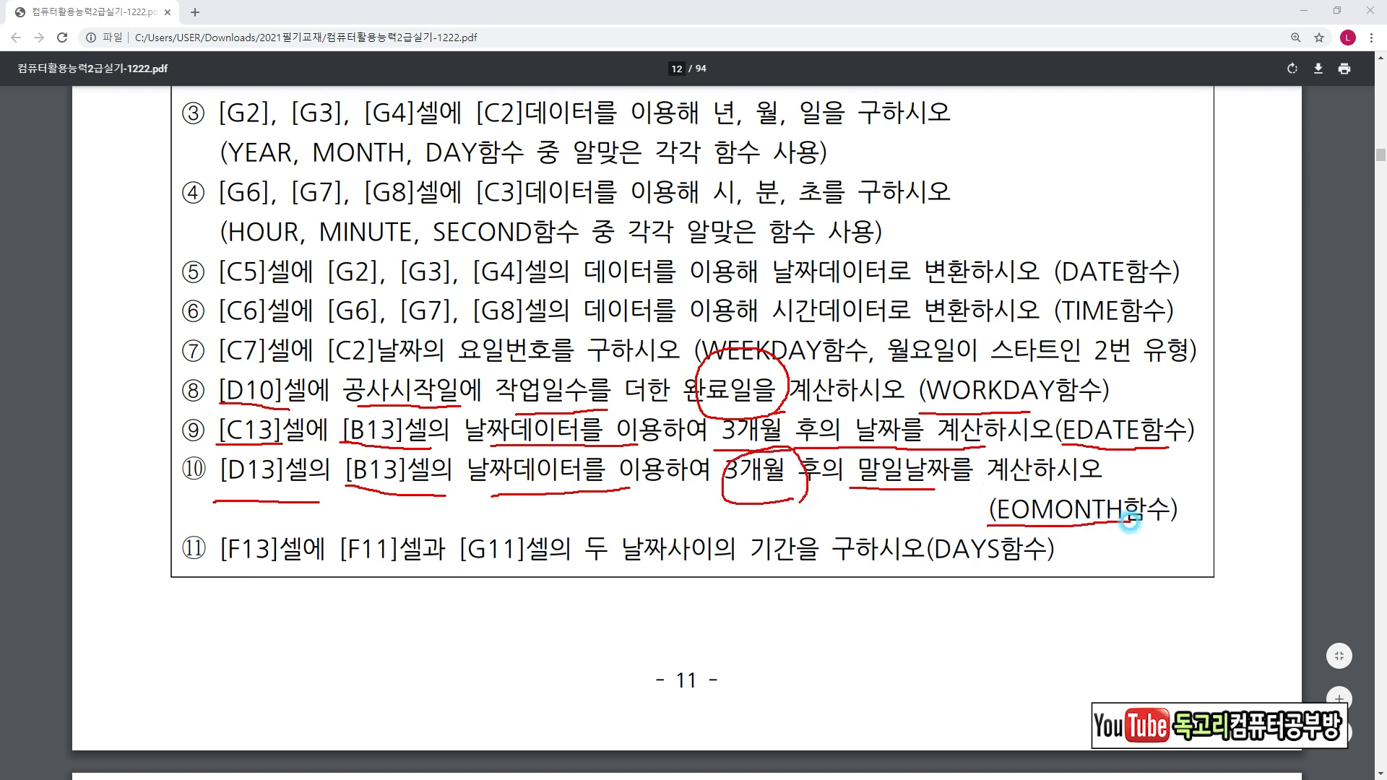
{"action": "mouse_move", "coordinate": [199, 576]}
{"action": "left_mouse_down"}
{"action": "mouse_move", "coordinate": [186, 511]}
{"action": "mouse_move", "coordinate": [214, 570]}
{"action": "left_mouse_up"}
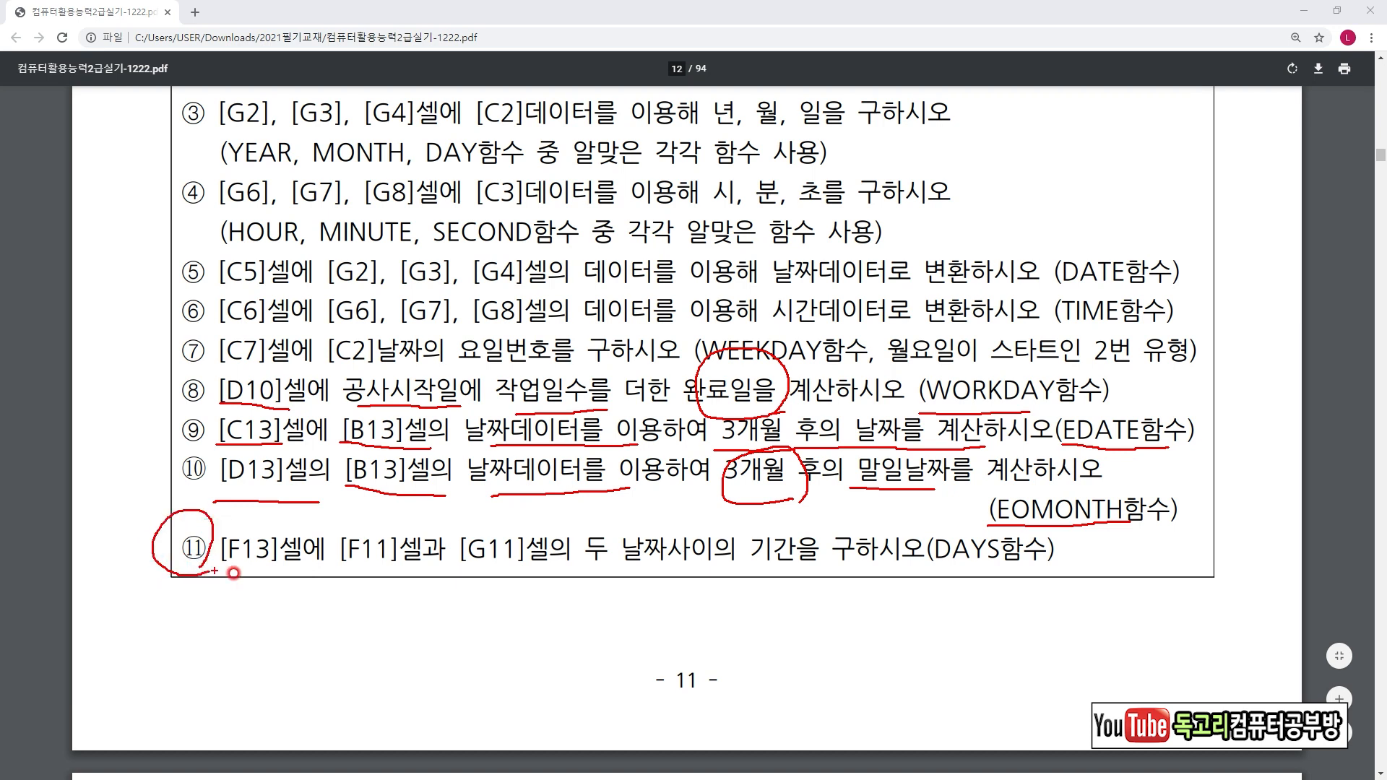
{"action": "left_click_drag", "start_coordinate": [939, 567], "coordinate": [1026, 565]}
{"action": "left_click_drag", "start_coordinate": [220, 570], "coordinate": [865, 582]}
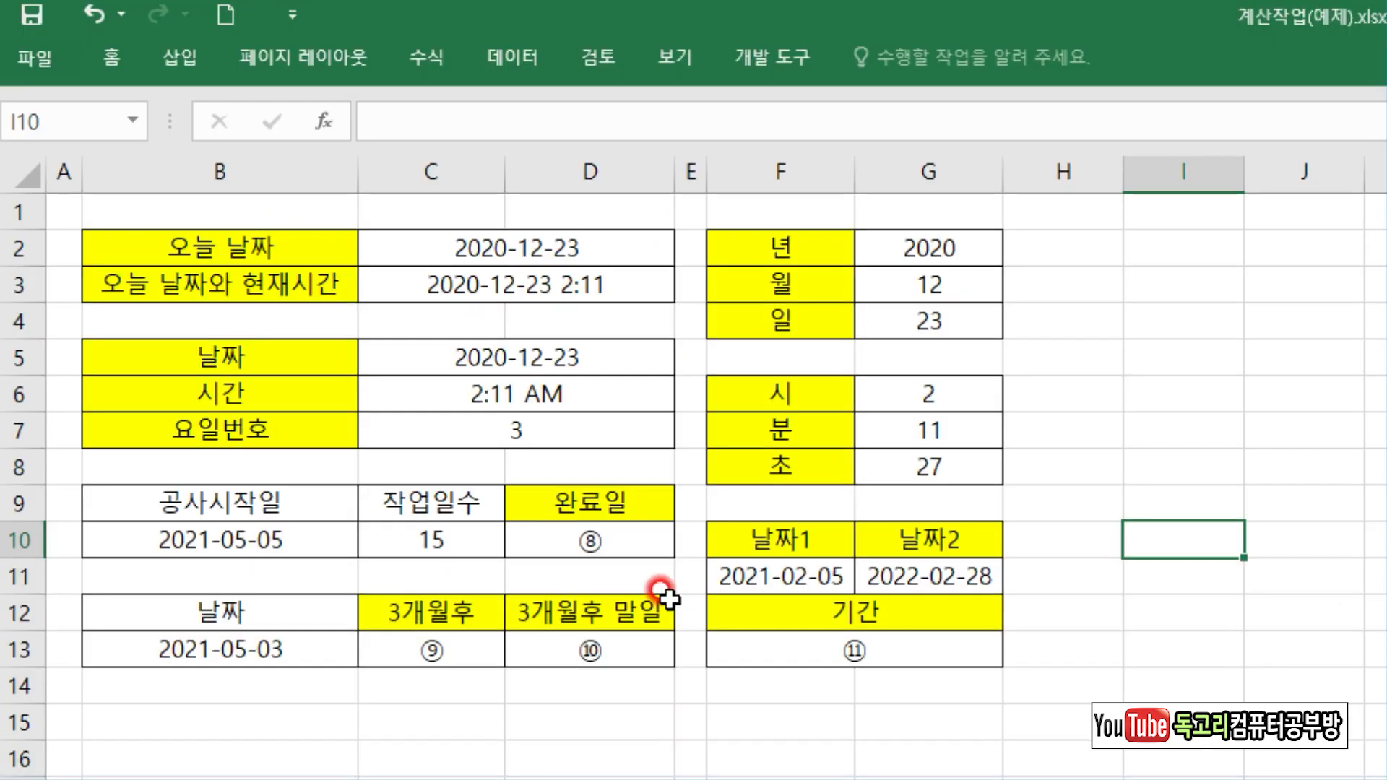
Step: Switch back to Excel and enter the formula =WORKDAY(B10,C10) in cell D10 to calculate the completion date
{"action": "left_click", "coordinate": [634, 545]}
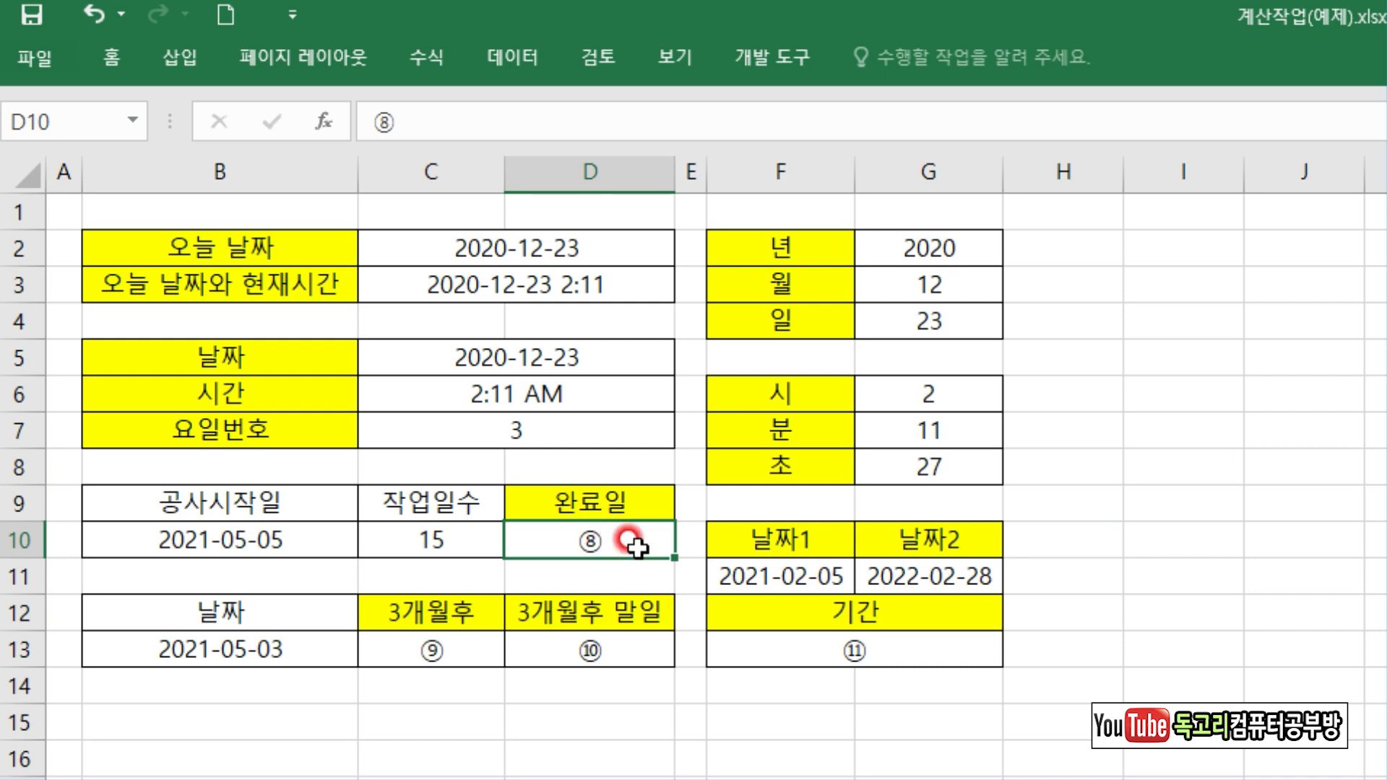
{"action": "type", "text": "=WO"}
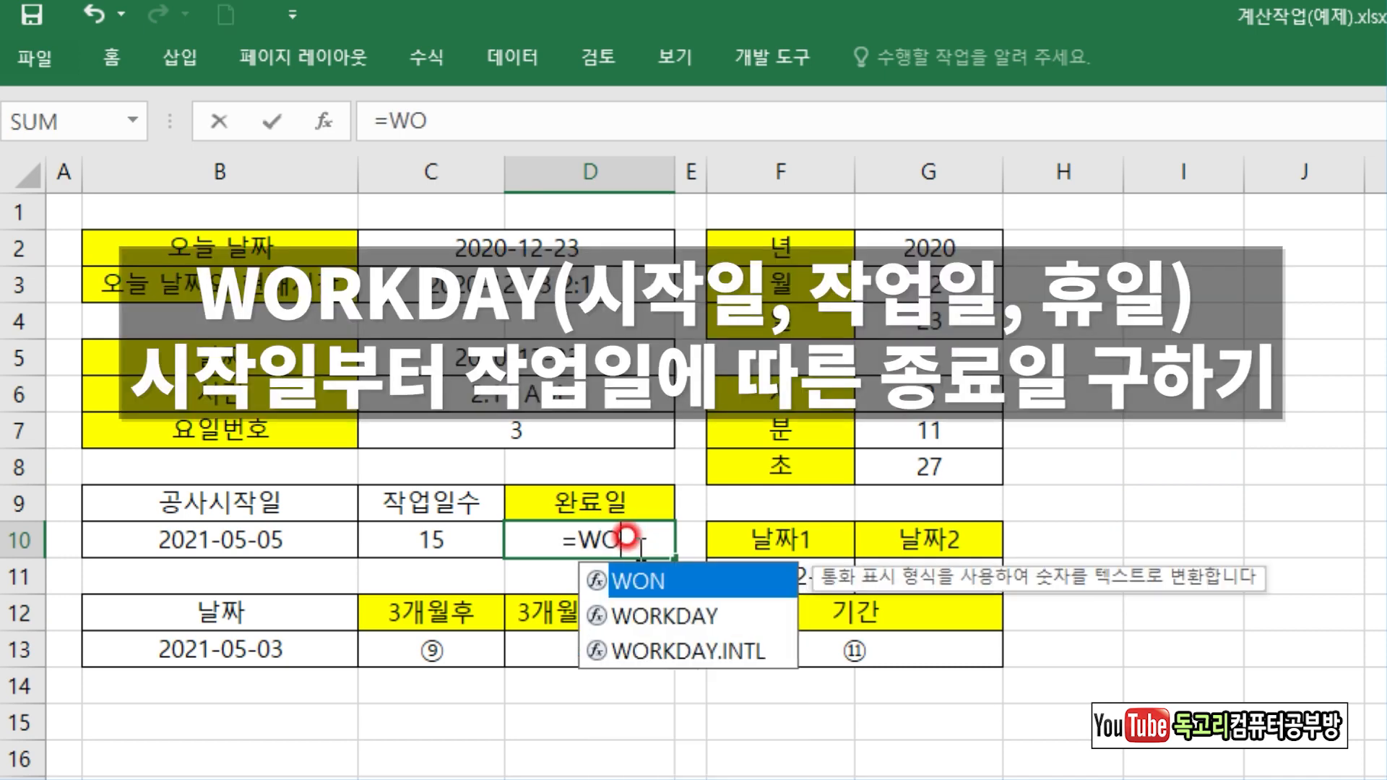
{"action": "key", "text": "Down"}
{"action": "key", "text": "Tab"}
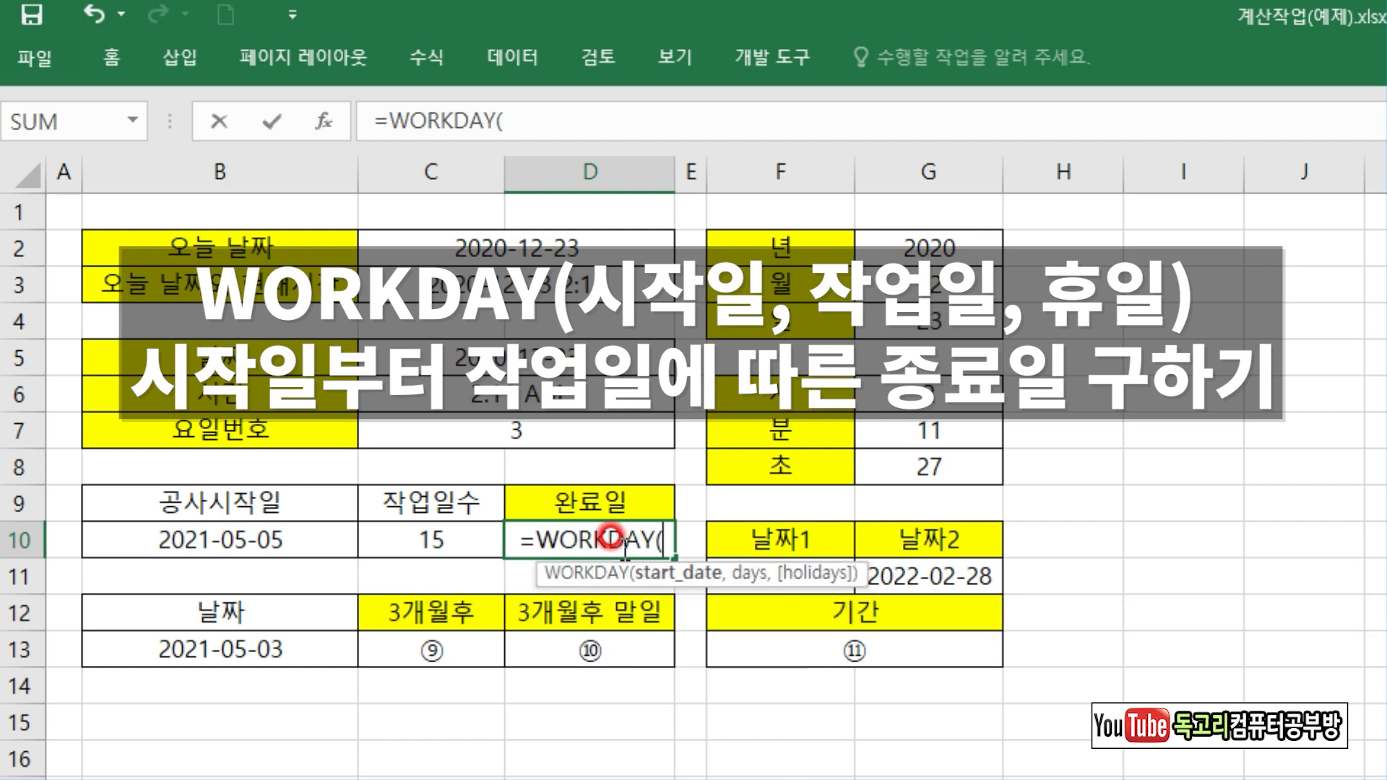
{"action": "left_click", "coordinate": [249, 540]}
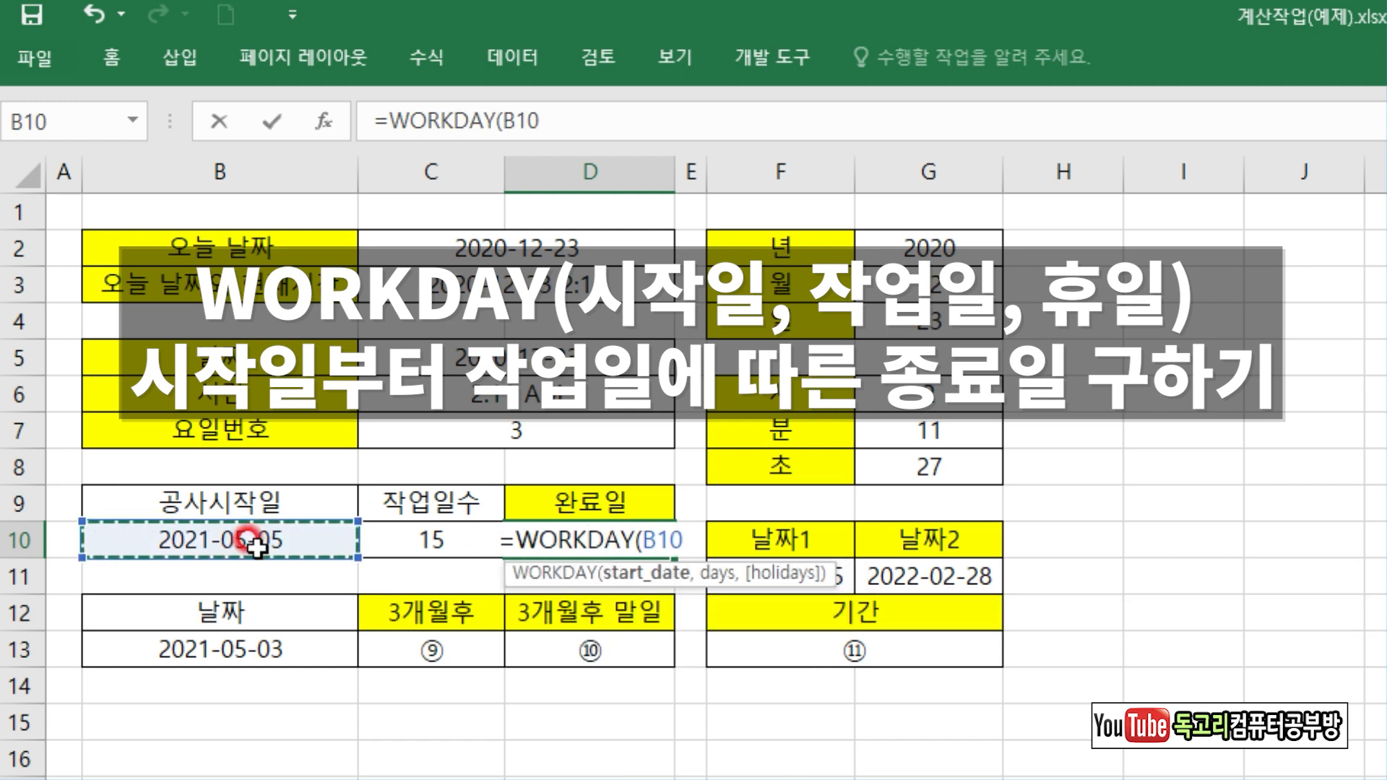
{"action": "type", "text": ","}
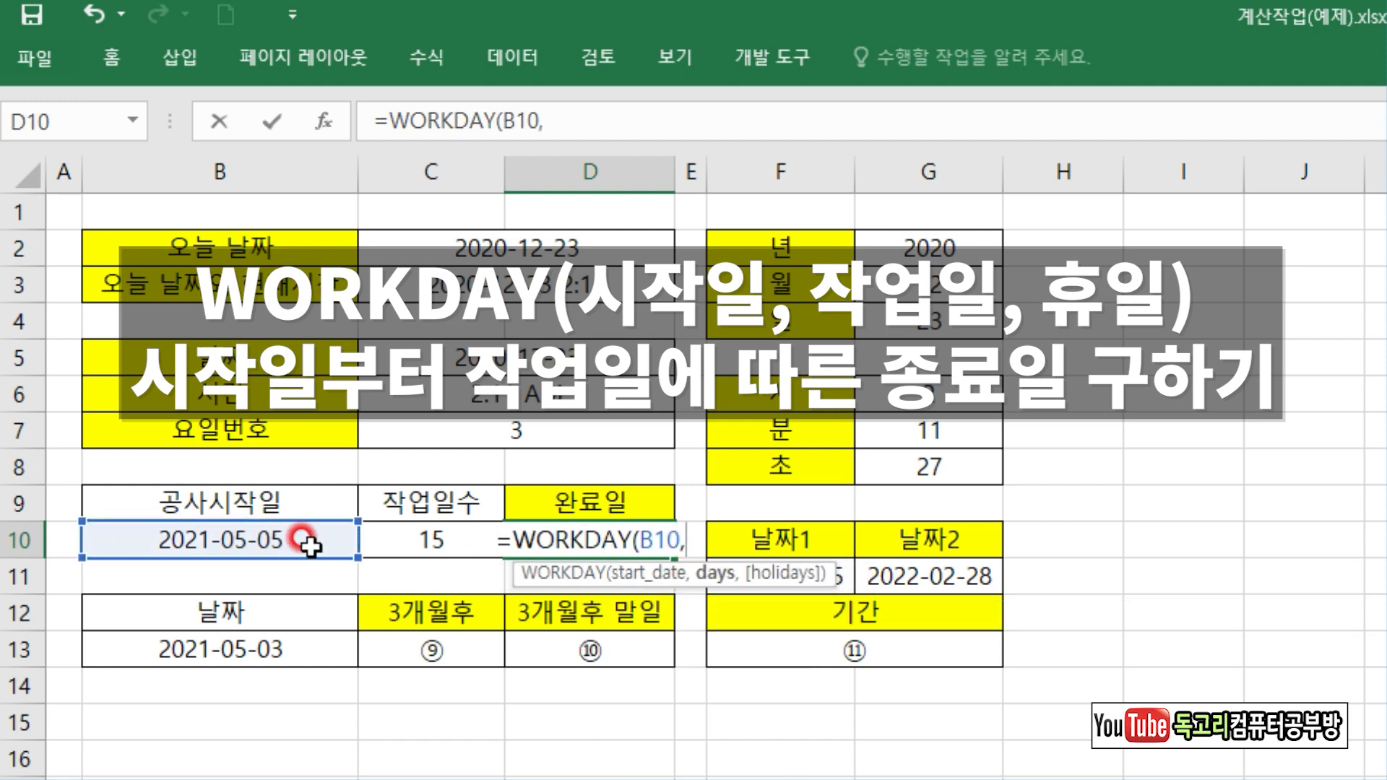
{"action": "left_click", "coordinate": [419, 536]}
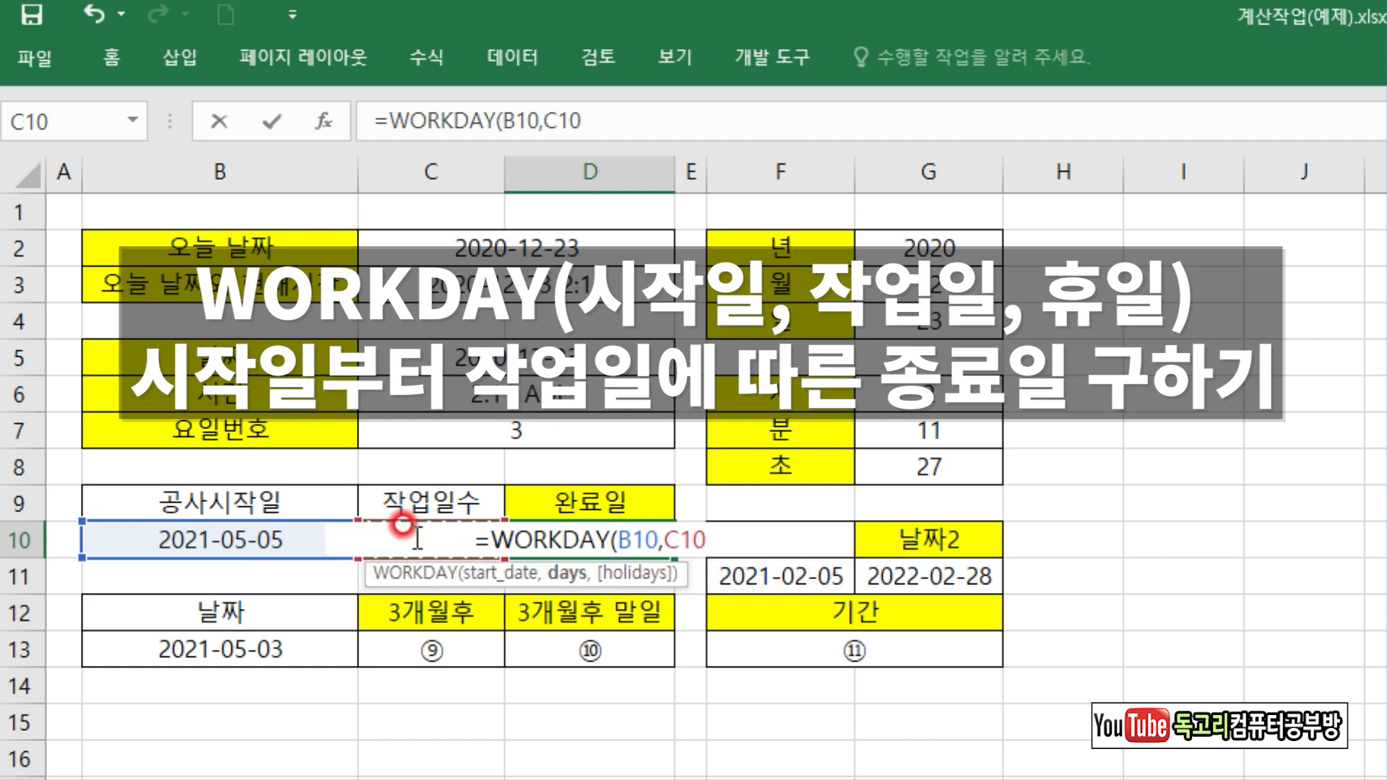
{"action": "type", "text": ")"}
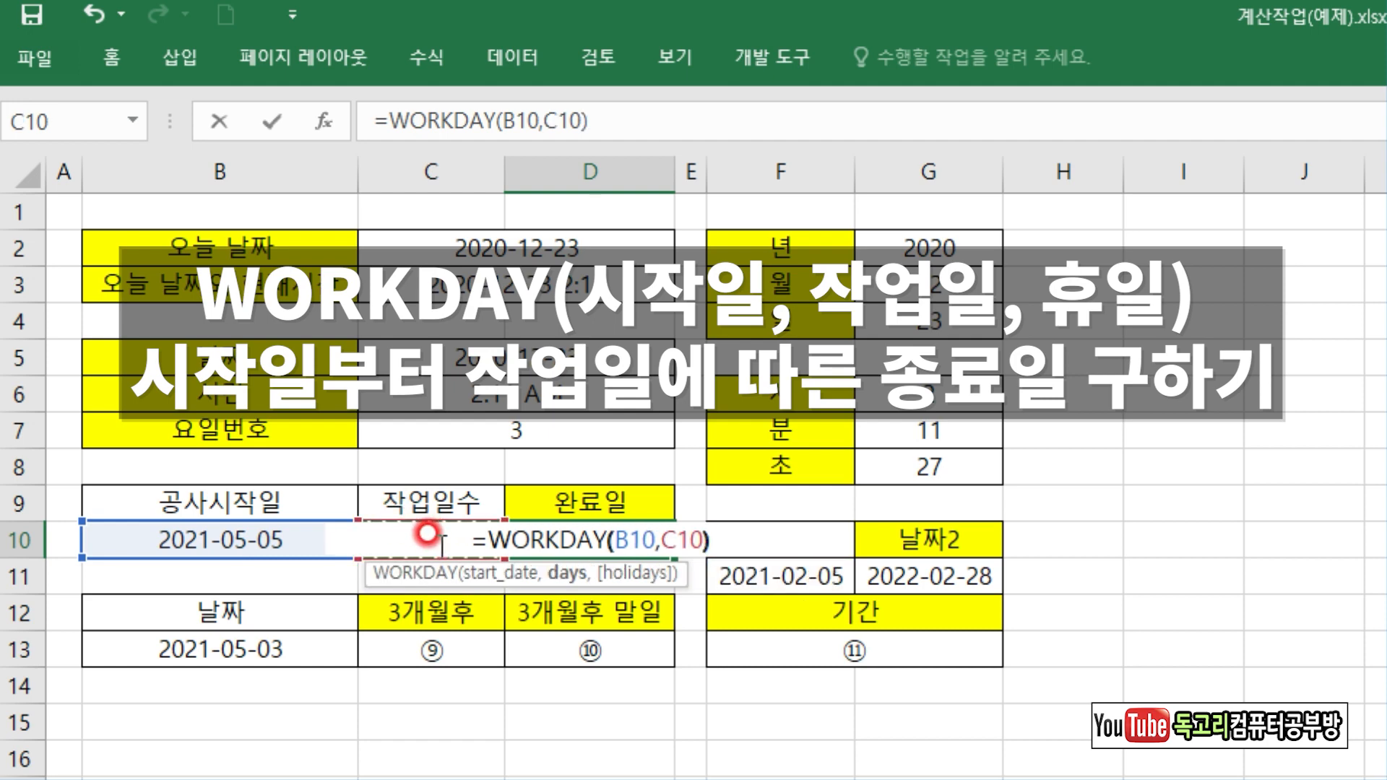
{"action": "key", "text": "Return"}
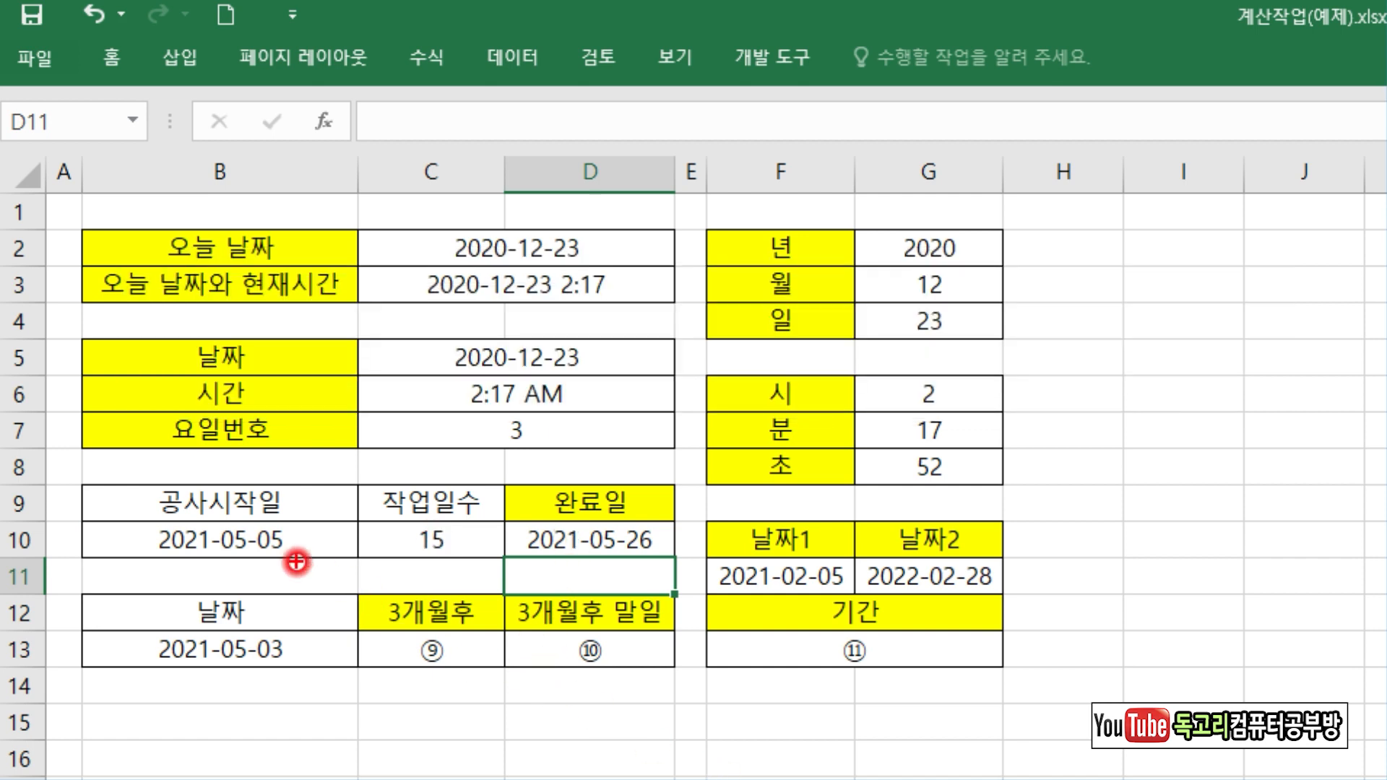
Step: Compare the start date, work days and completion date in row 10, marking them and handwriting 5/20 beside the table, and clear the marks
{"action": "left_click_drag", "start_coordinate": [205, 571], "coordinate": [292, 563]}
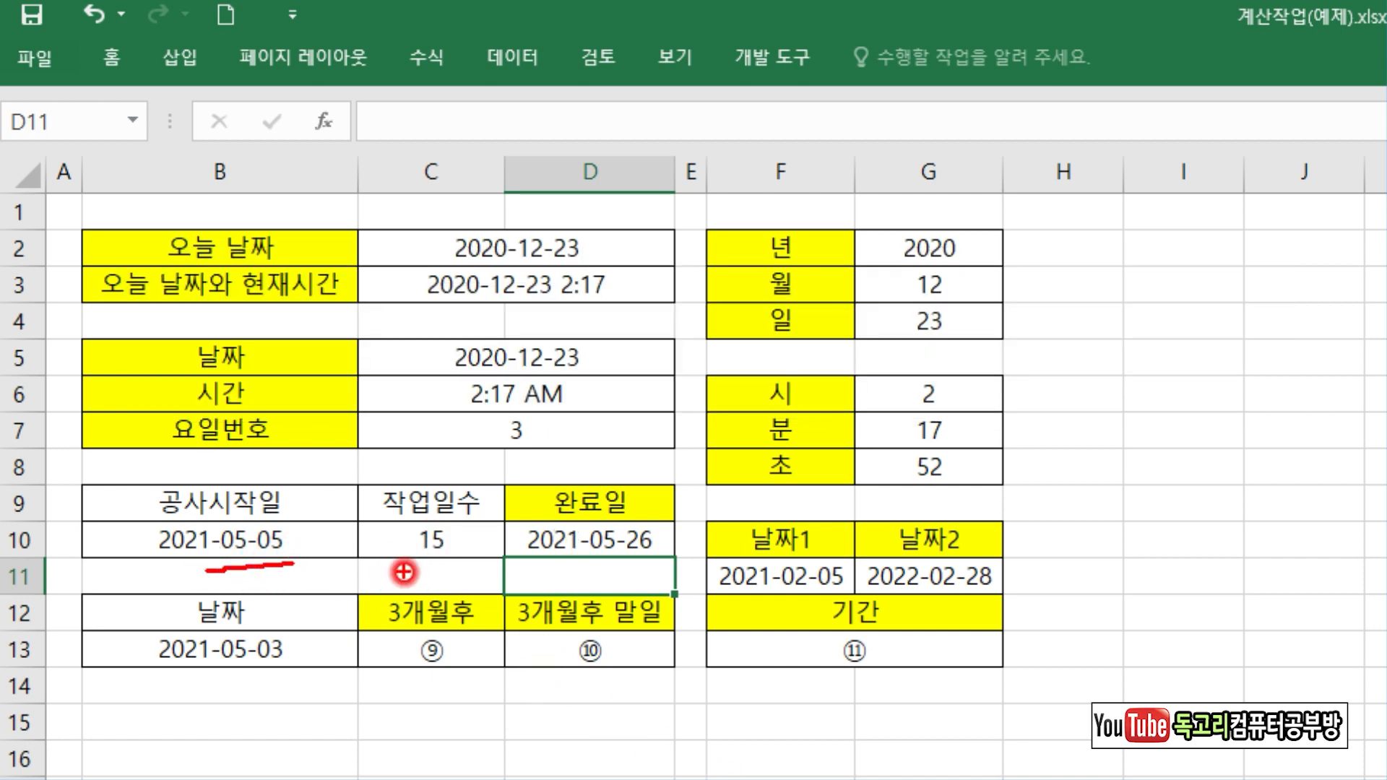
{"action": "left_click_drag", "start_coordinate": [405, 567], "coordinate": [489, 555]}
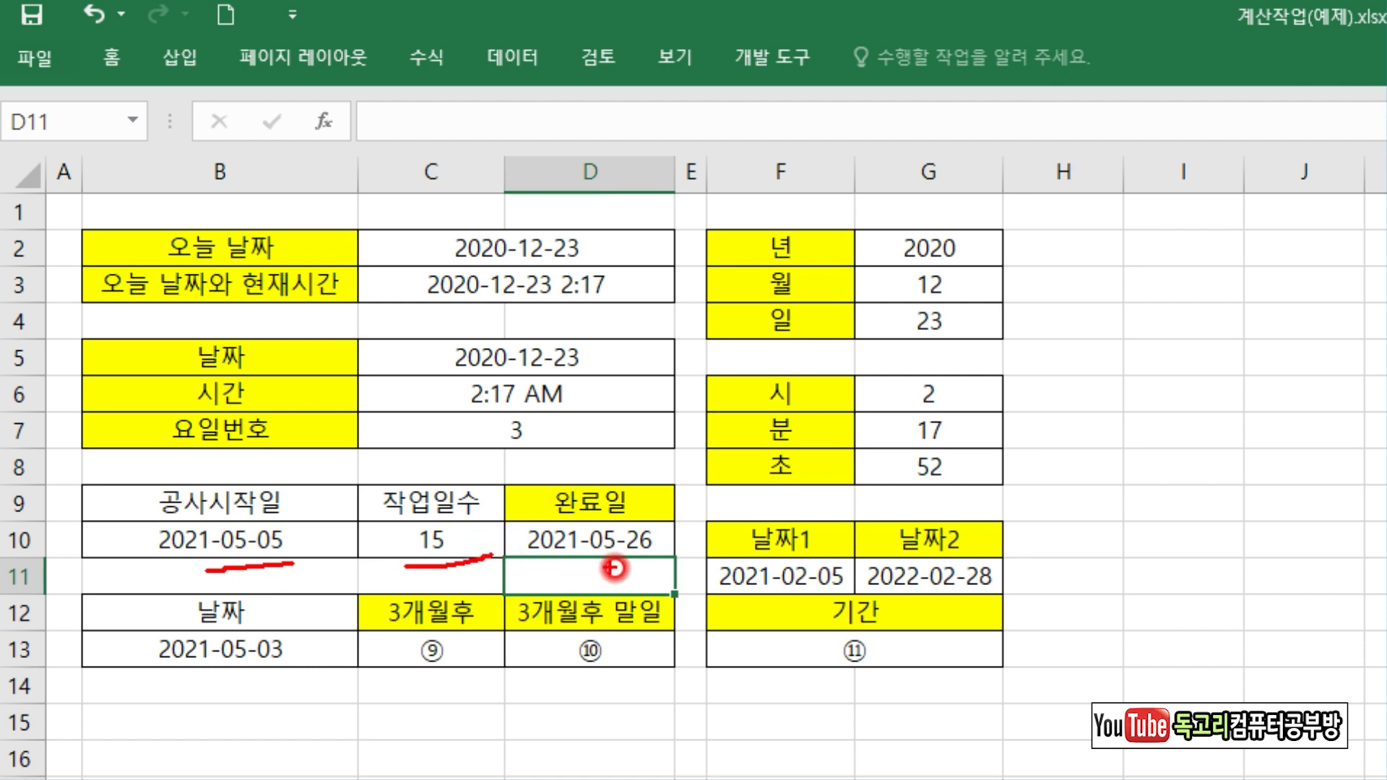
{"action": "left_click_drag", "start_coordinate": [592, 571], "coordinate": [695, 551]}
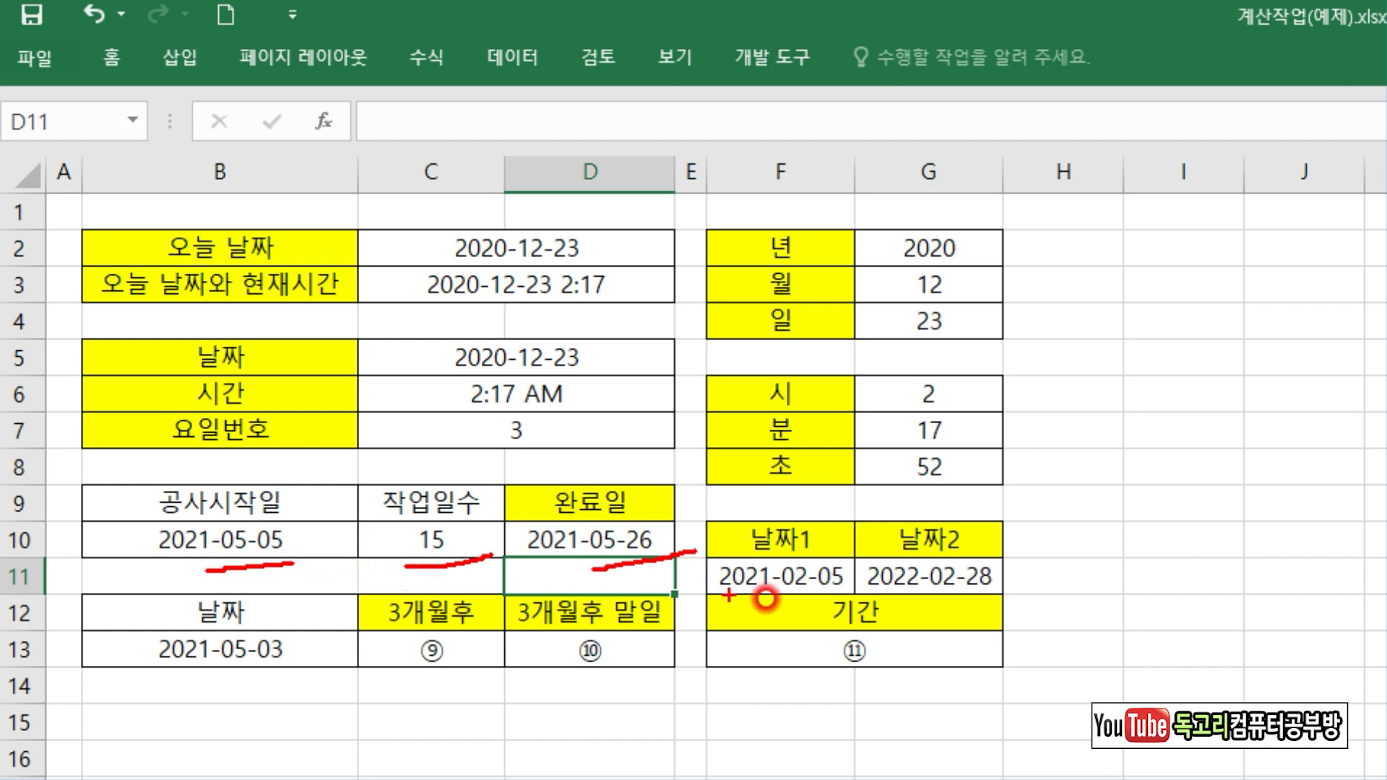
{"action": "mouse_move", "coordinate": [1110, 498]}
{"action": "left_mouse_down"}
{"action": "mouse_move", "coordinate": [1092, 571]}
{"action": "mouse_move", "coordinate": [1195, 505]}
{"action": "mouse_move", "coordinate": [1191, 588]}
{"action": "left_mouse_up"}
{"action": "left_click_drag", "start_coordinate": [1230, 556], "coordinate": [1282, 567]}
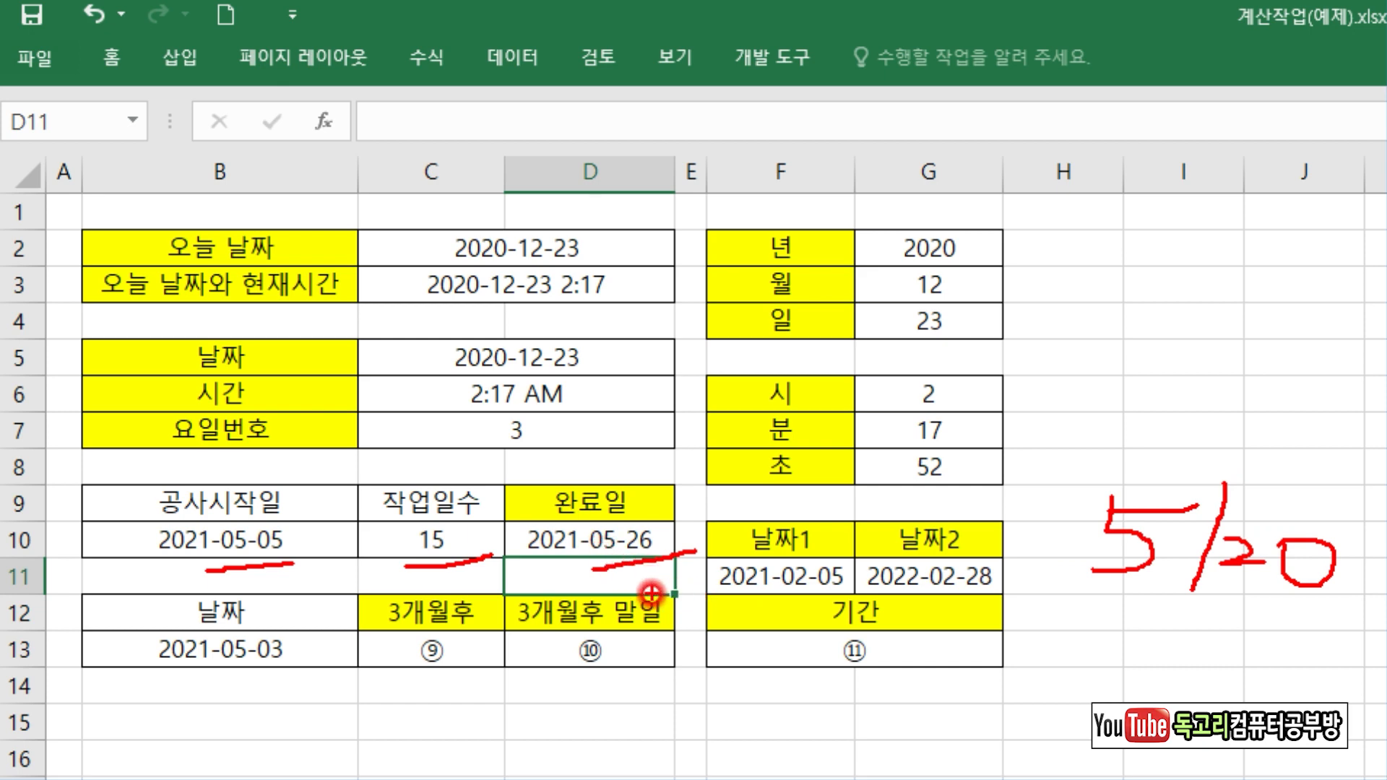
{"action": "left_click_drag", "start_coordinate": [653, 583], "coordinate": [577, 478]}
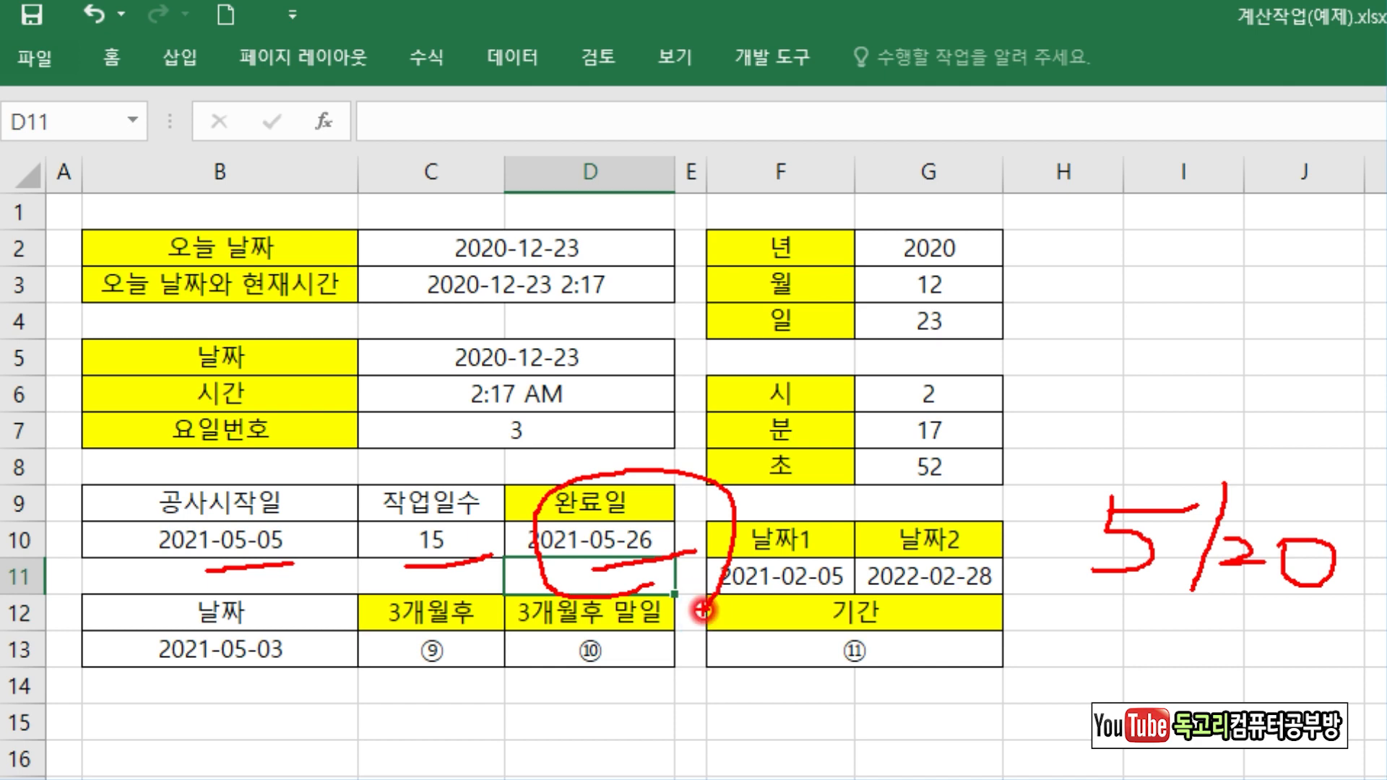
{"action": "key", "text": "Escape"}
Step: Enter the formula =EDATE(B13,3) in cell C13 to get the date three months after B13
{"action": "left_click", "coordinate": [468, 652]}
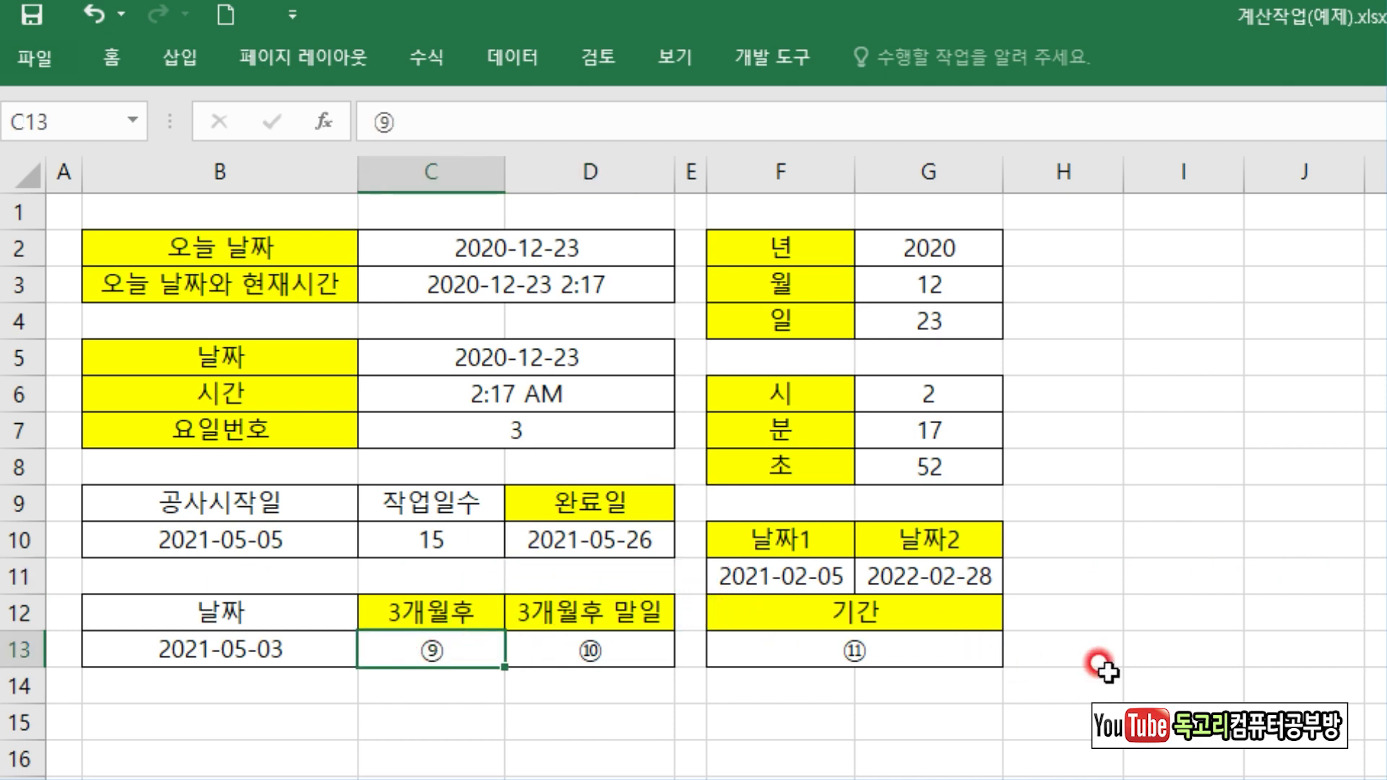
{"action": "type", "text": "="}
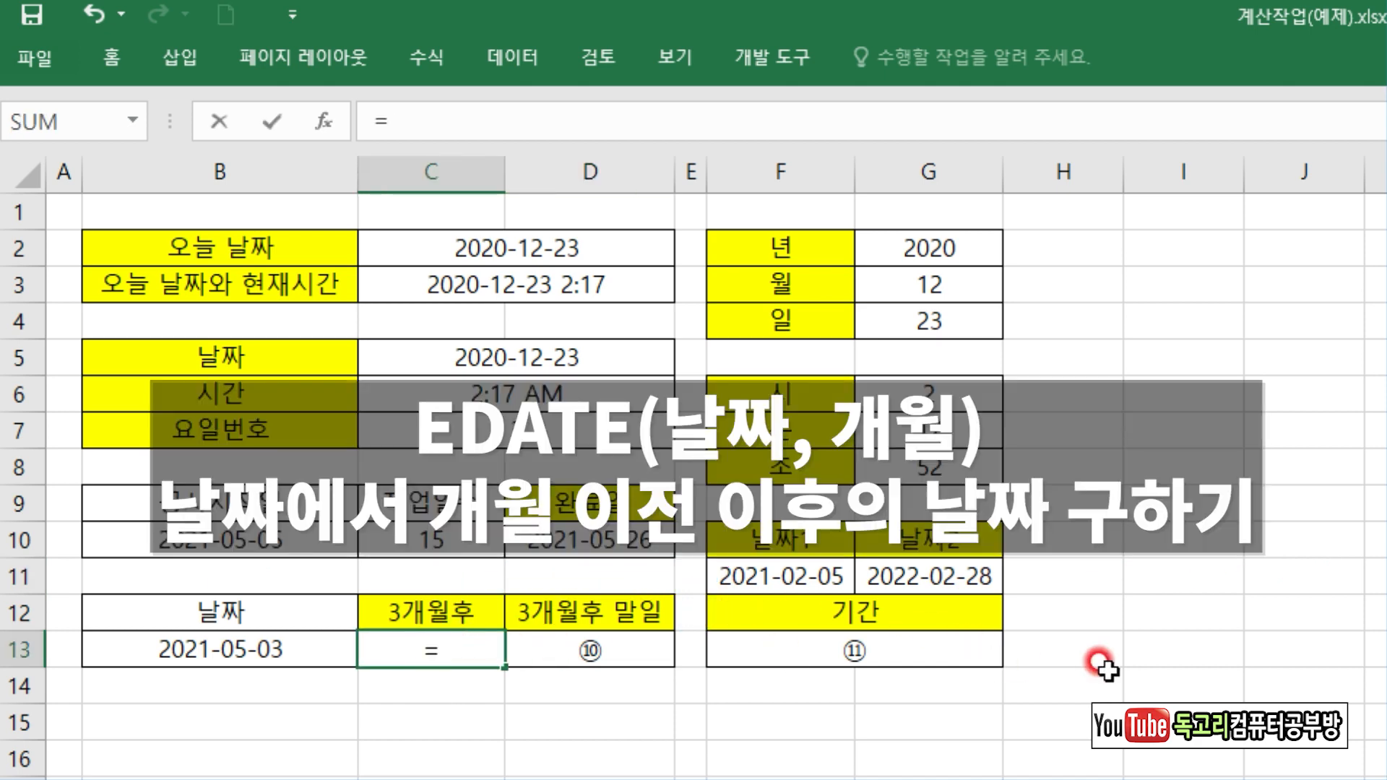
{"action": "type", "text": "ED"}
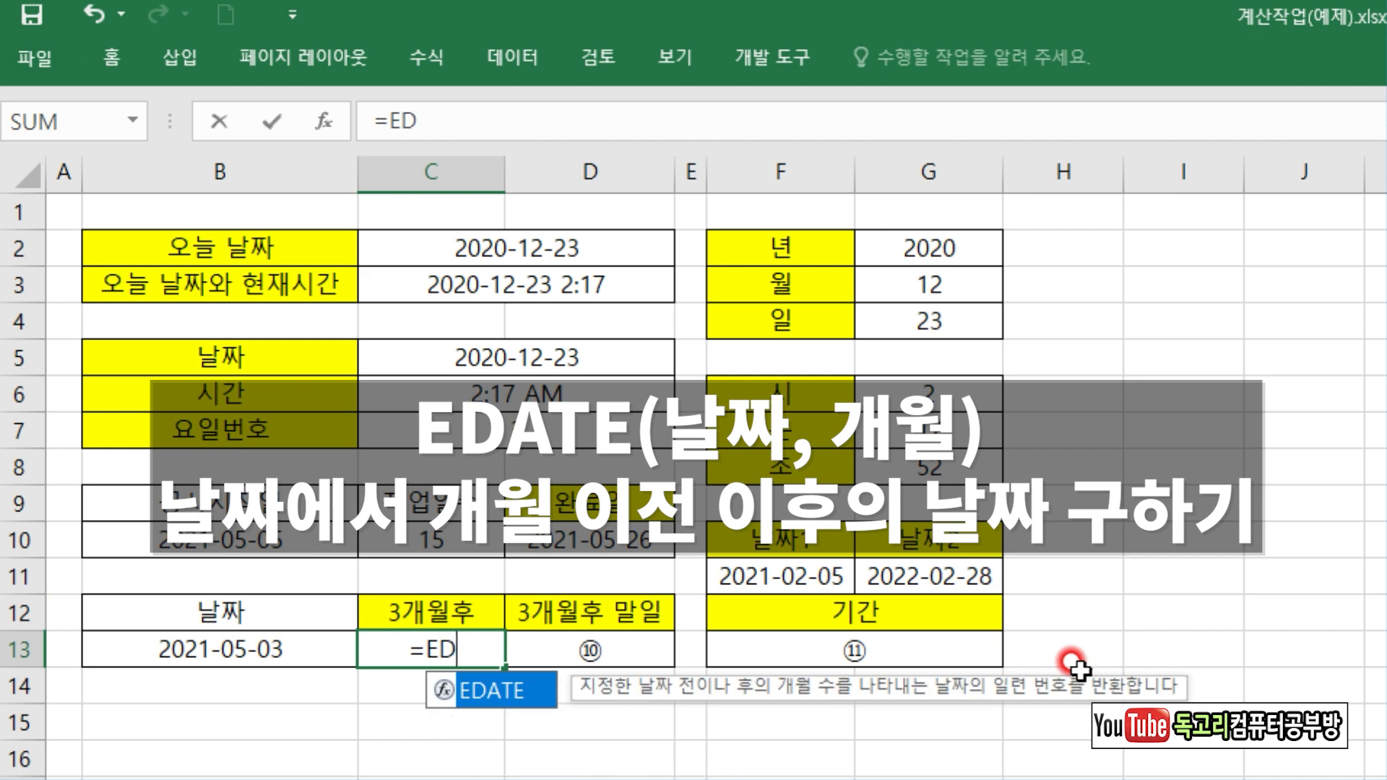
{"action": "key", "text": "Tab"}
{"action": "left_click", "coordinate": [250, 648]}
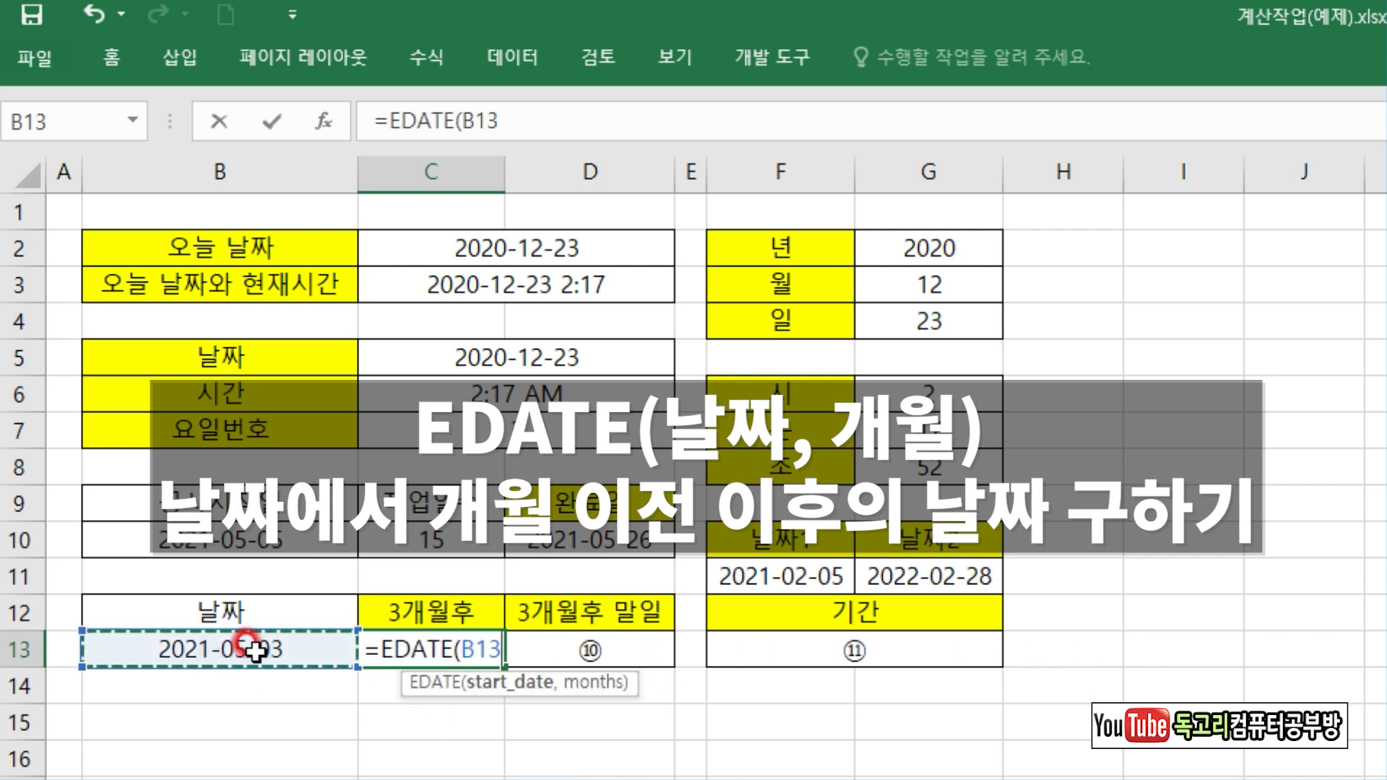
{"action": "type", "text": ",3"}
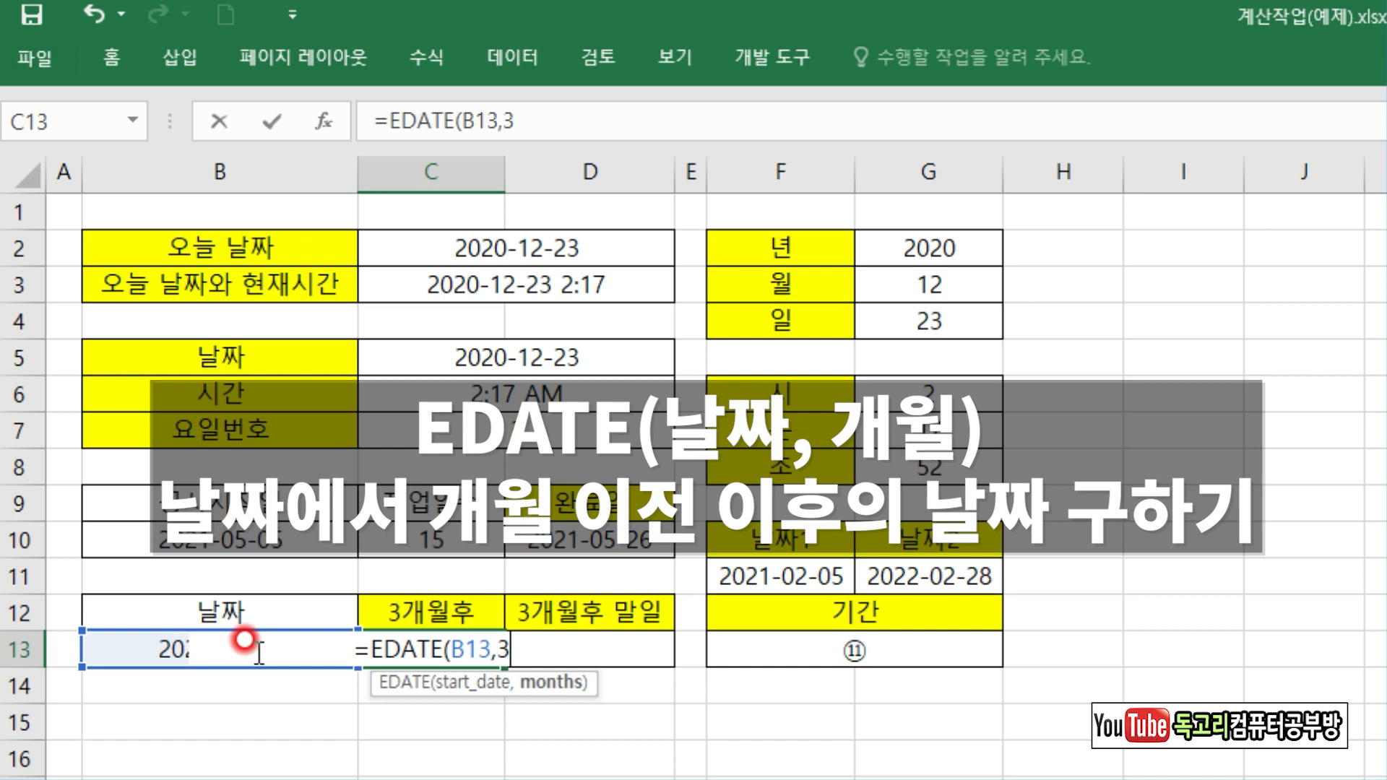
{"action": "type", "text": ")"}
{"action": "key", "text": "Return"}
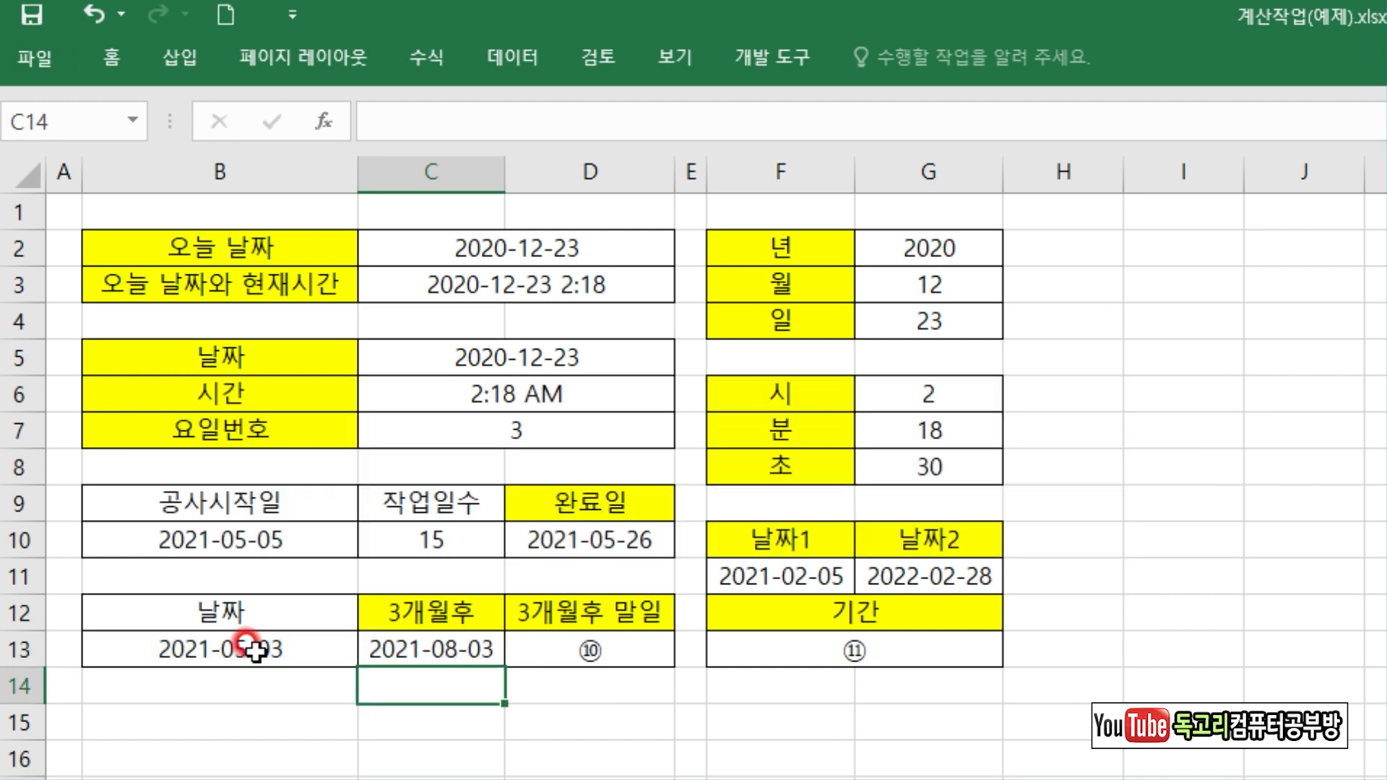
Step: Enter the formula =EOMONTH(B13,3) in cell D13 to get the month-end date three months after B13, and mark the result
{"action": "left_click", "coordinate": [574, 637]}
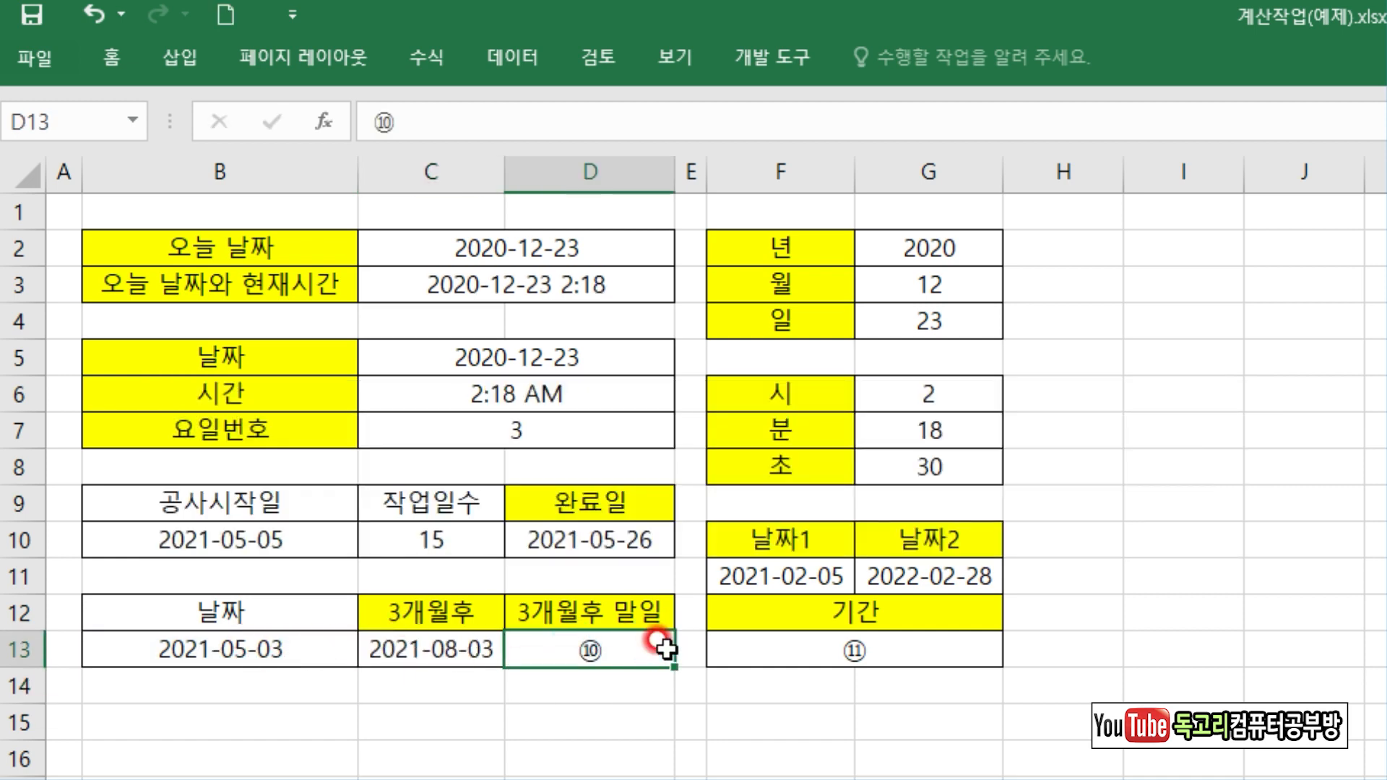
{"action": "type", "text": "=EO"}
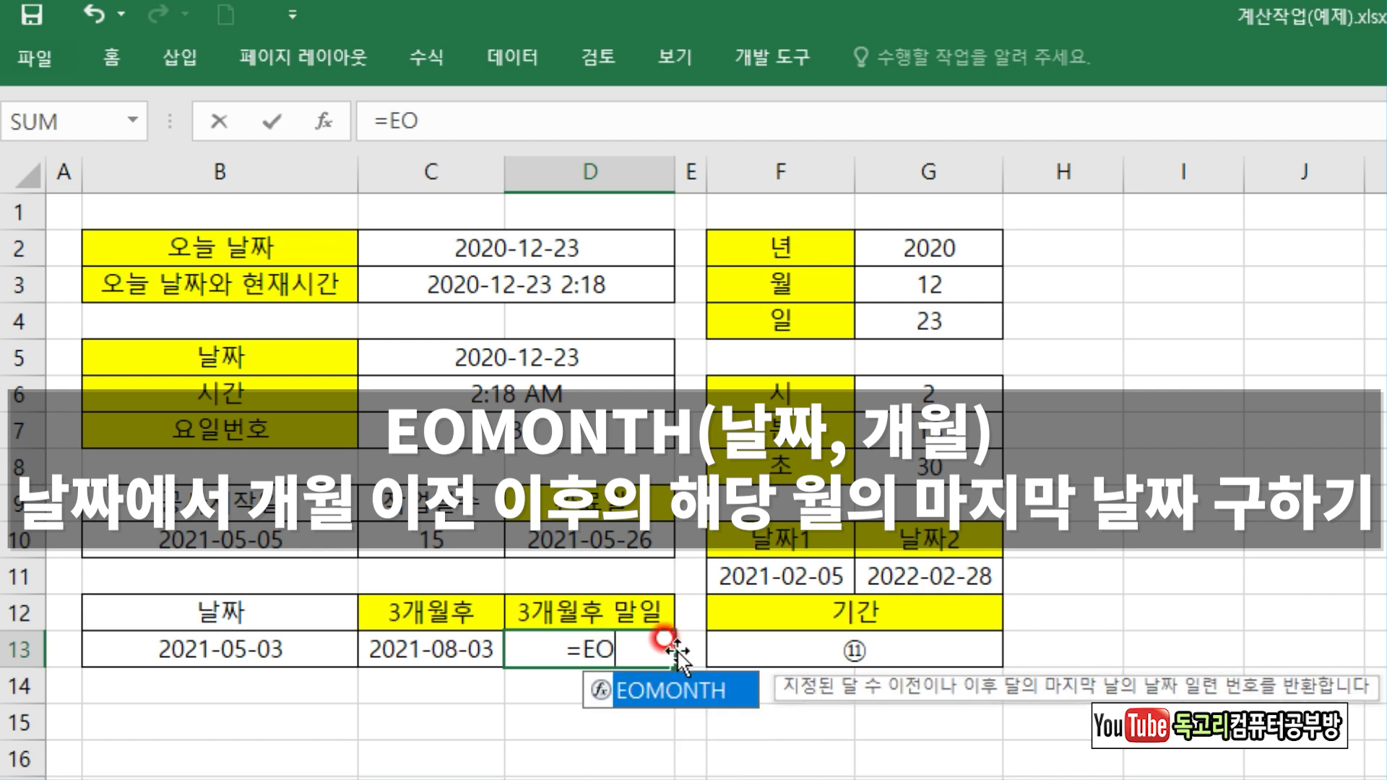
{"action": "key", "text": "Tab"}
{"action": "left_click", "coordinate": [318, 645]}
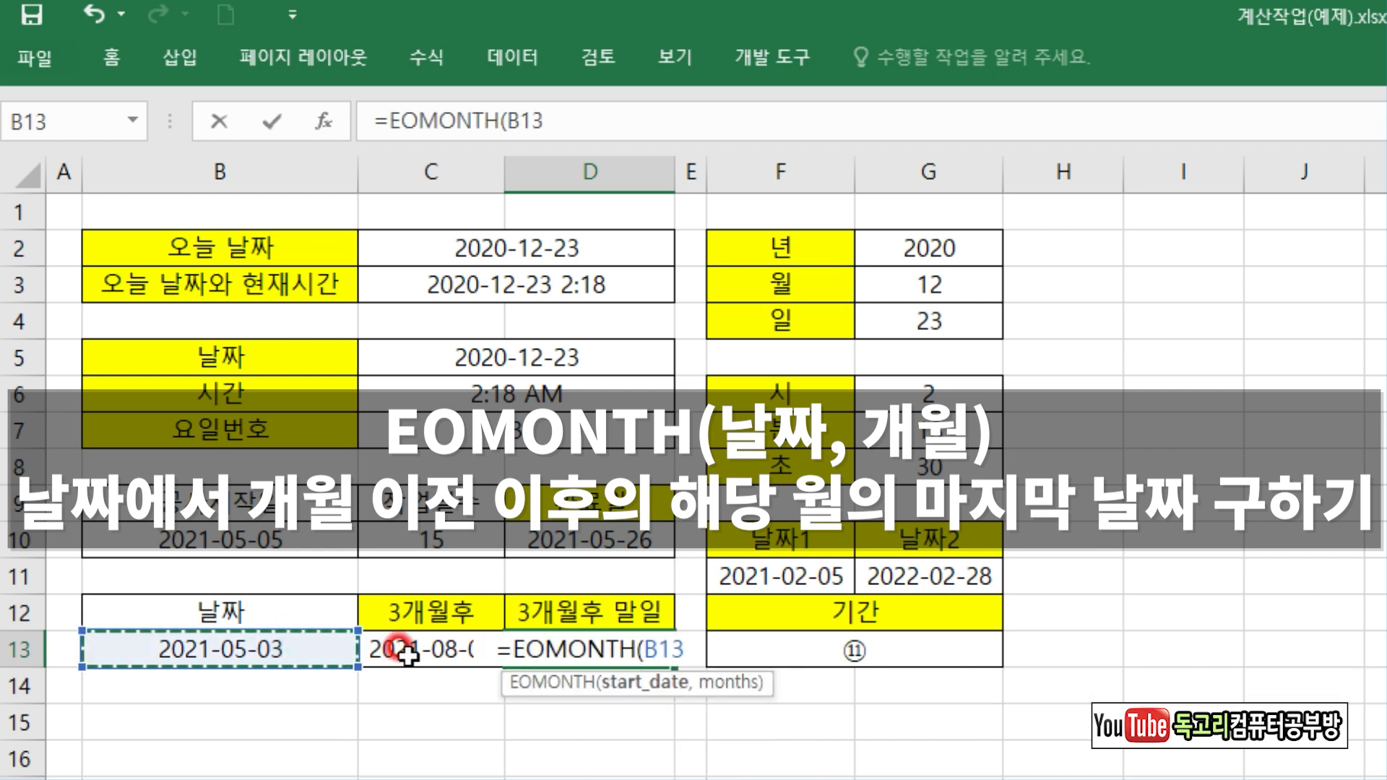
{"action": "type", "text": ",3"}
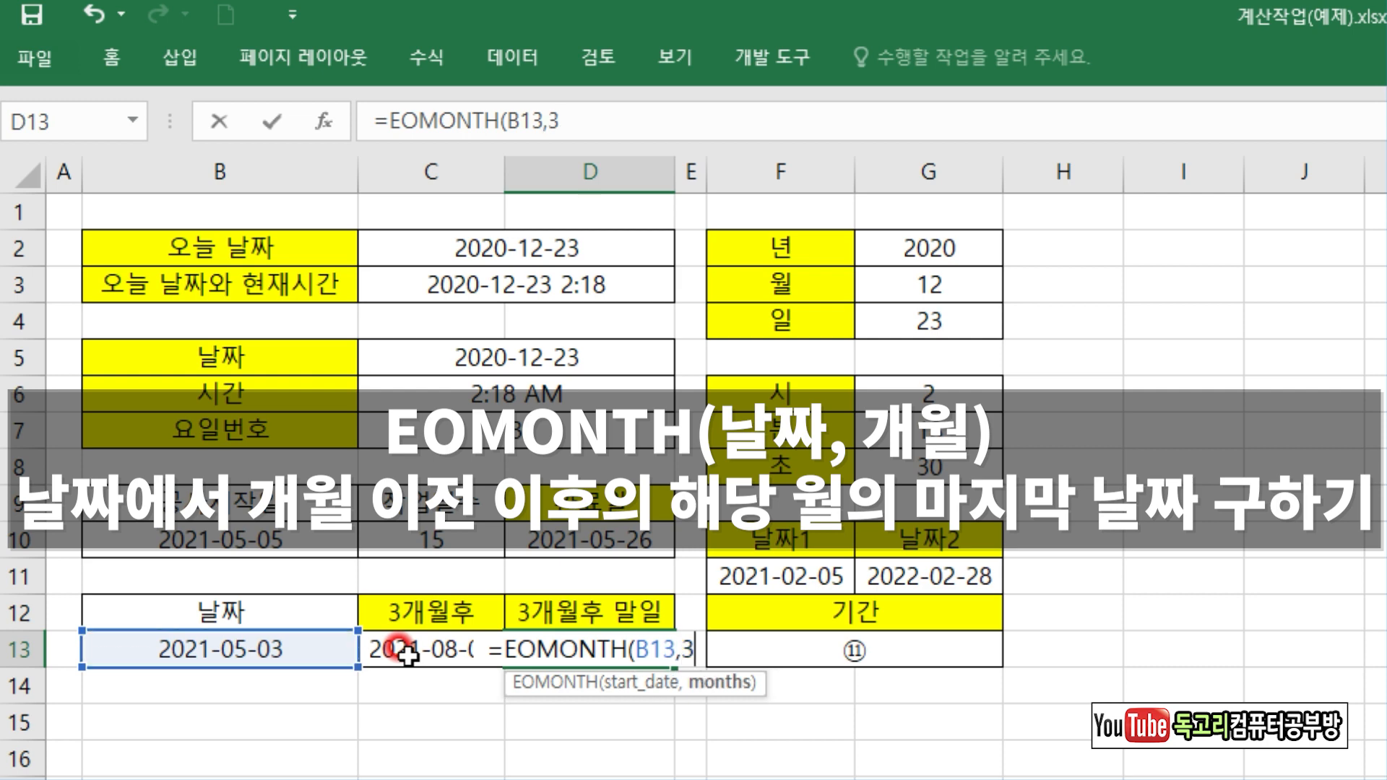
{"action": "type", "text": ")"}
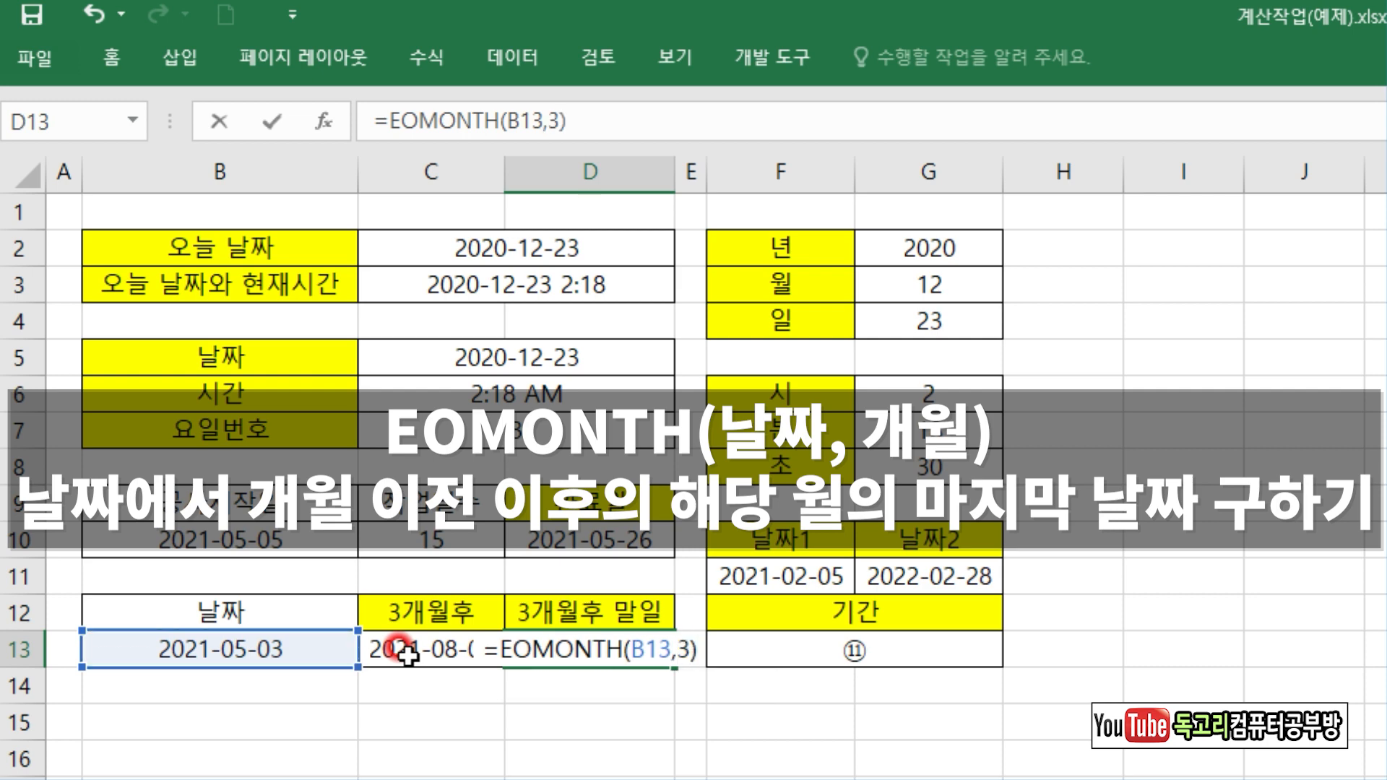
{"action": "key", "text": "Return"}
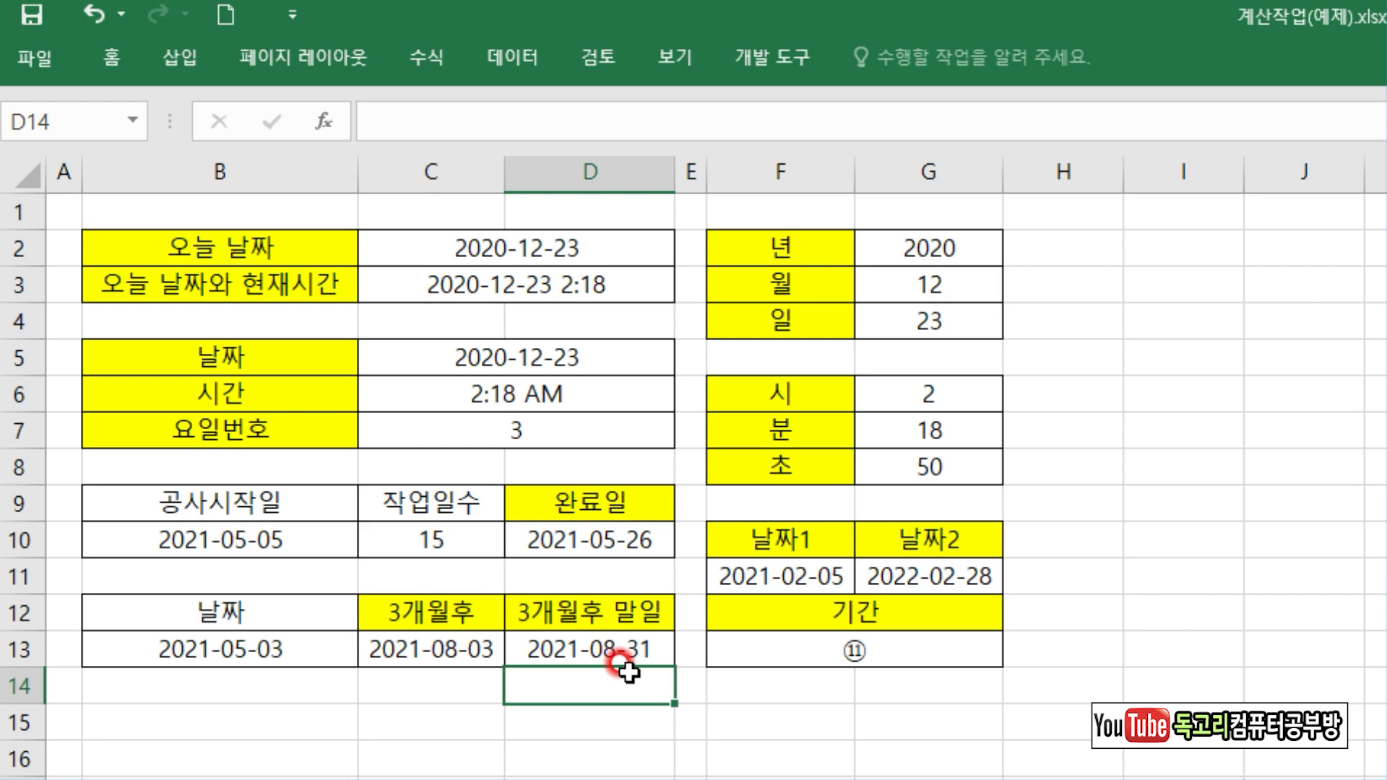
{"action": "key", "text": "ctrl+2"}
{"action": "left_click_drag", "start_coordinate": [586, 660], "coordinate": [672, 667]}
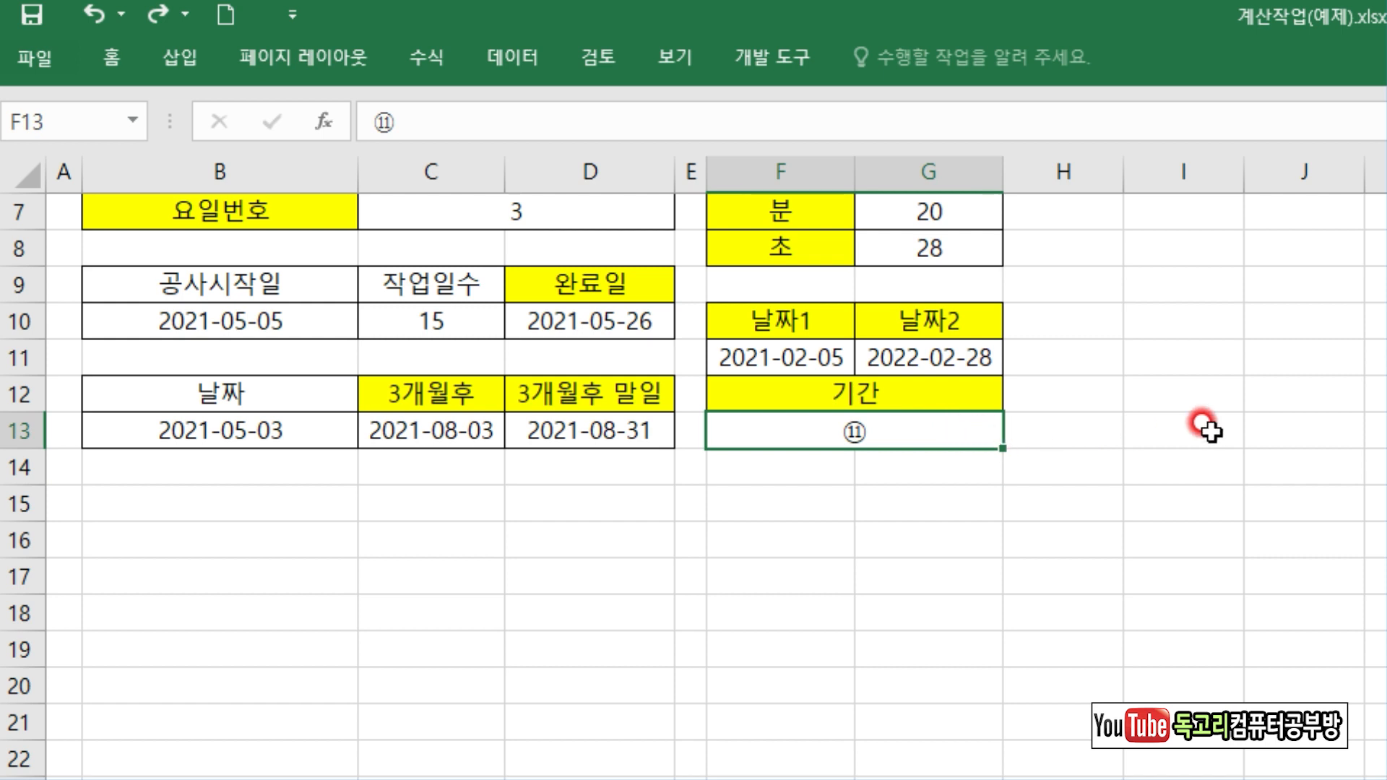
Step: Enter the formula =DAYS(G11,F11) in the 기간 cell F13 to calculate the number of days between the two dates
{"action": "type", "text": "="}
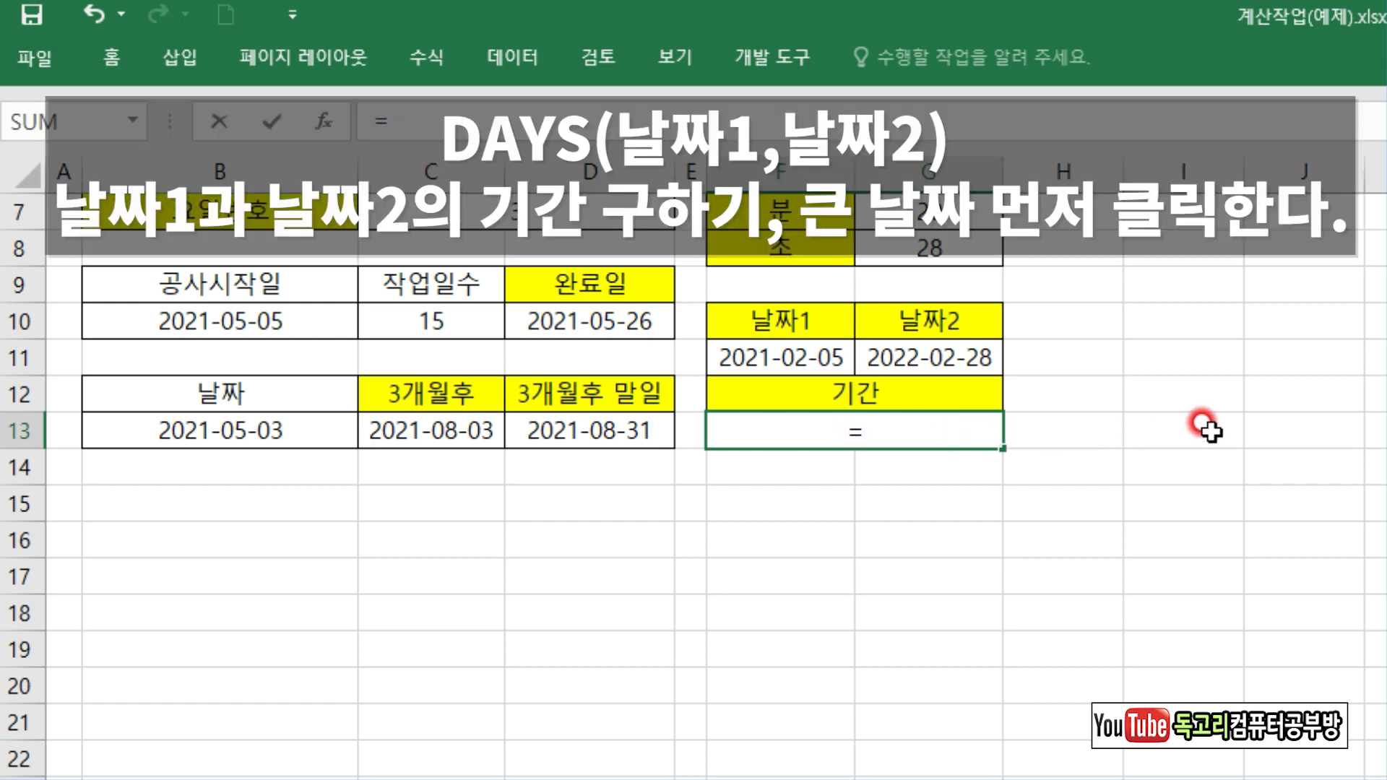
{"action": "type", "text": "DA"}
{"action": "key", "text": "Down"}
{"action": "key", "text": "Down"}
{"action": "key", "text": "Down"}
{"action": "key", "text": "Down"}
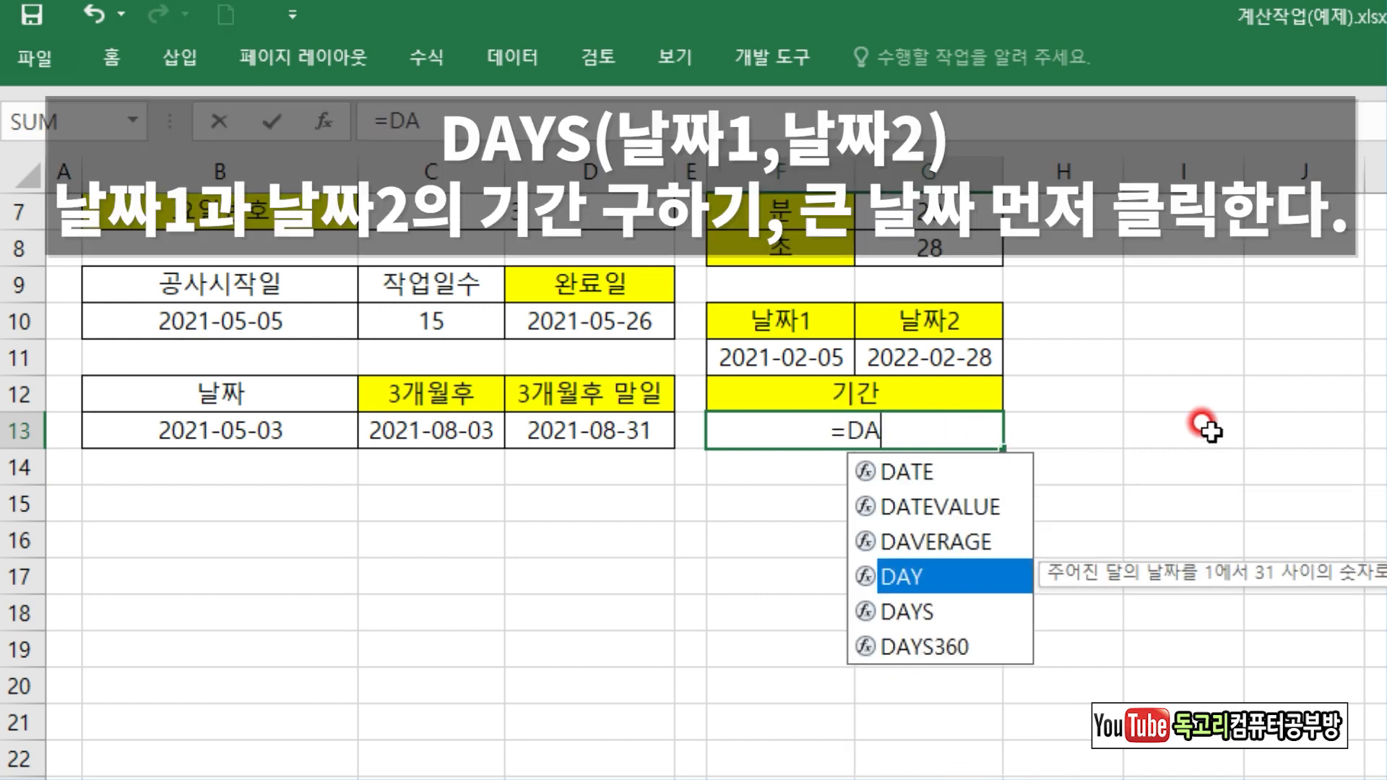
{"action": "key", "text": "Tab"}
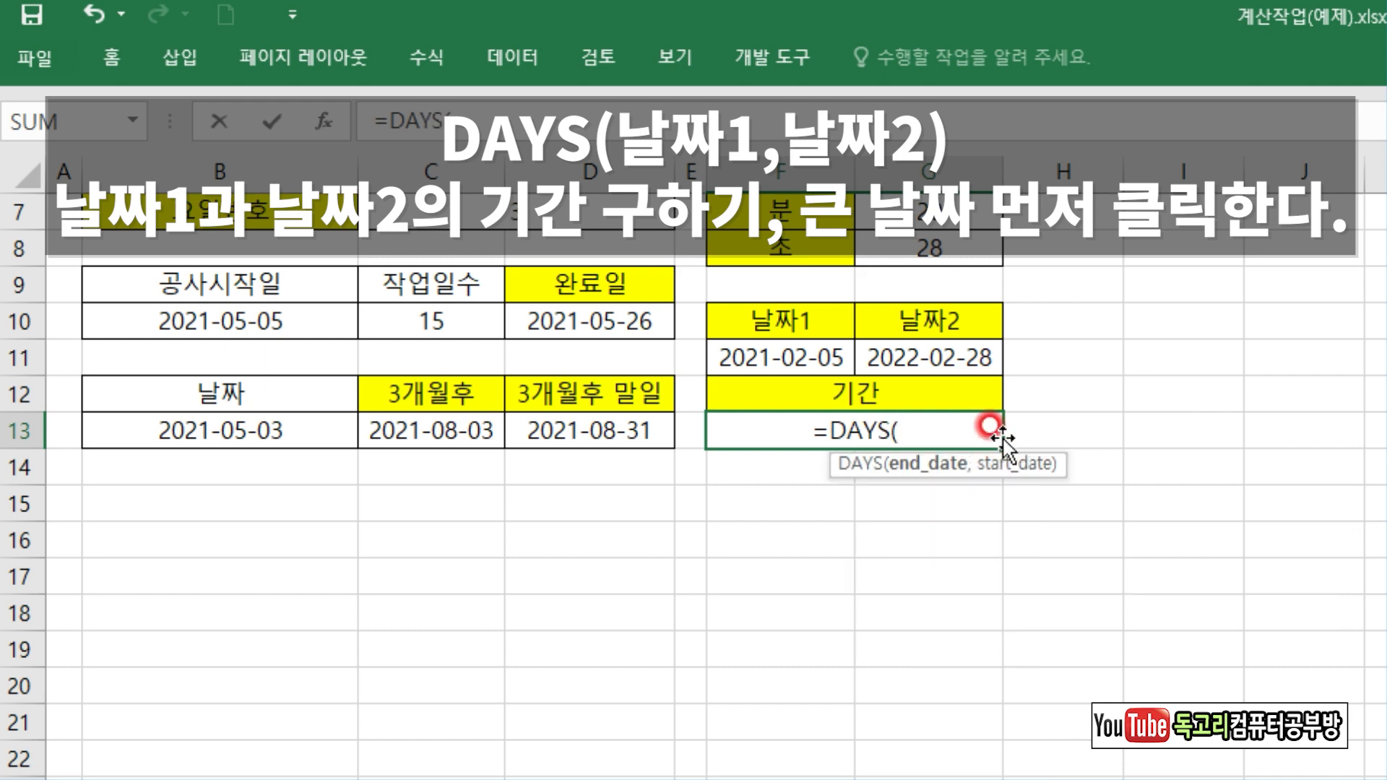
{"action": "left_click", "coordinate": [942, 358]}
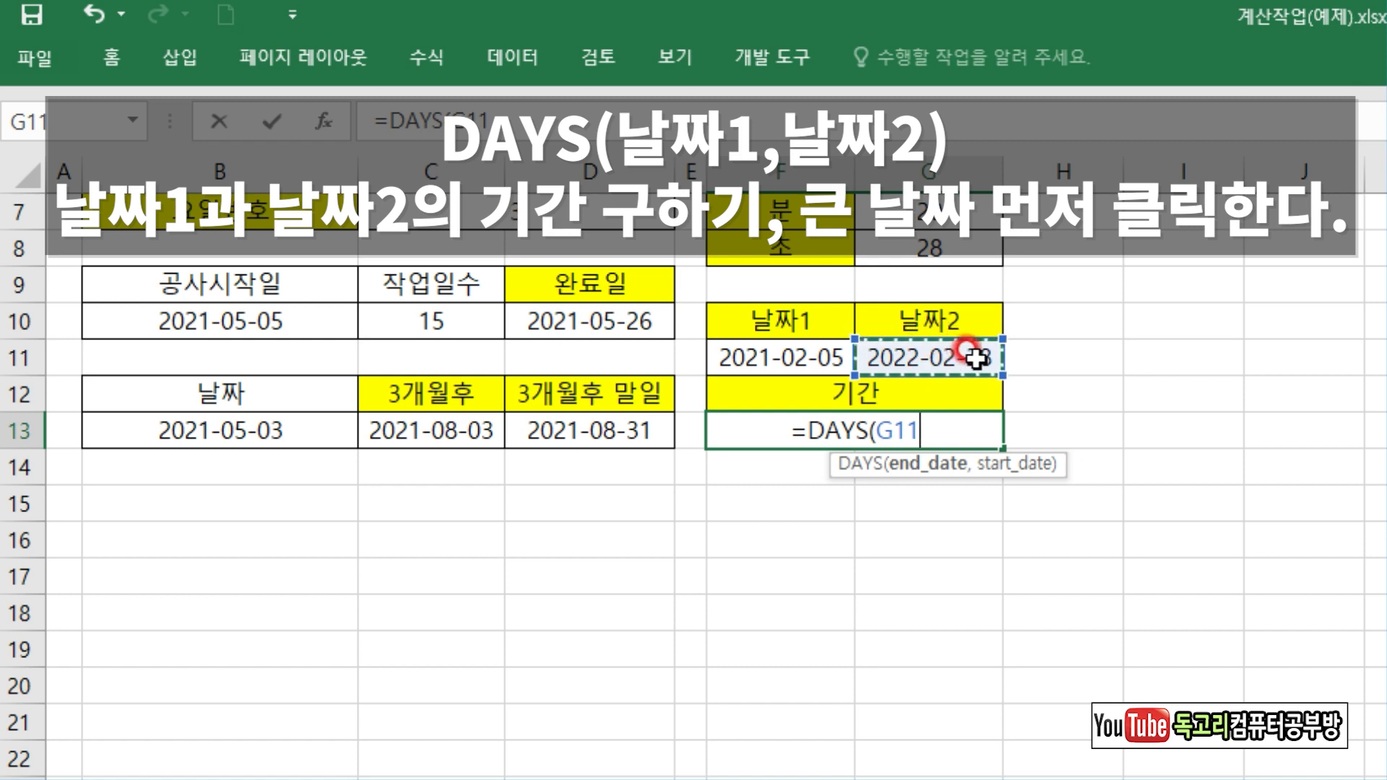
{"action": "type", "text": ","}
{"action": "left_click", "coordinate": [816, 357]}
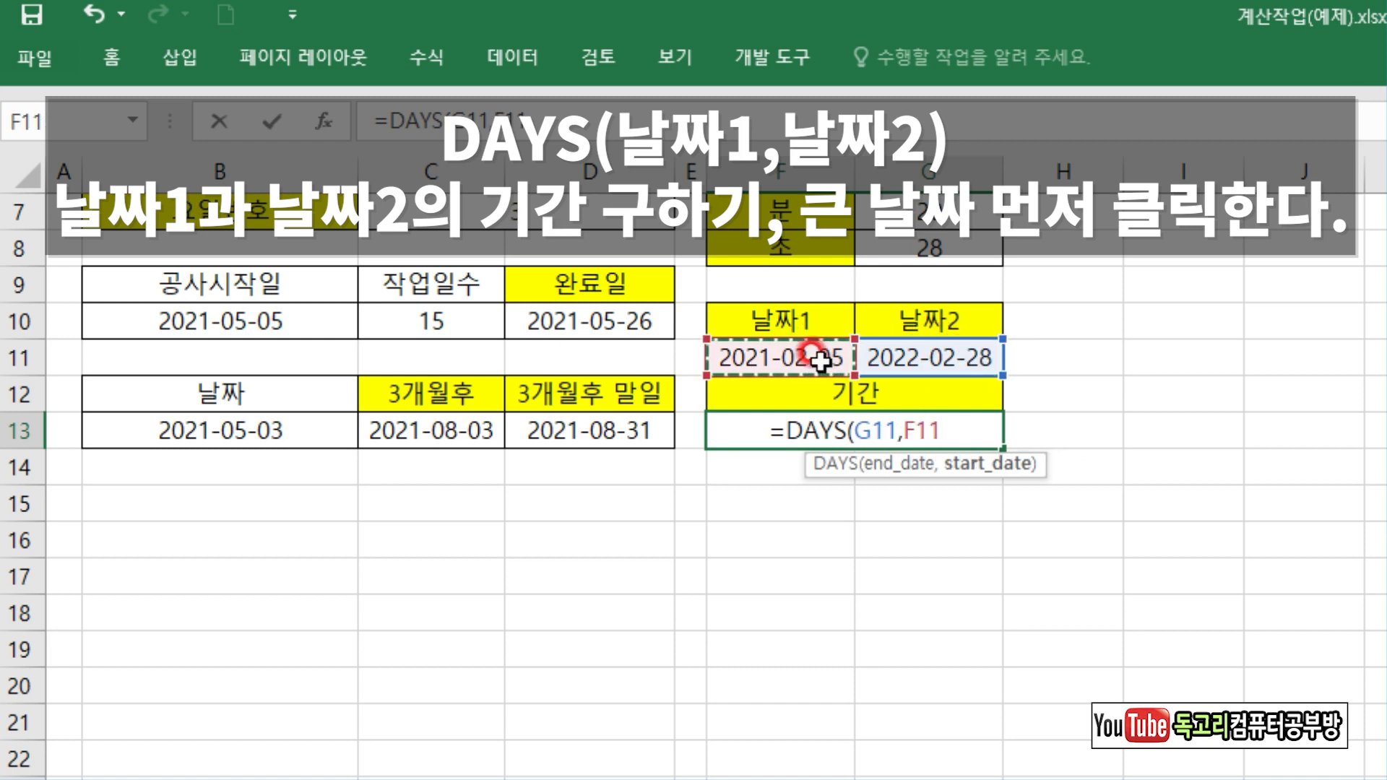
{"action": "type", "text": ")"}
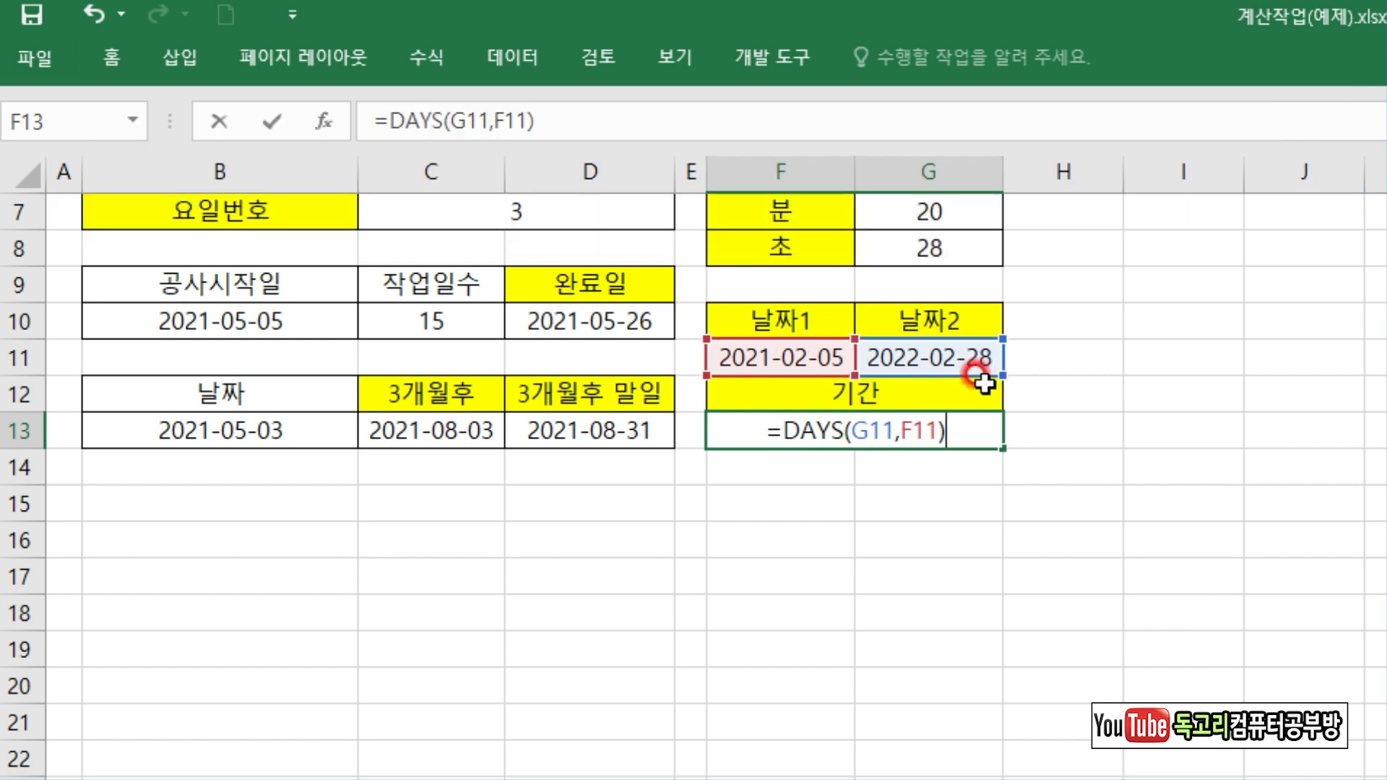
{"action": "key", "text": "Return"}
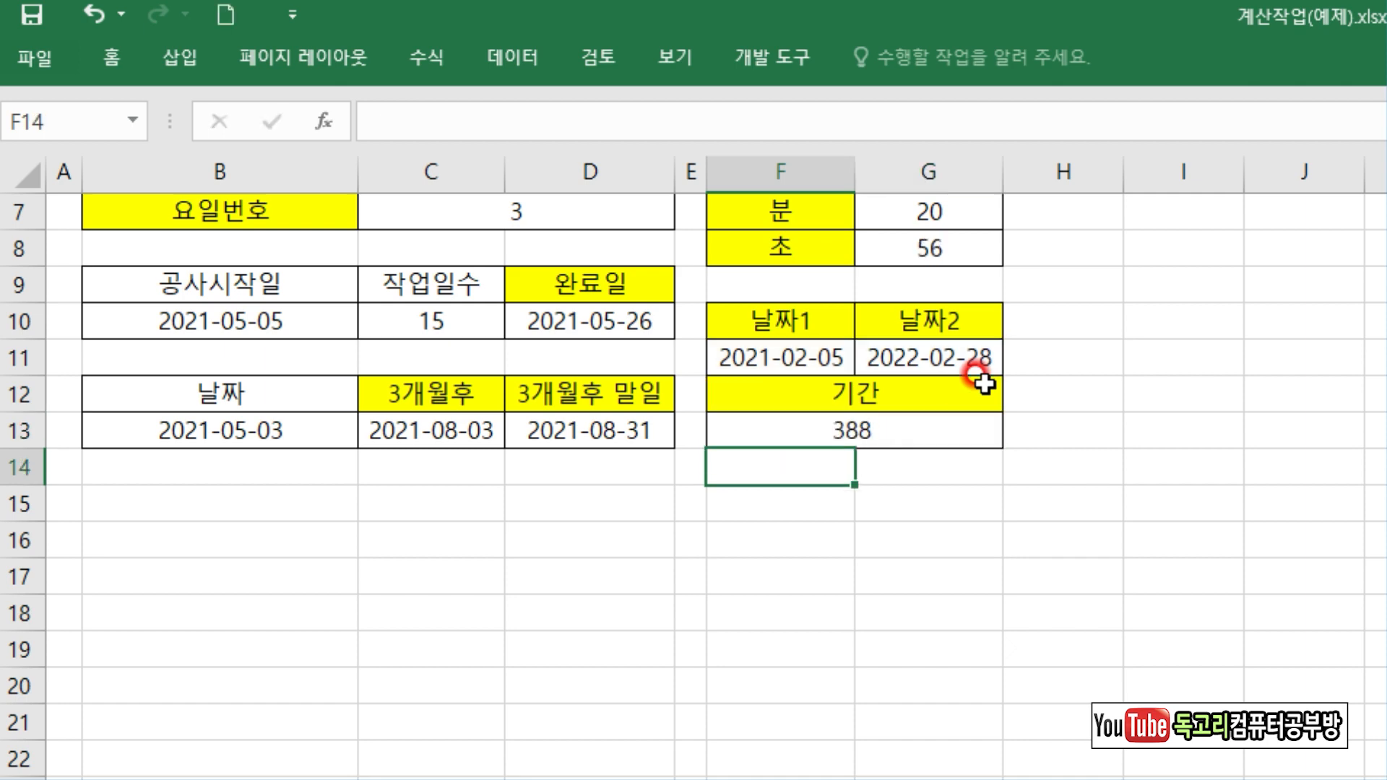
Step: Switch to the exercise PDF's 다. 논리 함수 section and draw stars beside the IF function entry
{"action": "left_click", "coordinate": [930, 463]}
{"action": "scroll", "coordinate": [1069, 499], "scroll_direction": "up", "scroll_amount": 2}
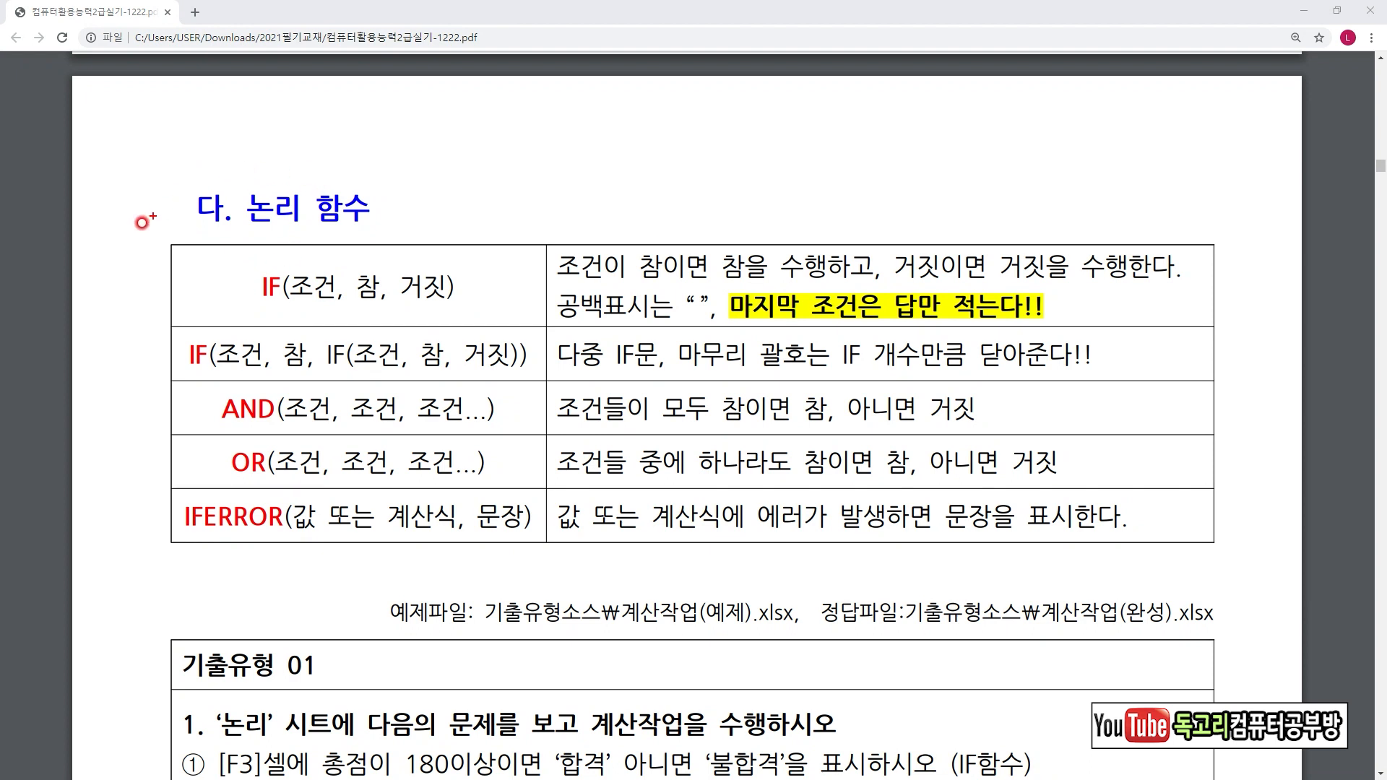
{"action": "mouse_move", "coordinate": [110, 239]}
{"action": "left_mouse_down"}
{"action": "mouse_move", "coordinate": [116, 291]}
{"action": "mouse_move", "coordinate": [177, 239]}
{"action": "mouse_move", "coordinate": [209, 252]}
{"action": "mouse_move", "coordinate": [153, 251]}
{"action": "mouse_move", "coordinate": [134, 312]}
{"action": "mouse_move", "coordinate": [173, 286]}
{"action": "mouse_move", "coordinate": [137, 325]}
{"action": "mouse_move", "coordinate": [128, 315]}
{"action": "left_mouse_up"}
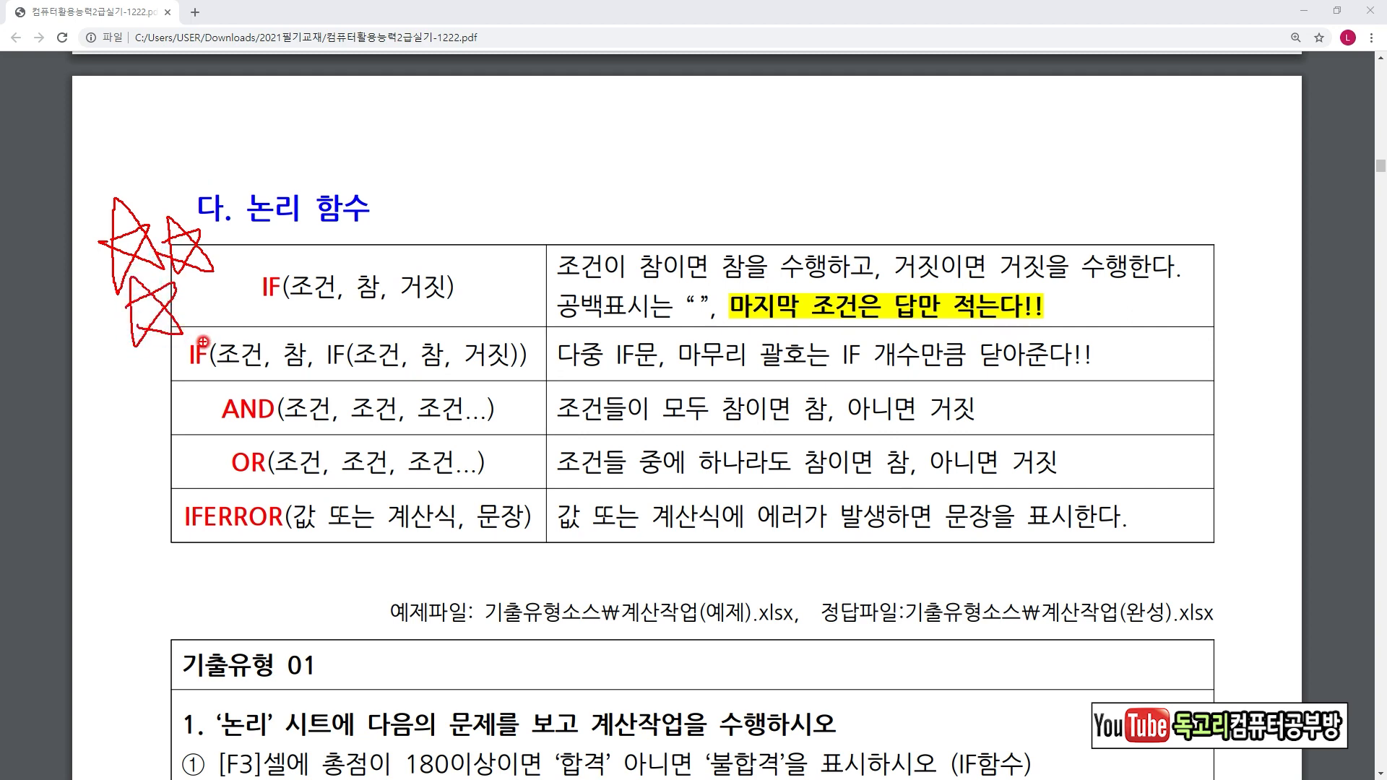
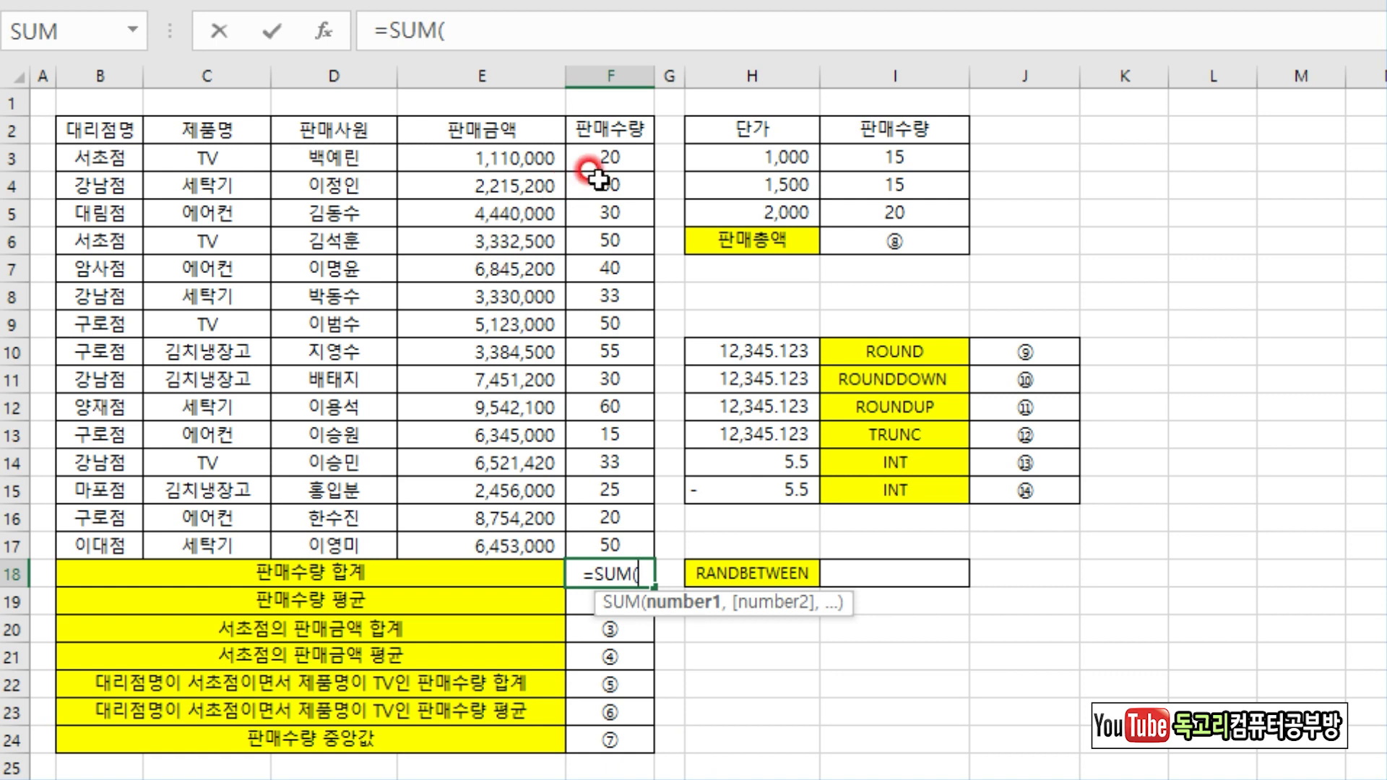
Step: Complete the formula =SUM(F3:F17) in cell F18 to total the 판매수량 column
{"action": "left_click_drag", "start_coordinate": [605, 158], "coordinate": [641, 538]}
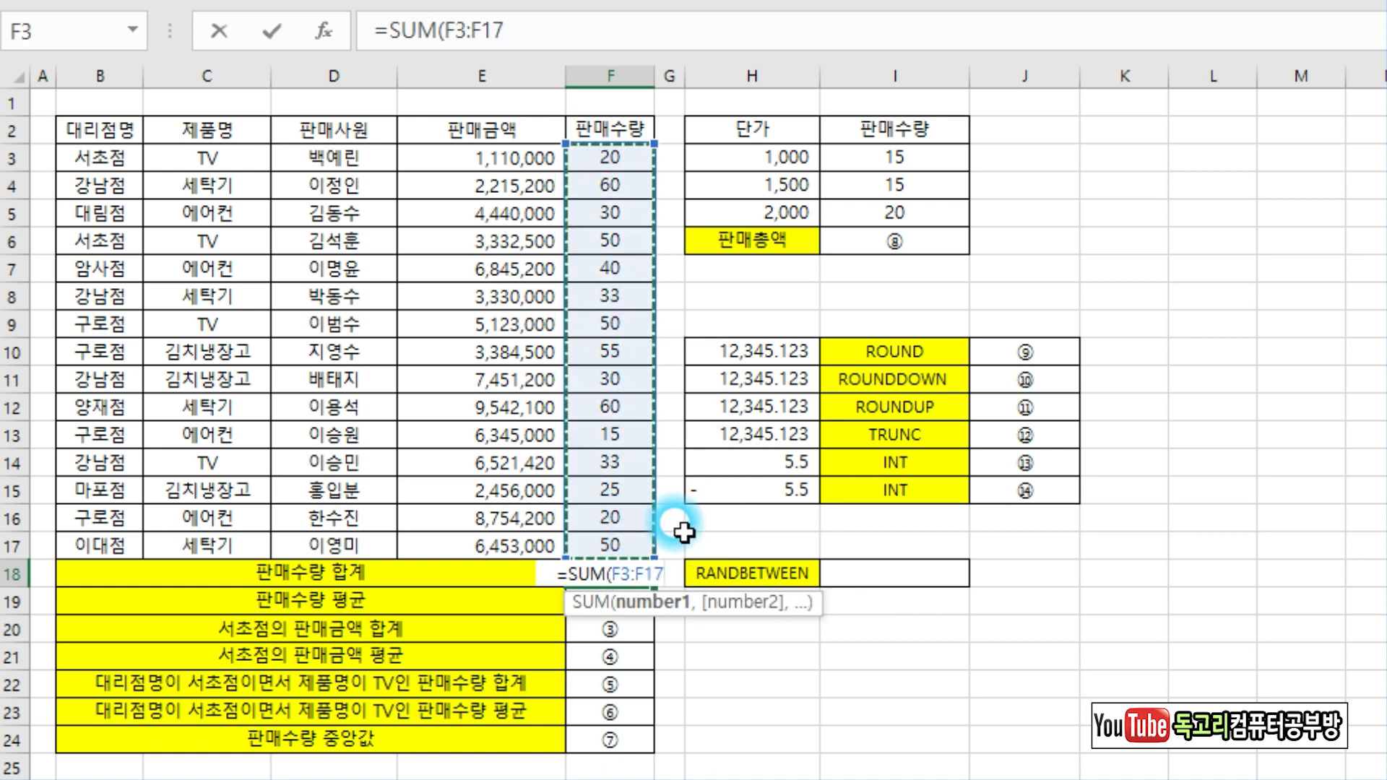
{"action": "type", "text": ")"}
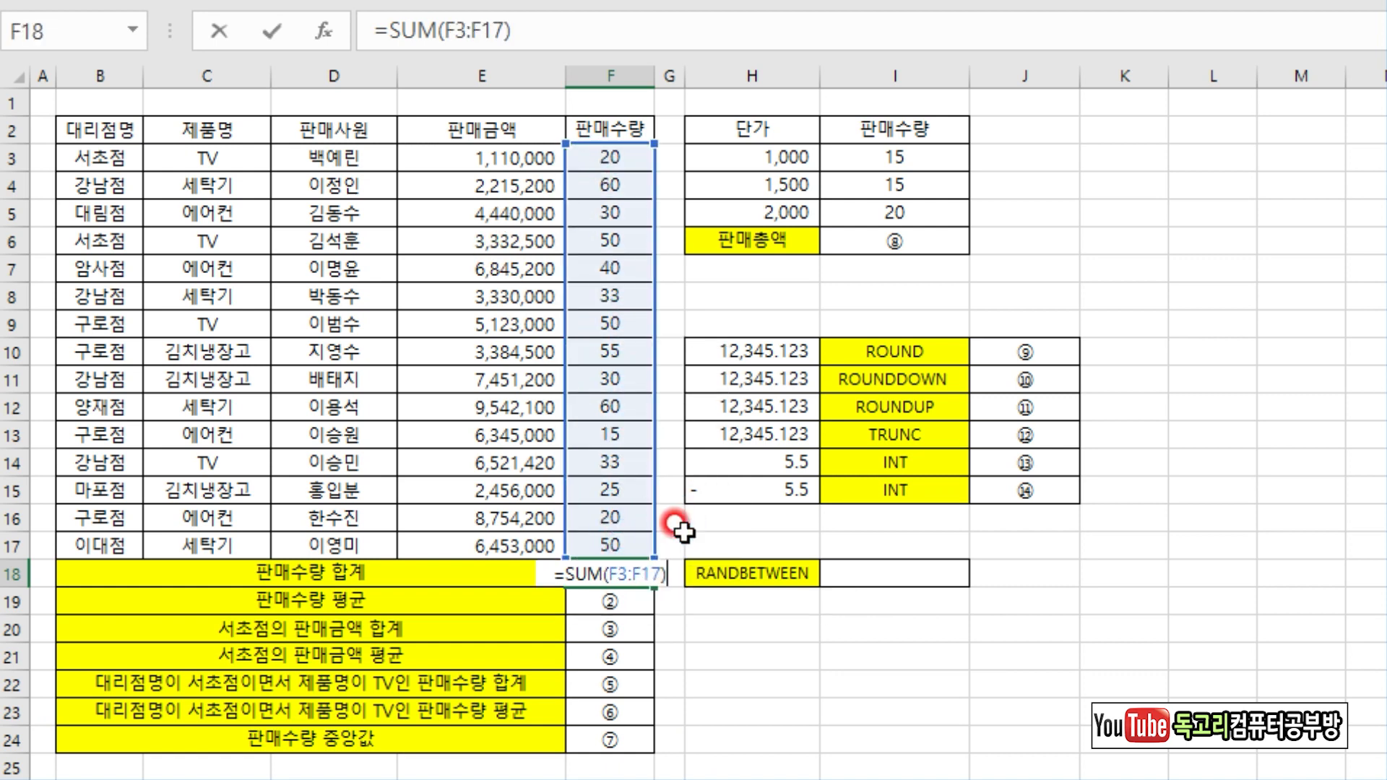
{"action": "key", "text": "Return"}
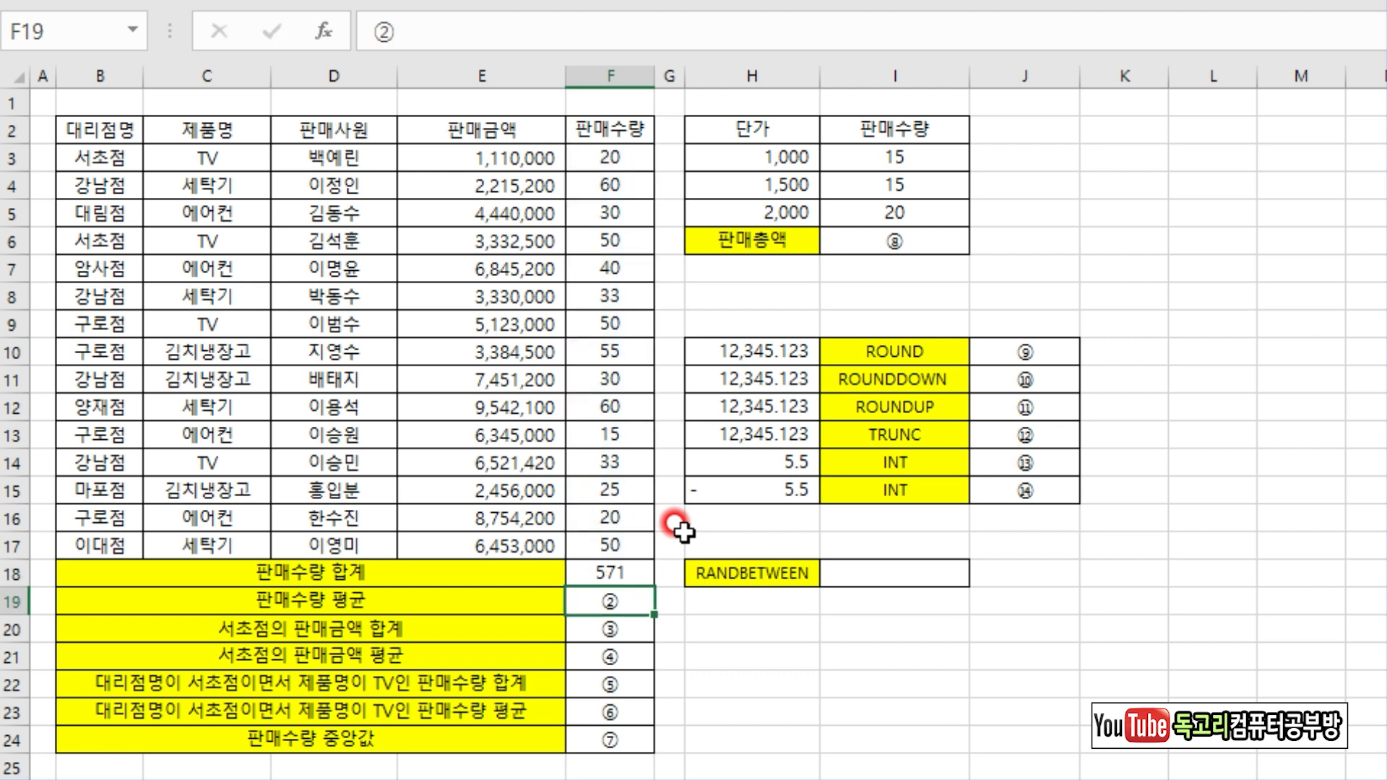
Step: Enter the formula =AVERAGE(F3:F17) in cell F19 to average the 판매수량 column
{"action": "type", "text": "=AV"}
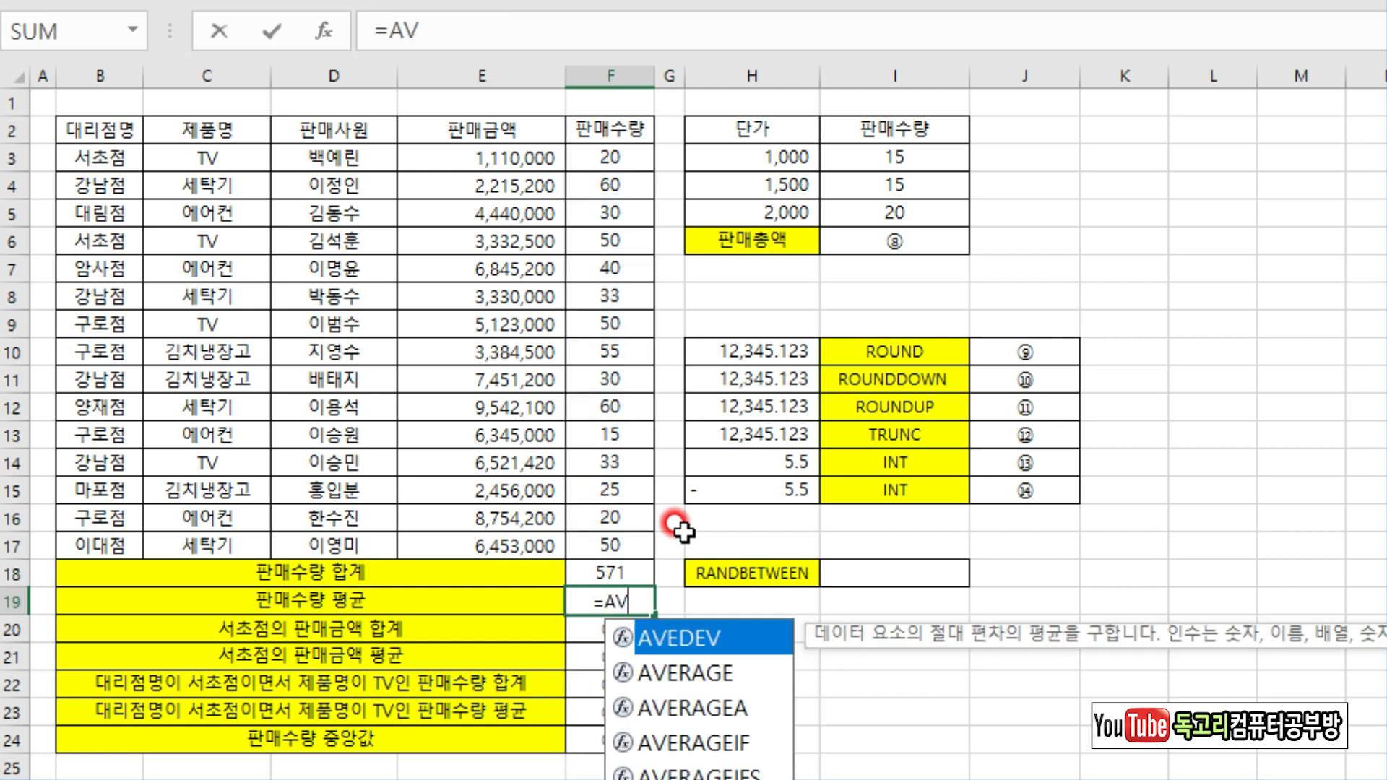
{"action": "key", "text": "Down"}
{"action": "key", "text": "Tab"}
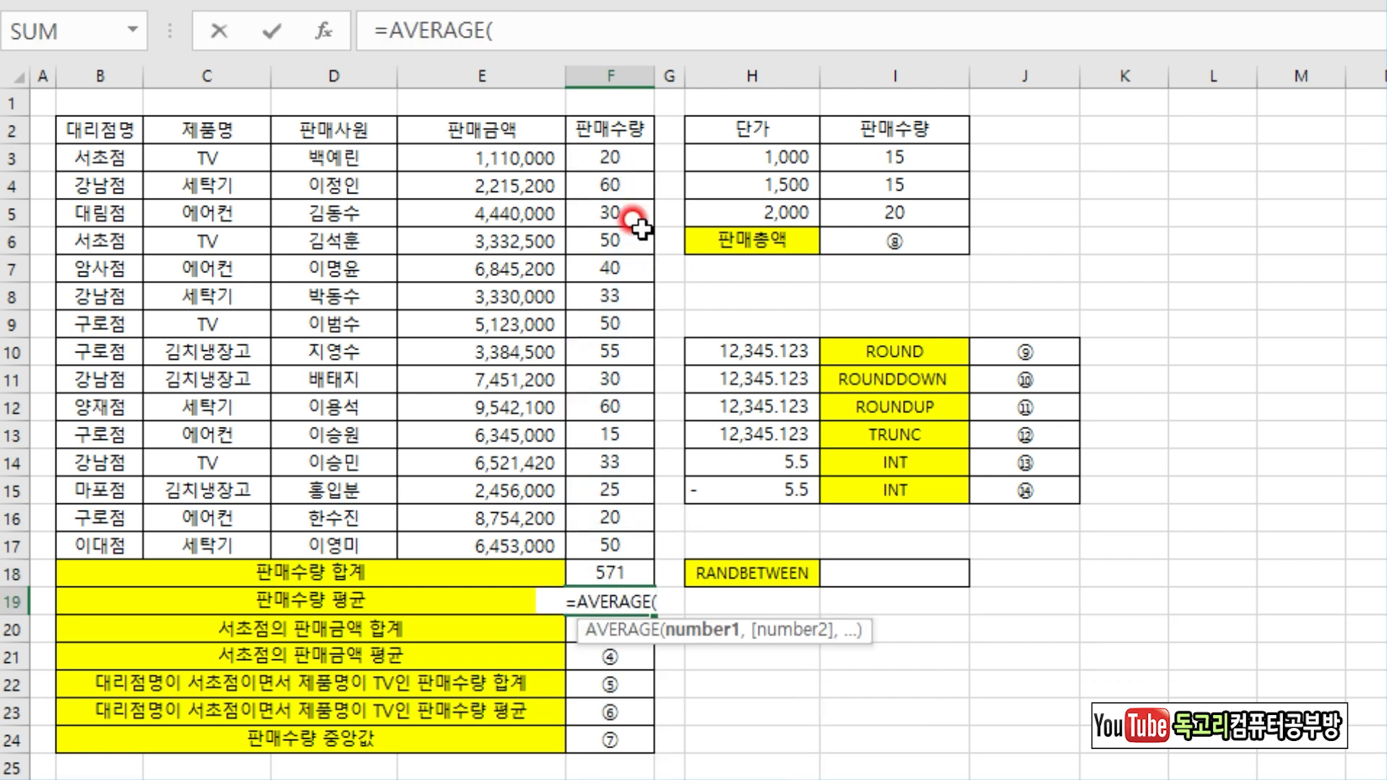
{"action": "left_click_drag", "start_coordinate": [635, 155], "coordinate": [636, 537]}
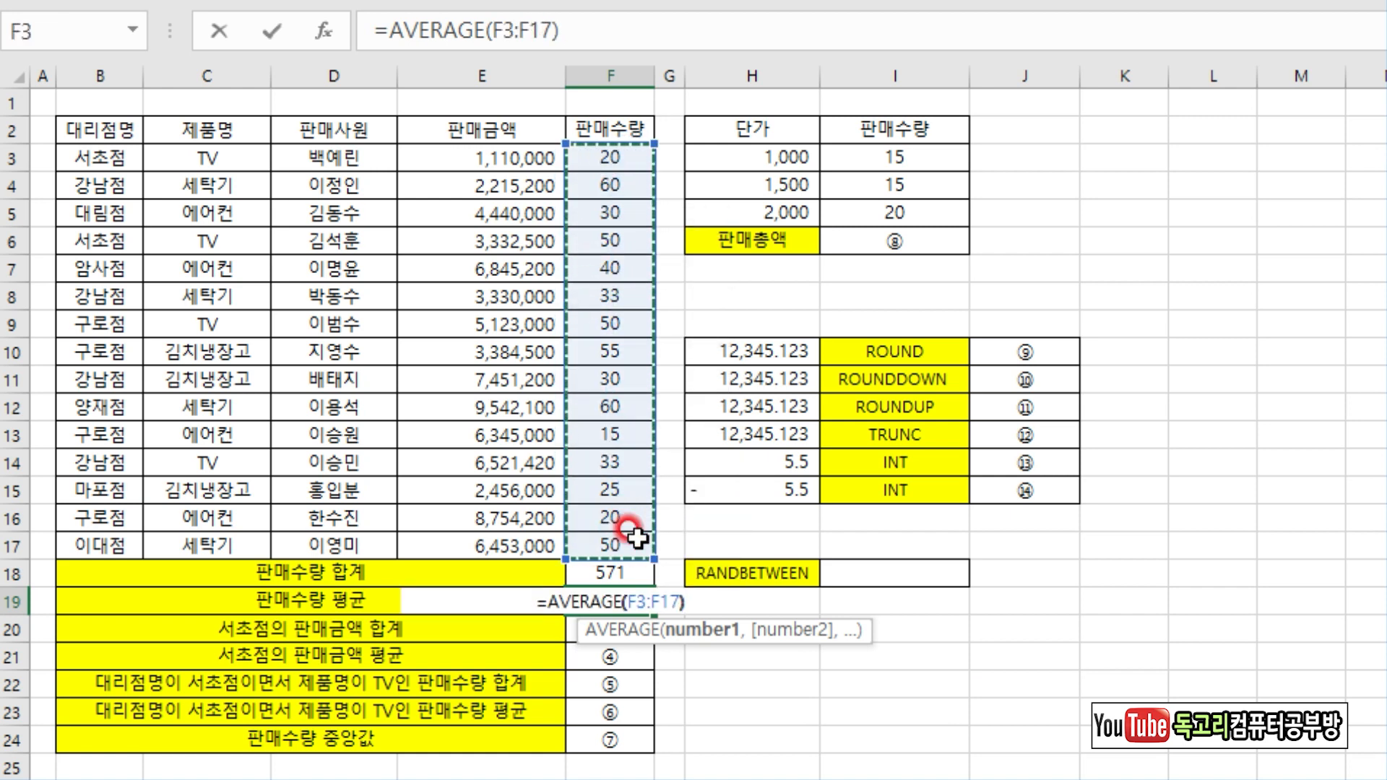
{"action": "type", "text": ")"}
{"action": "key", "text": "Return"}
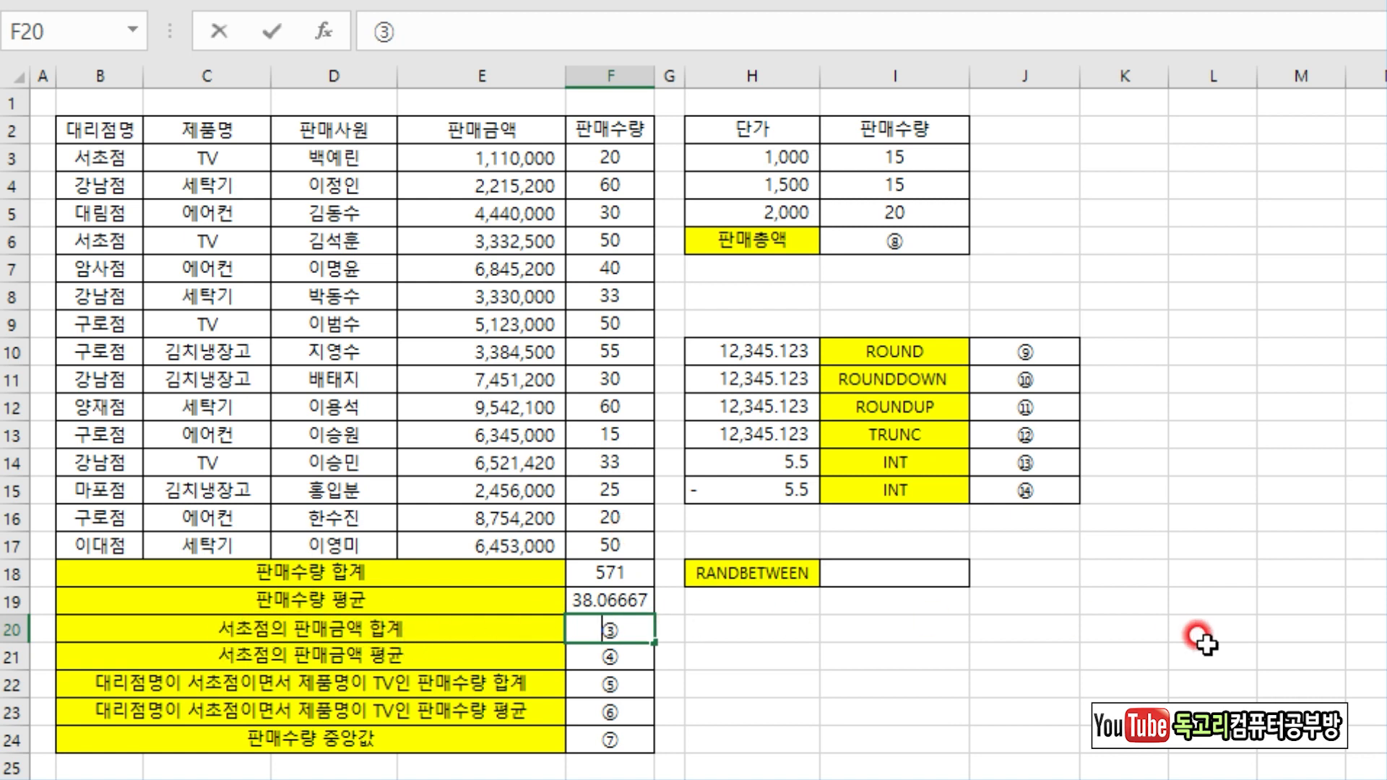
Step: Build a SUMIF formula in cell F20 through the function arguments dialog, with range B3:B17, criteria "서초점" and sum range E3:E17
{"action": "type", "text": "=SU"}
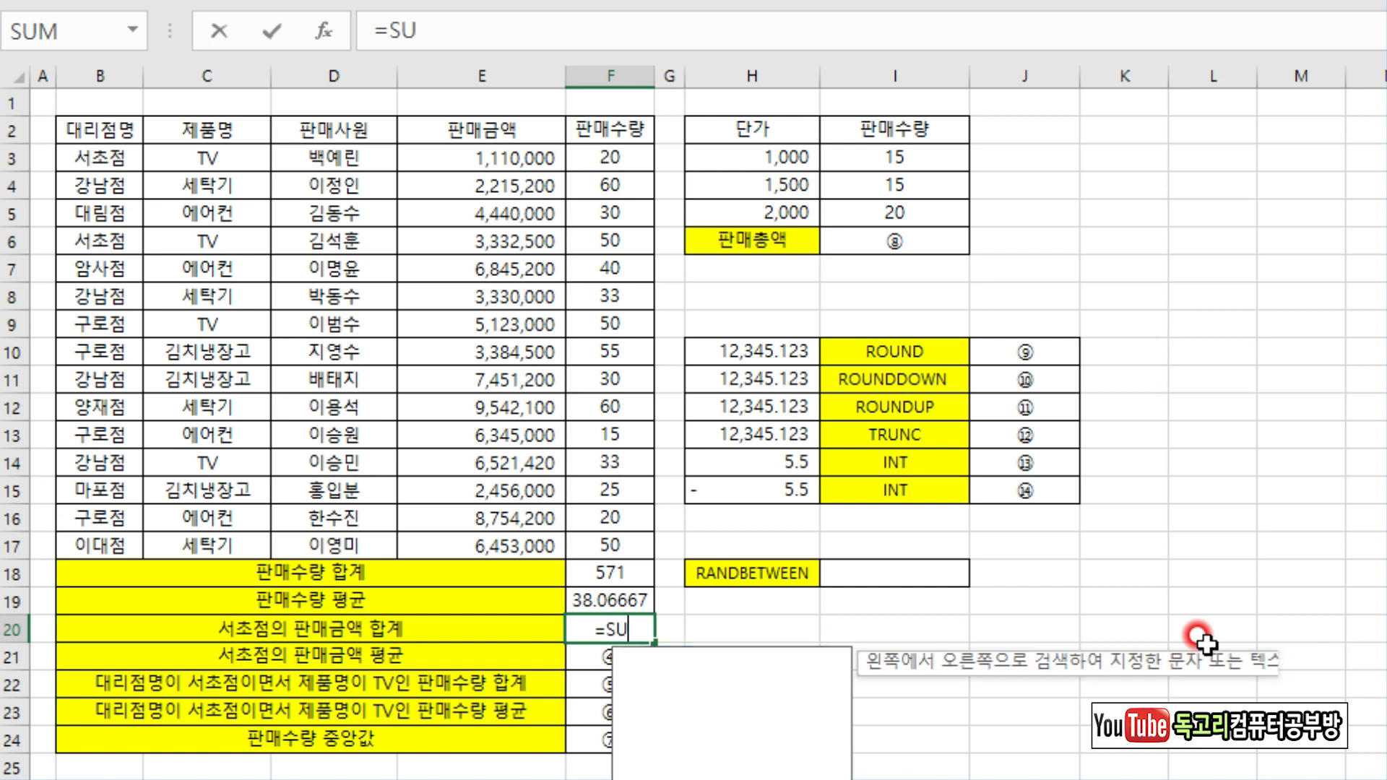
{"action": "type", "text": "MIF"}
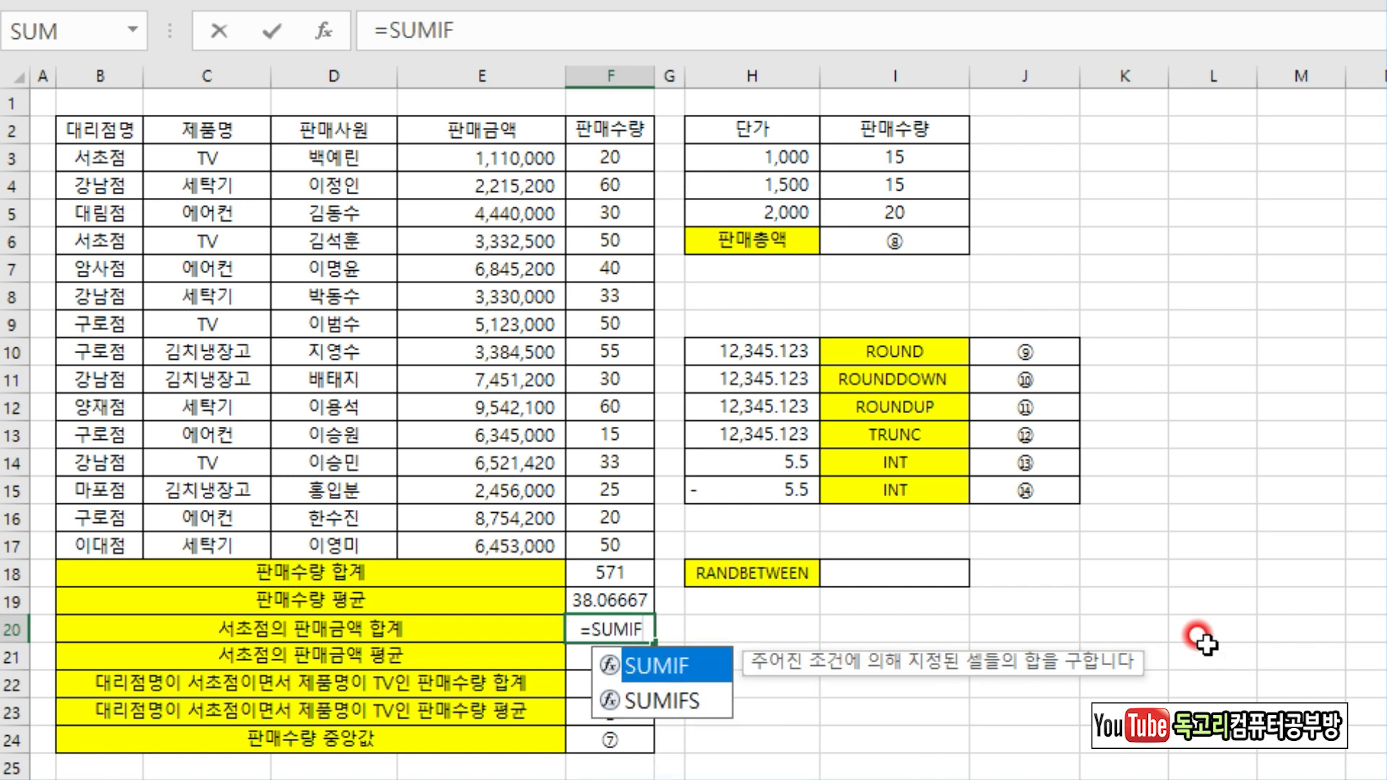
{"action": "type", "text": "("}
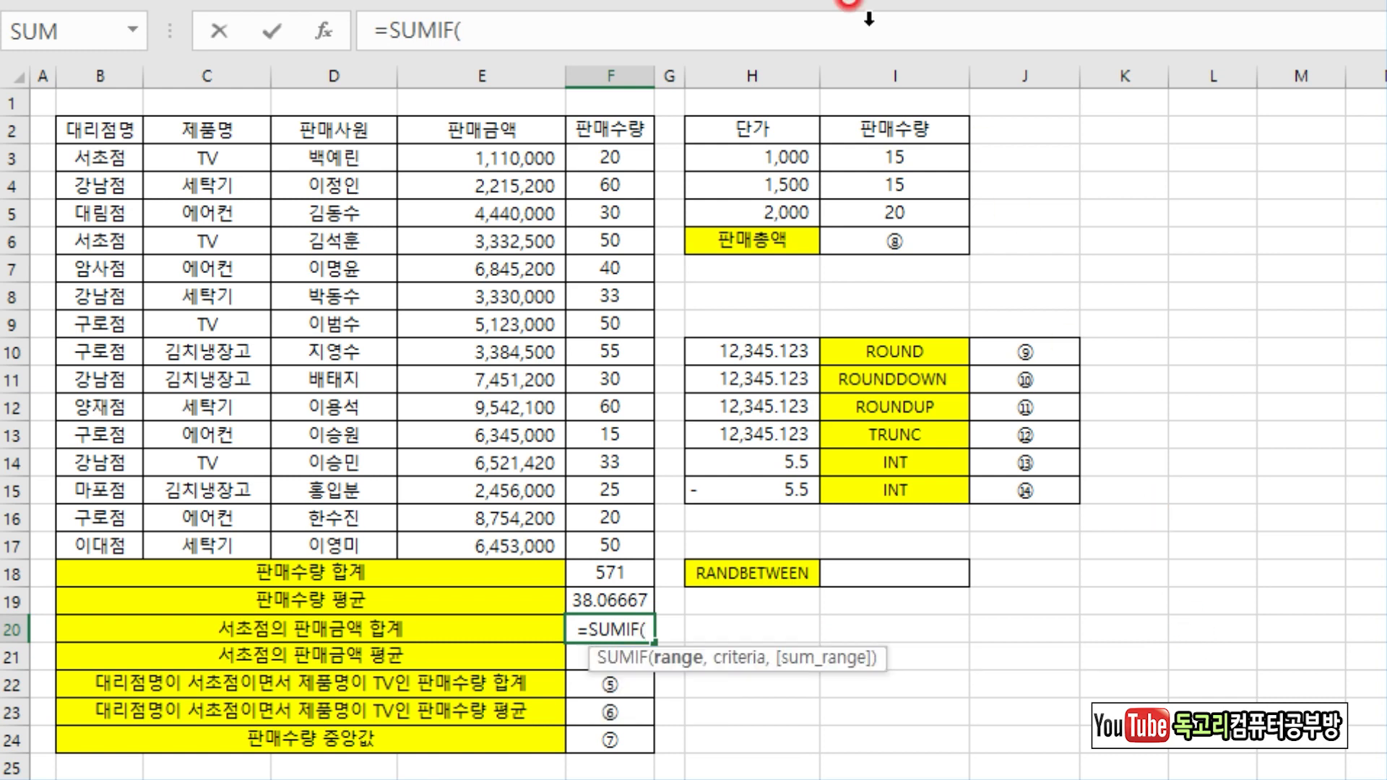
{"action": "left_click", "coordinate": [329, 33]}
{"action": "left_click_drag", "start_coordinate": [1143, 154], "coordinate": [834, 251]}
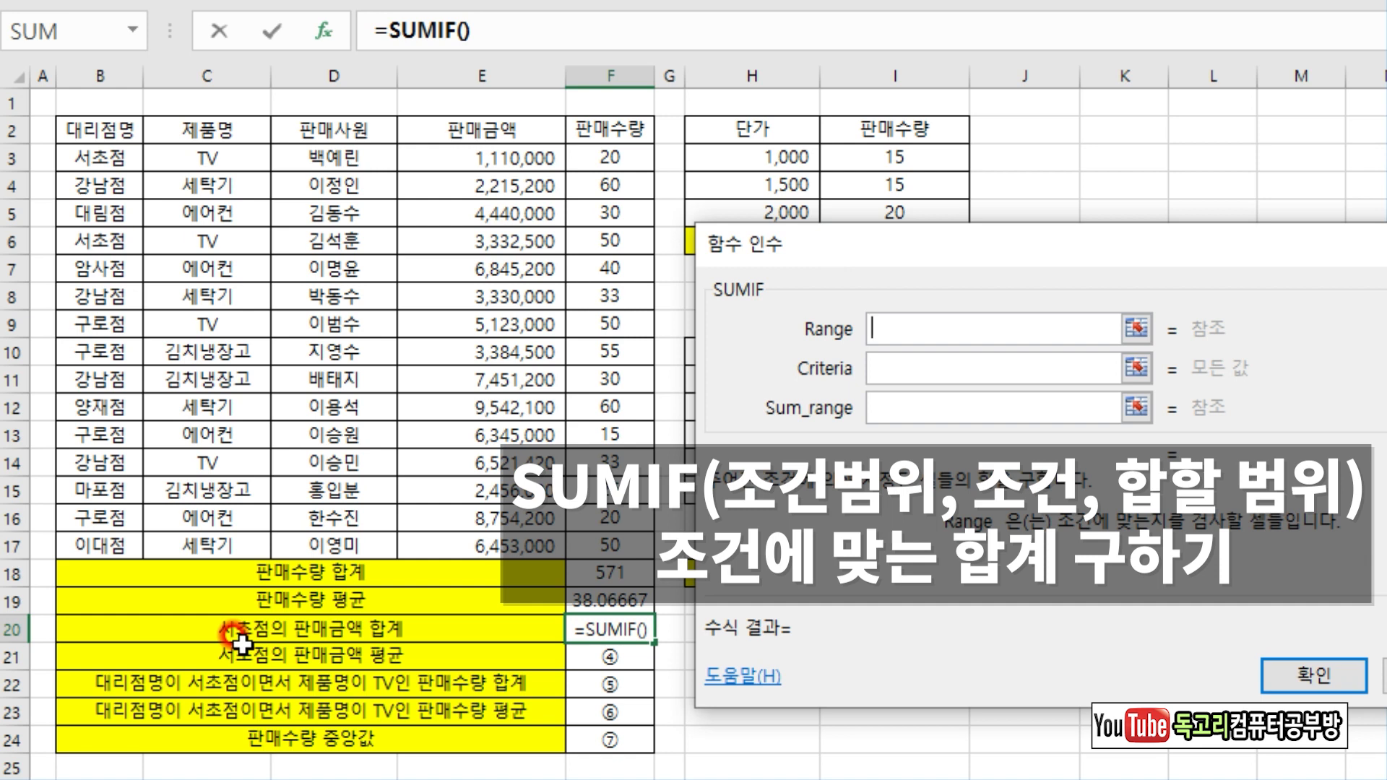
{"action": "left_click_drag", "start_coordinate": [101, 157], "coordinate": [94, 542]}
{"action": "left_click", "coordinate": [876, 348]}
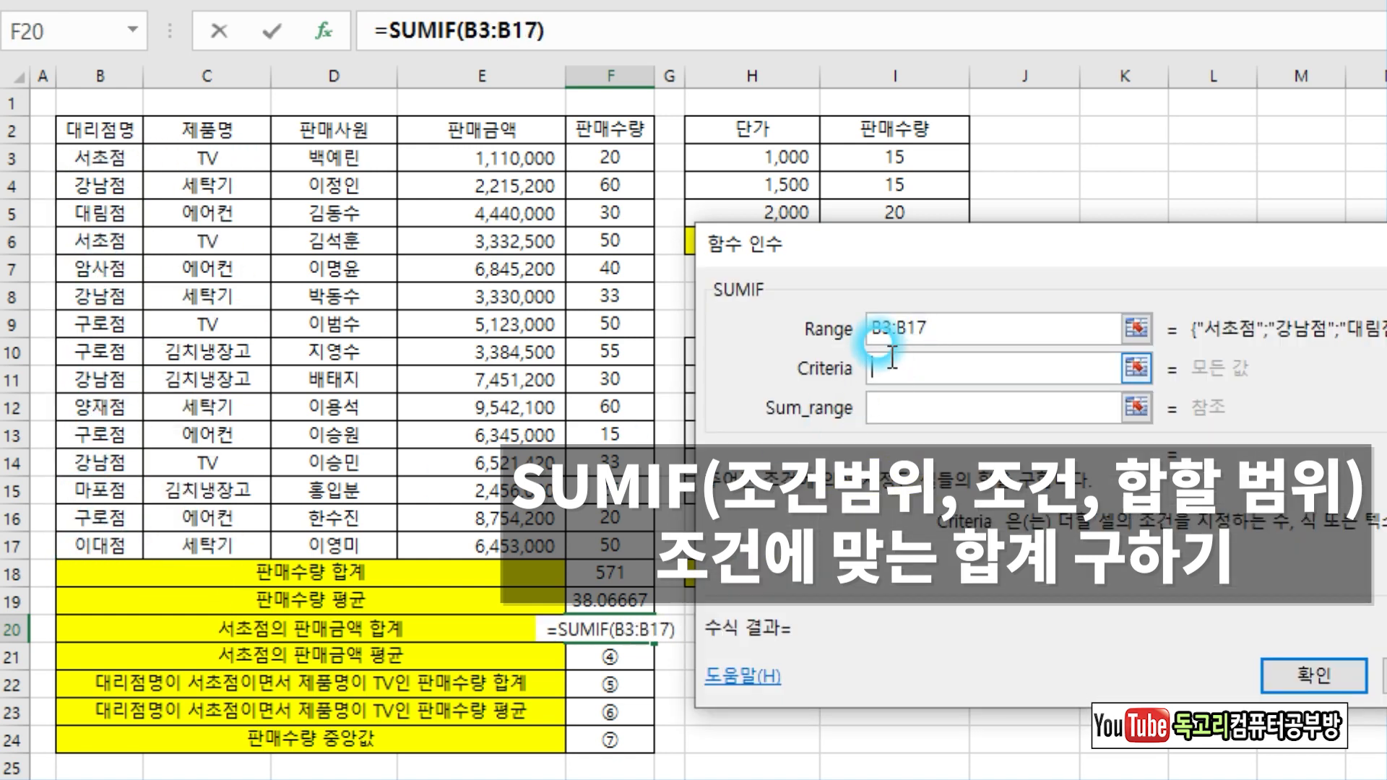
{"action": "type", "text": "서초저"}
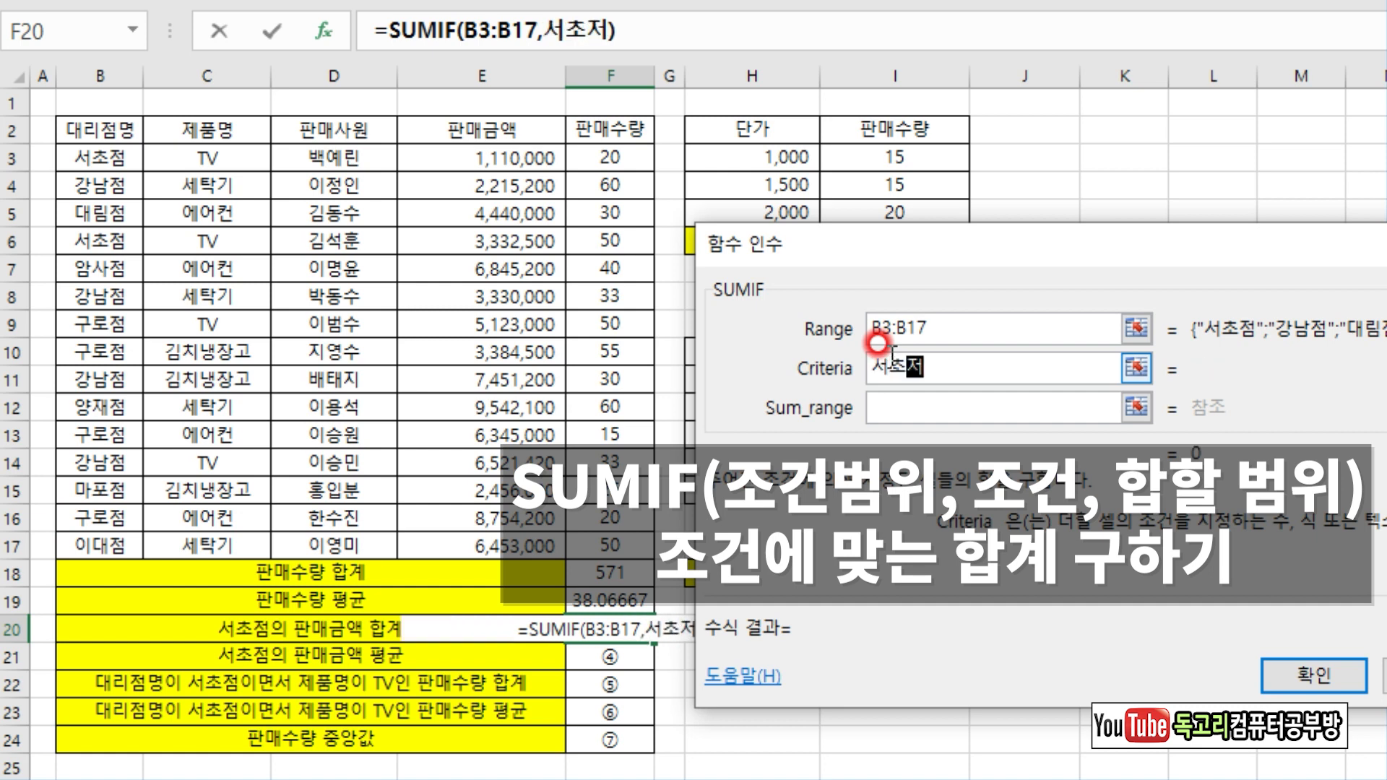
{"action": "key", "text": "Tab"}
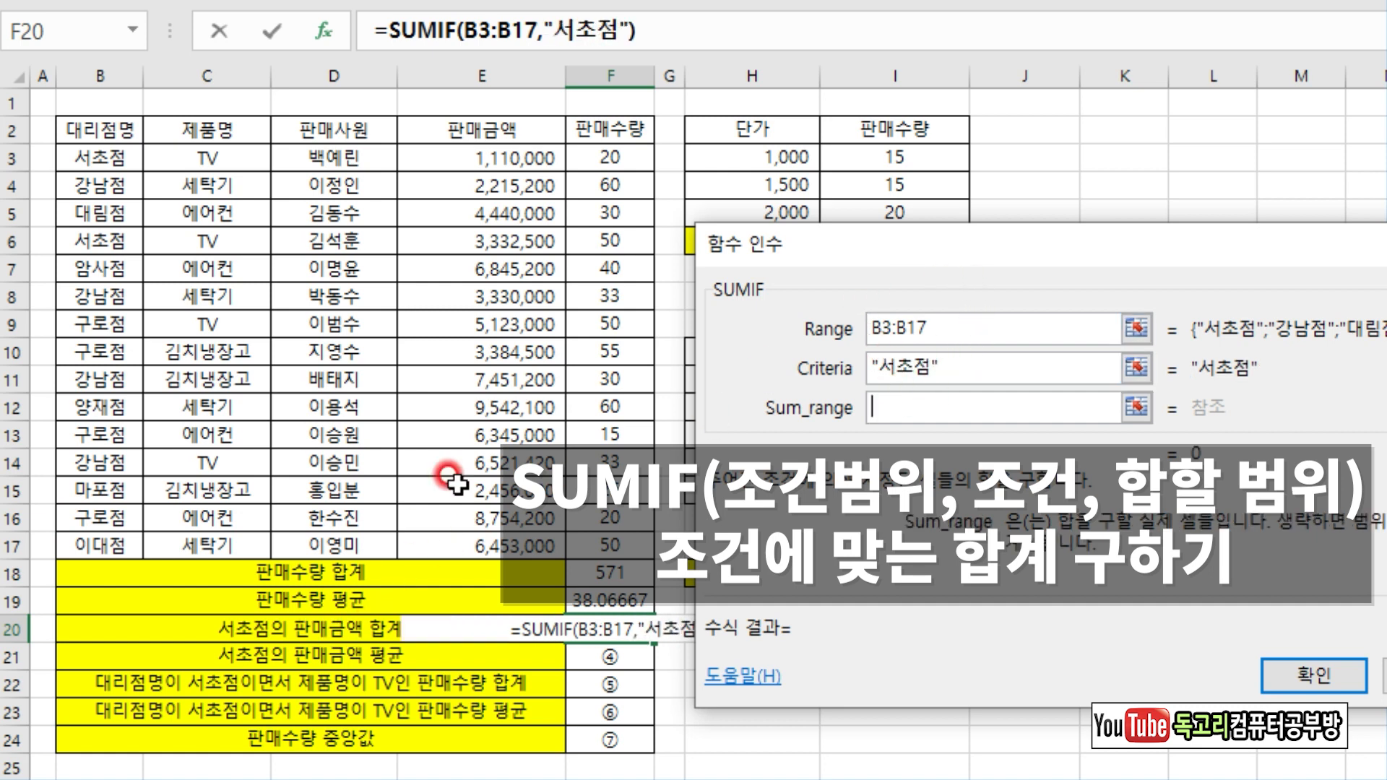
{"action": "left_click_drag", "start_coordinate": [498, 162], "coordinate": [498, 549]}
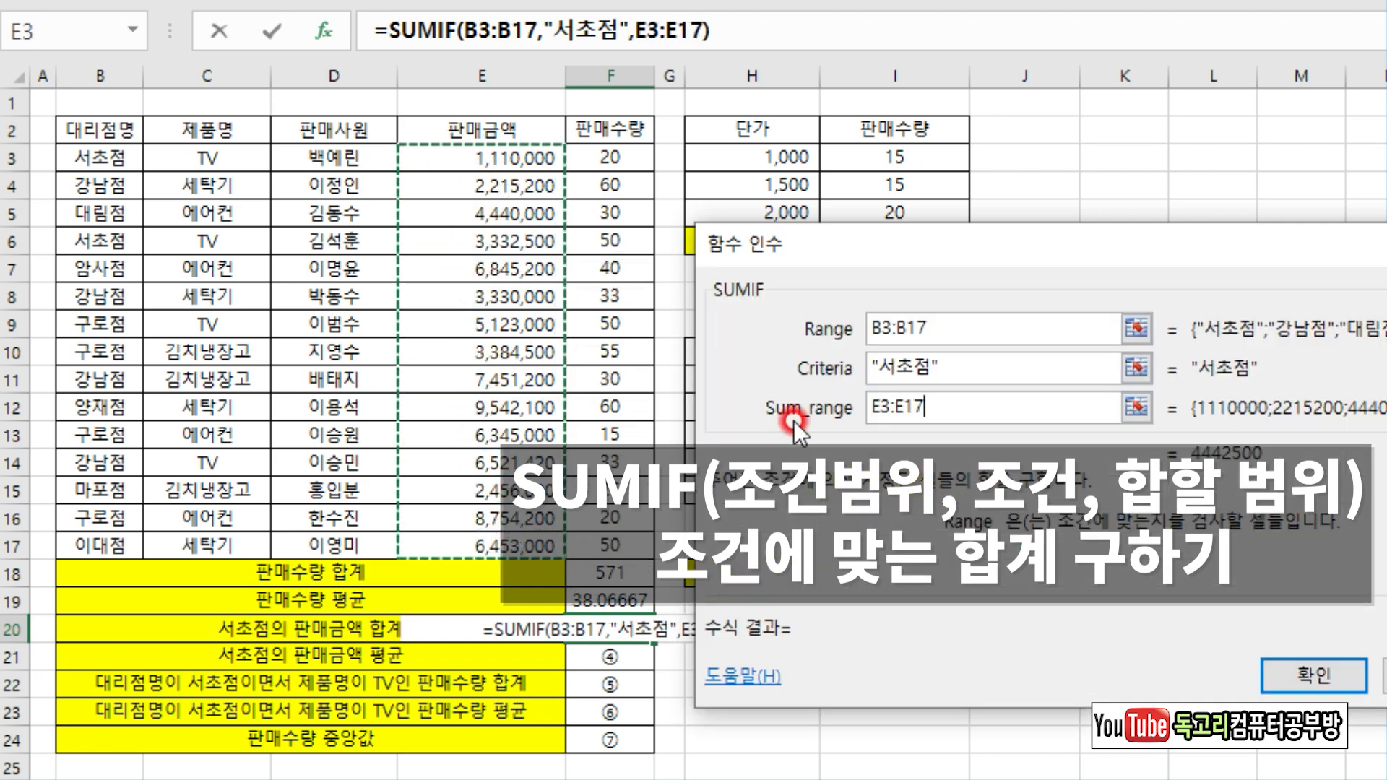
Step: Mark the Range, Criteria and Sum_range arguments by hand and accept the SUMIF formula for F20
{"action": "left_click_drag", "start_coordinate": [946, 323], "coordinate": [977, 302]}
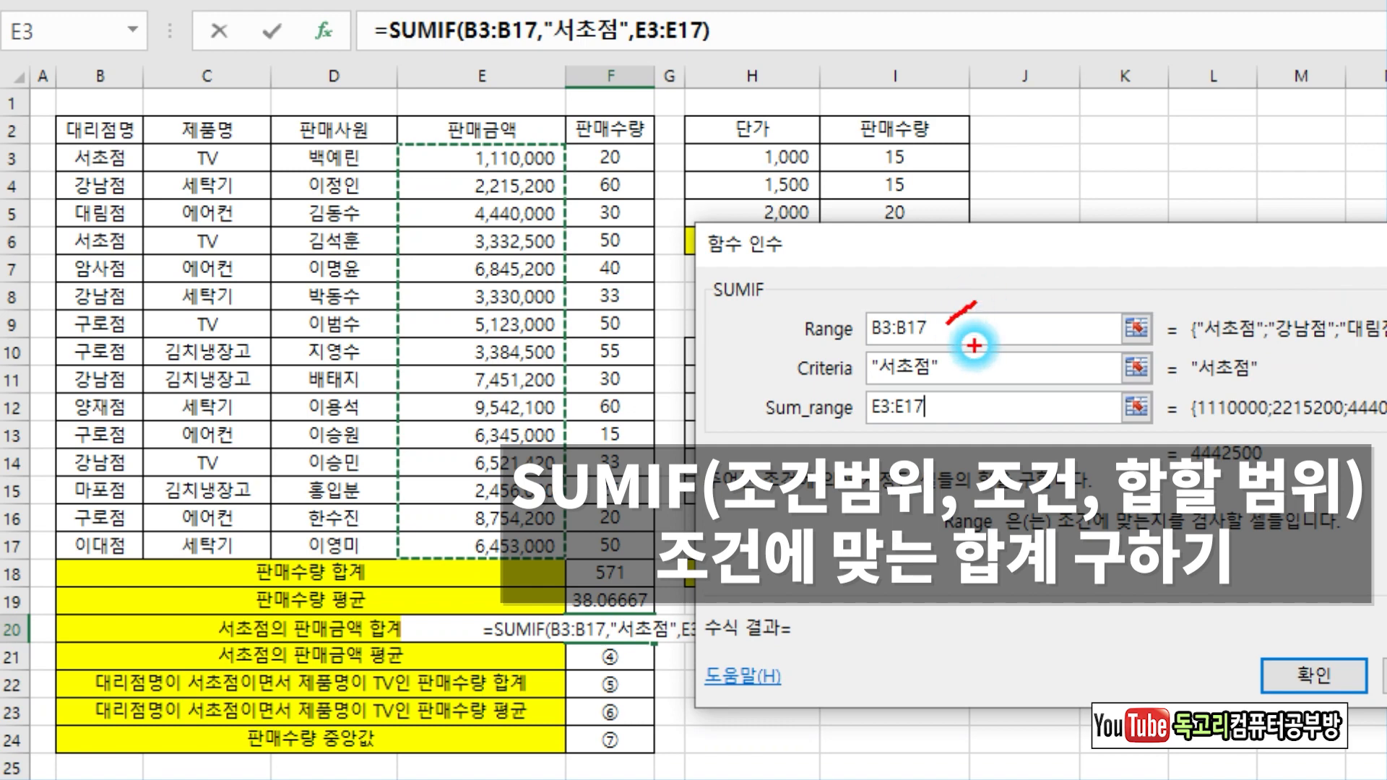
{"action": "left_click_drag", "start_coordinate": [958, 365], "coordinate": [1000, 366]}
{"action": "left_click_drag", "start_coordinate": [949, 410], "coordinate": [982, 461]}
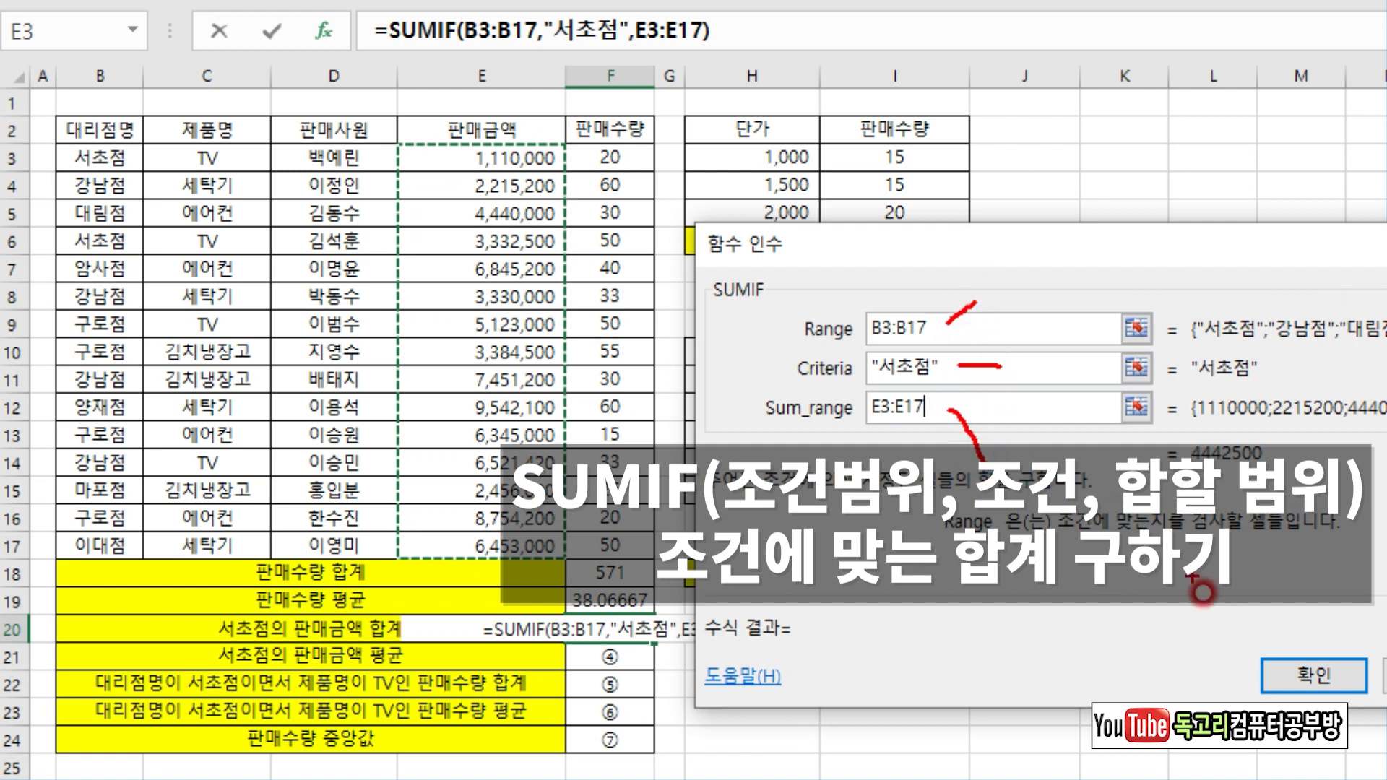
{"action": "left_click_drag", "start_coordinate": [1219, 701], "coordinate": [1331, 699]}
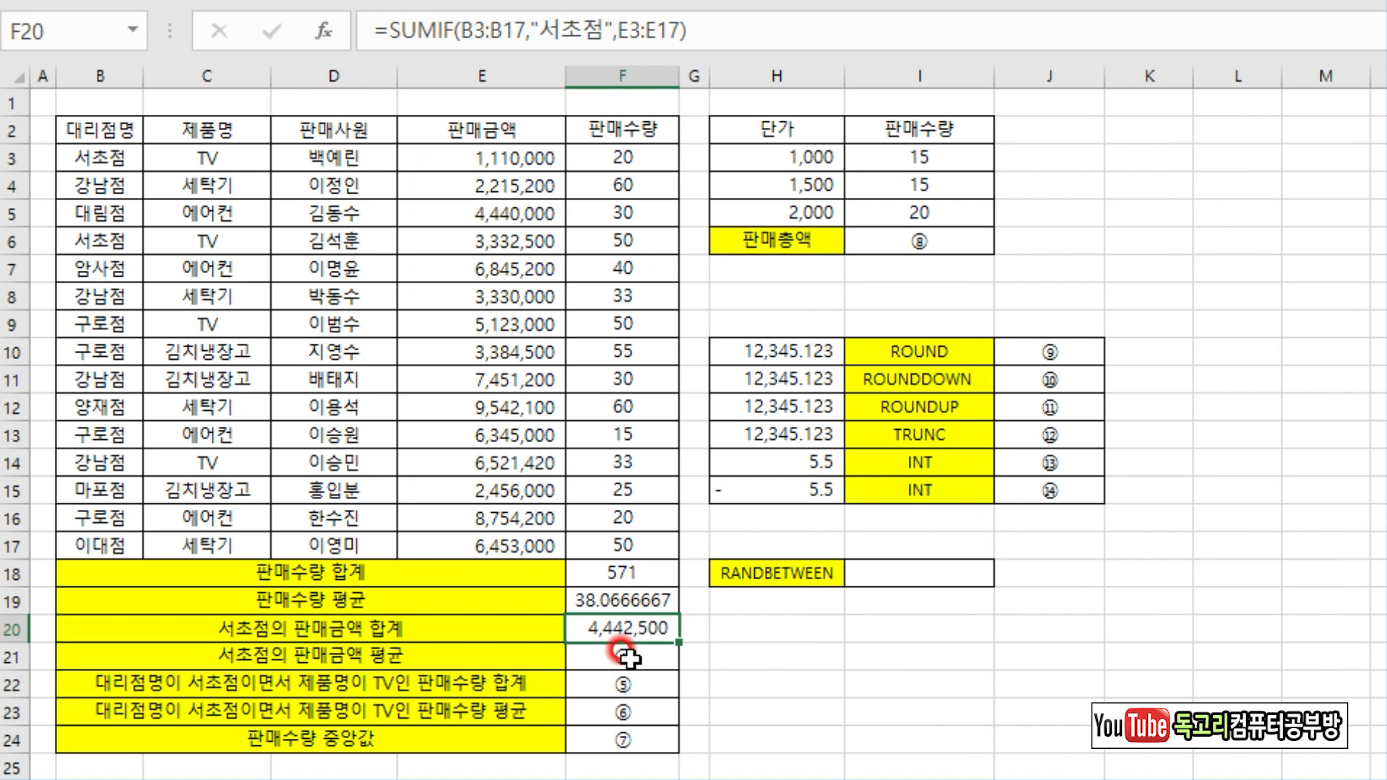
Step: Start an AVERAGEIF formula in cell F21 and open its function arguments dialog
{"action": "left_click", "coordinate": [624, 655]}
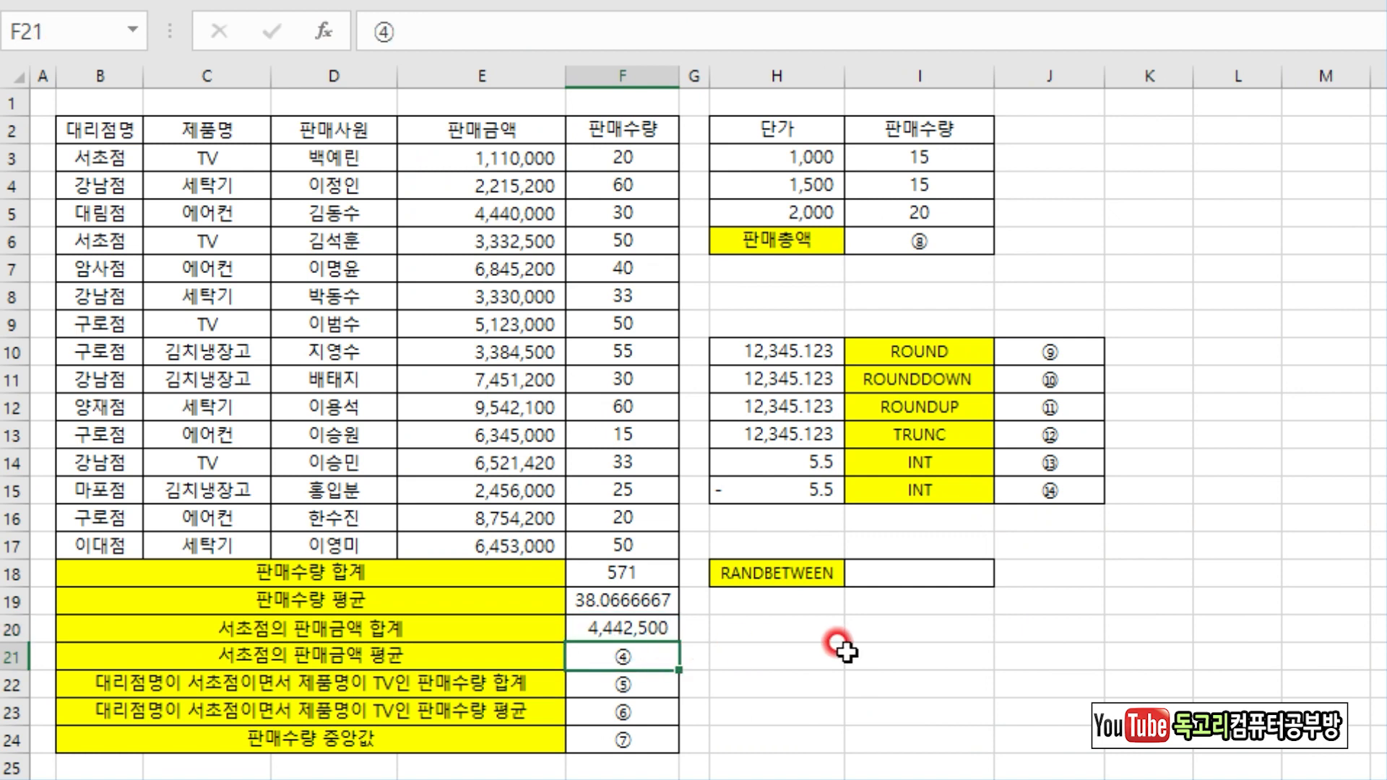
{"action": "type", "text": "="}
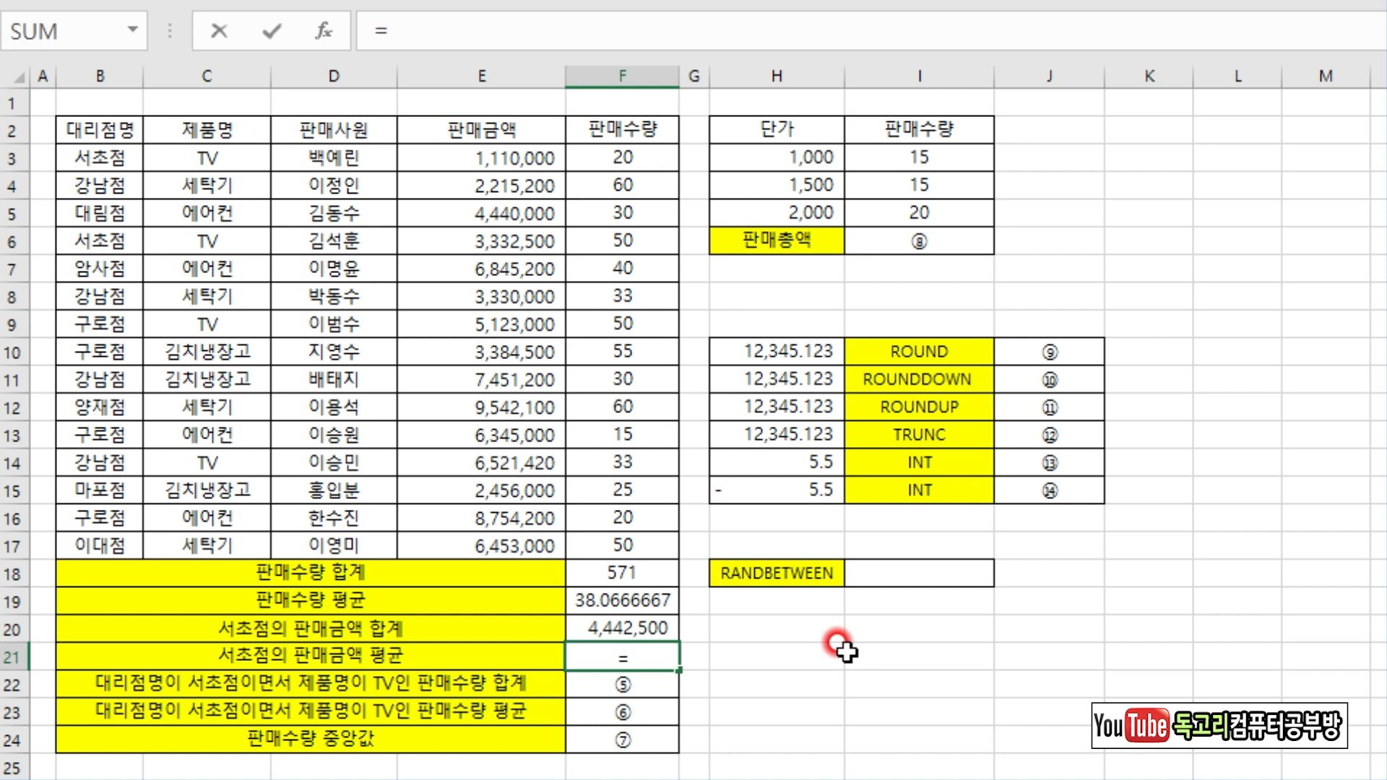
{"action": "type", "text": "AVERAGEIF"}
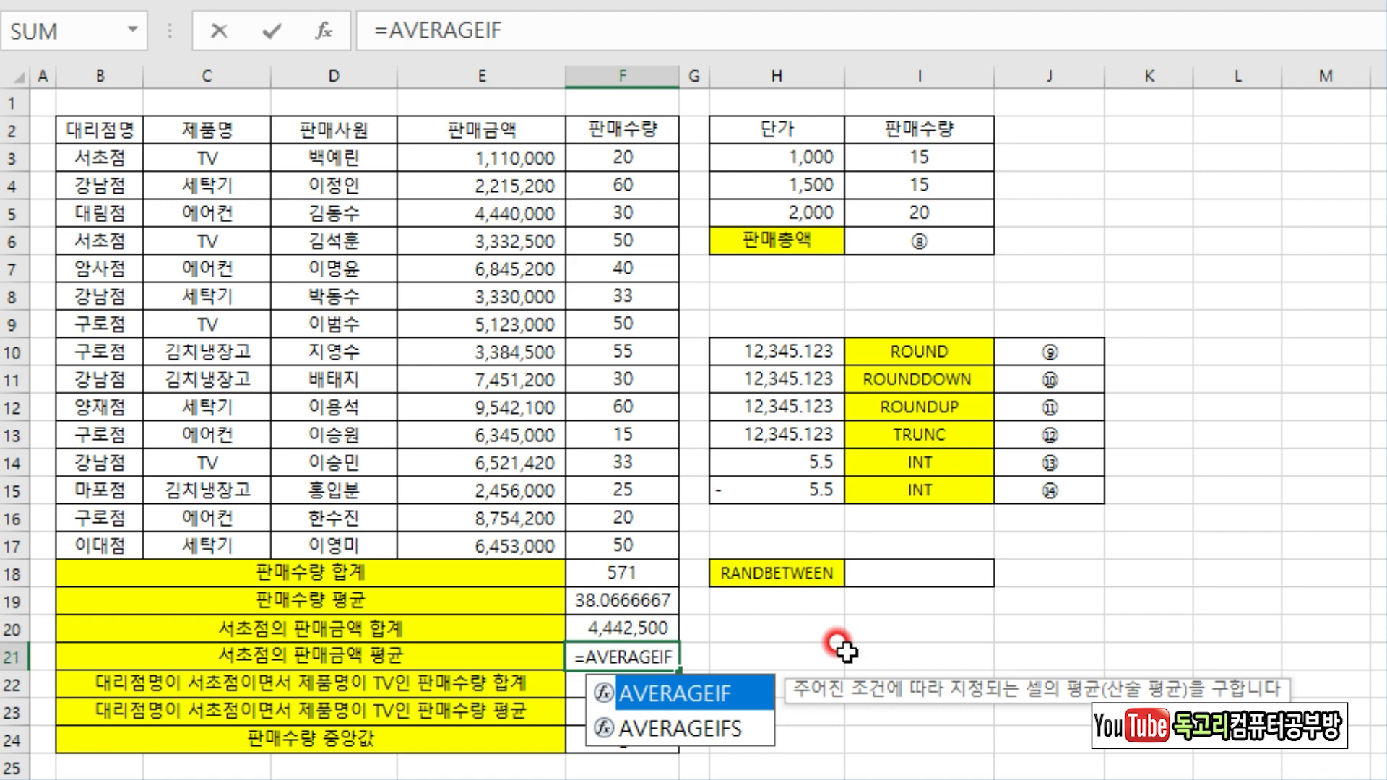
{"action": "double_click", "coordinate": [745, 692]}
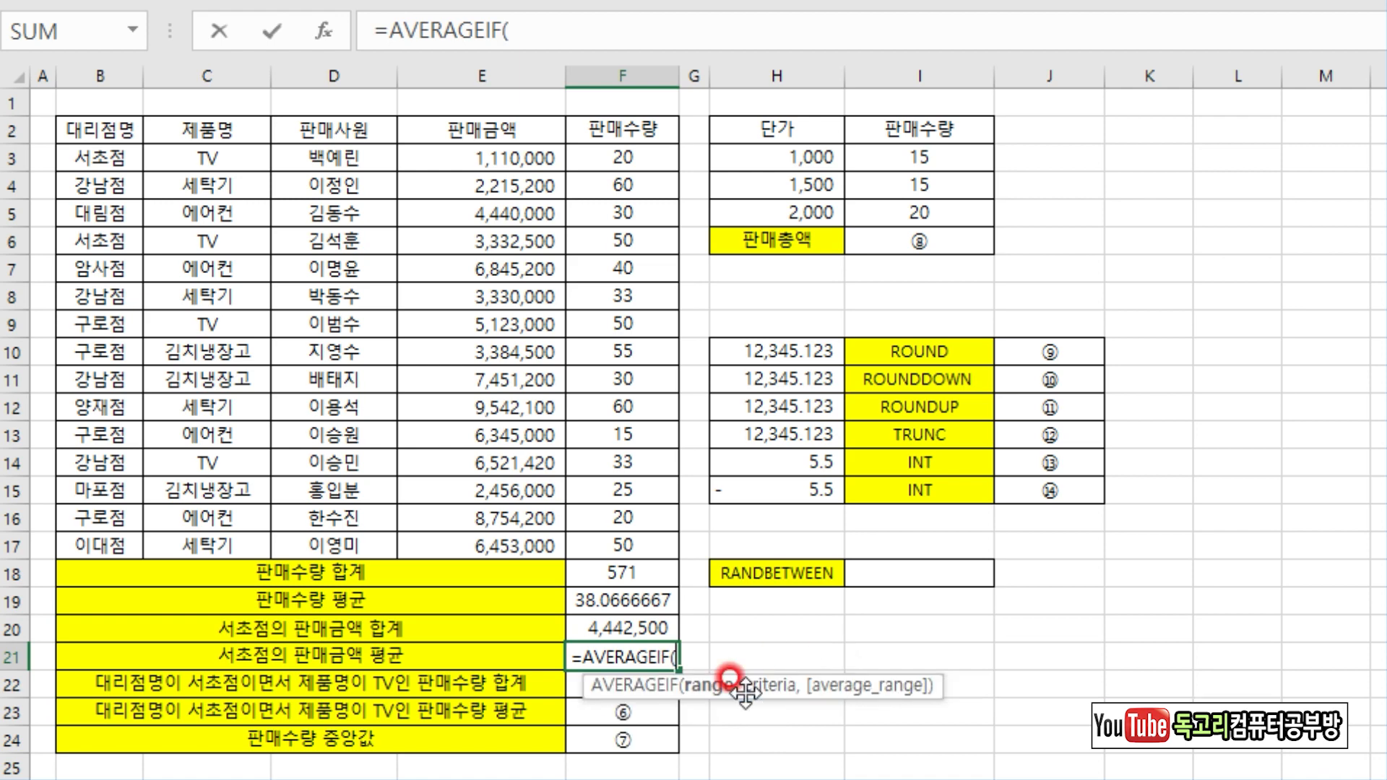
{"action": "left_click", "coordinate": [335, 28]}
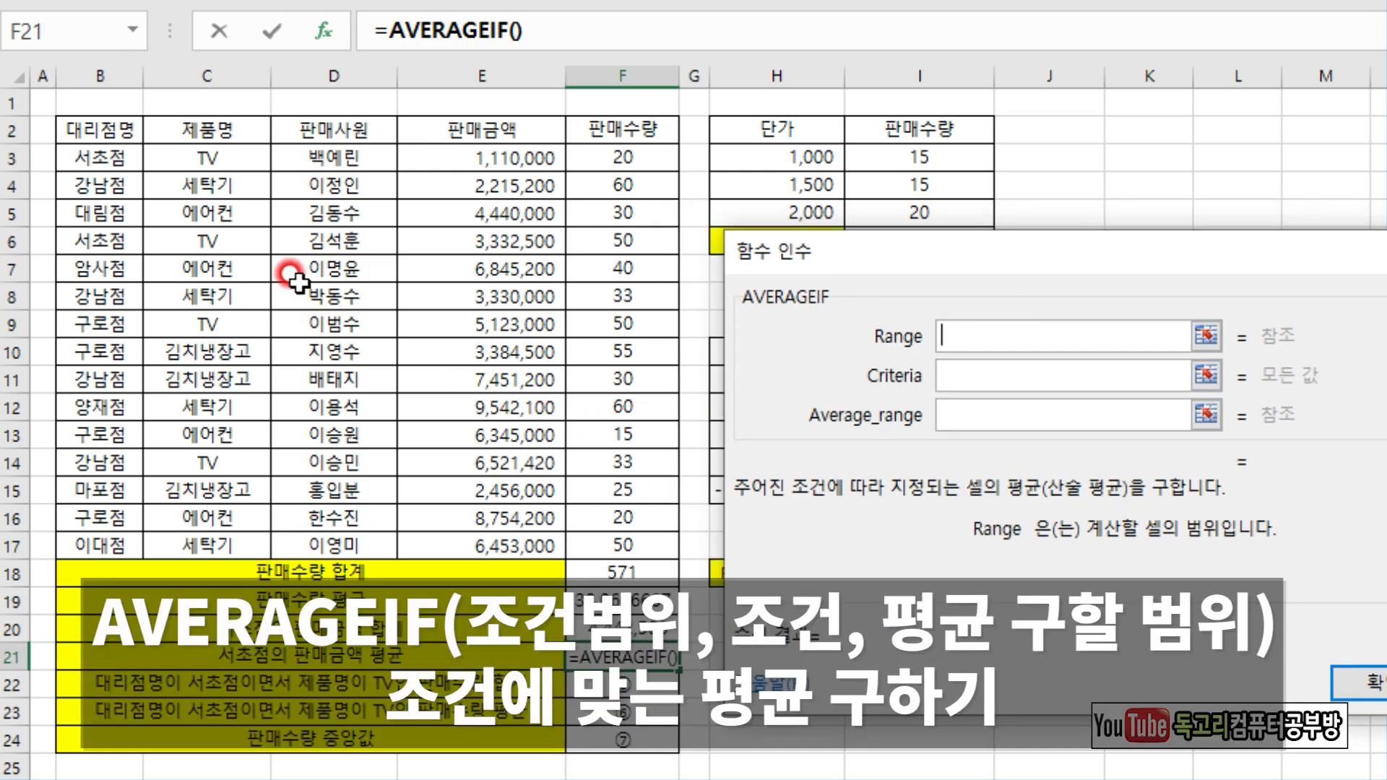
Step: Set the AVERAGEIF range to B3:B17, the criteria to "서초점" and the average range to E3:E17
{"action": "left_click_drag", "start_coordinate": [108, 156], "coordinate": [81, 545]}
{"action": "left_click", "coordinate": [972, 372]}
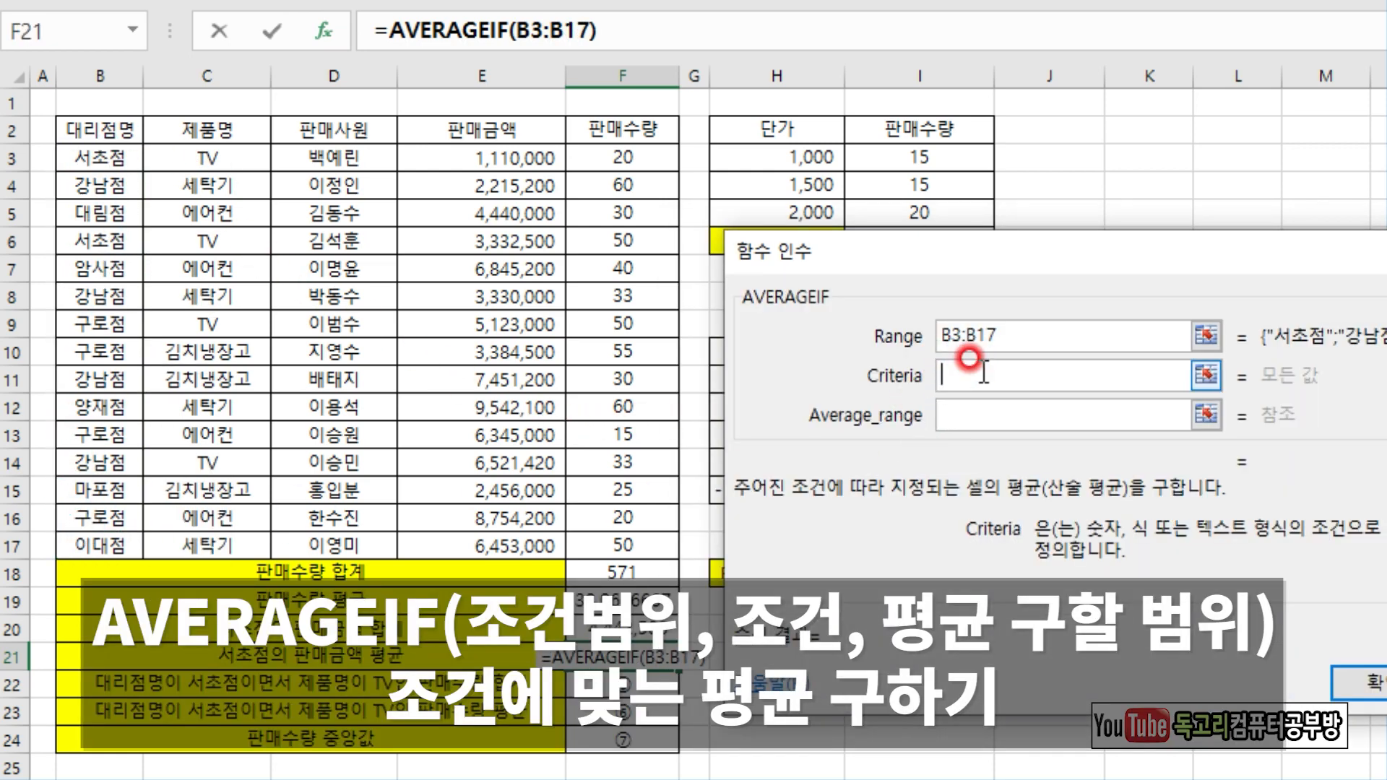
{"action": "type", "text": "서초점"}
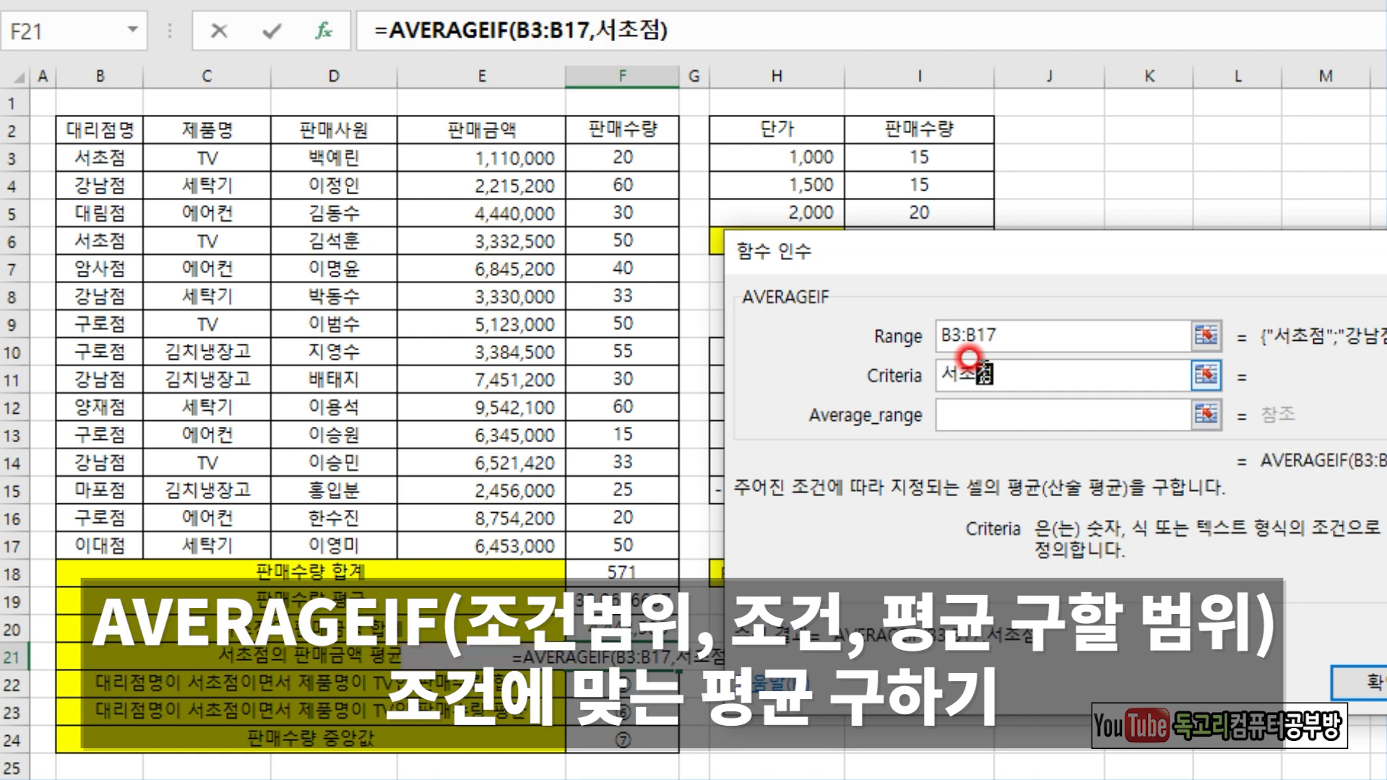
{"action": "key", "text": "Tab"}
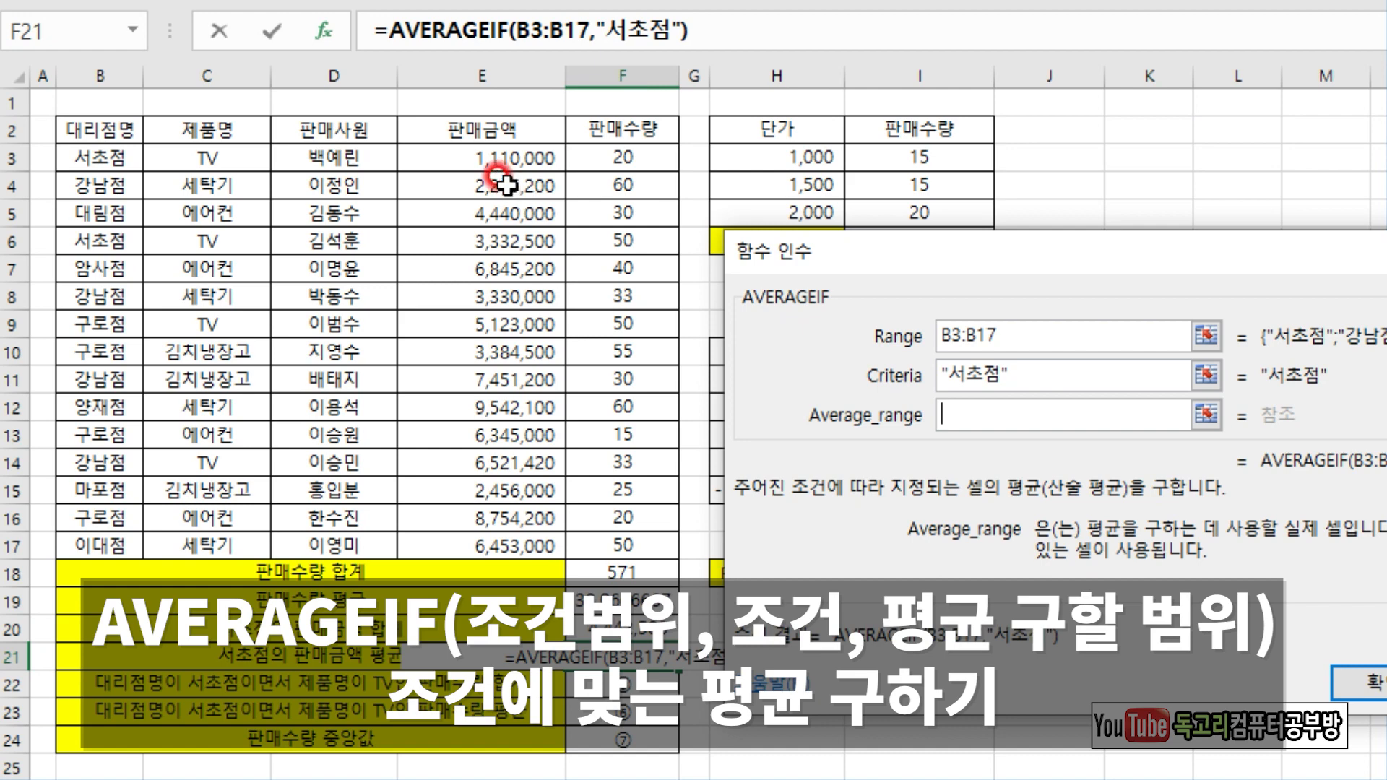
{"action": "left_click_drag", "start_coordinate": [502, 157], "coordinate": [497, 547]}
Step: Mark the three AVERAGEIF arguments by hand and accept the formula for F21
{"action": "left_click_drag", "start_coordinate": [1017, 338], "coordinate": [1081, 288]}
{"action": "left_click_drag", "start_coordinate": [1035, 373], "coordinate": [1092, 375]}
{"action": "left_click_drag", "start_coordinate": [1024, 426], "coordinate": [1093, 500]}
{"action": "mouse_move", "coordinate": [1381, 742]}
{"action": "left_mouse_down"}
{"action": "mouse_move", "coordinate": [1296, 683]}
{"action": "mouse_move", "coordinate": [1383, 627]}
{"action": "left_mouse_up"}
{"action": "left_click", "coordinate": [903, 648]}
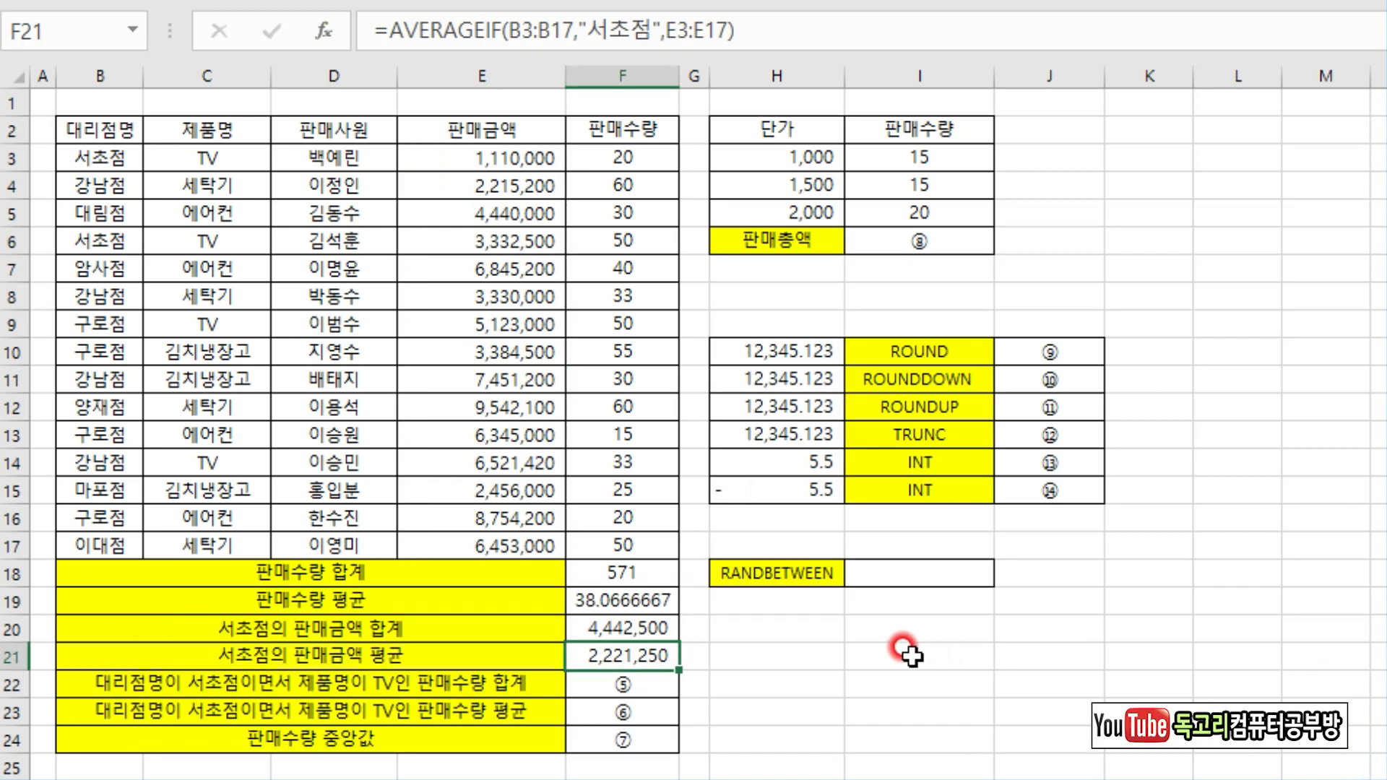
Step: Review exercises ⑤ and ⑥ in the PDF, marking their two conditions and the SUMIFS and AVERAGEIFS functions, and clear the markings
{"action": "left_click", "coordinate": [198, 308]}
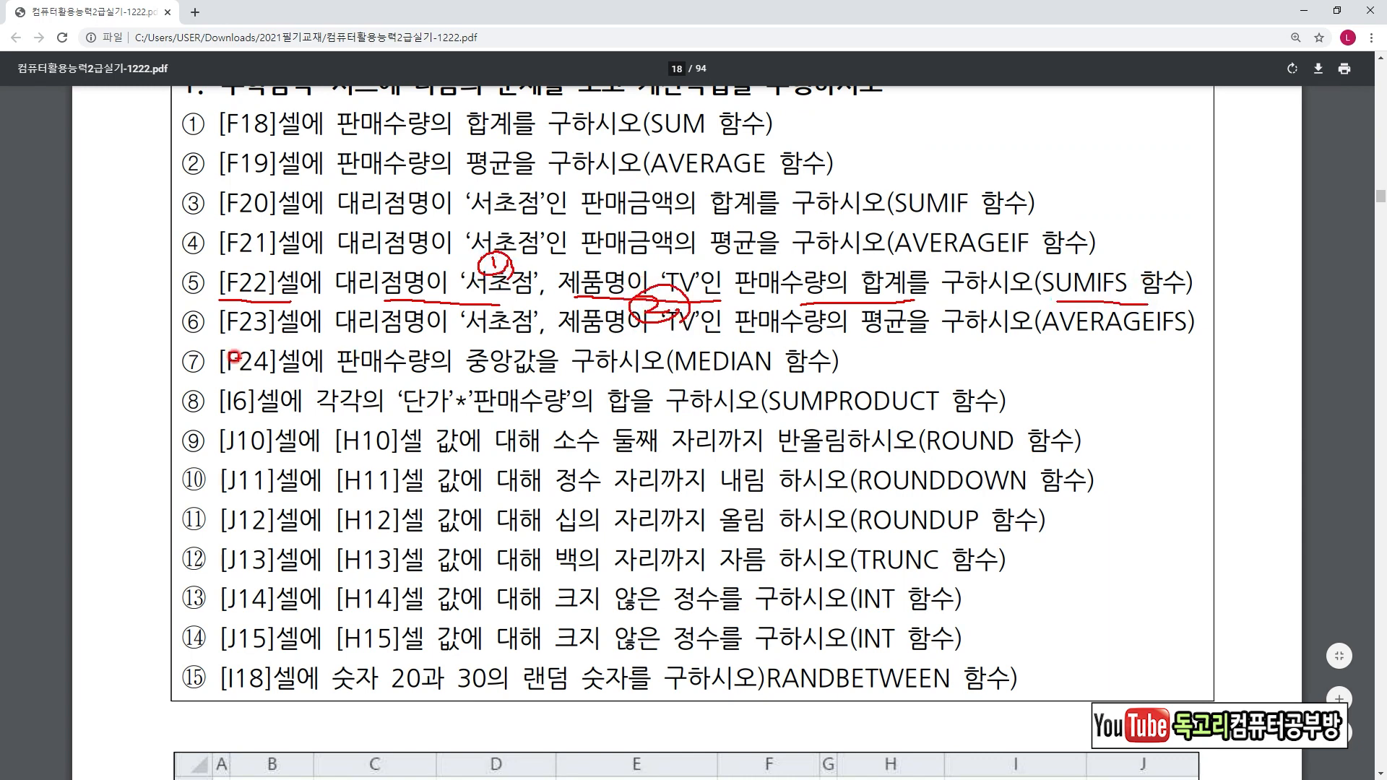
{"action": "right_click", "coordinate": [698, 352]}
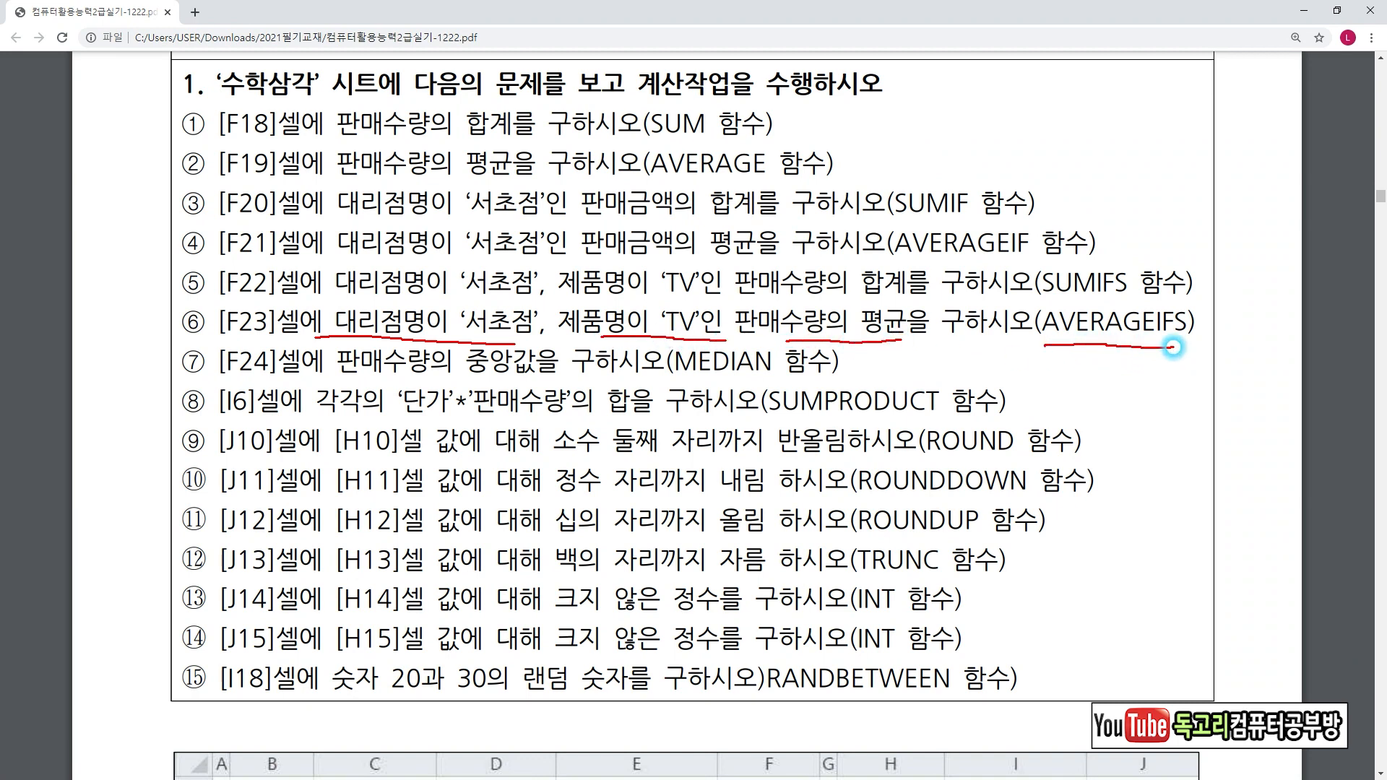
{"action": "key", "text": "Escape"}
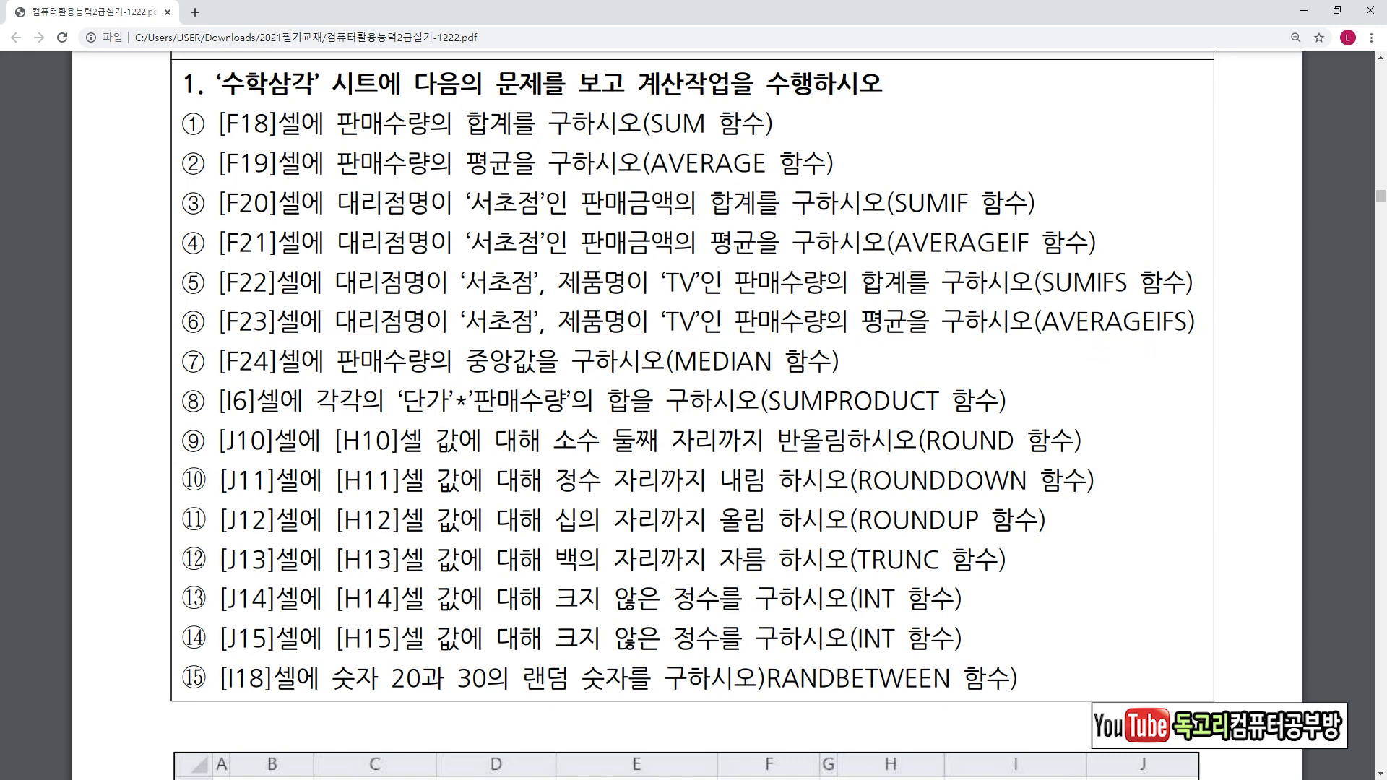
Step: Switch back to Excel, start a SUMIFS formula in cell F22 and open its function arguments dialog beside the sales table
{"action": "key", "text": "alt+Tab"}
{"action": "left_click", "coordinate": [646, 682]}
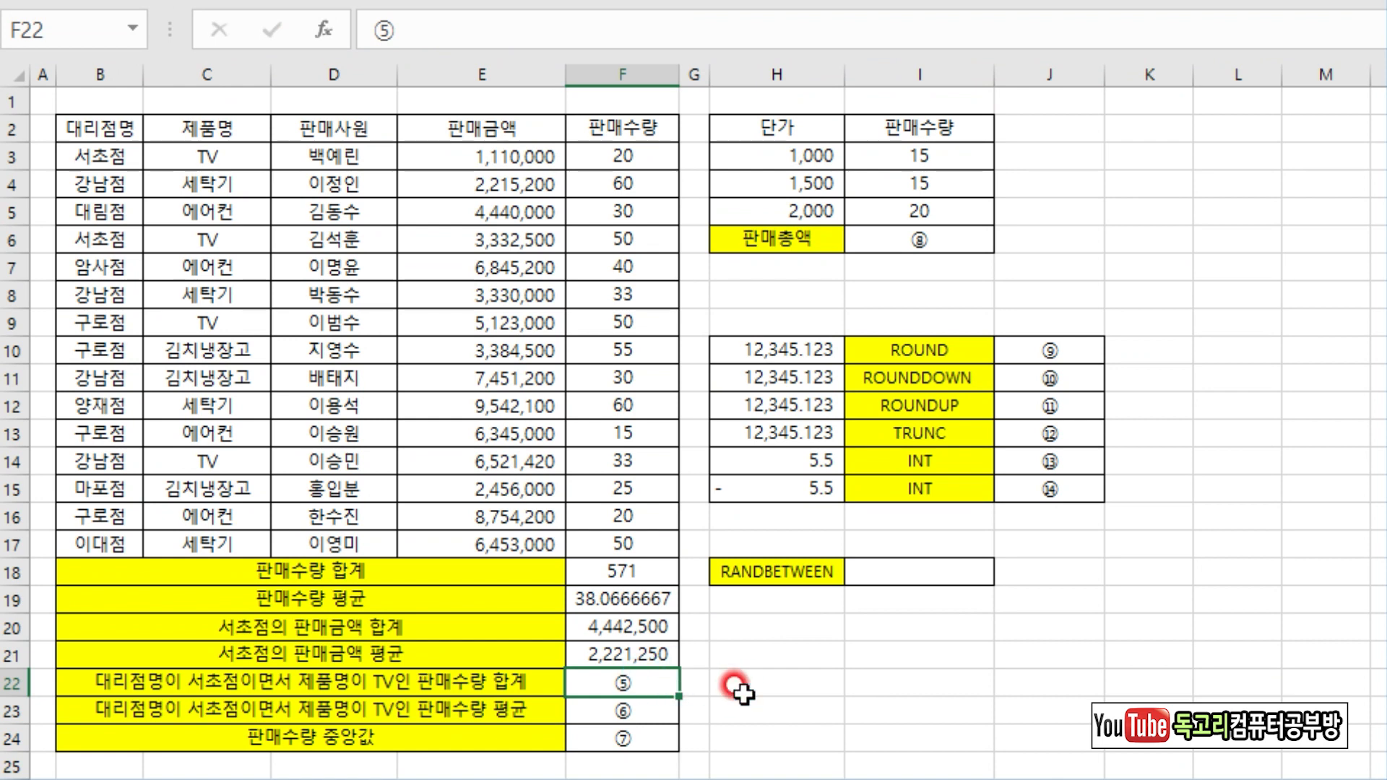
{"action": "type", "text": "="}
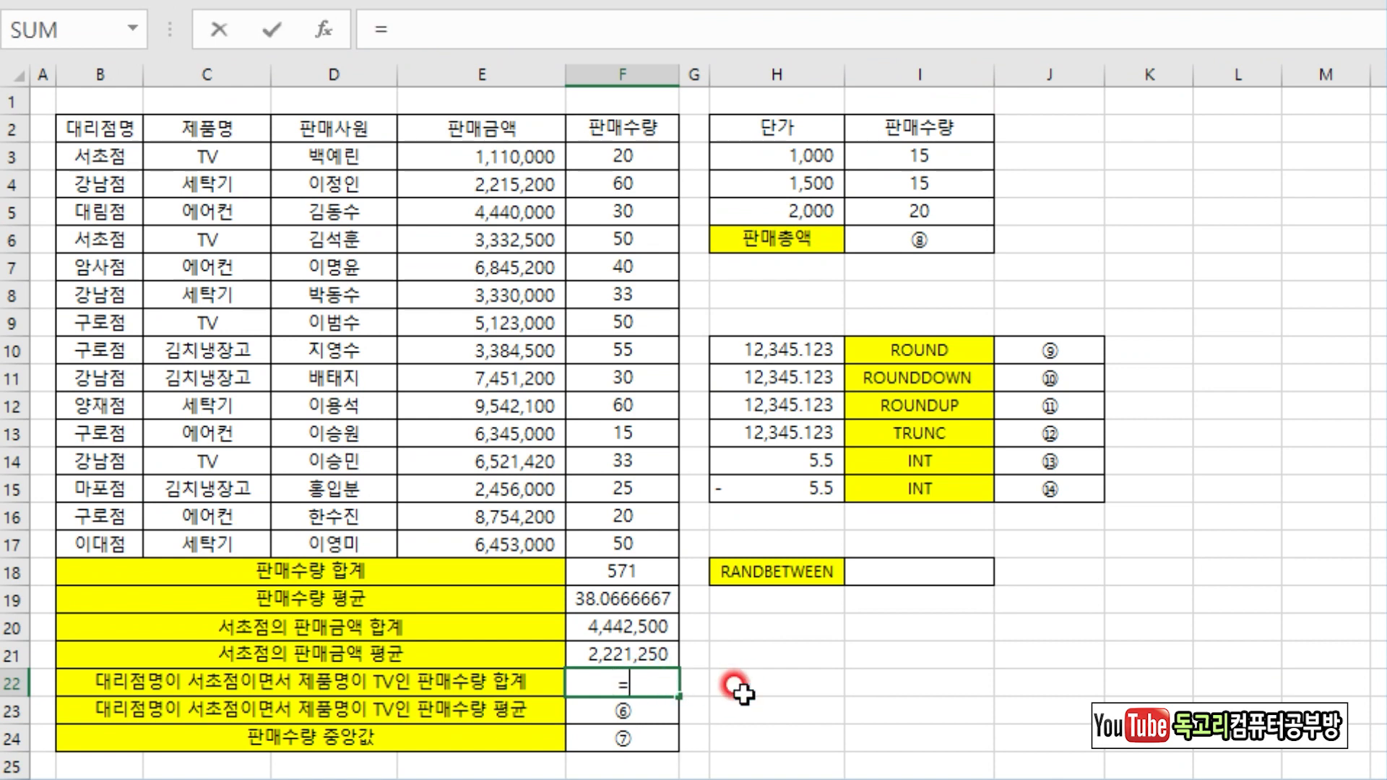
{"action": "type", "text": "SUMIFS"}
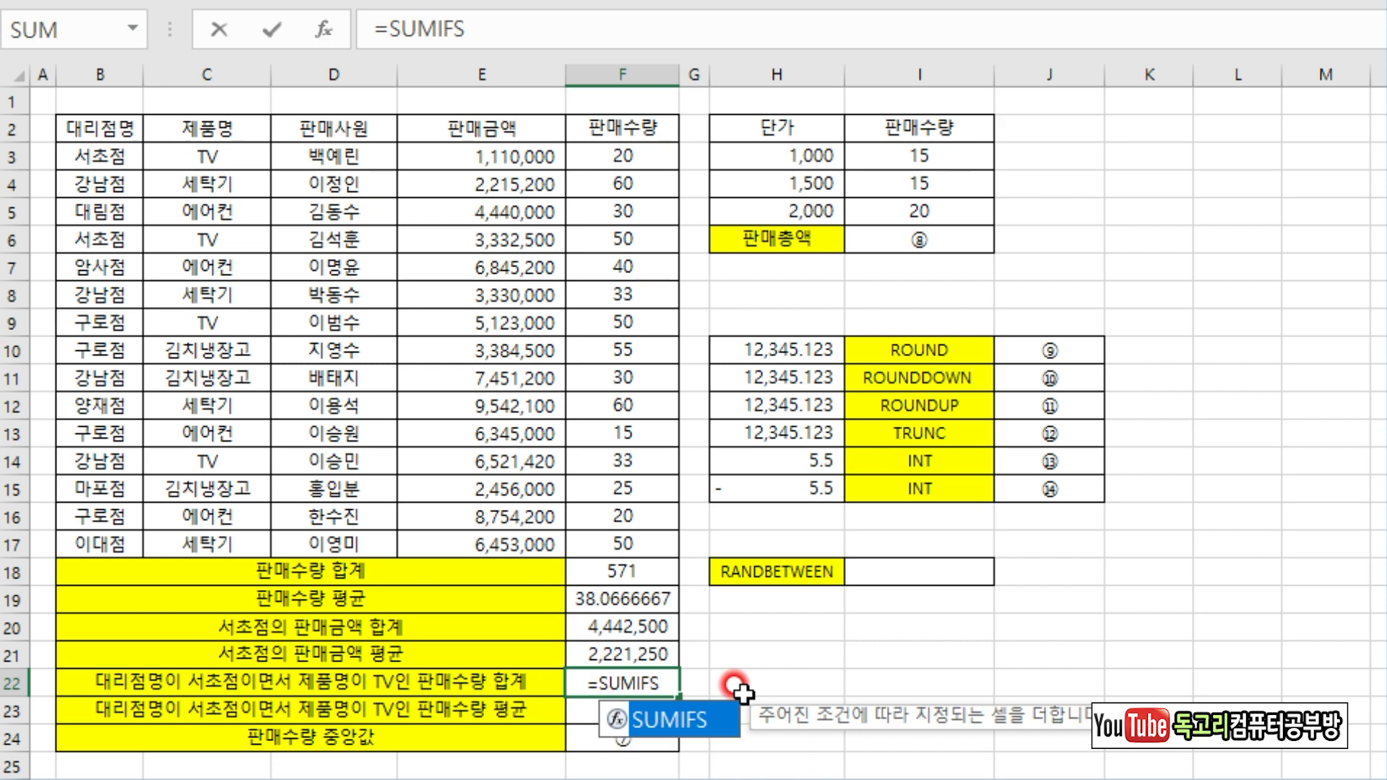
{"action": "double_click", "coordinate": [688, 731]}
{"action": "left_click", "coordinate": [324, 29]}
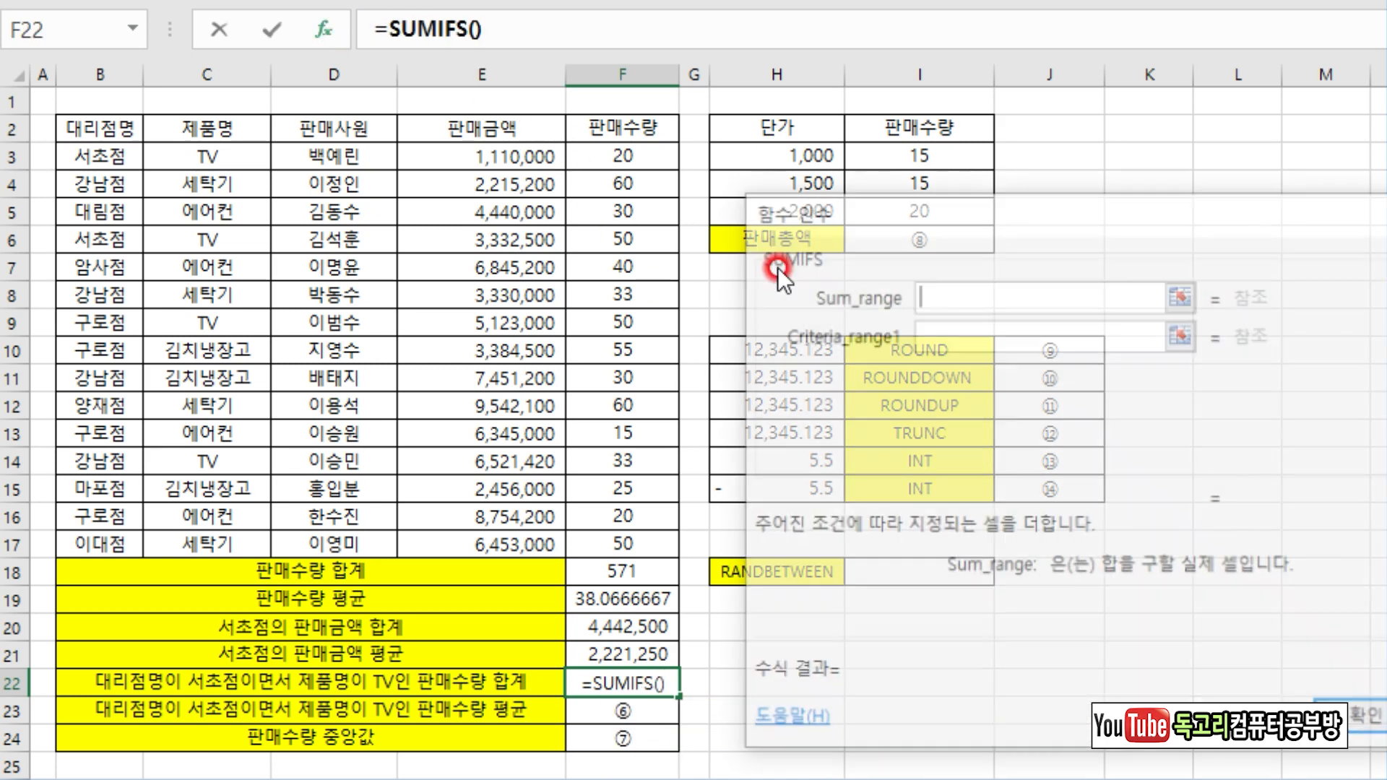
{"action": "left_click_drag", "start_coordinate": [970, 221], "coordinate": [940, 221]}
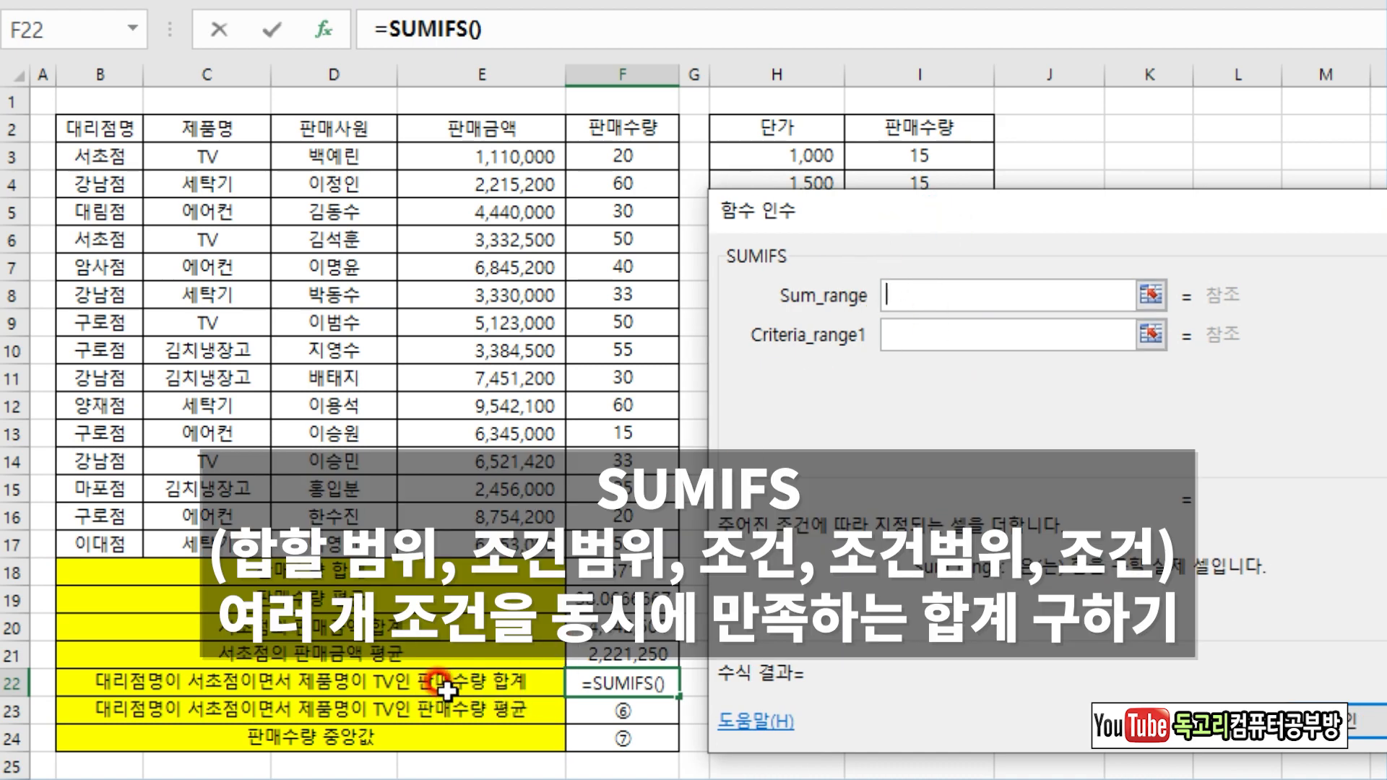
Step: Set the SUMIFS sum range to F3:F17 and the first condition to B3:B17 with criteria "서초점"
{"action": "left_click_drag", "start_coordinate": [621, 155], "coordinate": [623, 545]}
{"action": "left_click", "coordinate": [898, 326]}
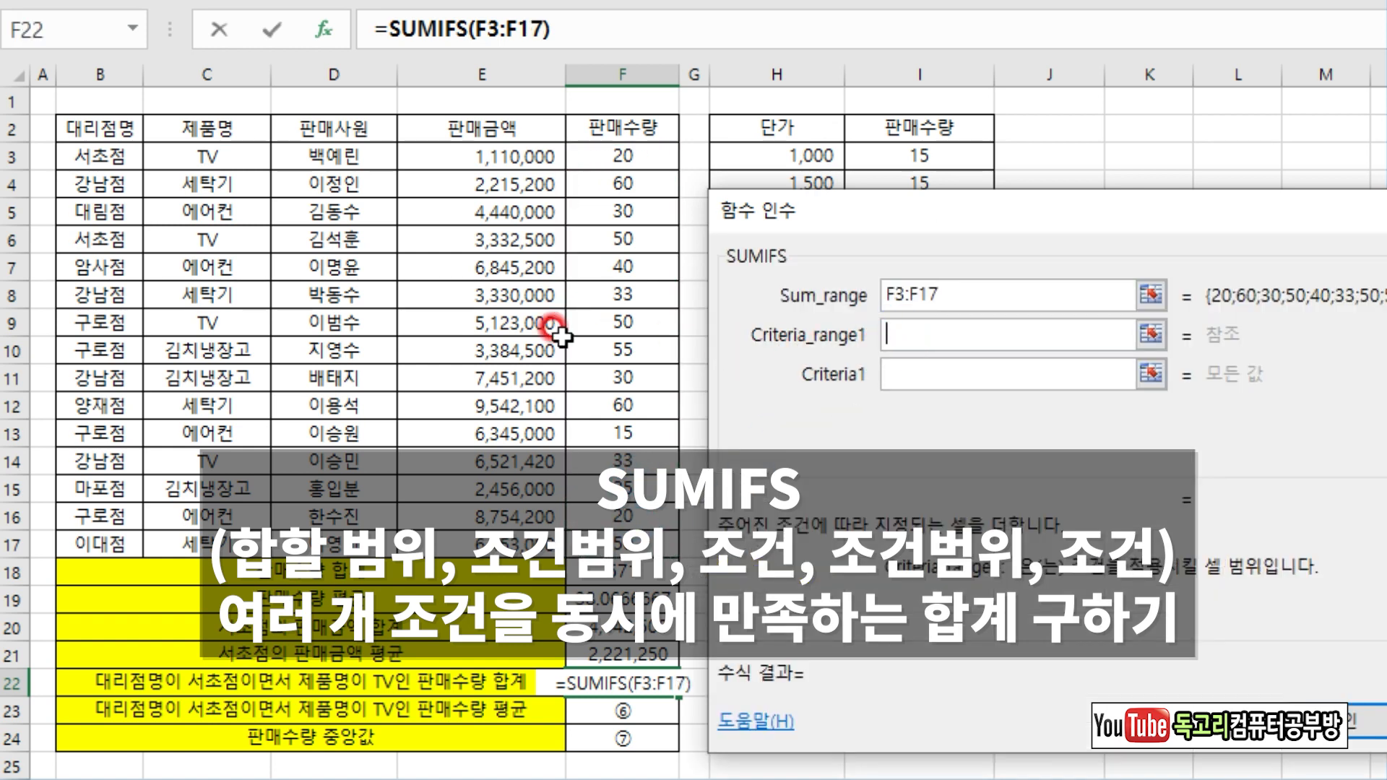
{"action": "left_click_drag", "start_coordinate": [140, 157], "coordinate": [108, 544]}
{"action": "left_click", "coordinate": [940, 361]}
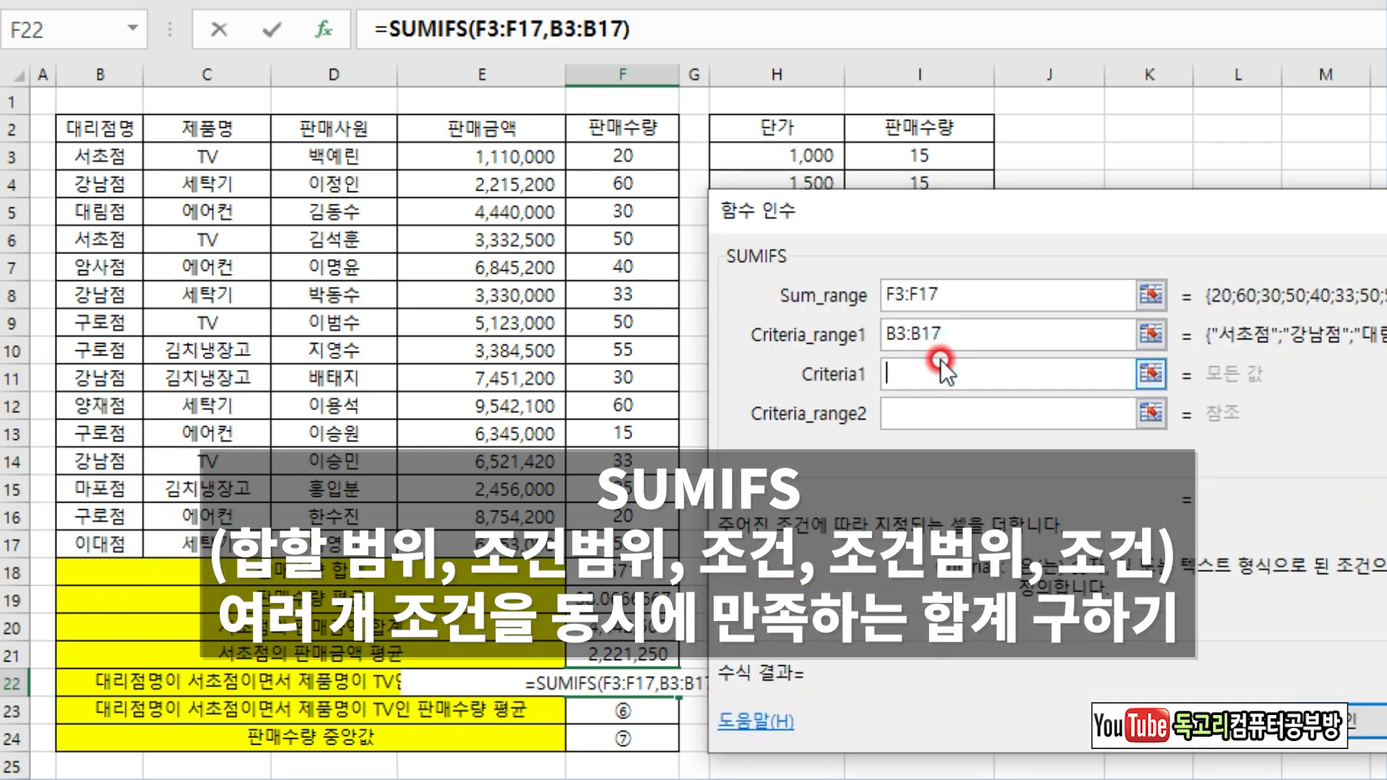
{"action": "type", "text": "서초점"}
{"action": "key", "text": "Tab"}
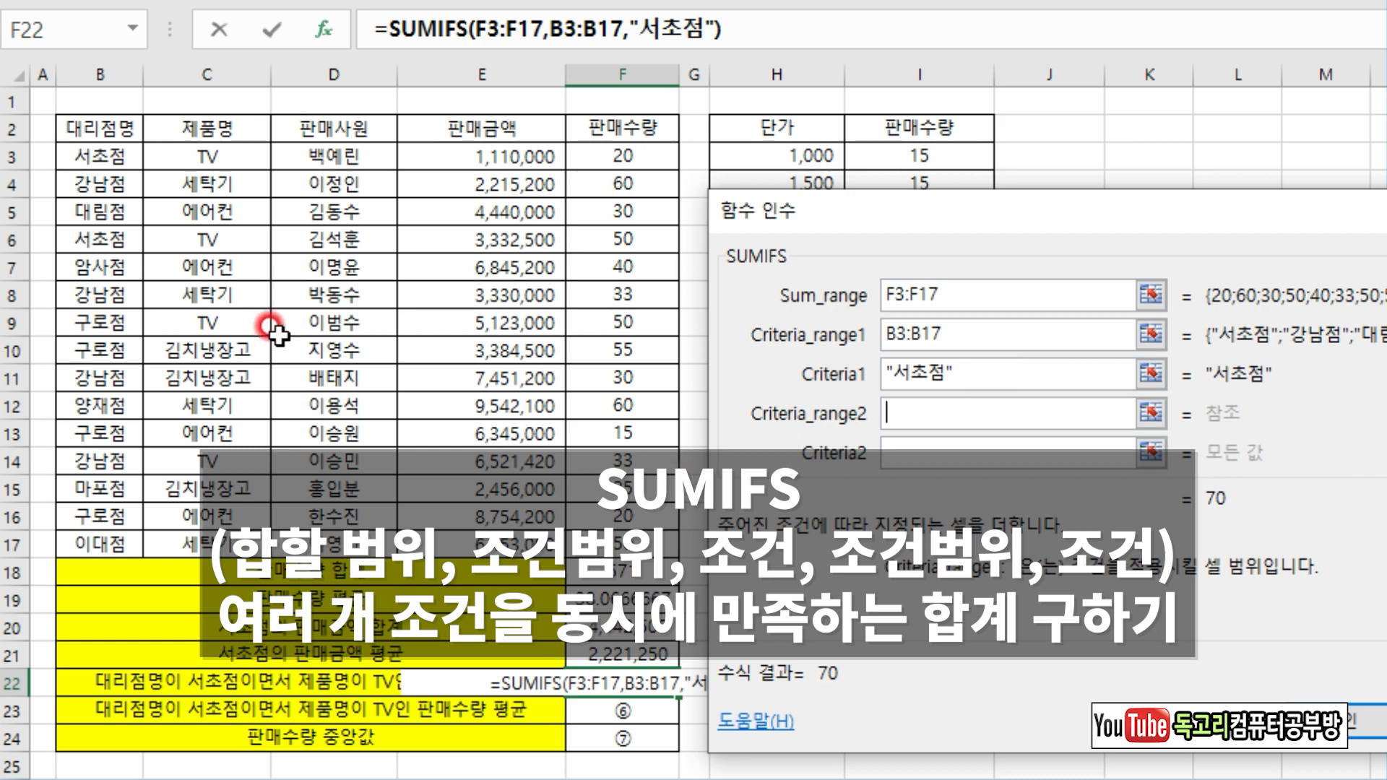
Step: Add the second SUMIFS condition with criteria range C3:C17 and criteria TV
{"action": "left_click", "coordinate": [210, 156]}
{"action": "left_click_drag", "start_coordinate": [220, 157], "coordinate": [193, 546]}
{"action": "left_click", "coordinate": [942, 444]}
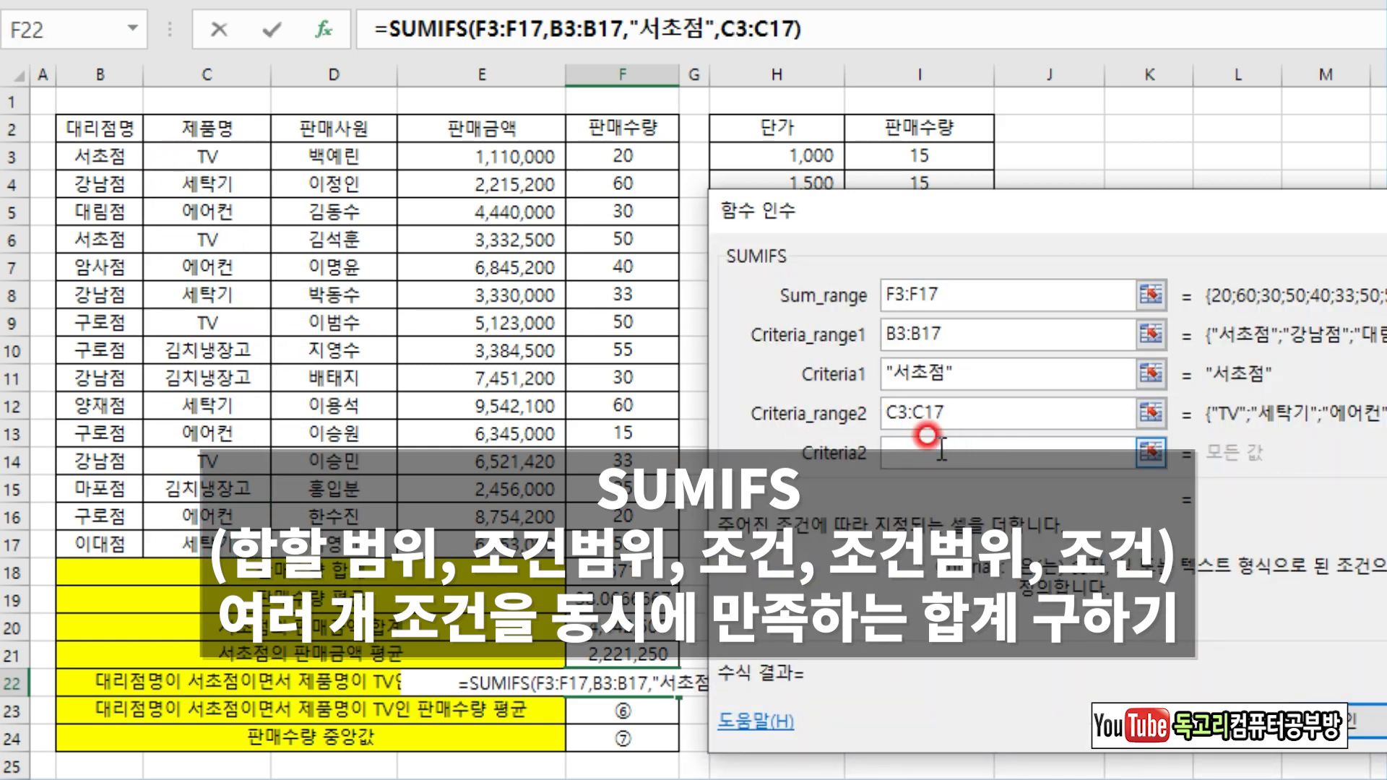
{"action": "type", "text": "TV"}
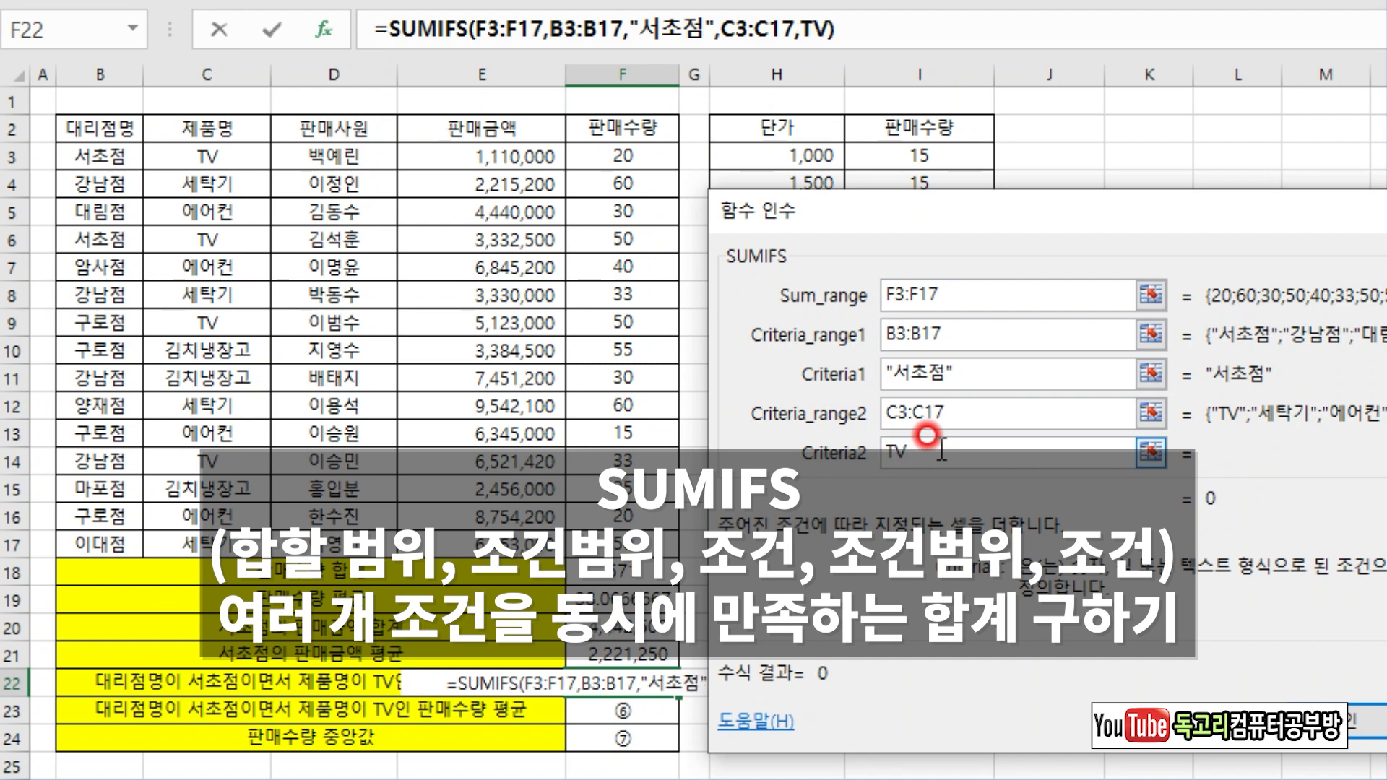
Step: Mark the SUMIFS sum range and both conditions by hand and accept the formula for F22
{"action": "left_click_drag", "start_coordinate": [961, 288], "coordinate": [1004, 265]}
{"action": "left_click_drag", "start_coordinate": [971, 335], "coordinate": [1020, 335]}
{"action": "mouse_move", "coordinate": [979, 376]}
{"action": "left_mouse_down"}
{"action": "mouse_move", "coordinate": [1029, 382]}
{"action": "mouse_move", "coordinate": [1010, 417]}
{"action": "left_mouse_up"}
{"action": "left_click_drag", "start_coordinate": [949, 457], "coordinate": [1011, 491]}
{"action": "mouse_move", "coordinate": [1355, 718]}
{"action": "left_mouse_down"}
{"action": "mouse_move", "coordinate": [1345, 683]}
{"action": "mouse_move", "coordinate": [1345, 777]}
{"action": "left_mouse_up"}
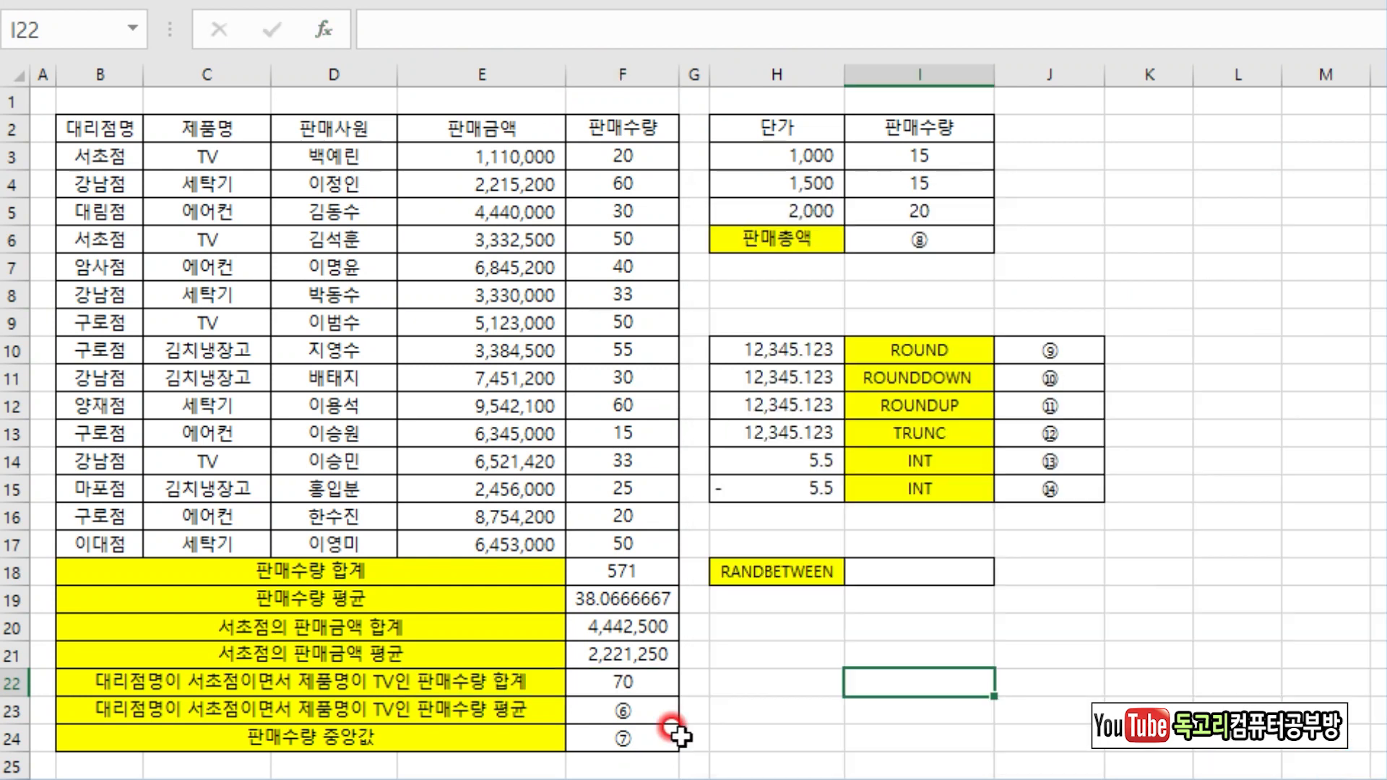
Step: Start an AVERAGEIFS formula in cell F23 and open its function arguments dialog
{"action": "left_click", "coordinate": [644, 706]}
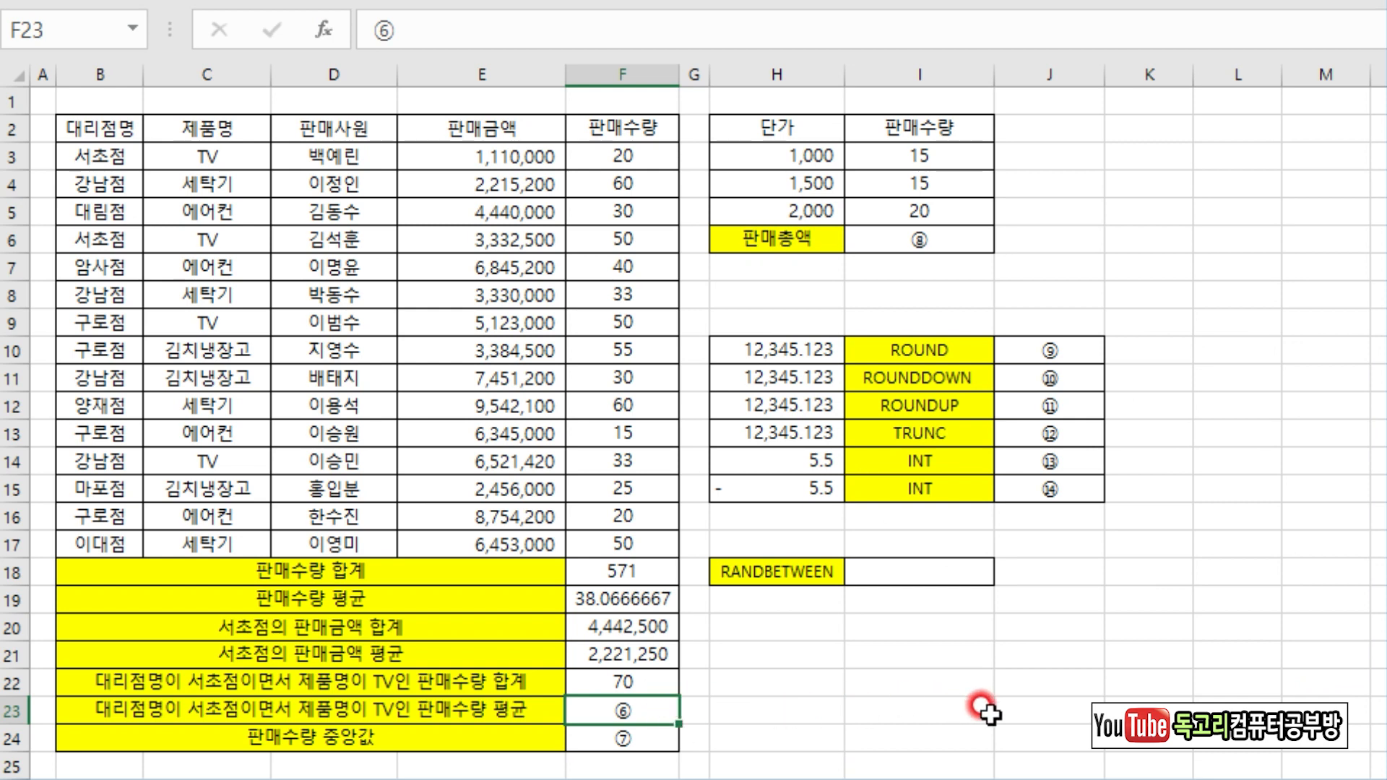
{"action": "type", "text": "=AVERAGEIF"}
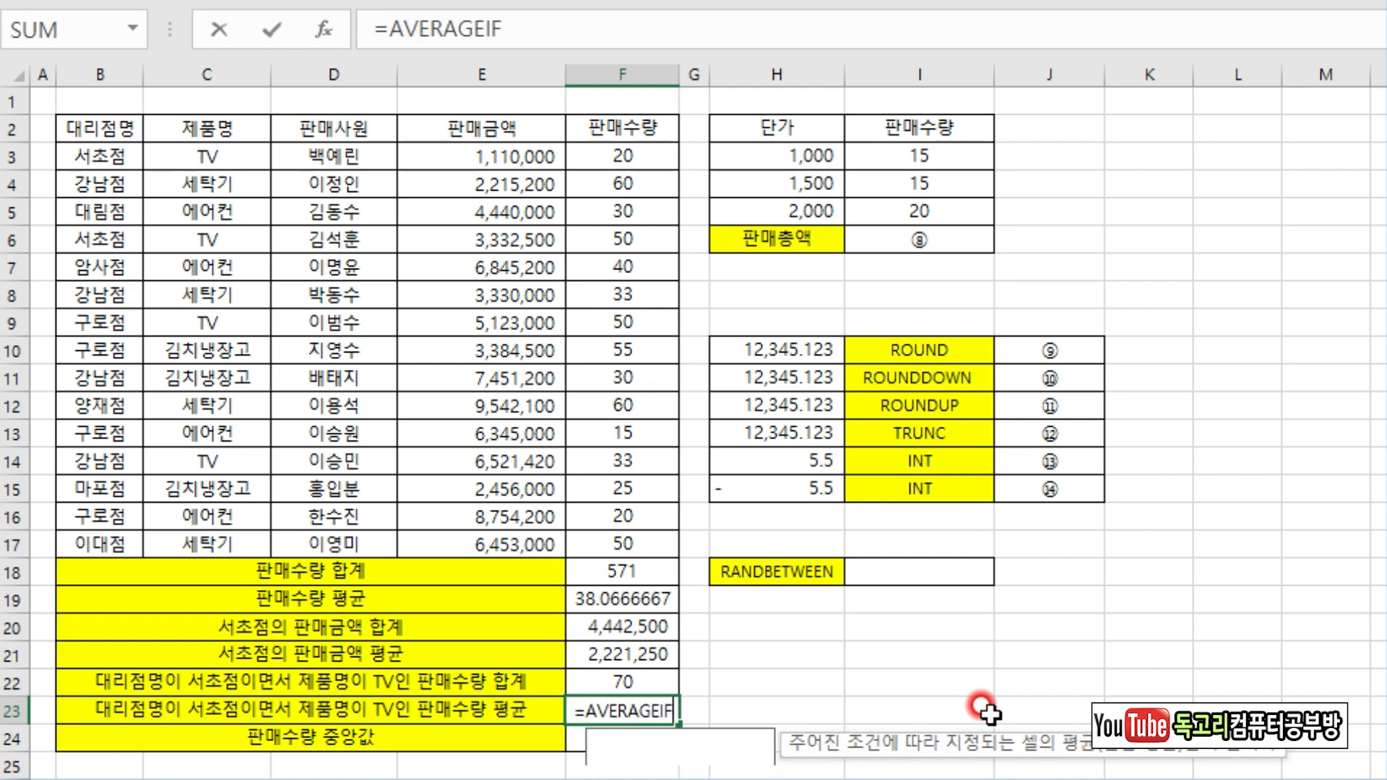
{"action": "type", "text": "S"}
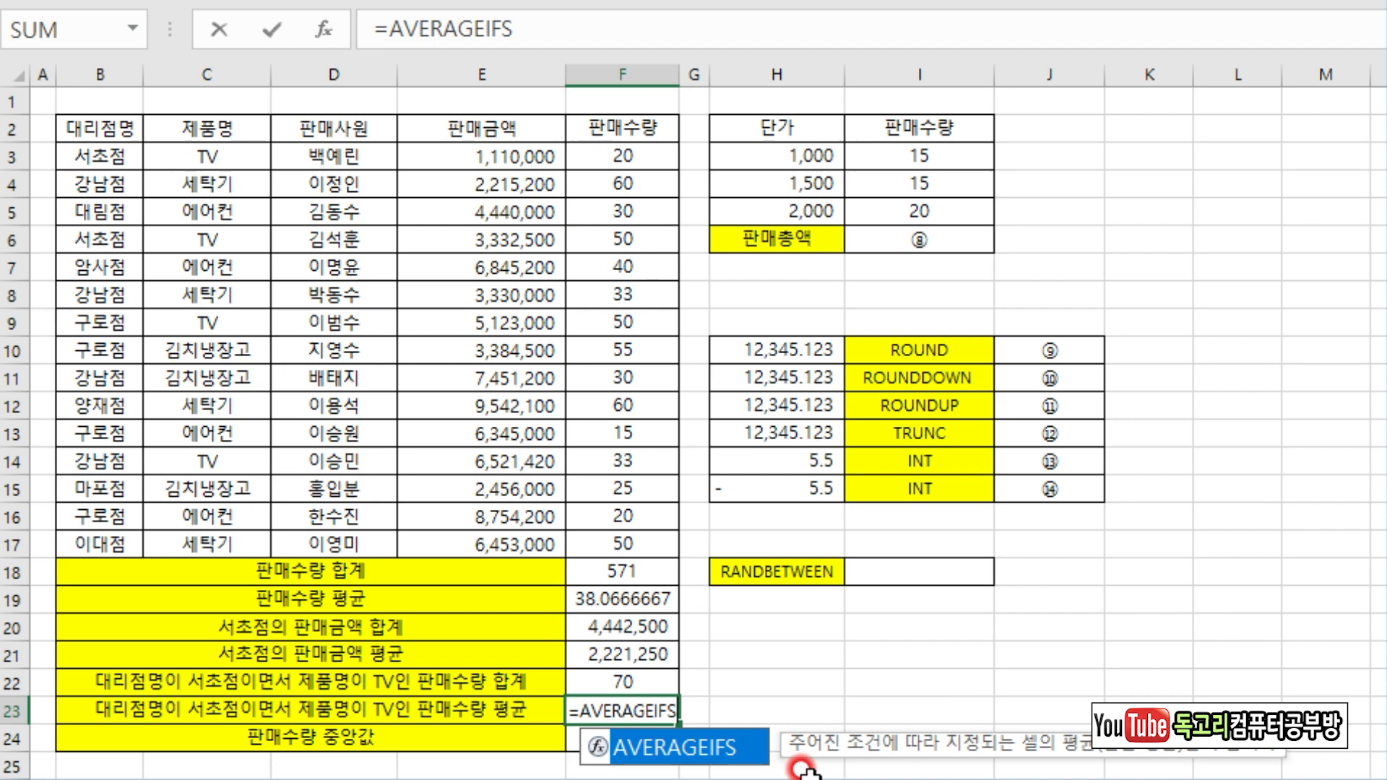
{"action": "type", "text": "("}
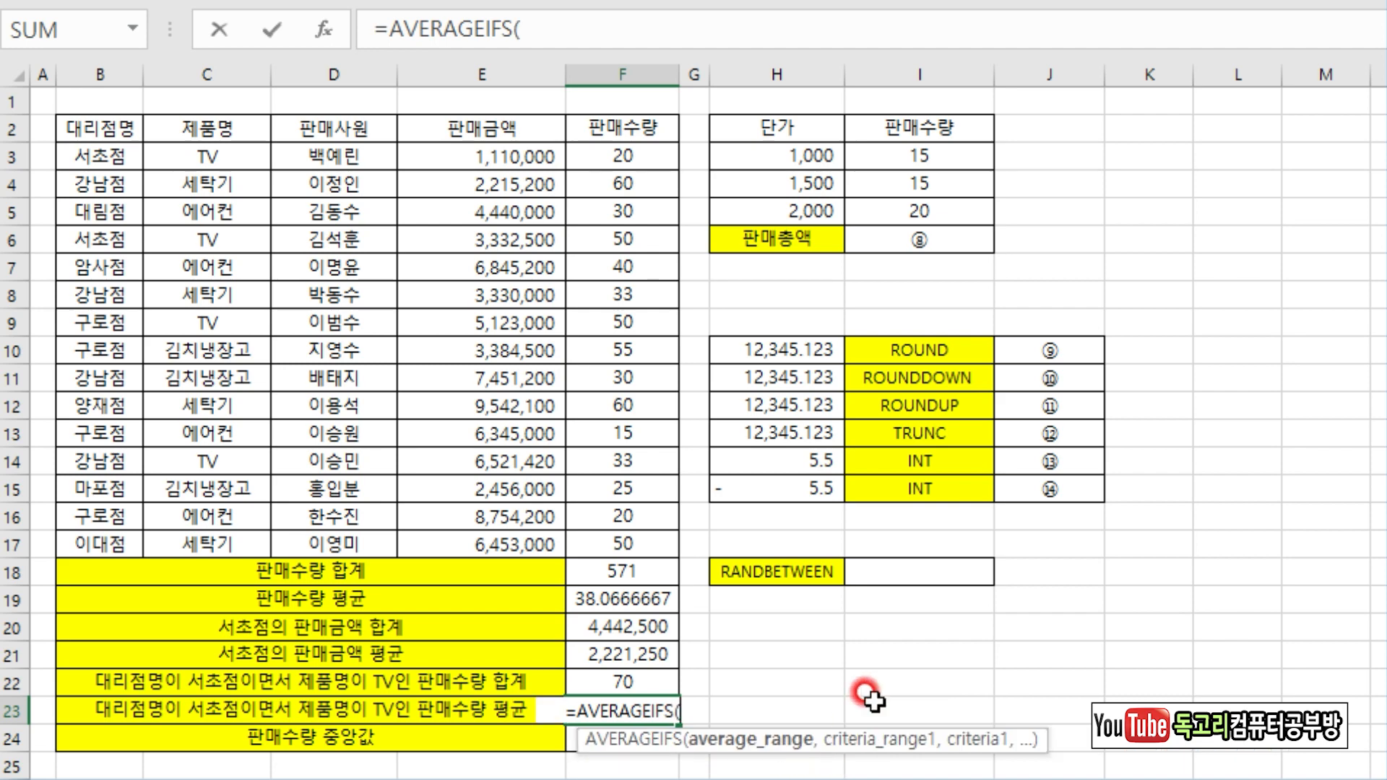
{"action": "left_click", "coordinate": [326, 29]}
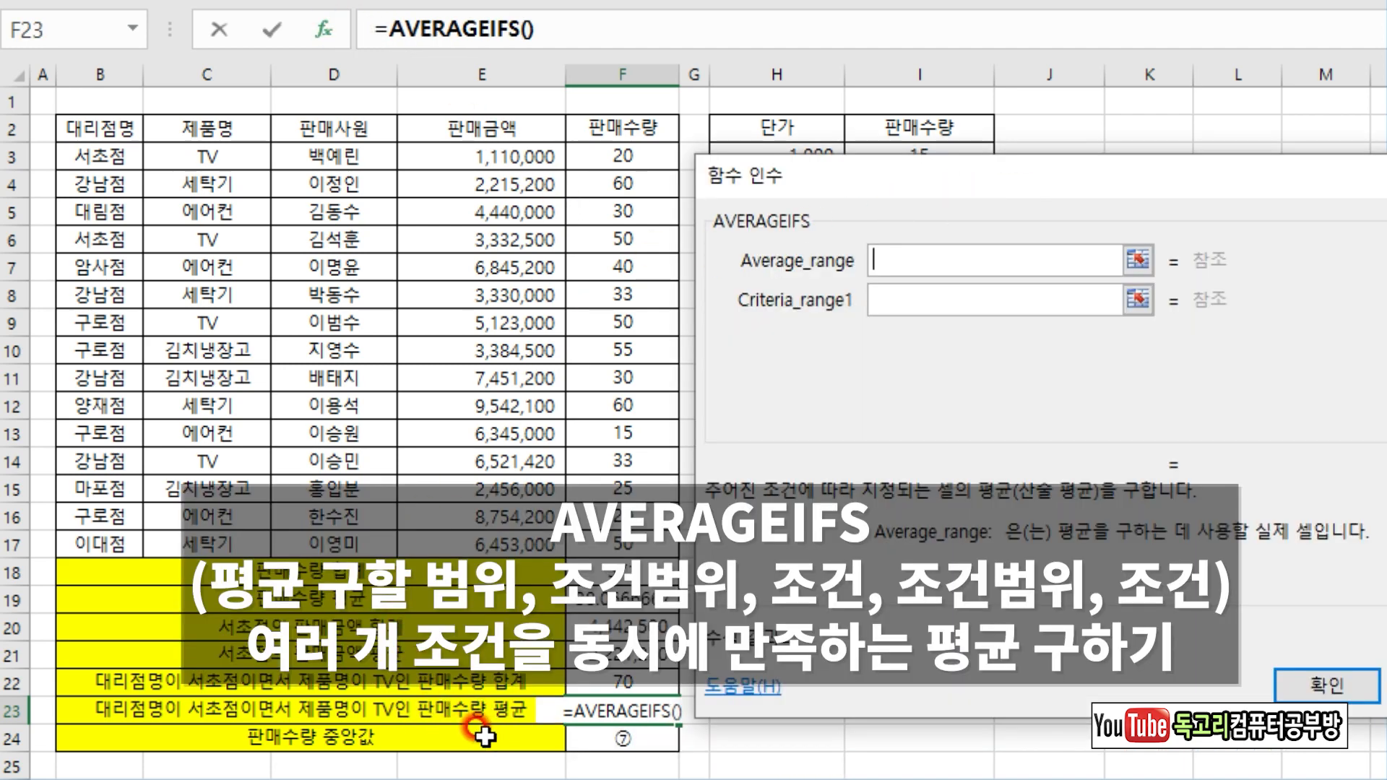
Step: Set the AVERAGEIFS average range to F3:F17 and the first condition to B3:B17 with criteria 서초점
{"action": "left_click_drag", "start_coordinate": [591, 155], "coordinate": [610, 544]}
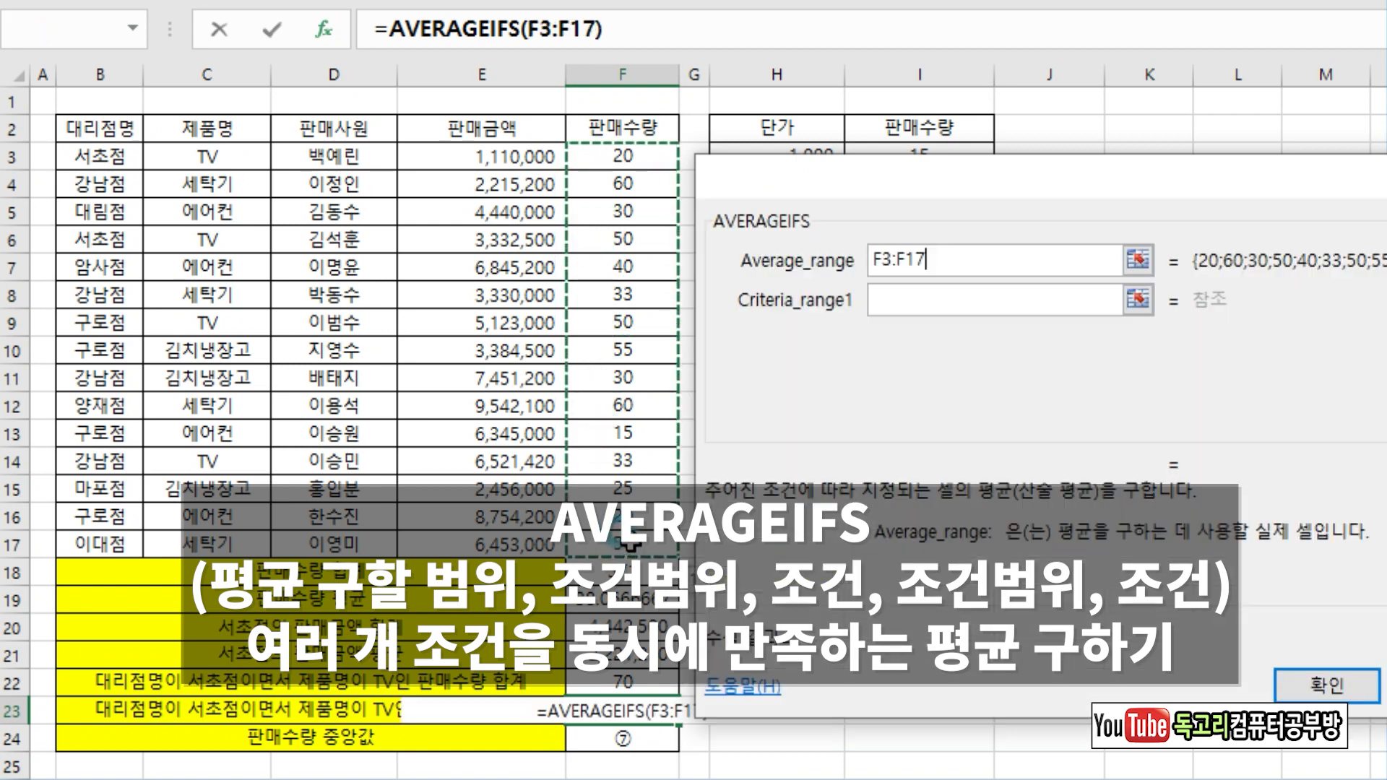
{"action": "left_click", "coordinate": [946, 298]}
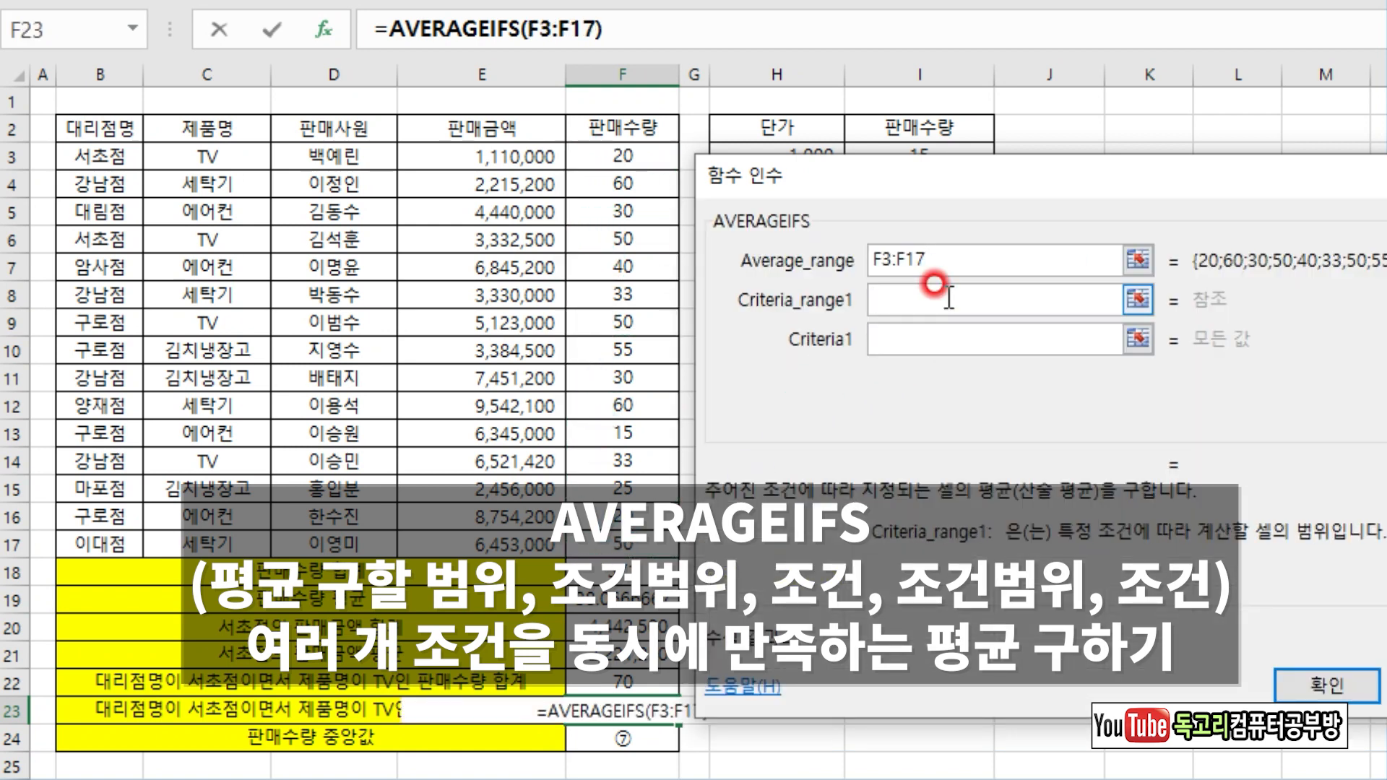
{"action": "left_click_drag", "start_coordinate": [99, 156], "coordinate": [85, 548]}
{"action": "left_click", "coordinate": [902, 328]}
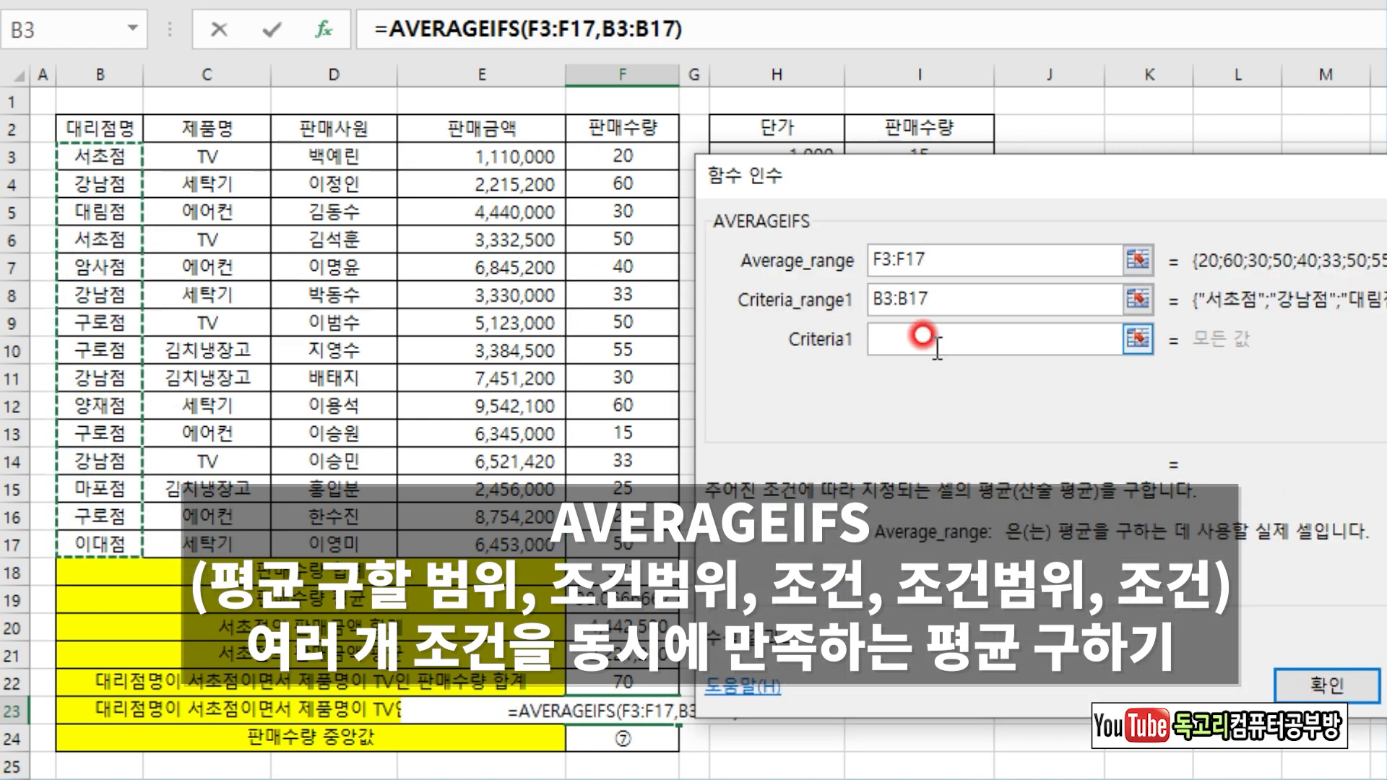
{"action": "type", "text": "서초점"}
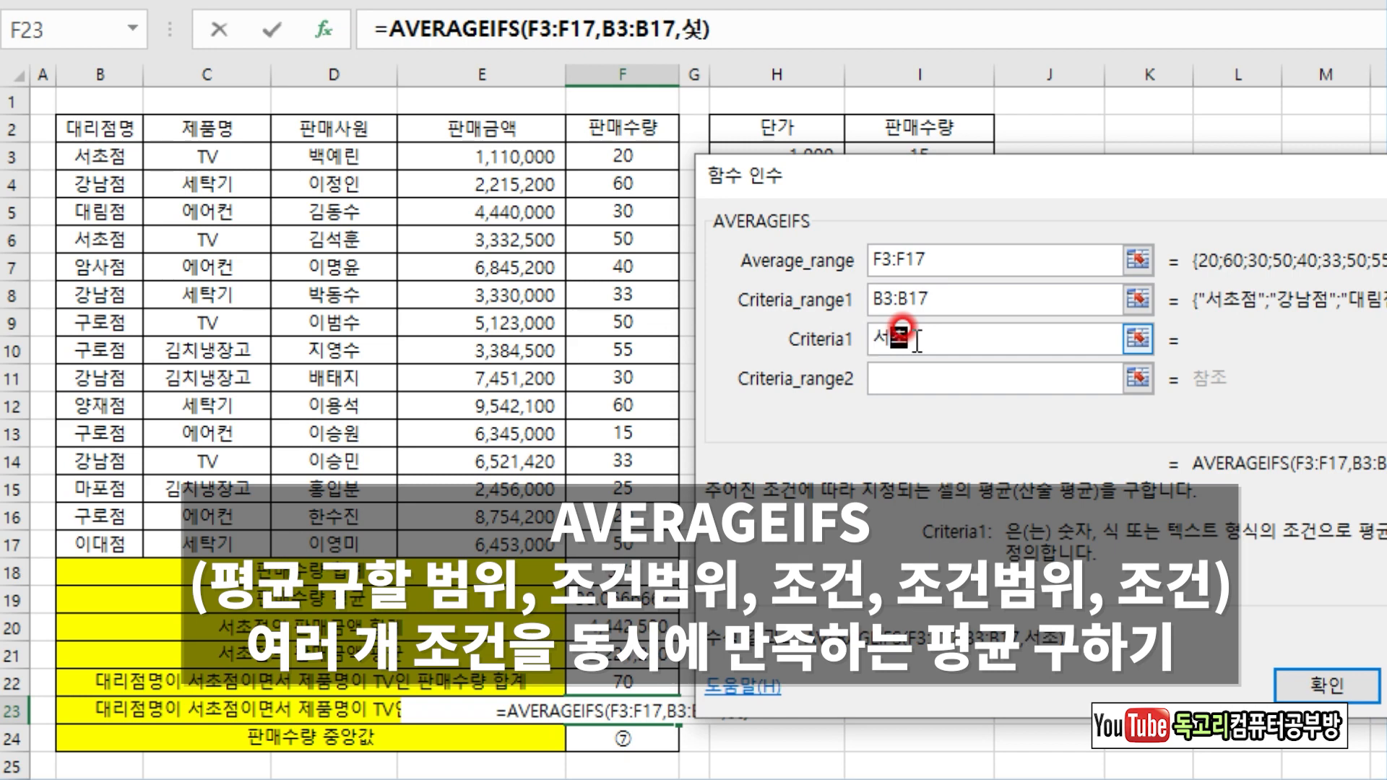
Step: Complete the AVERAGEIFS formula in F23 with 서초점 as the first criterion, C3:C17 as the second criteria range and TV as its criterion
{"action": "key", "text": "Tab"}
{"action": "left_click_drag", "start_coordinate": [208, 153], "coordinate": [216, 543]}
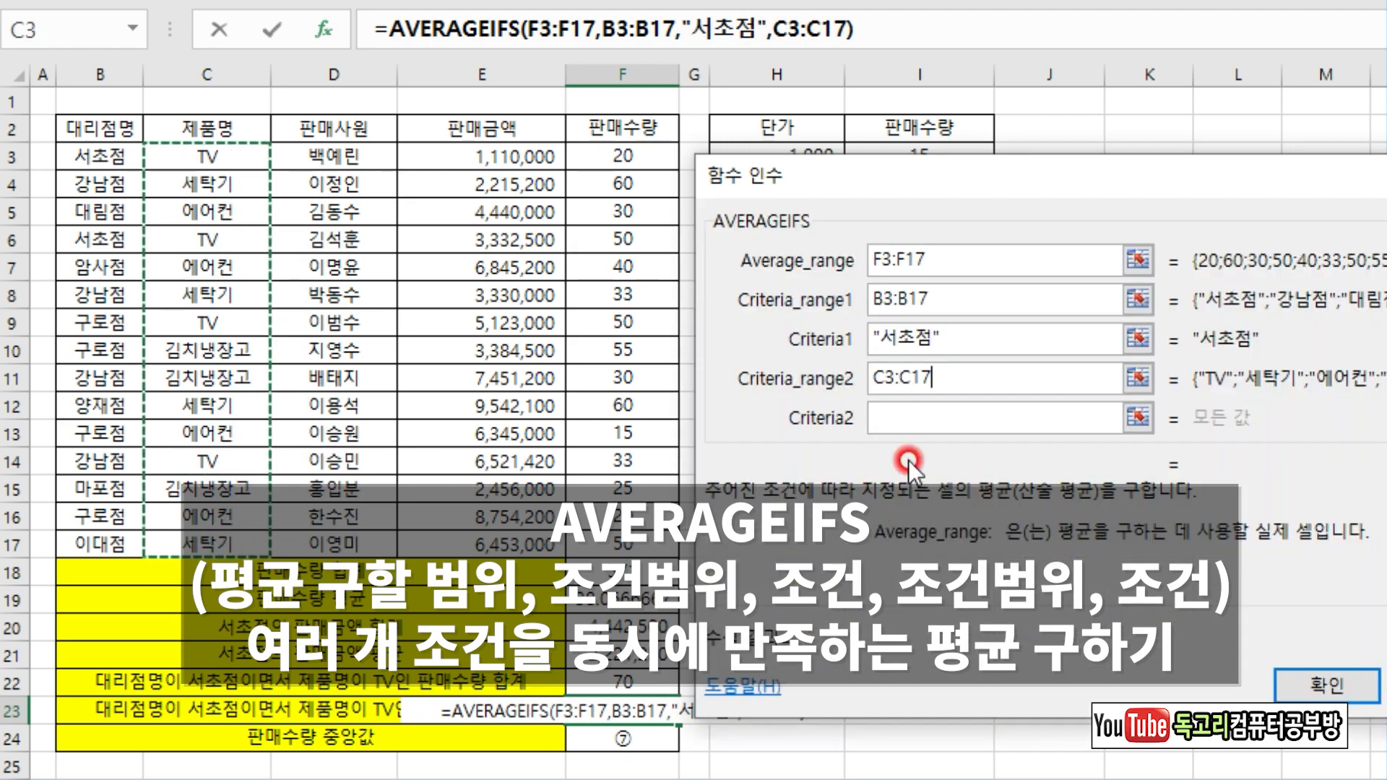
{"action": "left_click", "coordinate": [929, 415]}
{"action": "type", "text": "TV"}
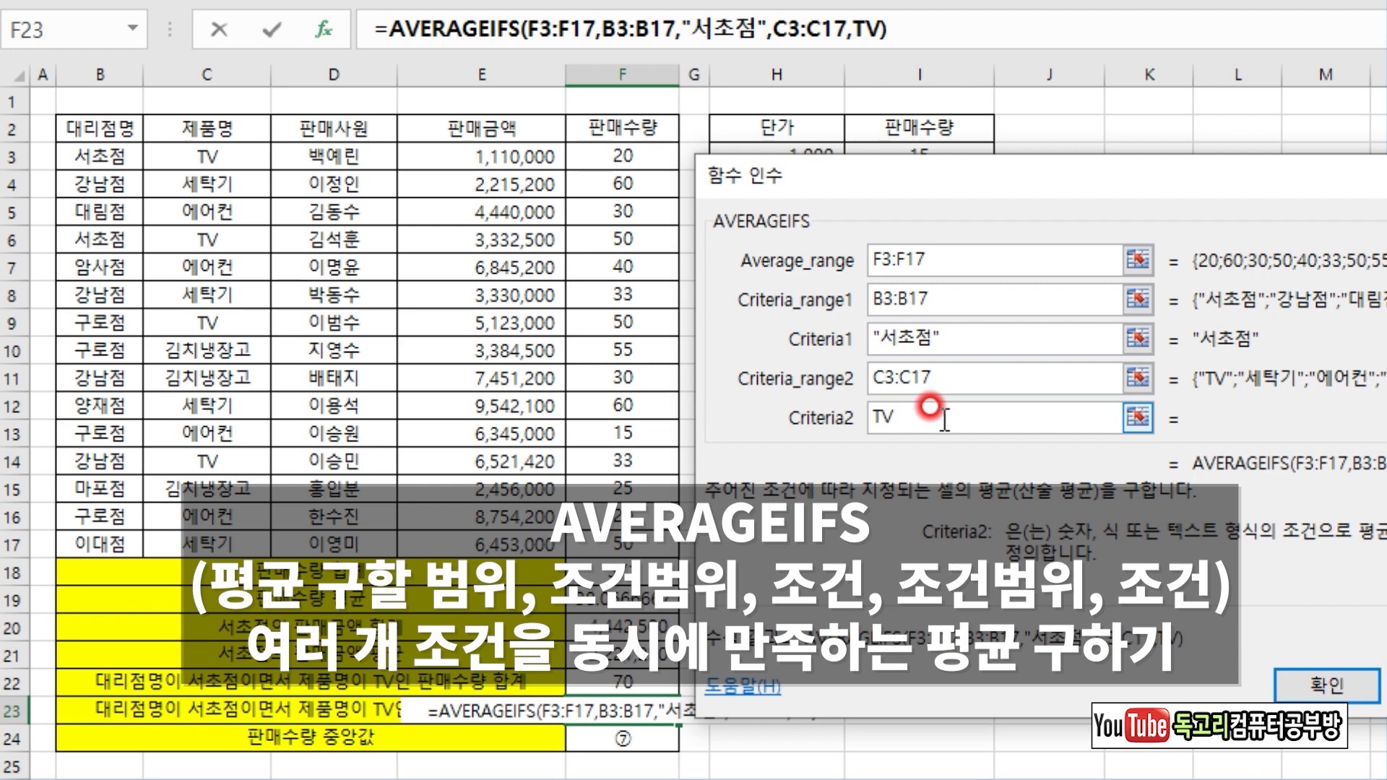
{"action": "left_click_drag", "start_coordinate": [958, 265], "coordinate": [1017, 226]}
{"action": "left_click_drag", "start_coordinate": [972, 297], "coordinate": [1008, 298]}
{"action": "mouse_move", "coordinate": [952, 336]}
{"action": "left_mouse_down"}
{"action": "mouse_move", "coordinate": [1001, 354]}
{"action": "mouse_move", "coordinate": [993, 509]}
{"action": "left_mouse_up"}
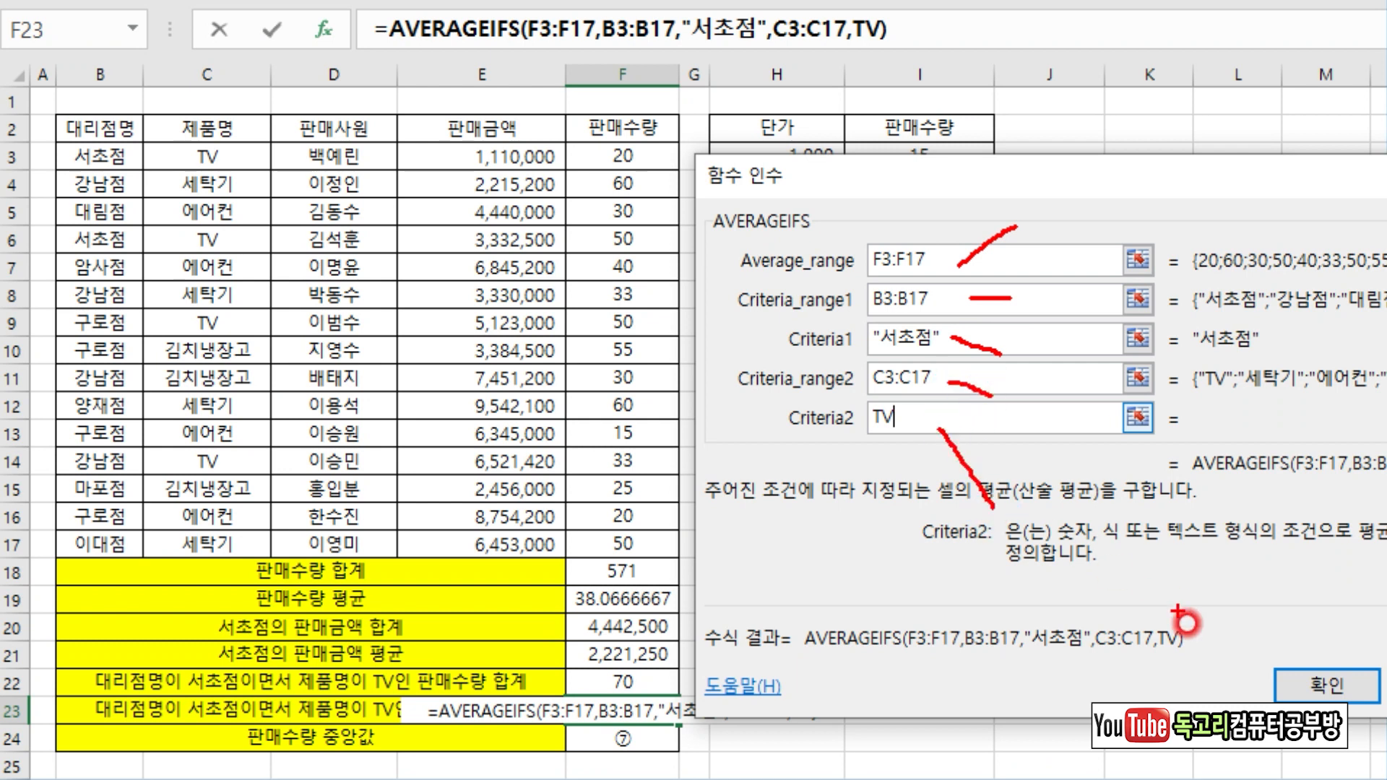
{"action": "mouse_move", "coordinate": [1264, 699]}
{"action": "left_mouse_down"}
{"action": "mouse_move", "coordinate": [1373, 715]}
{"action": "mouse_move", "coordinate": [1347, 748]}
{"action": "left_mouse_up"}
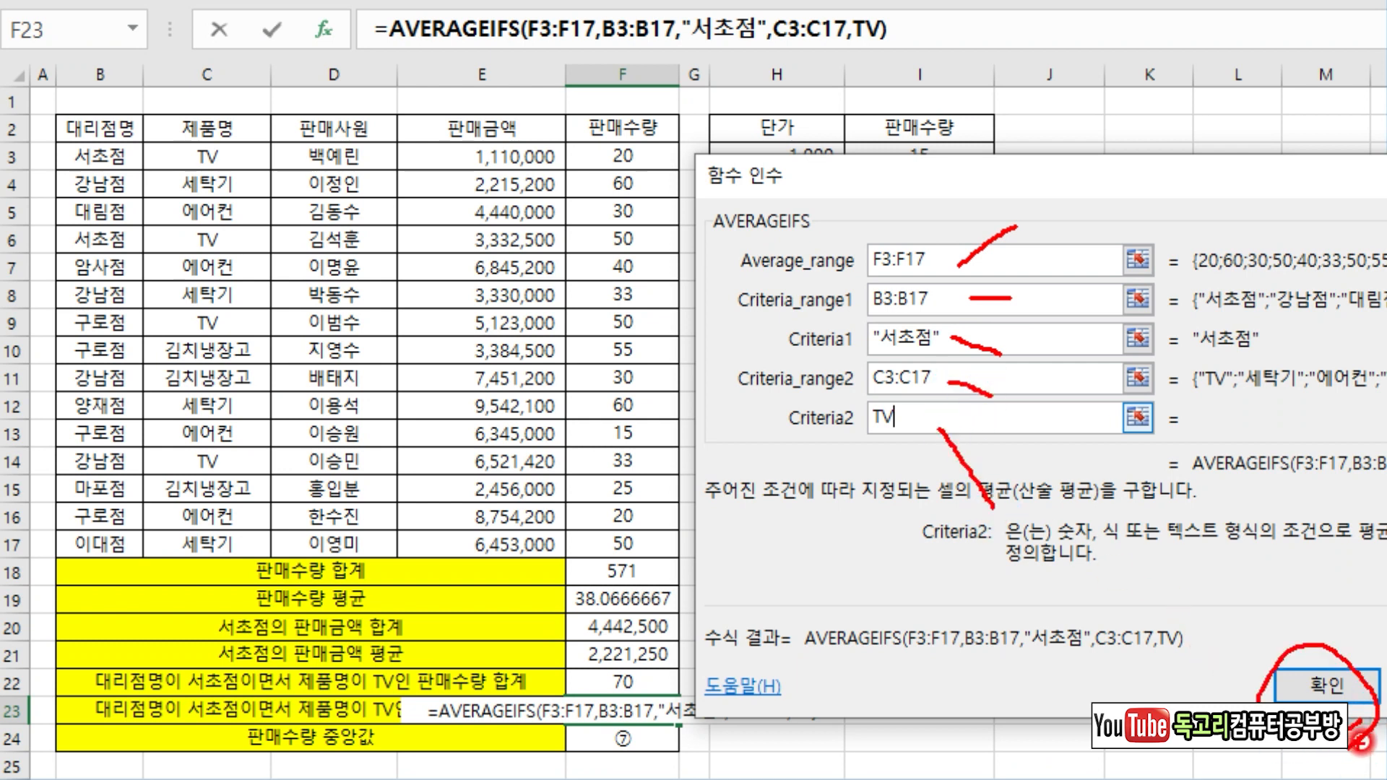
{"action": "left_click", "coordinate": [1292, 679]}
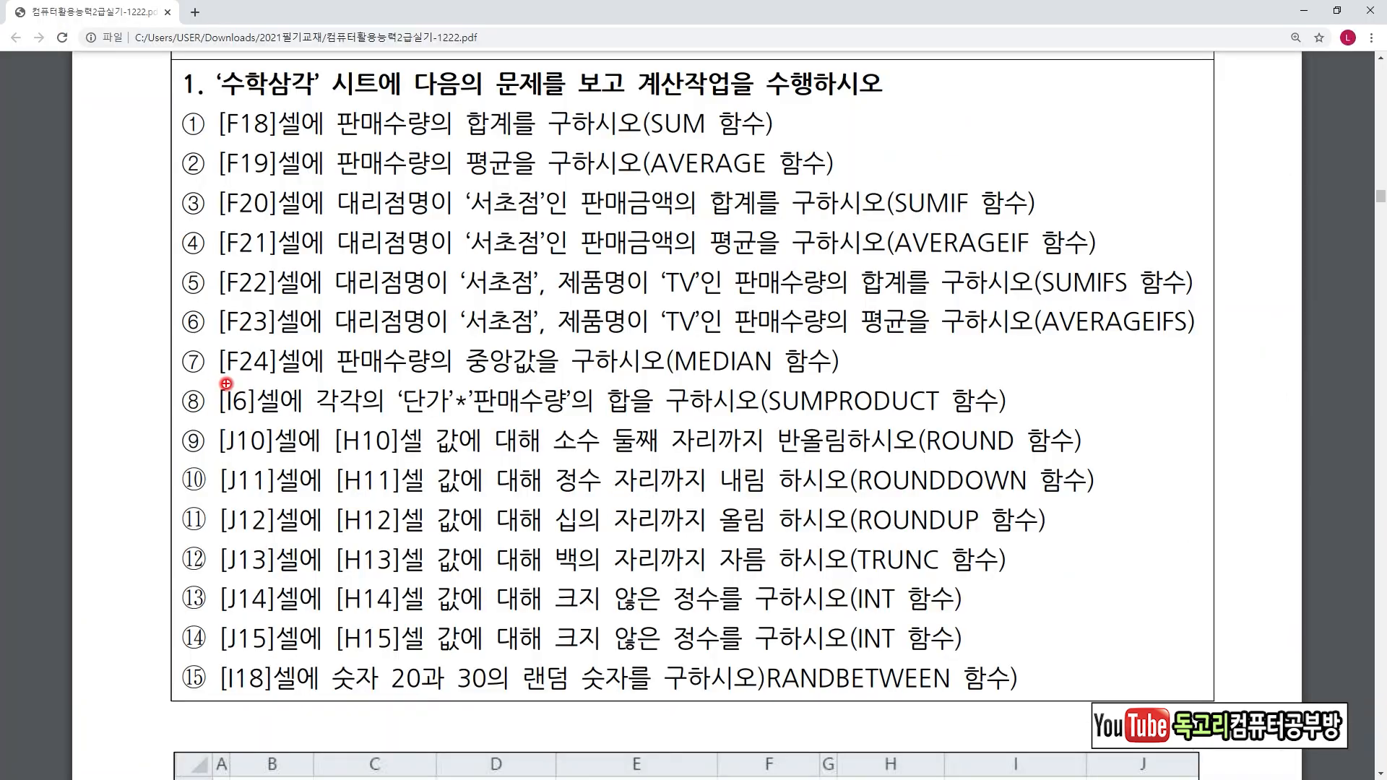
Step: Switch to the exercise PDF in the browser and review items 7 to 14, underlining their cells, rounding places and conditions
{"action": "left_click_drag", "start_coordinate": [231, 374], "coordinate": [279, 376]}
{"action": "left_click_drag", "start_coordinate": [369, 376], "coordinate": [512, 387]}
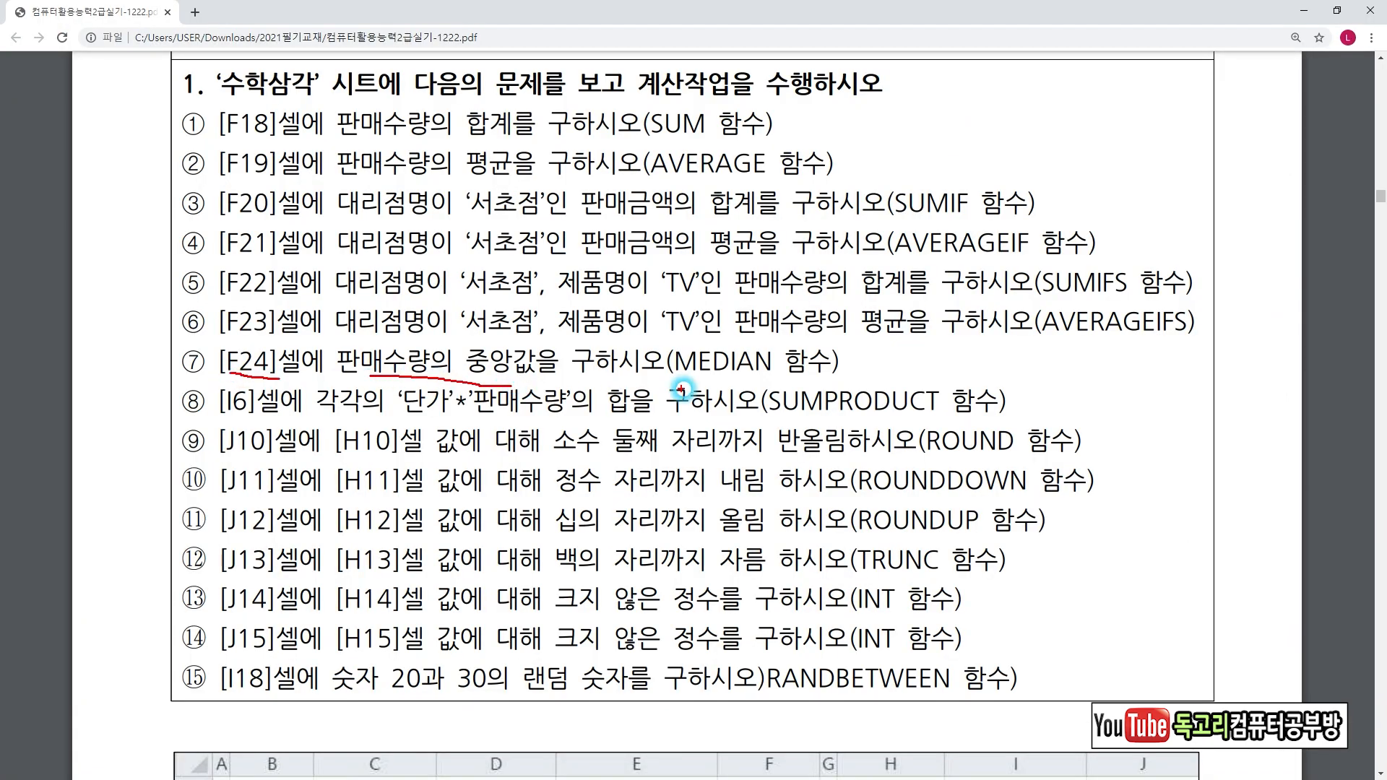
{"action": "left_click_drag", "start_coordinate": [211, 422], "coordinate": [269, 425]}
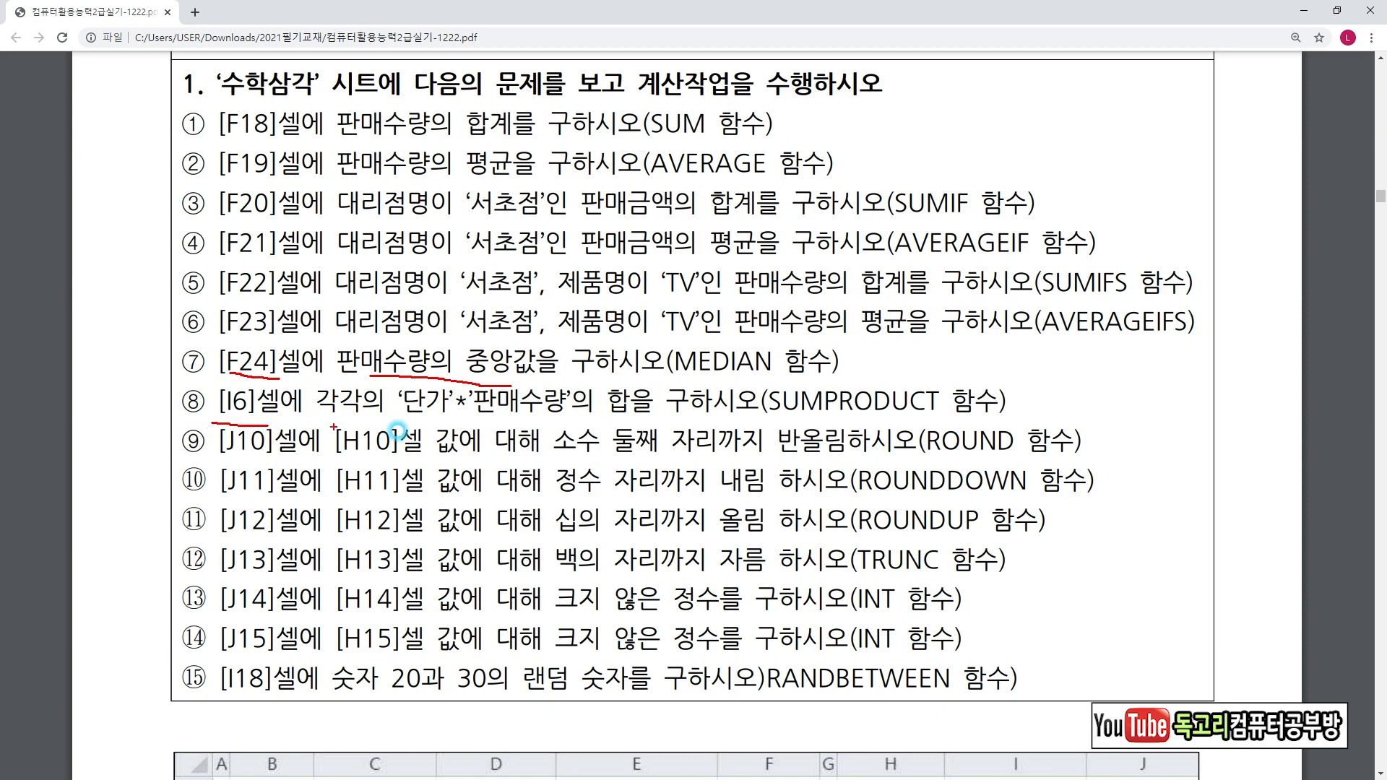
{"action": "left_click_drag", "start_coordinate": [399, 416], "coordinate": [546, 417]}
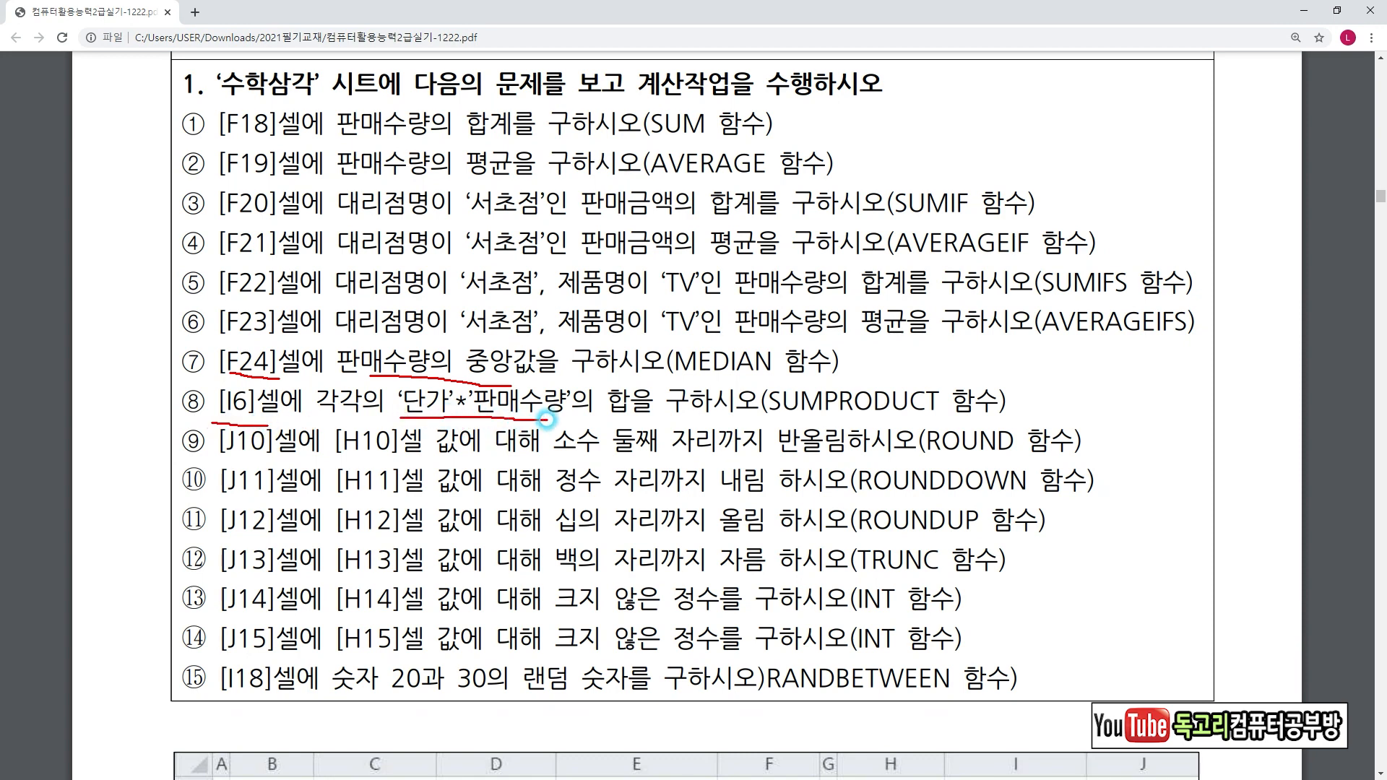
{"action": "mouse_move", "coordinate": [661, 417]}
{"action": "left_mouse_down"}
{"action": "mouse_move", "coordinate": [641, 418]}
{"action": "mouse_move", "coordinate": [648, 393]}
{"action": "mouse_move", "coordinate": [635, 418]}
{"action": "left_mouse_up"}
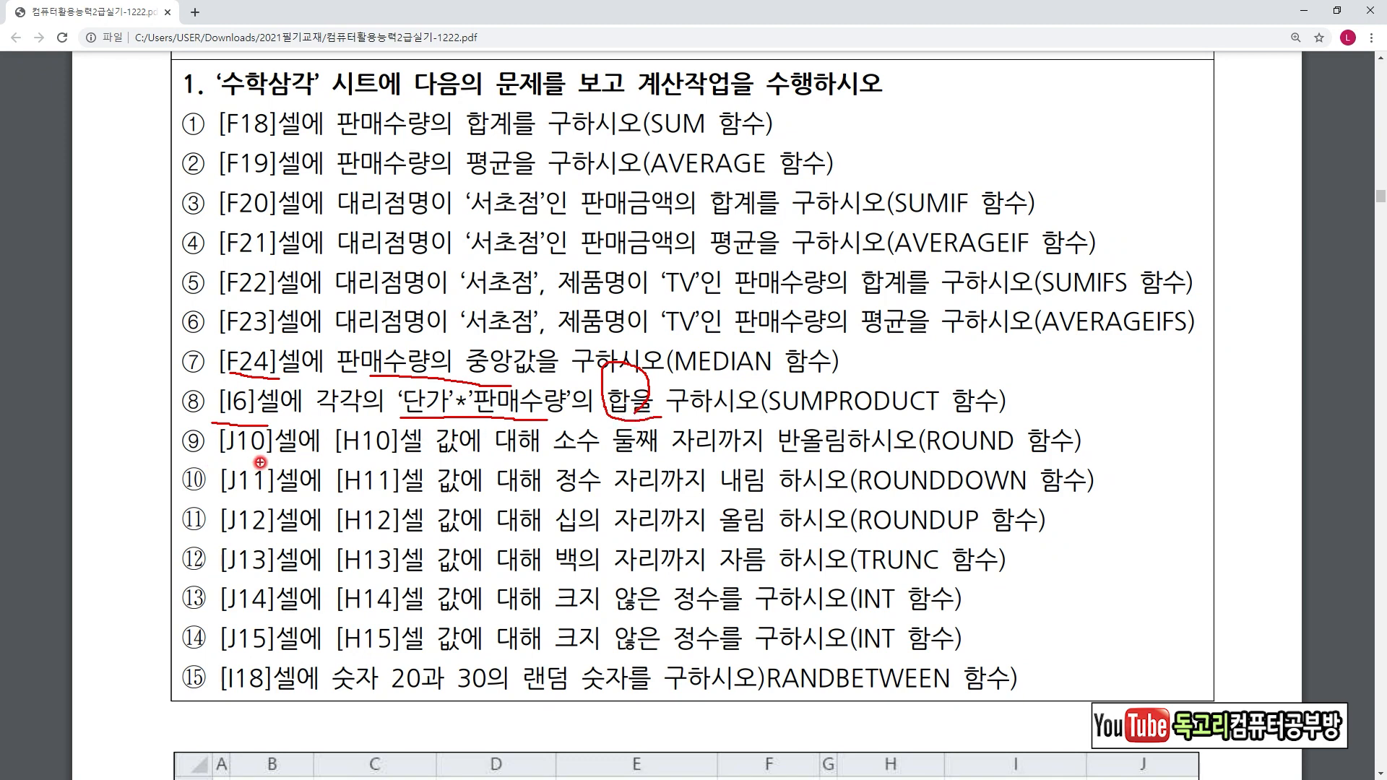
{"action": "left_click_drag", "start_coordinate": [327, 454], "coordinate": [421, 466]}
{"action": "left_click_drag", "start_coordinate": [571, 452], "coordinate": [818, 456]}
{"action": "left_click_drag", "start_coordinate": [332, 493], "coordinate": [421, 495]}
{"action": "left_click_drag", "start_coordinate": [561, 497], "coordinate": [785, 494]}
{"action": "left_click_drag", "start_coordinate": [335, 534], "coordinate": [408, 537]}
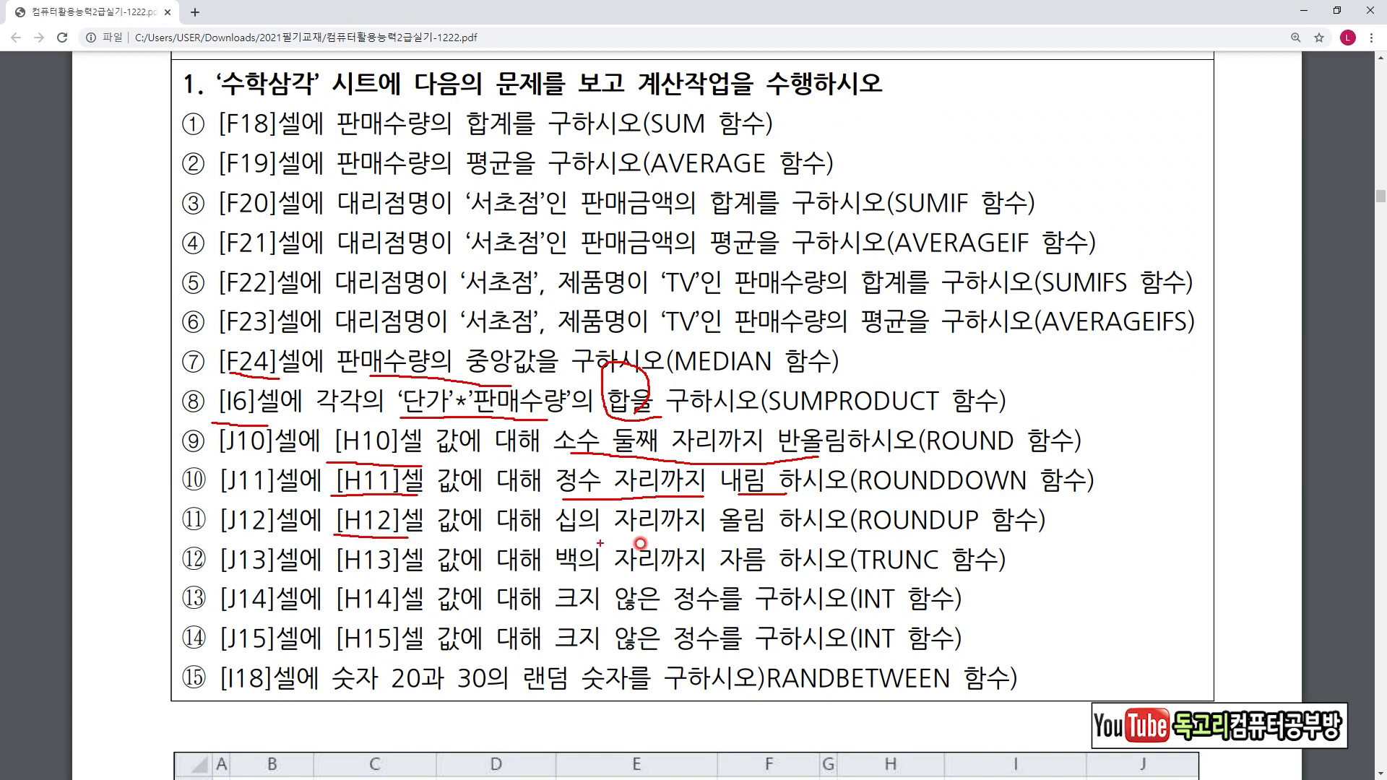
{"action": "left_click_drag", "start_coordinate": [546, 536], "coordinate": [754, 534]}
{"action": "left_click_drag", "start_coordinate": [332, 570], "coordinate": [398, 573]}
{"action": "left_click_drag", "start_coordinate": [549, 588], "coordinate": [755, 577]}
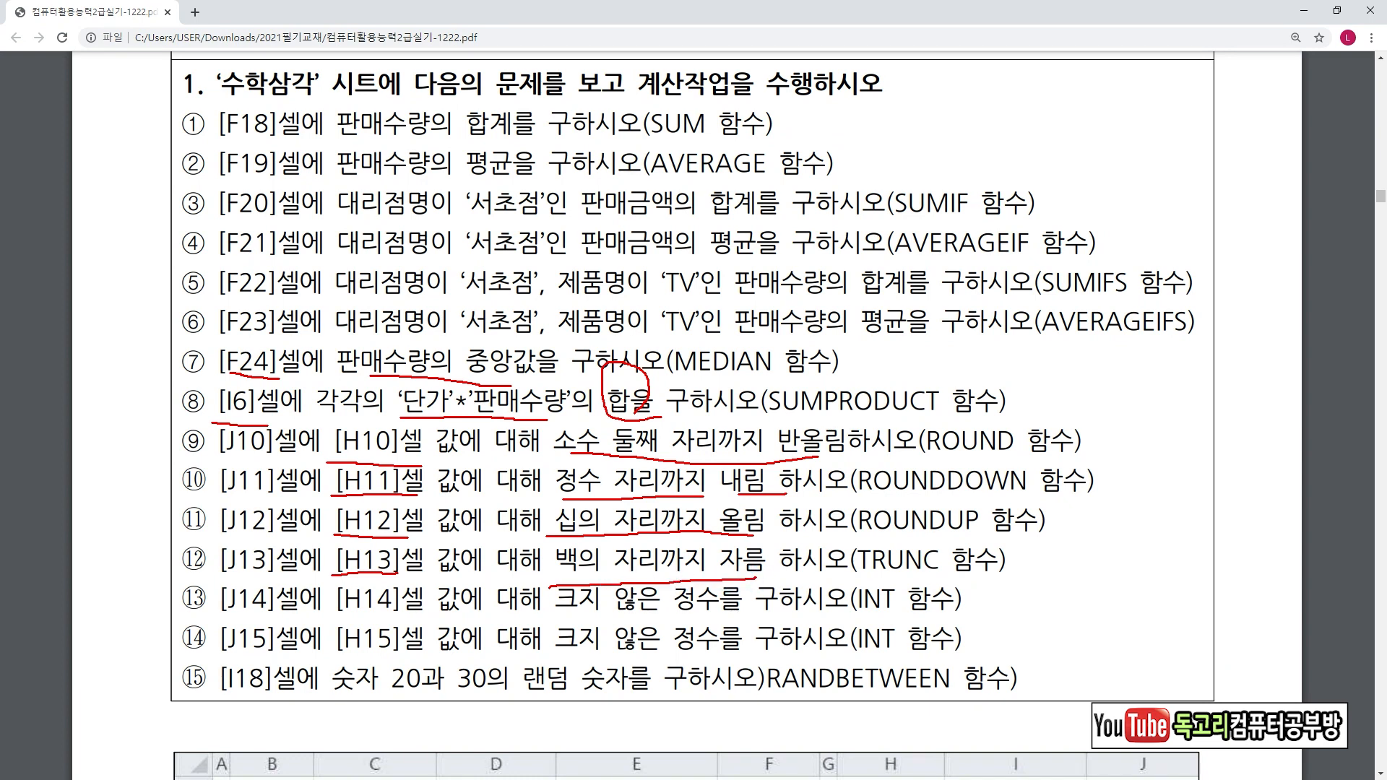
{"action": "left_click_drag", "start_coordinate": [323, 616], "coordinate": [402, 619]}
{"action": "left_click_drag", "start_coordinate": [558, 618], "coordinate": [691, 620]}
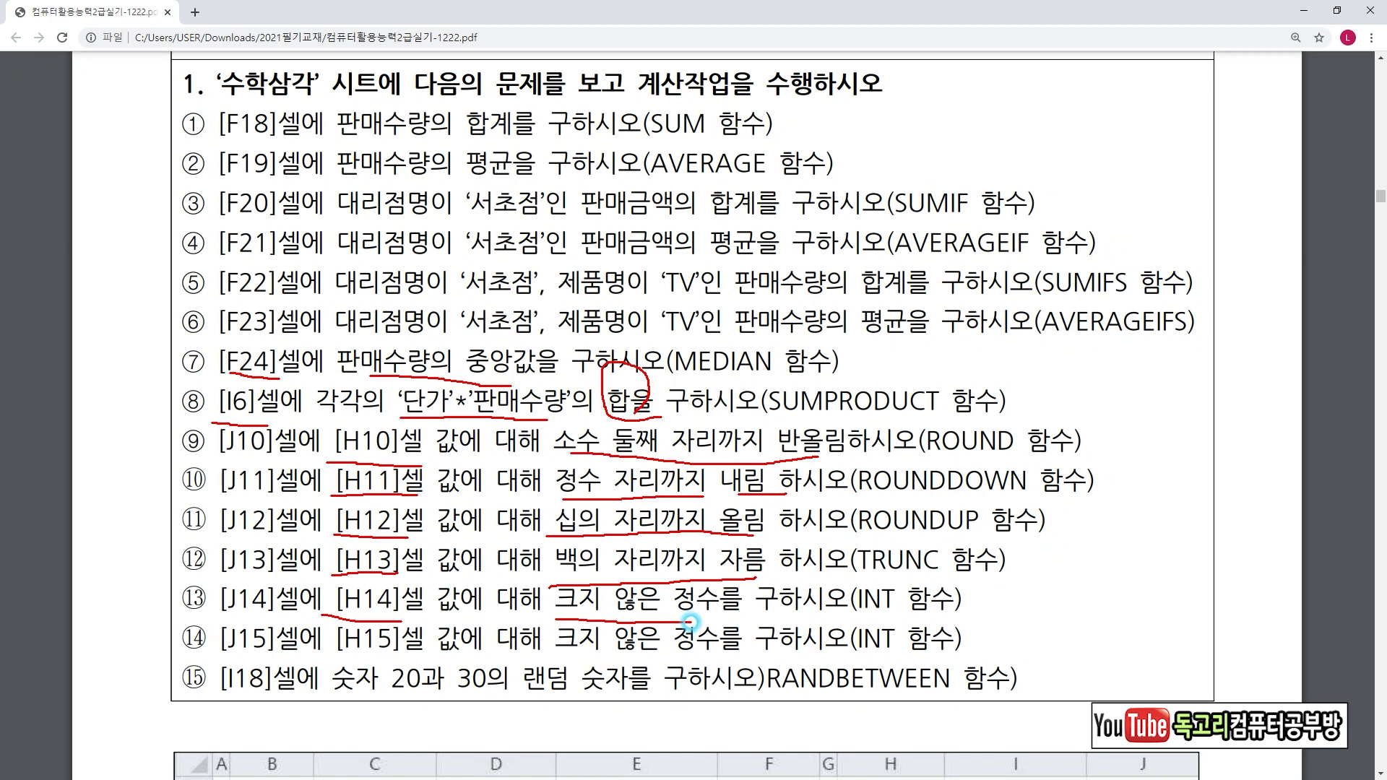
{"action": "left_click_drag", "start_coordinate": [322, 656], "coordinate": [402, 657]}
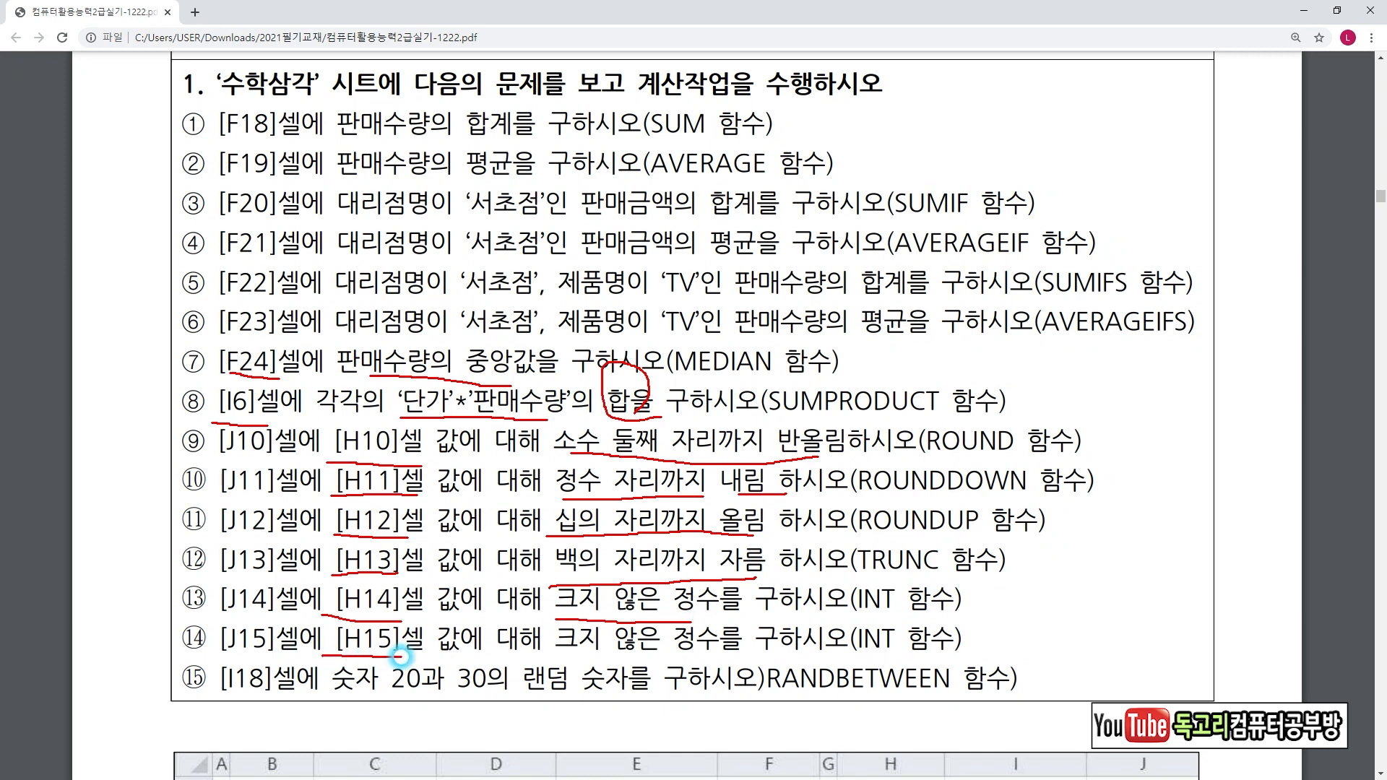
{"action": "left_click_drag", "start_coordinate": [568, 650], "coordinate": [704, 651]}
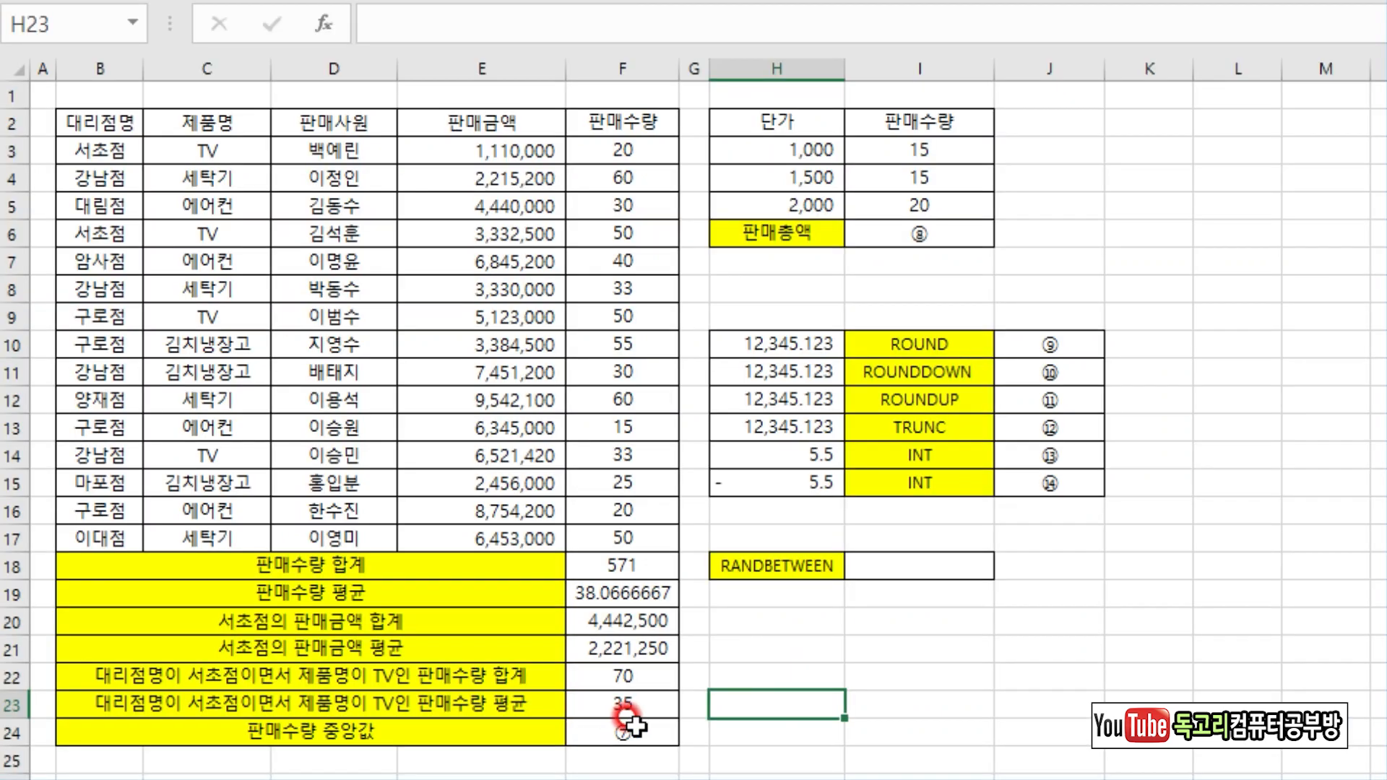
Step: In the worksheet's cell F24, calculate the median of the sales quantities with =MEDIAN(F3:F17)
{"action": "left_click", "coordinate": [658, 733]}
{"action": "type", "text": "=ME"}
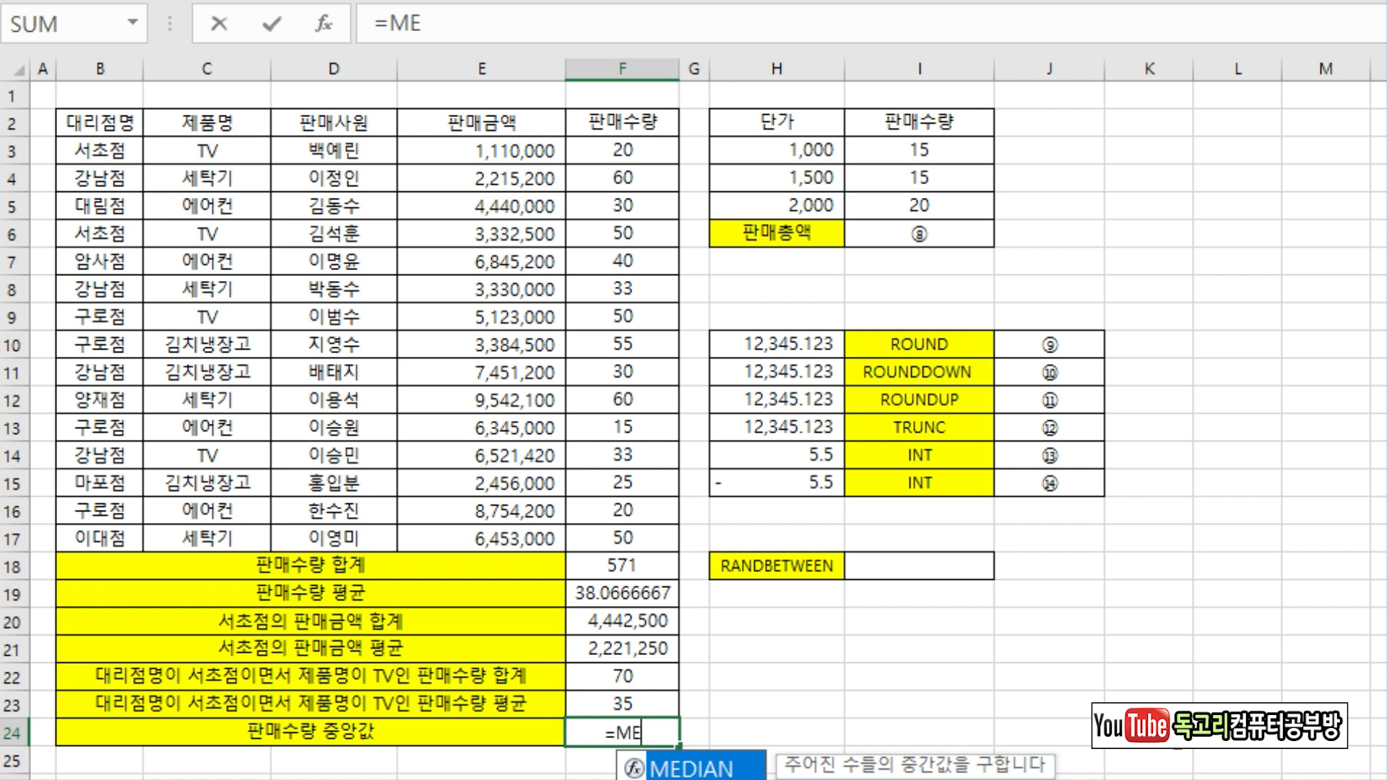
{"action": "key", "text": "Tab"}
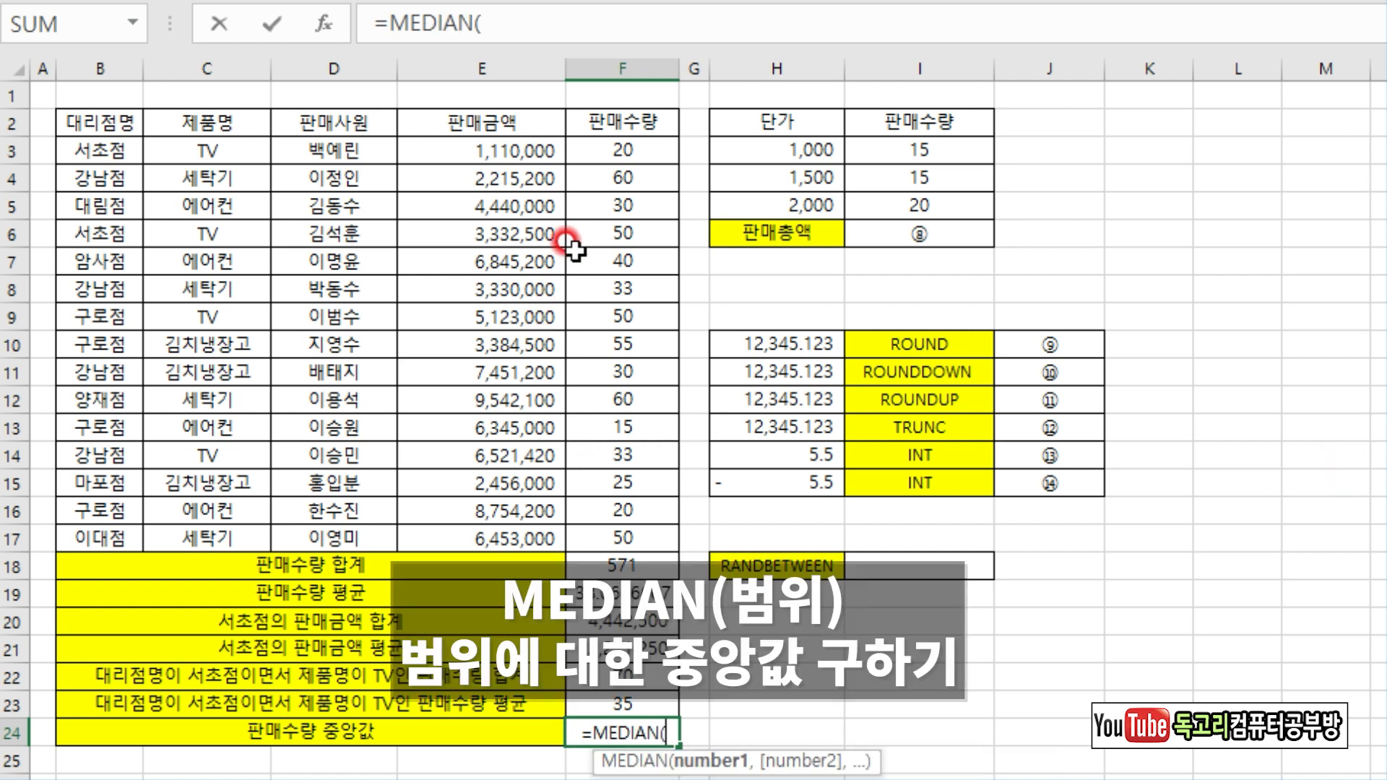
{"action": "left_click", "coordinate": [596, 151]}
{"action": "left_click_drag", "start_coordinate": [610, 195], "coordinate": [612, 542]}
{"action": "type", "text": ")"}
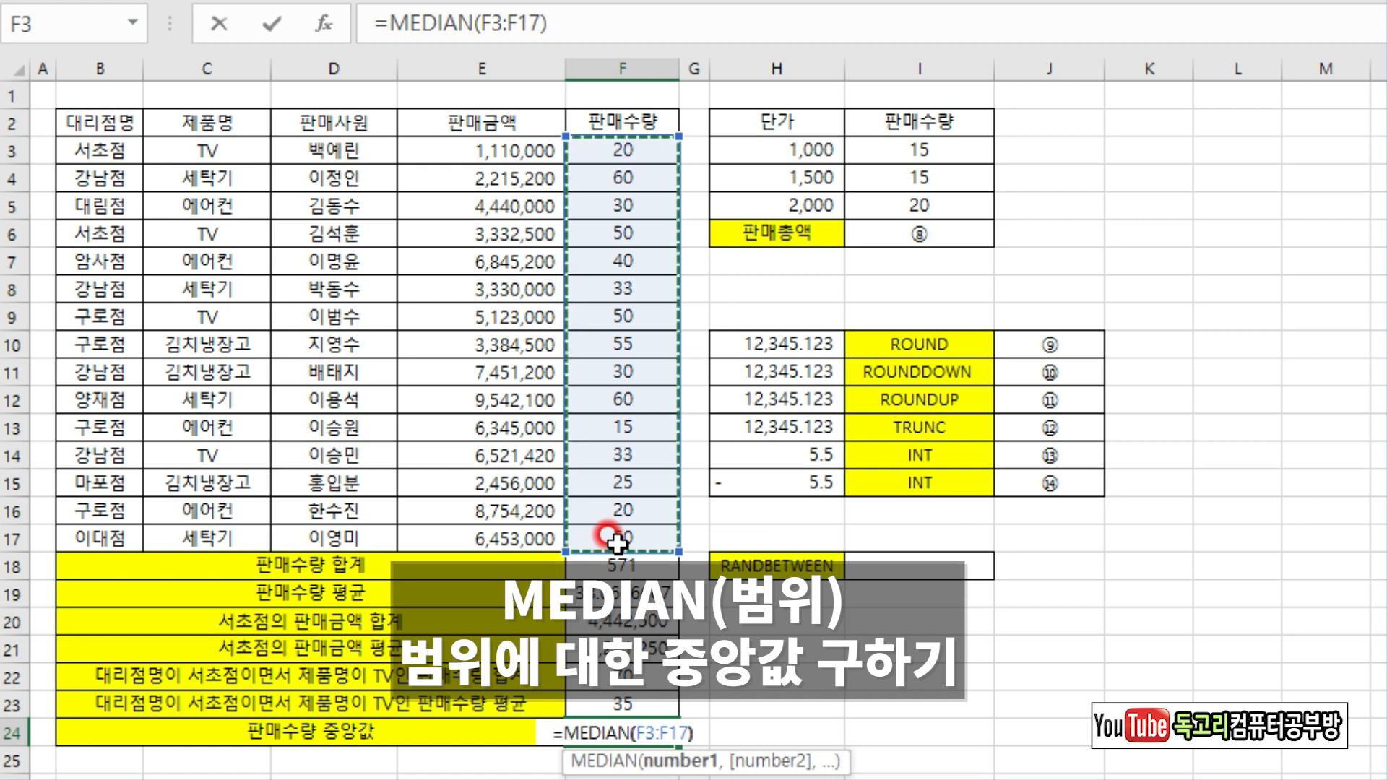
{"action": "key", "text": "Return"}
Step: Calculate the total sales in cell I6 with SUMPRODUCT, using H3:H5 as the first array and I3:I5 as the second
{"action": "left_click", "coordinate": [961, 230]}
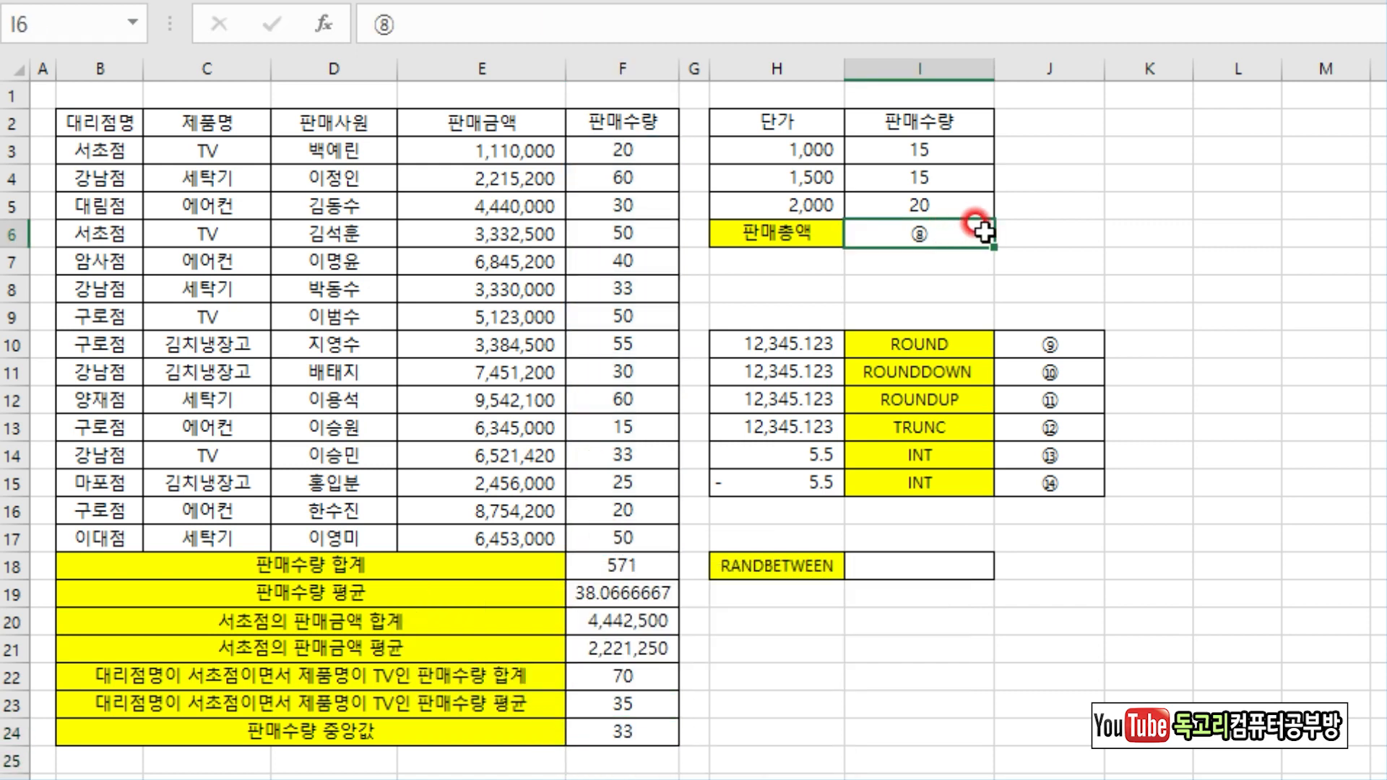
{"action": "type", "text": "=SU"}
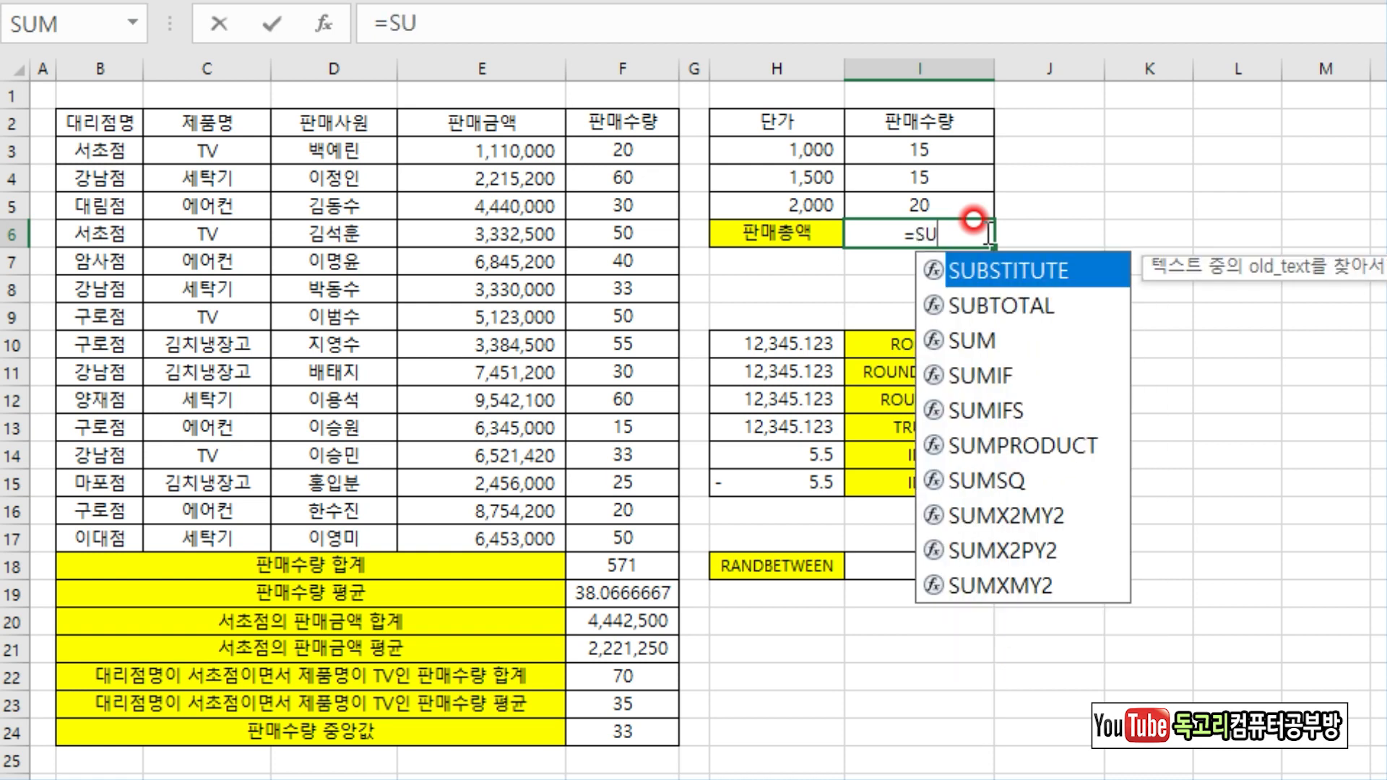
{"action": "key", "text": "Down"}
{"action": "key", "text": "Down"}
{"action": "key", "text": "Down"}
{"action": "key", "text": "Down"}
{"action": "key", "text": "Down"}
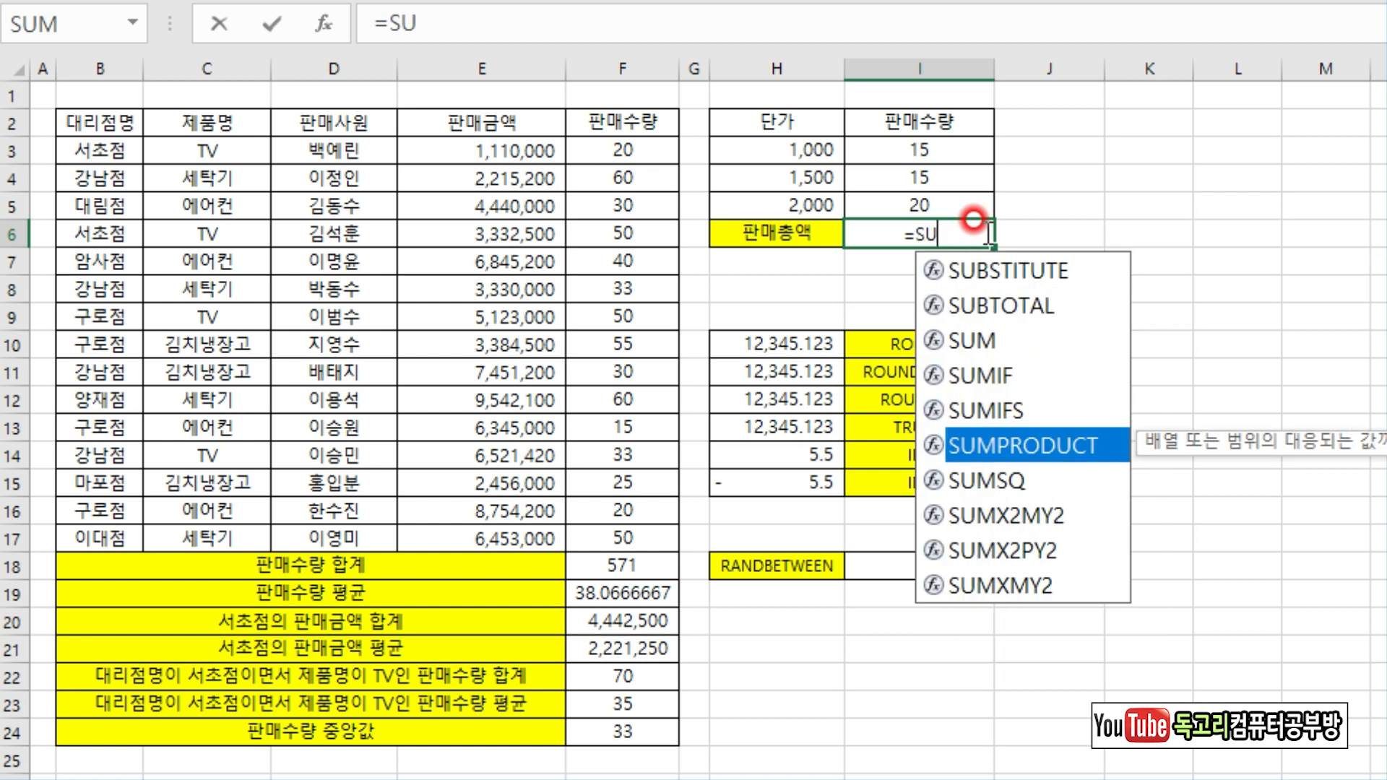
{"action": "key", "text": "Tab"}
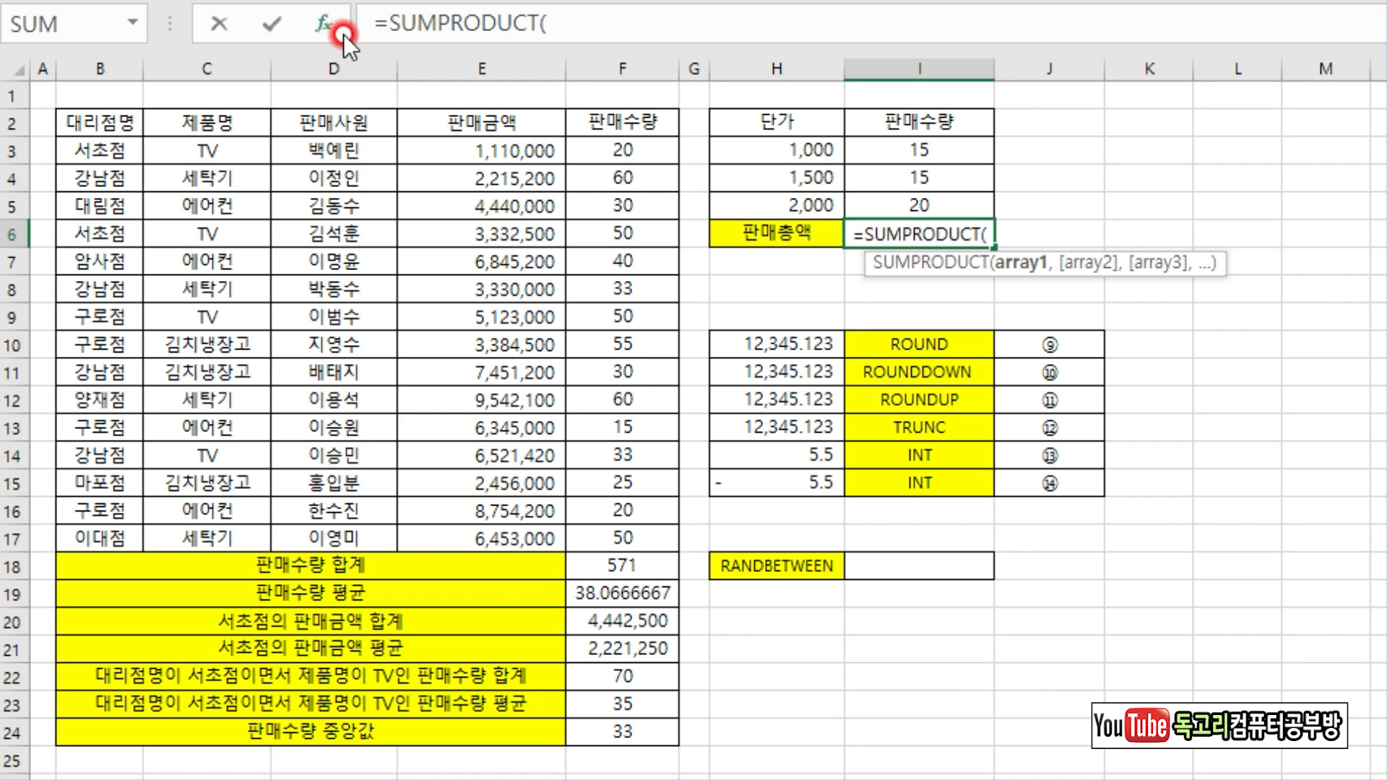
{"action": "left_click", "coordinate": [335, 26]}
{"action": "left_click_drag", "start_coordinate": [929, 206], "coordinate": [783, 284]}
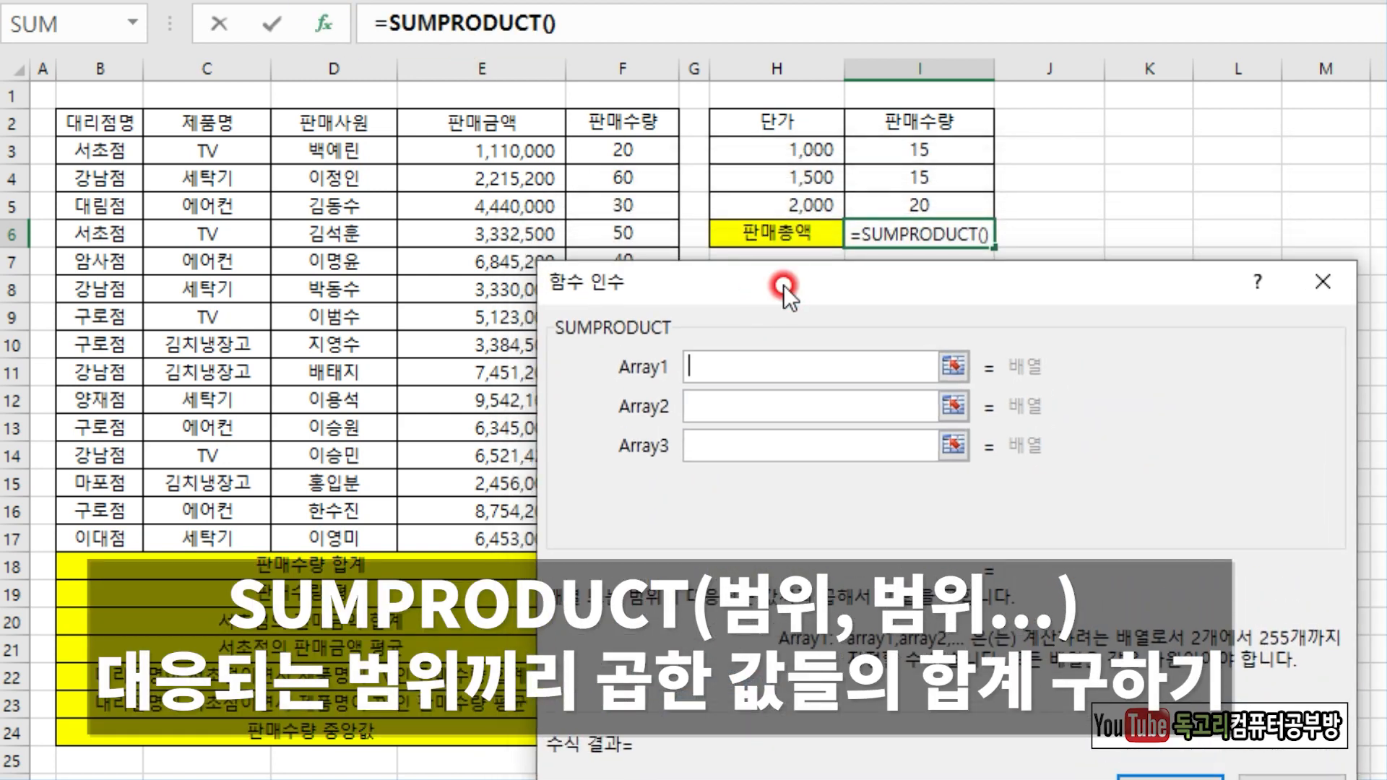
{"action": "left_click_drag", "start_coordinate": [789, 145], "coordinate": [799, 209]}
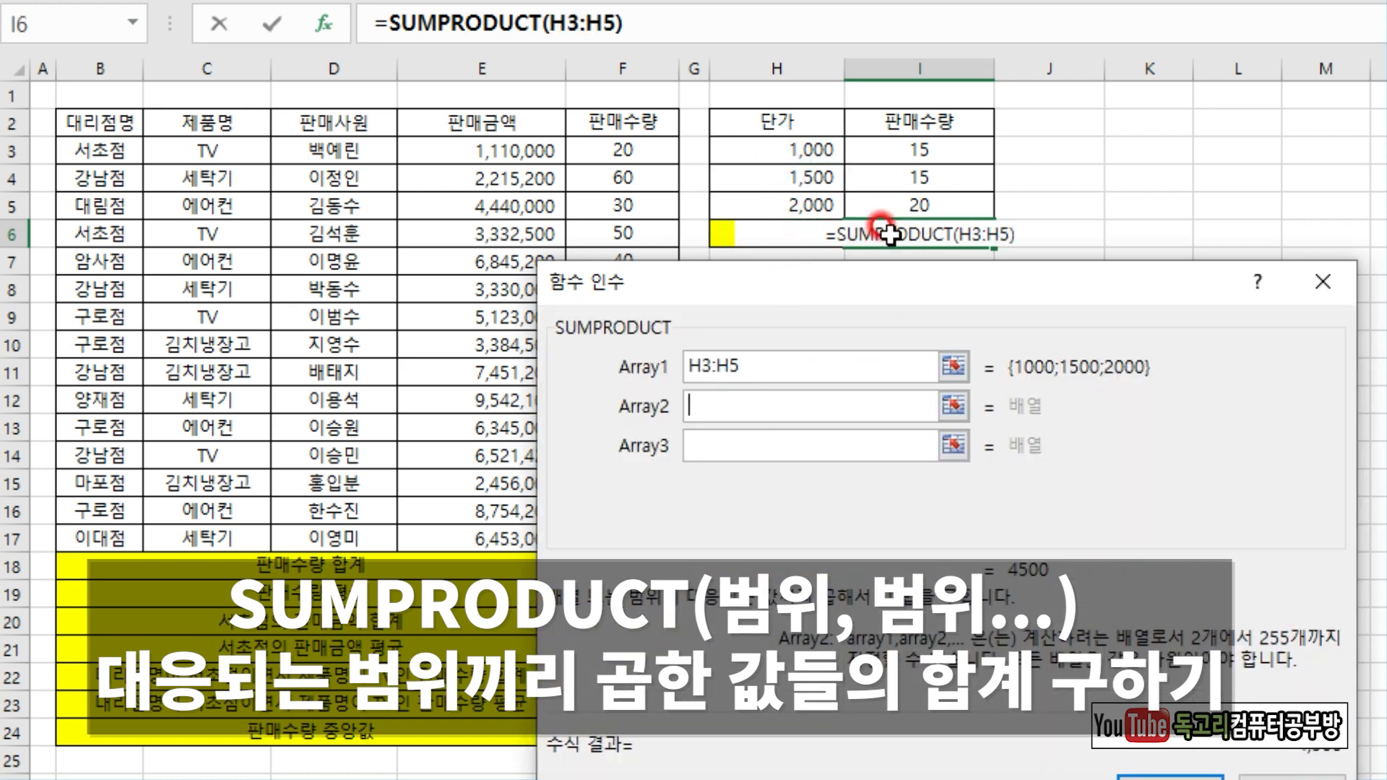
{"action": "left_click_drag", "start_coordinate": [936, 151], "coordinate": [931, 208]}
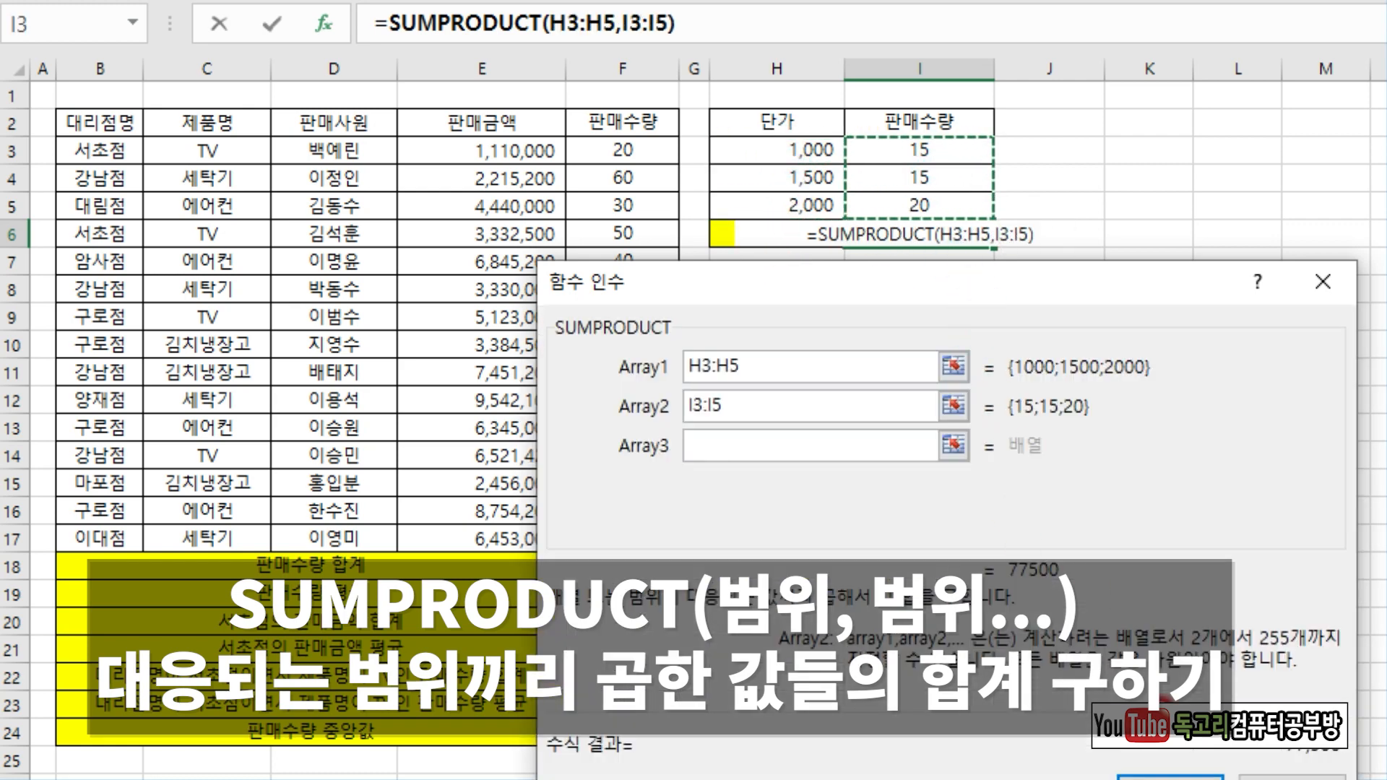
{"action": "left_click_drag", "start_coordinate": [1146, 289], "coordinate": [1125, 119]}
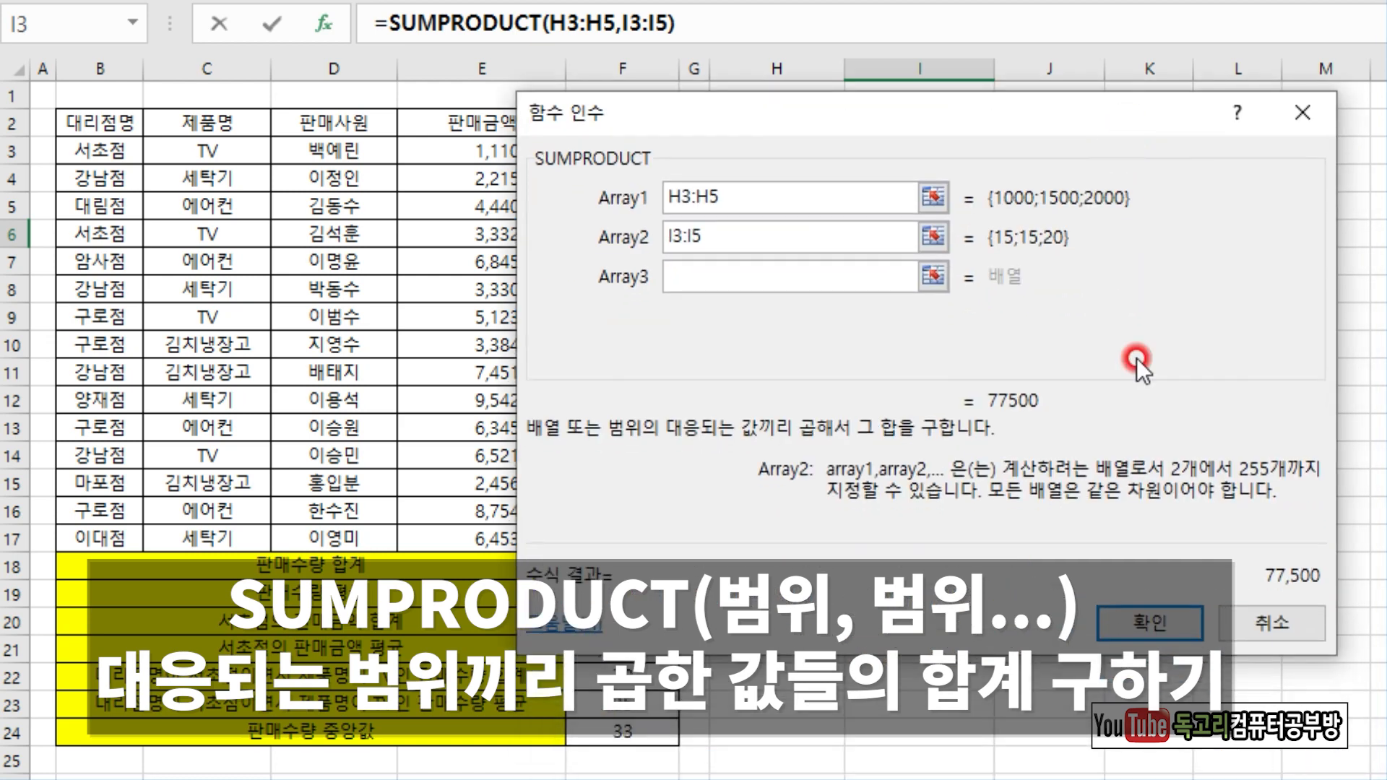
{"action": "left_click", "coordinate": [1141, 622]}
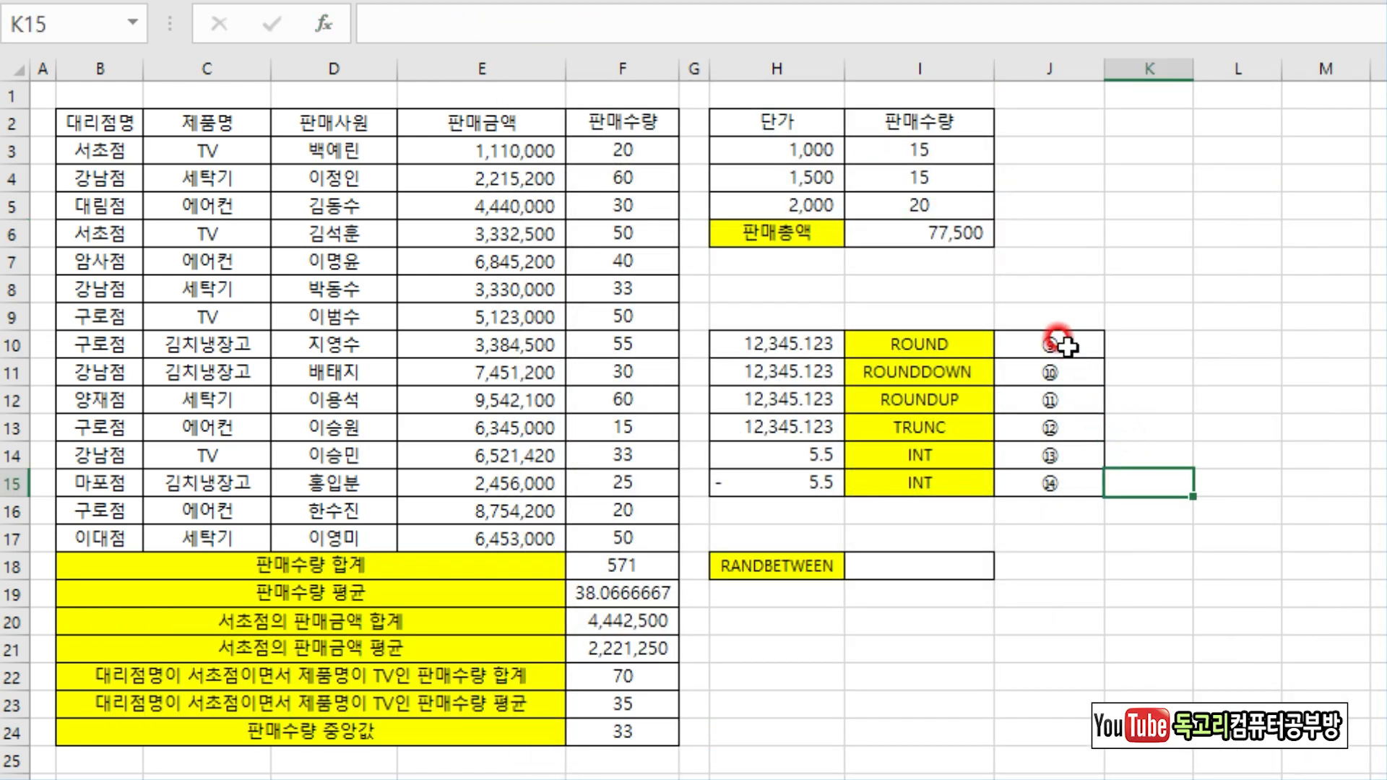
Step: Round the value of H10 to two decimal places in cell J10 with =ROUND(H10,2)
{"action": "left_click", "coordinate": [1060, 339]}
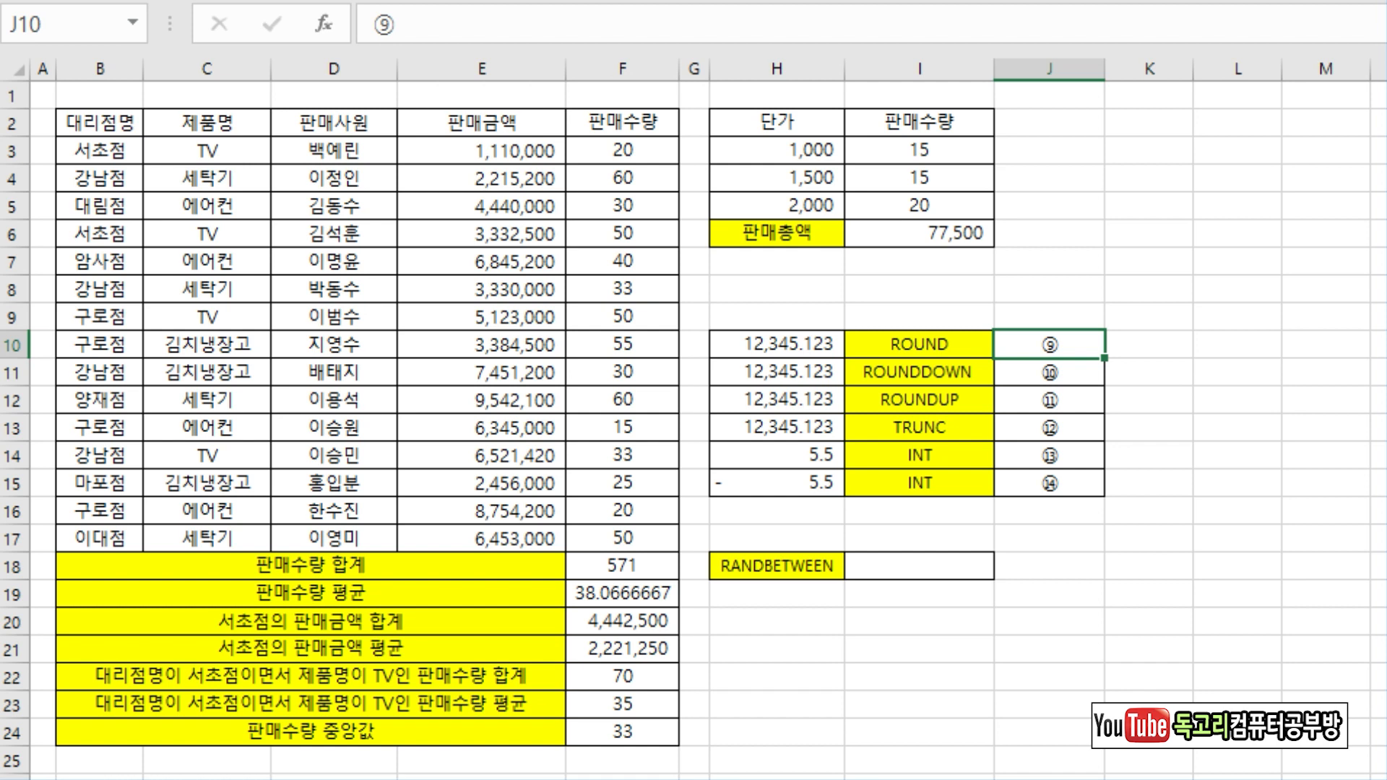
{"action": "type", "text": "="}
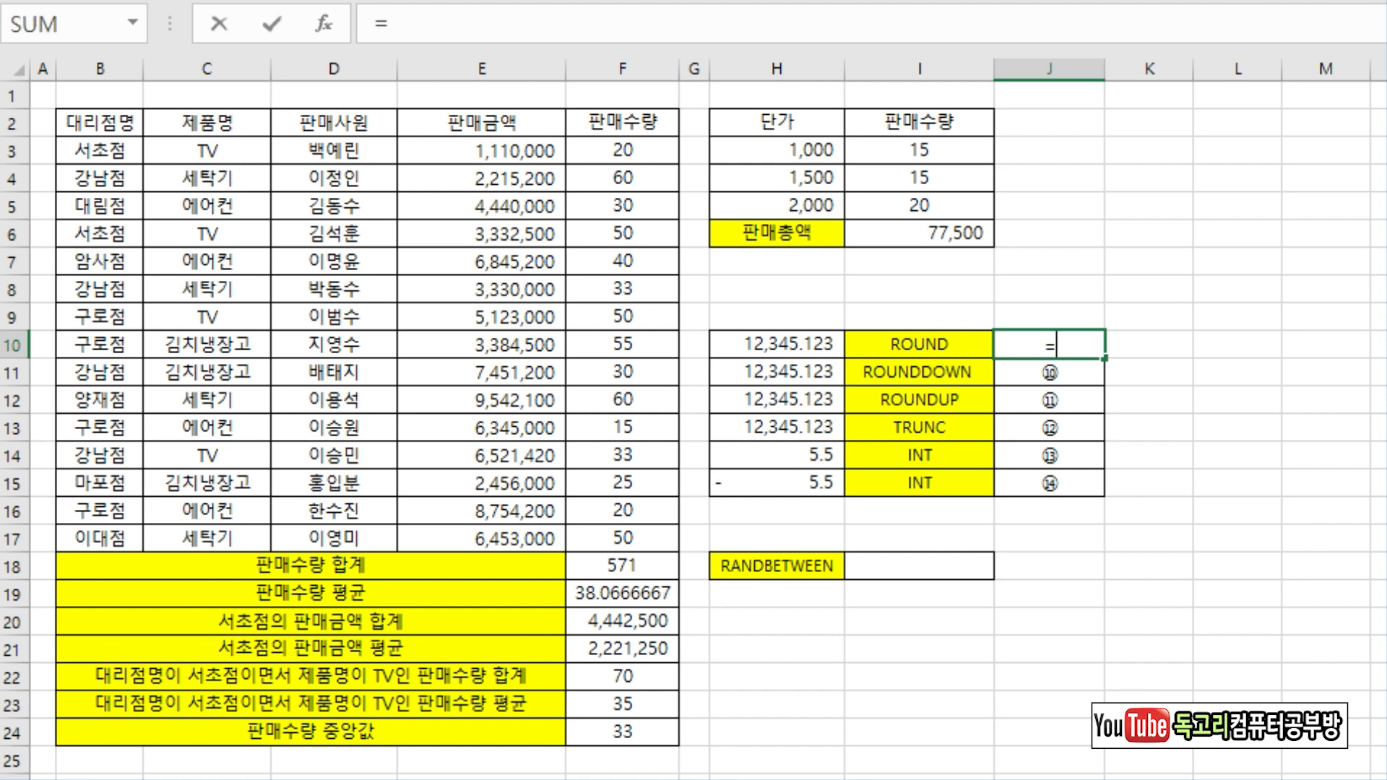
{"action": "type", "text": "ROU"}
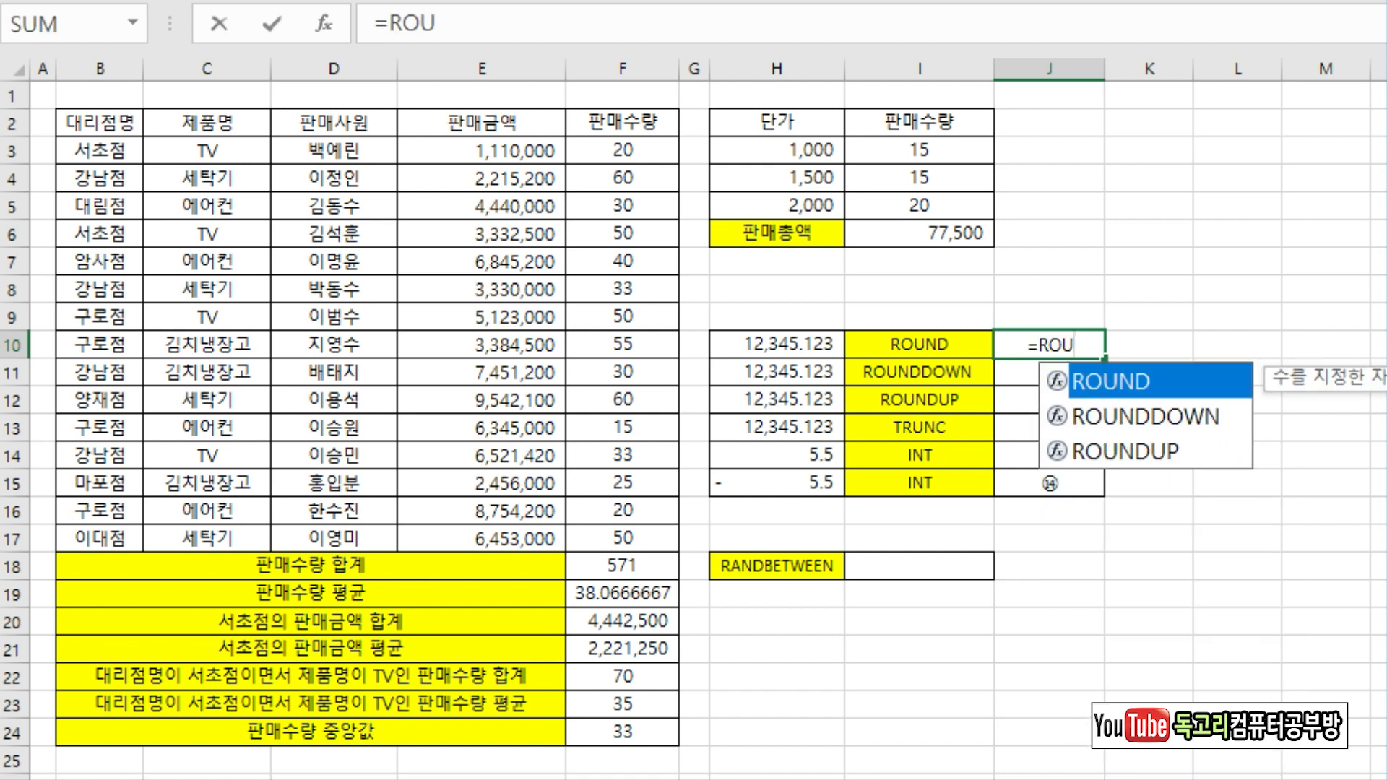
{"action": "key", "text": "Tab"}
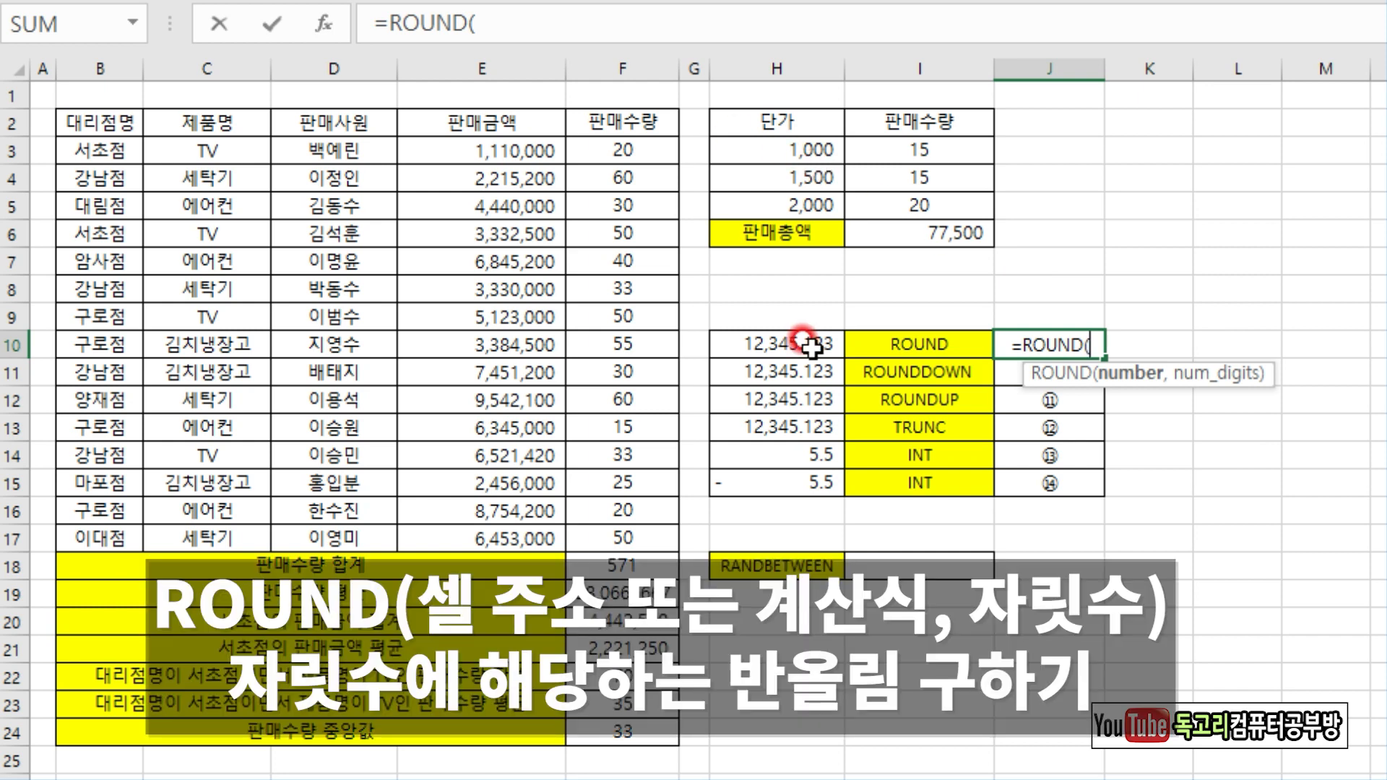
{"action": "left_click", "coordinate": [808, 346]}
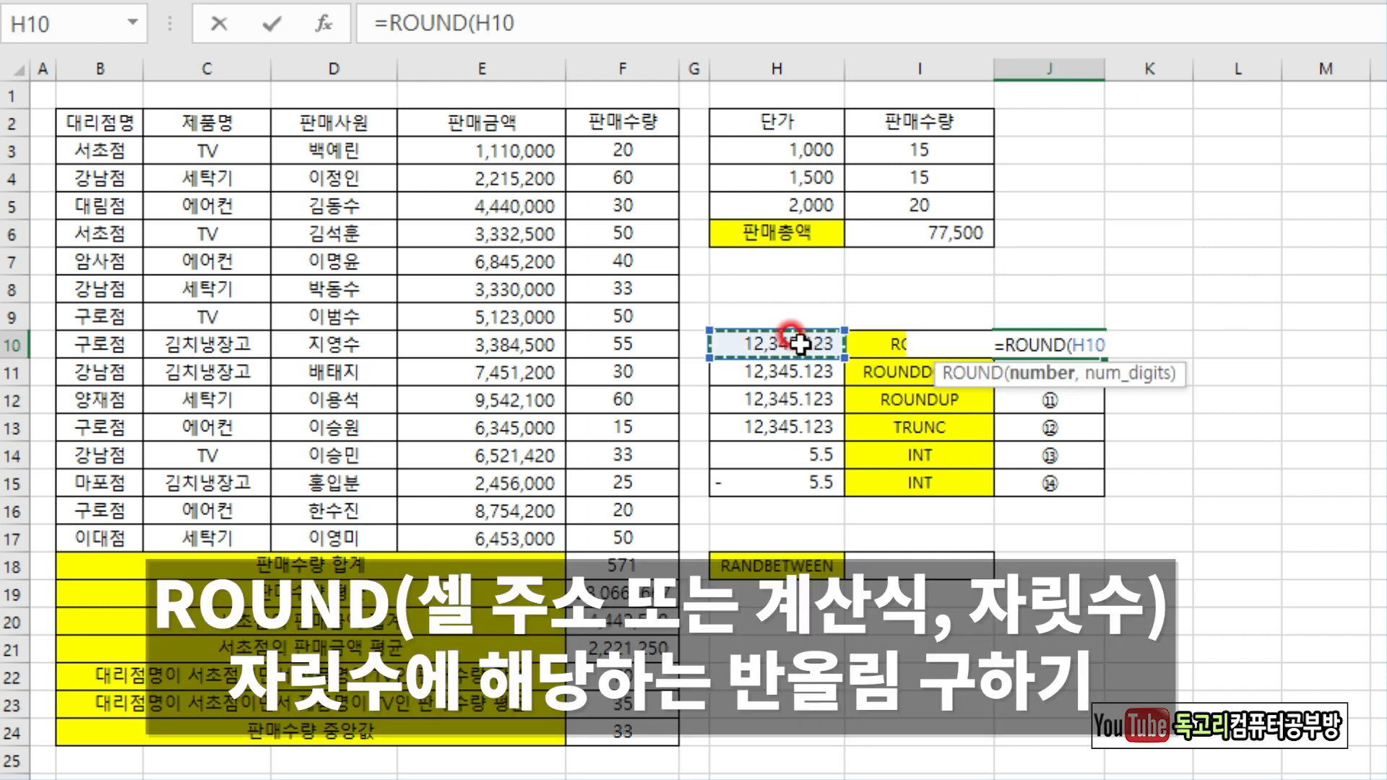
{"action": "type", "text": ","}
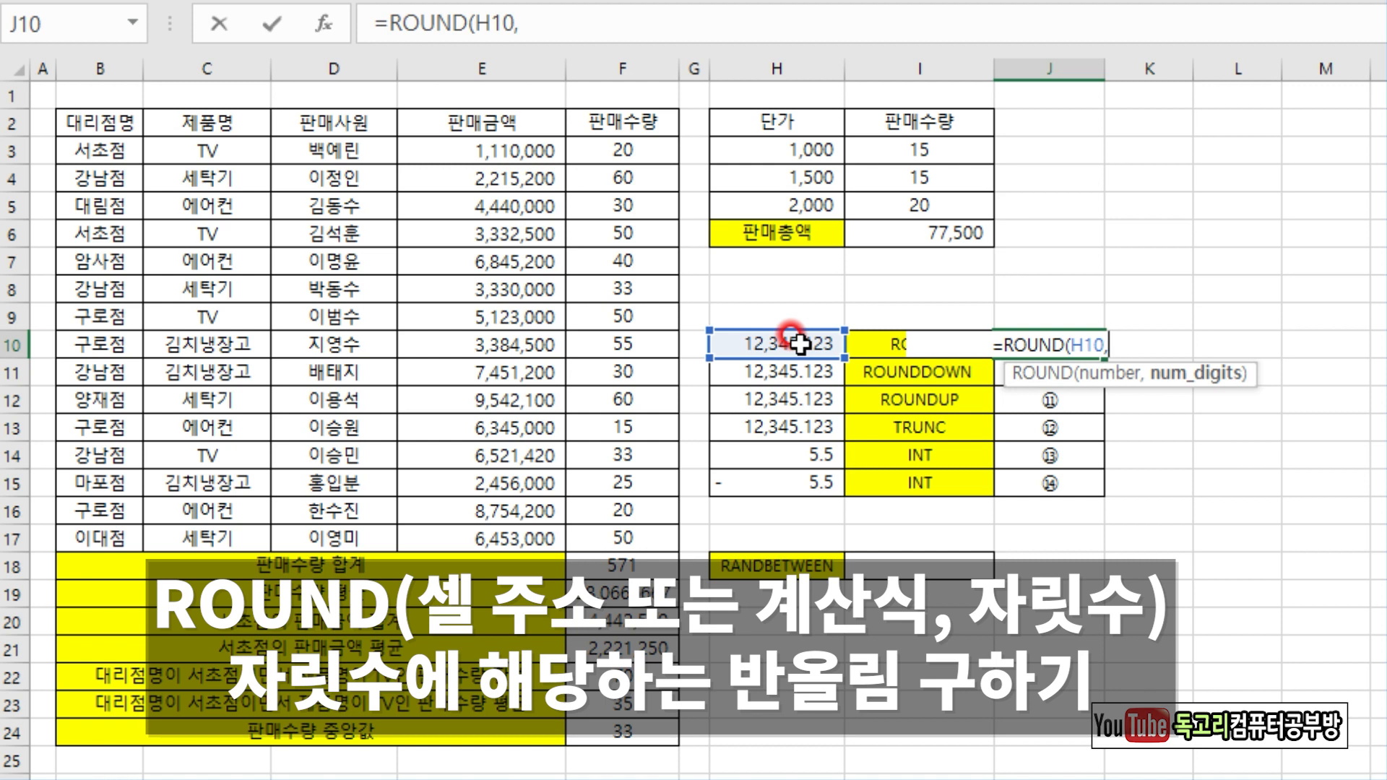
{"action": "type", "text": "2)"}
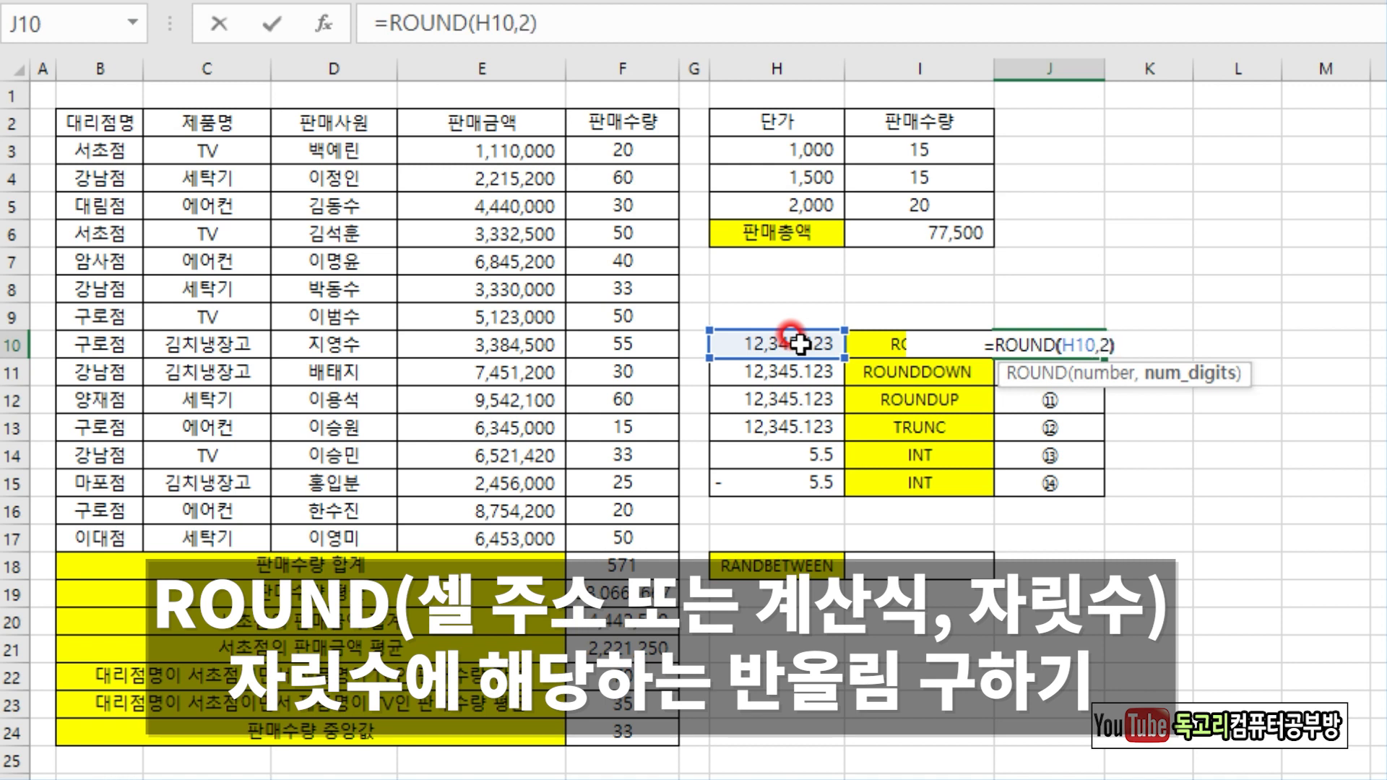
{"action": "key", "text": "Return"}
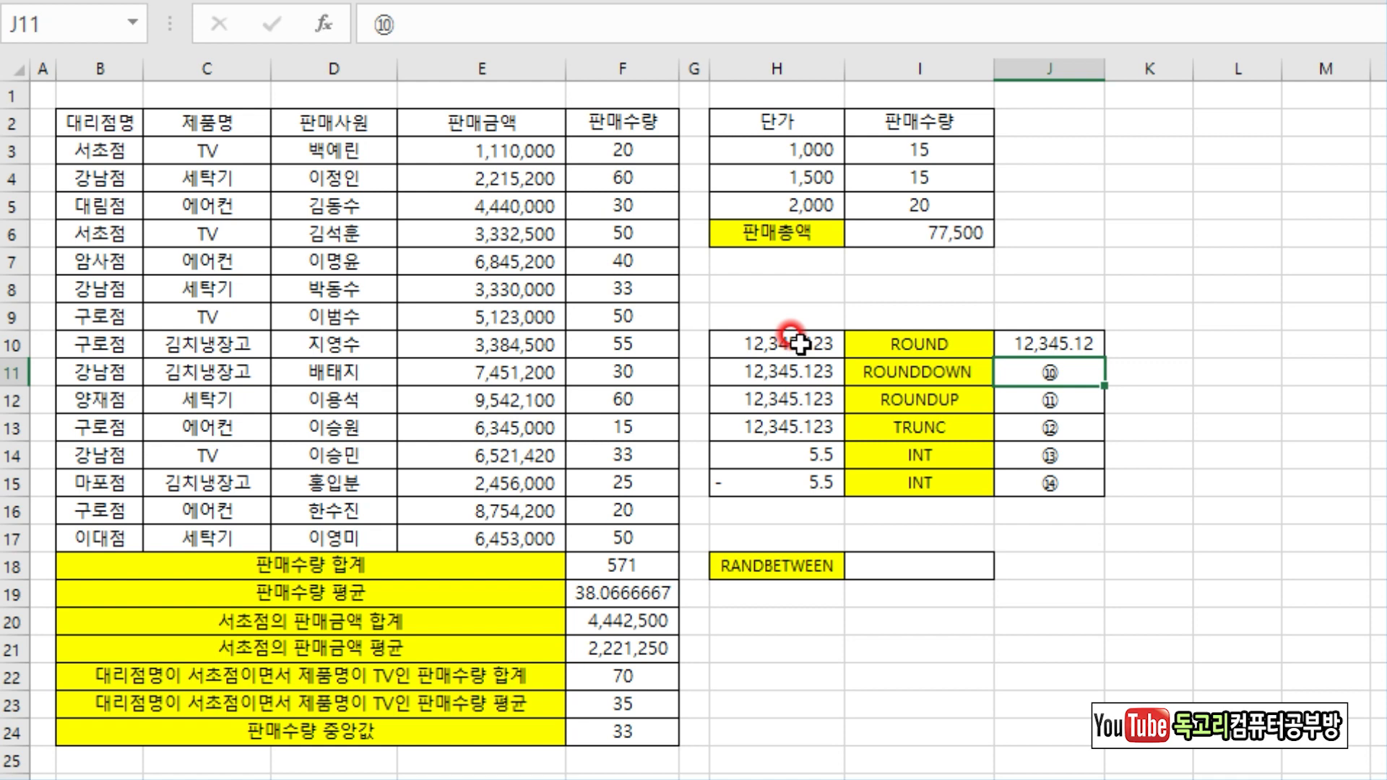
Step: Round the value of H11 down to a whole number in cell J11 with =ROUNDDOWN(H11,0)
{"action": "type", "text": "="}
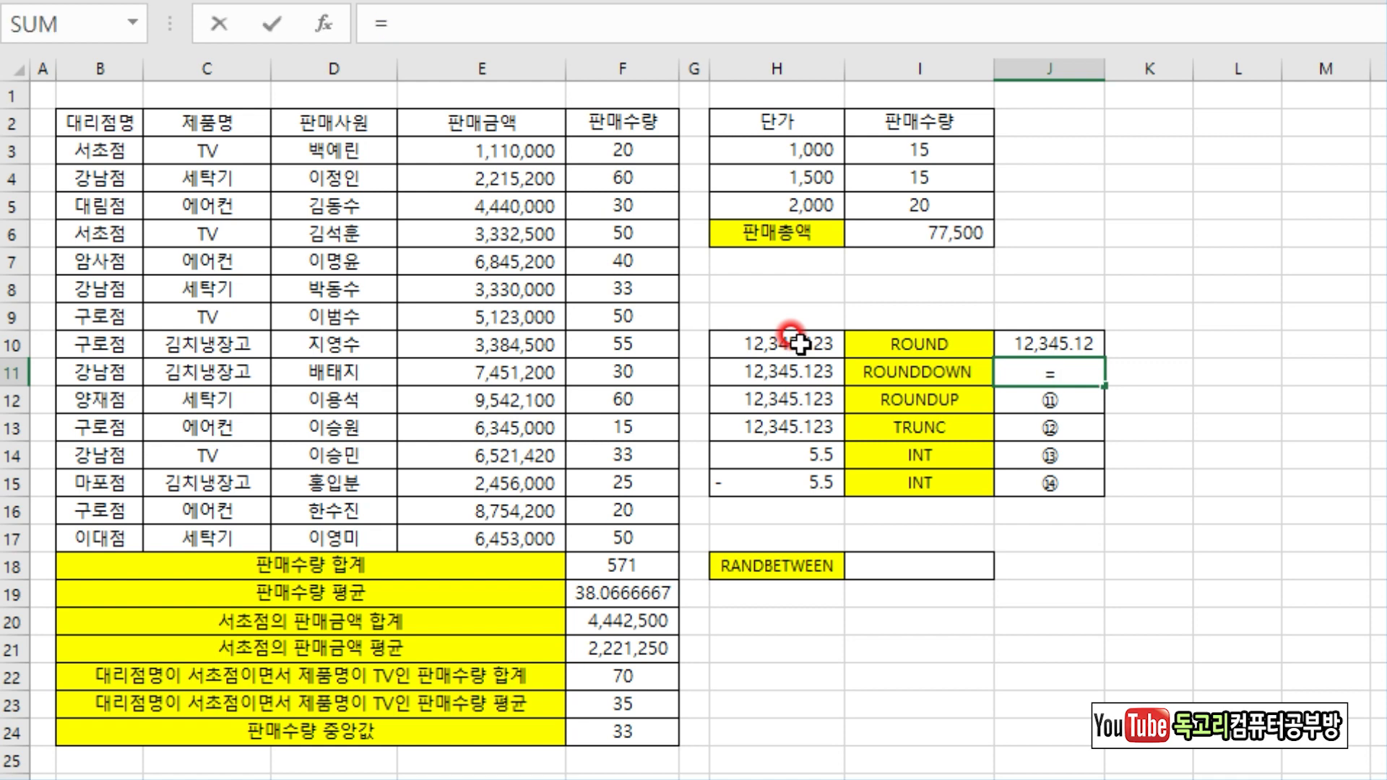
{"action": "type", "text": "ROU"}
{"action": "key", "text": "Down"}
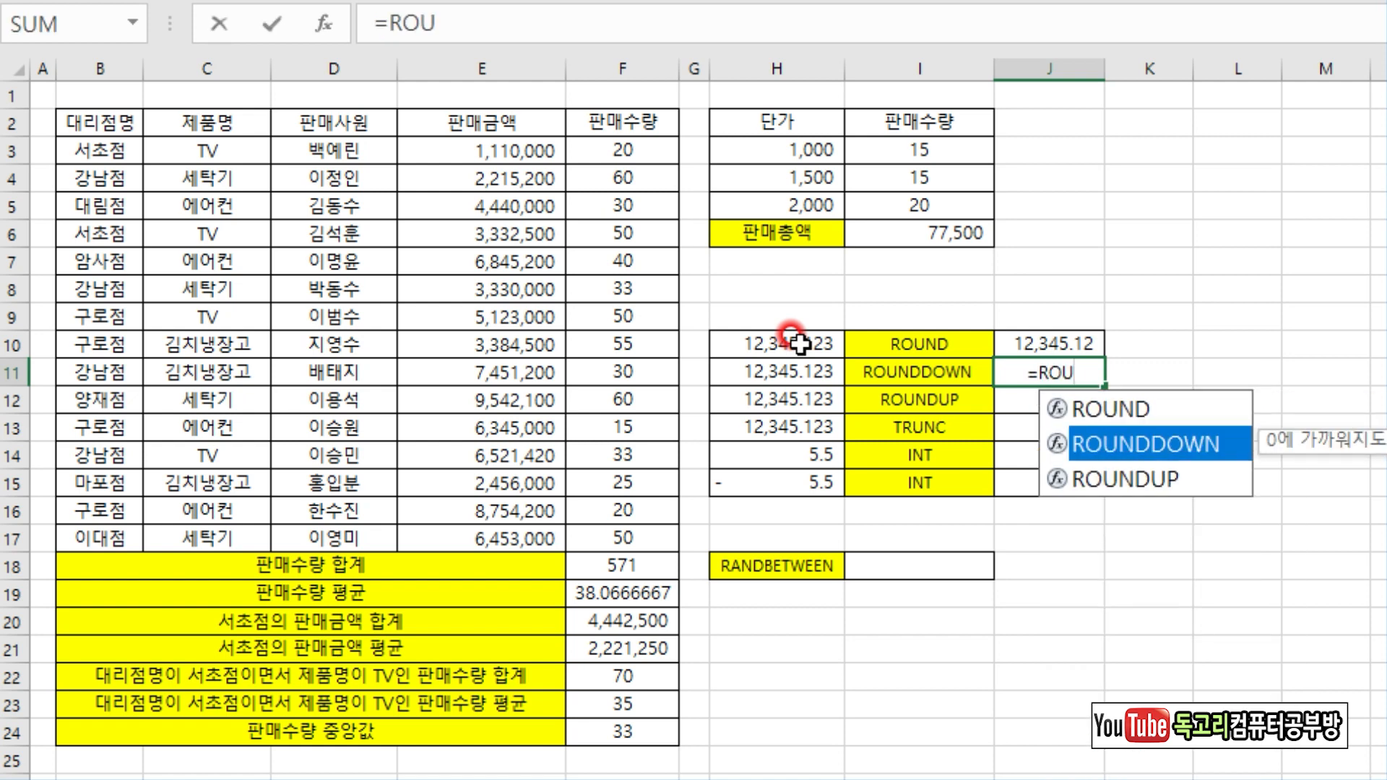
{"action": "key", "text": "Tab"}
{"action": "left_click", "coordinate": [742, 371]}
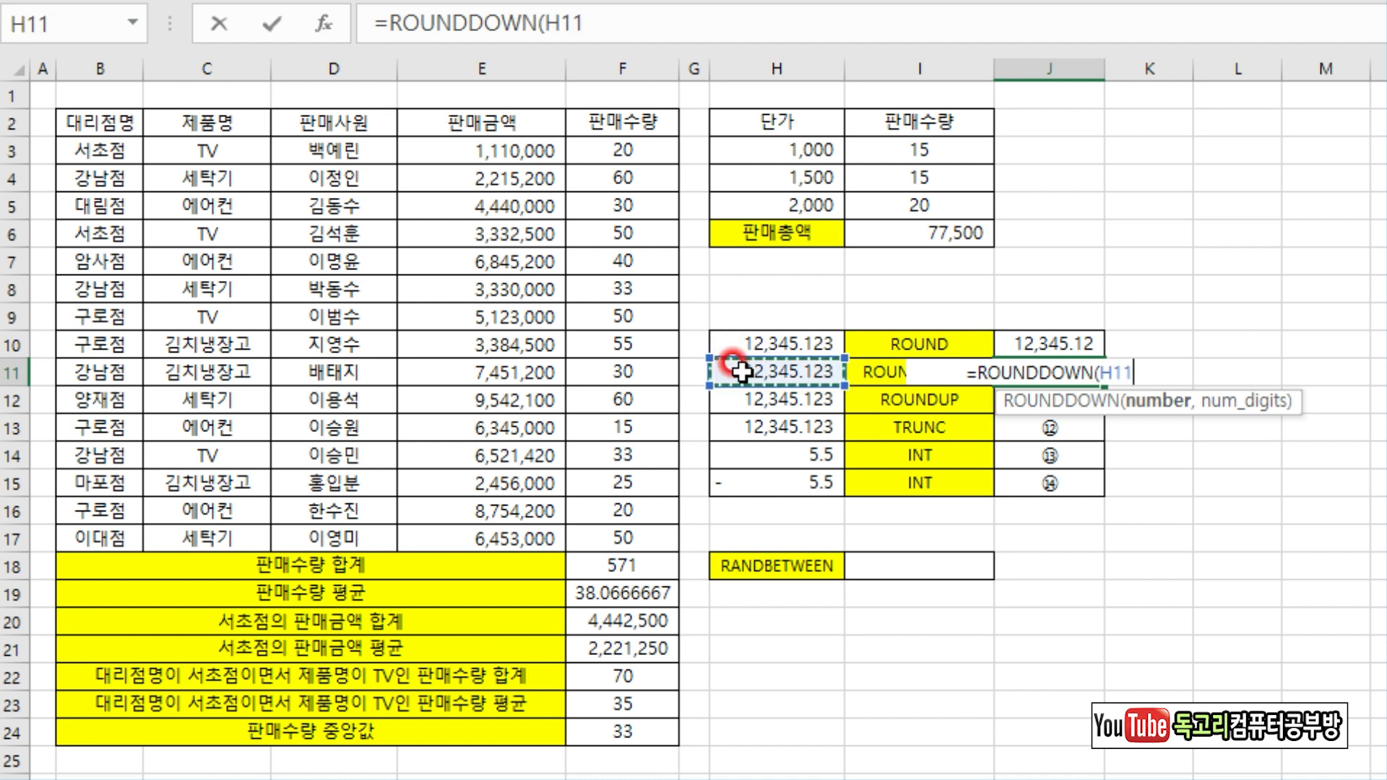
{"action": "type", "text": ",0"}
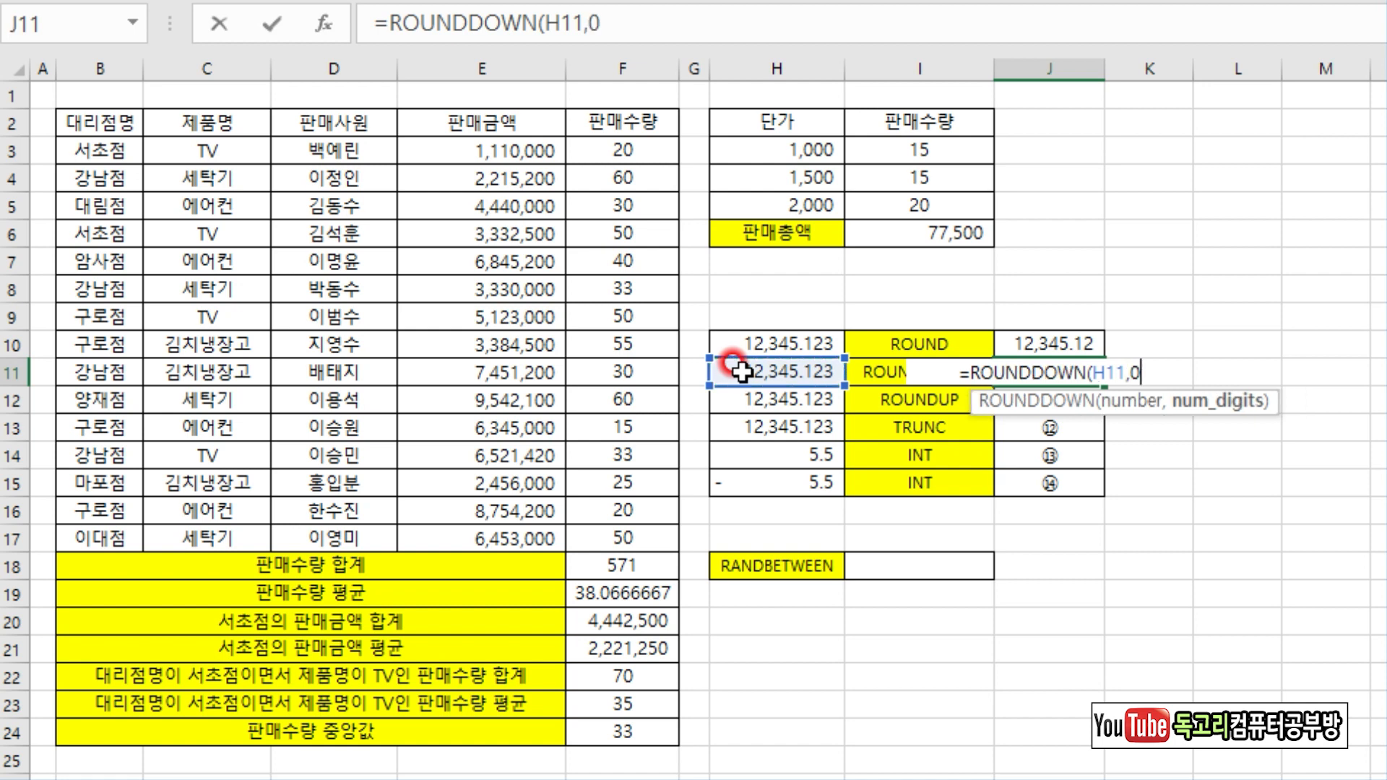
{"action": "type", "text": ")"}
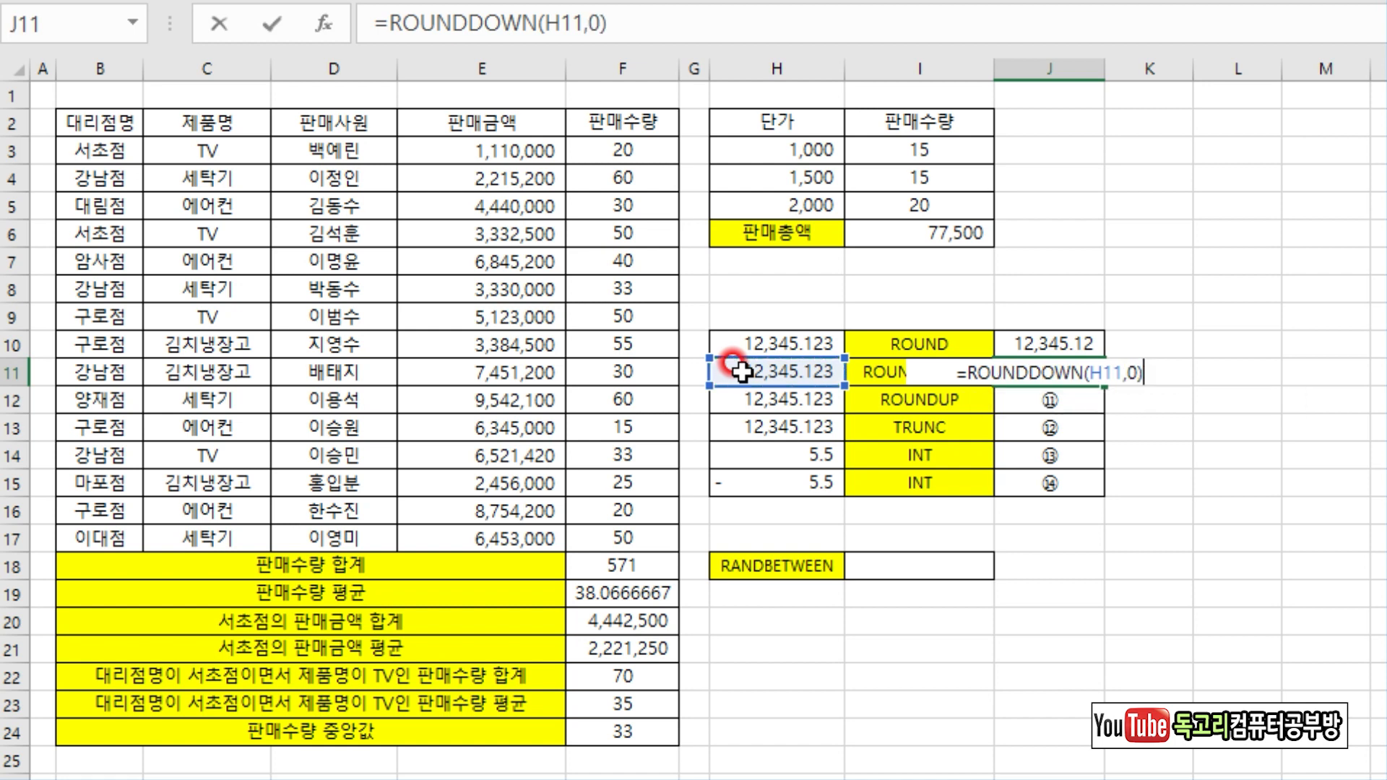
{"action": "key", "text": "Return"}
Step: Round the value of H12 up to the tens place in cell J12 with =ROUNDUP(H12,-1)
{"action": "type", "text": "=ROU"}
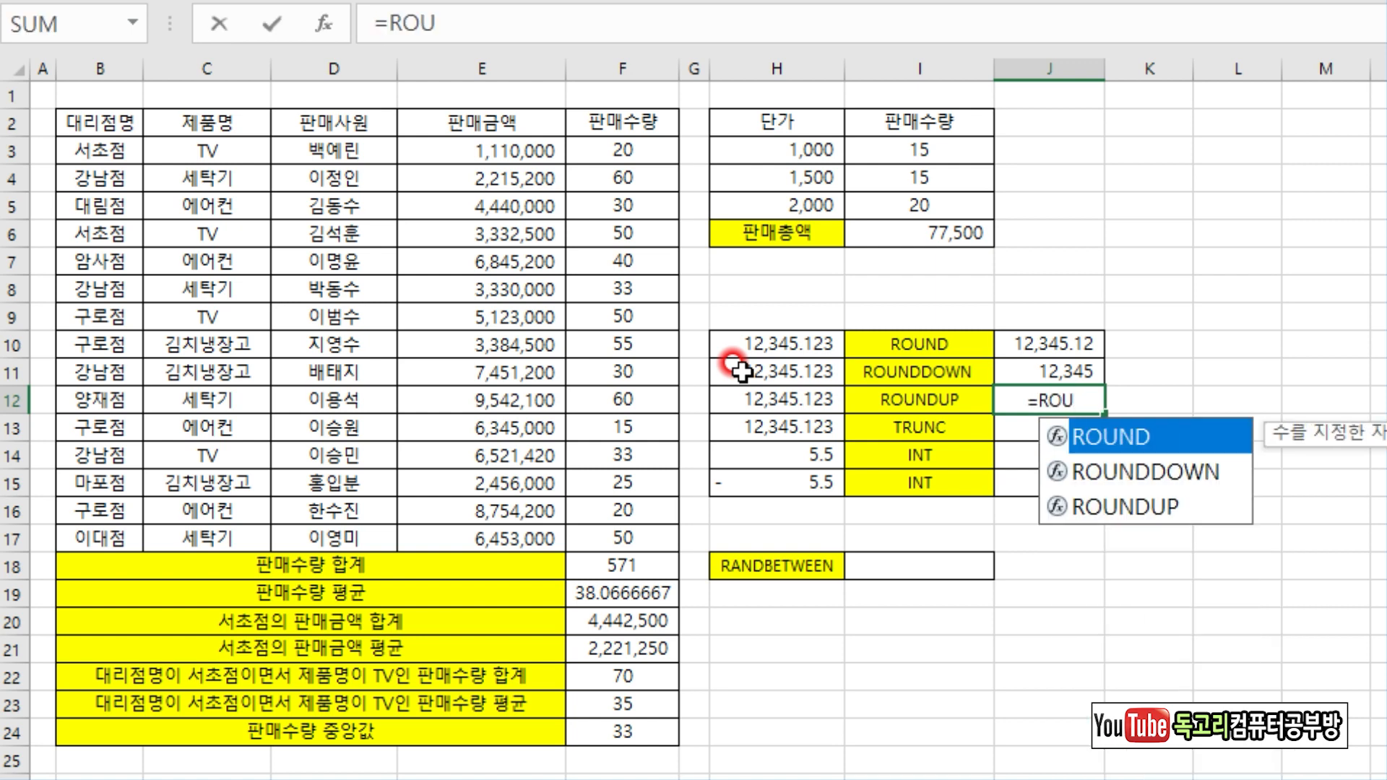
{"action": "key", "text": "Down"}
{"action": "key", "text": "Down"}
{"action": "key", "text": "Tab"}
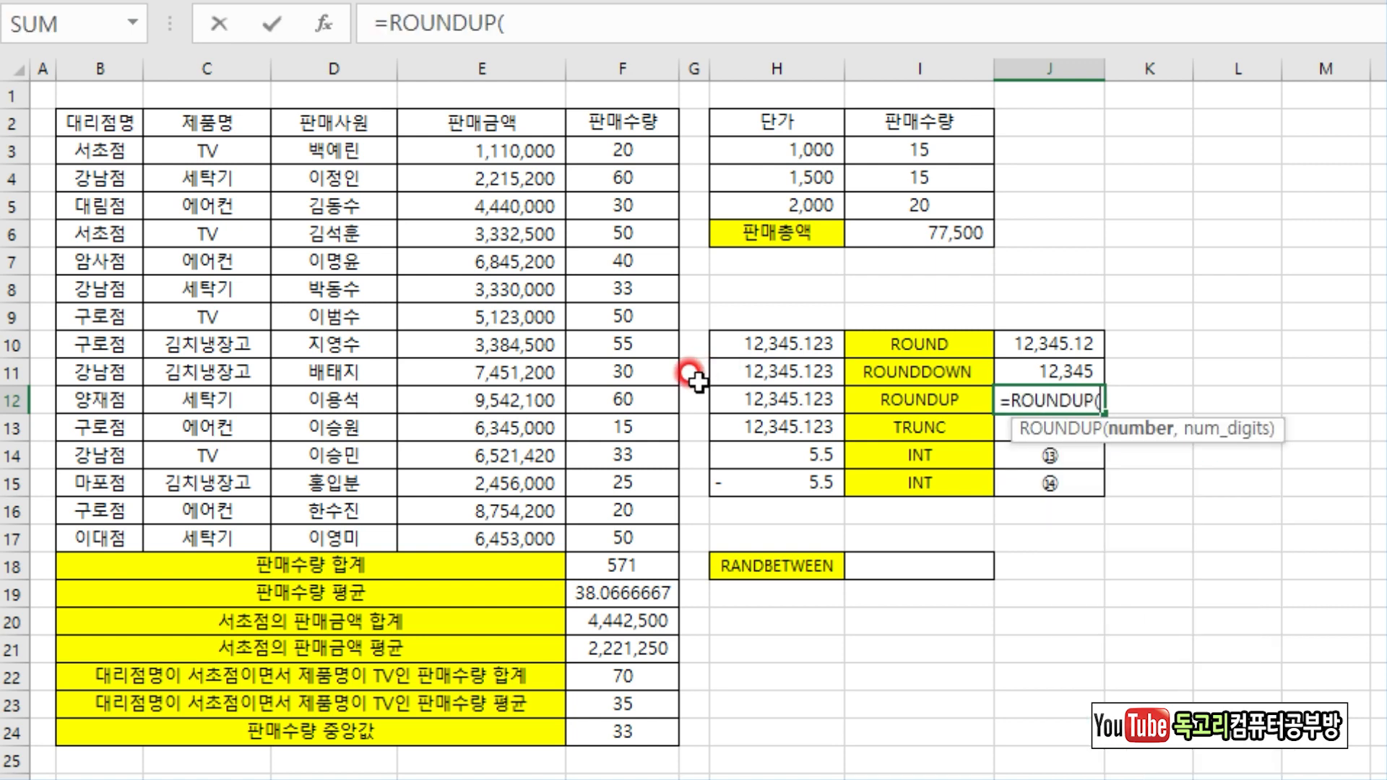
{"action": "left_click", "coordinate": [822, 401]}
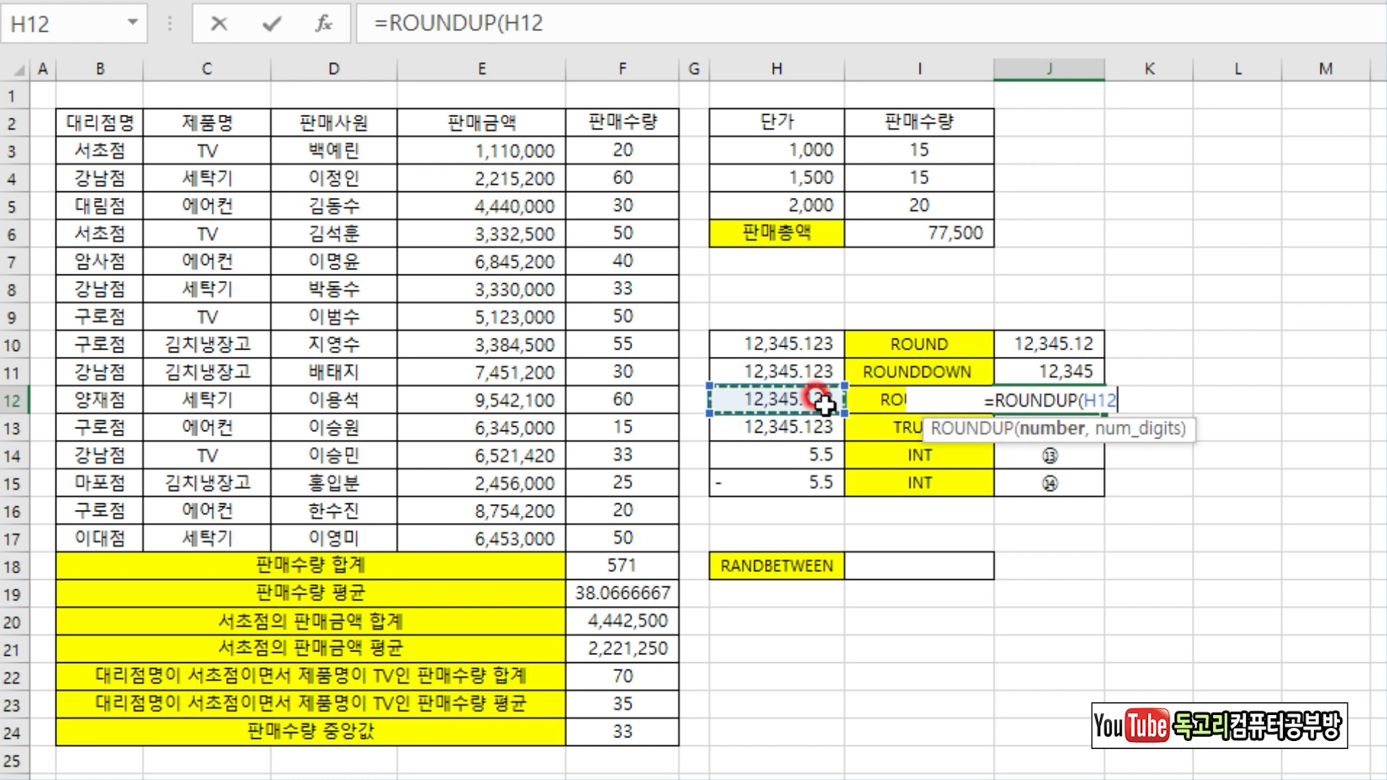
{"action": "type", "text": ","}
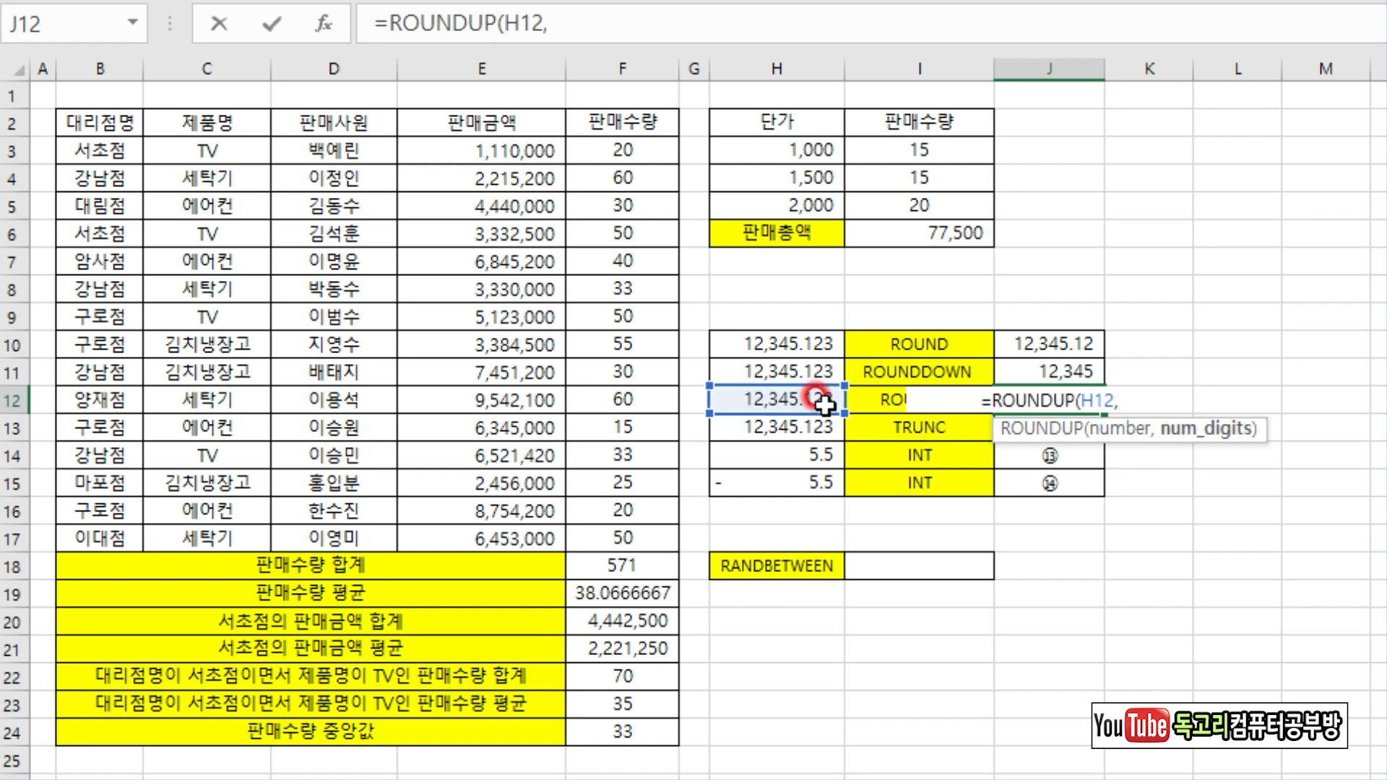
{"action": "type", "text": "-"}
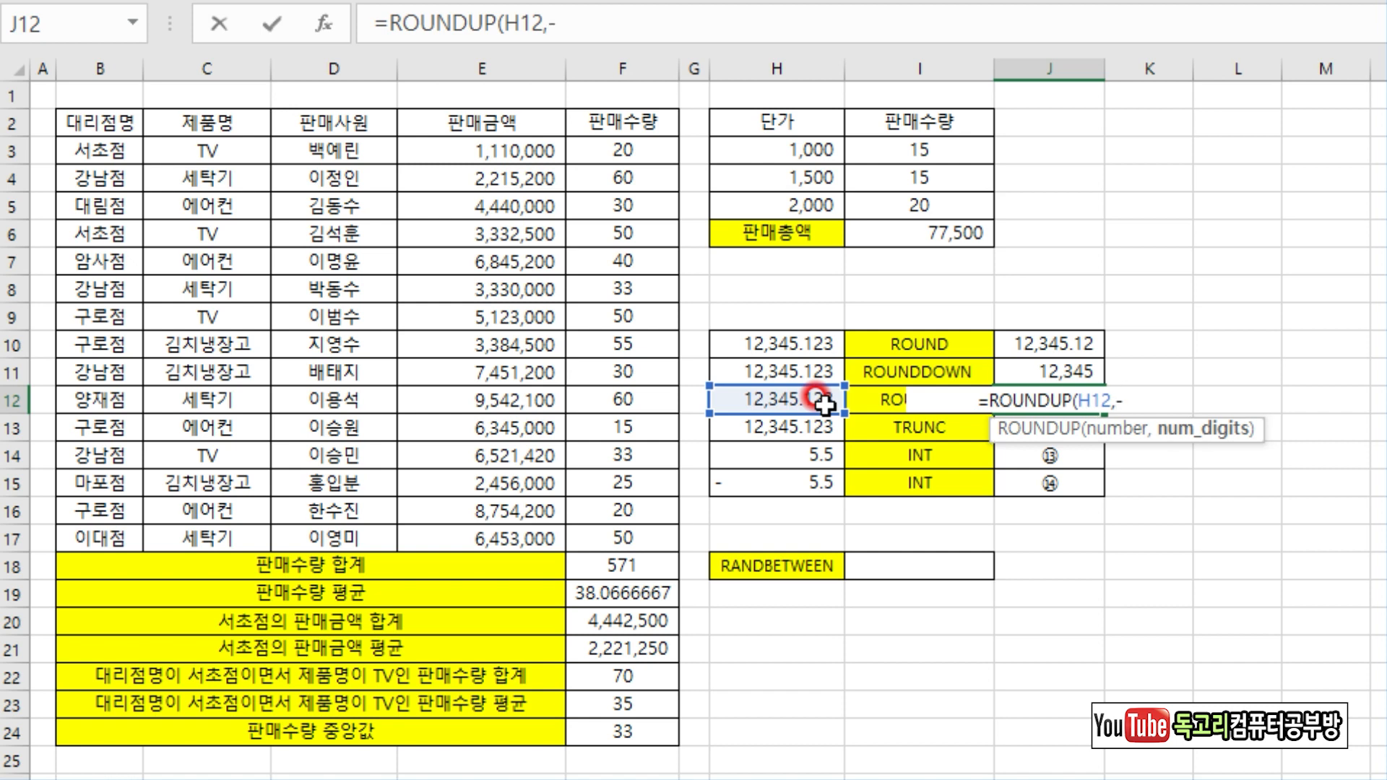
{"action": "type", "text": "1)"}
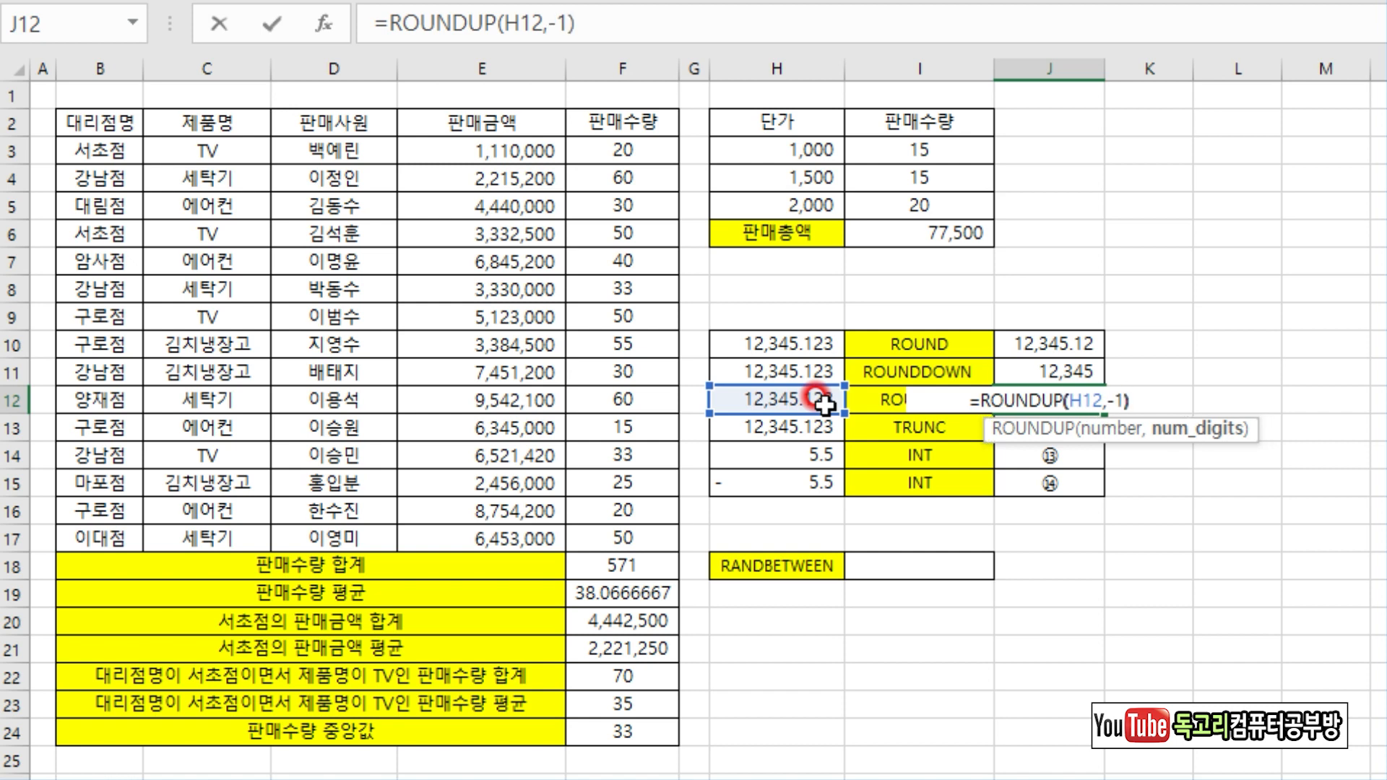
{"action": "key", "text": "Return"}
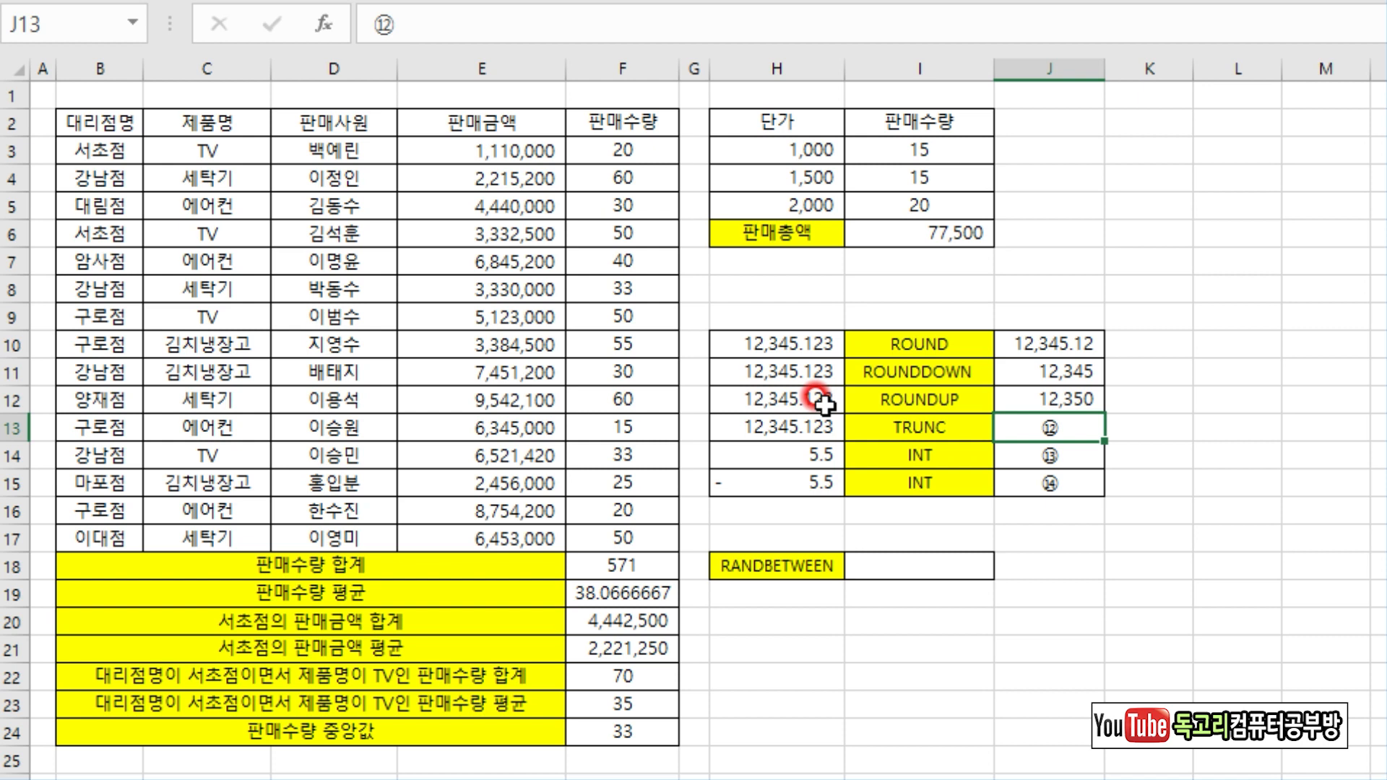
Step: Truncate the value of H13 to the hundreds place in cell J13 with =TRUNC(H13,-2)
{"action": "type", "text": "="}
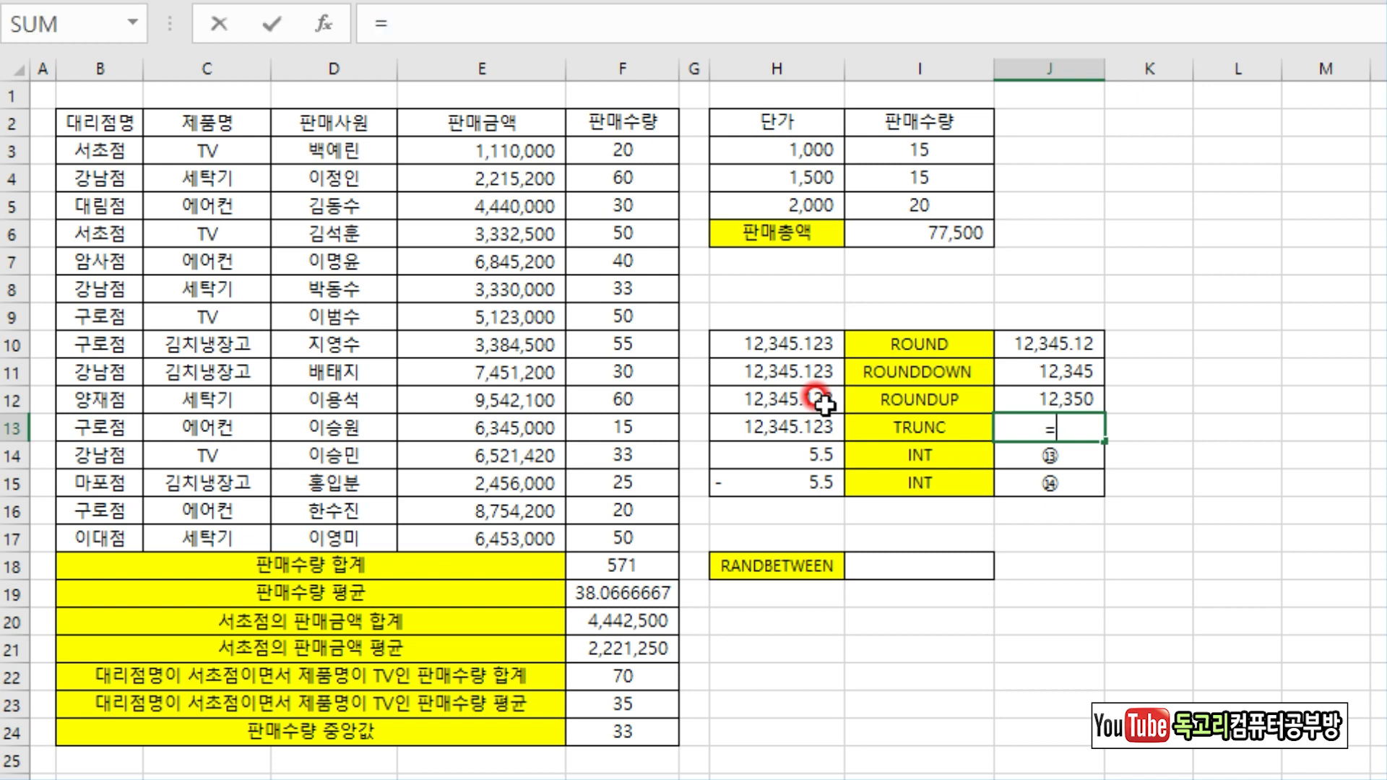
{"action": "type", "text": "TR"}
{"action": "key", "text": "Down"}
{"action": "key", "text": "Down"}
{"action": "key", "text": "Down"}
{"action": "key", "text": "Down"}
{"action": "key", "text": "Down"}
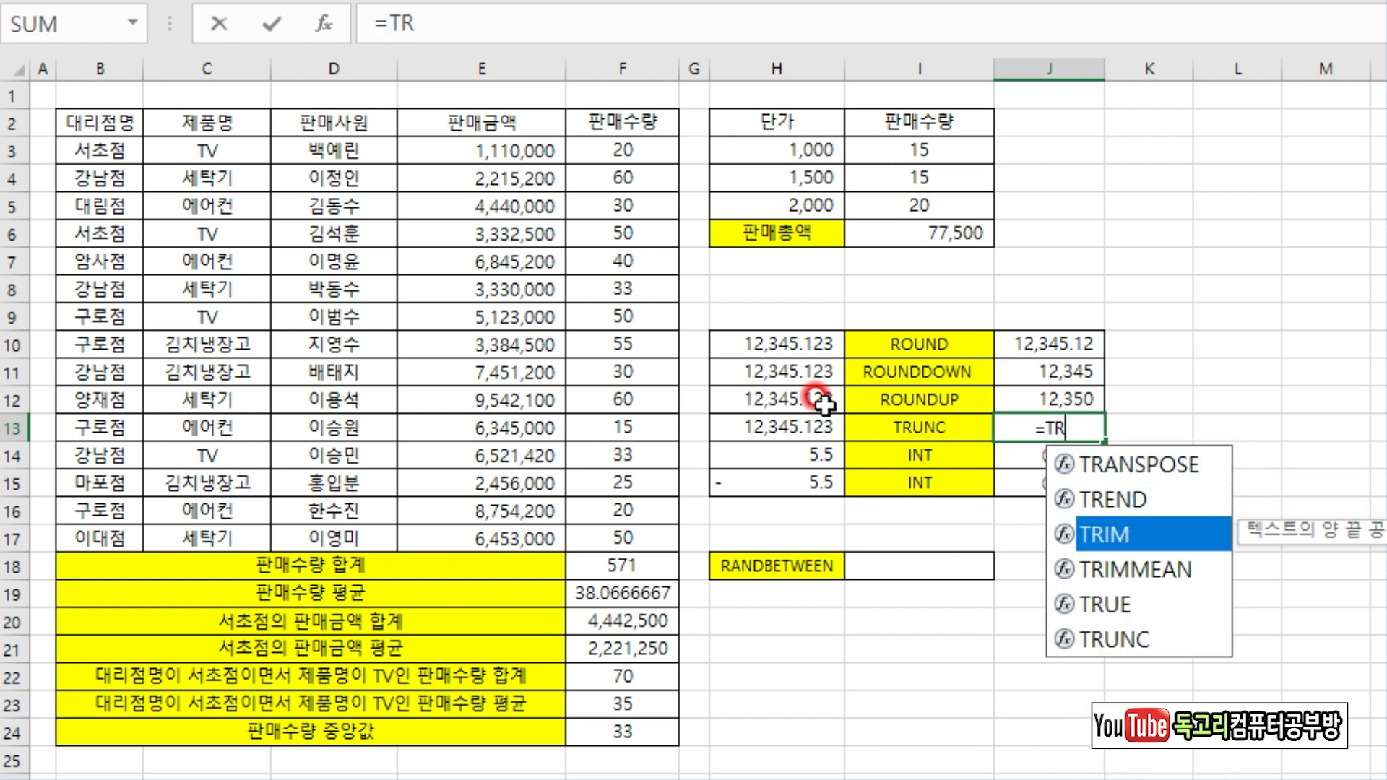
{"action": "key", "text": "Tab"}
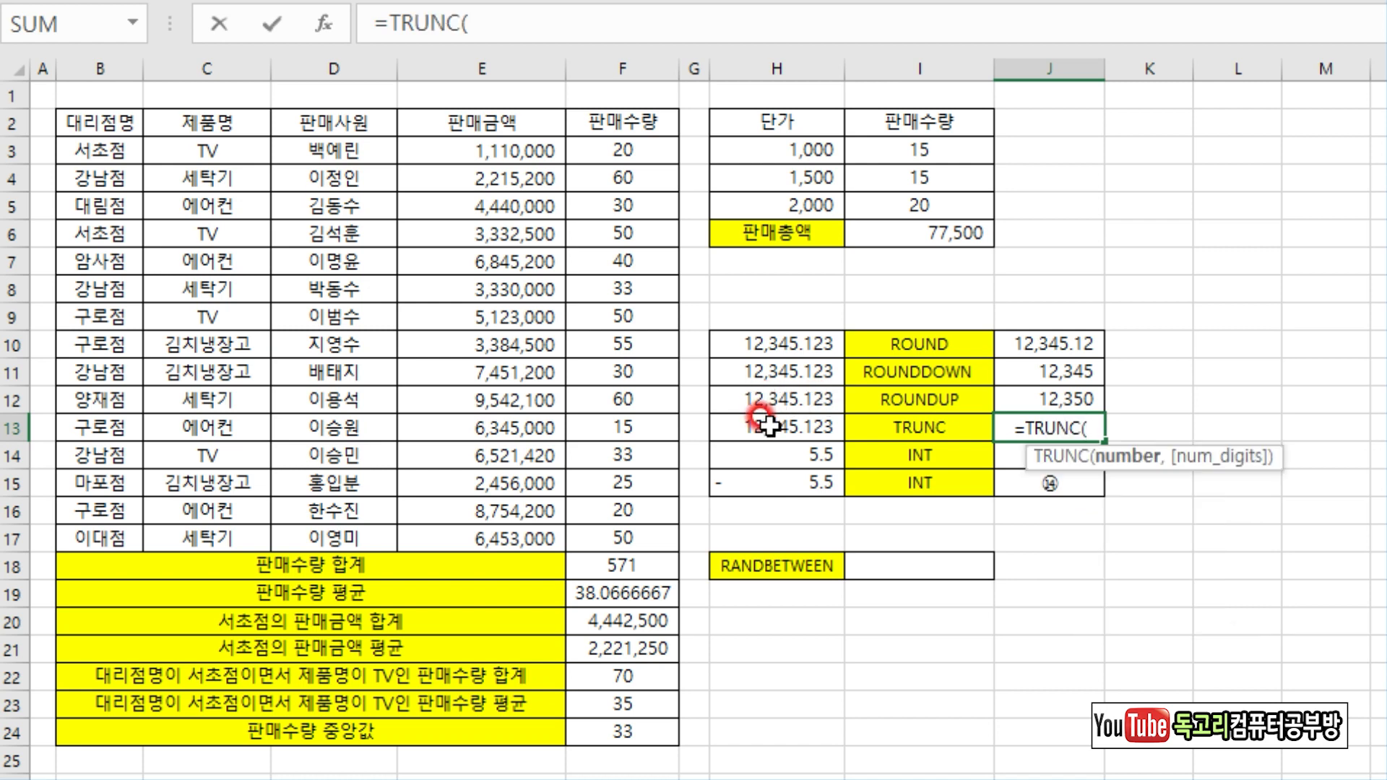
{"action": "left_click", "coordinate": [760, 423]}
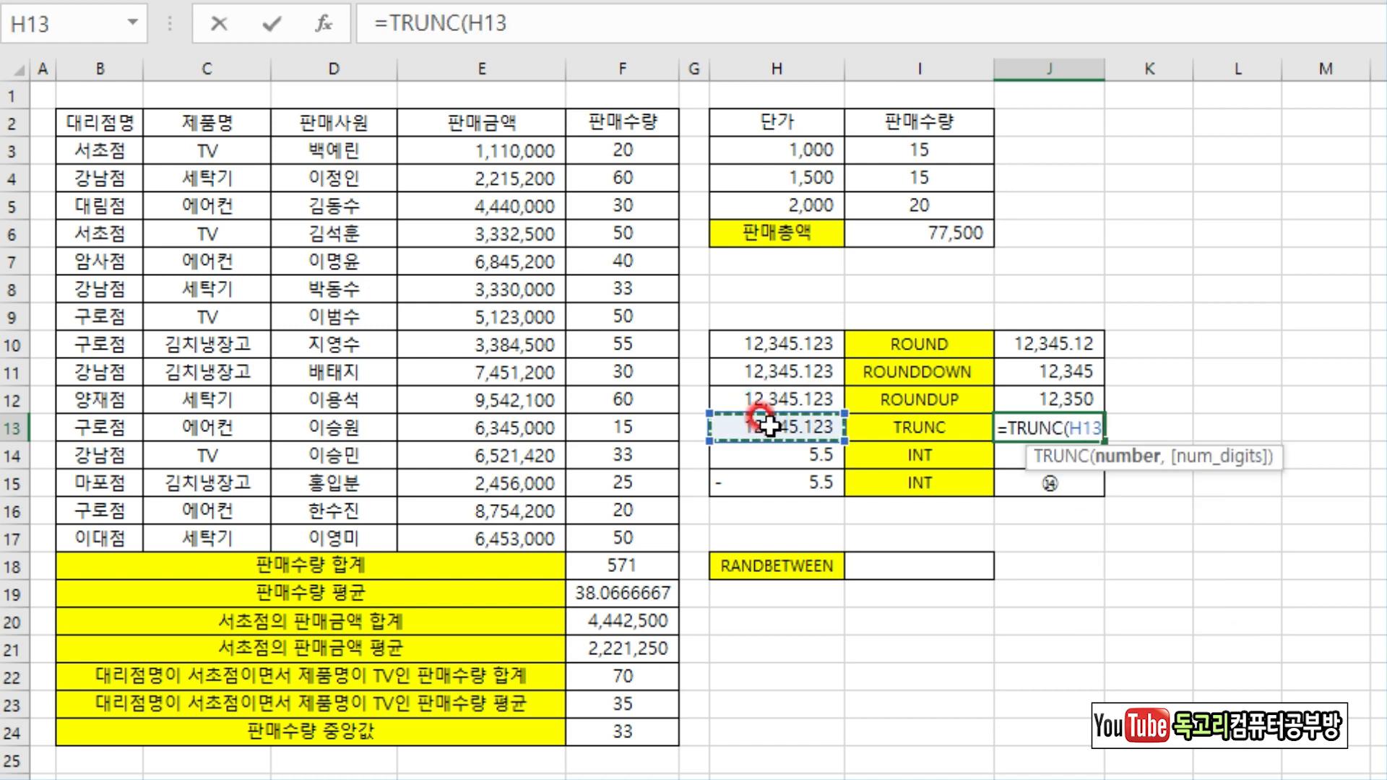
{"action": "type", "text": ","}
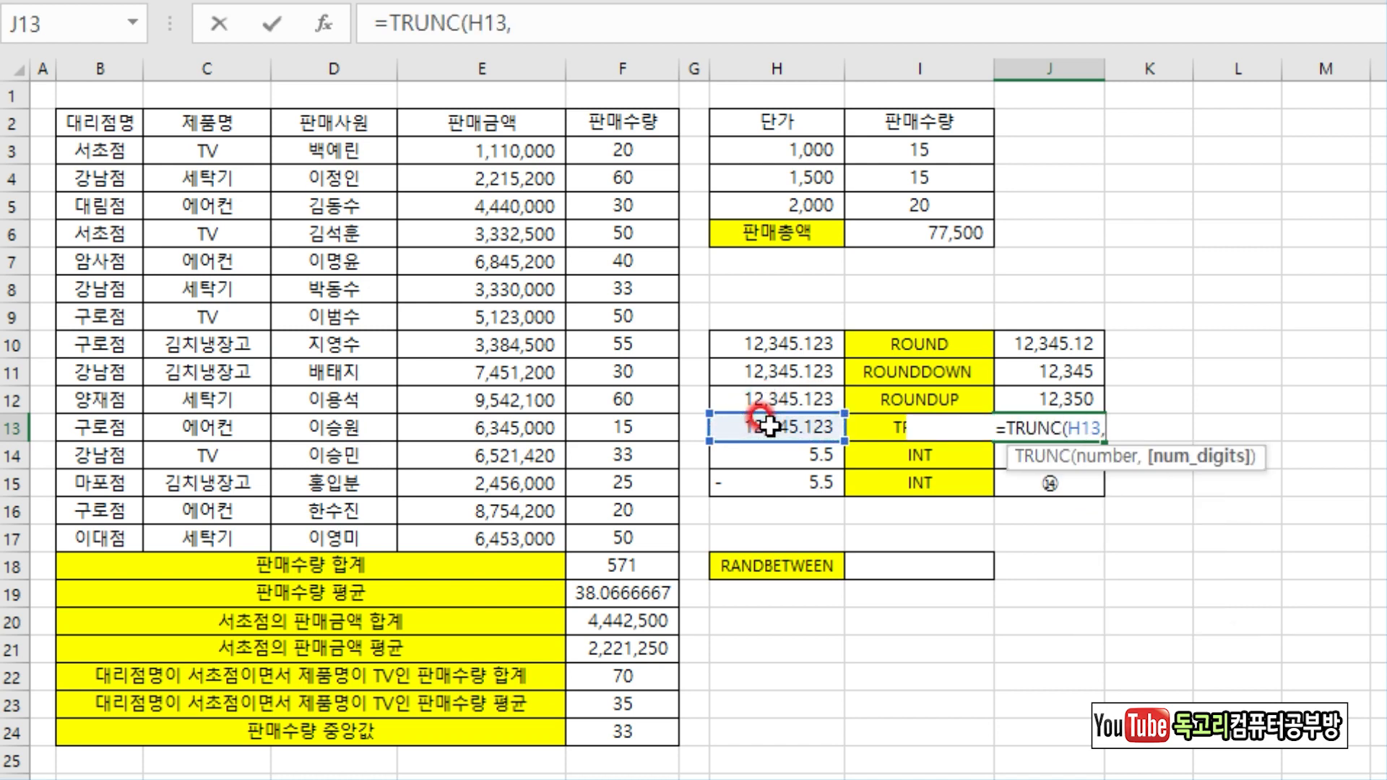
{"action": "type", "text": "-2)"}
{"action": "key", "text": "Return"}
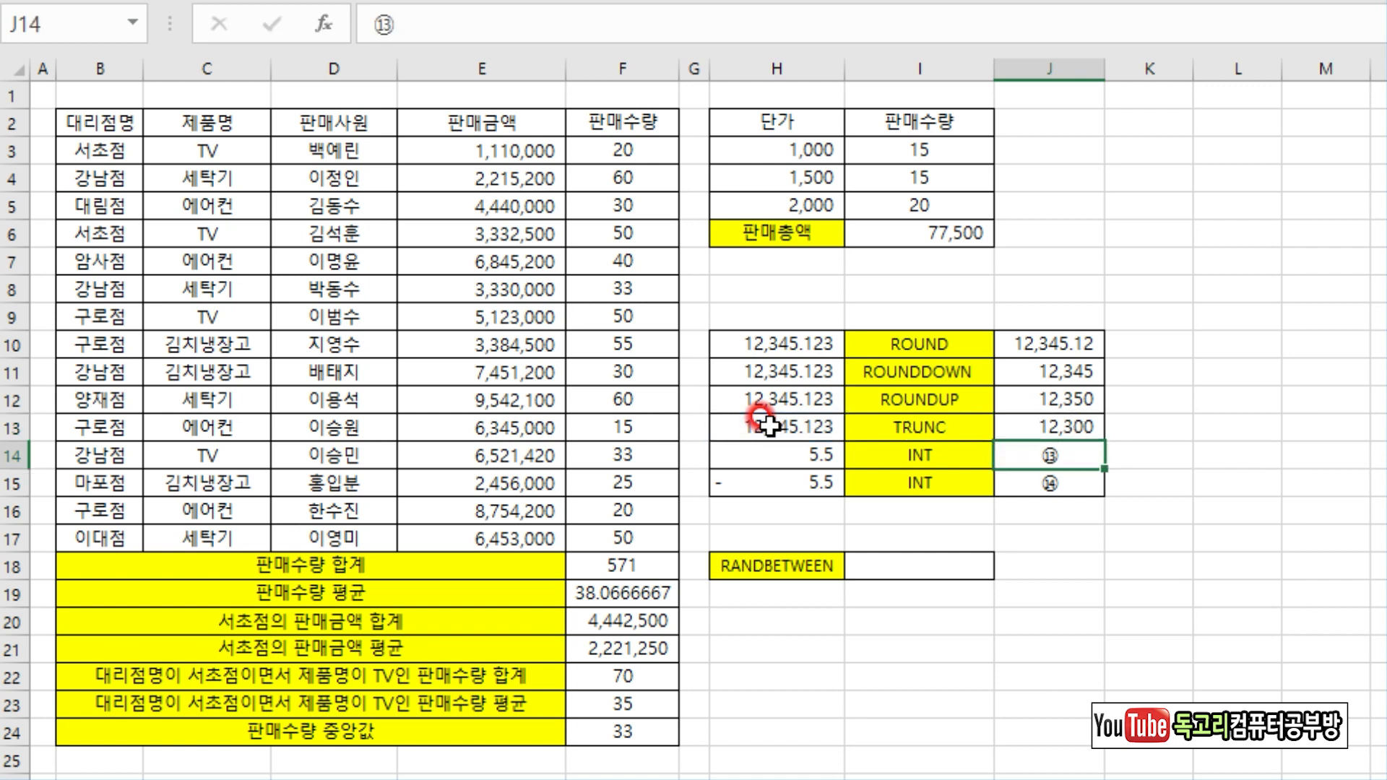
Step: Calculate the integer of H14 in cell J14 with =INT(H14) and fill the formula down to J15
{"action": "type", "text": "="}
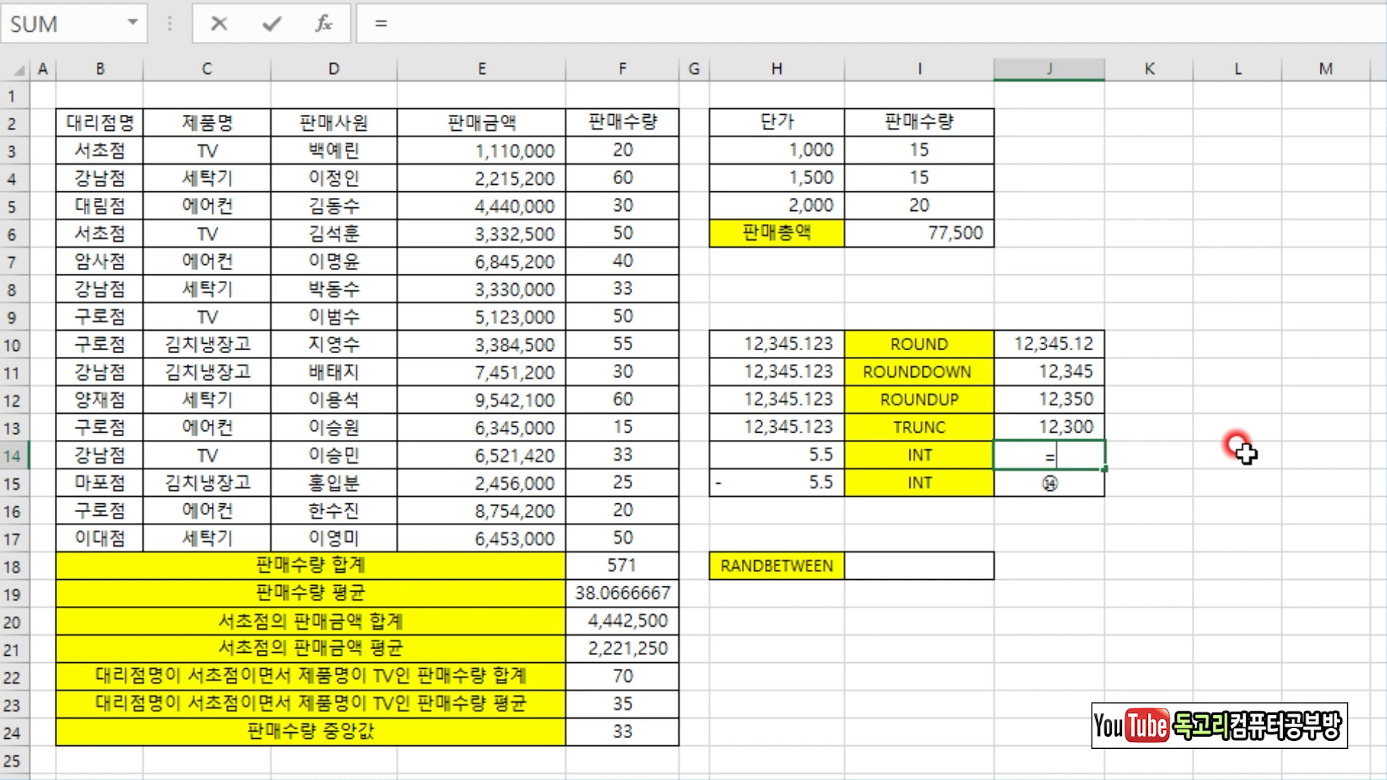
{"action": "type", "text": "INT("}
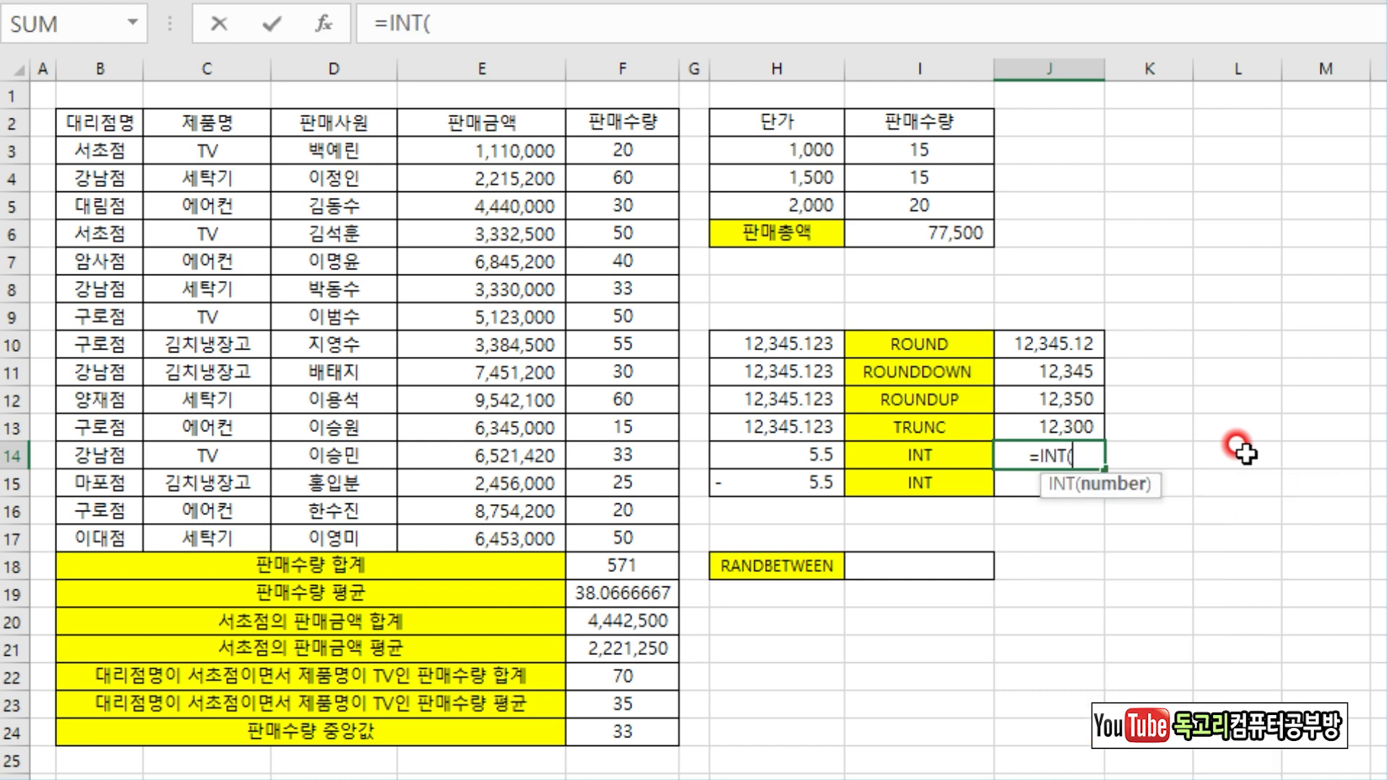
{"action": "left_click", "coordinate": [774, 454]}
{"action": "type", "text": ")"}
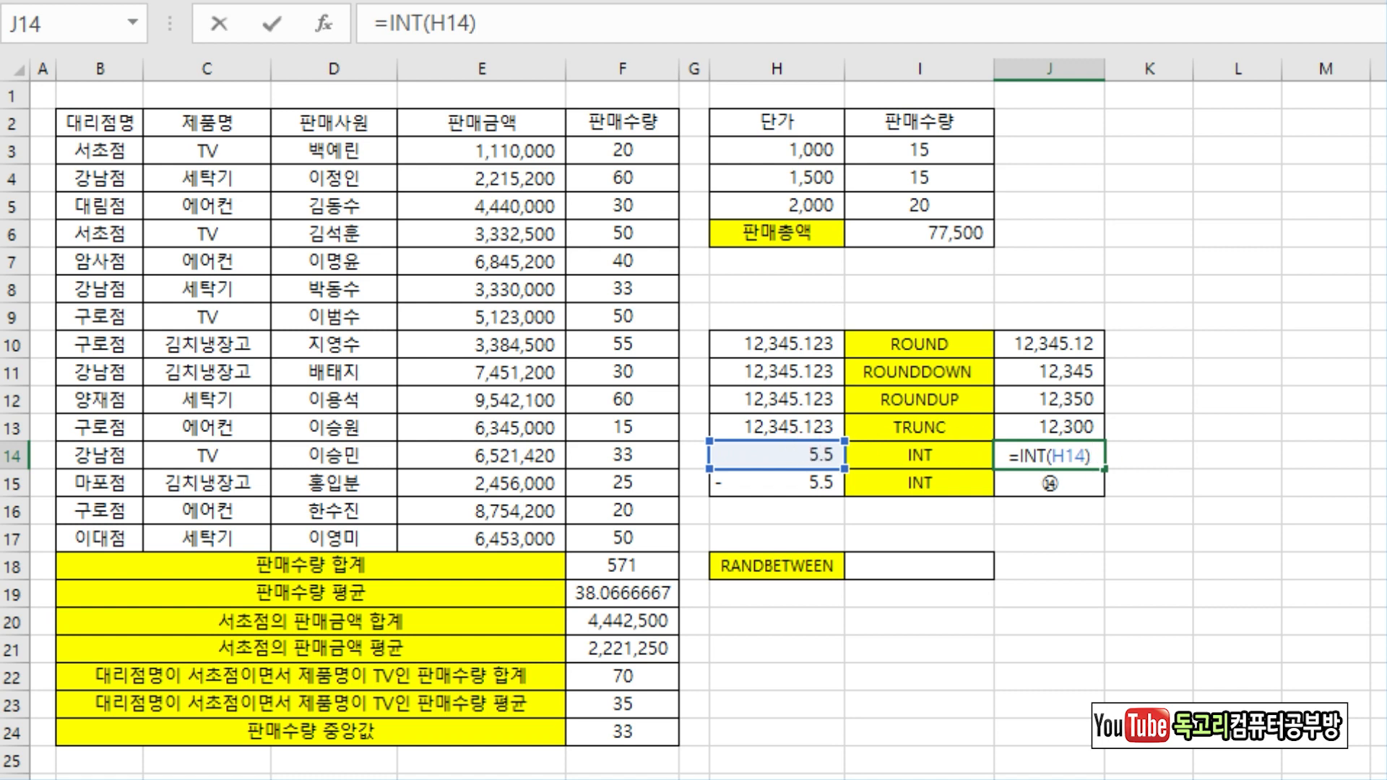
{"action": "key", "text": "Return"}
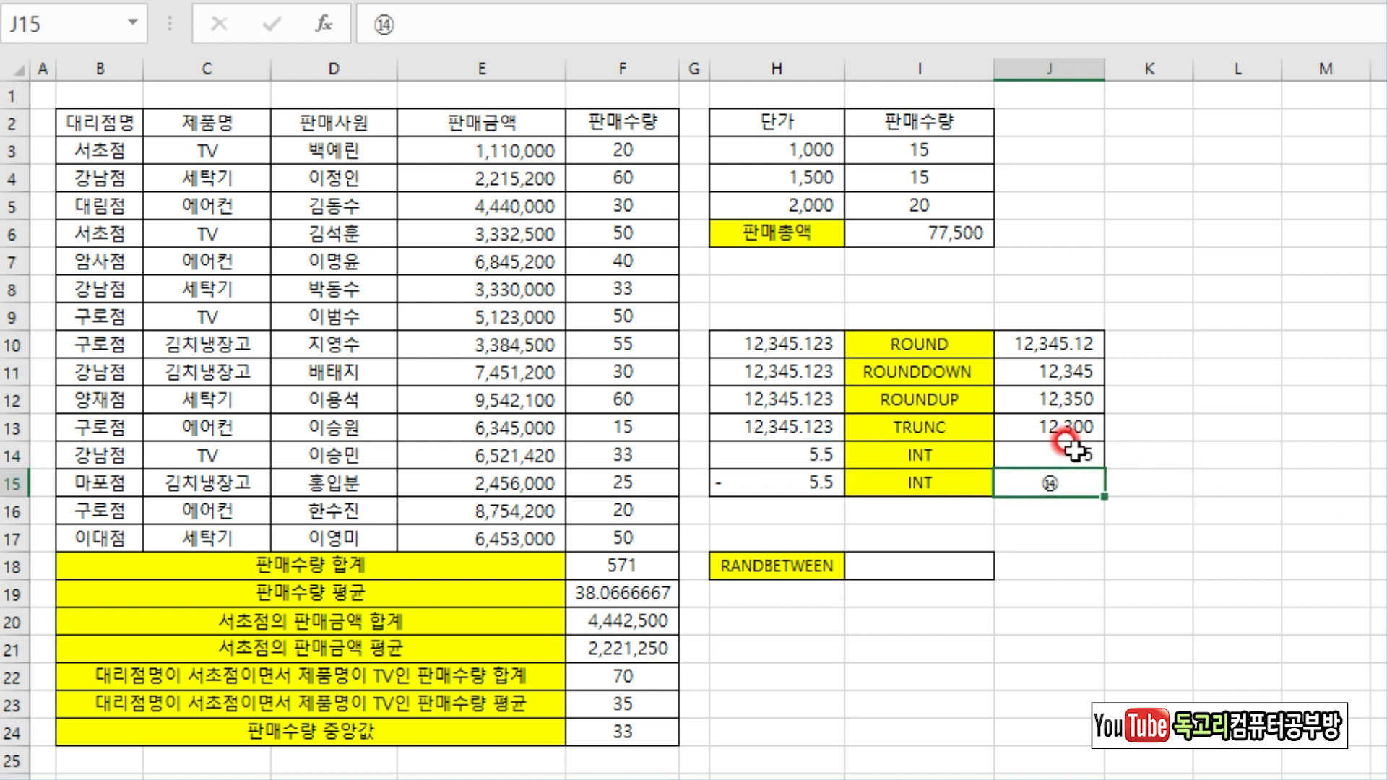
{"action": "left_click", "coordinate": [1074, 450]}
{"action": "left_click_drag", "start_coordinate": [1104, 468], "coordinate": [1102, 491]}
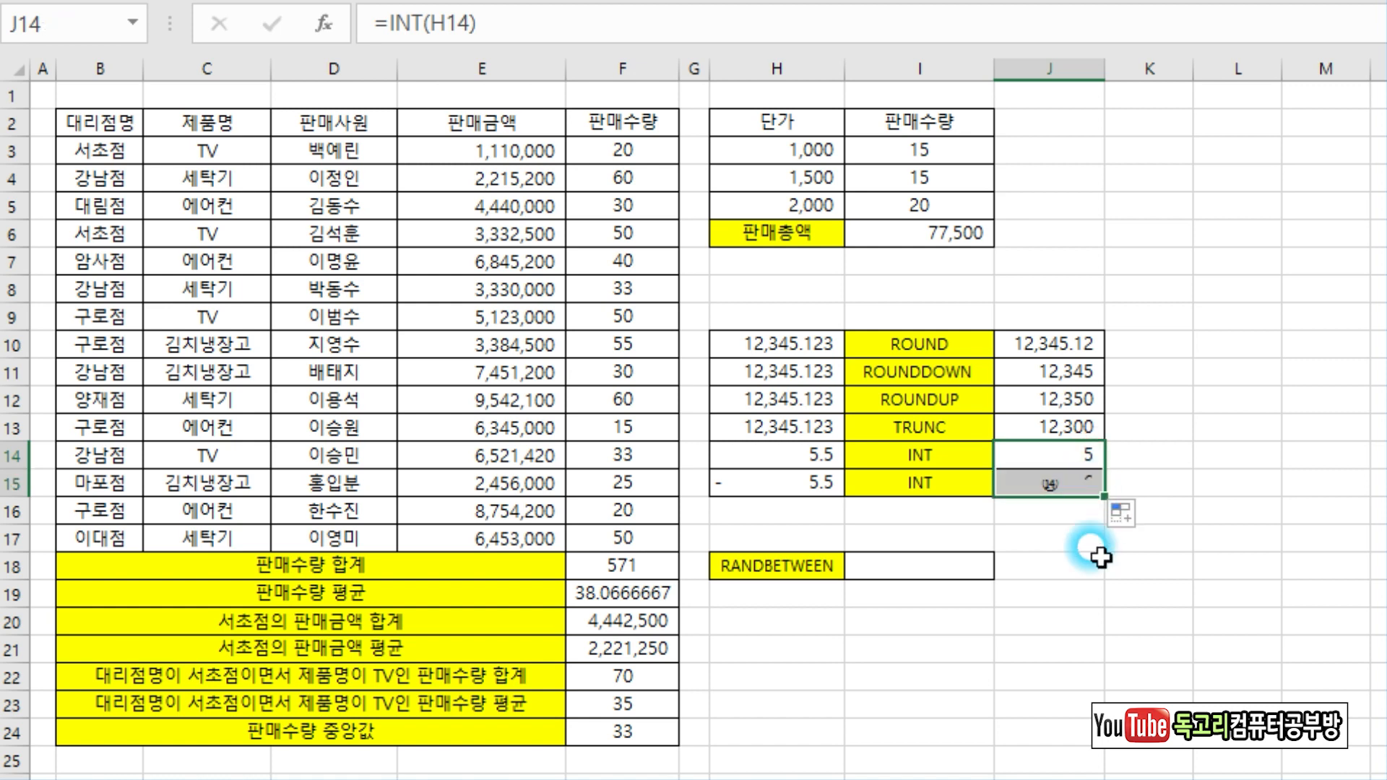
{"action": "left_click", "coordinate": [902, 532]}
{"action": "mouse_move", "coordinate": [812, 511]}
{"action": "left_mouse_down"}
{"action": "mouse_move", "coordinate": [683, 505]}
{"action": "mouse_move", "coordinate": [831, 538]}
{"action": "mouse_move", "coordinate": [810, 552]}
{"action": "left_mouse_up"}
{"action": "mouse_move", "coordinate": [1106, 518]}
{"action": "left_mouse_down"}
{"action": "mouse_move", "coordinate": [1009, 517]}
{"action": "mouse_move", "coordinate": [1115, 554]}
{"action": "left_mouse_up"}
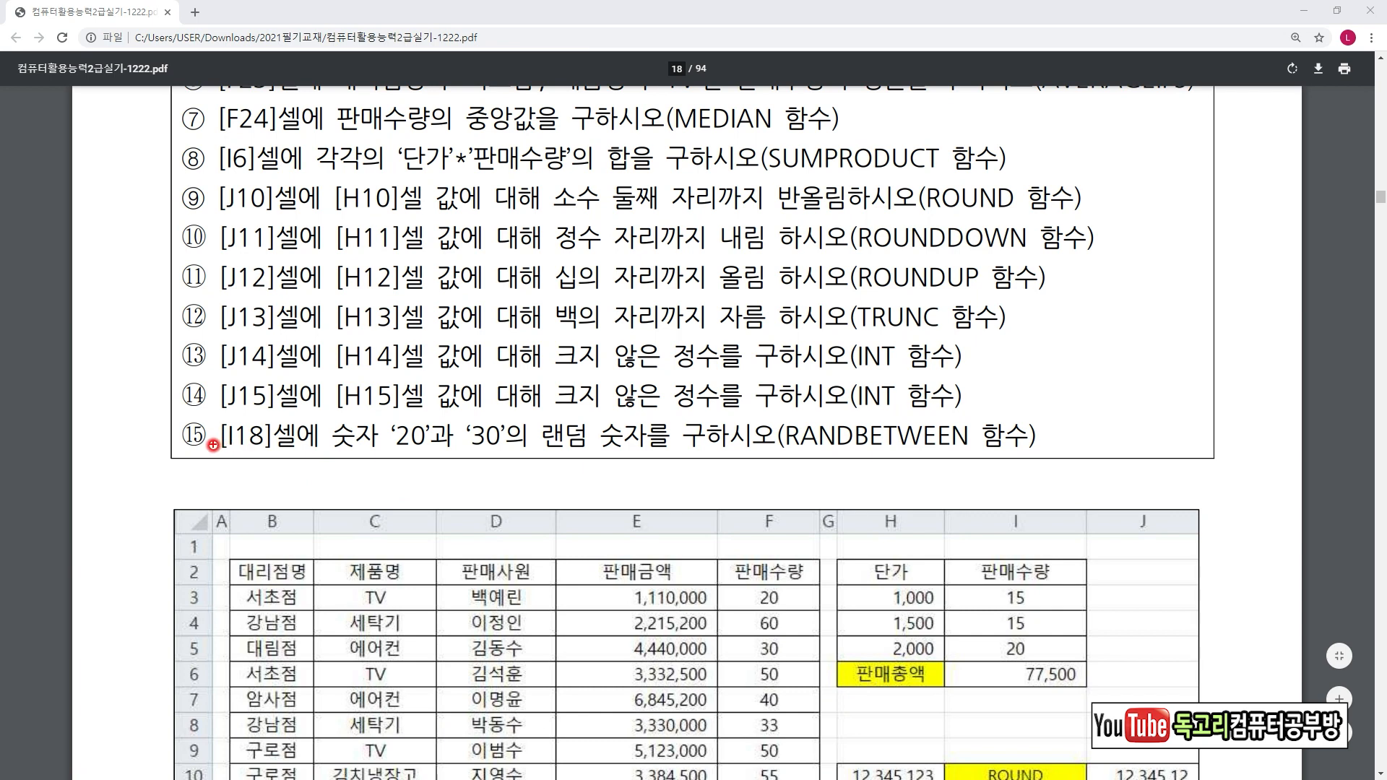
Step: Switch to the exercise PDF in the browser and review item 15, marking its number, cell, number range and function
{"action": "mouse_move", "coordinate": [204, 449]}
{"action": "left_mouse_down"}
{"action": "mouse_move", "coordinate": [196, 415]}
{"action": "mouse_move", "coordinate": [204, 462]}
{"action": "mouse_move", "coordinate": [287, 460]}
{"action": "left_mouse_up"}
{"action": "left_click_drag", "start_coordinate": [397, 459], "coordinate": [635, 460]}
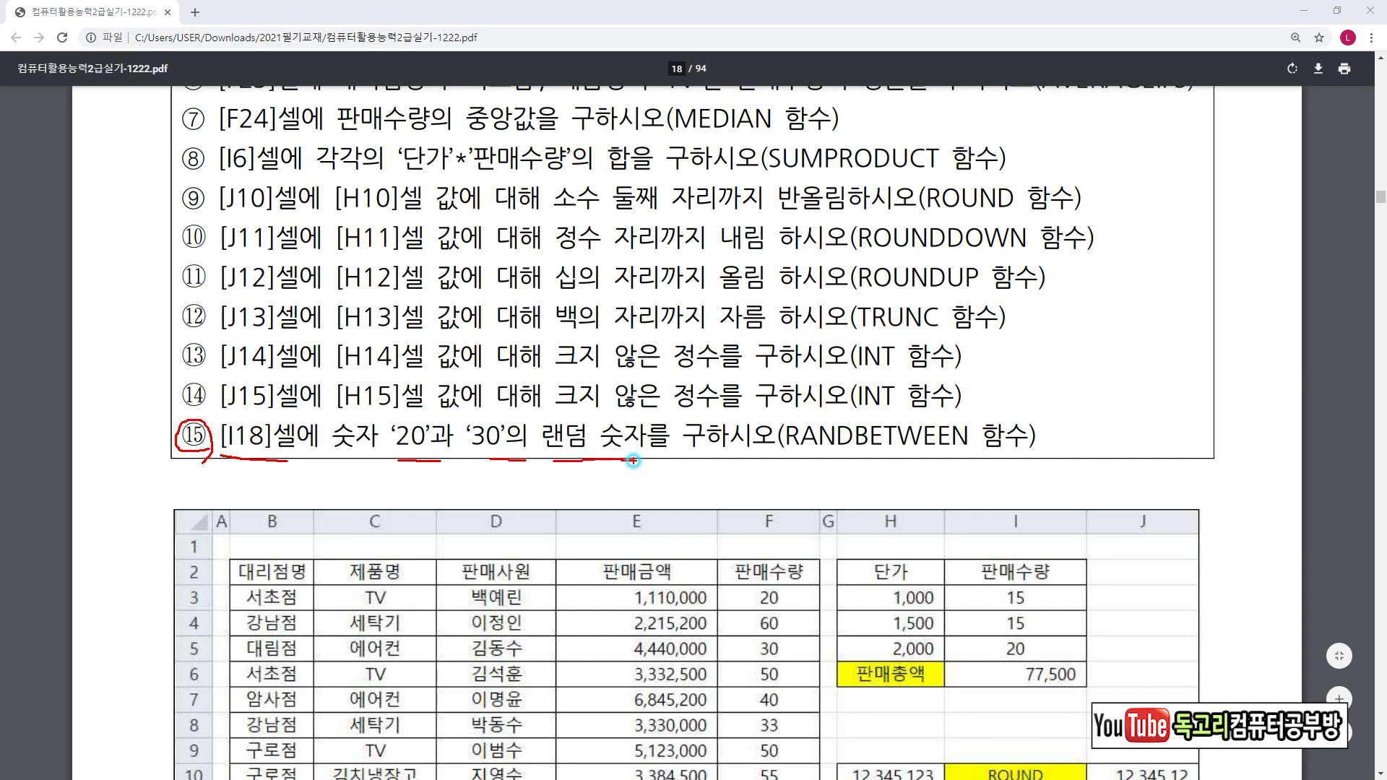
{"action": "left_click_drag", "start_coordinate": [796, 457], "coordinate": [1009, 461]}
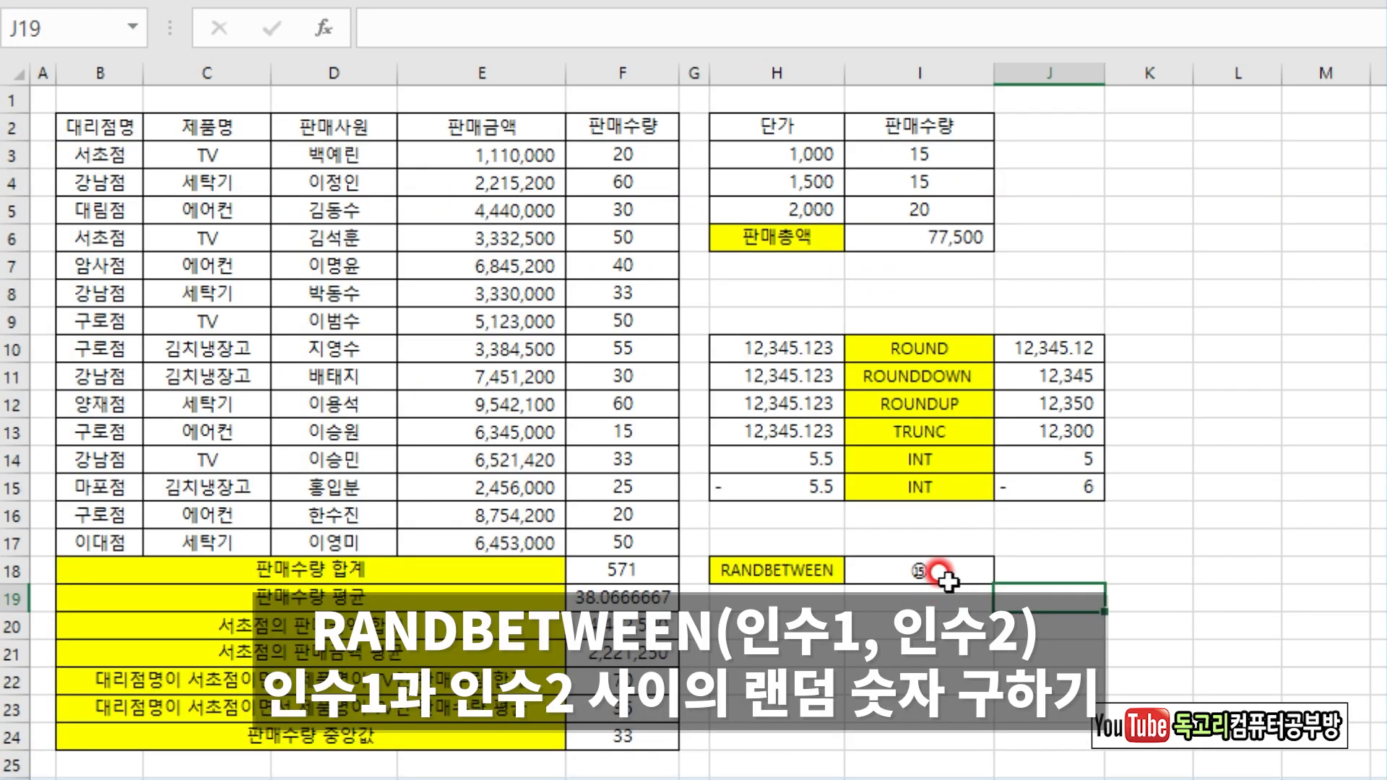
Step: In the worksheet's cell I18, generate a random number between 20 and 30 with =RANDBETWEEN(20,30)
{"action": "left_click", "coordinate": [968, 571]}
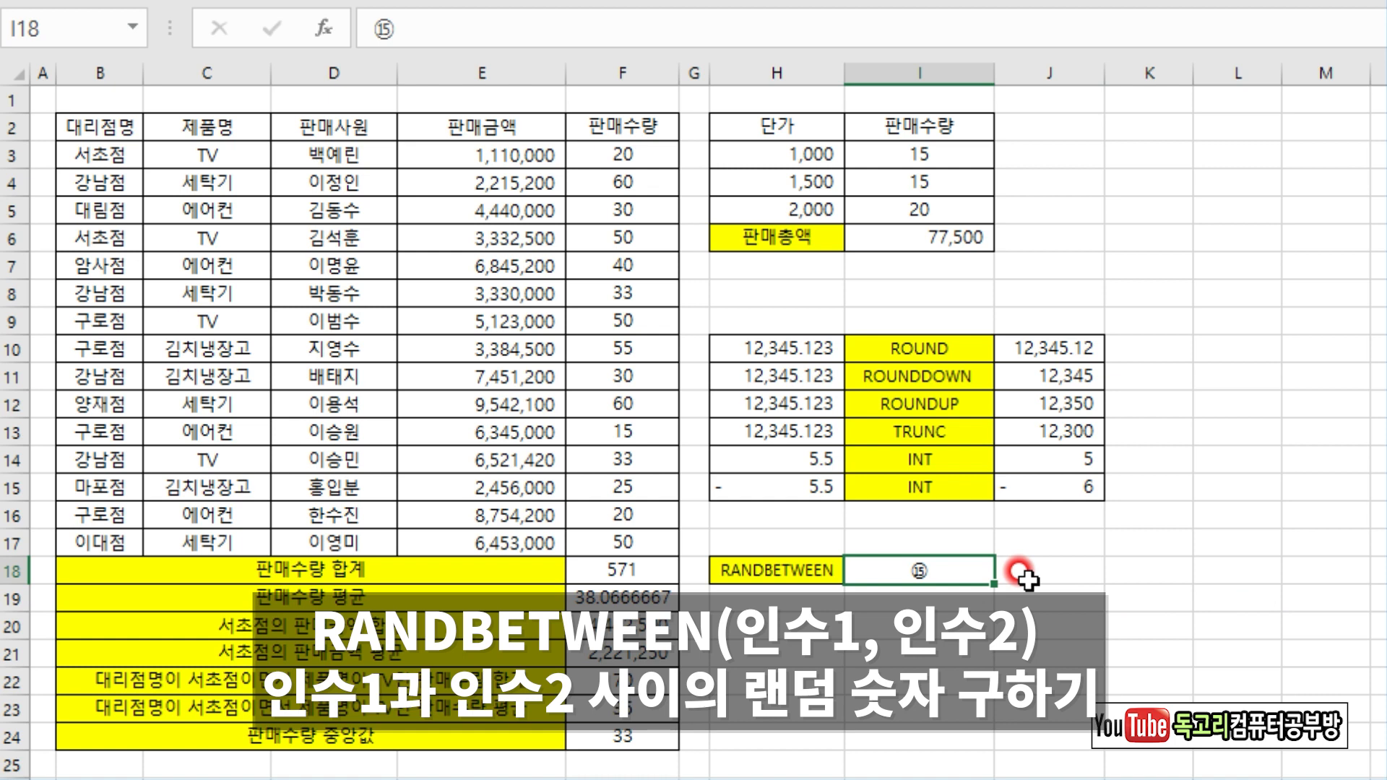
{"action": "type", "text": "="}
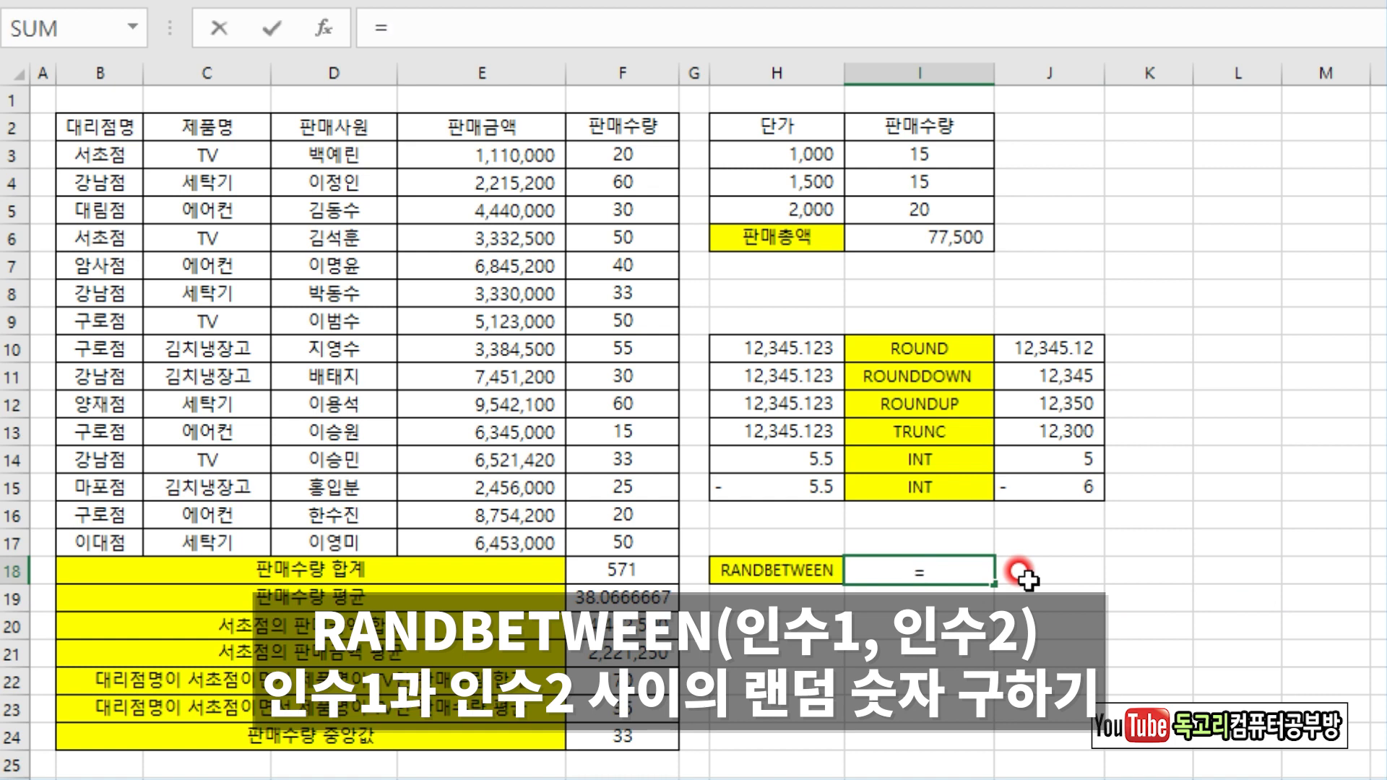
{"action": "type", "text": "RA"}
{"action": "key", "text": "Down"}
{"action": "key", "text": "Down"}
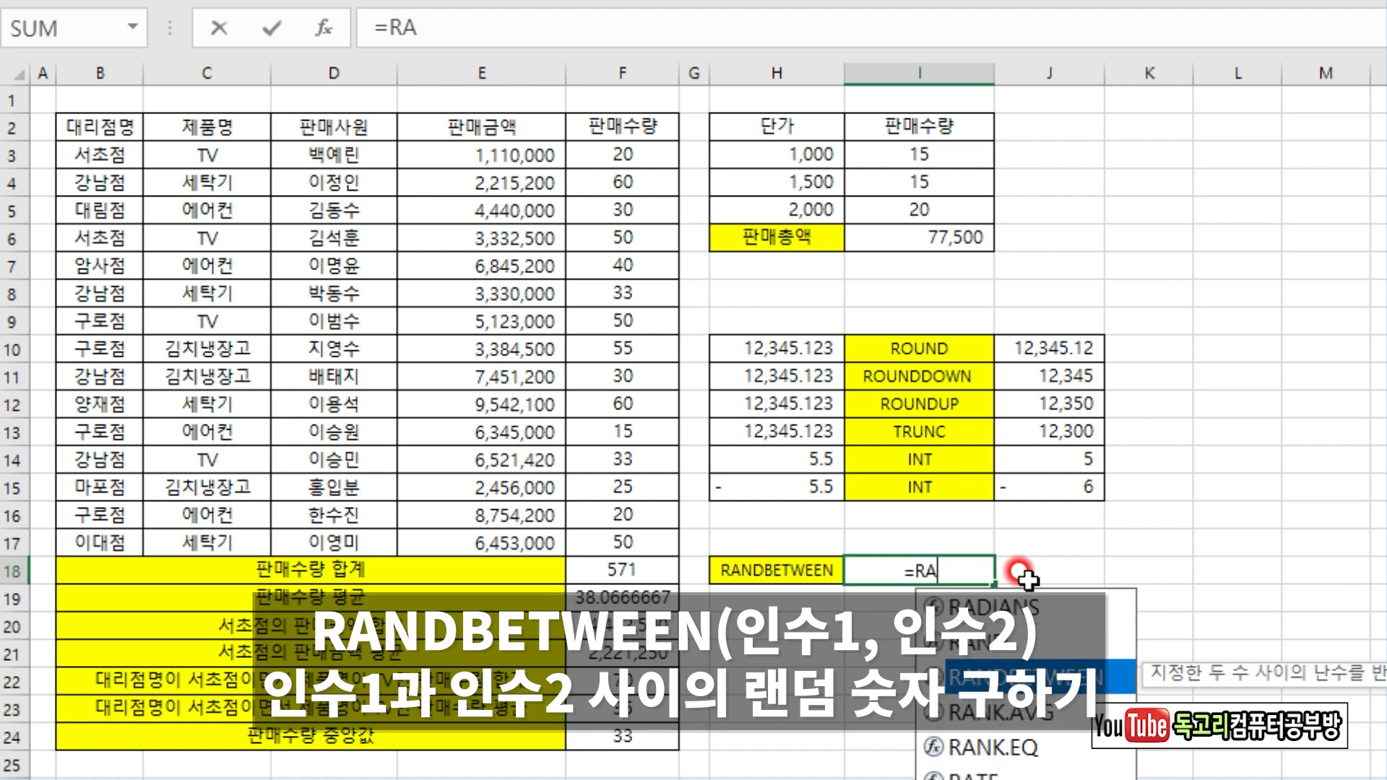
{"action": "key", "text": "Tab"}
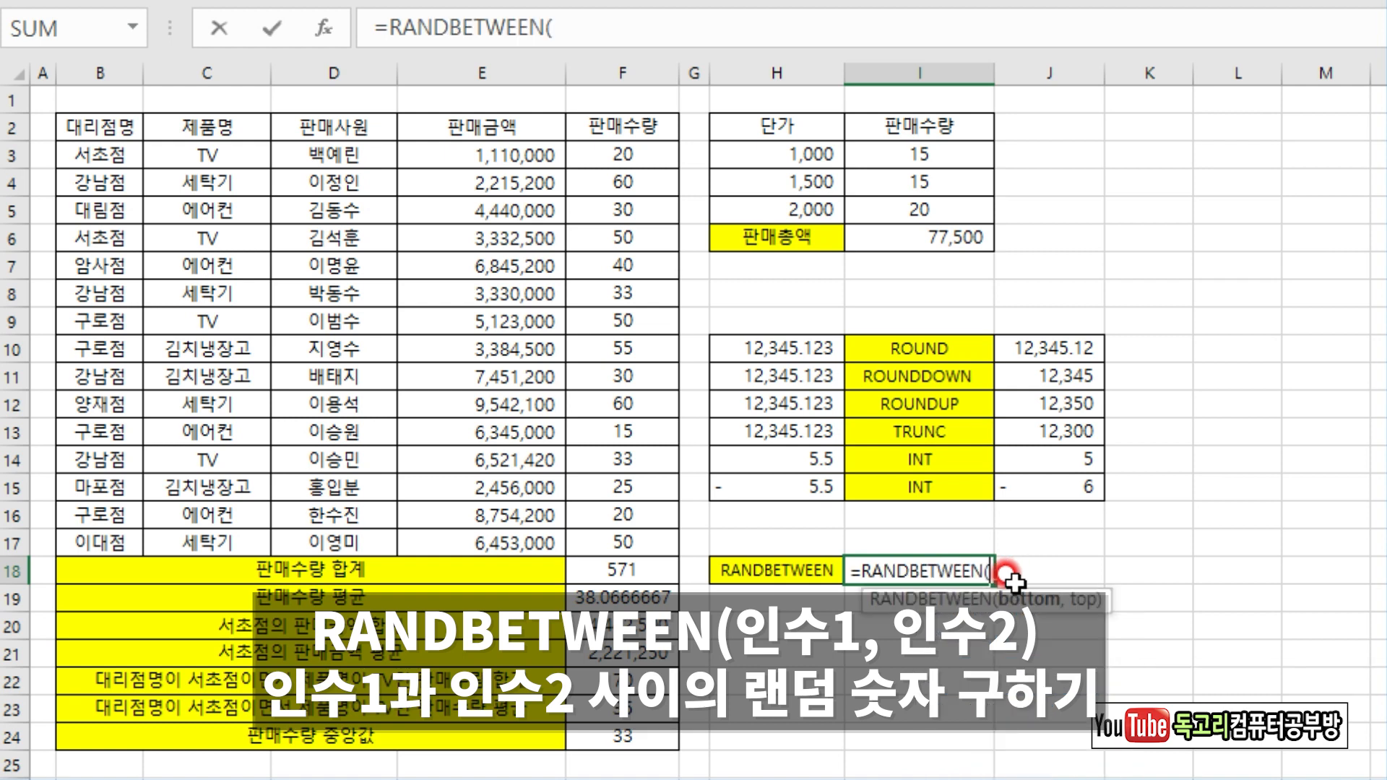
{"action": "type", "text": "20,"}
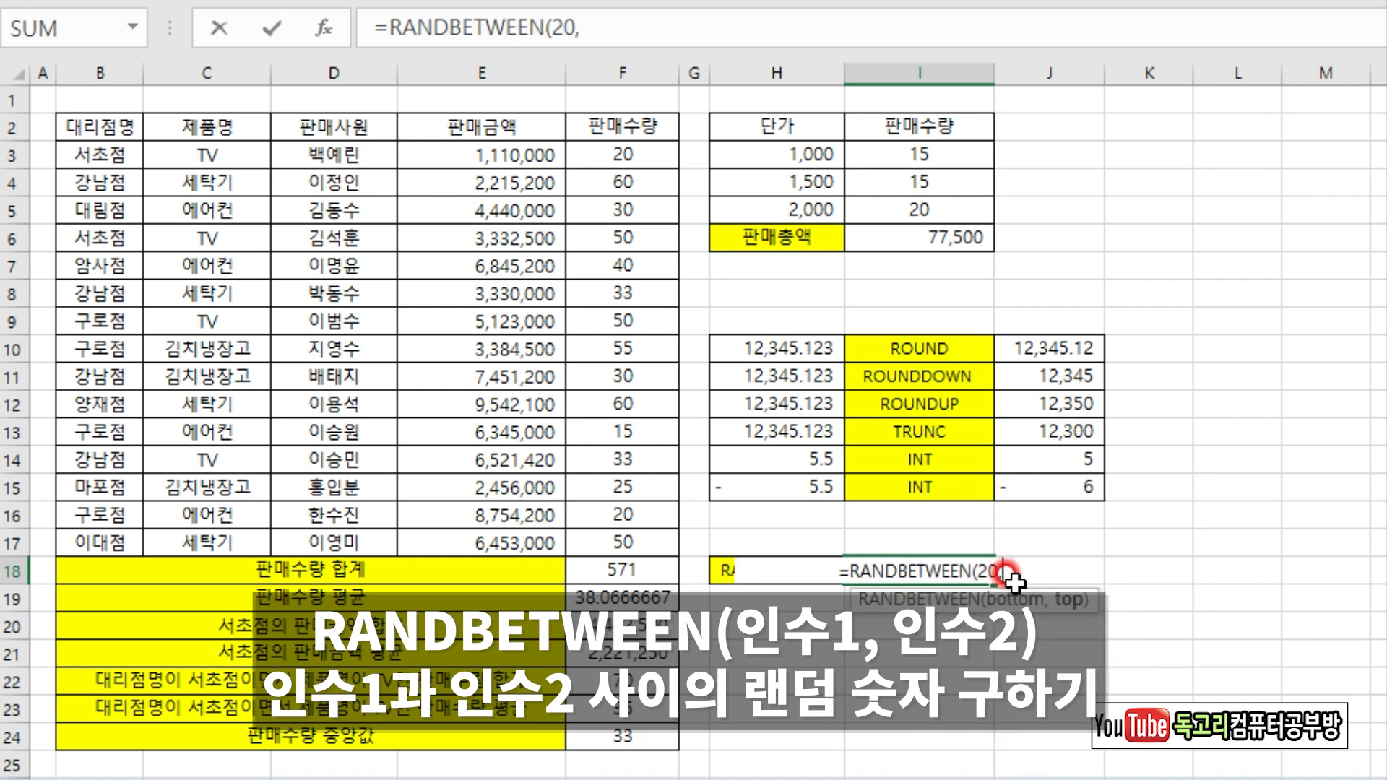
{"action": "type", "text": "30"}
{"action": "type", "text": ")"}
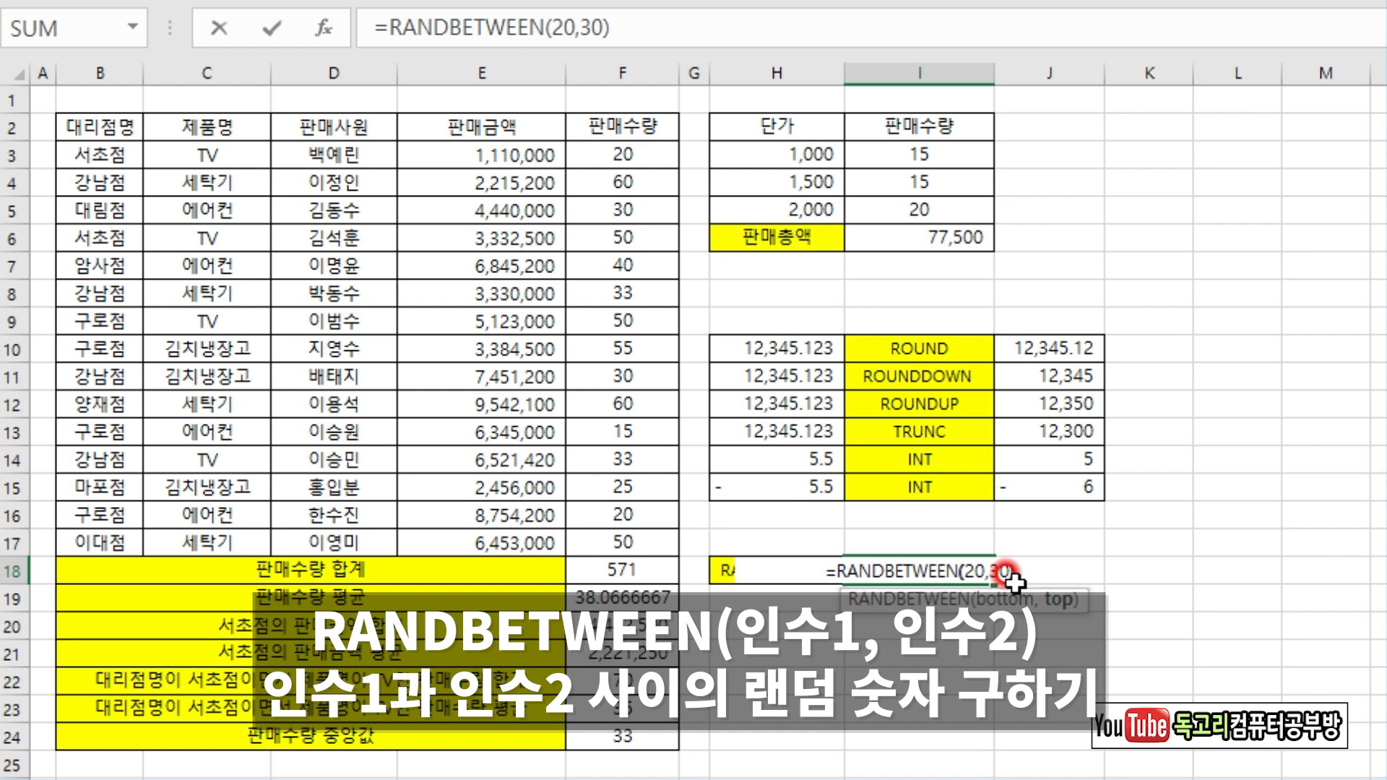
{"action": "key", "text": "Return"}
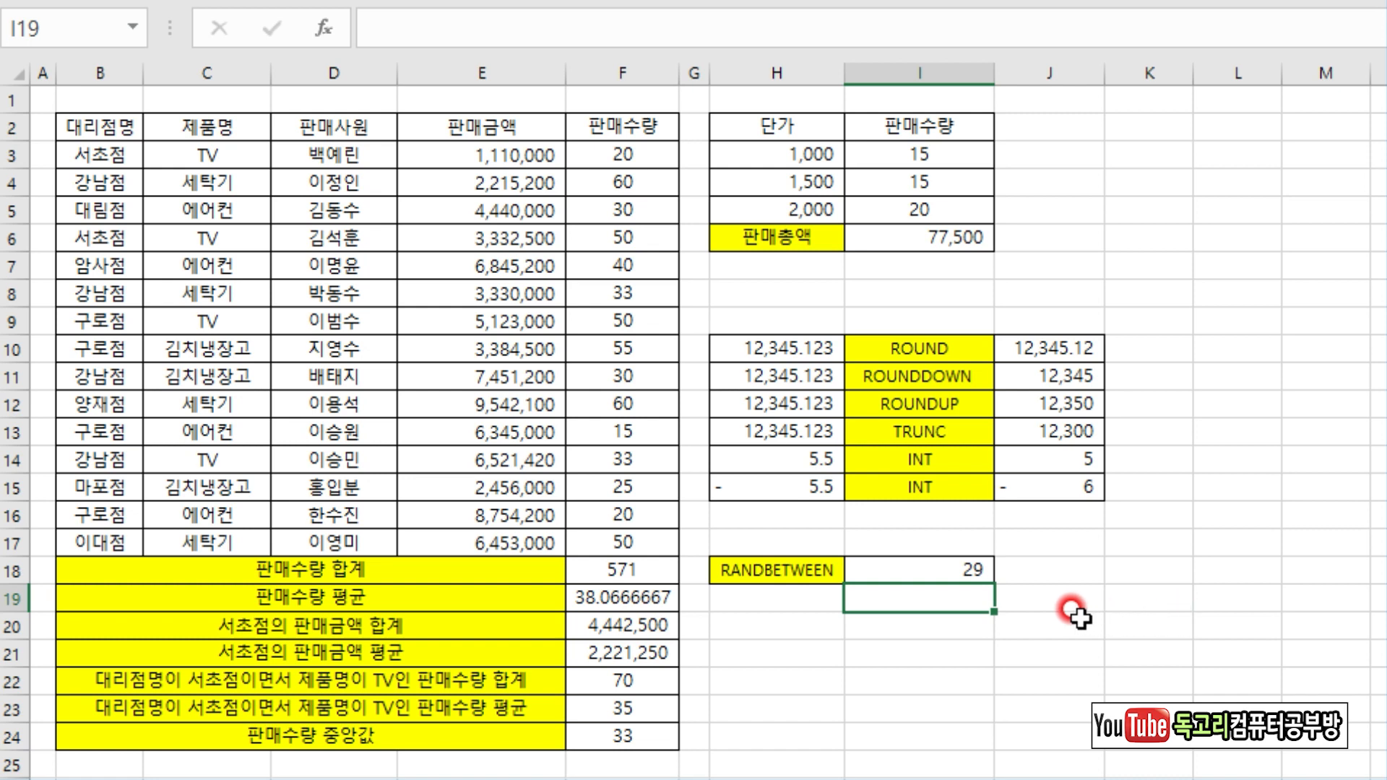
Step: Re-enter the RANDBETWEEN formula in cell I18 unchanged to generate a new random number
{"action": "left_click", "coordinate": [876, 567]}
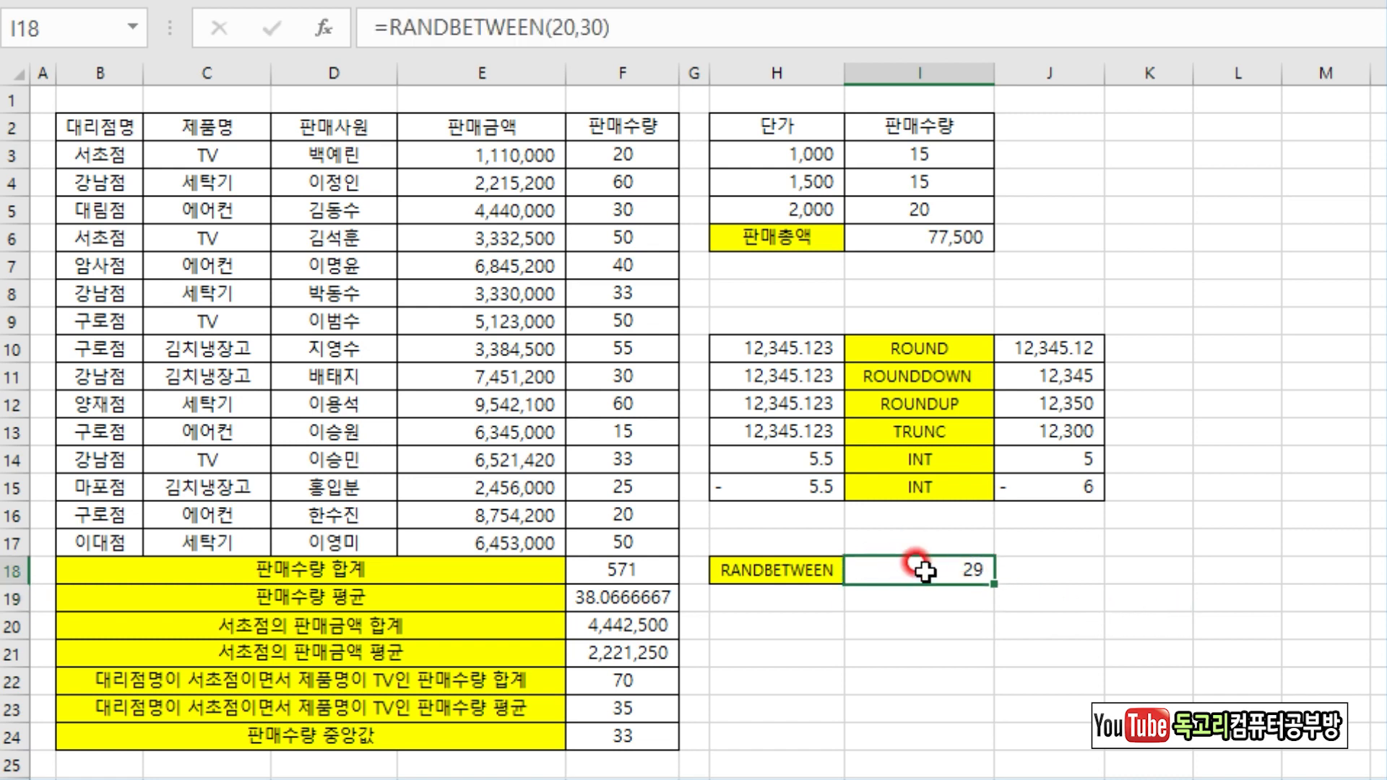
{"action": "left_click", "coordinate": [638, 27]}
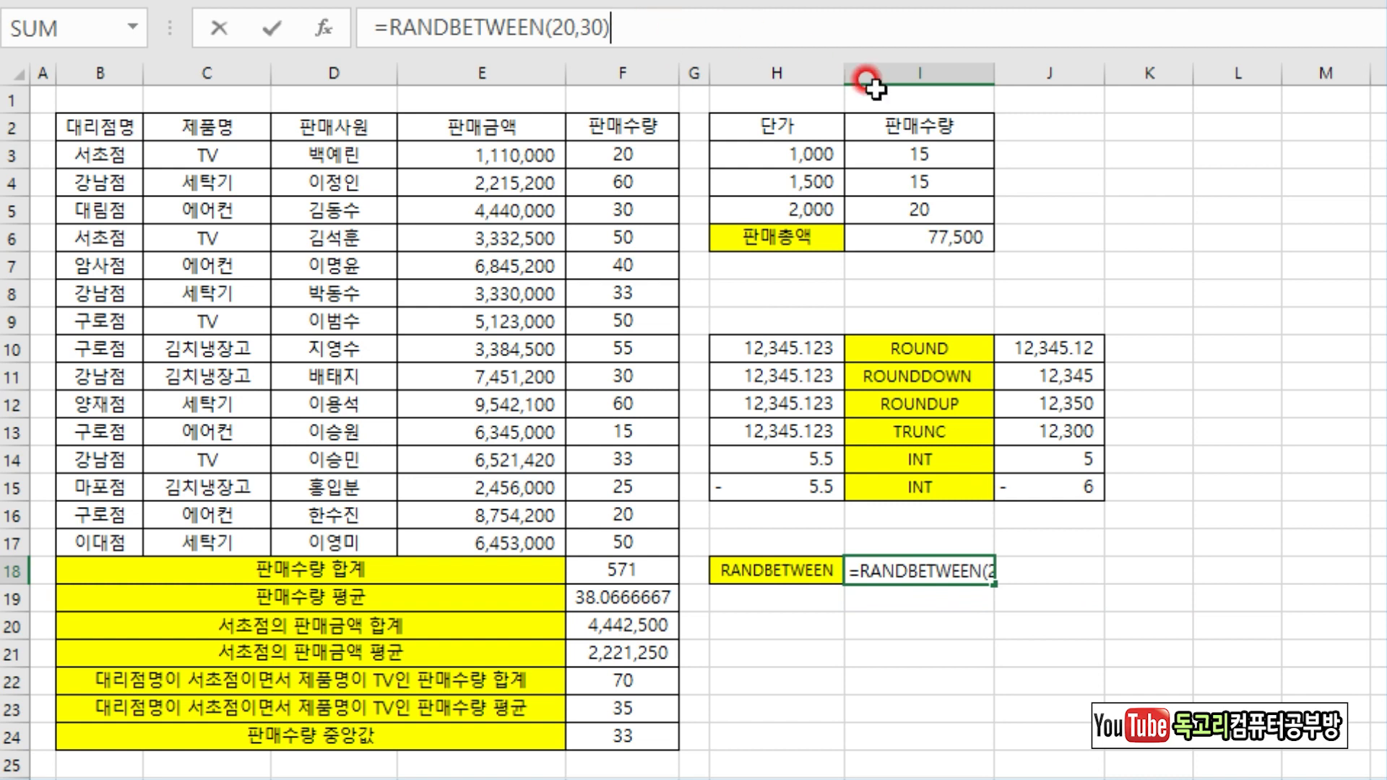
{"action": "key", "text": "Return"}
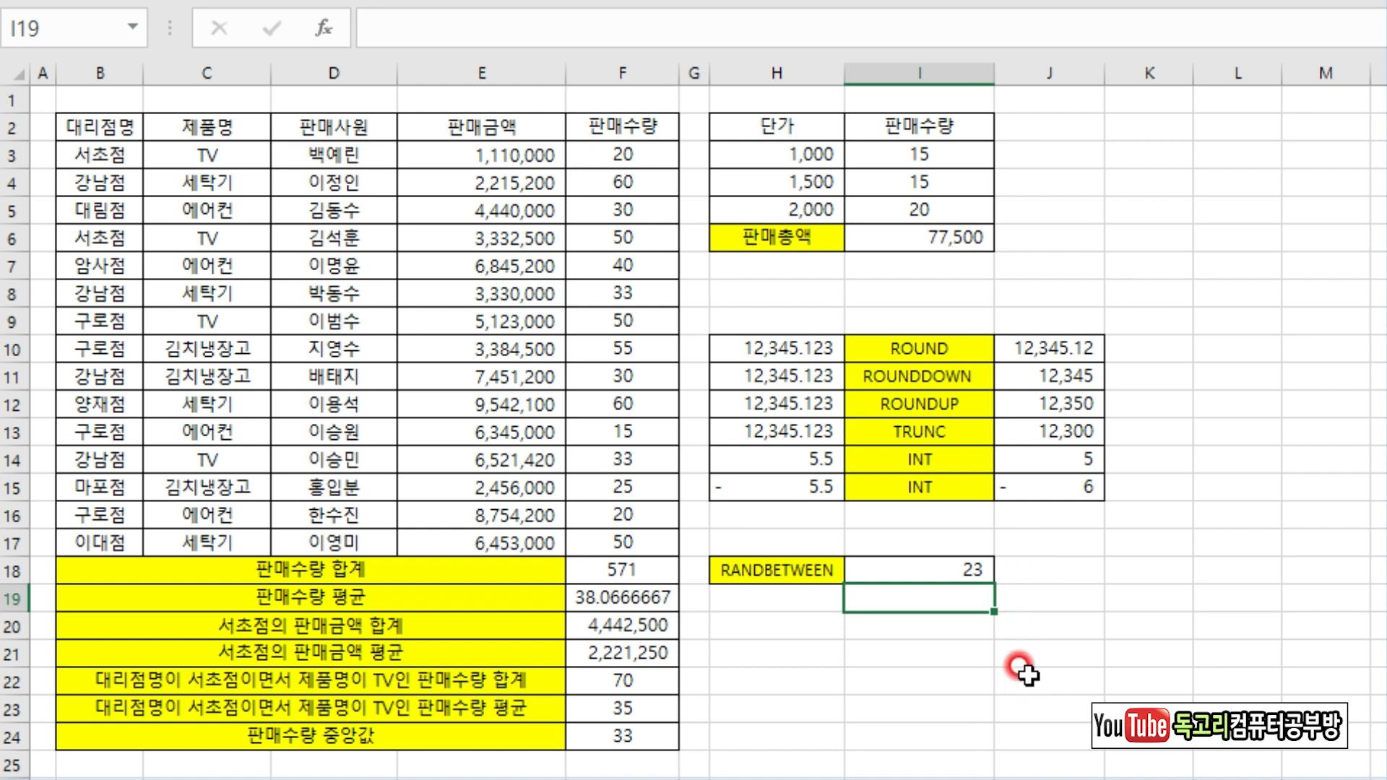
{"action": "left_click", "coordinate": [1062, 672]}
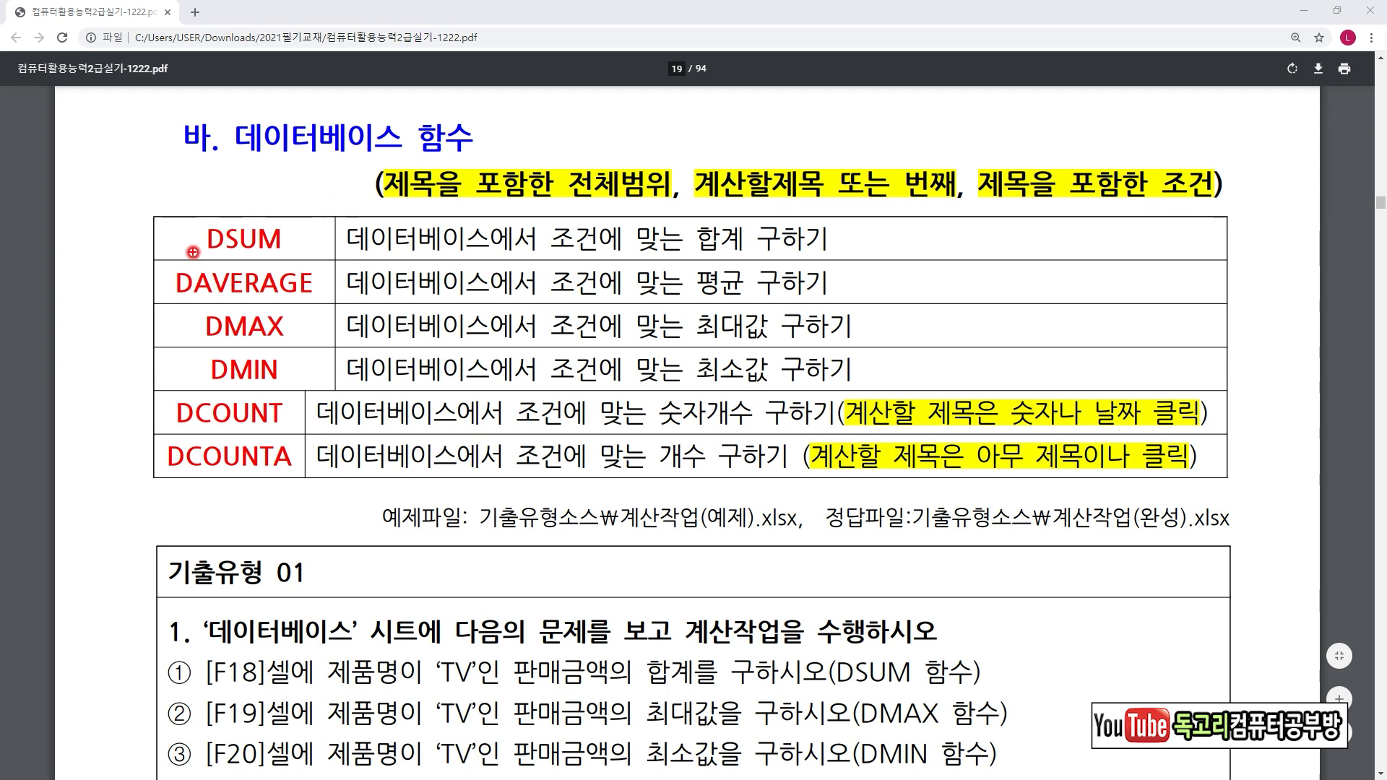
Step: Review the database functions table in the exercise PDF, underlining DSUM, DAVERAGE, DMAX and DMIN along with their descriptions
{"action": "left_click_drag", "start_coordinate": [191, 252], "coordinate": [220, 251]}
{"action": "left_click_drag", "start_coordinate": [170, 290], "coordinate": [215, 341]}
{"action": "left_click_drag", "start_coordinate": [596, 252], "coordinate": [814, 251]}
{"action": "left_click_drag", "start_coordinate": [578, 294], "coordinate": [804, 291]}
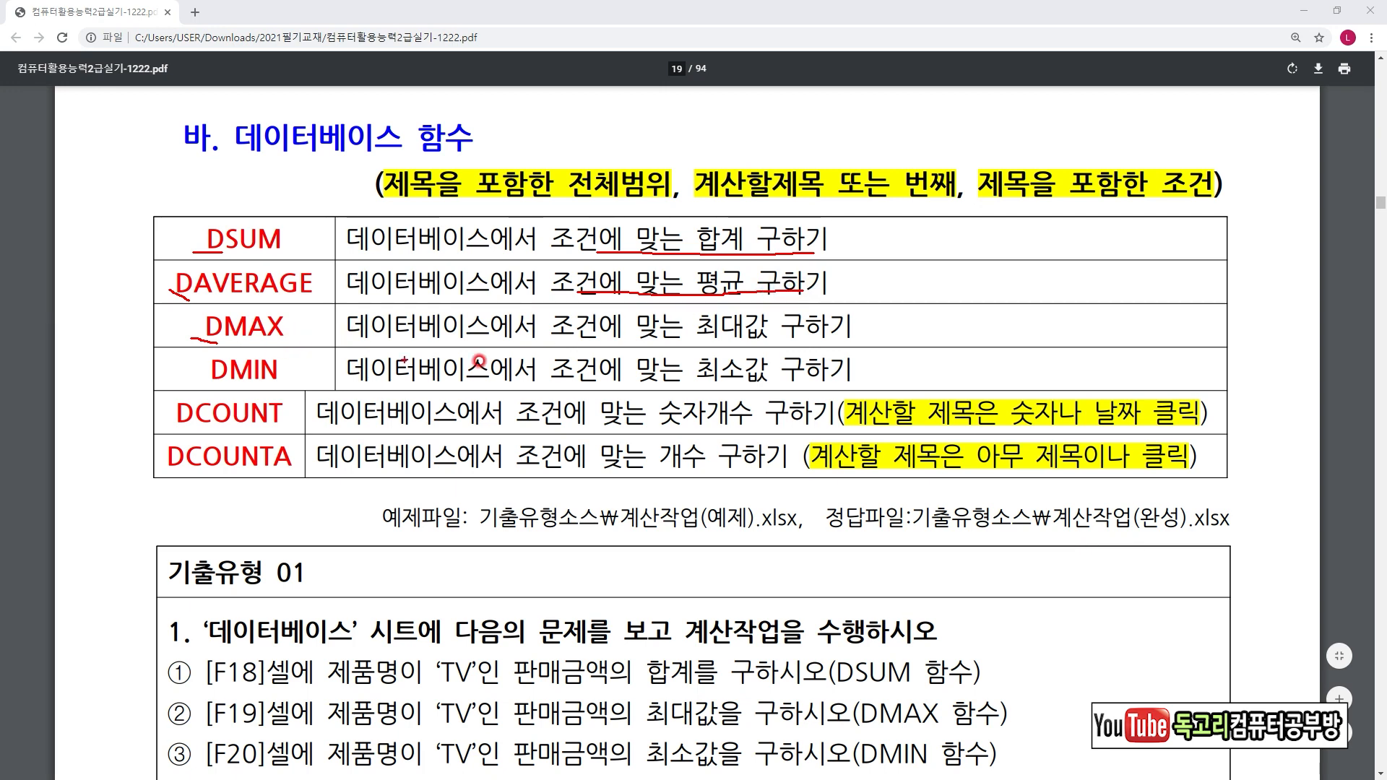
{"action": "left_click_drag", "start_coordinate": [560, 351], "coordinate": [801, 328]}
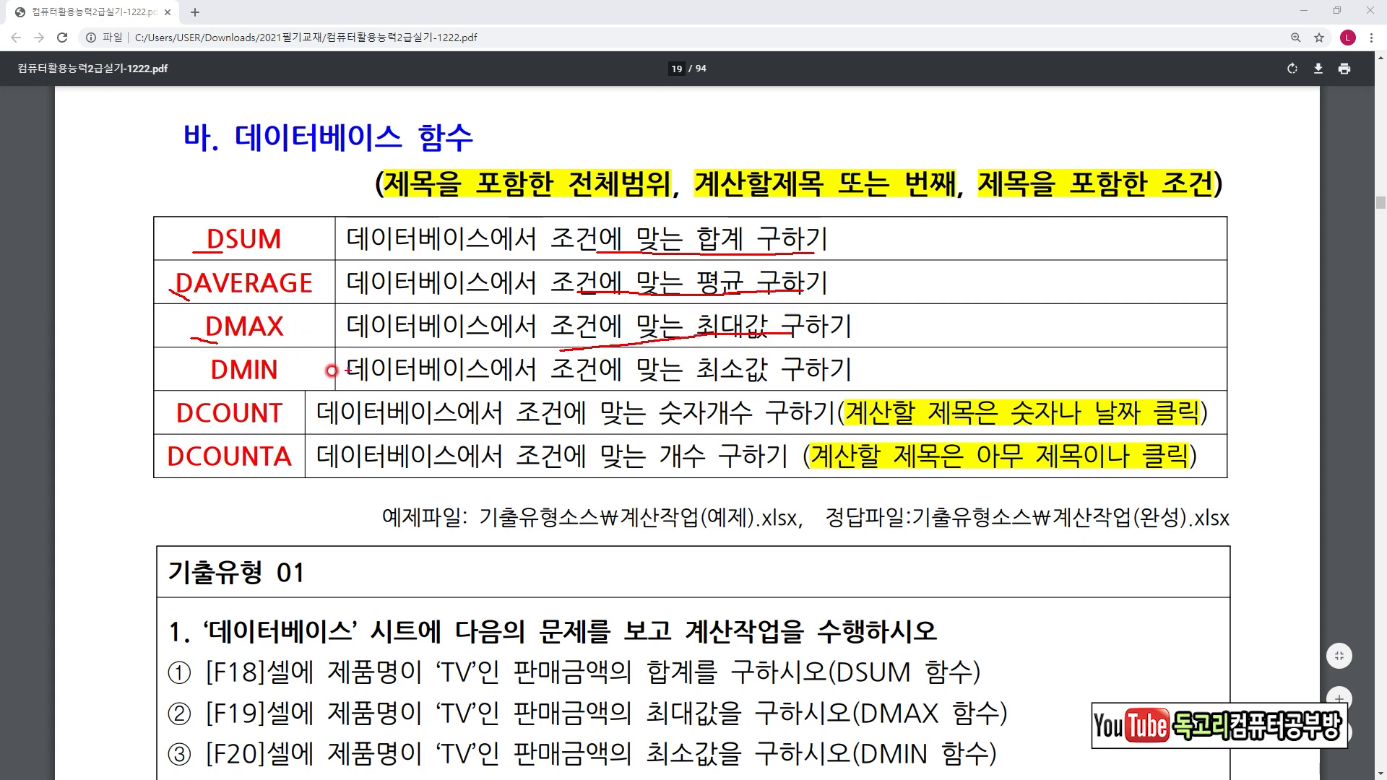
{"action": "left_click_drag", "start_coordinate": [214, 379], "coordinate": [278, 382]}
{"action": "left_click_drag", "start_coordinate": [538, 391], "coordinate": [740, 383]}
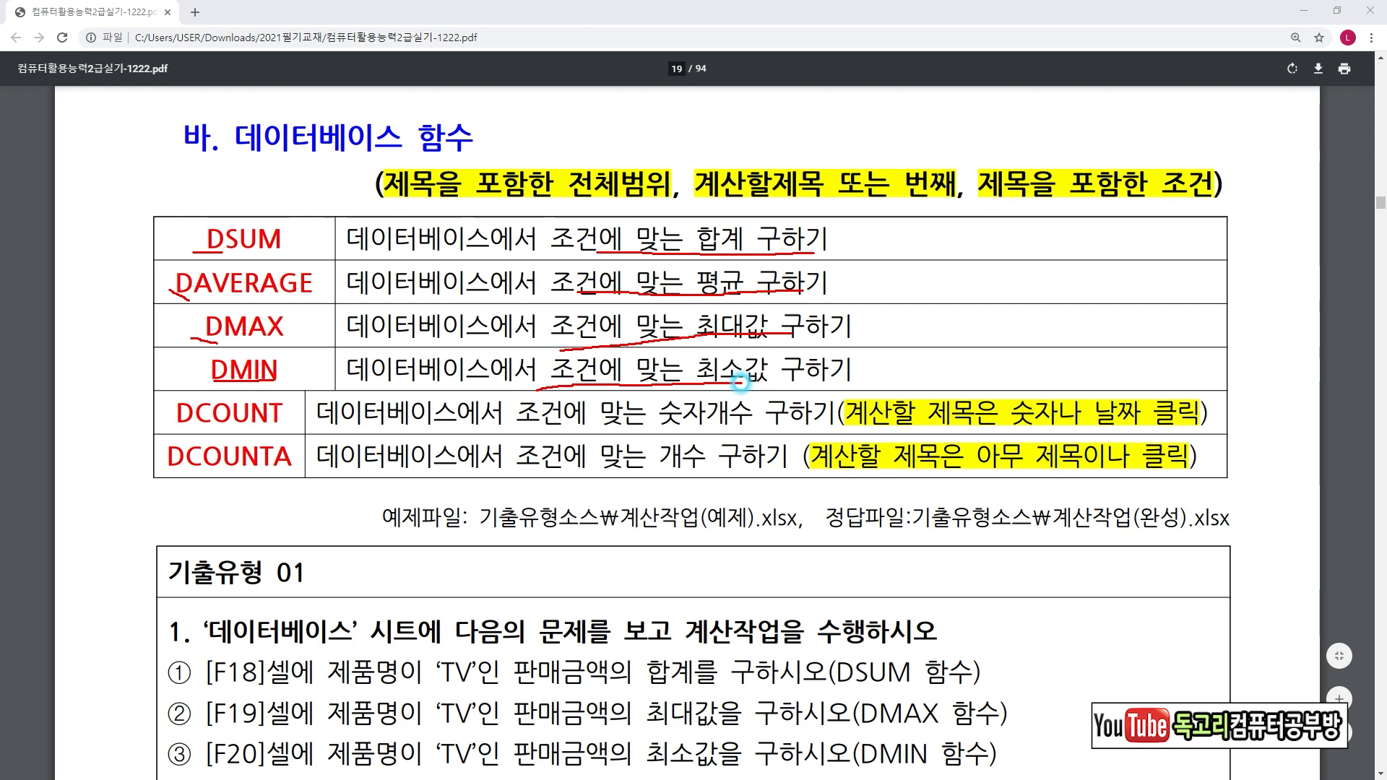
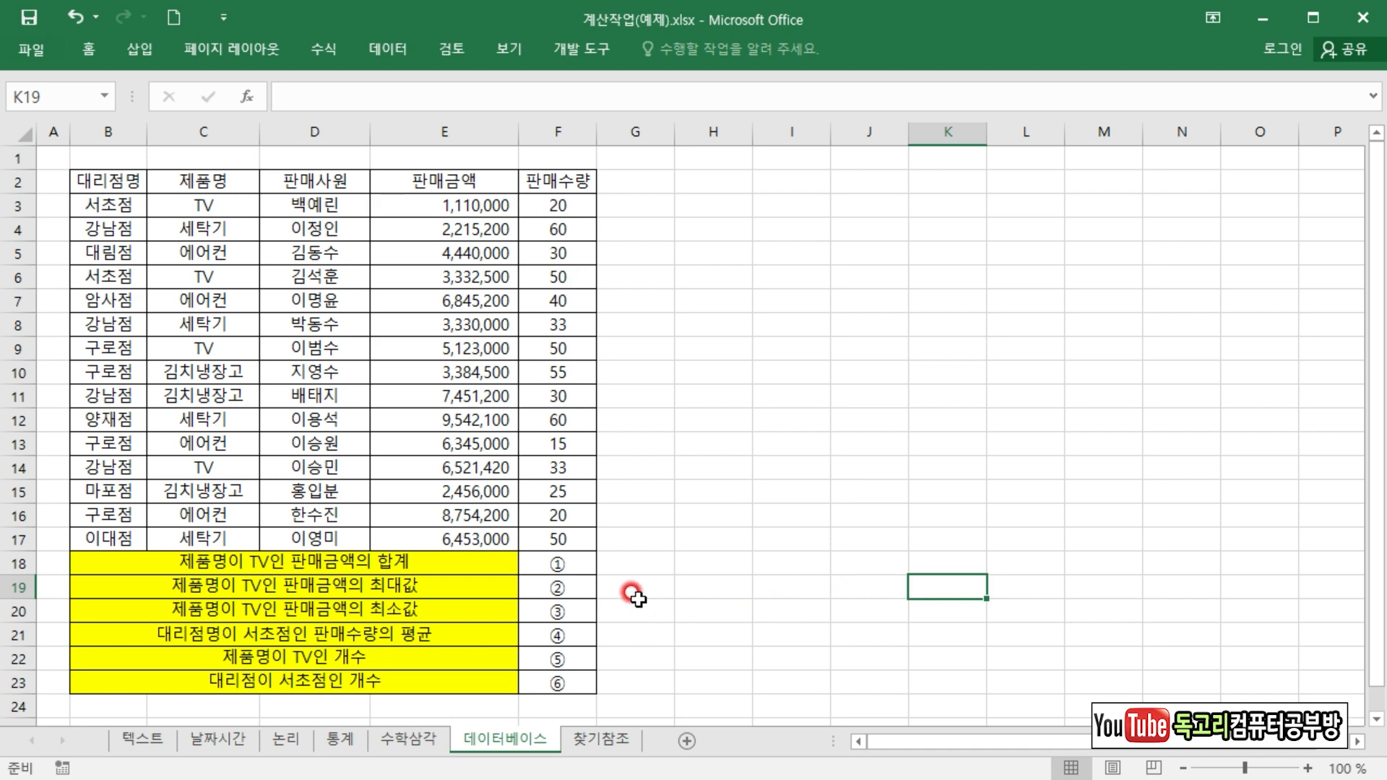
Step: In cell F18 of the 데이터베이스 sheet, calculate the total 판매금액 for TV products with =DSUM(B2:F17,E2,C2:C3)
{"action": "left_click", "coordinate": [574, 566]}
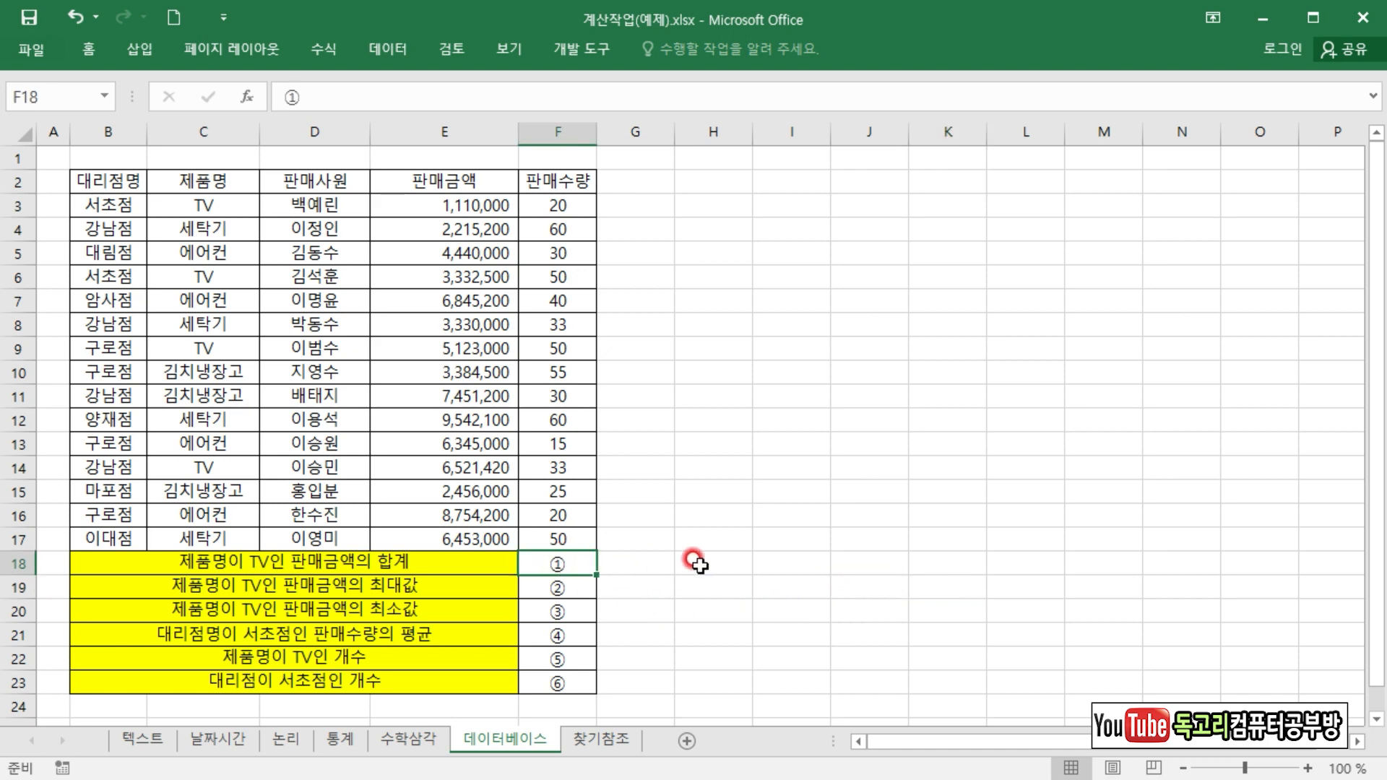
{"action": "type", "text": "="}
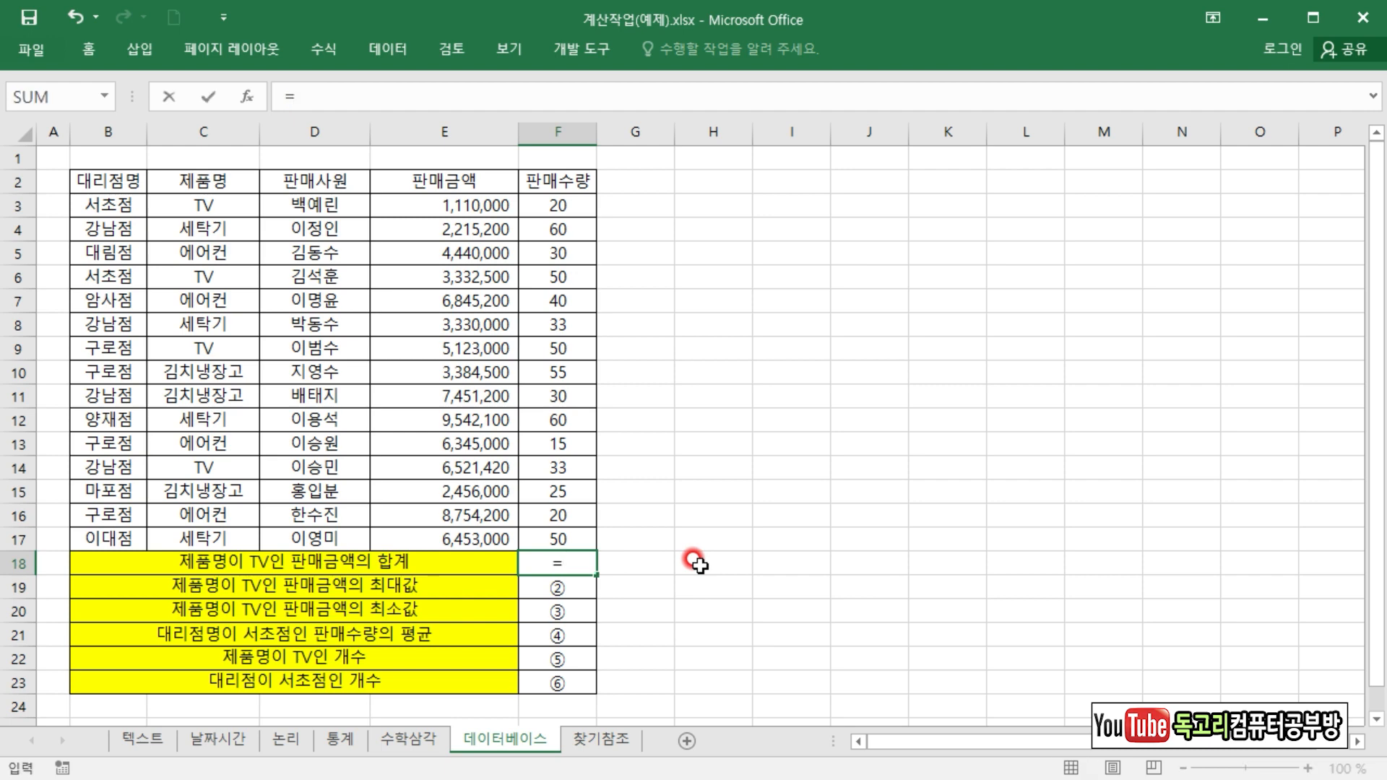
{"action": "type", "text": "DS"}
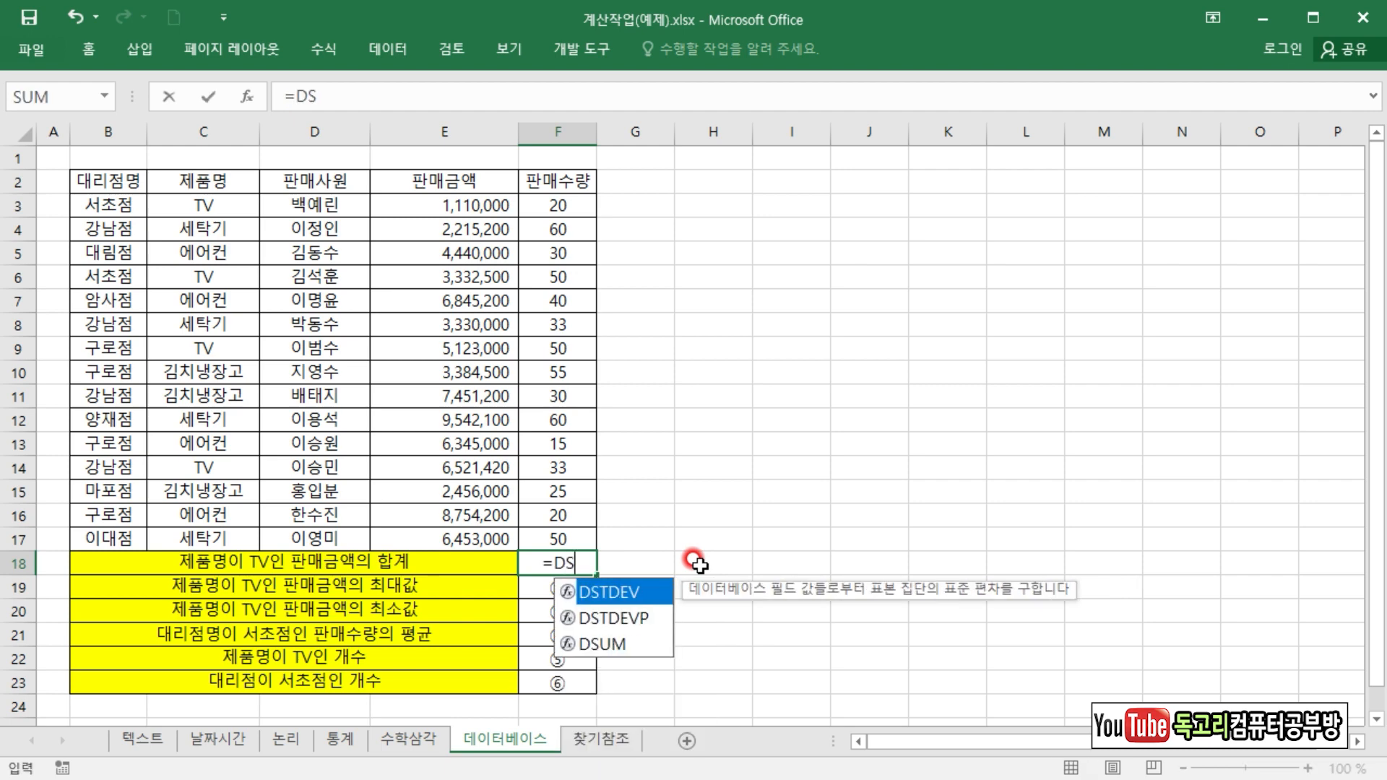
{"action": "key", "text": "Down"}
{"action": "key", "text": "Down"}
{"action": "key", "text": "Tab"}
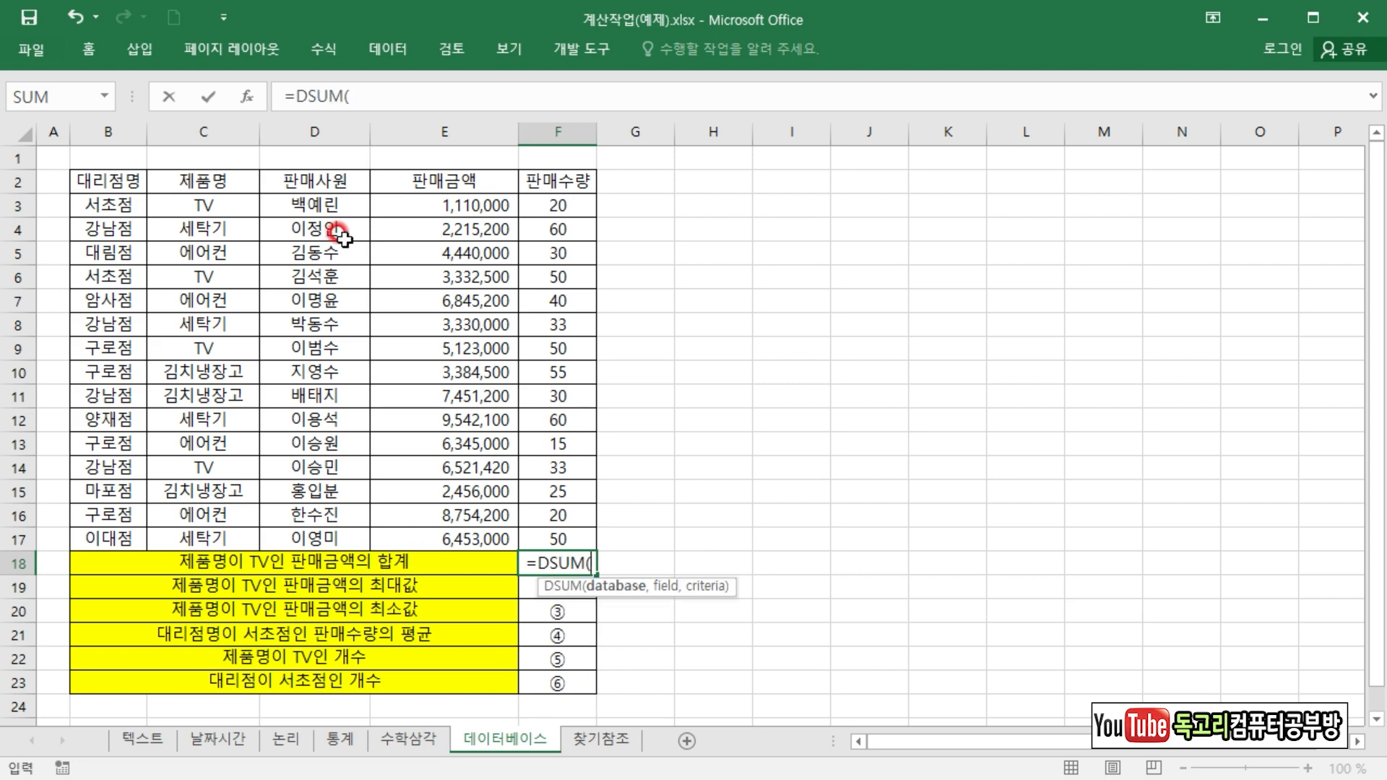
{"action": "left_click", "coordinate": [249, 96]}
{"action": "left_click_drag", "start_coordinate": [132, 182], "coordinate": [559, 536]}
{"action": "left_click", "coordinate": [844, 329]}
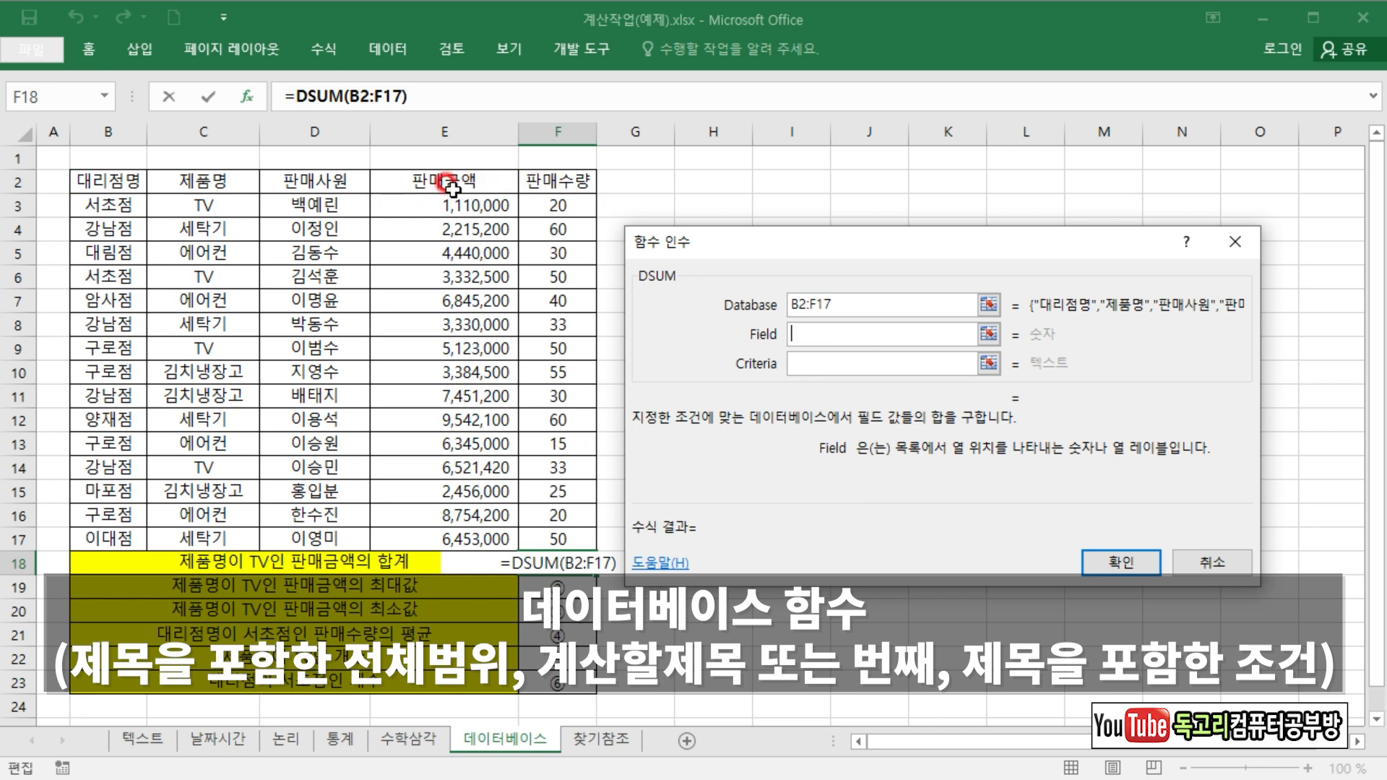
{"action": "left_click", "coordinate": [476, 180]}
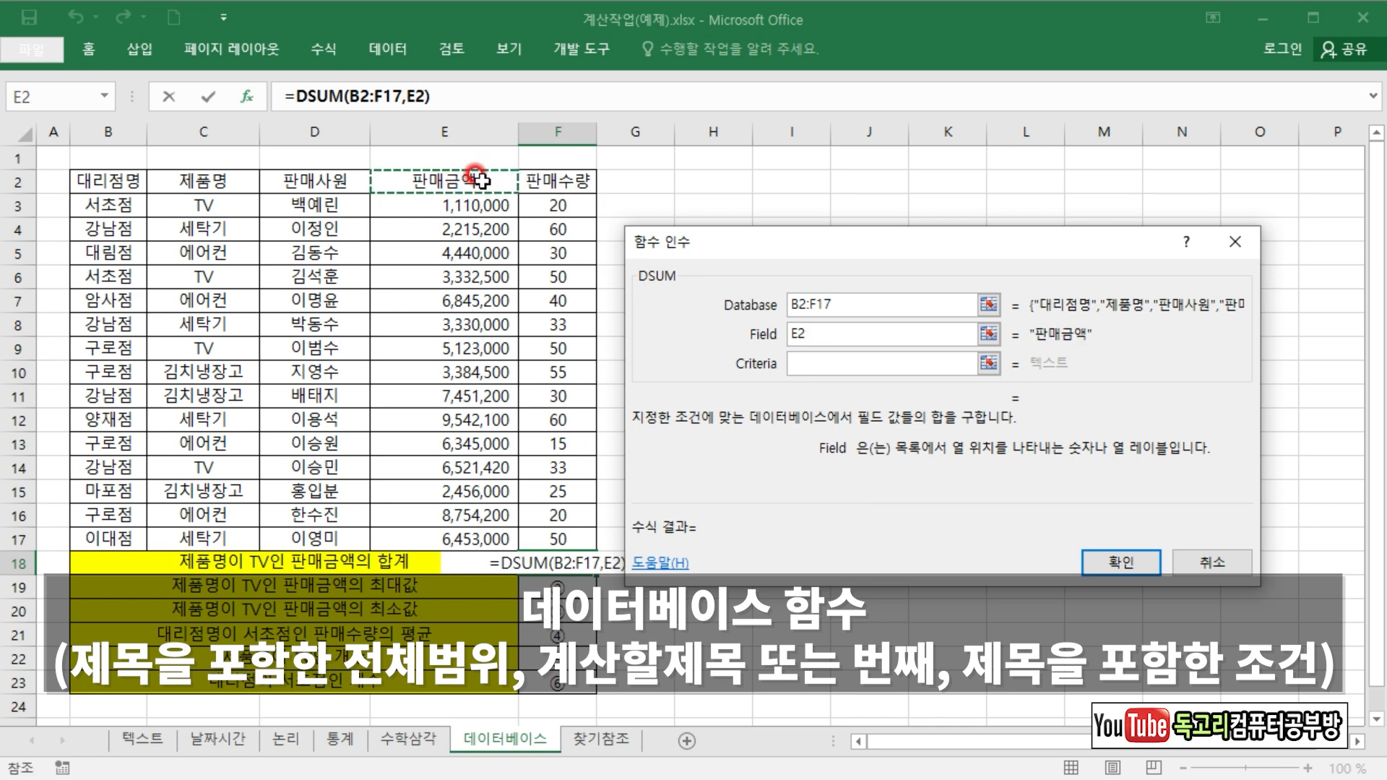
{"action": "left_click", "coordinate": [820, 362]}
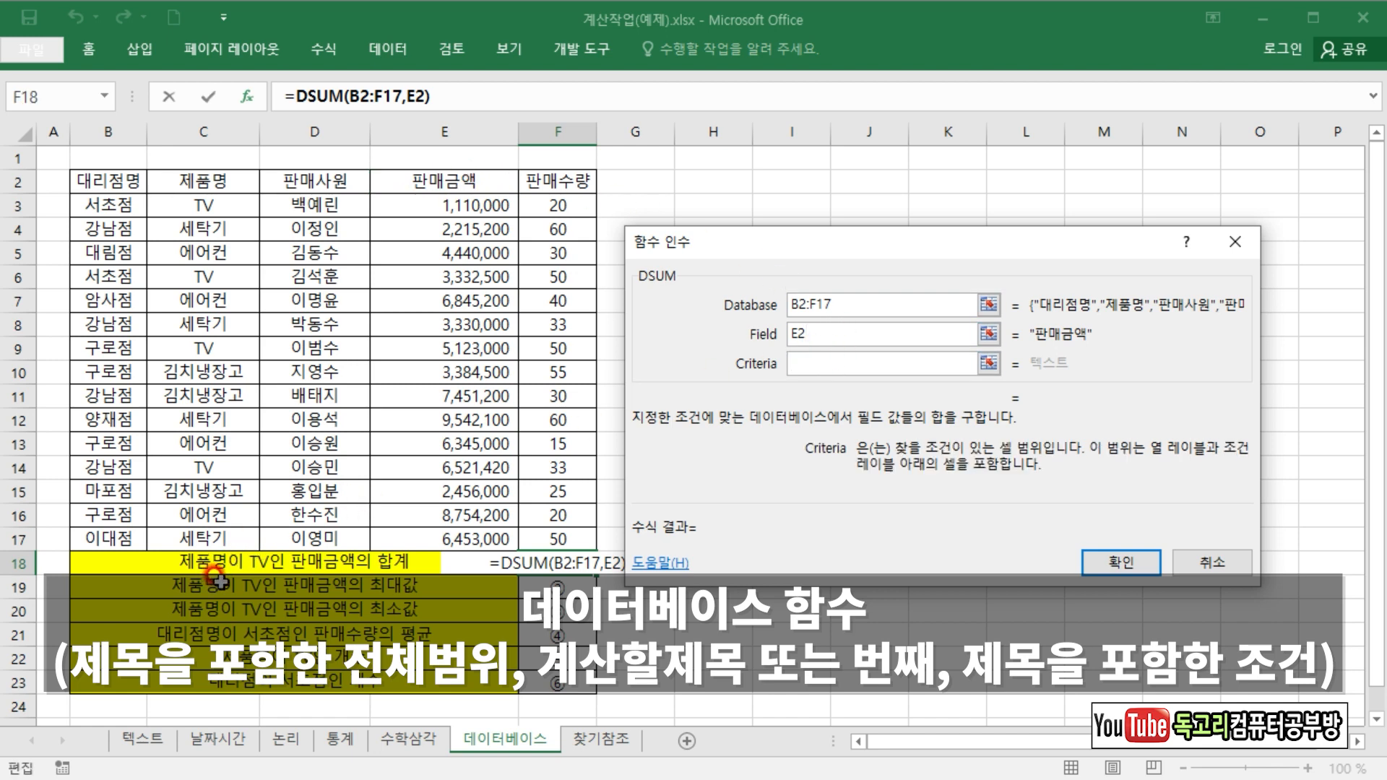
{"action": "left_click_drag", "start_coordinate": [206, 185], "coordinate": [215, 205]}
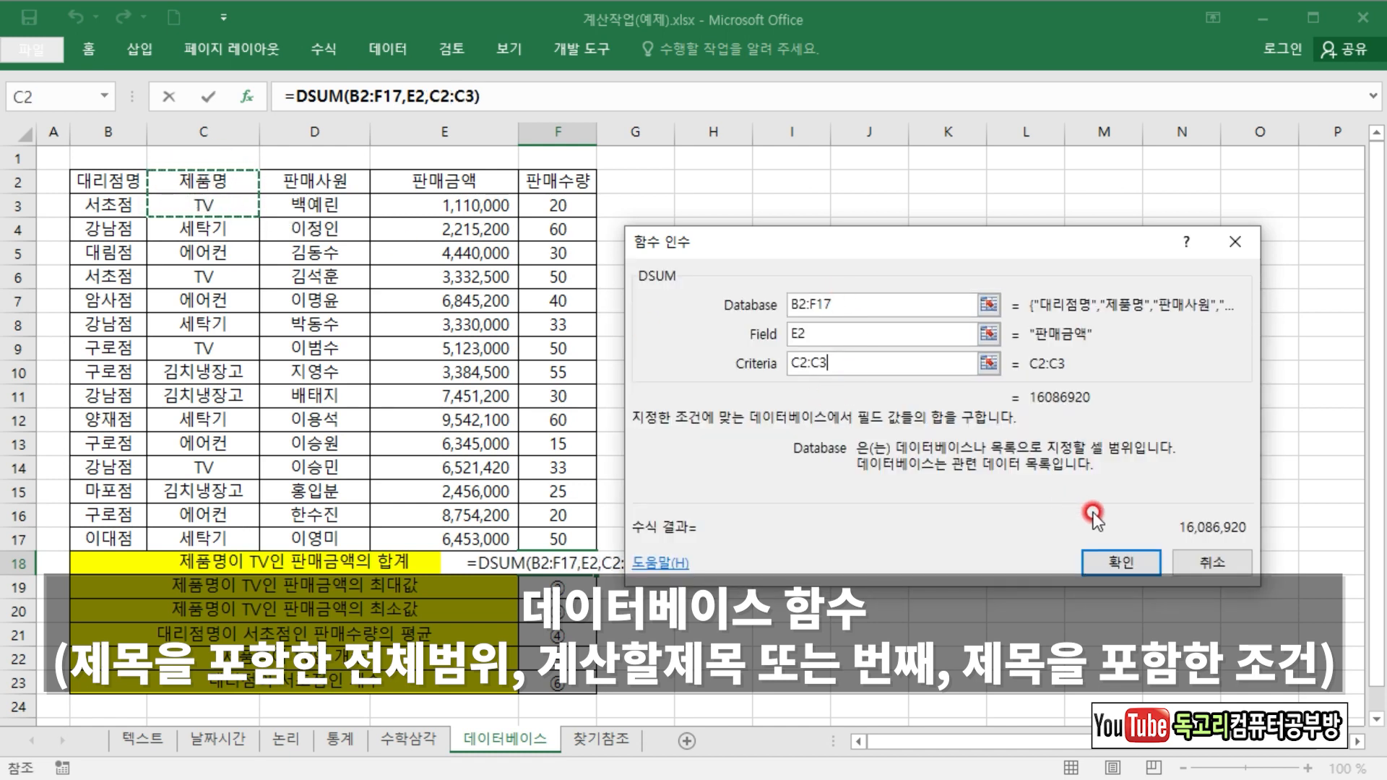
{"action": "left_click", "coordinate": [1119, 563]}
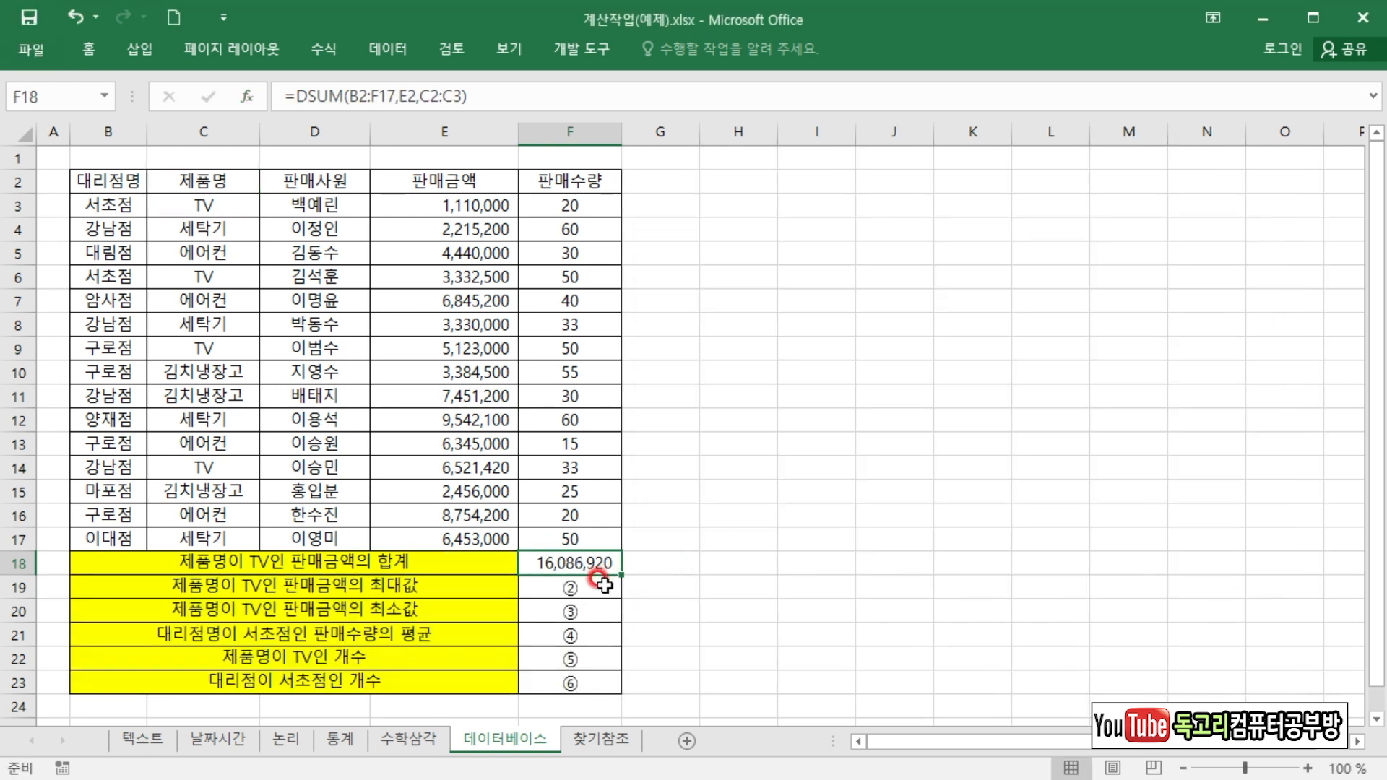
Step: Calculate the maximum 판매금액 for TV products in cell F19 with =DMAX(B2:F17,E2,C2:C3)
{"action": "left_click", "coordinate": [591, 592]}
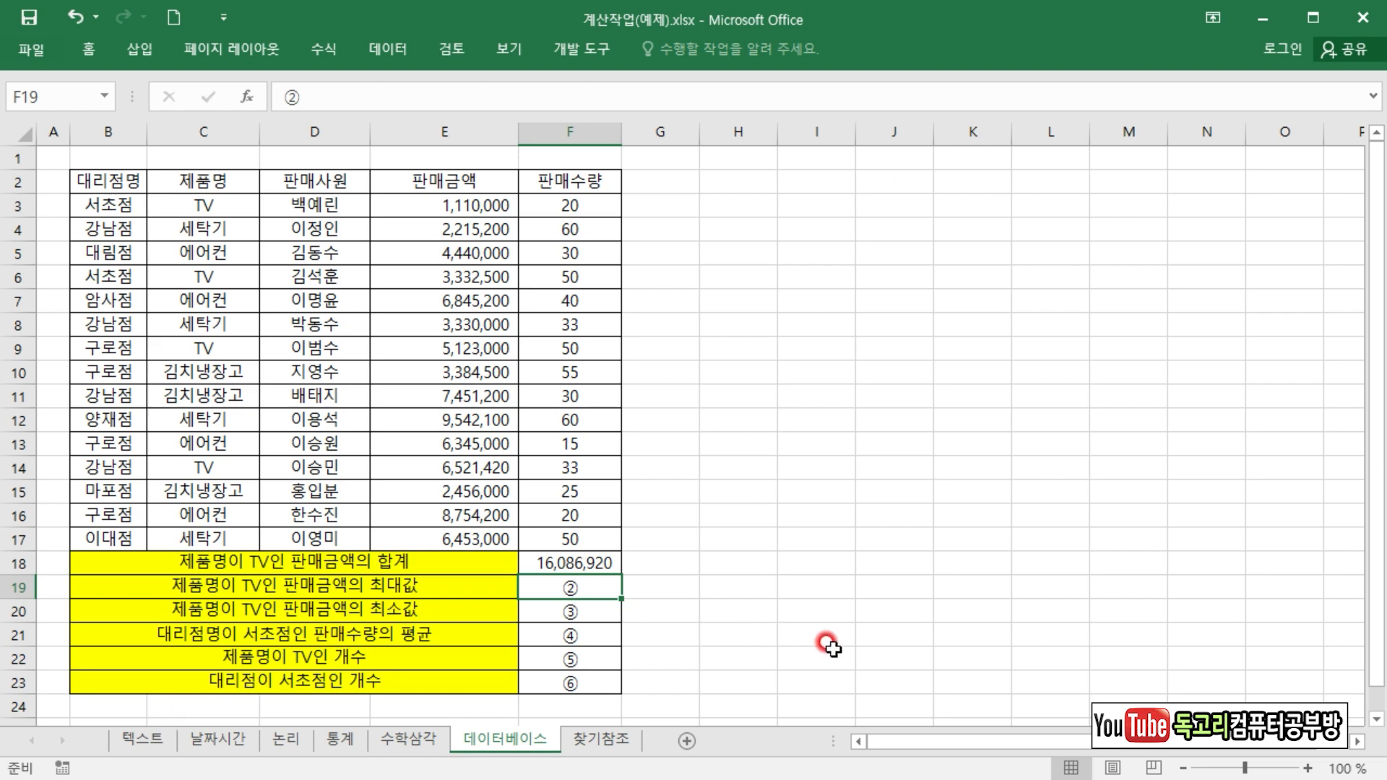
{"action": "type", "text": "=DM"}
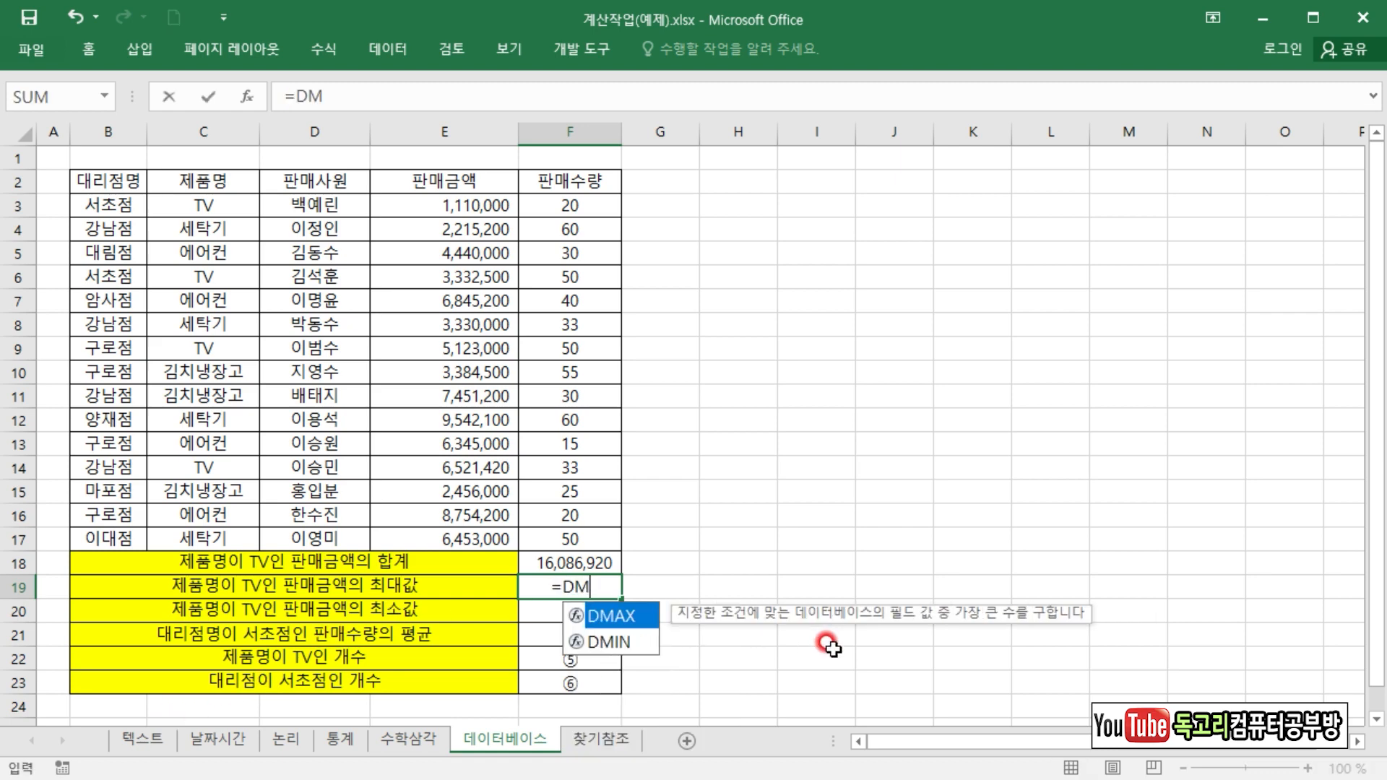
{"action": "key", "text": "Tab"}
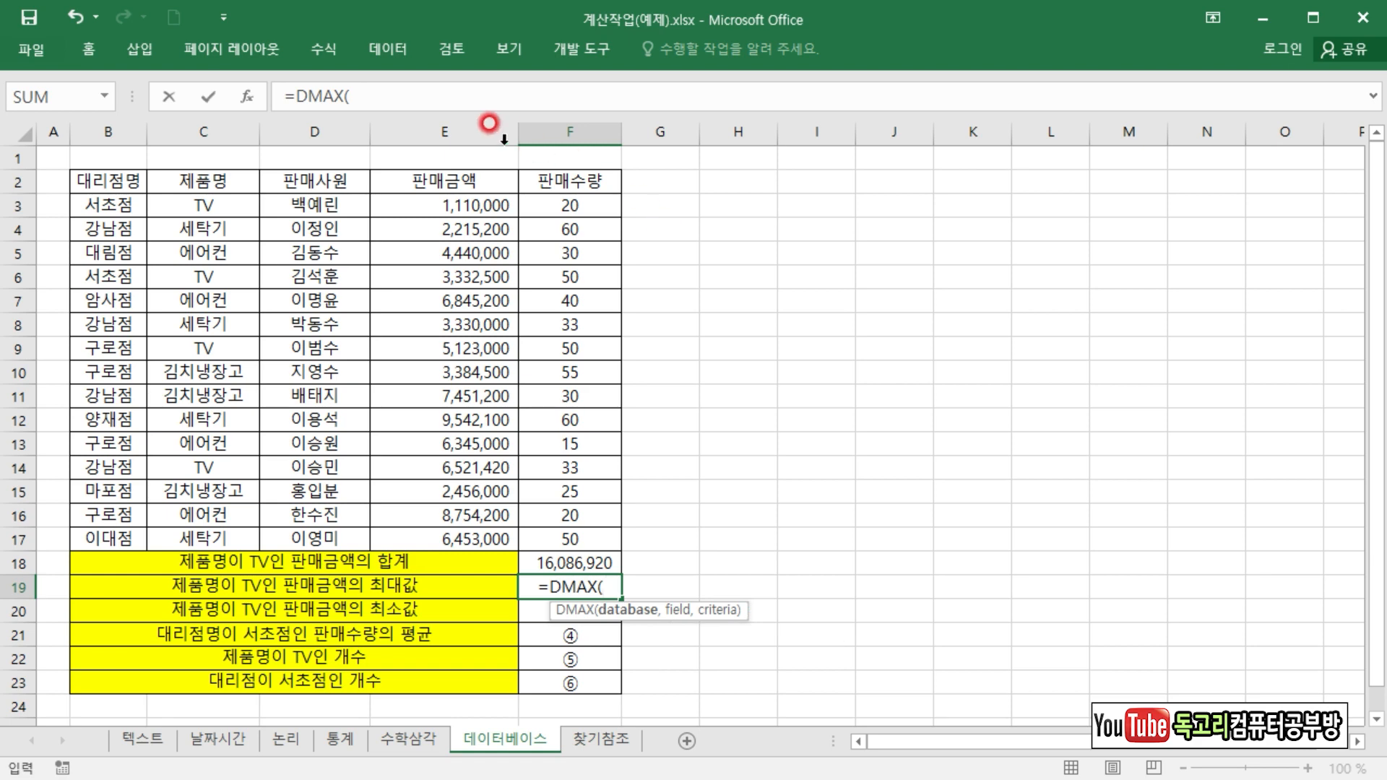
{"action": "left_click", "coordinate": [247, 96]}
{"action": "left_click_drag", "start_coordinate": [696, 248], "coordinate": [855, 246]}
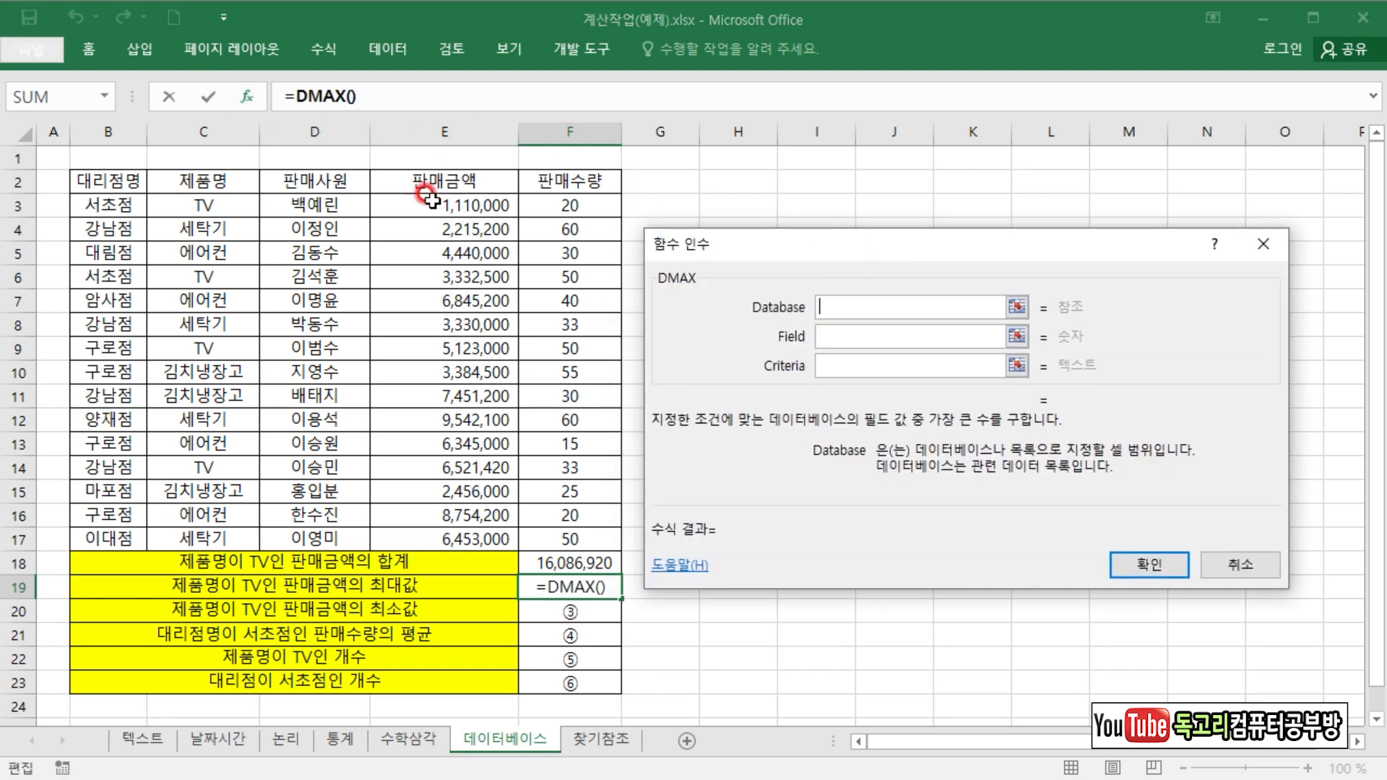
{"action": "left_click", "coordinate": [842, 306]}
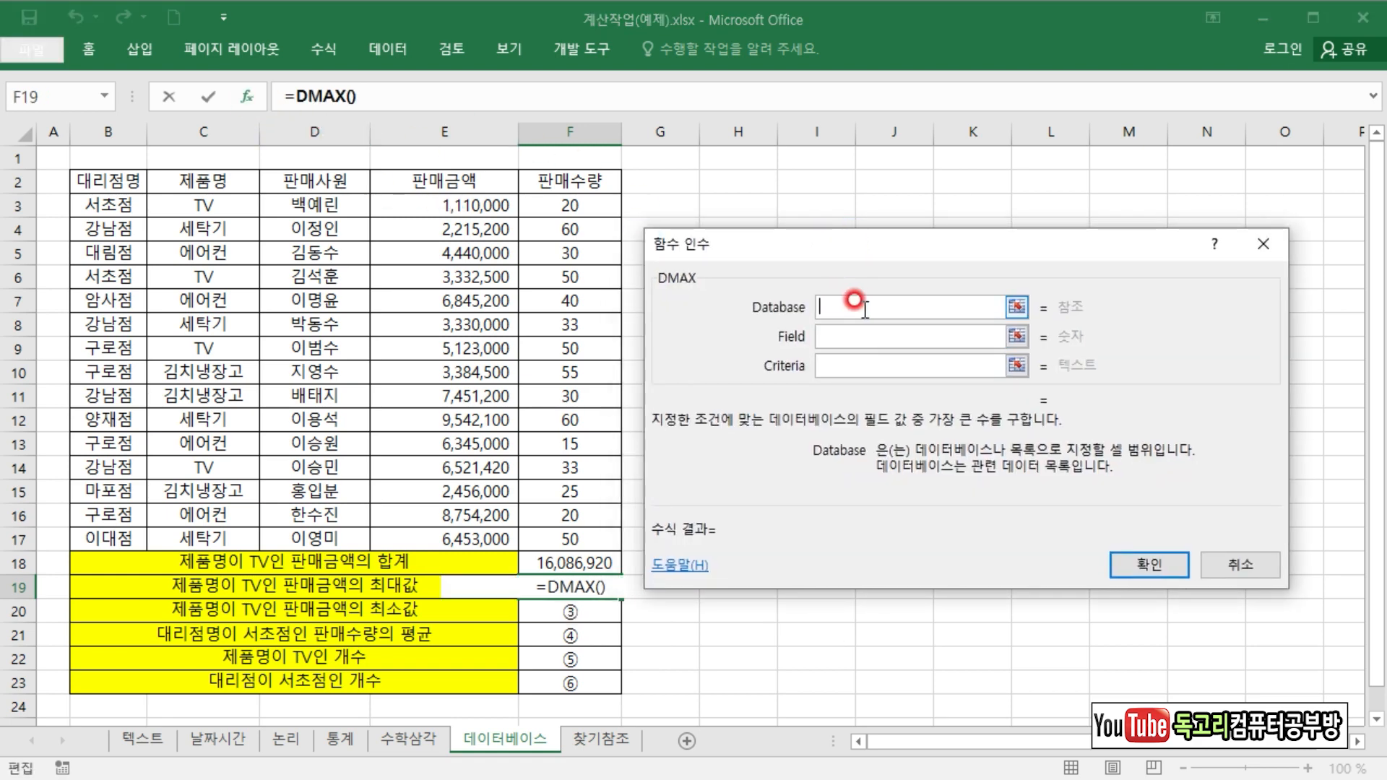
{"action": "left_click_drag", "start_coordinate": [80, 179], "coordinate": [549, 538]}
{"action": "key", "text": "Tab"}
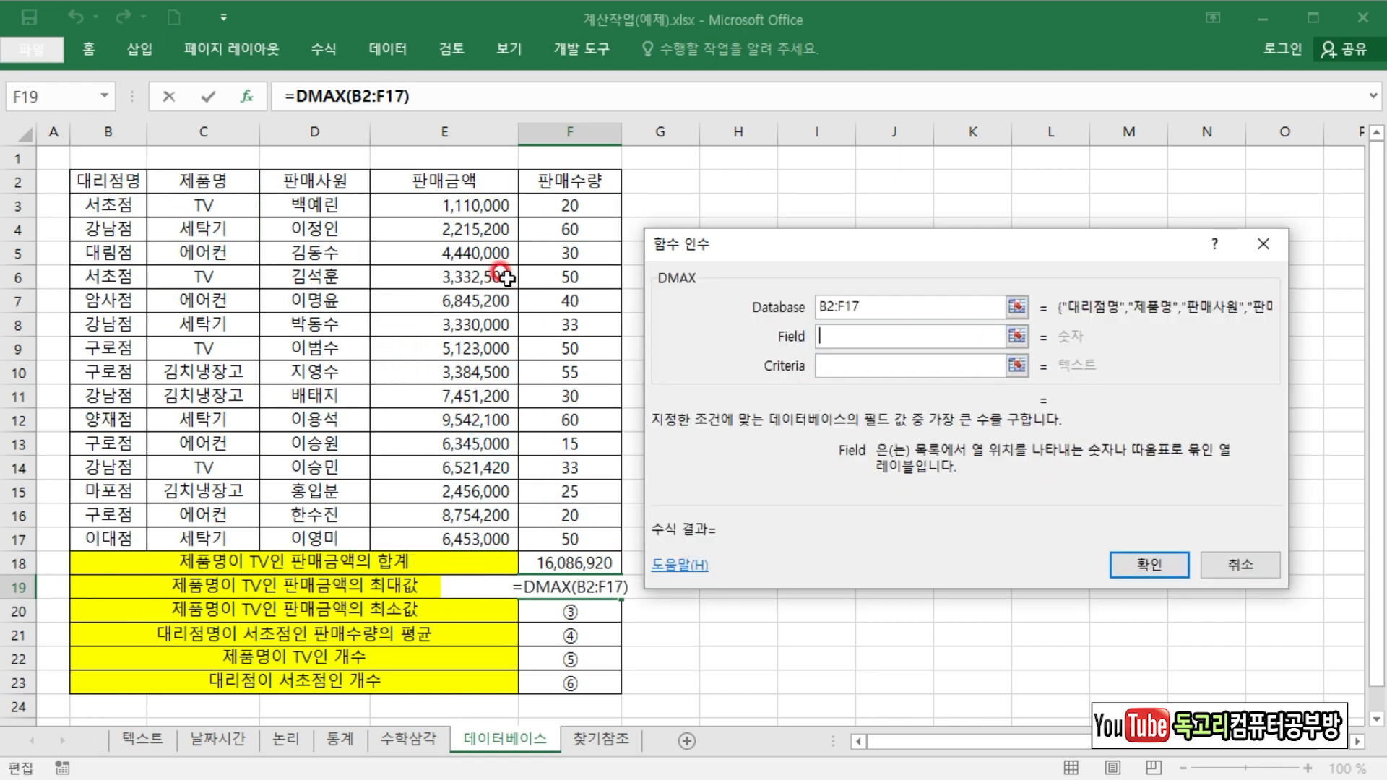
{"action": "left_click", "coordinate": [478, 186]}
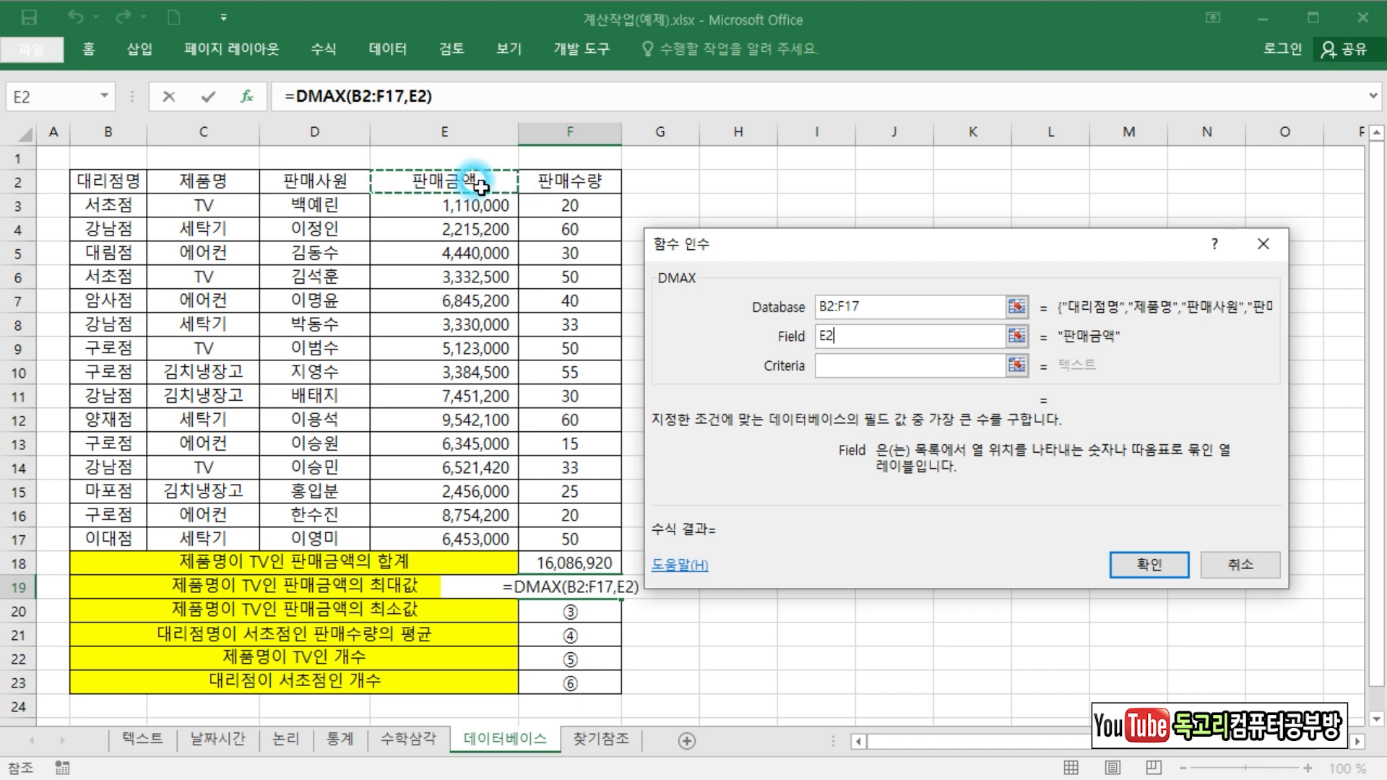
{"action": "left_click", "coordinate": [875, 381]}
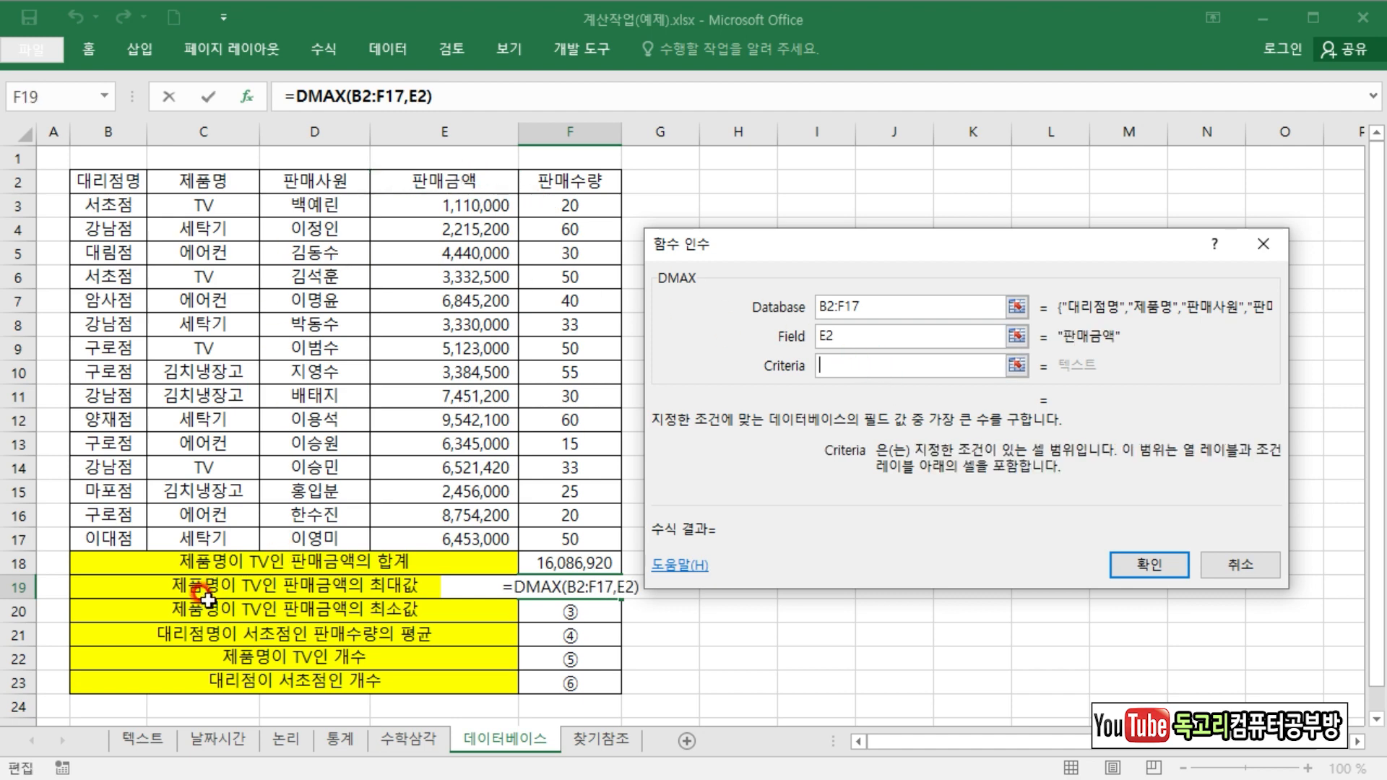
{"action": "left_click_drag", "start_coordinate": [207, 188], "coordinate": [204, 209]}
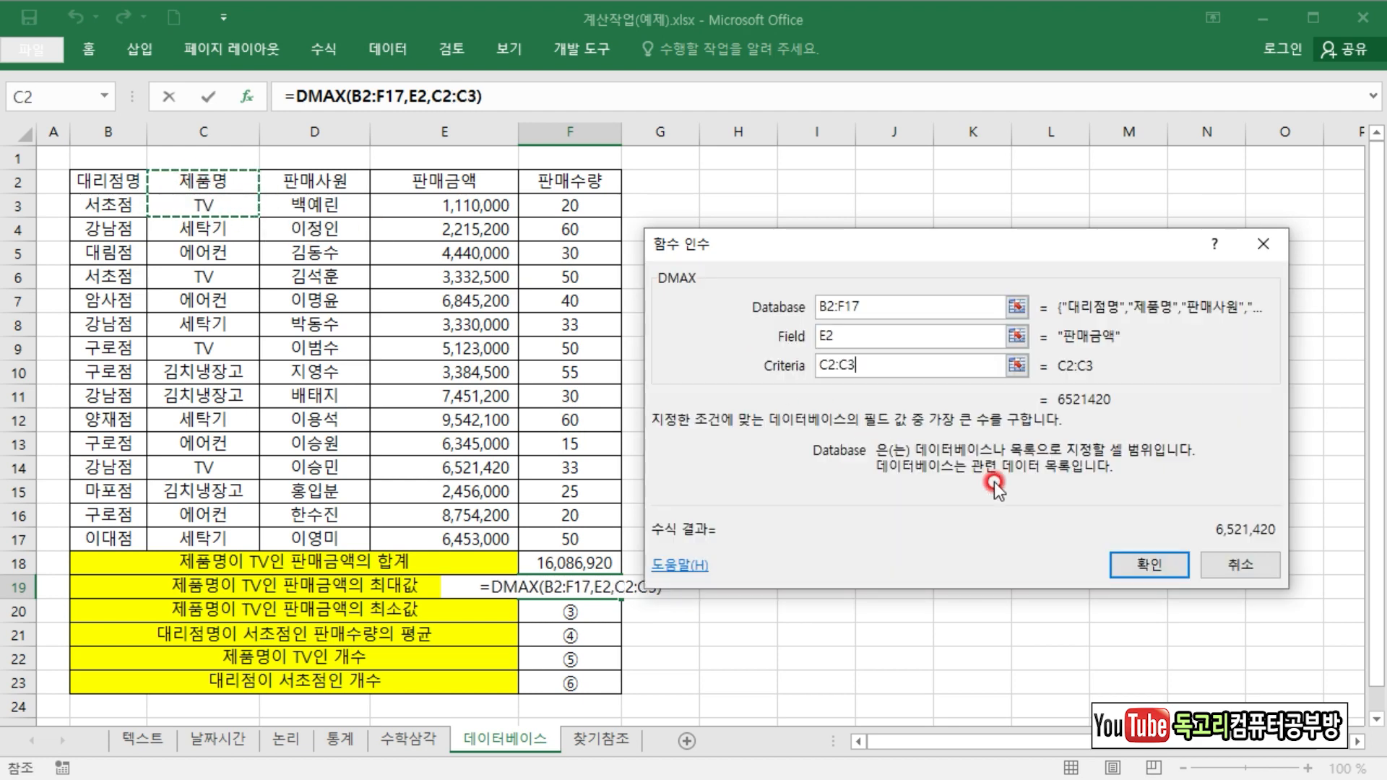
{"action": "left_click", "coordinate": [1136, 567]}
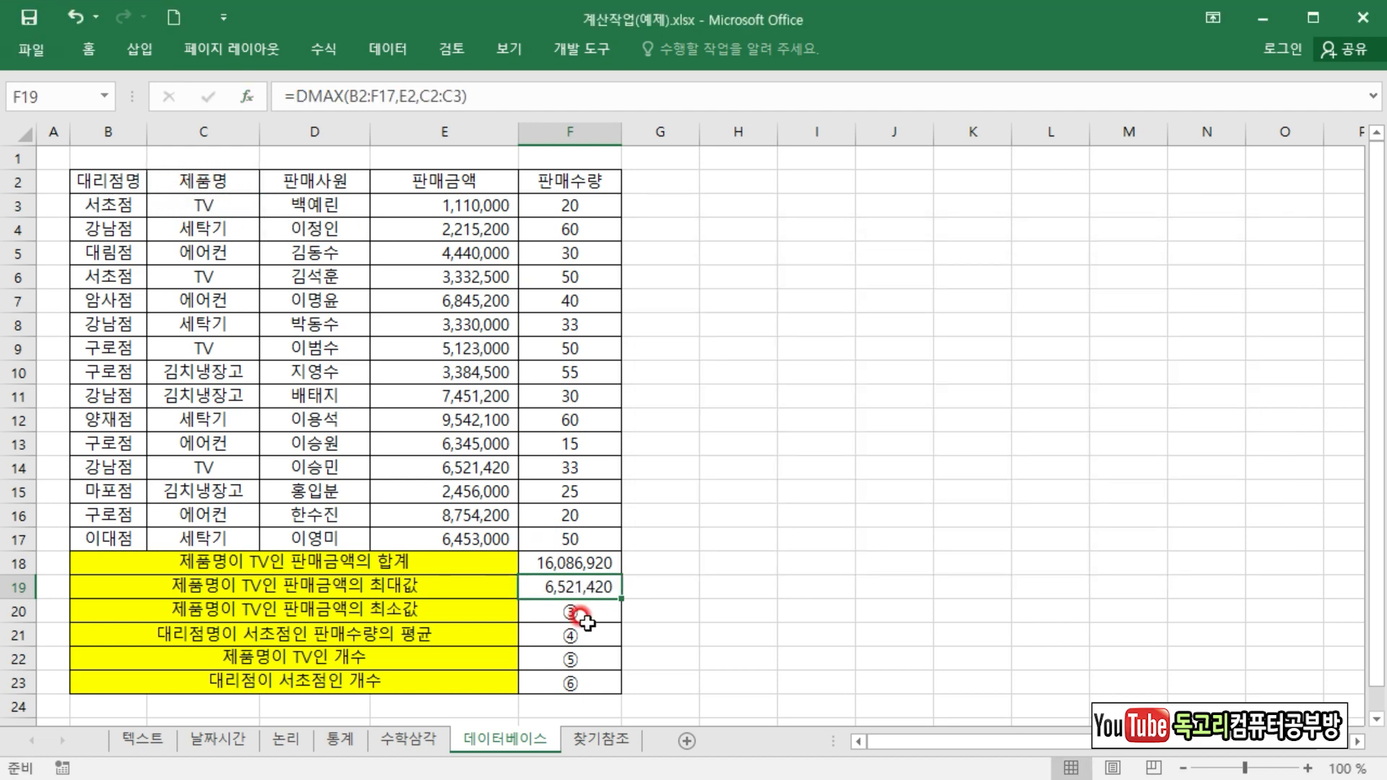
Step: Calculate the minimum 판매금액 for TV products in cell F20 with =DMIN(B2:F17,E2,C2:C3)
{"action": "left_click", "coordinate": [590, 613]}
{"action": "type", "text": "="}
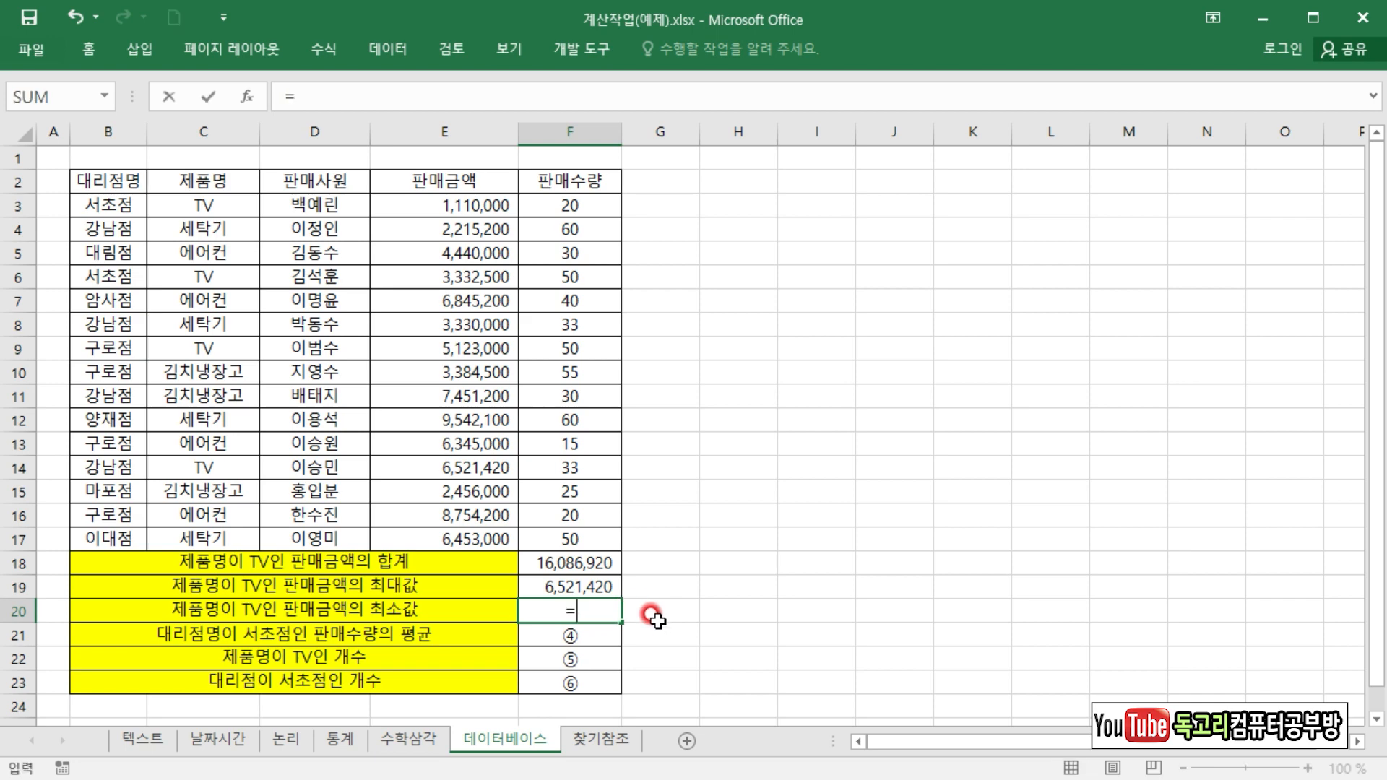
{"action": "type", "text": "DM"}
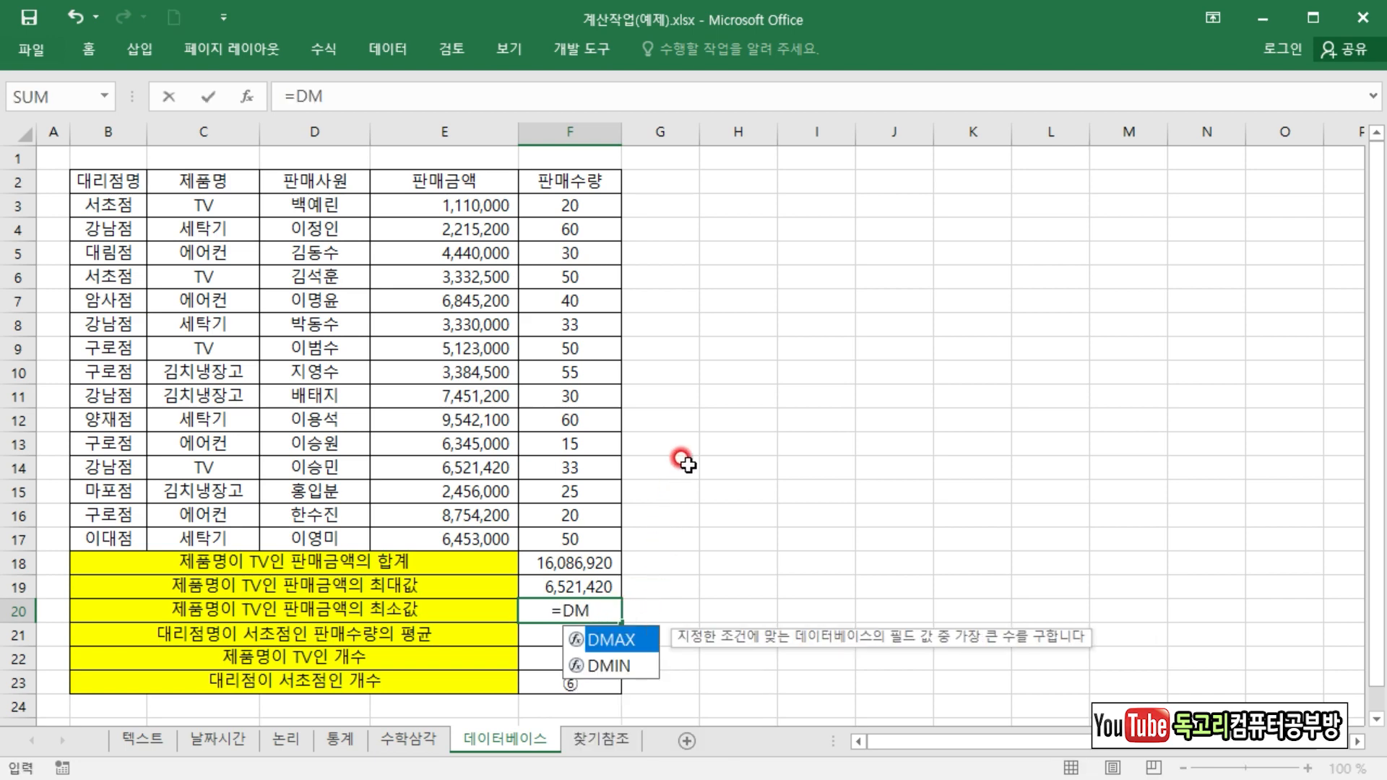
{"action": "double_click", "coordinate": [627, 660]}
{"action": "left_click", "coordinate": [245, 95]}
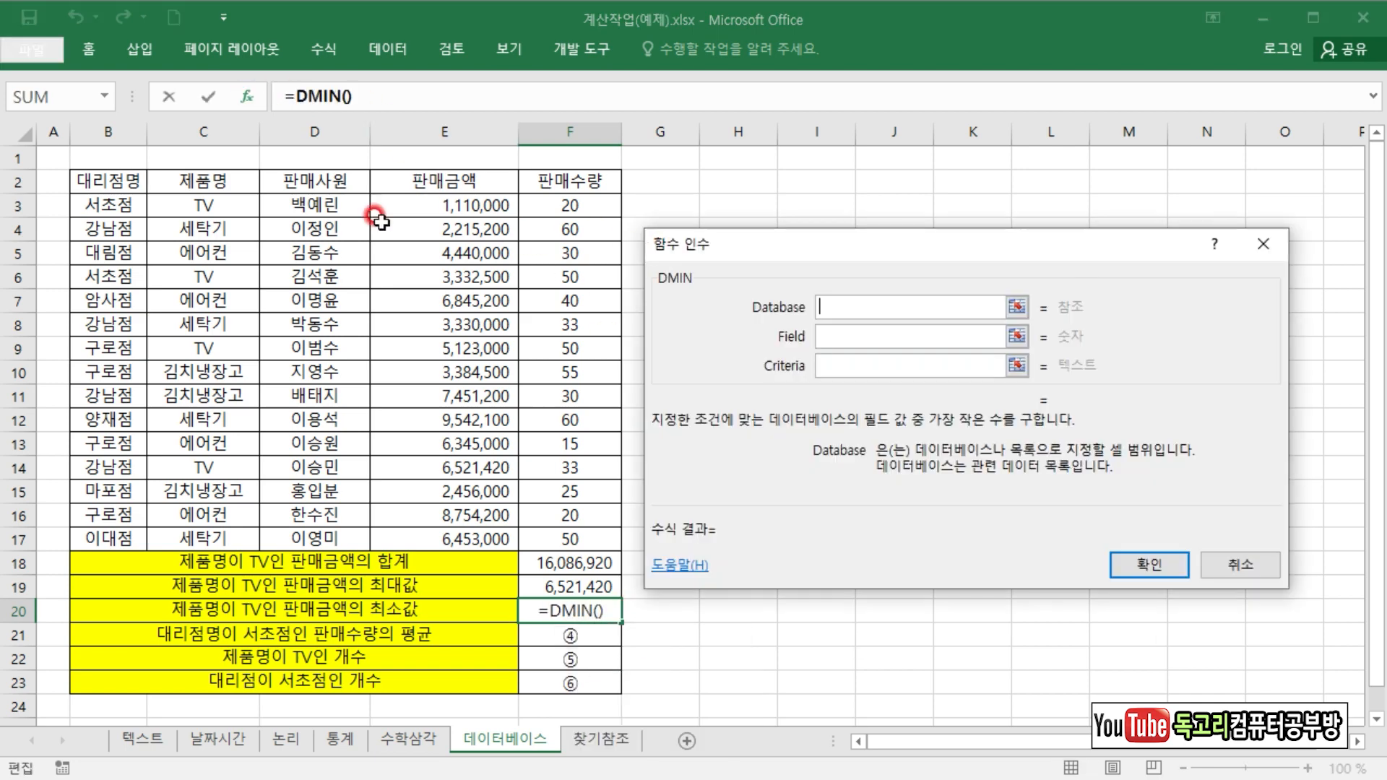
{"action": "left_click_drag", "start_coordinate": [124, 179], "coordinate": [610, 541]}
{"action": "key", "text": "Tab"}
{"action": "left_click", "coordinate": [470, 188]}
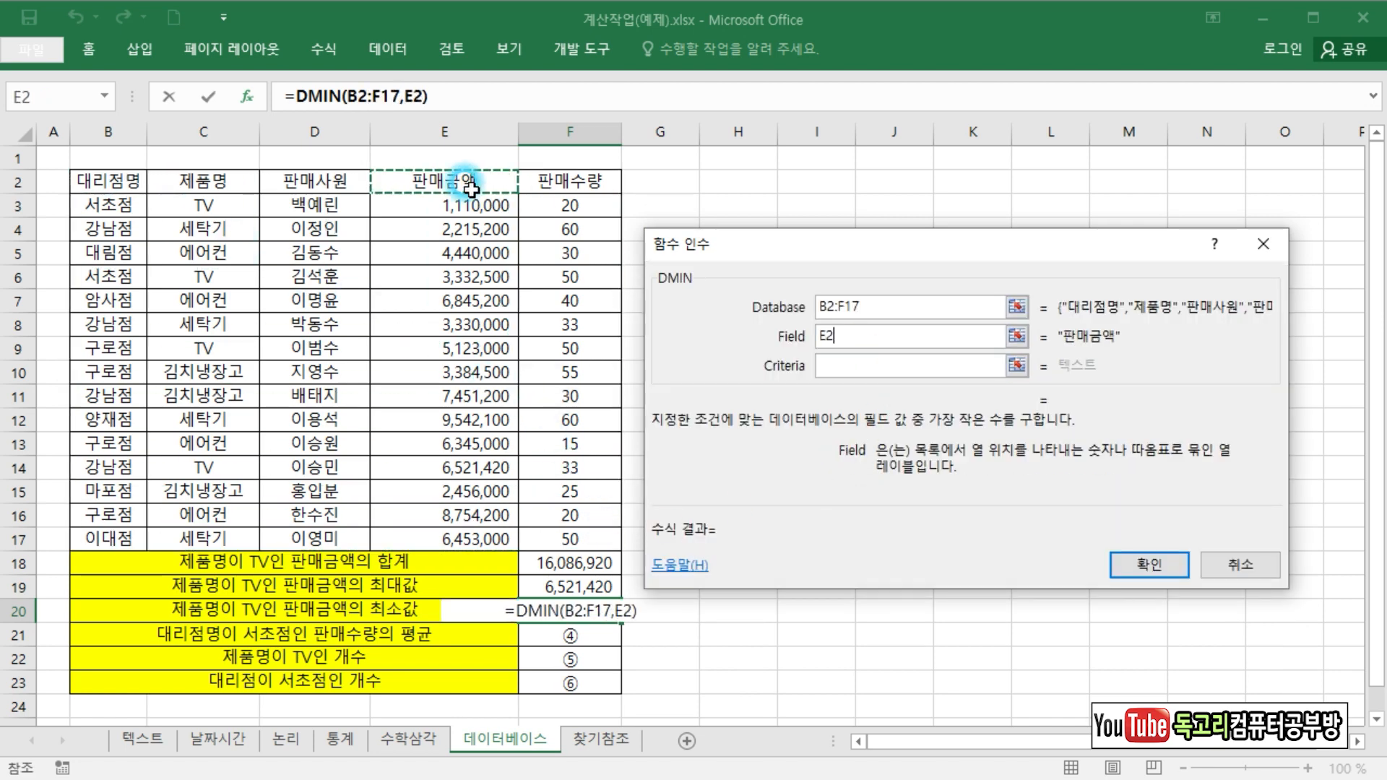
{"action": "left_click", "coordinate": [820, 363]}
{"action": "left_click", "coordinate": [184, 180]}
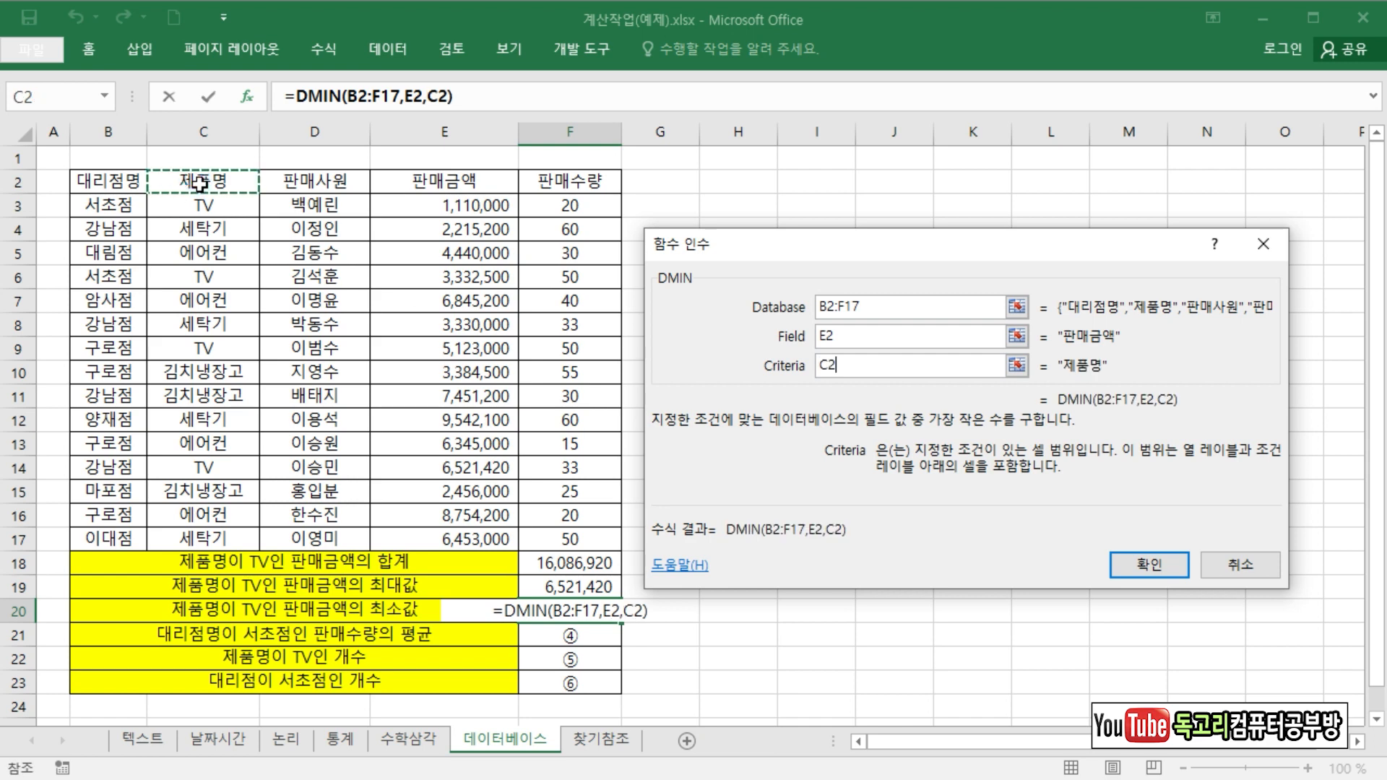
{"action": "left_click_drag", "start_coordinate": [185, 181], "coordinate": [210, 210]}
{"action": "left_click", "coordinate": [1132, 564]}
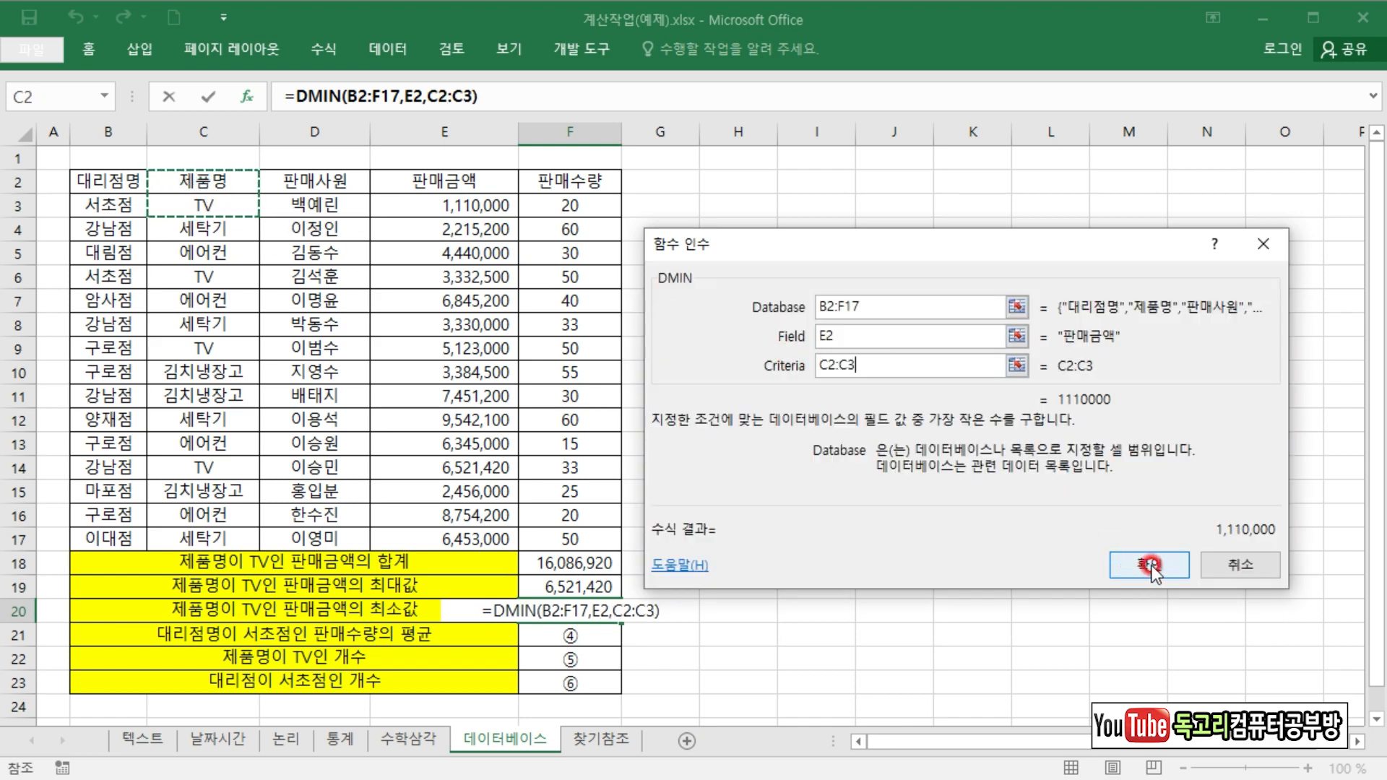
Step: Calculate the average 판매수량 for the 서초점 branch in cell F21 with =DAVERAGE(B2:F17,F2,B2:B3)
{"action": "left_click", "coordinate": [599, 635]}
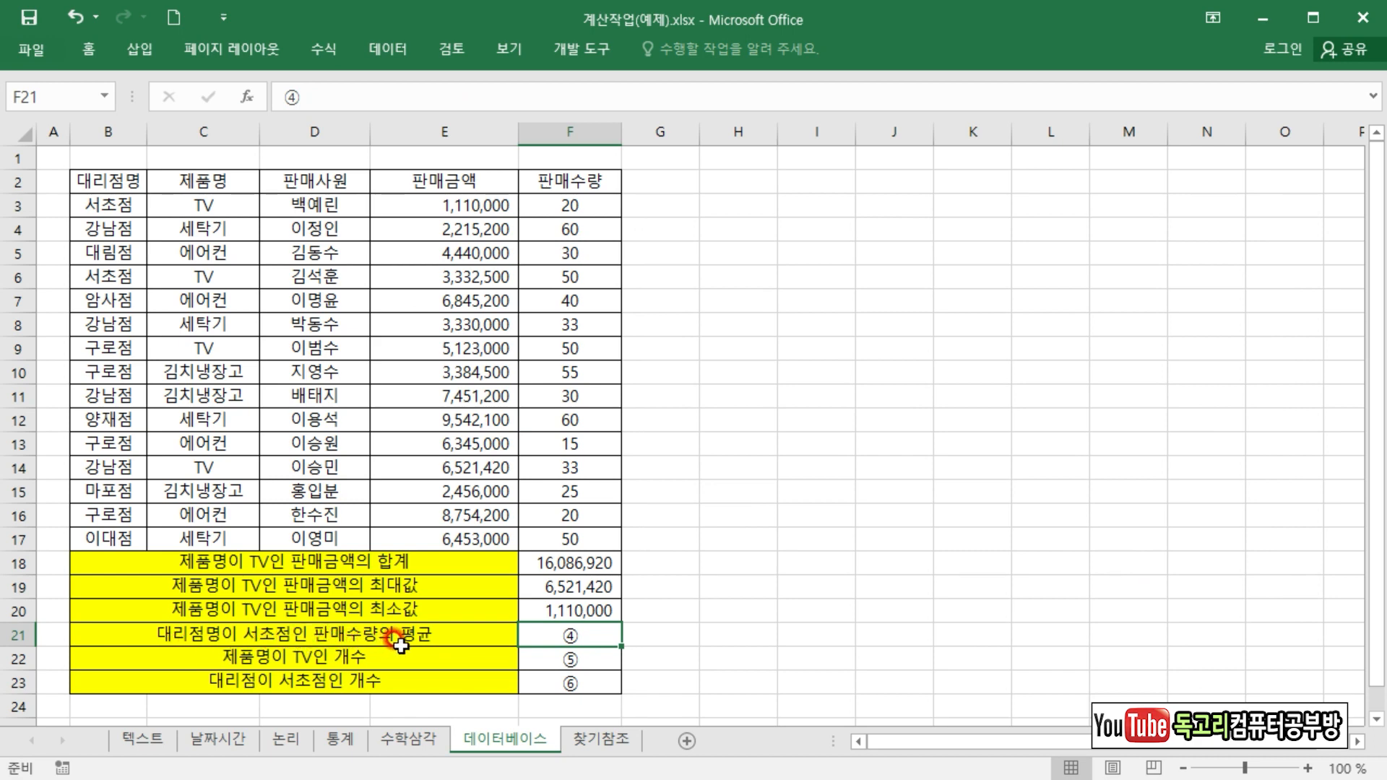
{"action": "type", "text": "=DA"}
{"action": "left_click", "coordinate": [654, 715]}
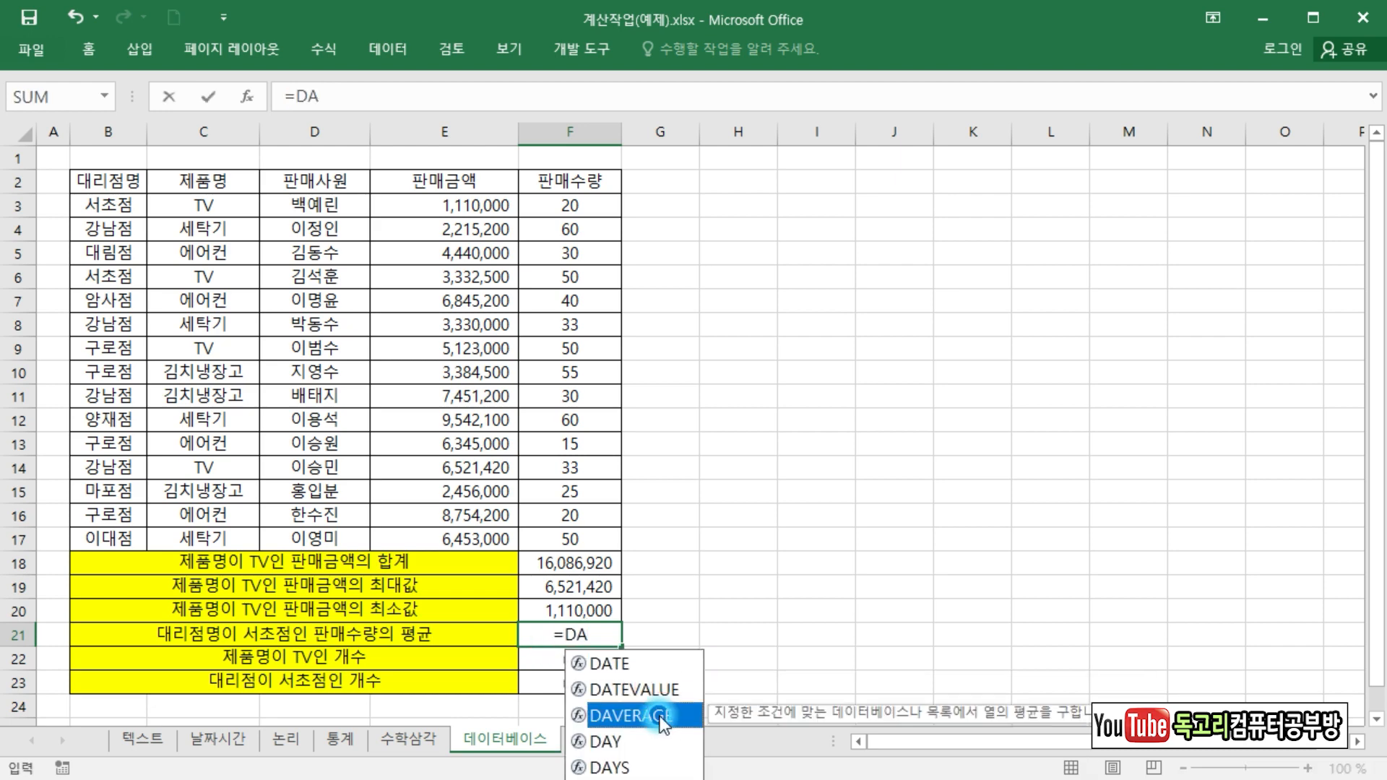
{"action": "double_click", "coordinate": [664, 715]}
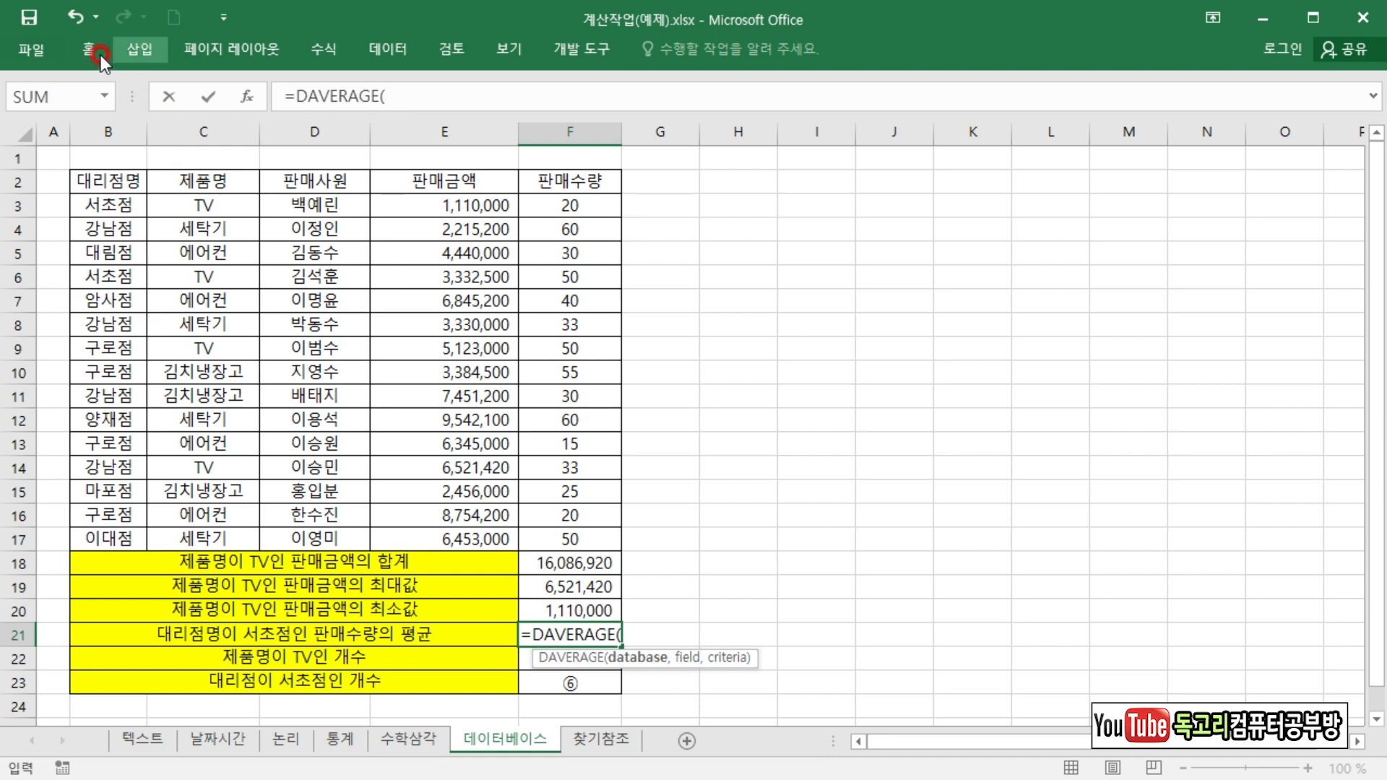
{"action": "key", "text": "ctrl+a"}
{"action": "left_click_drag", "start_coordinate": [128, 182], "coordinate": [571, 536]}
{"action": "left_click", "coordinate": [823, 336]}
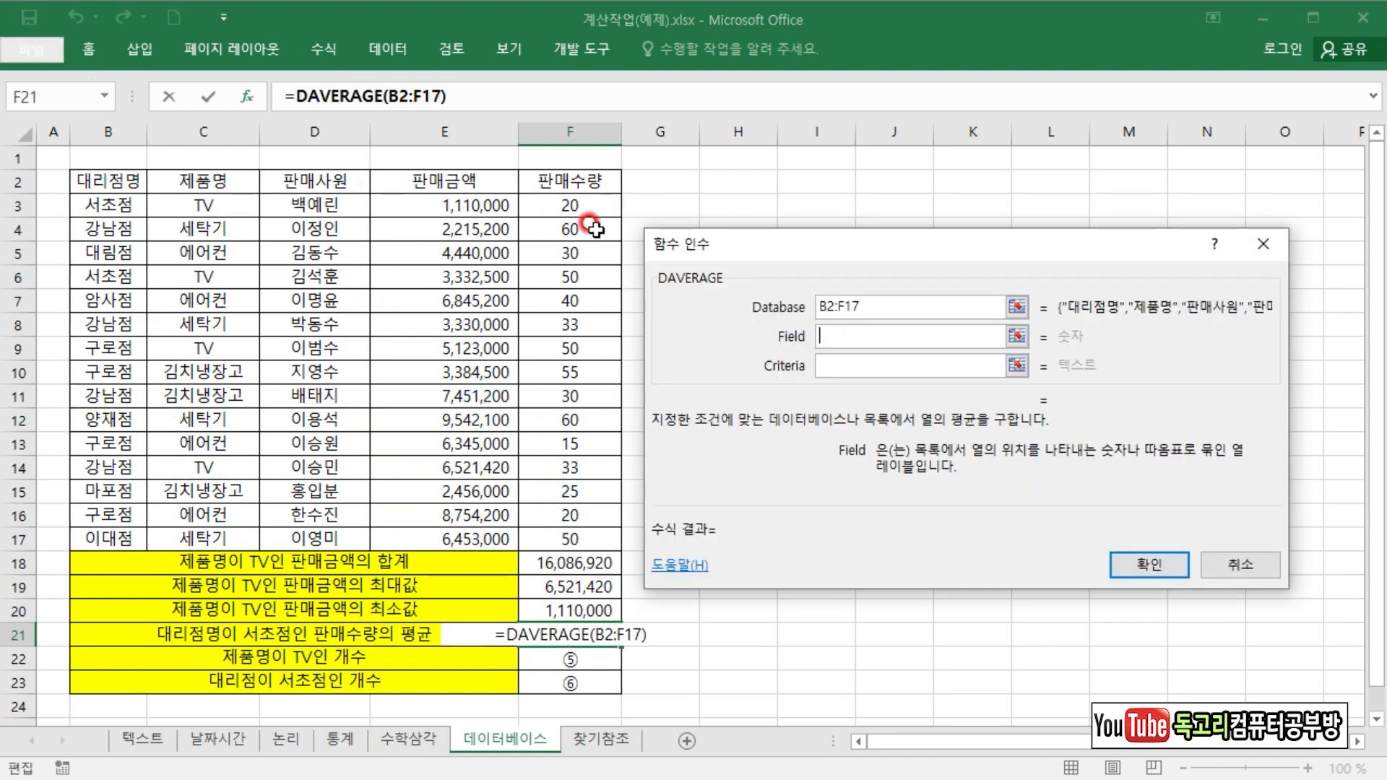
{"action": "left_click", "coordinate": [536, 184]}
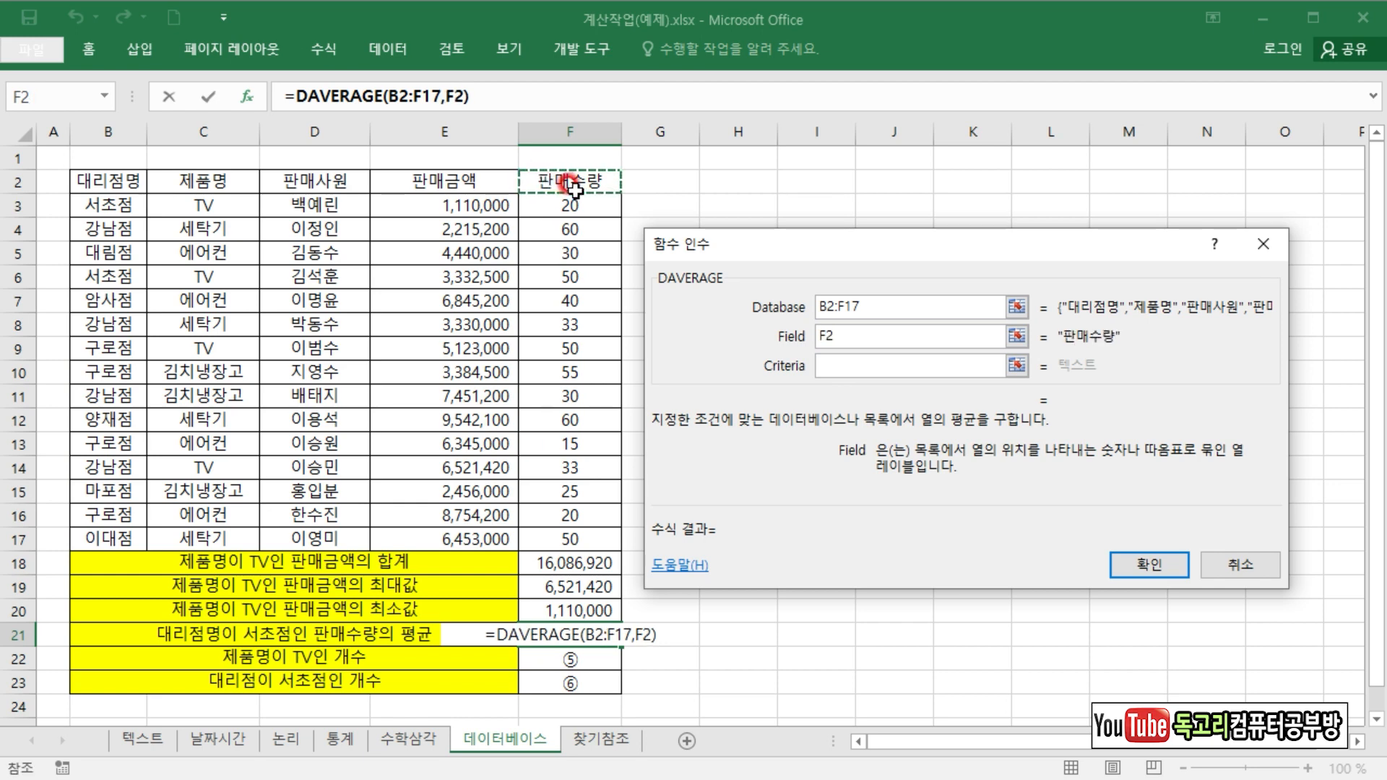
{"action": "left_click", "coordinate": [820, 365]}
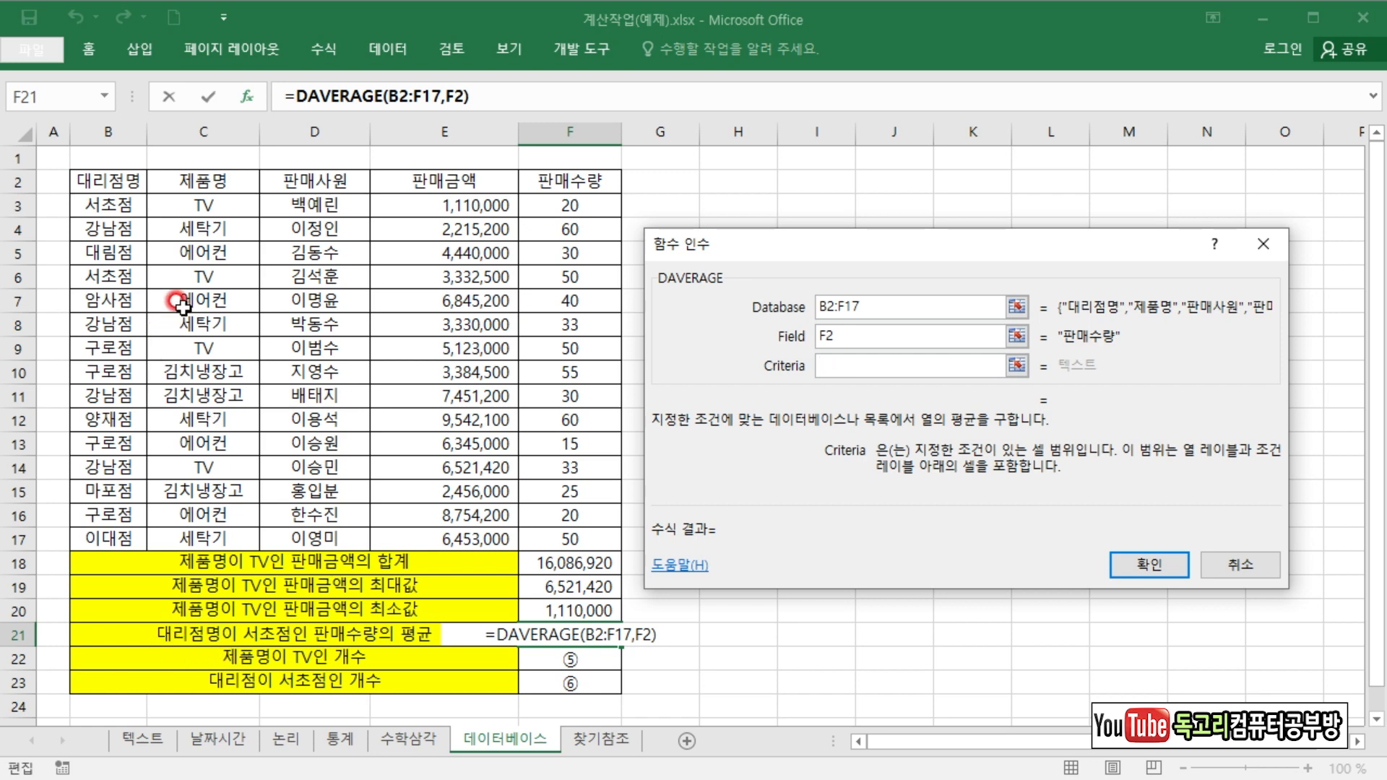
{"action": "left_click_drag", "start_coordinate": [105, 182], "coordinate": [112, 209]}
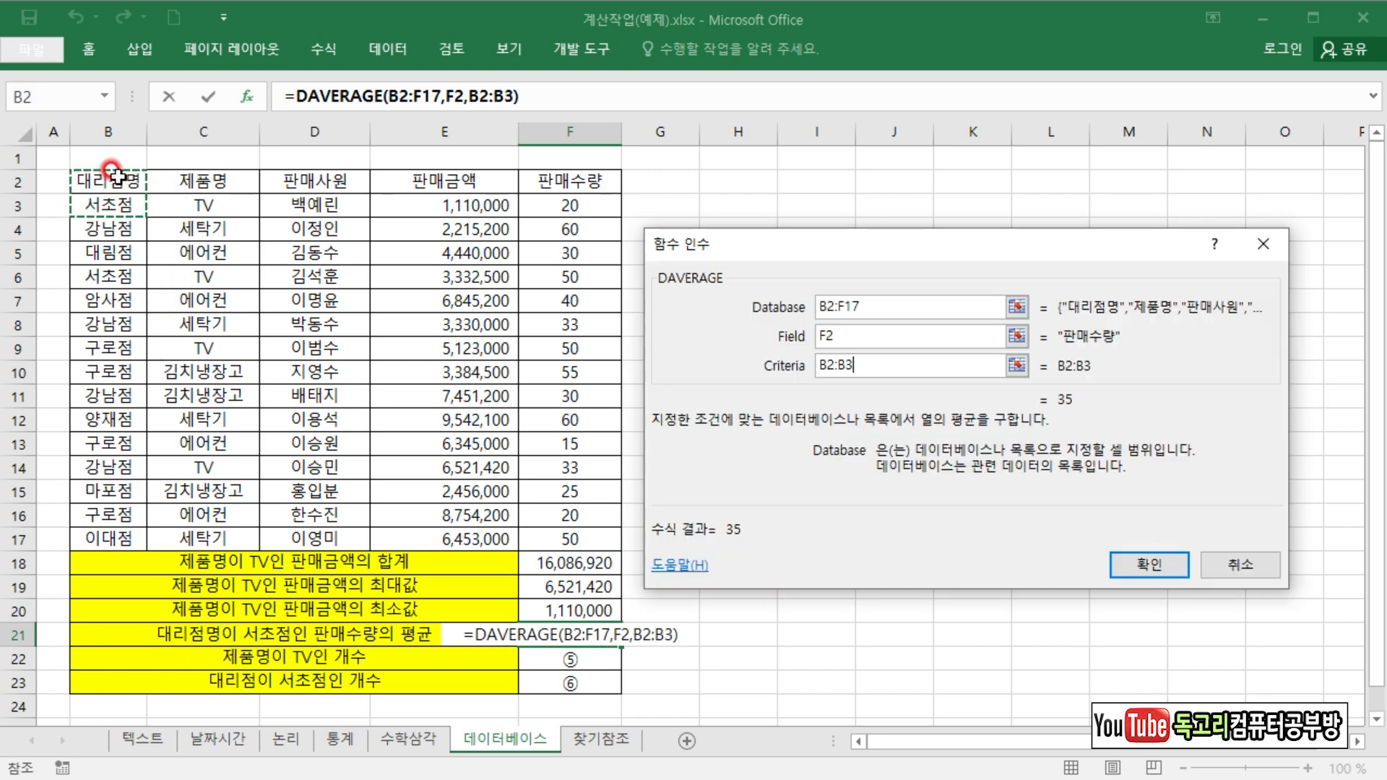
{"action": "left_click", "coordinate": [1131, 561]}
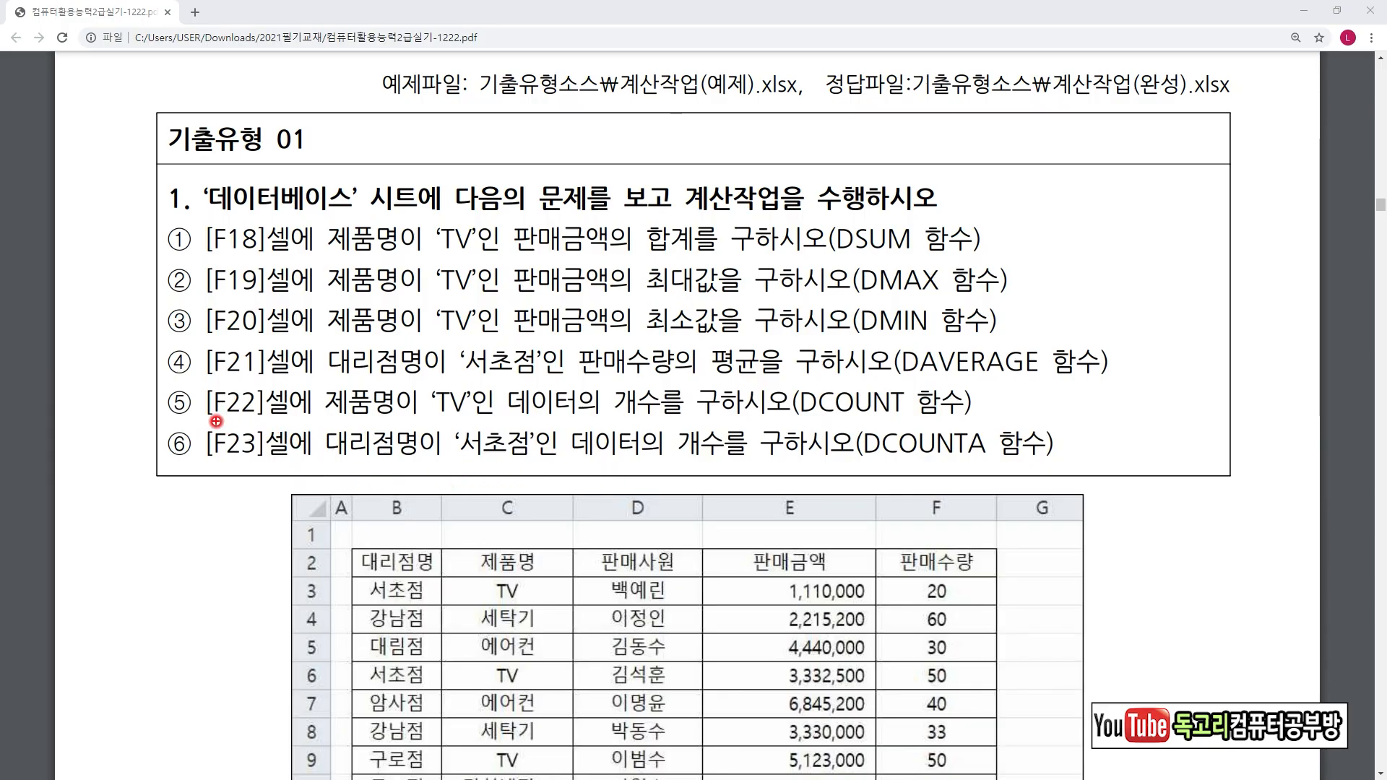
Step: Switch to the exercise PDF and review the F22 DCOUNT and F23 DCOUNTA questions, underlining their cells, conditions and functions
{"action": "left_click_drag", "start_coordinate": [255, 418], "coordinate": [301, 418]}
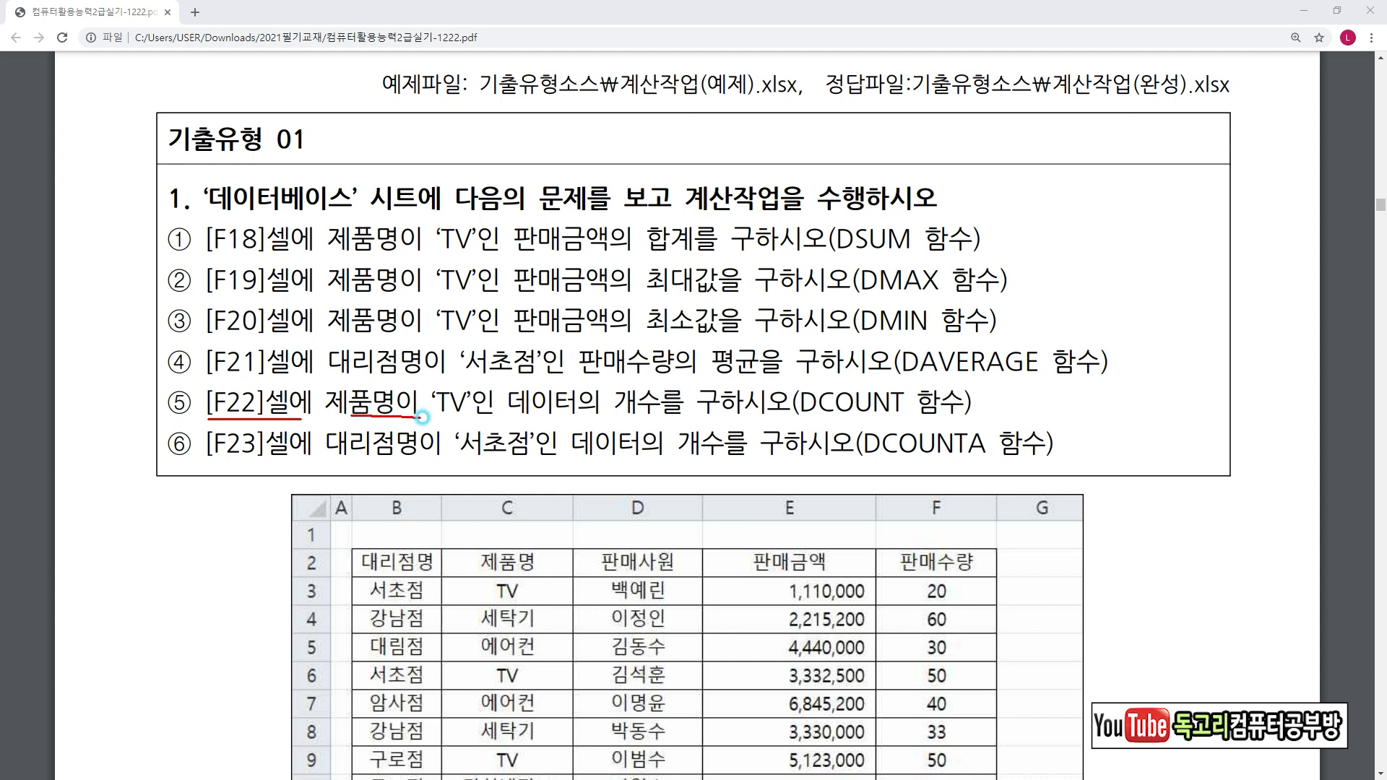
{"action": "left_click_drag", "start_coordinate": [574, 419], "coordinate": [672, 419]}
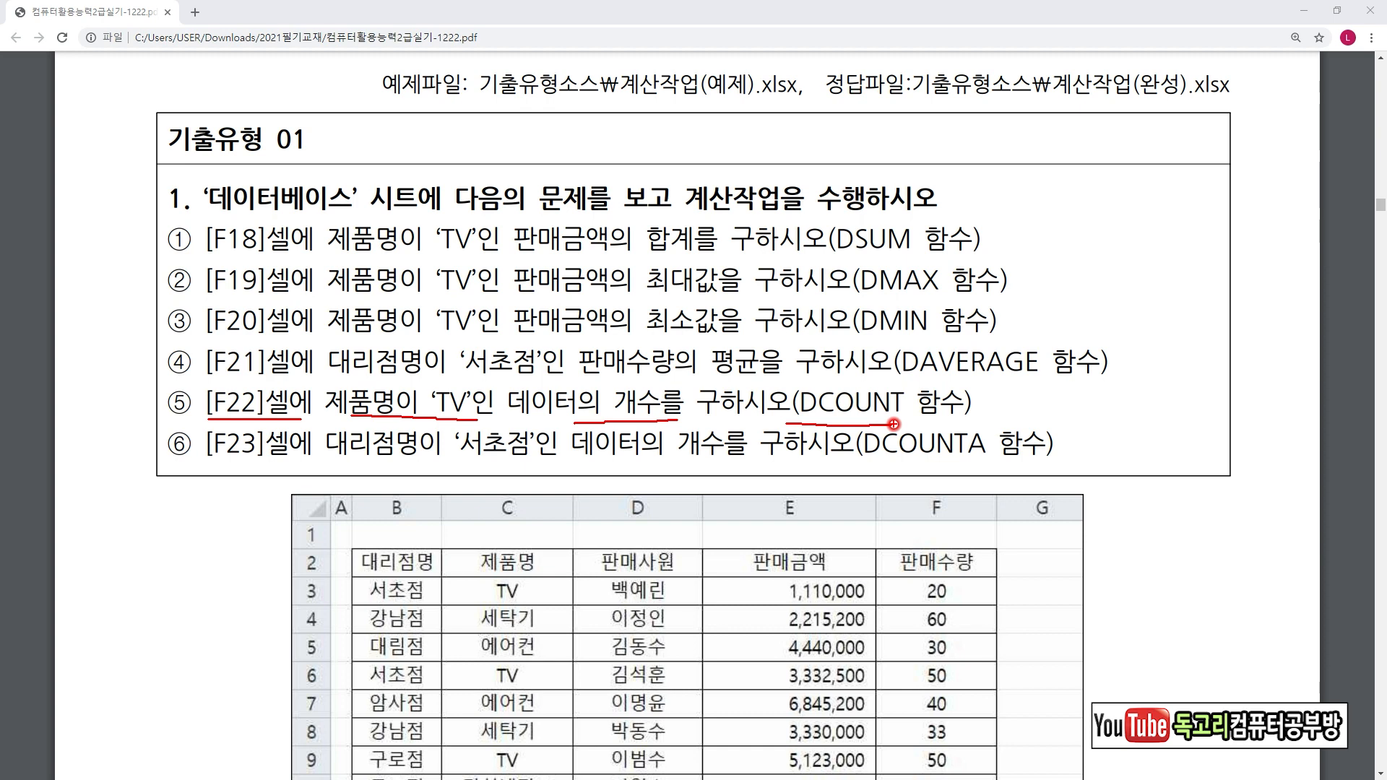
{"action": "left_click_drag", "start_coordinate": [206, 462], "coordinate": [284, 464]}
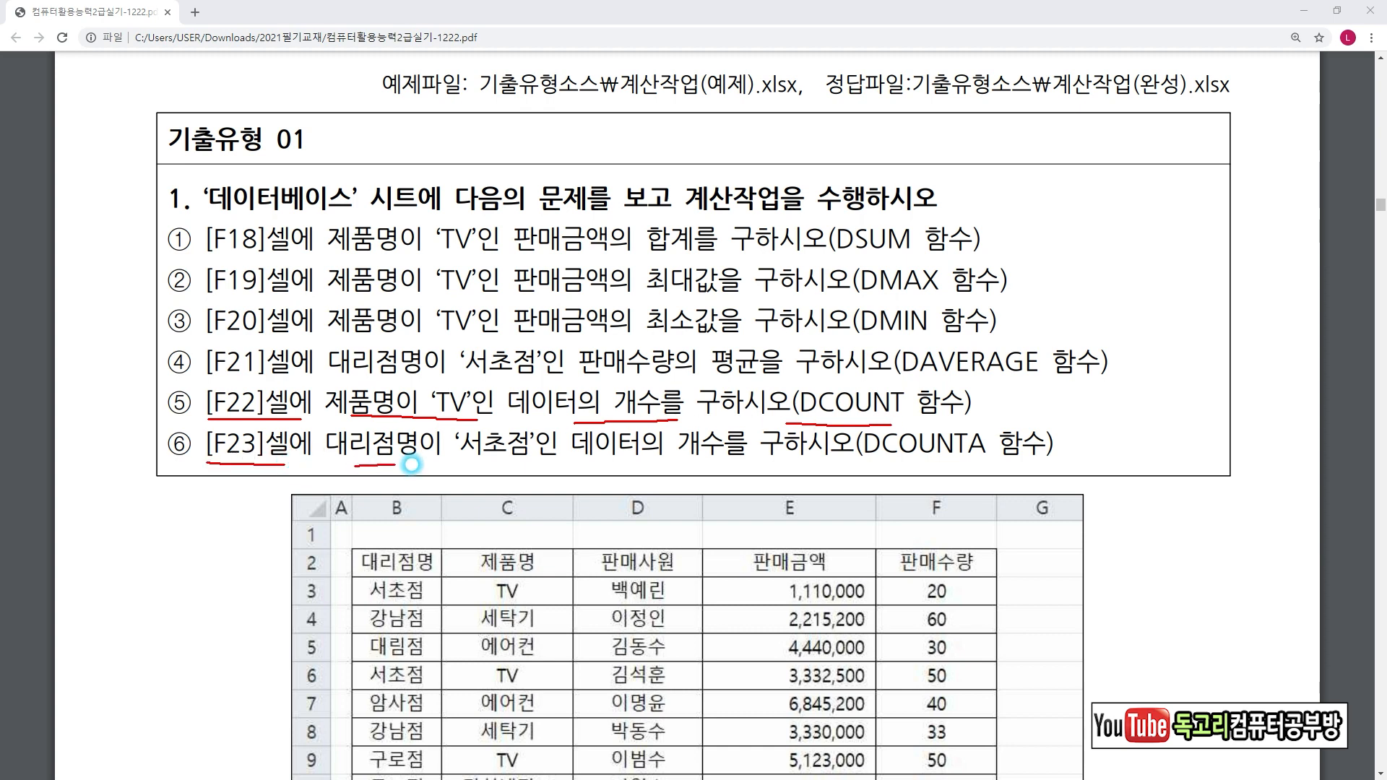
{"action": "left_click_drag", "start_coordinate": [530, 466], "coordinate": [540, 466]}
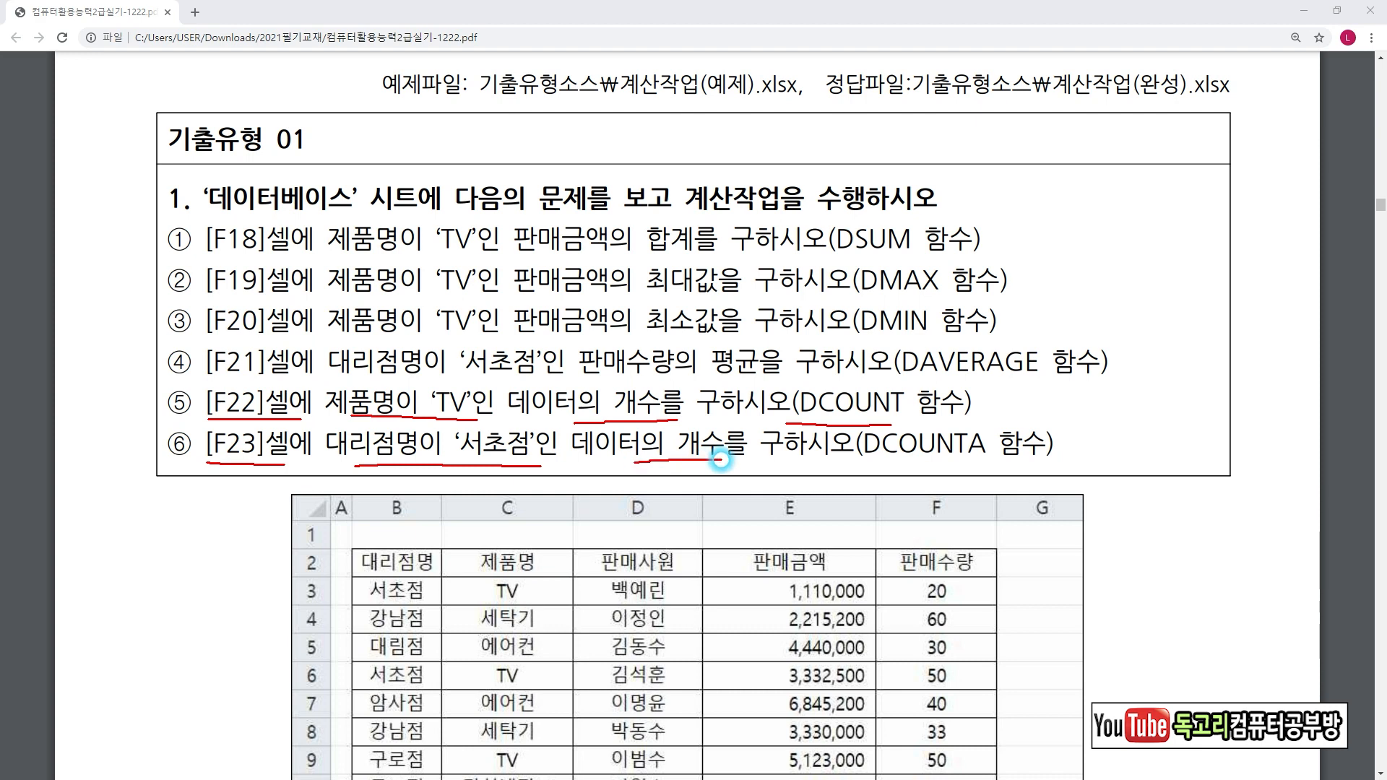
{"action": "left_click_drag", "start_coordinate": [847, 458], "coordinate": [1000, 457]}
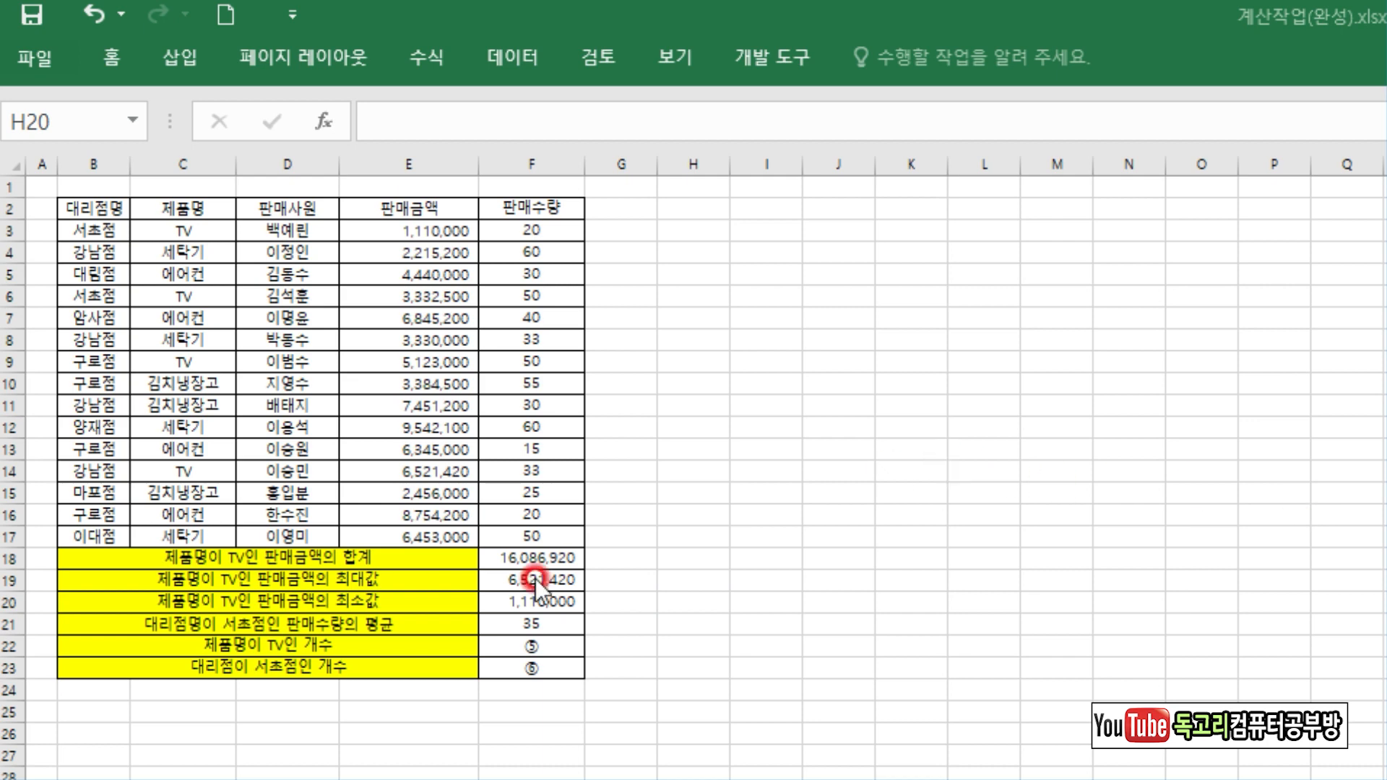
Step: Back in the workbook, count the TV records in cell F22 with =DCOUNT(B2:F17,E2,C2:C3)
{"action": "left_click", "coordinate": [563, 646]}
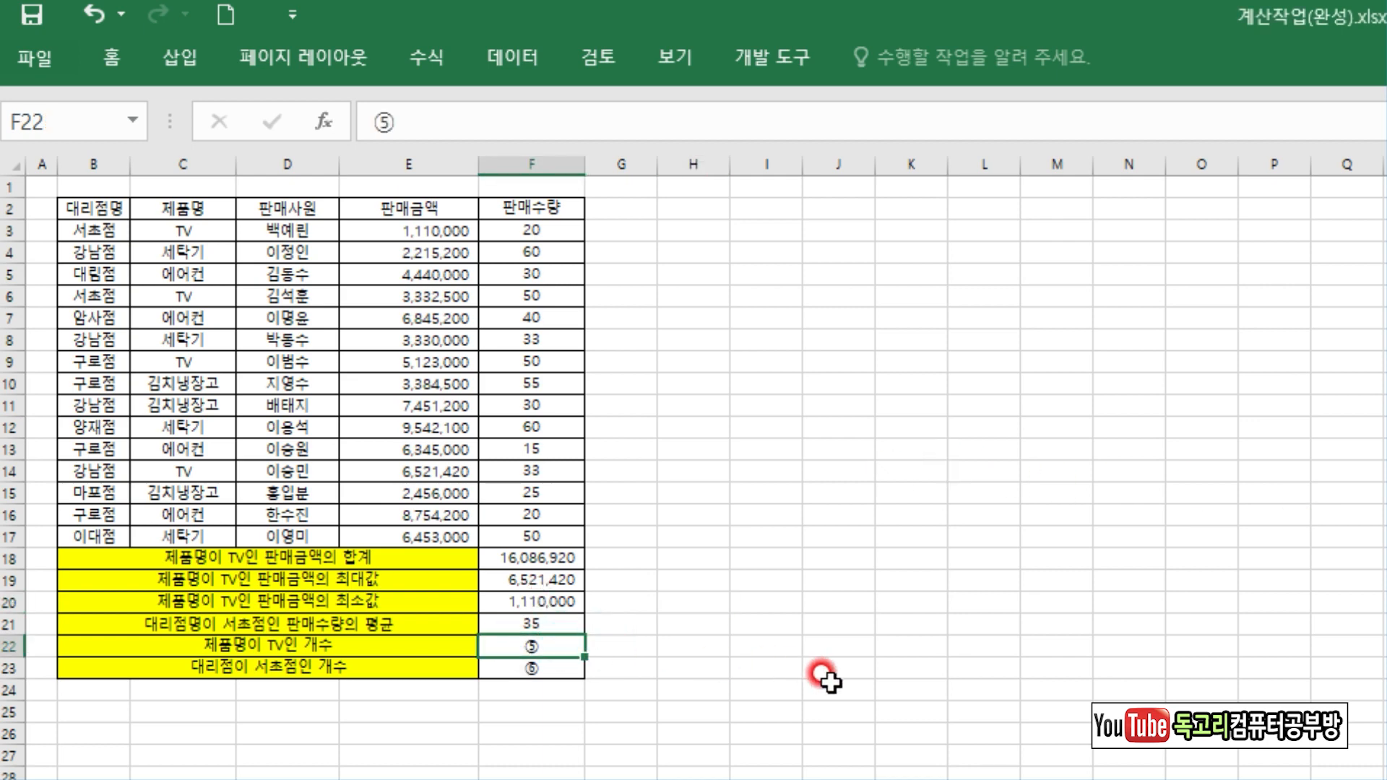
{"action": "type", "text": "=DC"}
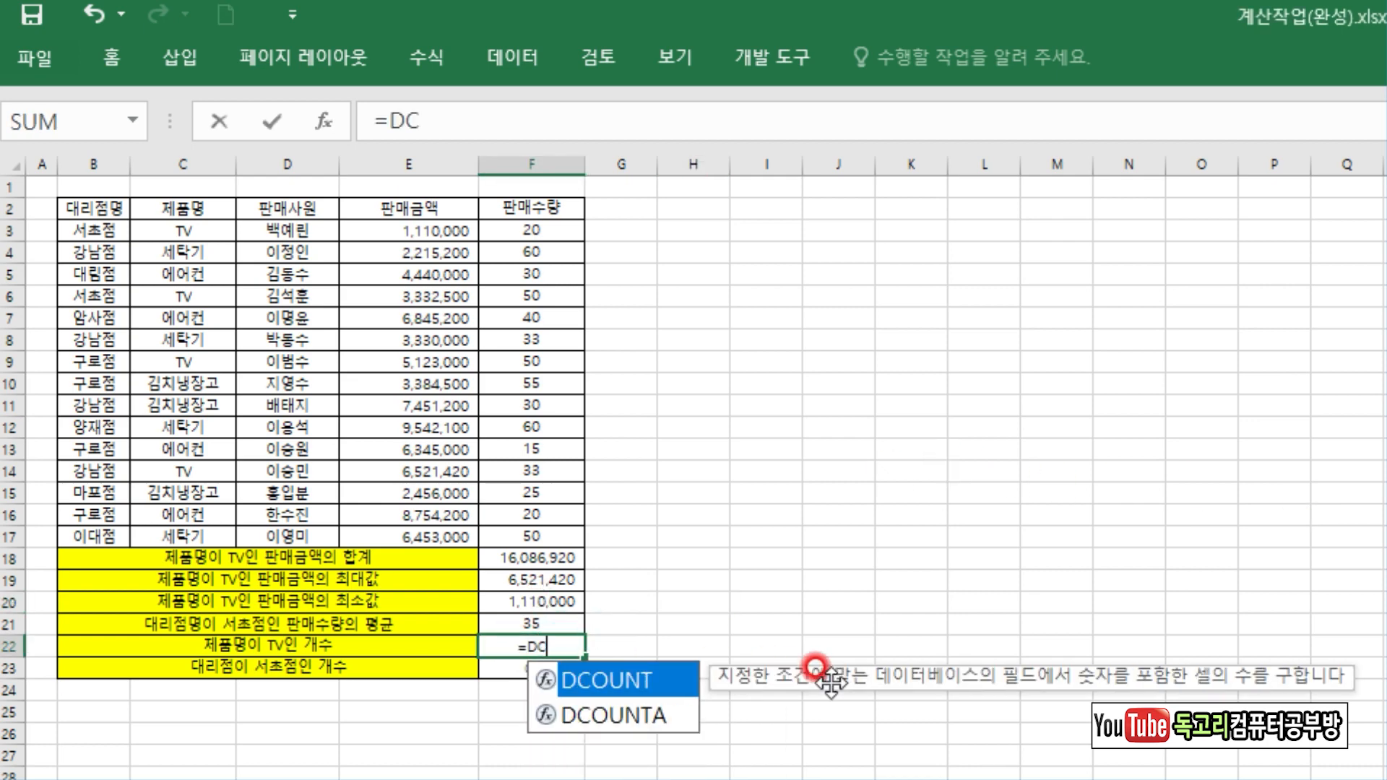
{"action": "key", "text": "Tab"}
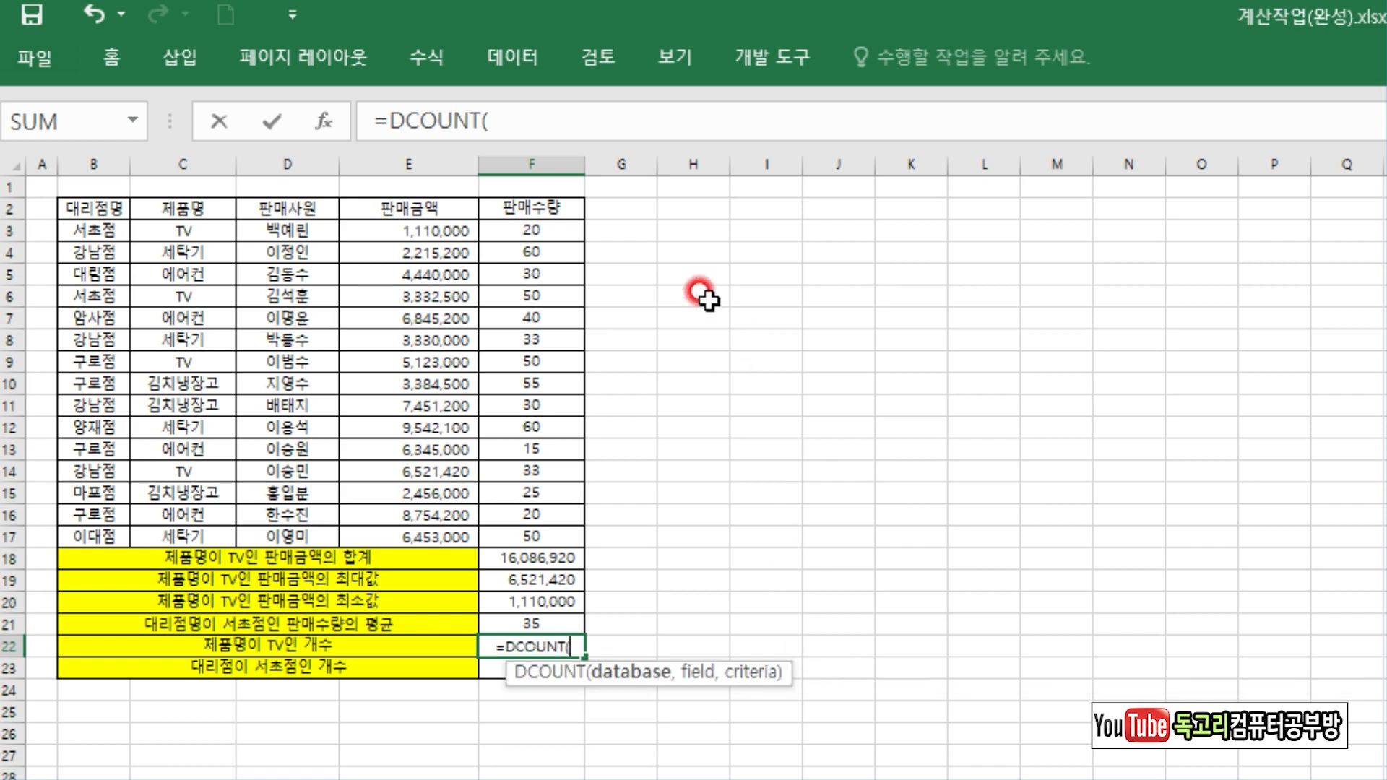
{"action": "left_click", "coordinate": [318, 117]}
{"action": "left_click", "coordinate": [101, 209]}
{"action": "left_click_drag", "start_coordinate": [101, 209], "coordinate": [538, 538]}
{"action": "left_click", "coordinate": [874, 343]}
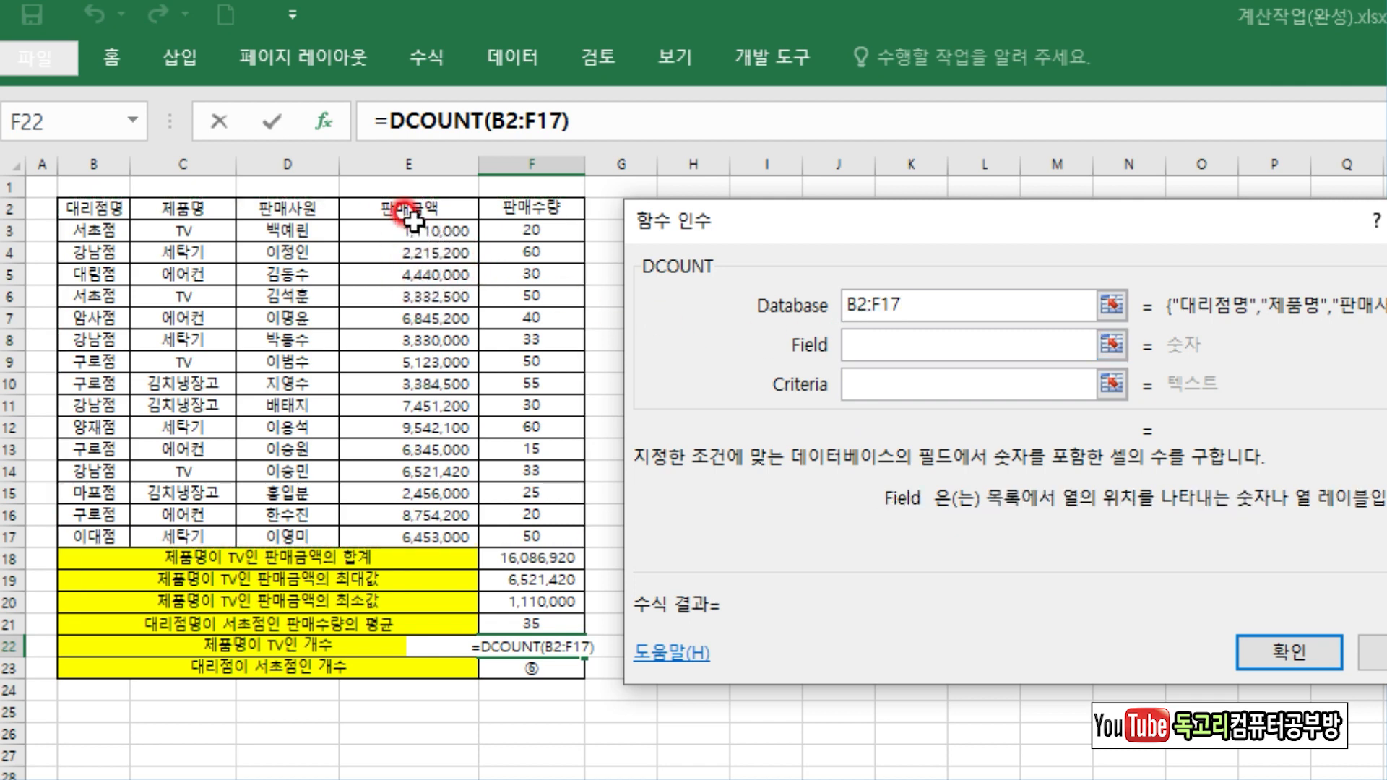
{"action": "left_click_drag", "start_coordinate": [363, 215], "coordinate": [603, 231]}
{"action": "left_click_drag", "start_coordinate": [442, 229], "coordinate": [364, 212]}
{"action": "left_click", "coordinate": [358, 206]}
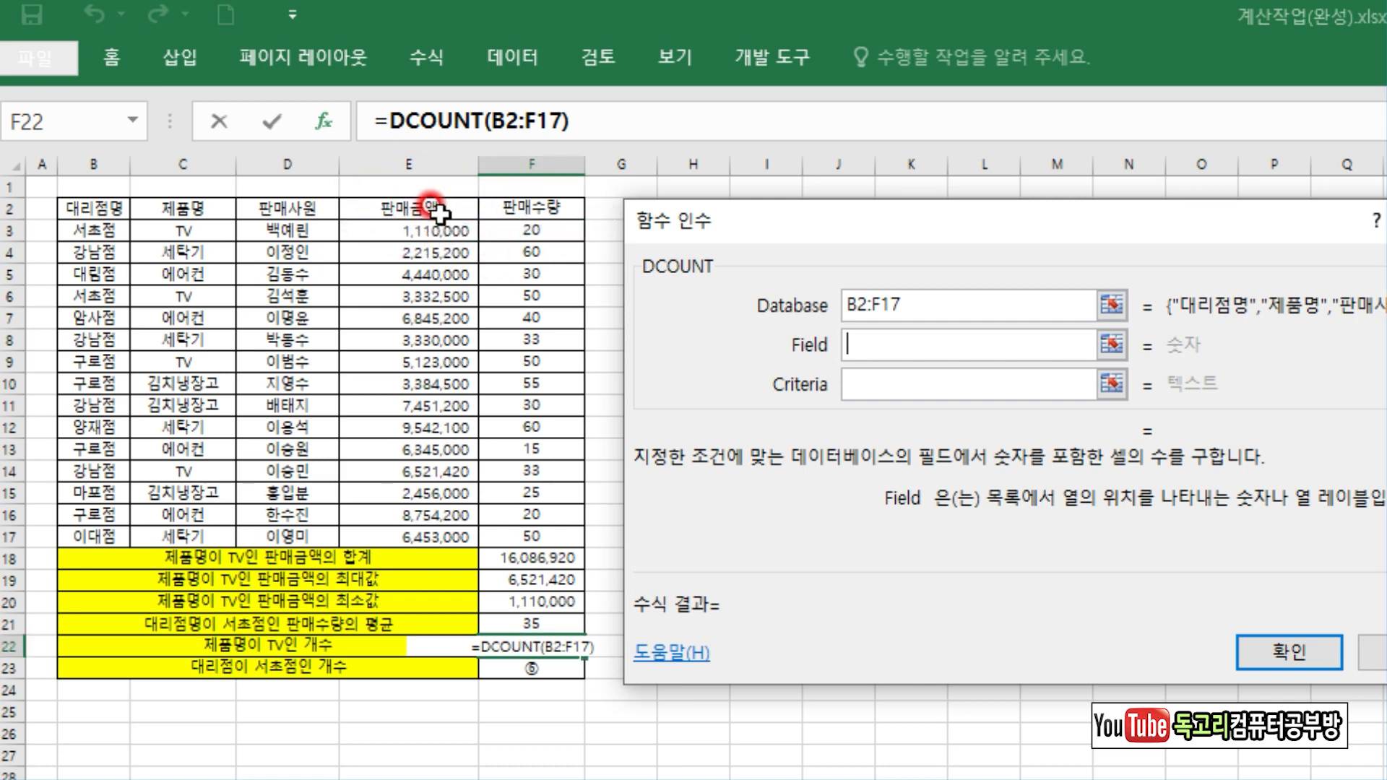
{"action": "left_click", "coordinate": [872, 370]}
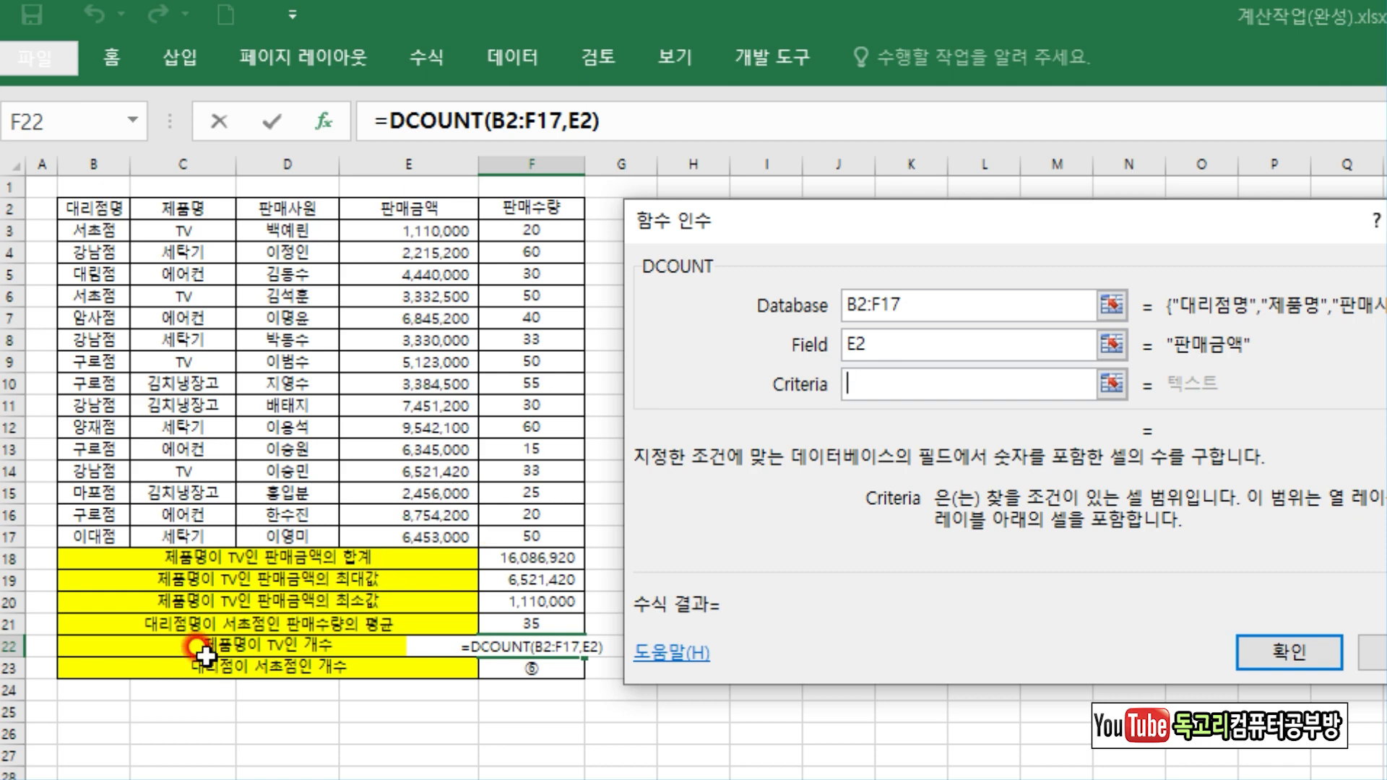
{"action": "left_click_drag", "start_coordinate": [177, 210], "coordinate": [178, 223]}
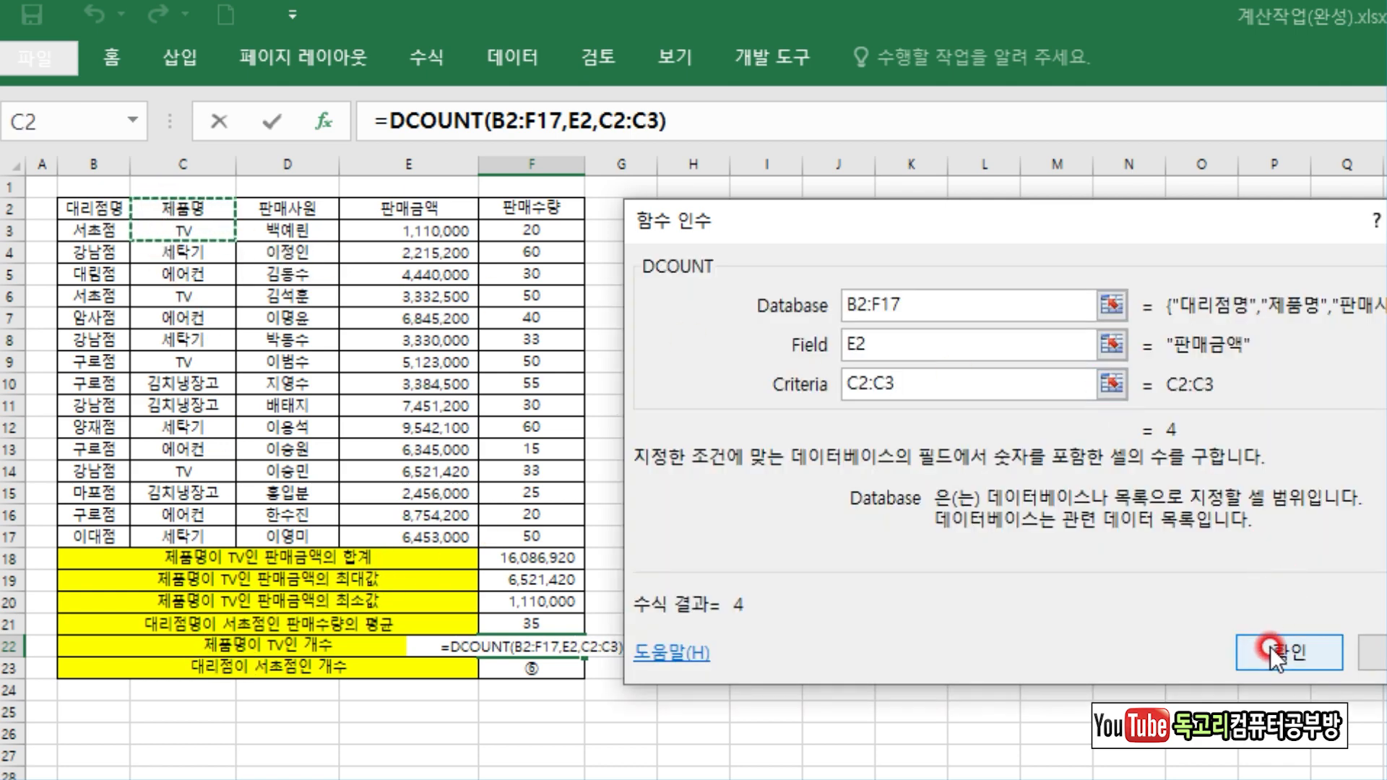
{"action": "left_click", "coordinate": [1307, 663]}
Step: In cell F23, start a DCOUNTA formula with B2:F17 as its database range
{"action": "left_click", "coordinate": [552, 665]}
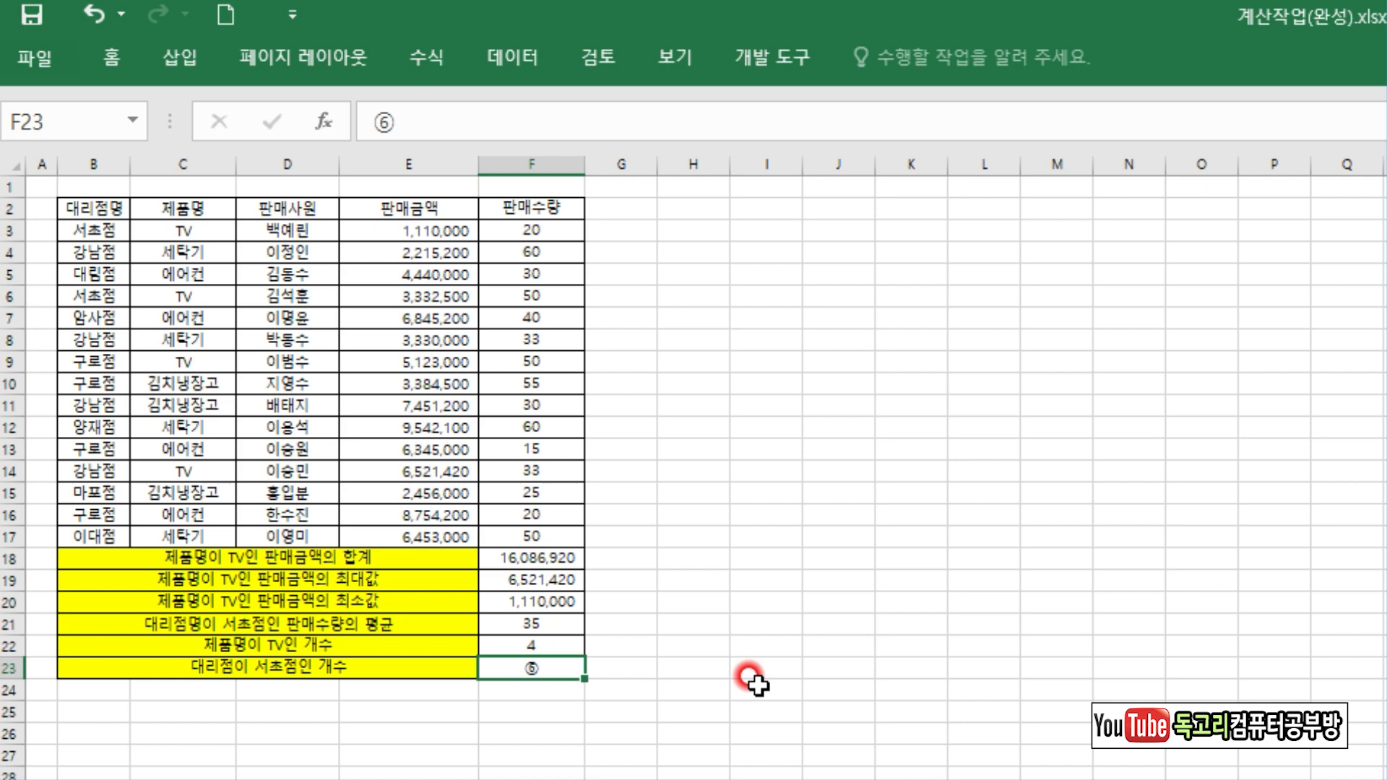
{"action": "type", "text": "=DC"}
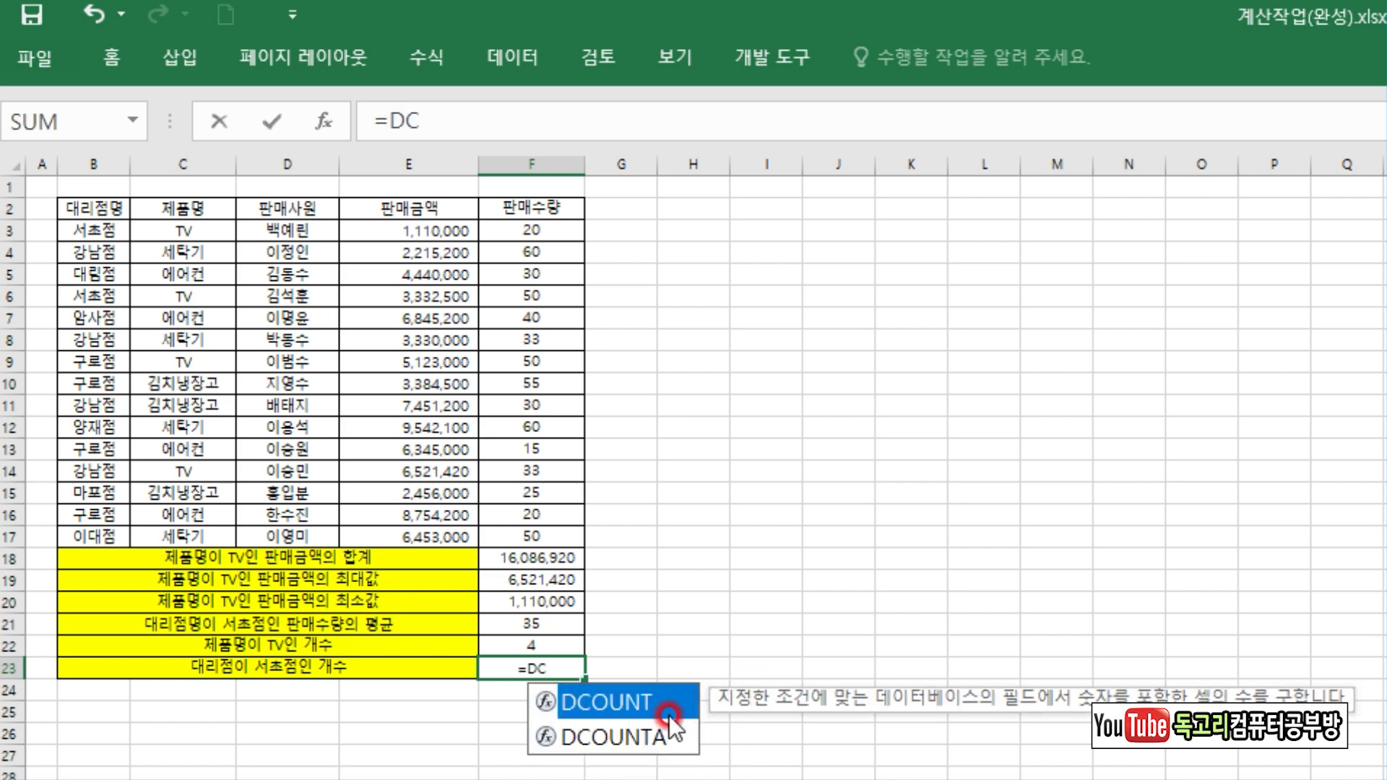
{"action": "double_click", "coordinate": [697, 737]}
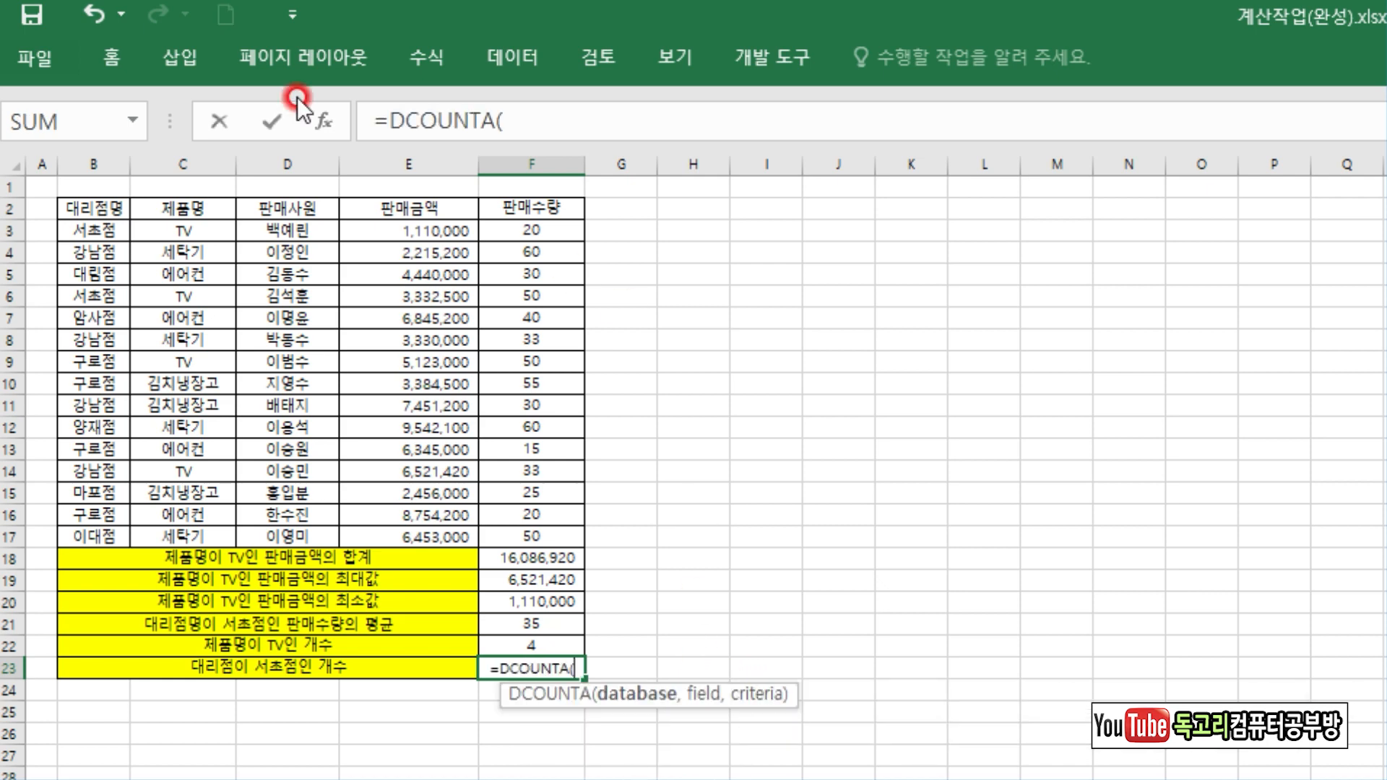
{"action": "left_click", "coordinate": [329, 120]}
{"action": "left_click_drag", "start_coordinate": [93, 210], "coordinate": [531, 536]}
{"action": "left_click", "coordinate": [909, 353]}
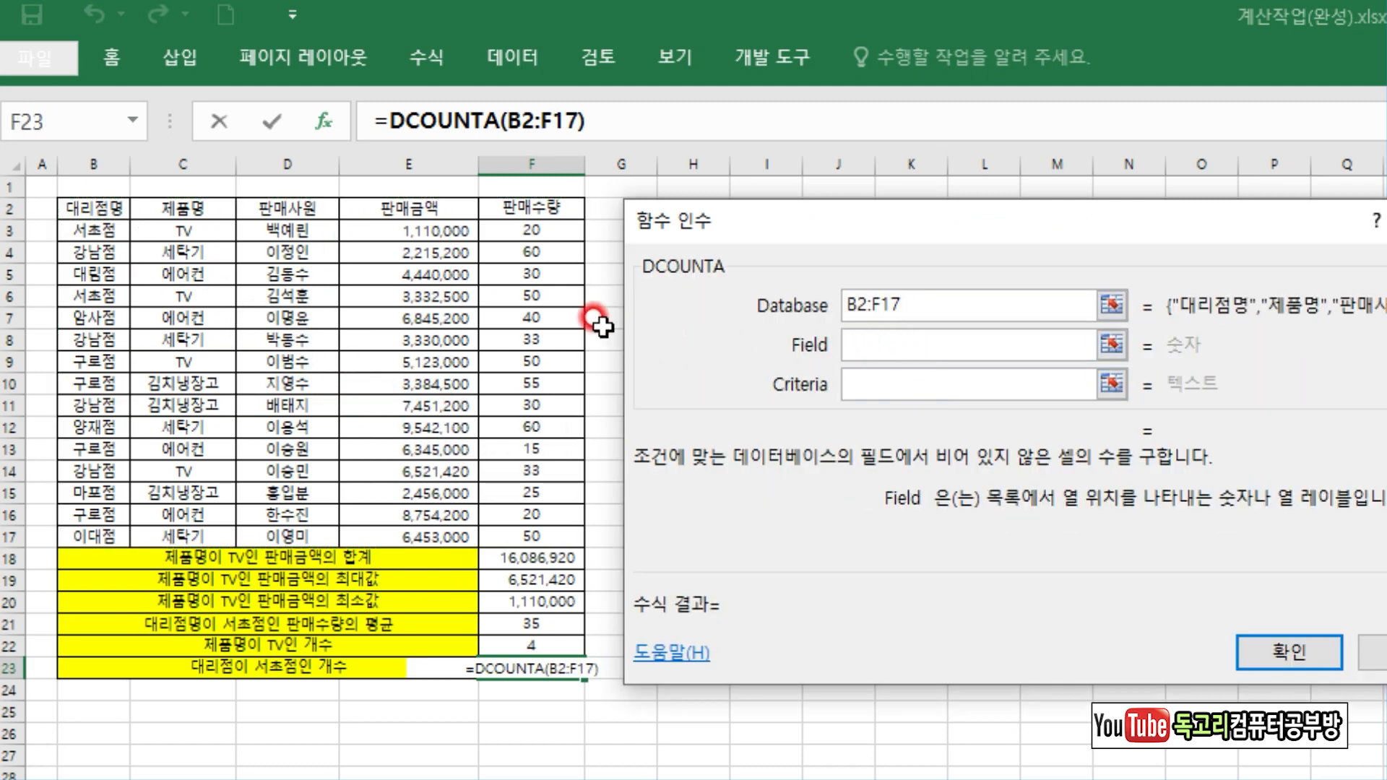
Step: Complete the 서초점 count by setting the DCOUNTA field to B2 and the criteria to B2:B3
{"action": "left_click_drag", "start_coordinate": [67, 227], "coordinate": [542, 222]}
{"action": "mouse_move", "coordinate": [119, 218]}
{"action": "left_mouse_down"}
{"action": "mouse_move", "coordinate": [61, 206]}
{"action": "mouse_move", "coordinate": [141, 189]}
{"action": "mouse_move", "coordinate": [135, 238]}
{"action": "left_mouse_up"}
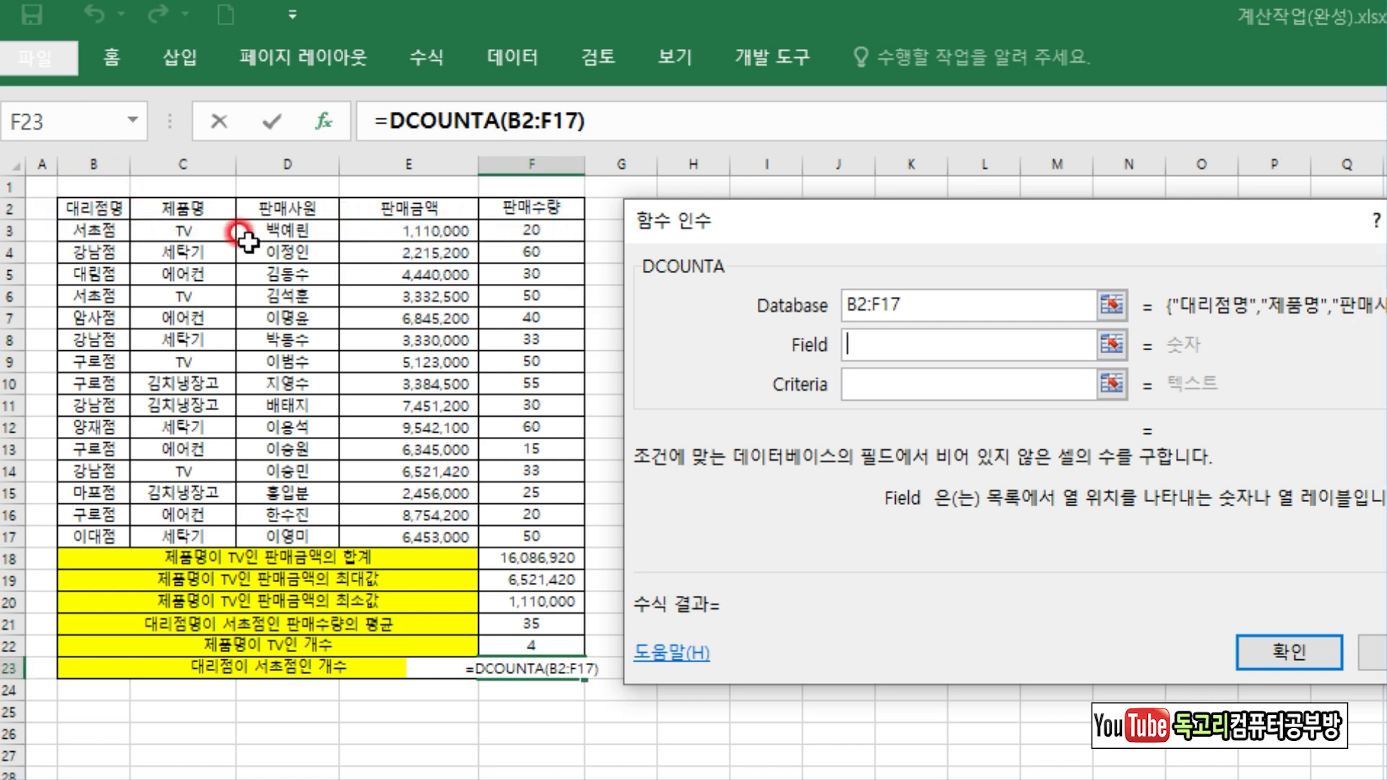
{"action": "left_click", "coordinate": [94, 208]}
{"action": "left_click", "coordinate": [884, 390]}
{"action": "left_click", "coordinate": [872, 377]}
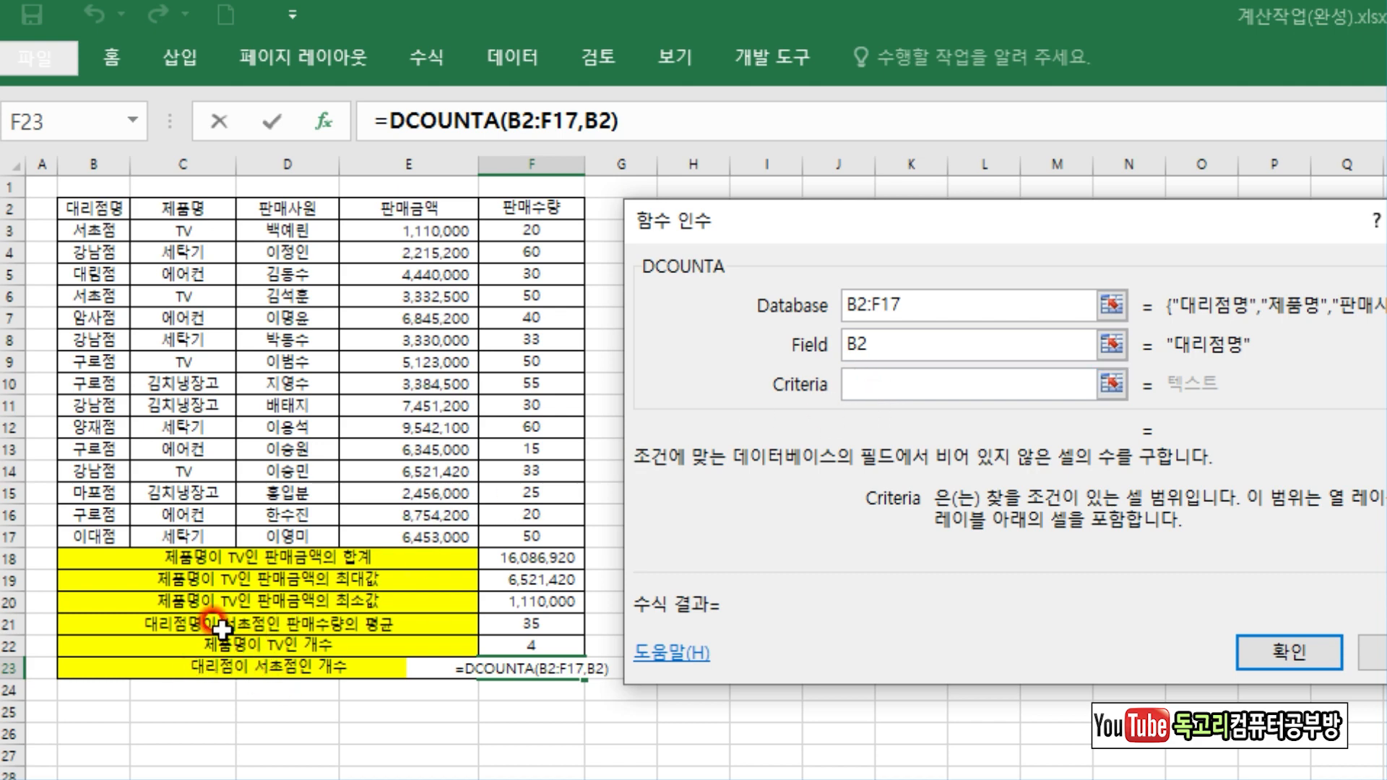
{"action": "left_click_drag", "start_coordinate": [61, 200], "coordinate": [75, 225]}
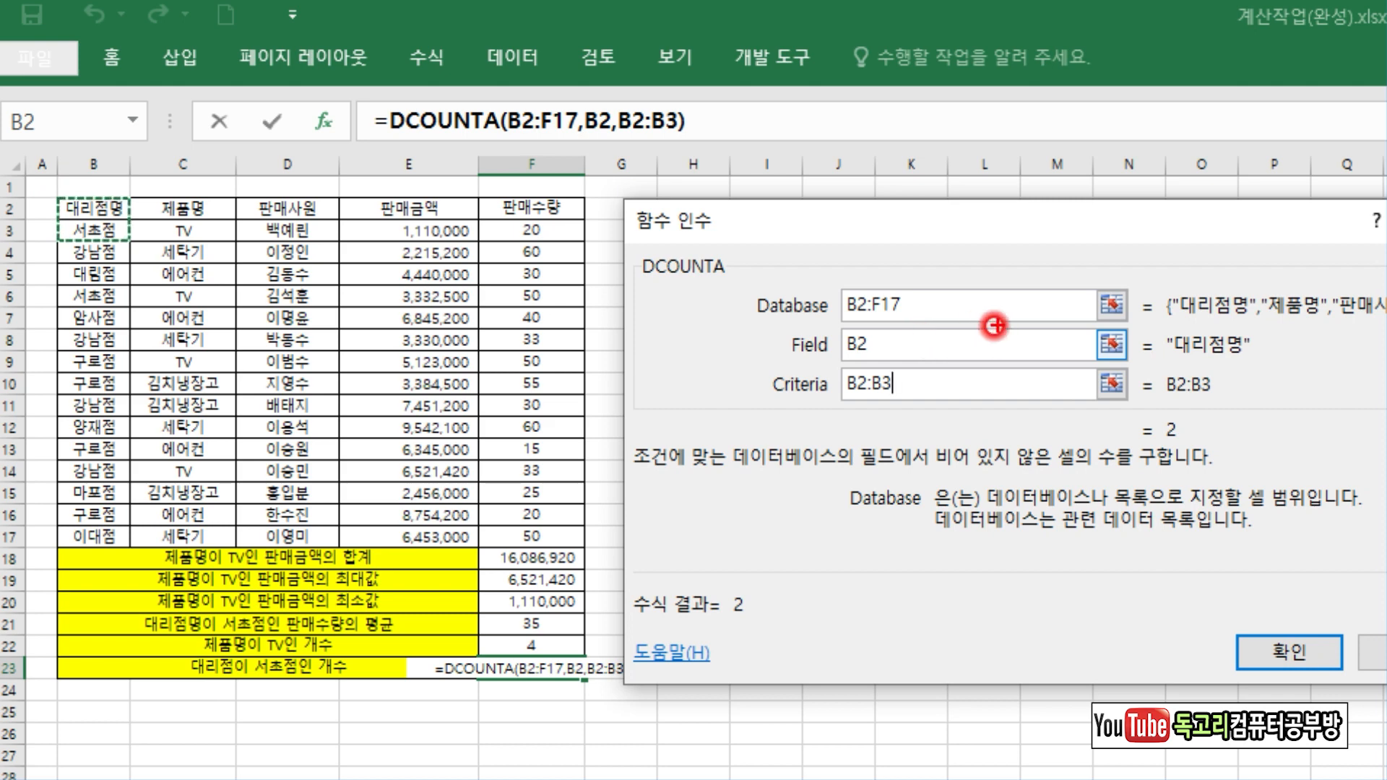
{"action": "left_click_drag", "start_coordinate": [928, 400], "coordinate": [991, 438]}
{"action": "left_click_drag", "start_coordinate": [1320, 663], "coordinate": [1323, 699]}
{"action": "left_click_drag", "start_coordinate": [1192, 701], "coordinate": [1322, 703]}
{"action": "key", "text": "Escape"}
{"action": "left_click", "coordinate": [953, 349]}
{"action": "left_click", "coordinate": [1288, 652]}
{"action": "left_click", "coordinate": [1218, 641]}
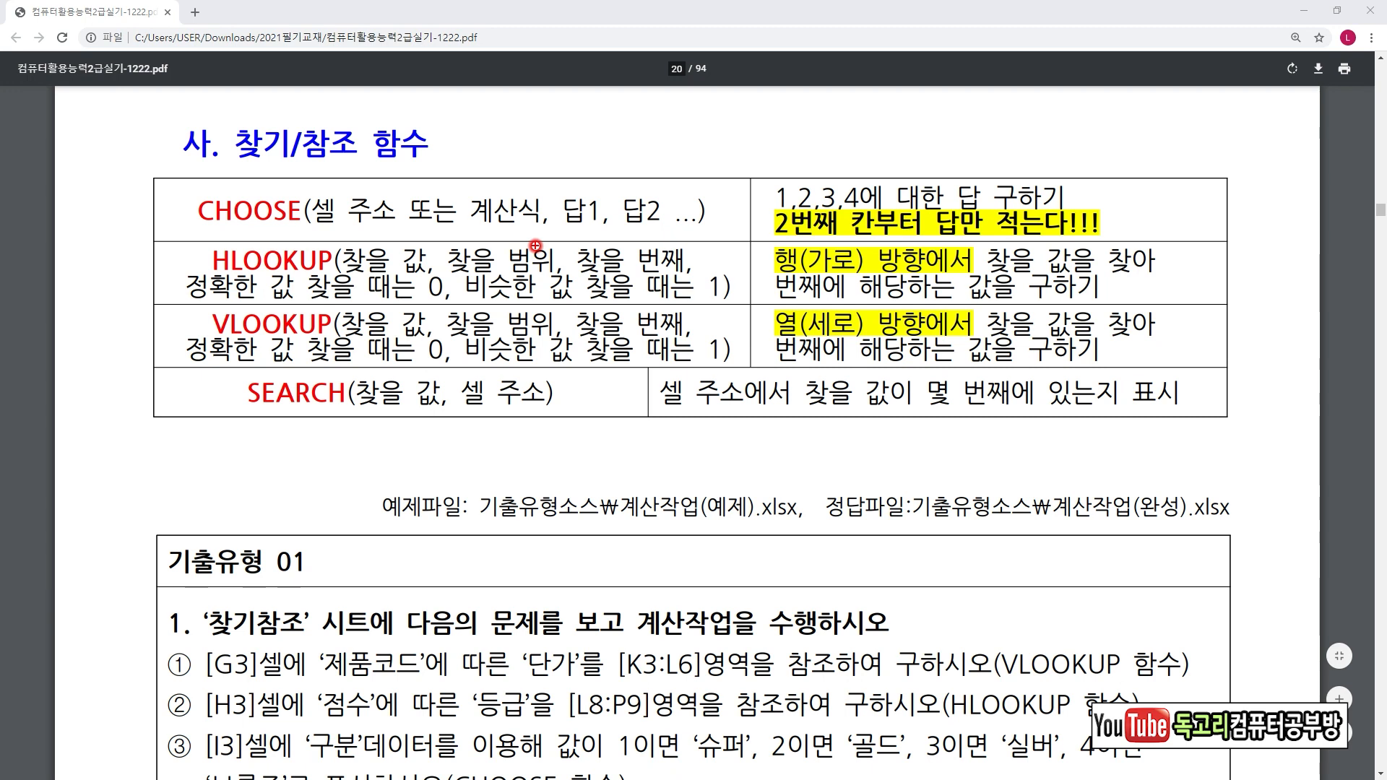
Step: Review the CHOOSE function's description and the 찾기참조 sheet questions in the exercise PDF, marking the key terms
{"action": "left_click_drag", "start_coordinate": [206, 218], "coordinate": [507, 228]}
{"action": "mouse_move", "coordinate": [721, 215]}
{"action": "left_mouse_down"}
{"action": "mouse_move", "coordinate": [787, 237]}
{"action": "mouse_move", "coordinate": [1037, 239]}
{"action": "left_mouse_up"}
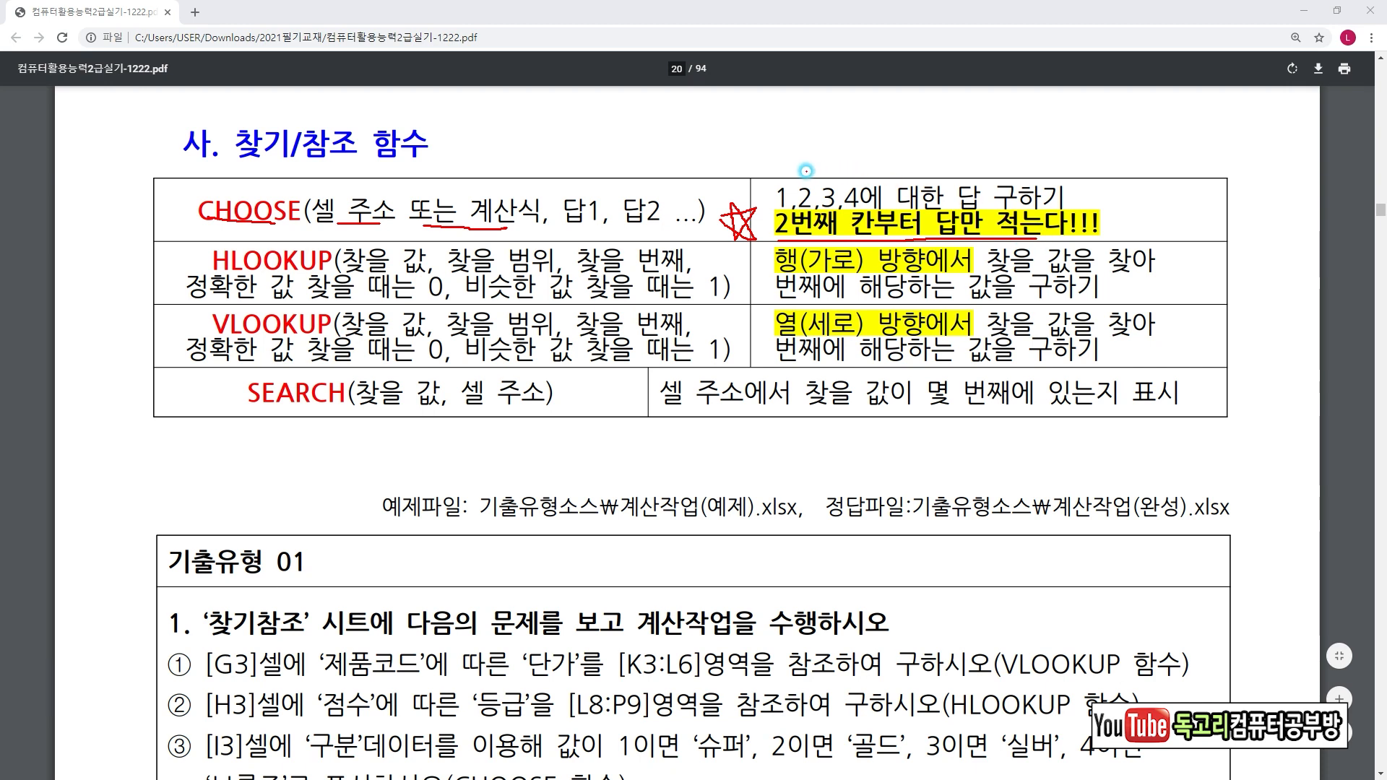
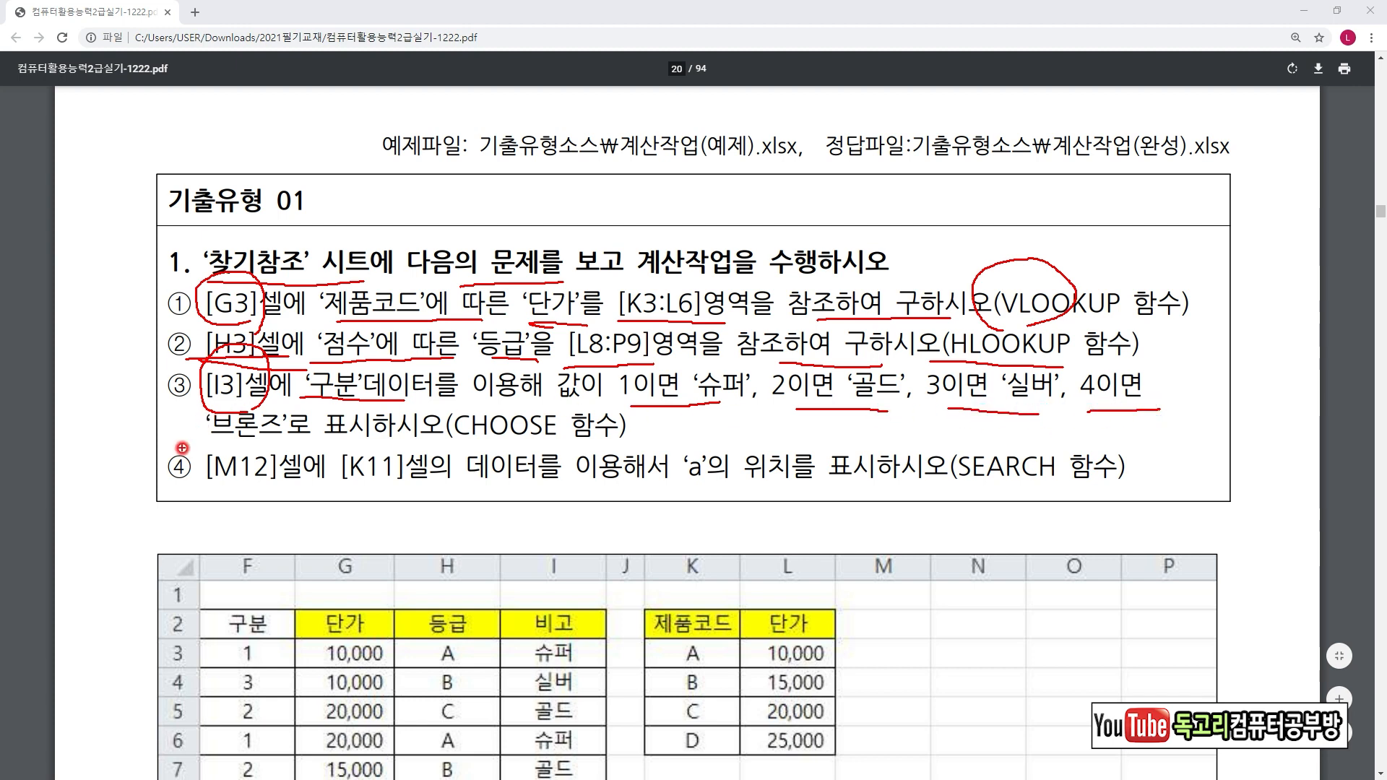
{"action": "left_click_drag", "start_coordinate": [538, 441], "coordinate": [587, 411]}
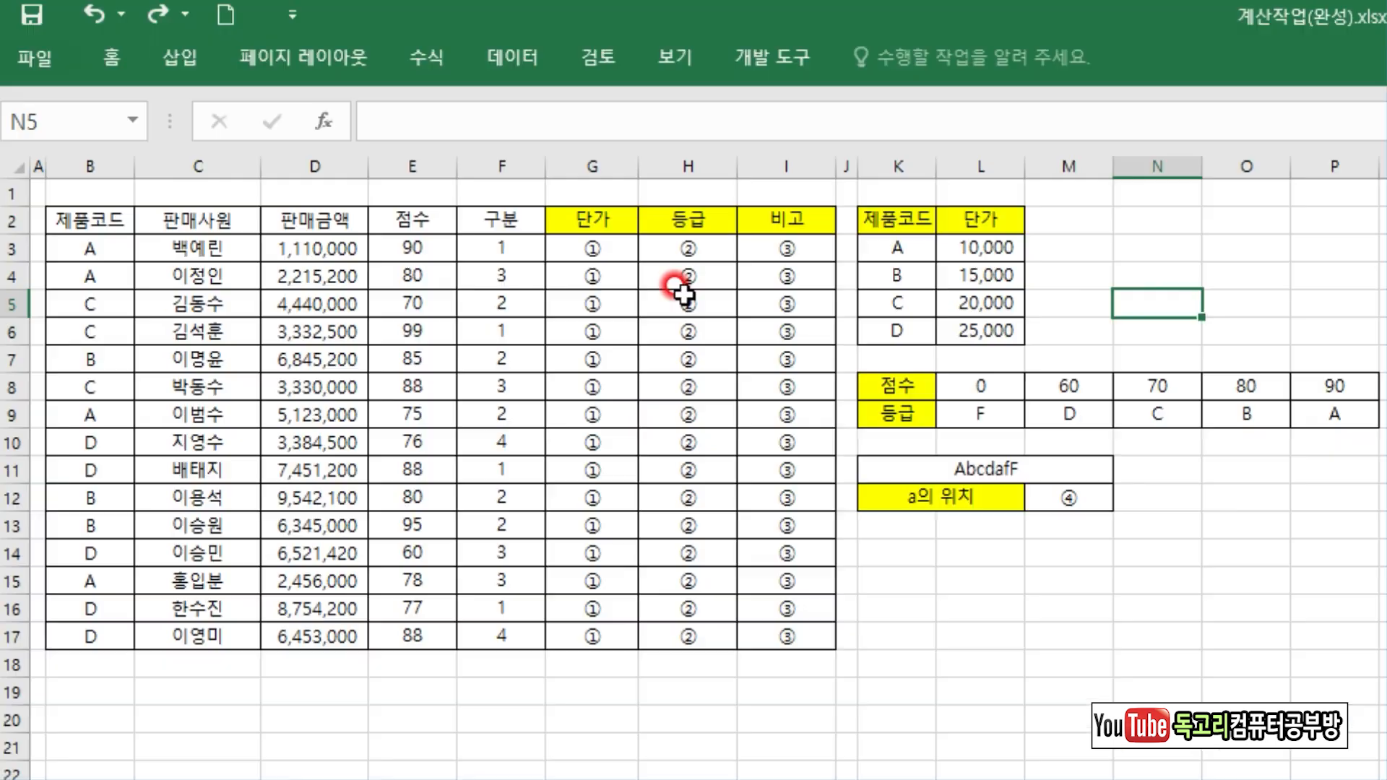
Step: In cell G3, start a VLOOKUP formula with B3 as its lookup value
{"action": "left_click", "coordinate": [589, 248]}
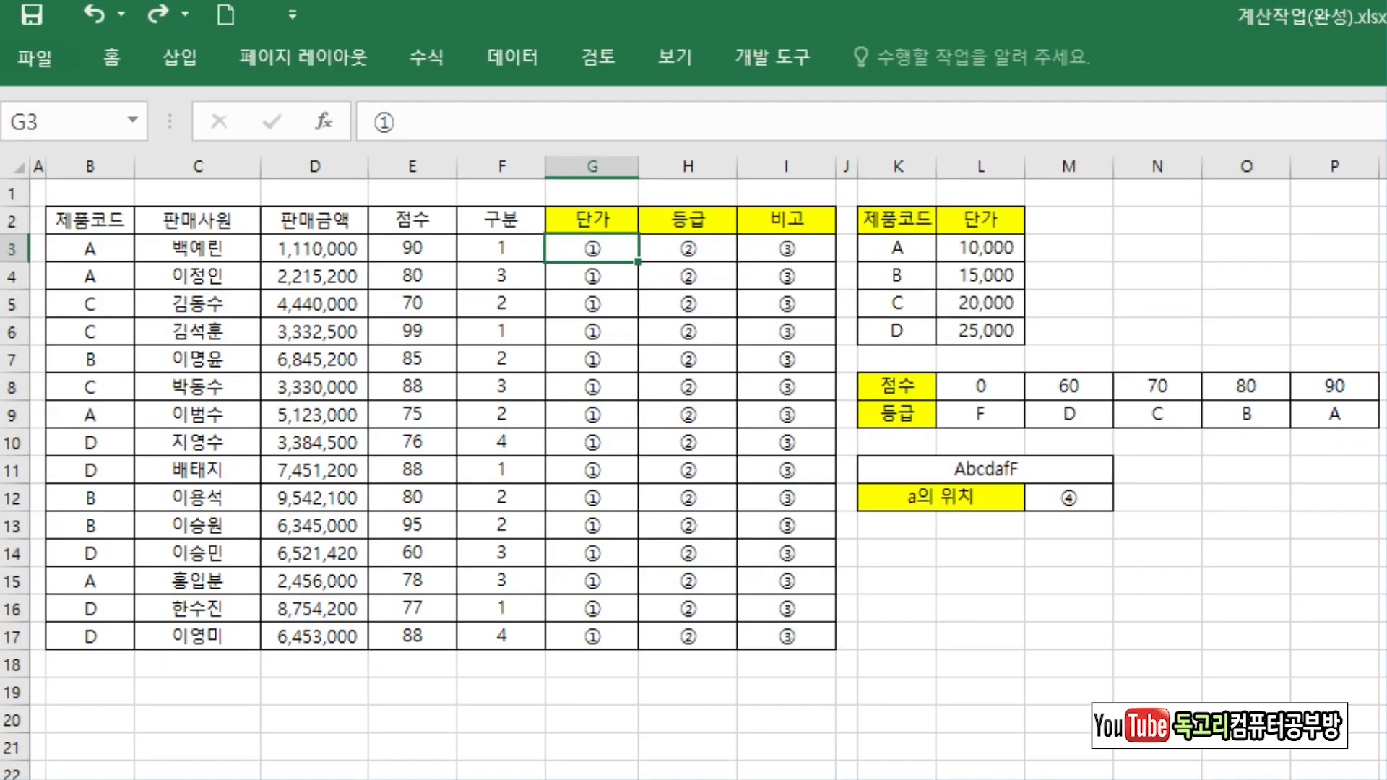
{"action": "type", "text": "="}
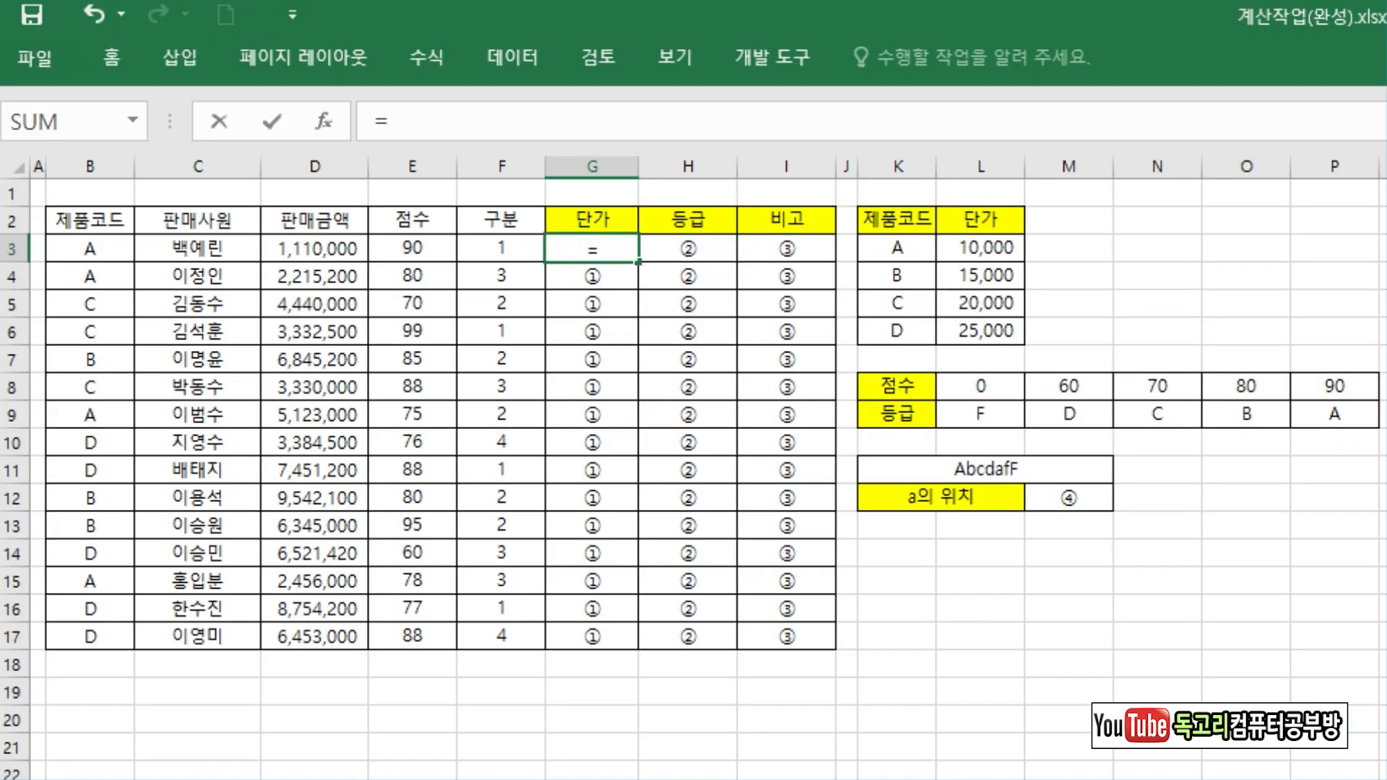
{"action": "type", "text": "VL"}
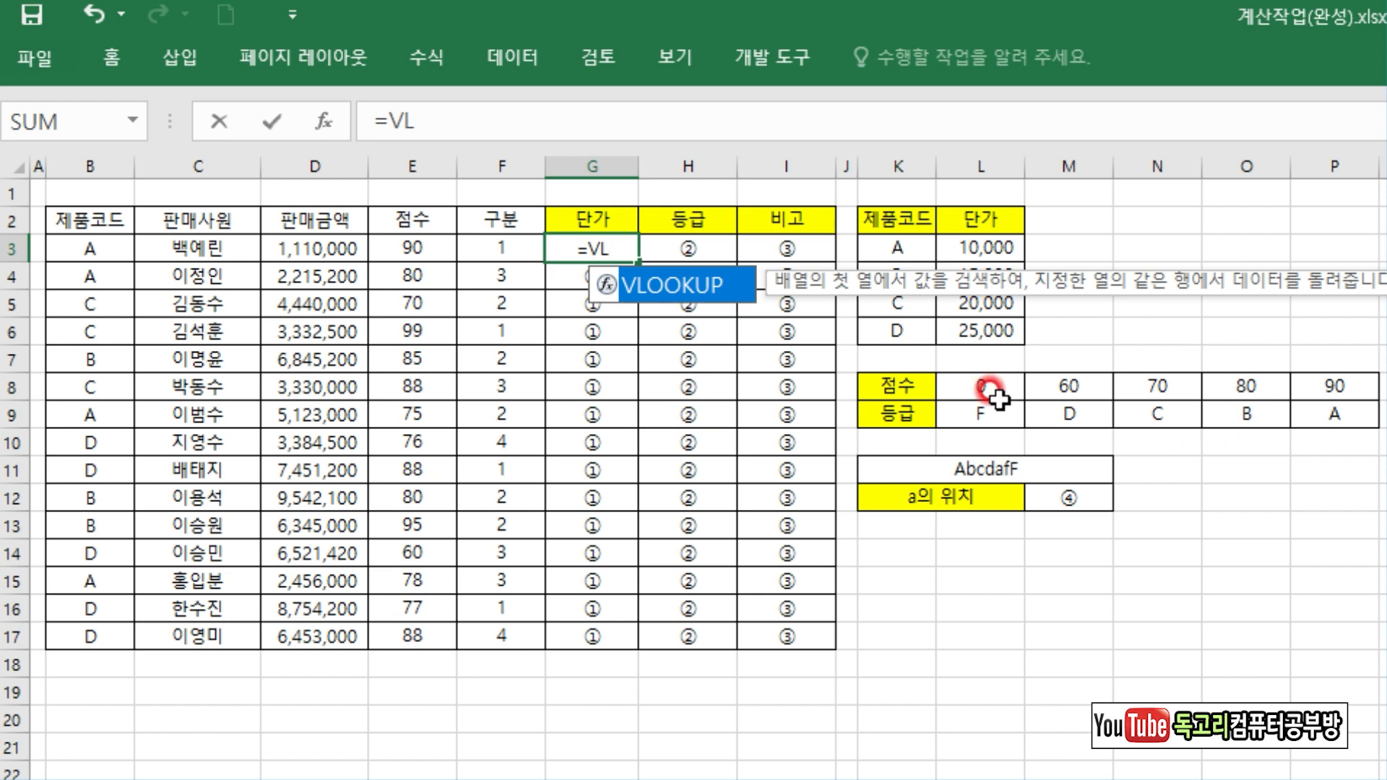
{"action": "key", "text": "Tab"}
{"action": "left_click", "coordinate": [310, 126]}
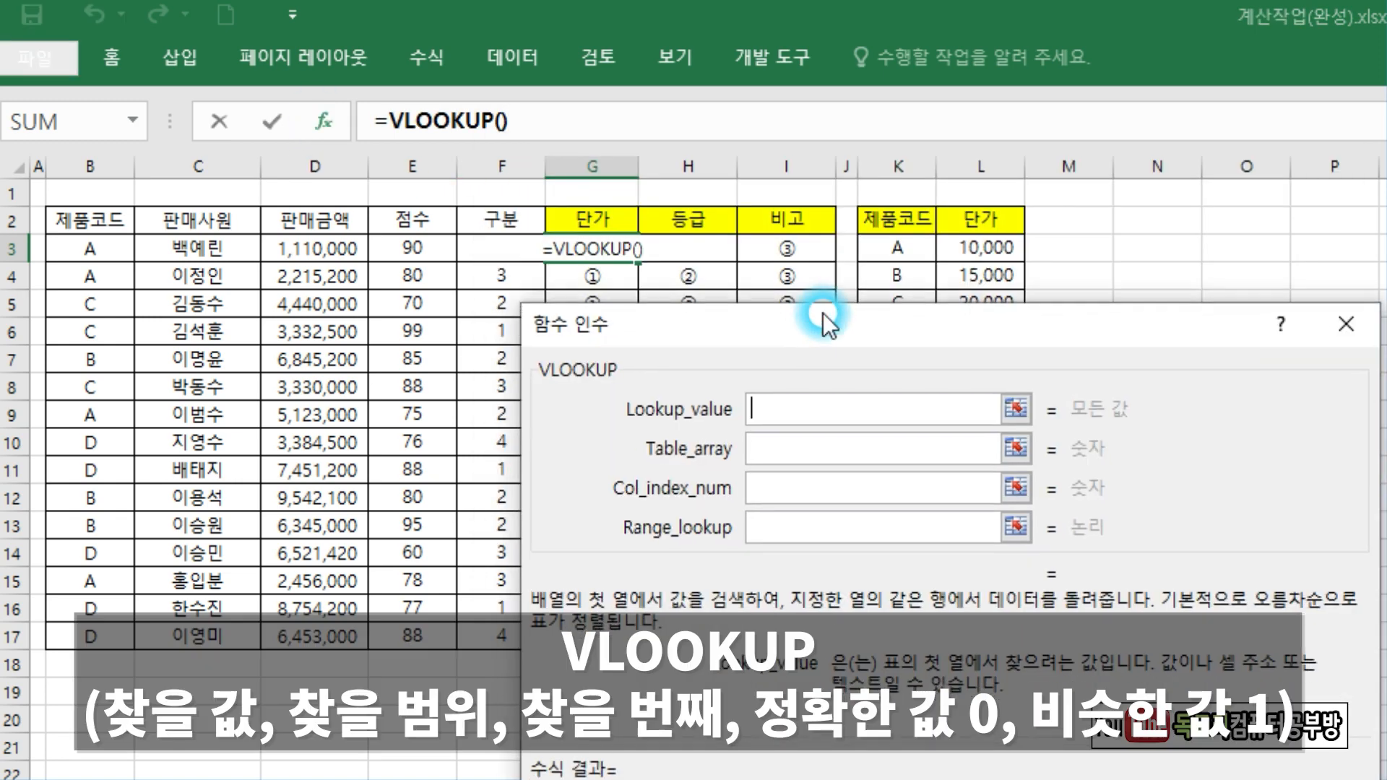
{"action": "left_click_drag", "start_coordinate": [822, 313], "coordinate": [842, 372]}
{"action": "left_click", "coordinate": [795, 462]}
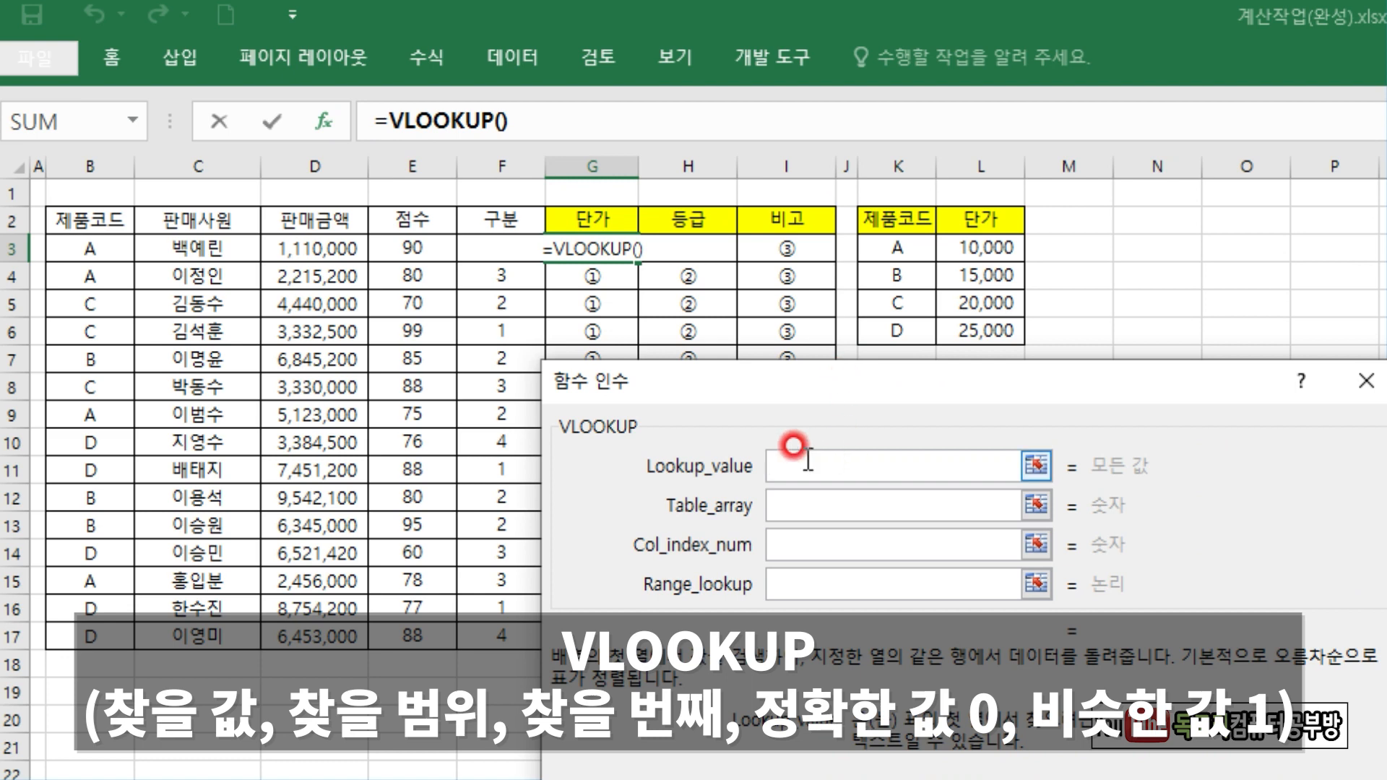
{"action": "left_click", "coordinate": [101, 249]}
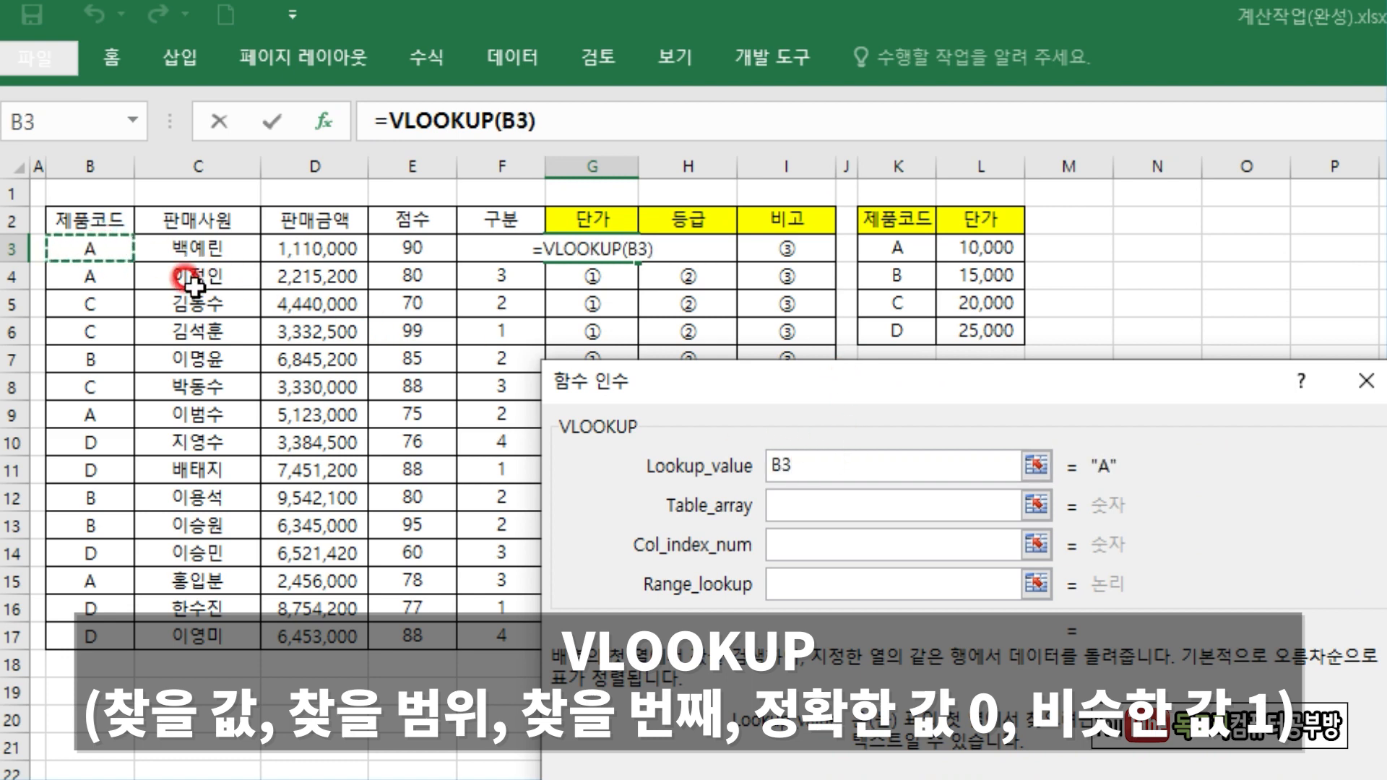
Step: Set the VLOOKUP table array to the absolute range $K$3:$L$6 and mark the fill direction and the price table
{"action": "left_click", "coordinate": [803, 499]}
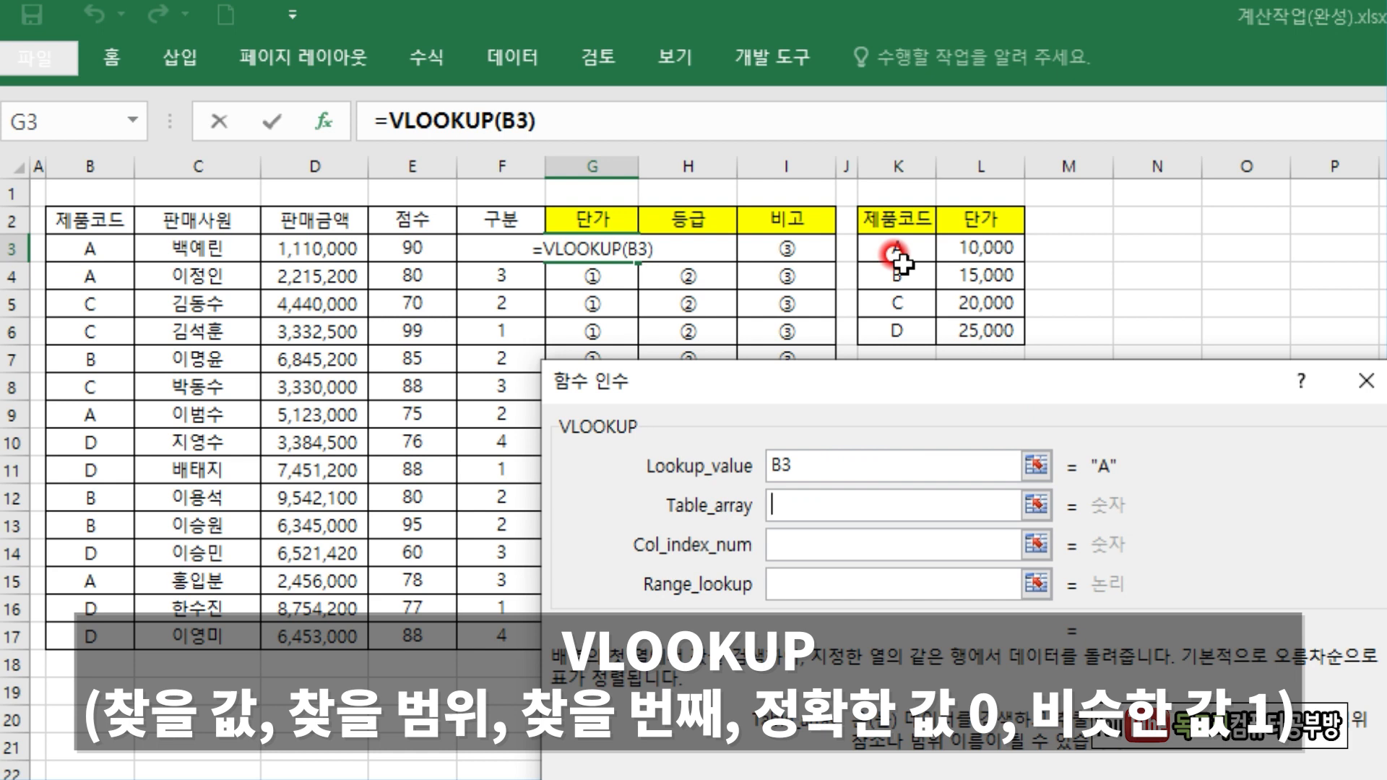
{"action": "left_click_drag", "start_coordinate": [897, 247], "coordinate": [965, 327]}
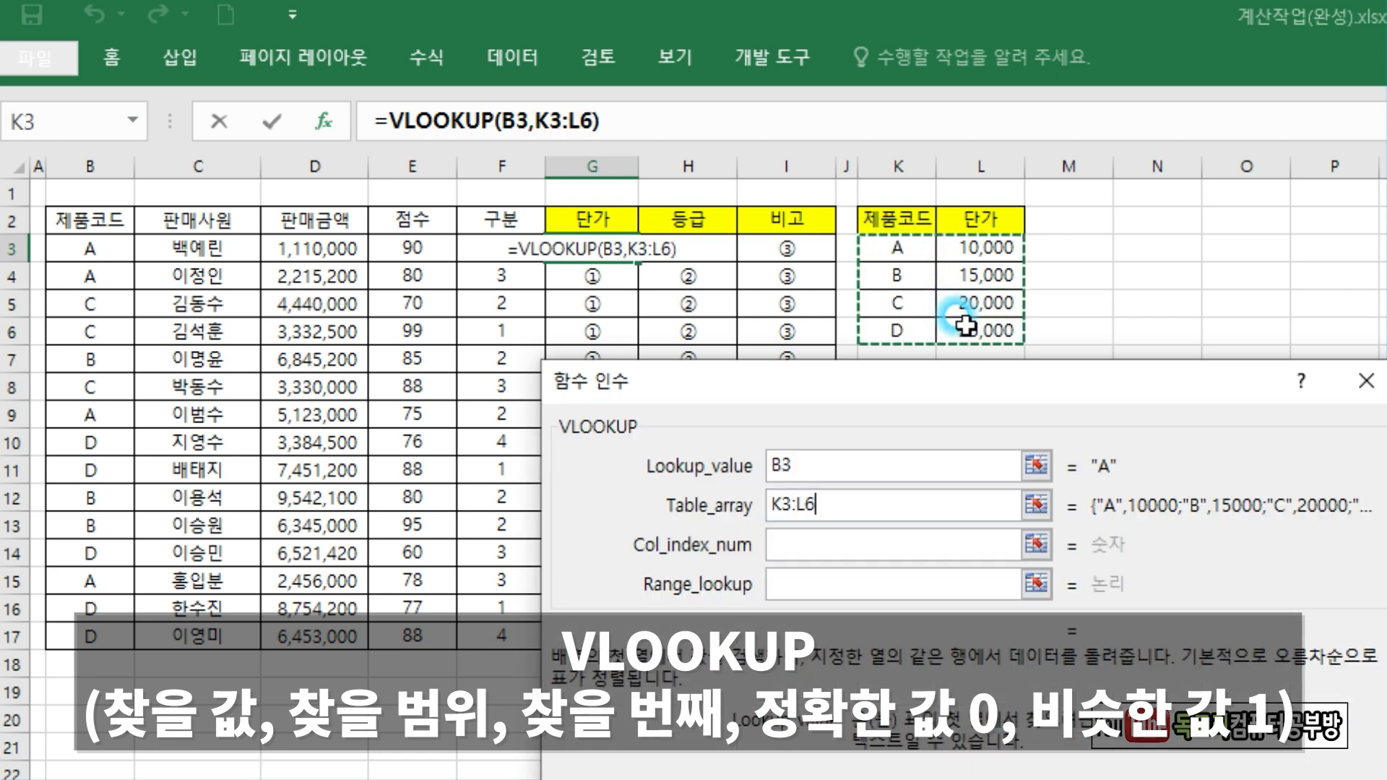
{"action": "key", "text": "F4"}
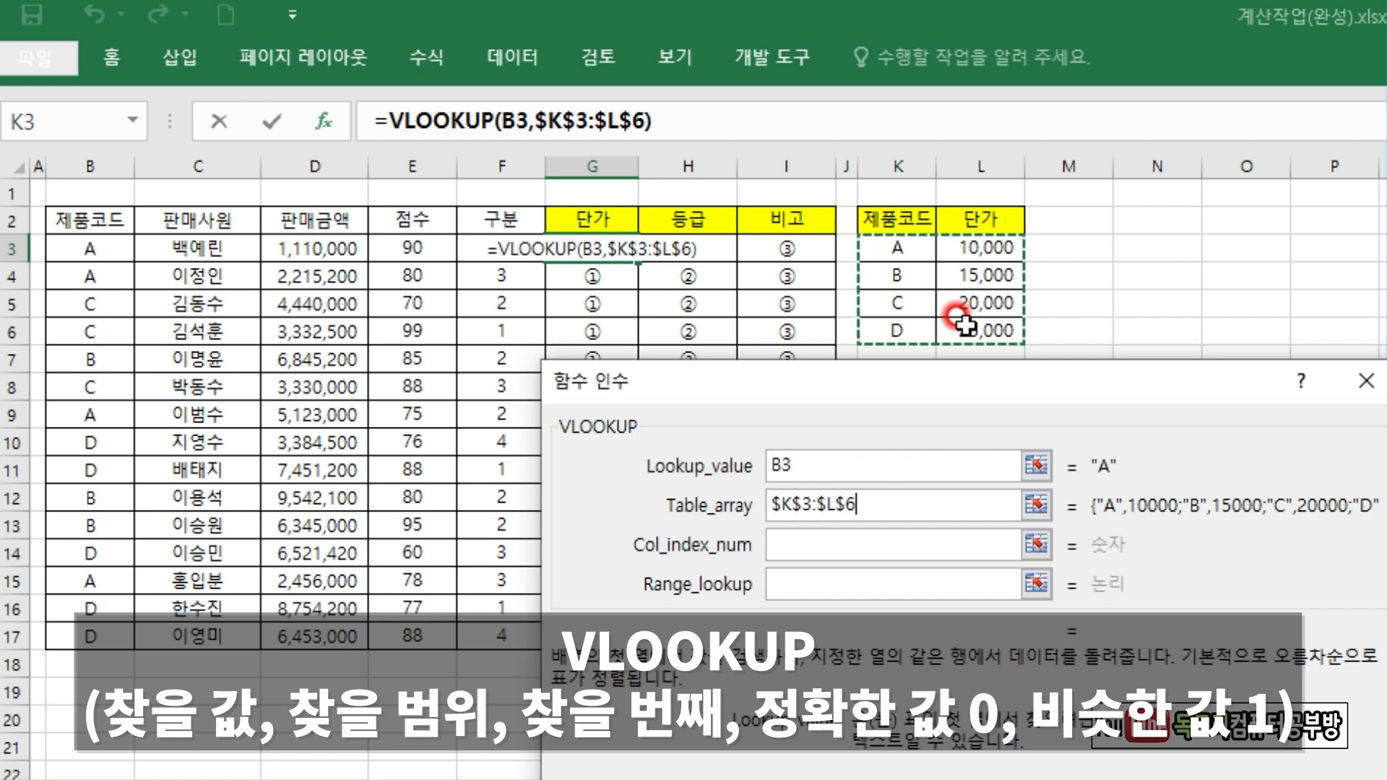
{"action": "left_click", "coordinate": [852, 559]}
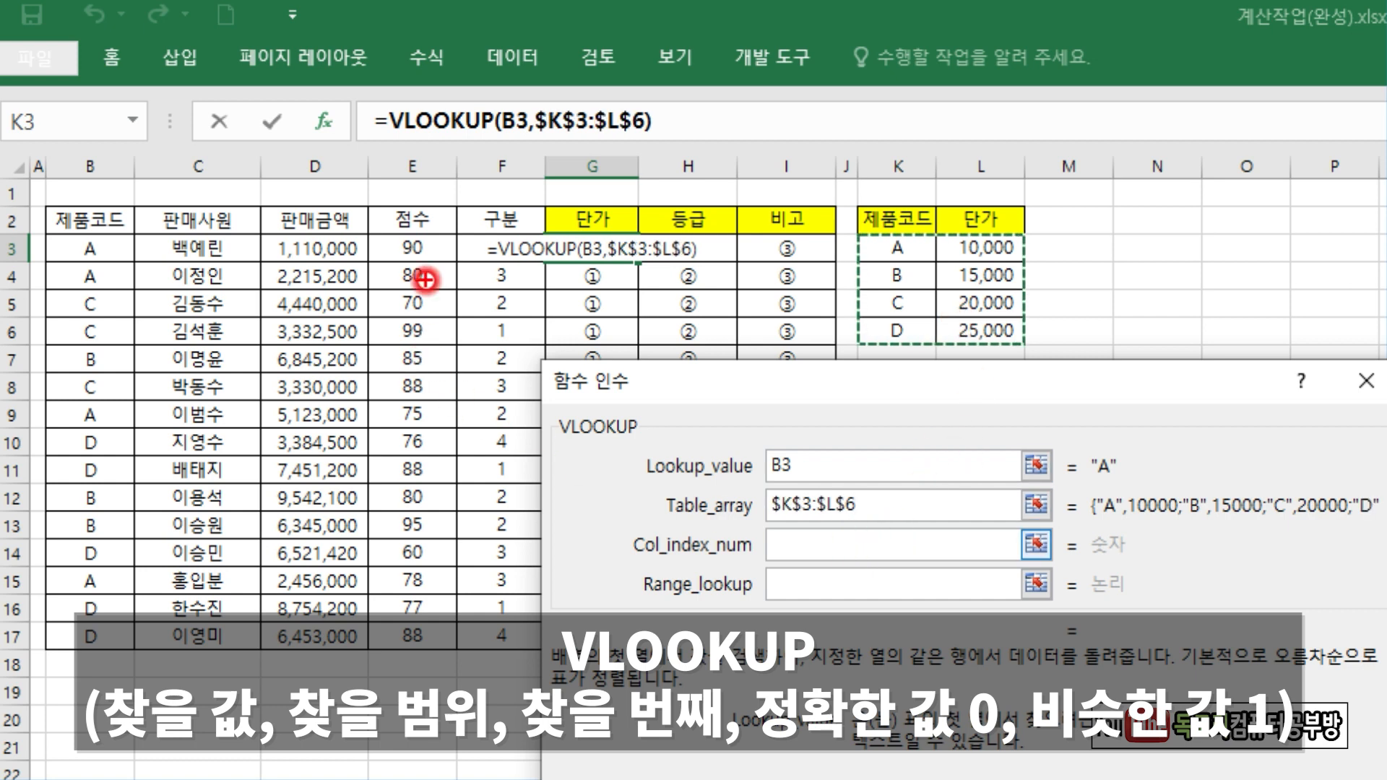
{"action": "left_click", "coordinate": [511, 262]}
{"action": "left_click_drag", "start_coordinate": [568, 238], "coordinate": [580, 492]}
{"action": "mouse_move", "coordinate": [540, 418]}
{"action": "left_mouse_down"}
{"action": "mouse_move", "coordinate": [616, 466]}
{"action": "mouse_move", "coordinate": [632, 435]}
{"action": "left_mouse_up"}
{"action": "mouse_move", "coordinate": [1058, 340]}
{"action": "left_mouse_down"}
{"action": "mouse_move", "coordinate": [898, 350]}
{"action": "mouse_move", "coordinate": [999, 372]}
{"action": "left_mouse_up"}
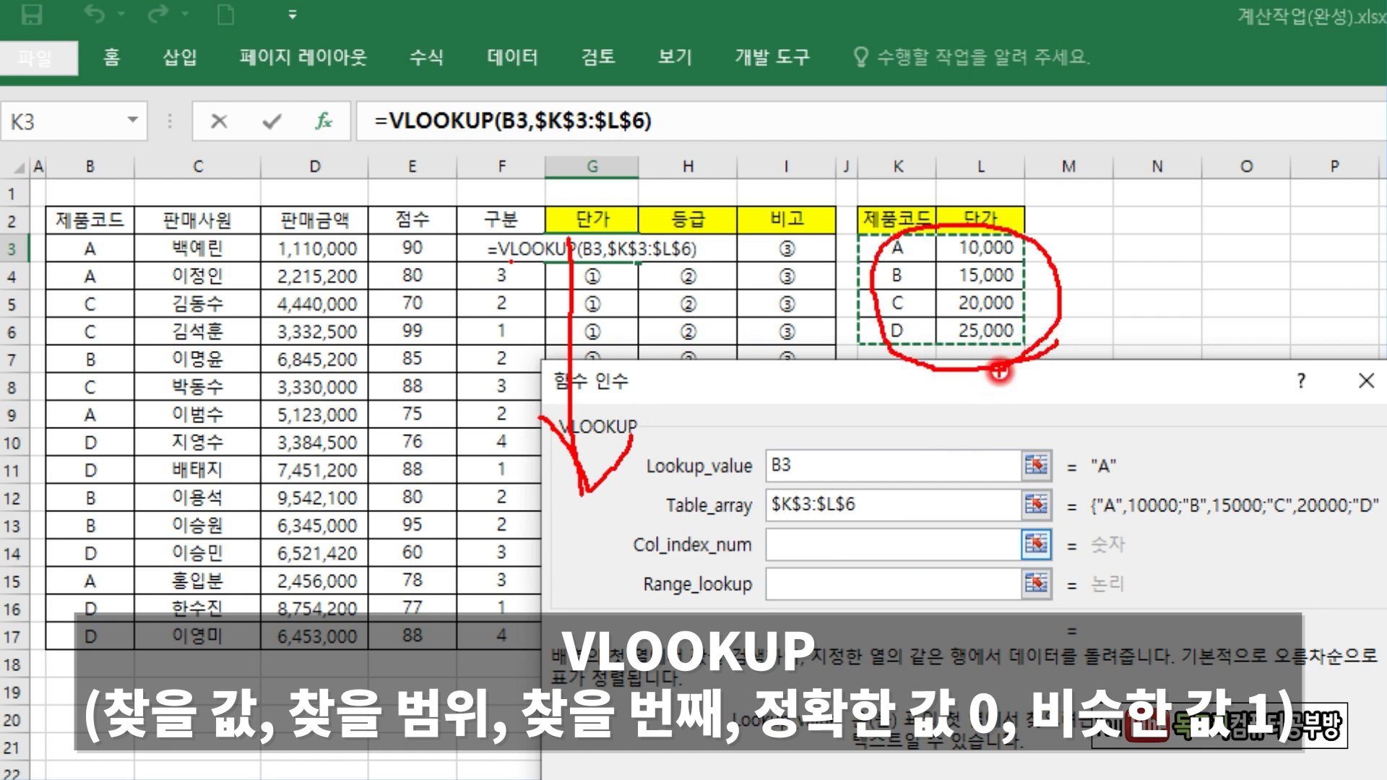
{"action": "left_click_drag", "start_coordinate": [773, 526], "coordinate": [904, 541]}
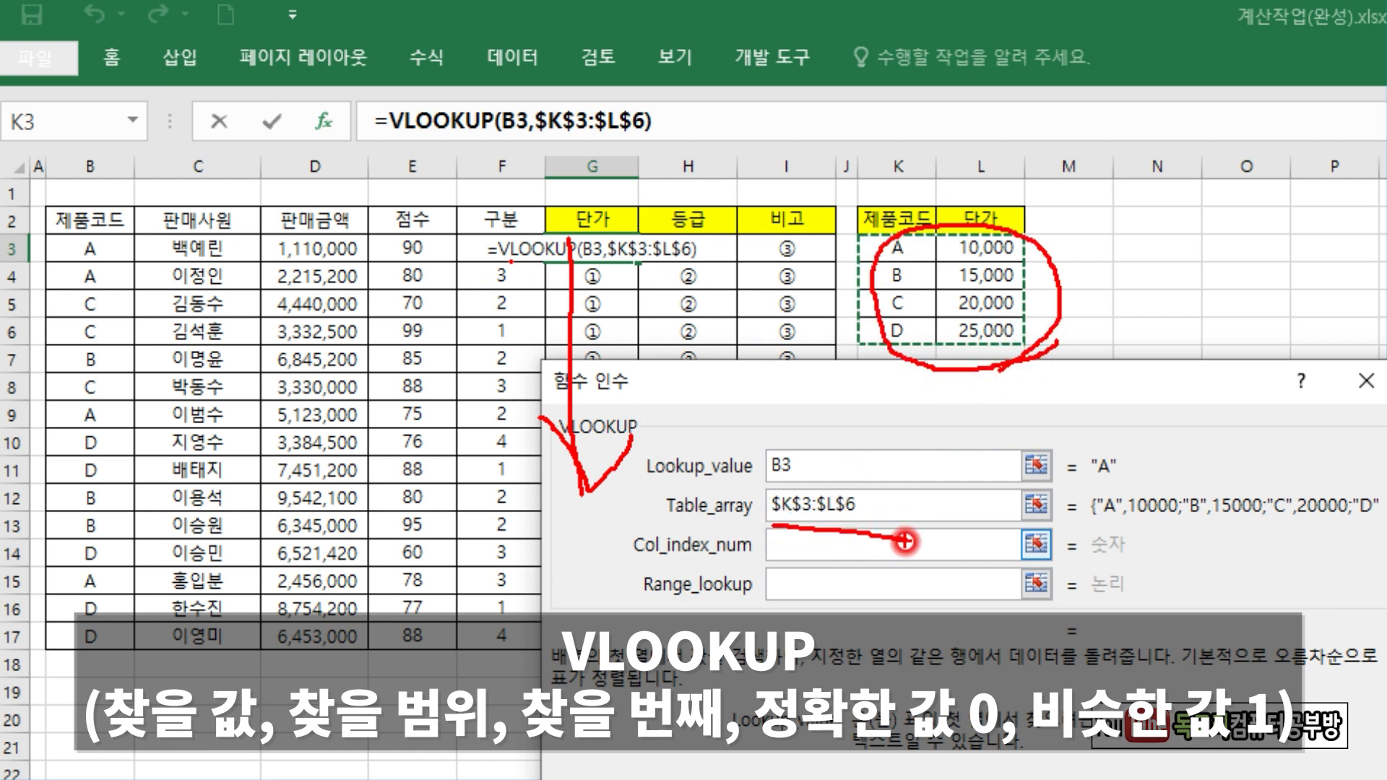
Step: Mark the 단가 heading and the price table's two columns, and set the VLOOKUP column index to 2
{"action": "left_click", "coordinate": [822, 546]}
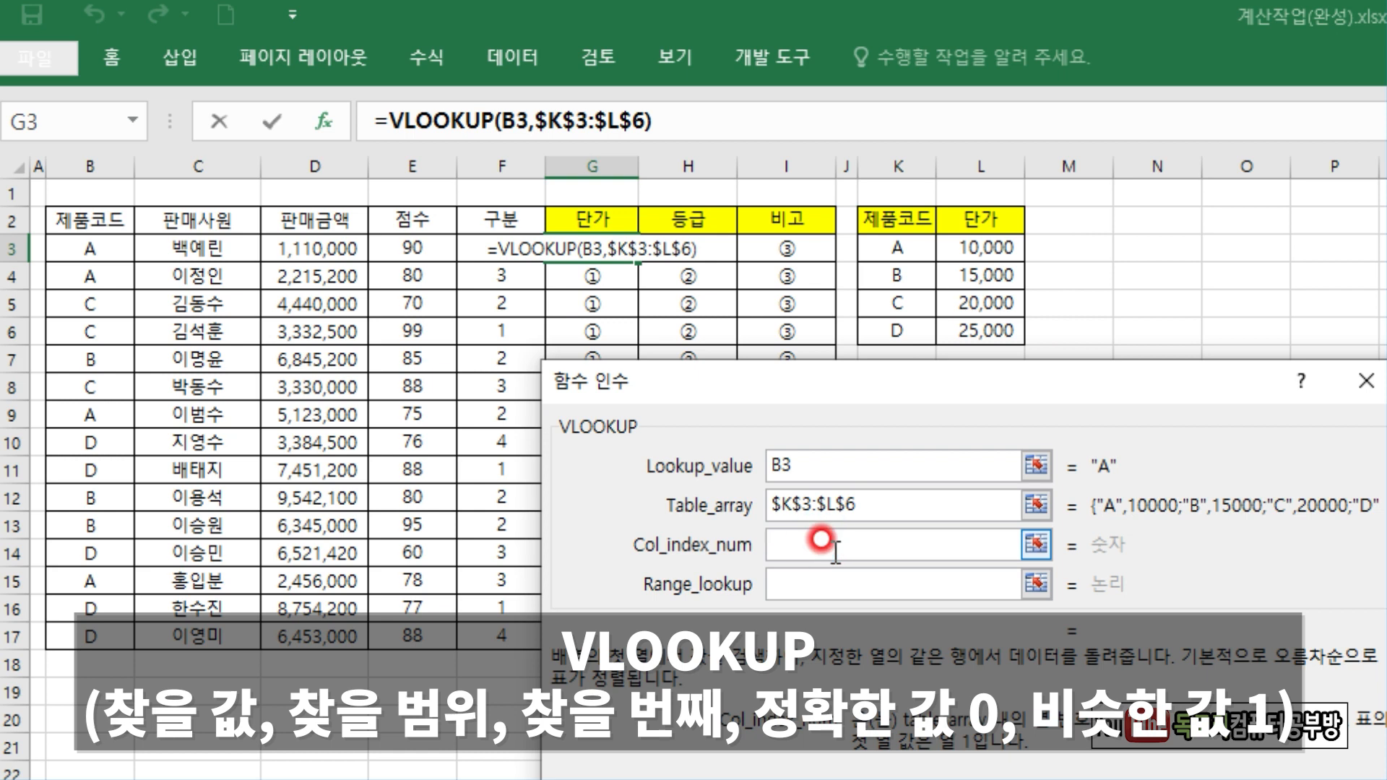
{"action": "mouse_move", "coordinate": [578, 242]}
{"action": "left_mouse_down"}
{"action": "mouse_move", "coordinate": [541, 195]}
{"action": "mouse_move", "coordinate": [632, 266]}
{"action": "left_mouse_up"}
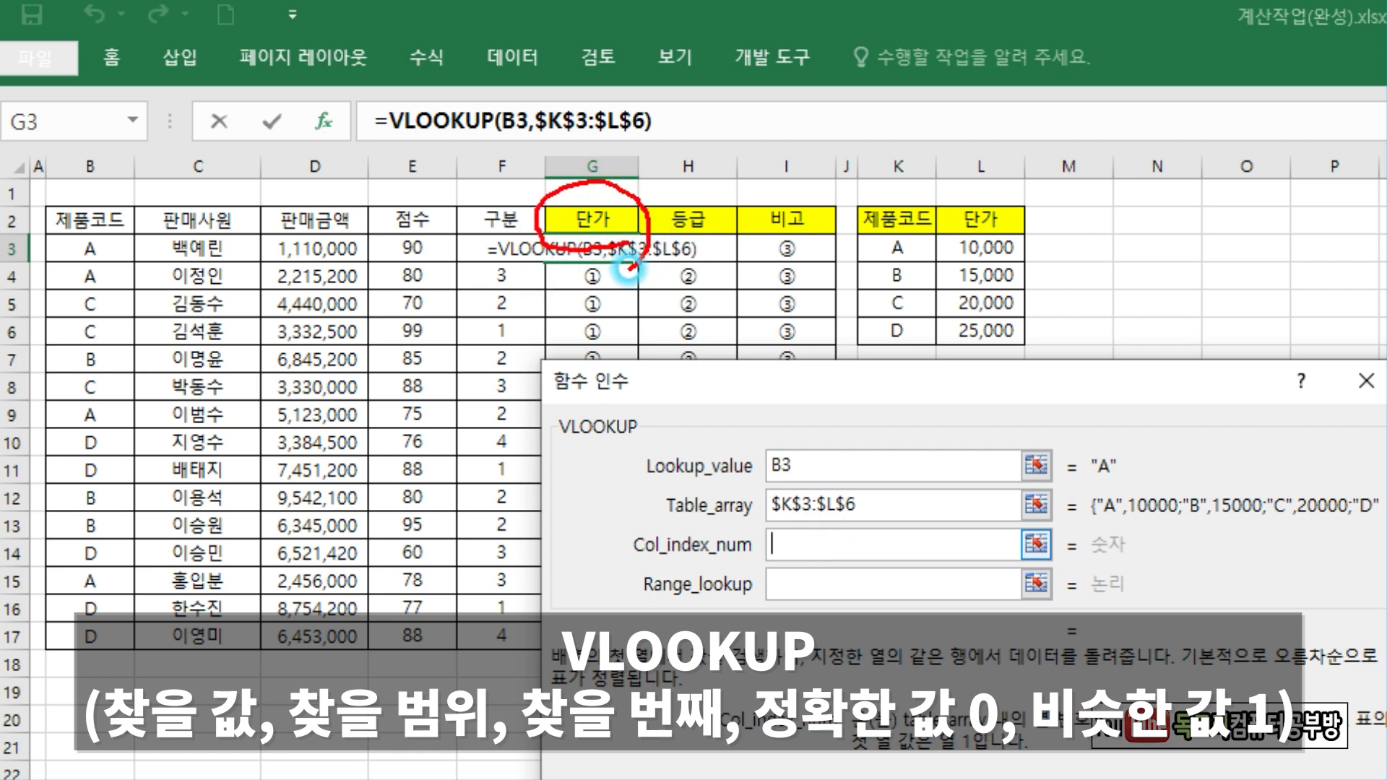
{"action": "left_click_drag", "start_coordinate": [896, 213], "coordinate": [883, 338]}
{"action": "left_click_drag", "start_coordinate": [971, 231], "coordinate": [977, 343]}
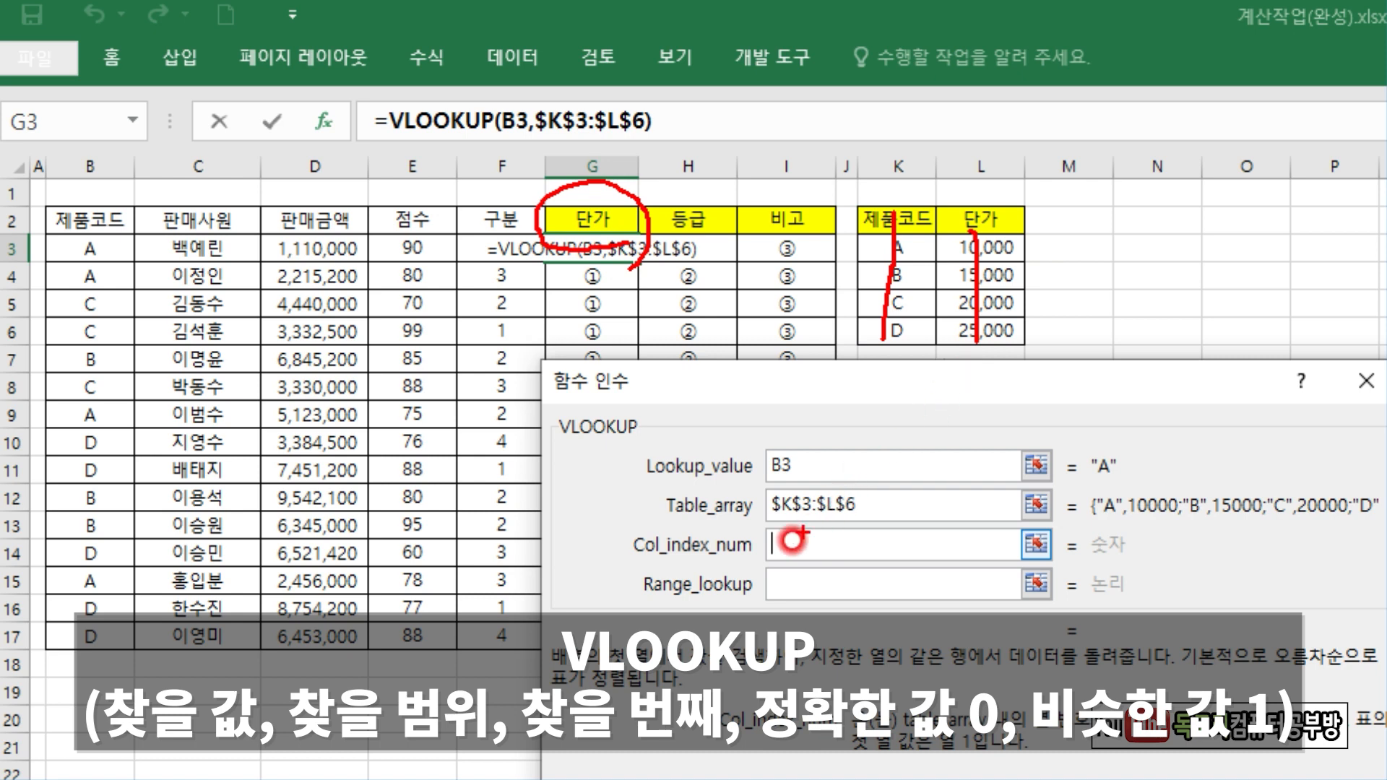
{"action": "left_click", "coordinate": [817, 536]}
{"action": "type", "text": "2"}
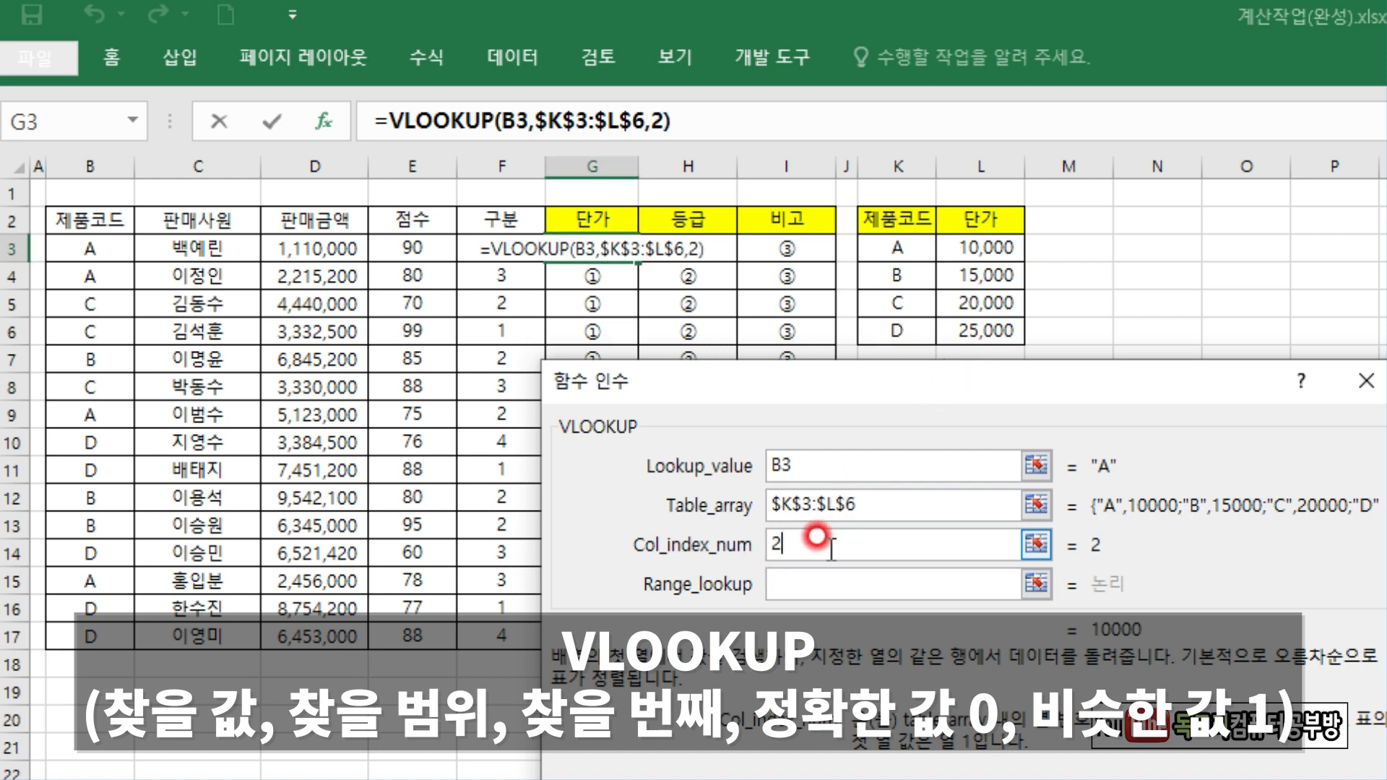
Step: Circle the lookup value and its match in the product code table, and set the VLOOKUP Range_lookup to 0
{"action": "left_click", "coordinate": [817, 574]}
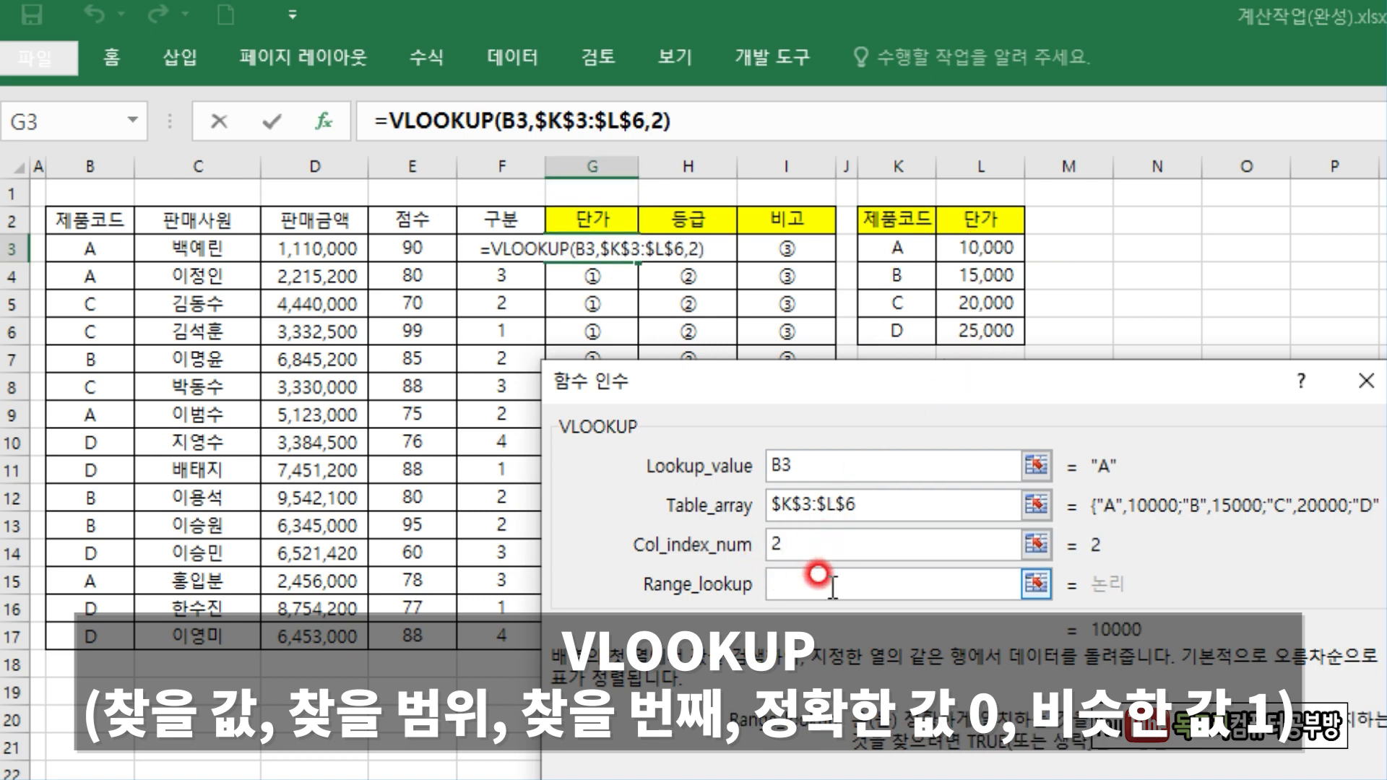
{"action": "mouse_move", "coordinate": [1145, 498]}
{"action": "left_mouse_down"}
{"action": "mouse_move", "coordinate": [1156, 416]}
{"action": "mouse_move", "coordinate": [1149, 509]}
{"action": "left_mouse_up"}
{"action": "mouse_move", "coordinate": [917, 270]}
{"action": "left_mouse_down"}
{"action": "mouse_move", "coordinate": [869, 236]}
{"action": "mouse_move", "coordinate": [930, 302]}
{"action": "left_mouse_up"}
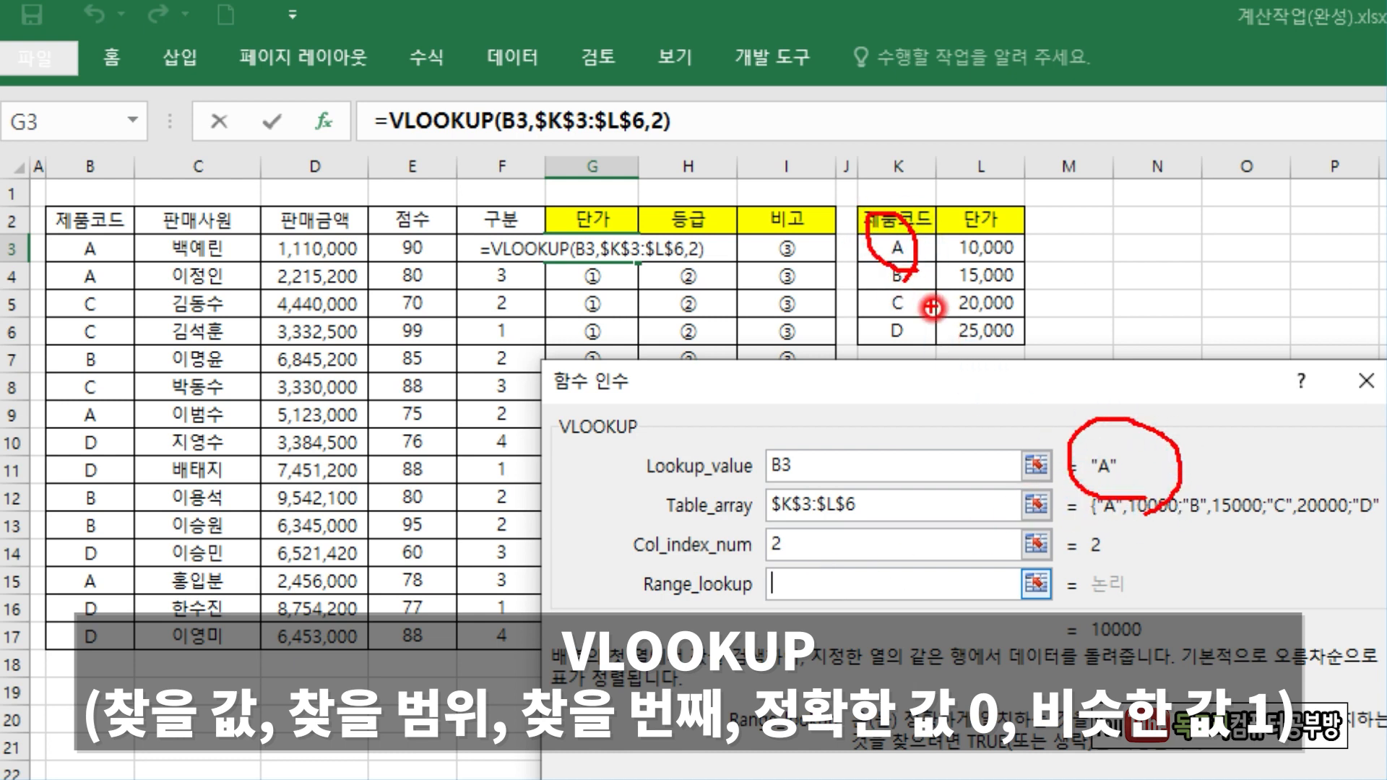
{"action": "left_click", "coordinate": [786, 596]}
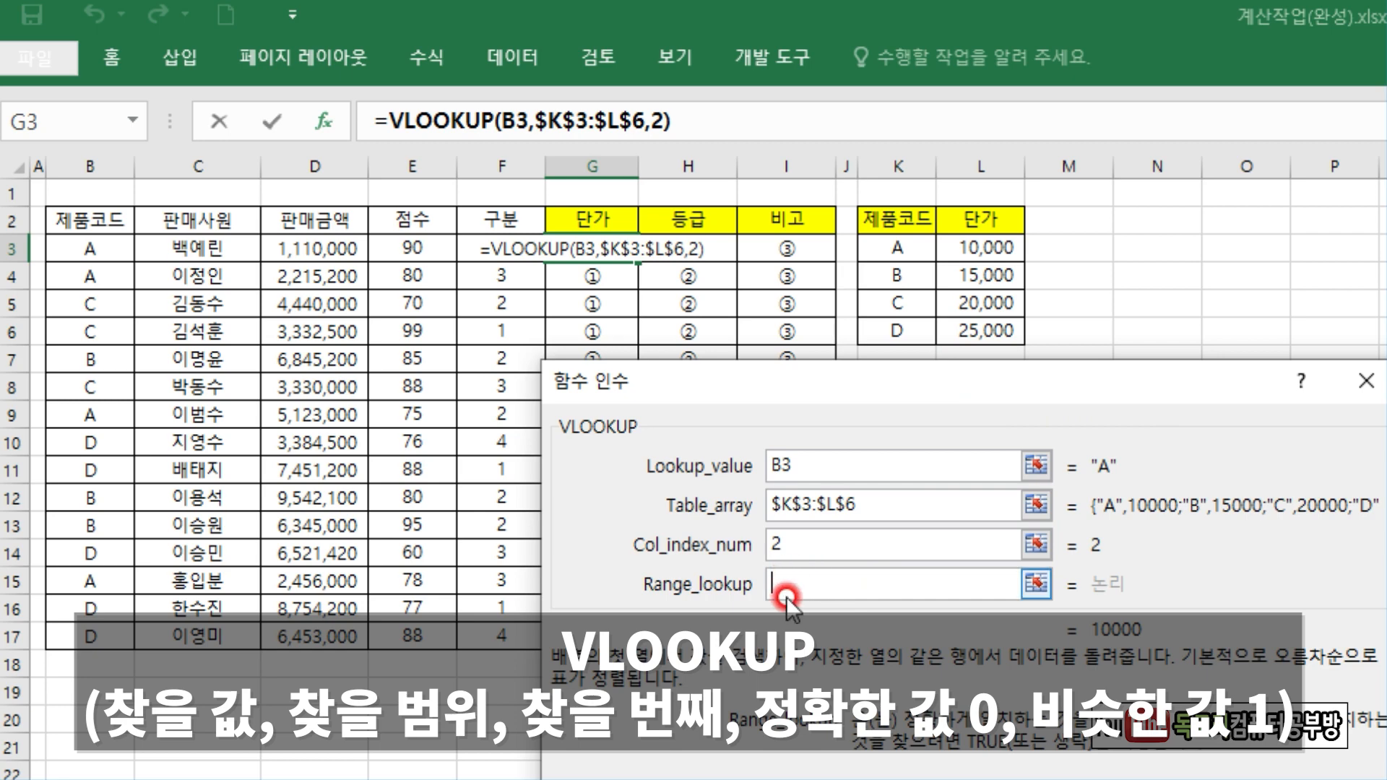
{"action": "type", "text": "0"}
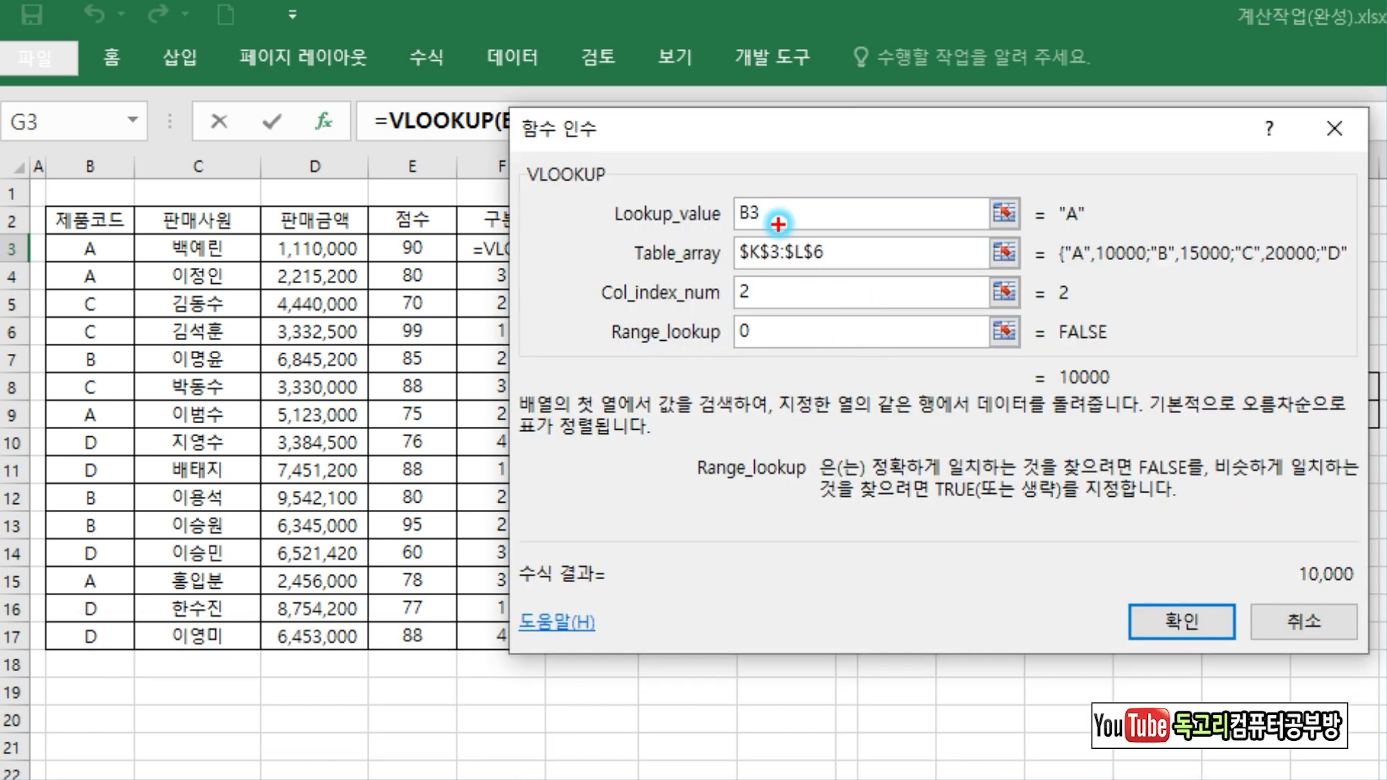
Step: Mark the four VLOOKUP arguments, confirm the formula in G3, and fill it down to G17
{"action": "left_click_drag", "start_coordinate": [779, 224], "coordinate": [803, 189]}
{"action": "left_click_drag", "start_coordinate": [837, 253], "coordinate": [889, 252]}
{"action": "mouse_move", "coordinate": [778, 296]}
{"action": "left_mouse_down"}
{"action": "mouse_move", "coordinate": [819, 323]}
{"action": "mouse_move", "coordinate": [824, 417]}
{"action": "left_mouse_up"}
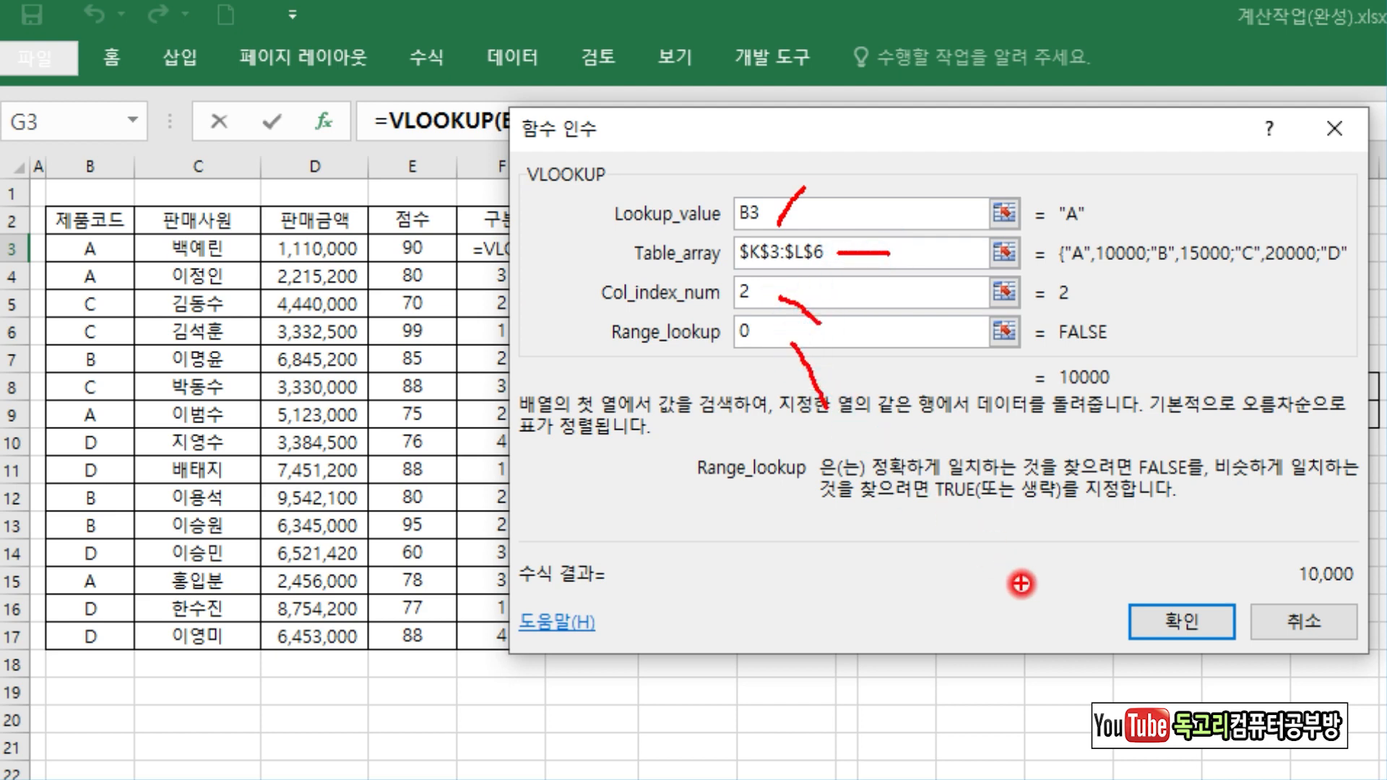
{"action": "mouse_move", "coordinate": [1164, 676]}
{"action": "left_mouse_down"}
{"action": "mouse_move", "coordinate": [1177, 690]}
{"action": "mouse_move", "coordinate": [1154, 701]}
{"action": "left_mouse_up"}
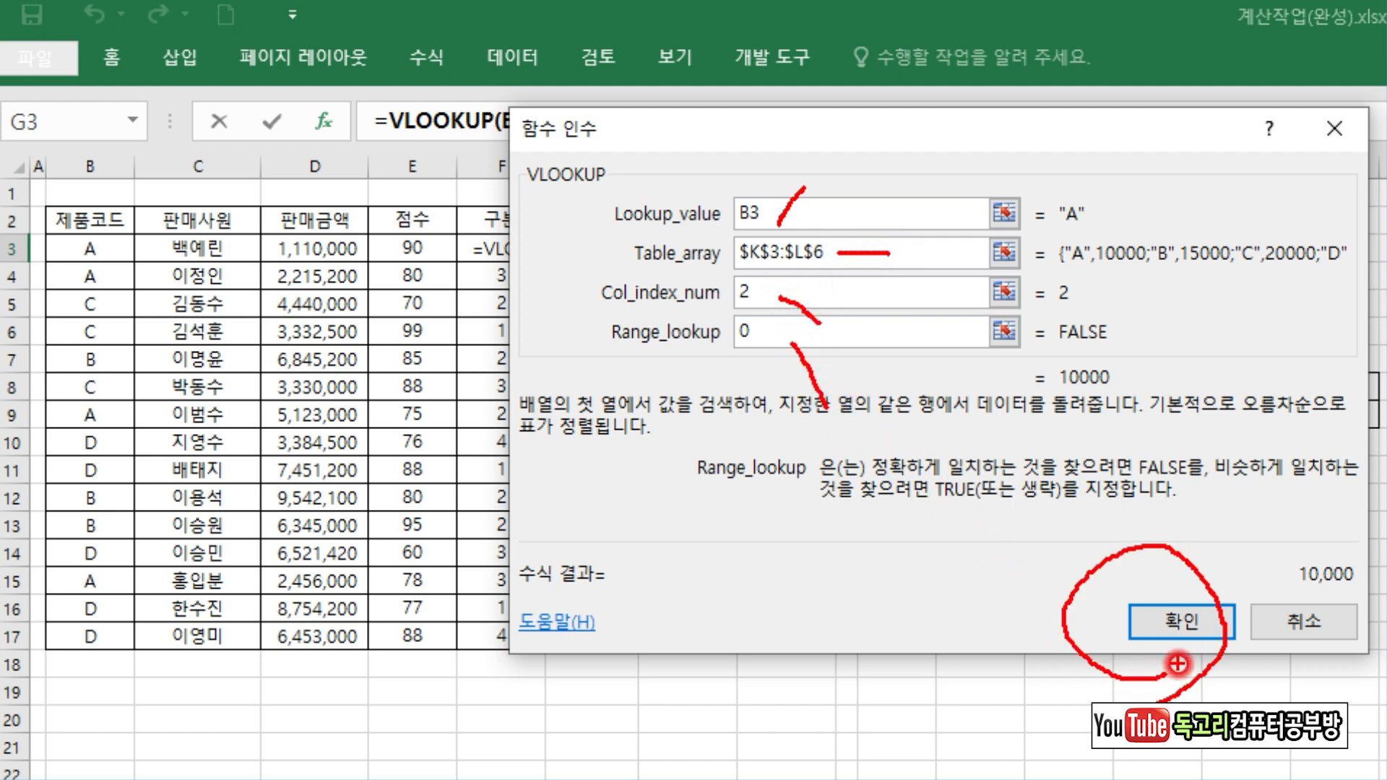
{"action": "left_click", "coordinate": [1182, 622]}
{"action": "left_click_drag", "start_coordinate": [635, 261], "coordinate": [610, 644]}
Step: Mark the horizontal grade table and start an HLOOKUP formula in H3 with E3 as its lookup value
{"action": "left_click", "coordinate": [726, 249]}
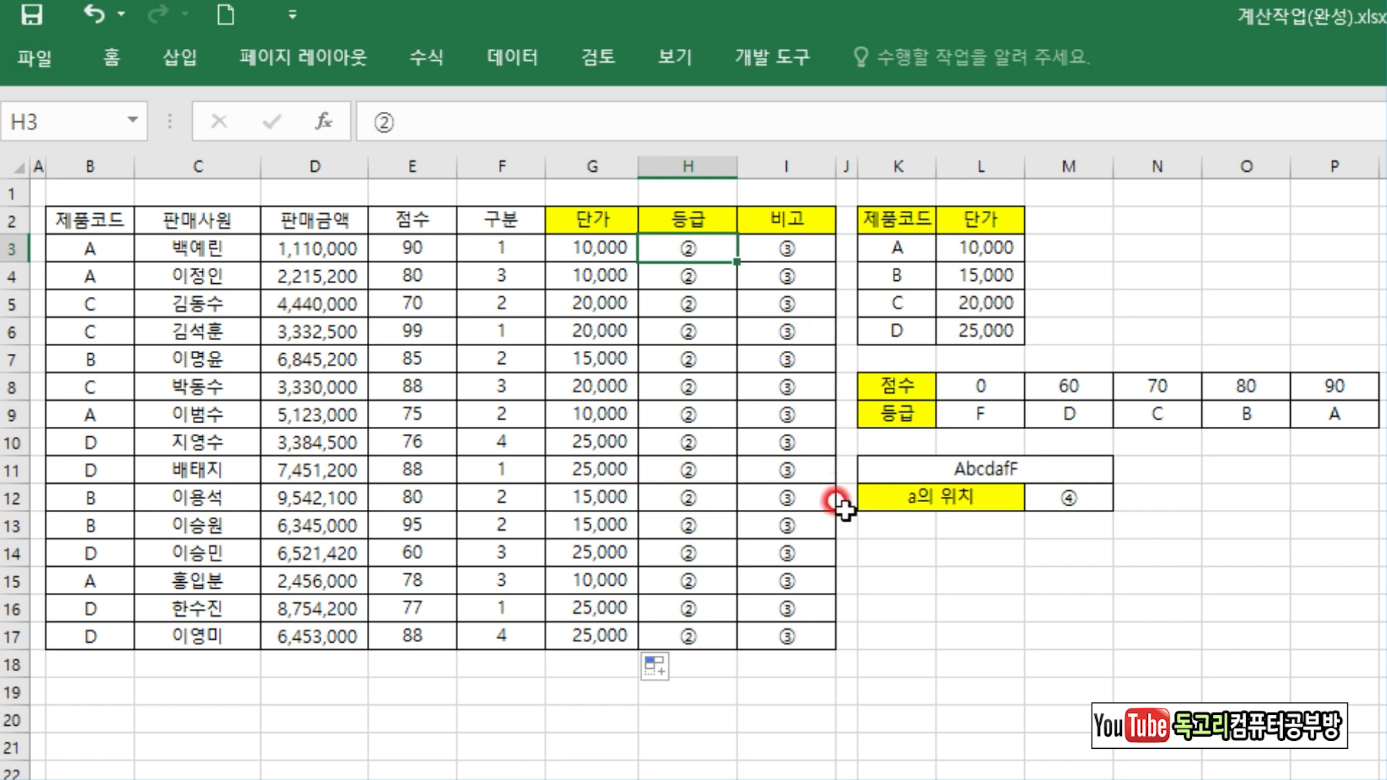
{"action": "left_click_drag", "start_coordinate": [972, 381], "coordinate": [1175, 381]}
{"action": "mouse_move", "coordinate": [991, 421]}
{"action": "left_mouse_down"}
{"action": "mouse_move", "coordinate": [1182, 424]}
{"action": "mouse_move", "coordinate": [1124, 478]}
{"action": "left_mouse_up"}
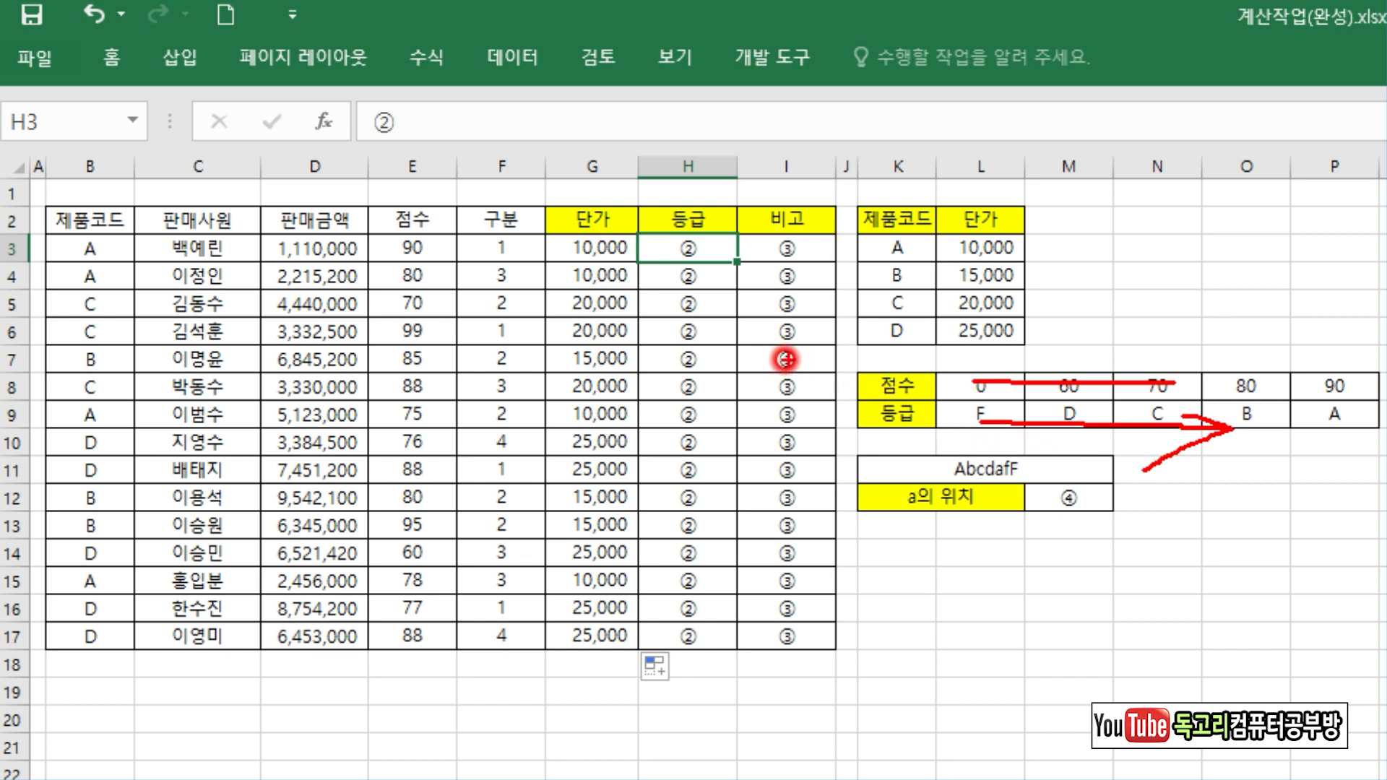
{"action": "key", "text": "Escape"}
{"action": "type", "text": "="}
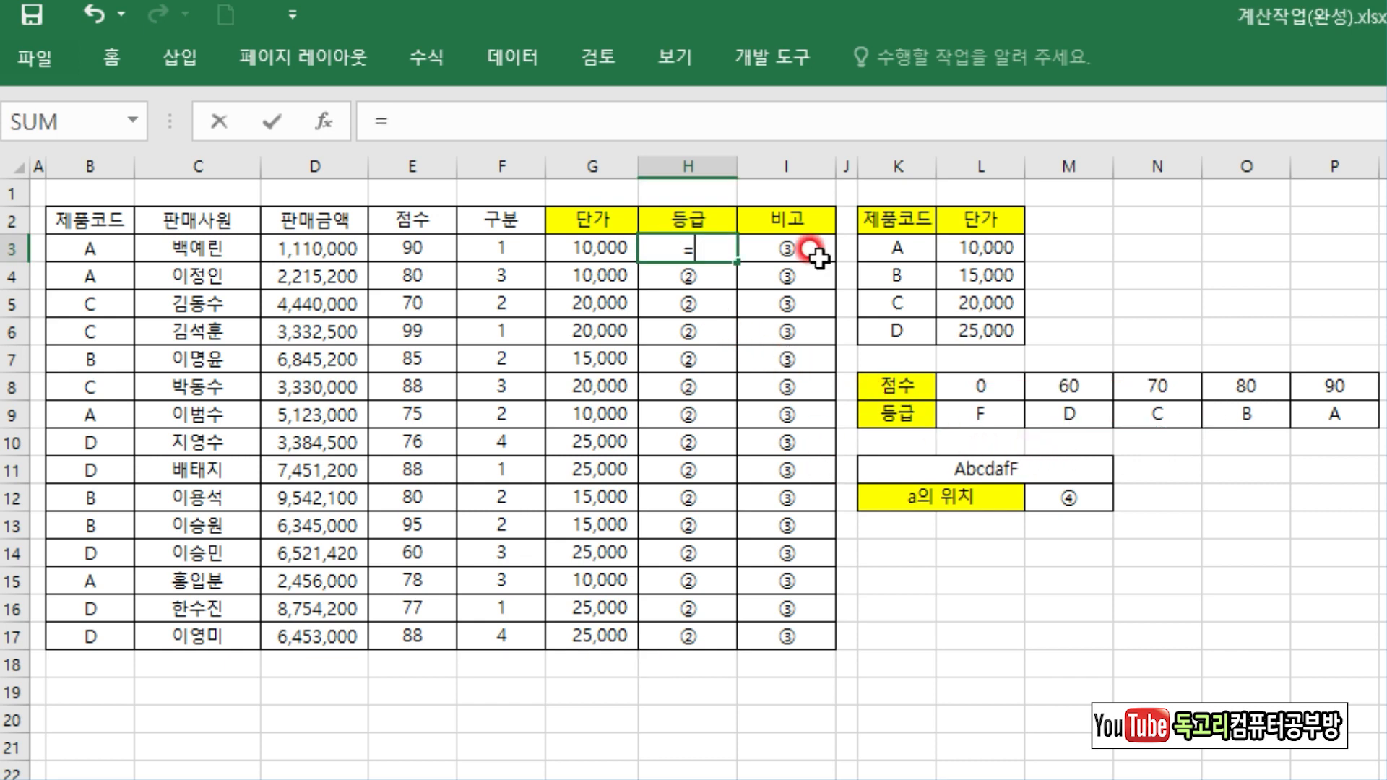
{"action": "type", "text": "HL"}
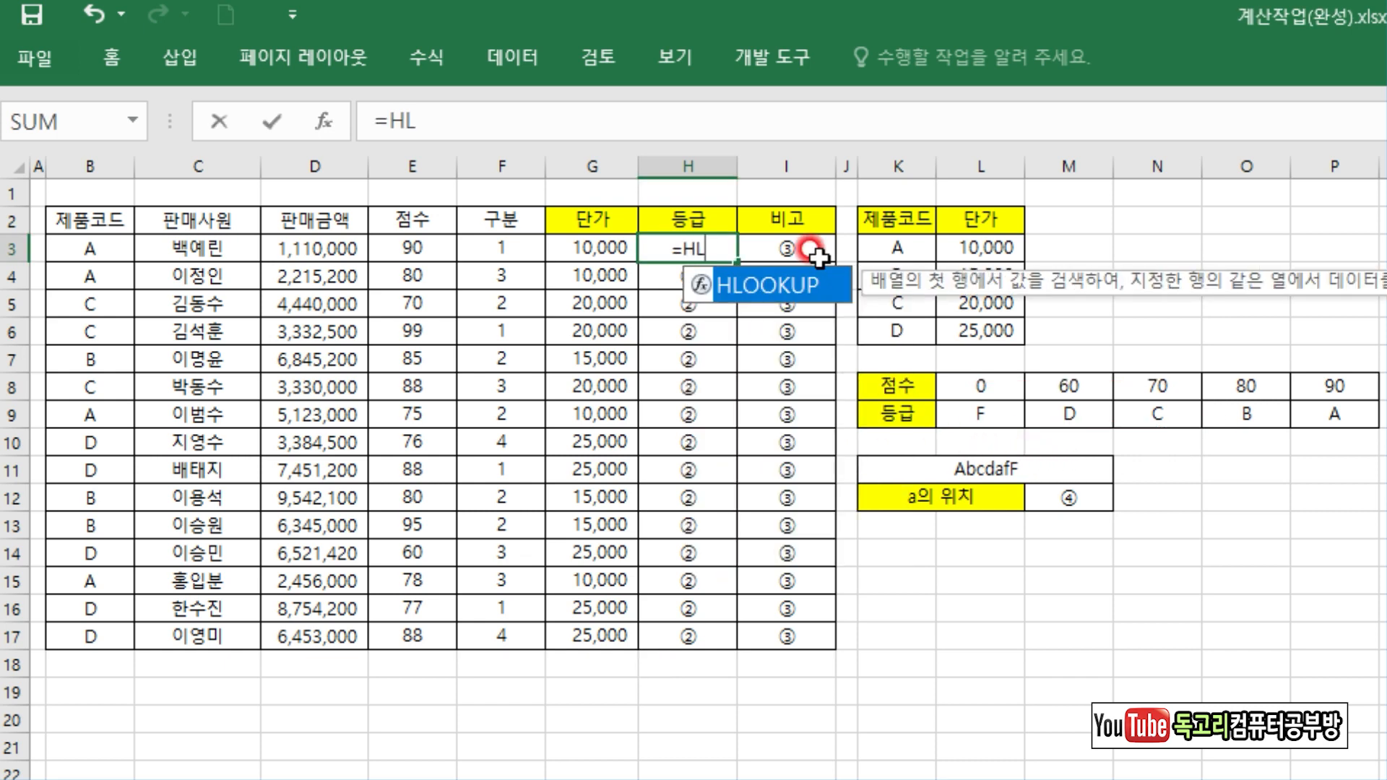
{"action": "key", "text": "Tab"}
{"action": "left_click", "coordinate": [320, 129]}
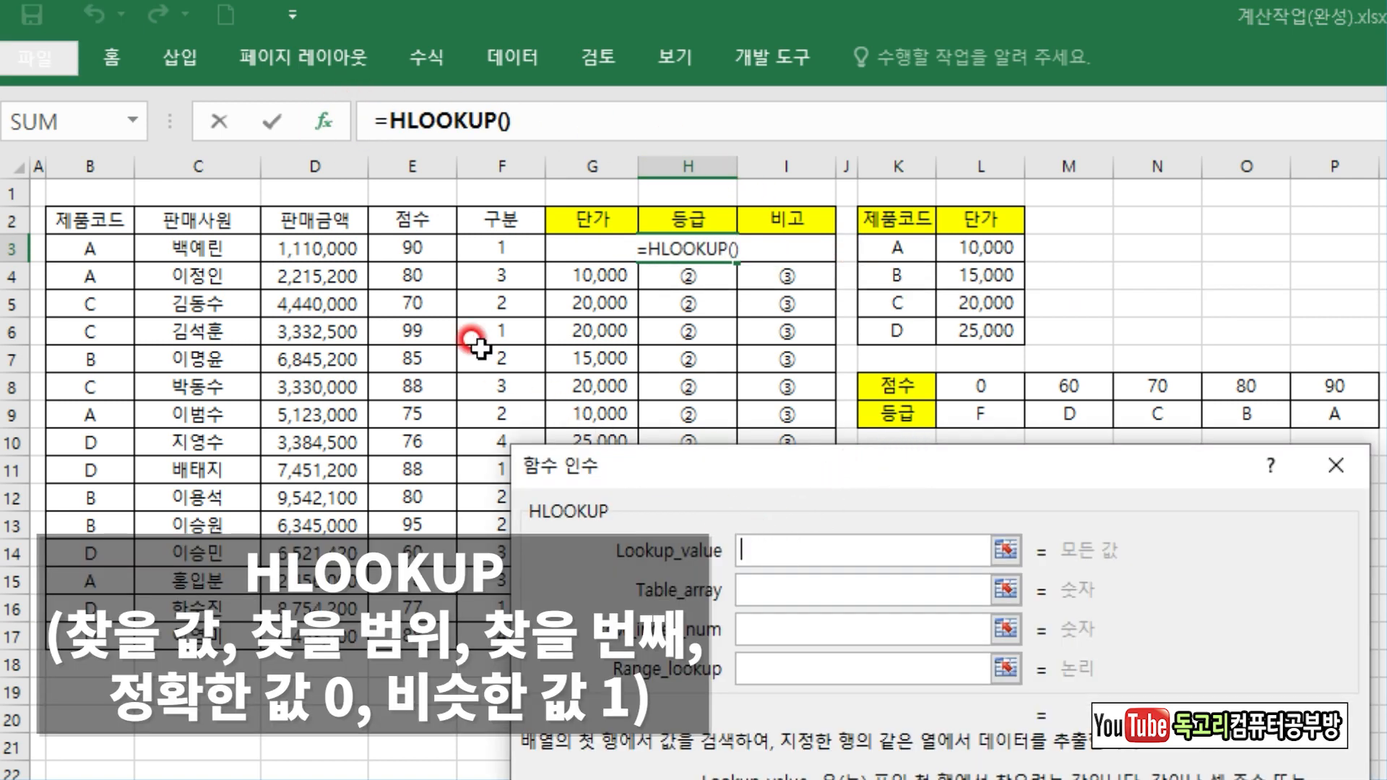
{"action": "left_click", "coordinate": [409, 246]}
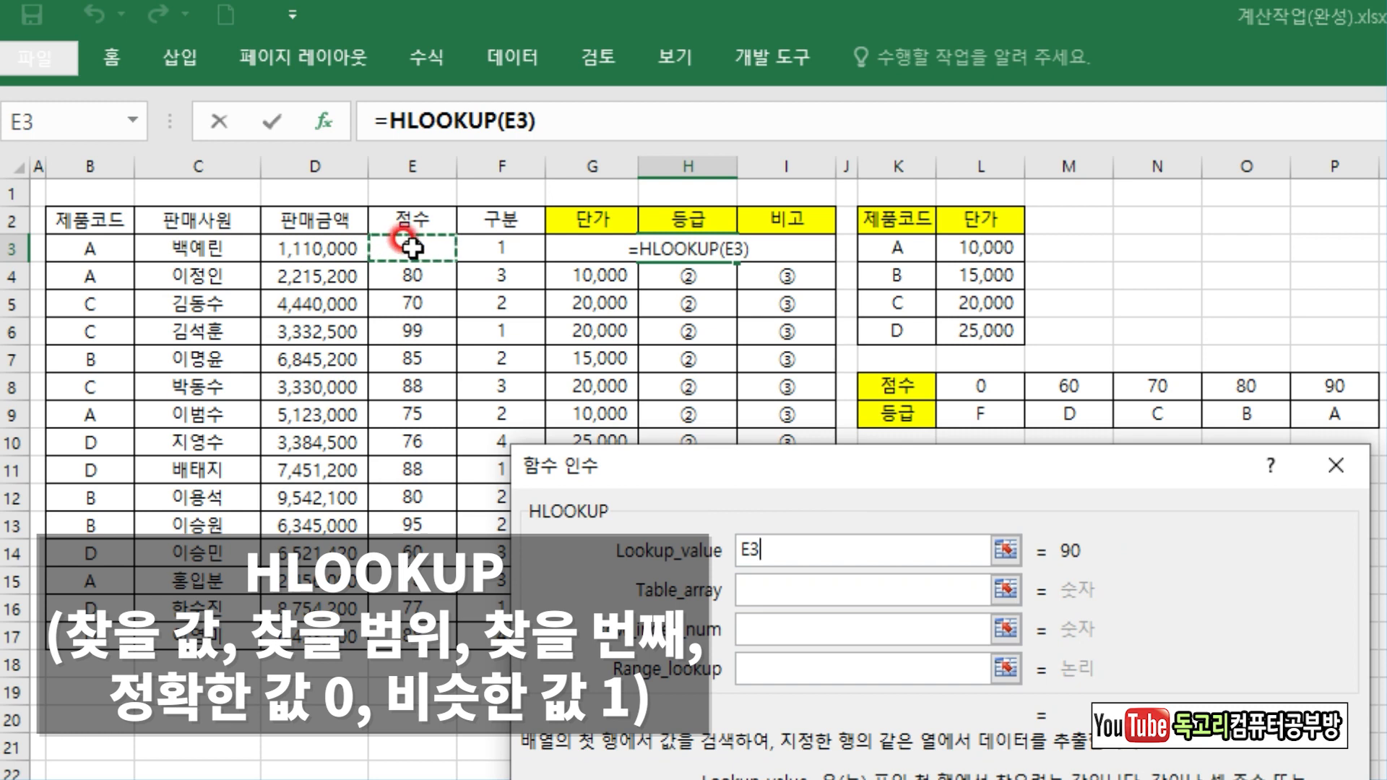
Step: Set the HLOOKUP table array to the absolute range $L$8:$P$9
{"action": "left_click", "coordinate": [770, 573]}
{"action": "left_click", "coordinate": [931, 579]}
{"action": "left_click", "coordinate": [1005, 605]}
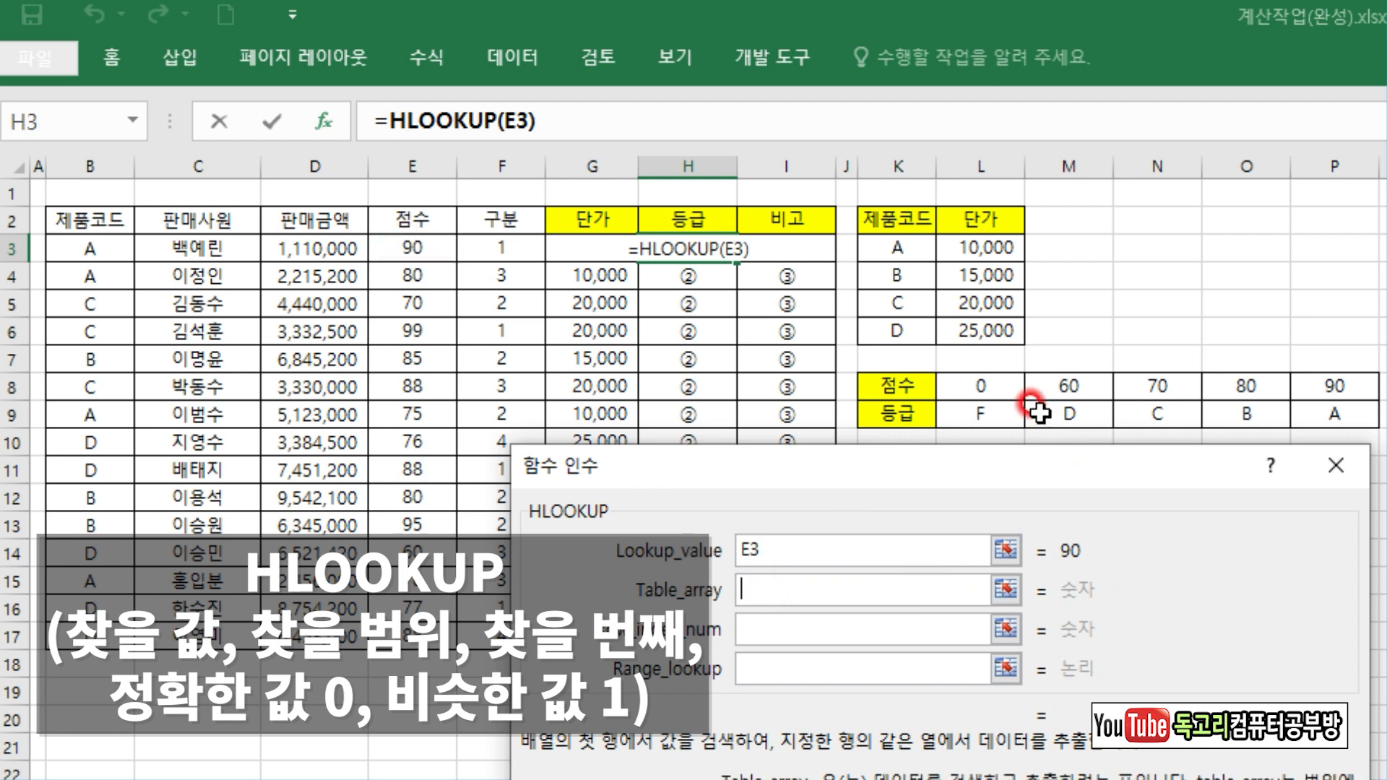
{"action": "left_click_drag", "start_coordinate": [1002, 374], "coordinate": [1293, 422]}
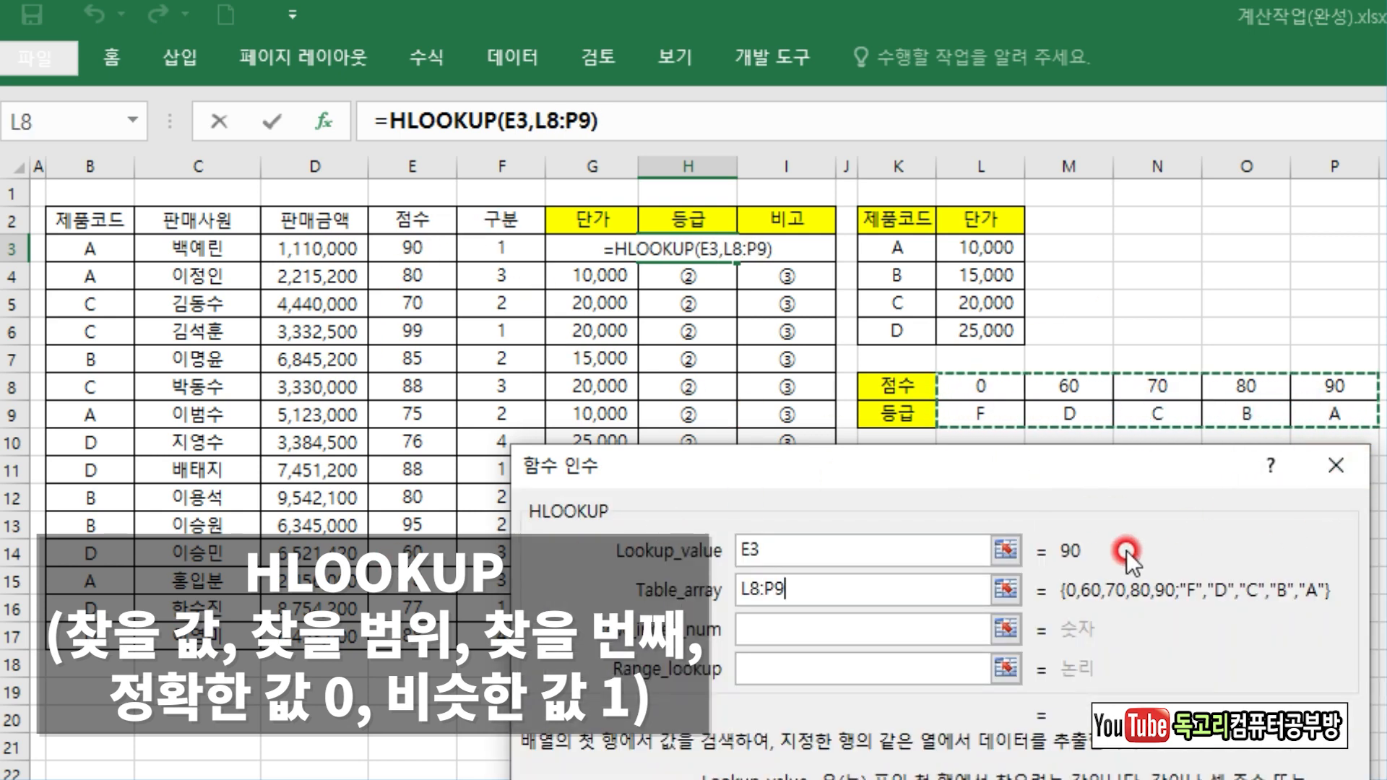
{"action": "key", "text": "F4"}
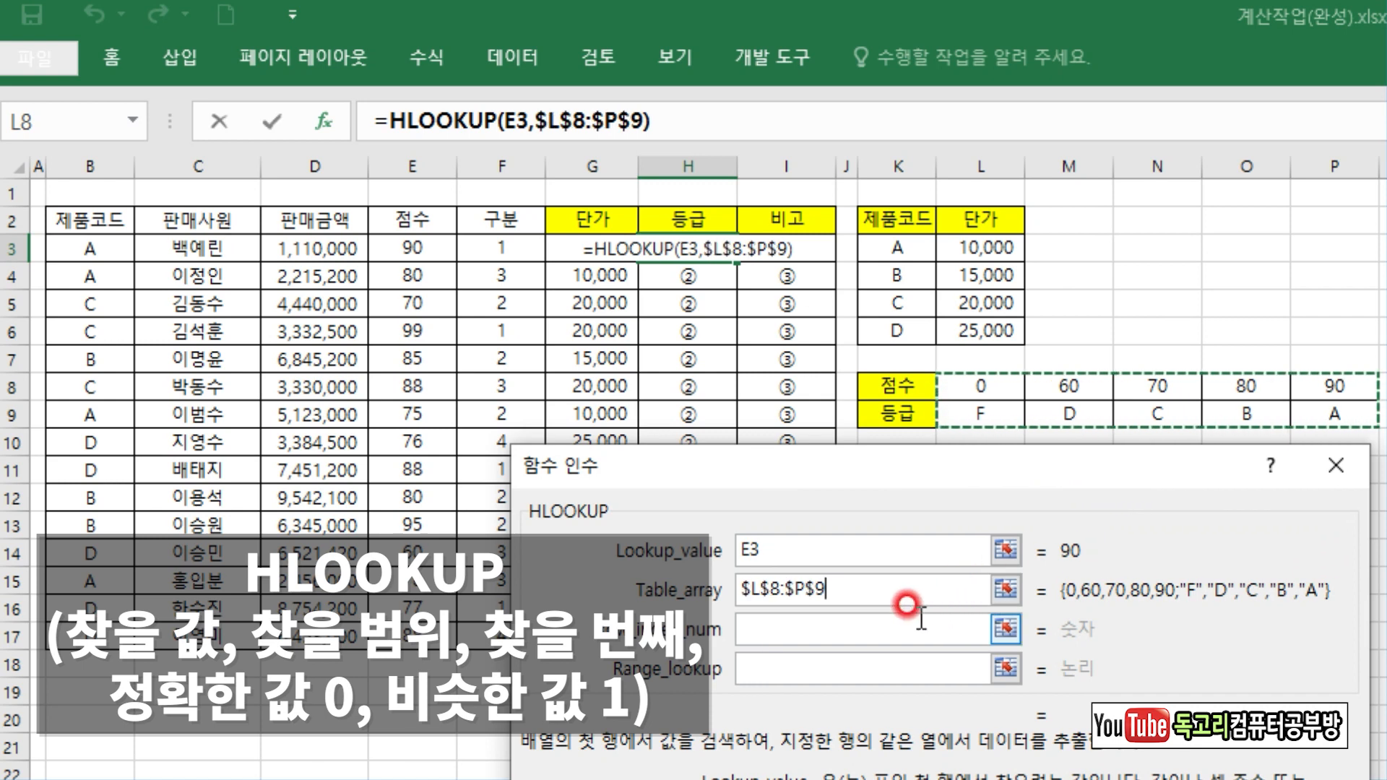
Step: Mark the 등급 heading and the grade table's two rows, and set the HLOOKUP row index to 2
{"action": "left_click", "coordinate": [887, 632]}
{"action": "key", "text": "ctrl+2"}
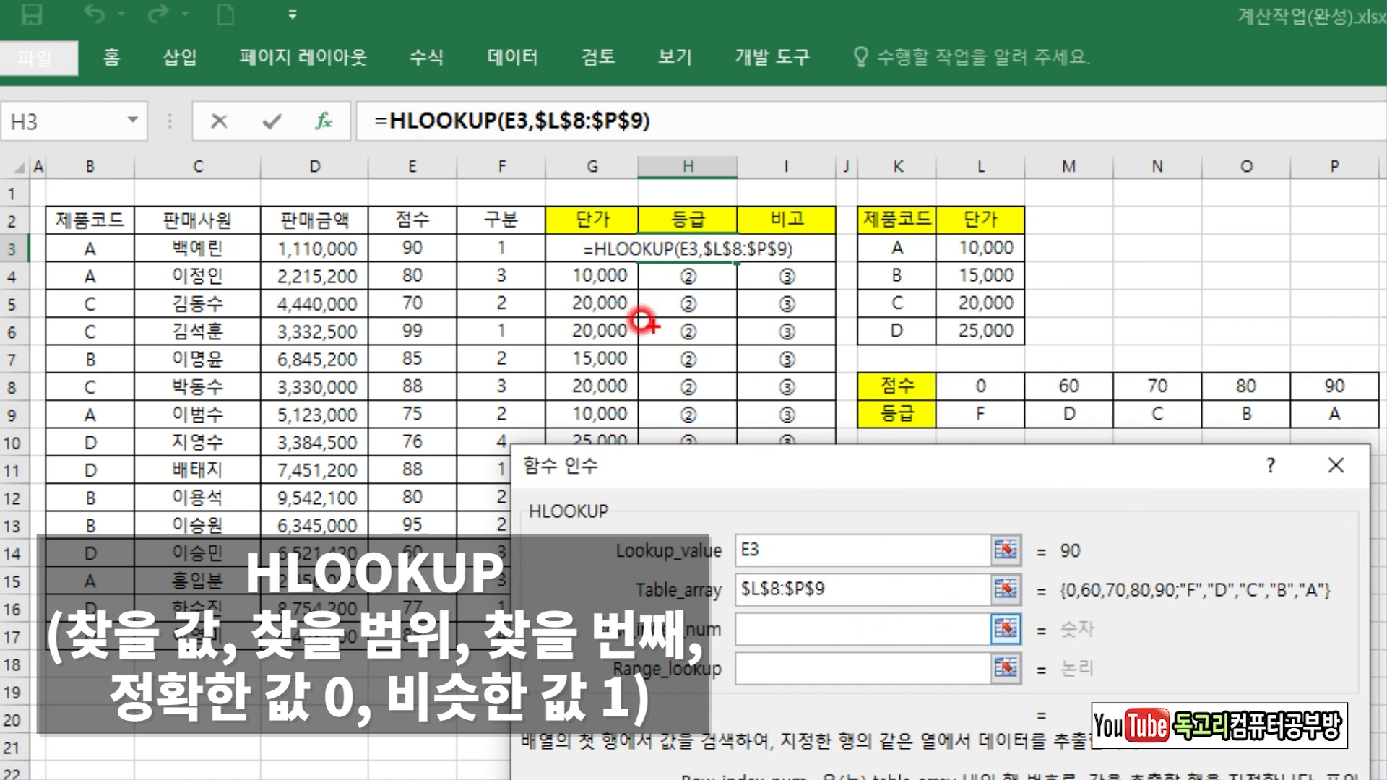
{"action": "mouse_move", "coordinate": [697, 226]}
{"action": "left_mouse_down"}
{"action": "mouse_move", "coordinate": [720, 222]}
{"action": "mouse_move", "coordinate": [708, 237]}
{"action": "left_mouse_up"}
{"action": "left_click_drag", "start_coordinate": [899, 382], "coordinate": [1040, 397]}
{"action": "left_click_drag", "start_coordinate": [938, 415], "coordinate": [1040, 422]}
{"action": "key", "text": "Escape"}
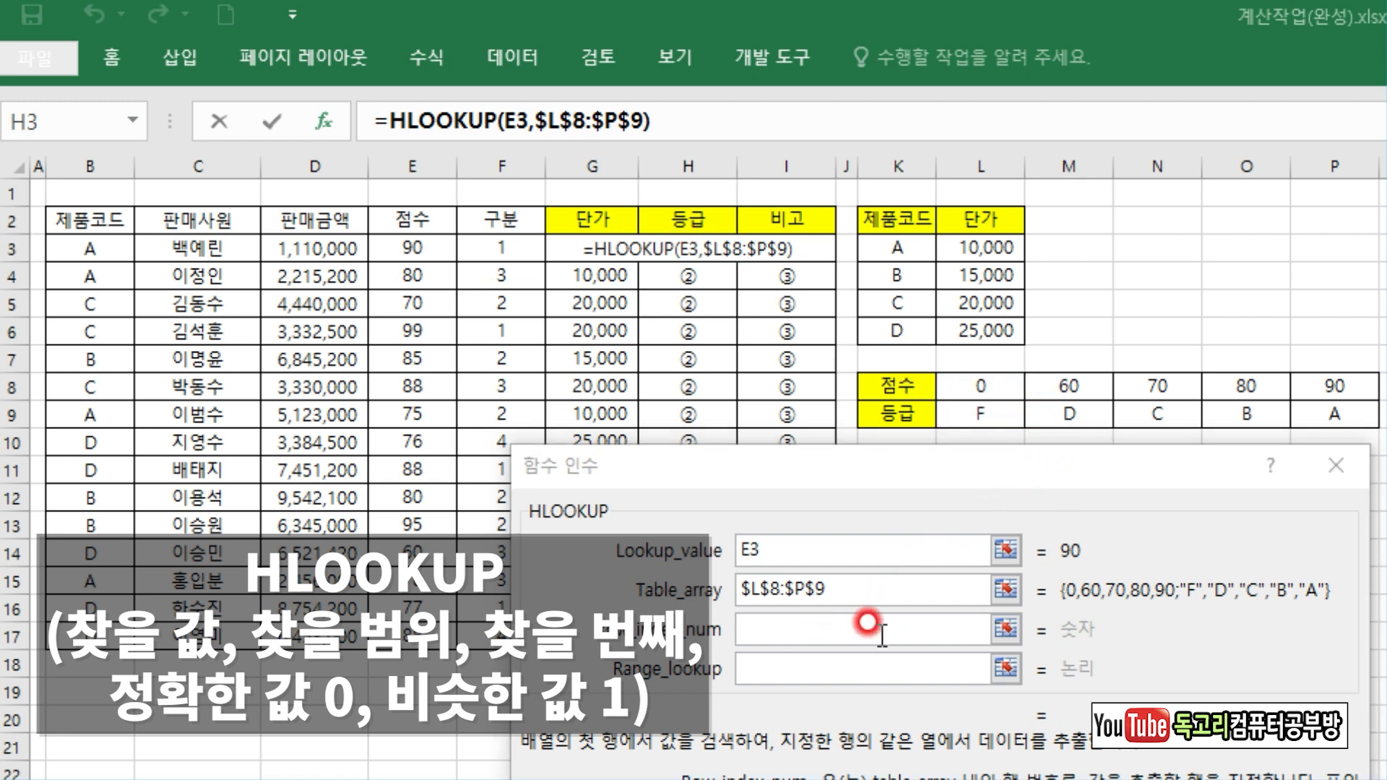
{"action": "type", "text": "2"}
Step: Mark the lookup value, the 점수 entries and the grade table's score row, and set the HLOOKUP range lookup to 1
{"action": "left_click", "coordinate": [866, 672]}
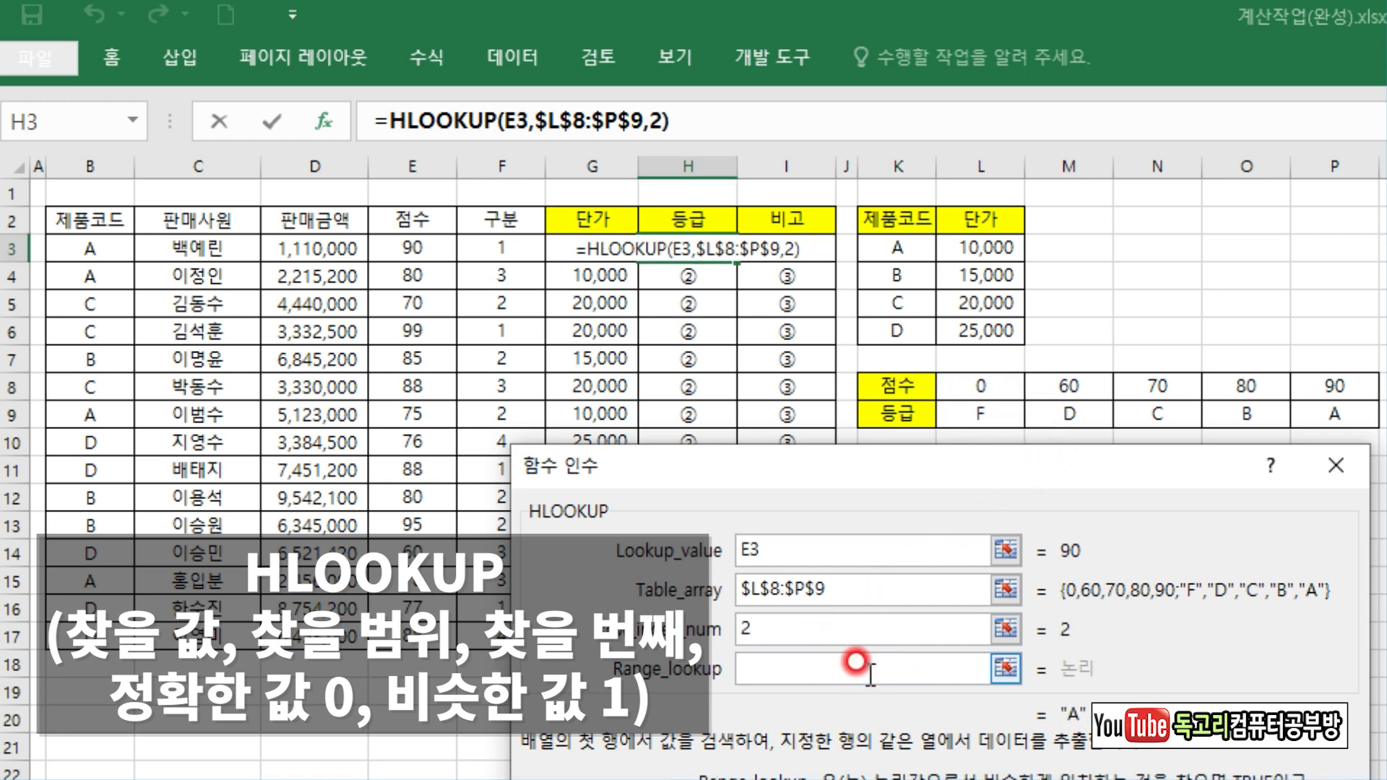
{"action": "mouse_move", "coordinate": [1096, 574]}
{"action": "left_mouse_down"}
{"action": "mouse_move", "coordinate": [1092, 517]}
{"action": "mouse_move", "coordinate": [1096, 581]}
{"action": "left_mouse_up"}
{"action": "mouse_move", "coordinate": [1293, 411]}
{"action": "left_mouse_down"}
{"action": "mouse_move", "coordinate": [1322, 357]}
{"action": "mouse_move", "coordinate": [1342, 415]}
{"action": "left_mouse_up"}
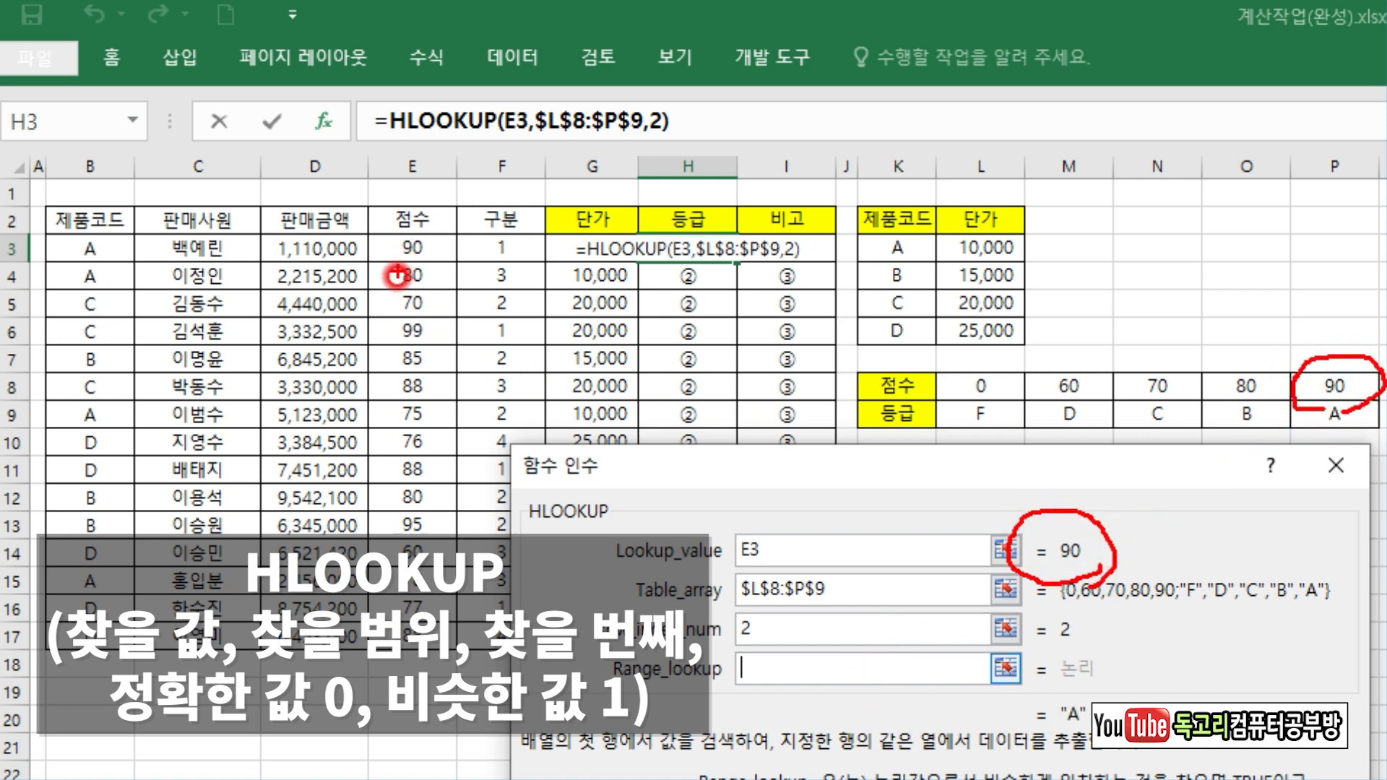
{"action": "mouse_move", "coordinate": [381, 365]}
{"action": "left_mouse_down"}
{"action": "mouse_move", "coordinate": [437, 372]}
{"action": "mouse_move", "coordinate": [446, 341]}
{"action": "left_mouse_up"}
{"action": "left_click_drag", "start_coordinate": [396, 396], "coordinate": [468, 413]}
{"action": "left_click_drag", "start_coordinate": [452, 316], "coordinate": [437, 419]}
{"action": "left_click_drag", "start_coordinate": [992, 394], "coordinate": [1292, 398]}
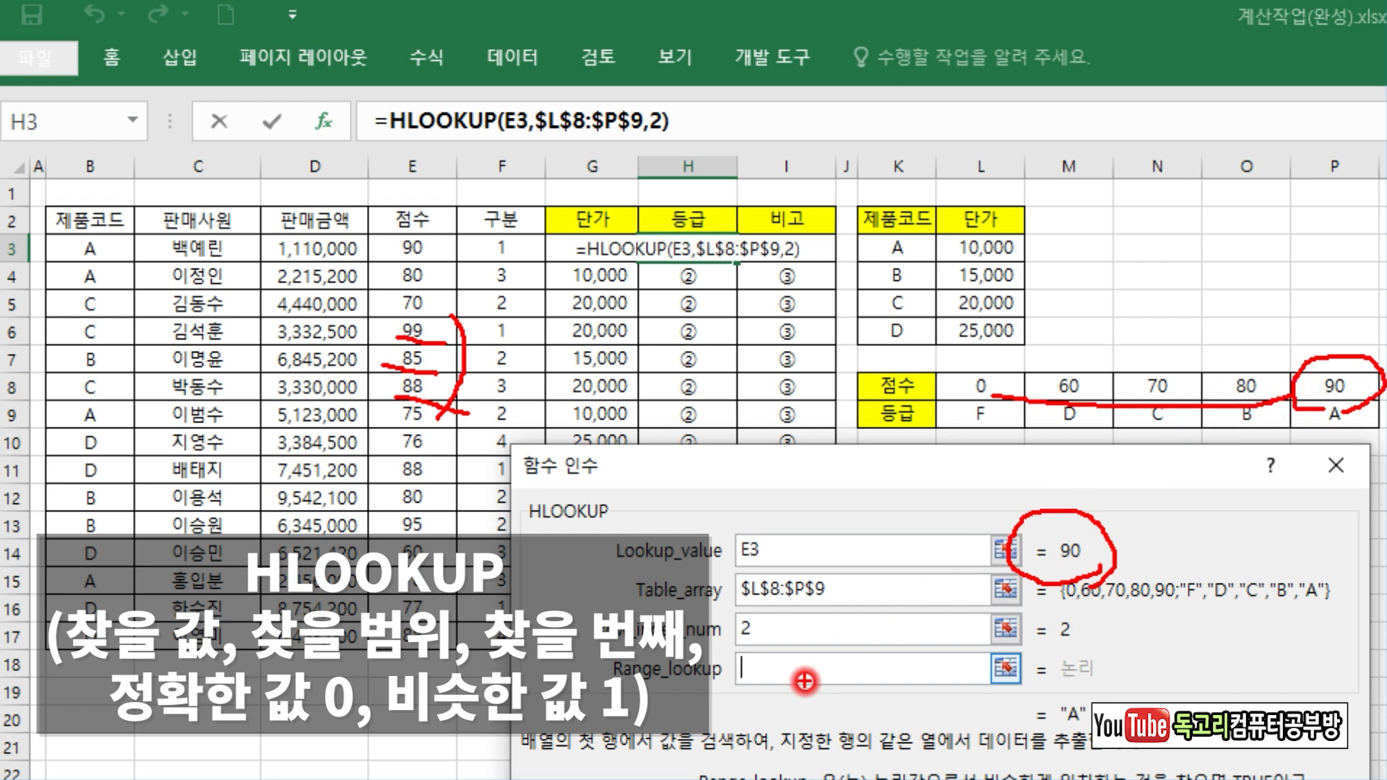
{"action": "key", "text": "Escape"}
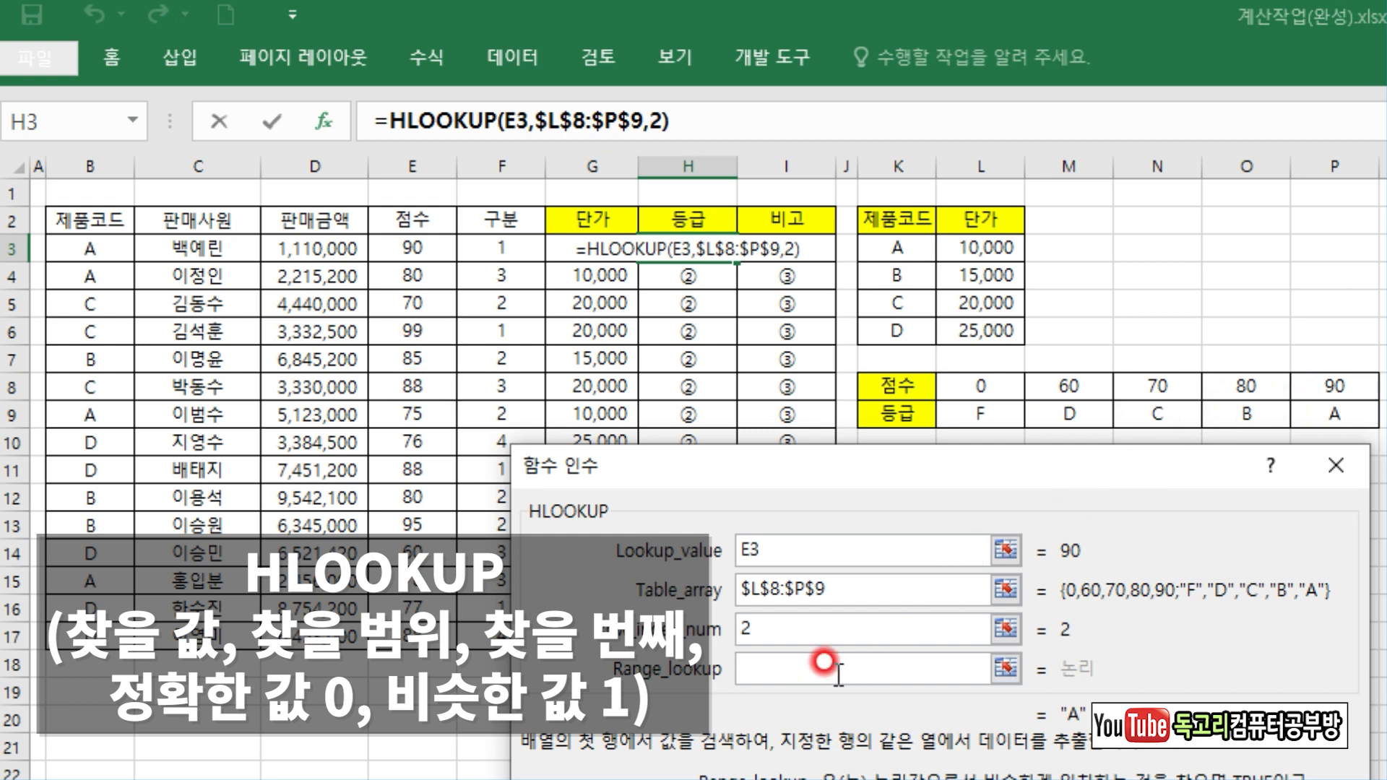
{"action": "type", "text": "1"}
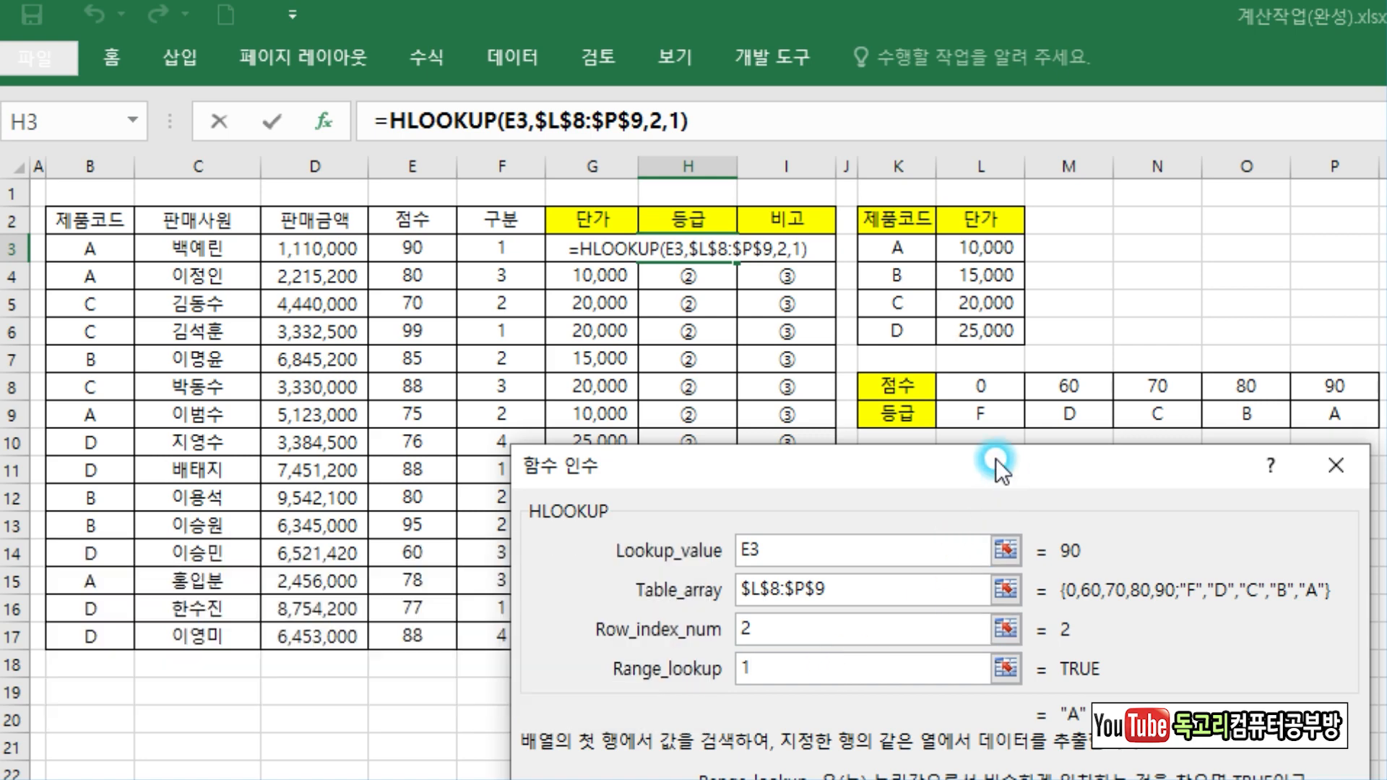
Step: Mark the four HLOOKUP arguments, confirm the formula in H3, and fill it down to H17
{"action": "left_click_drag", "start_coordinate": [996, 457], "coordinate": [959, 192]}
{"action": "left_click_drag", "start_coordinate": [758, 283], "coordinate": [820, 248]}
{"action": "left_click_drag", "start_coordinate": [816, 325], "coordinate": [873, 321]}
{"action": "left_click_drag", "start_coordinate": [743, 374], "coordinate": [792, 371]}
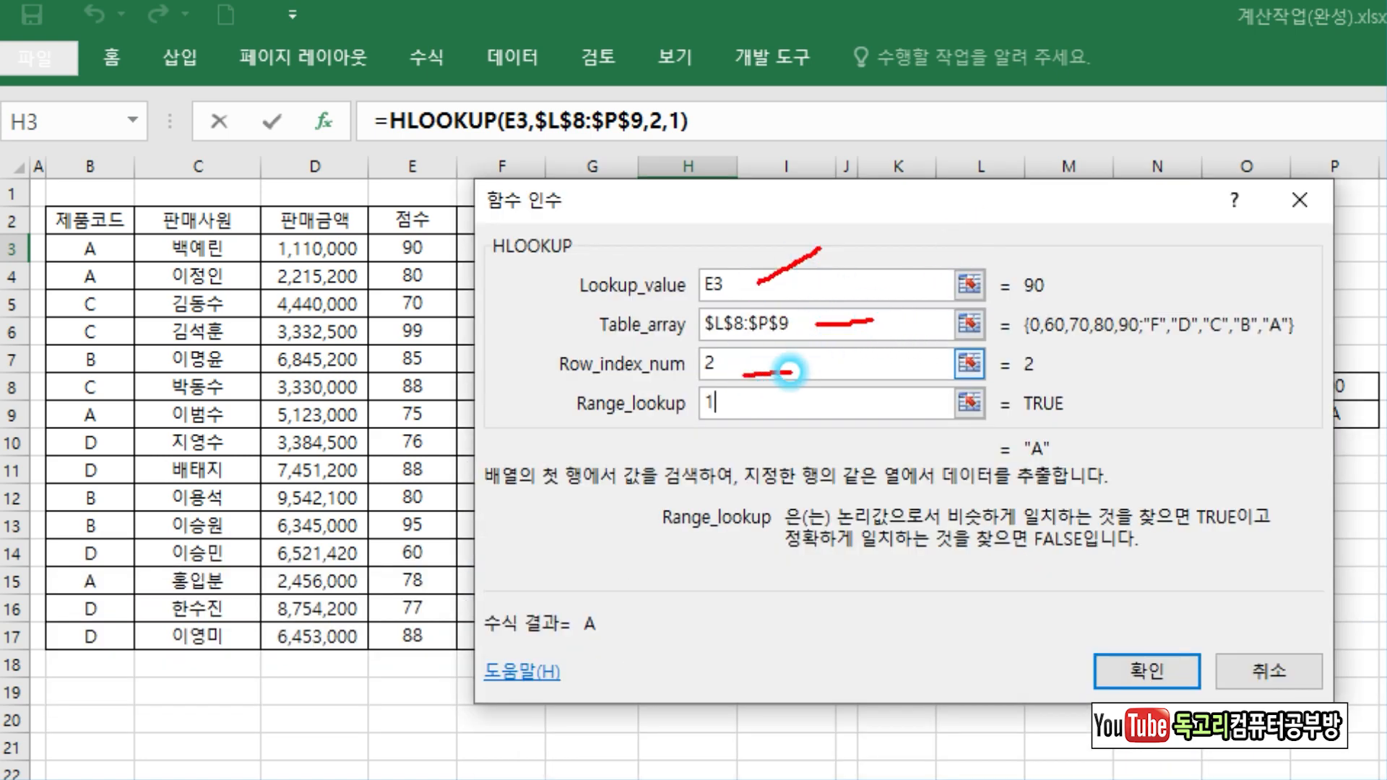
{"action": "left_click_drag", "start_coordinate": [745, 412], "coordinate": [799, 447]}
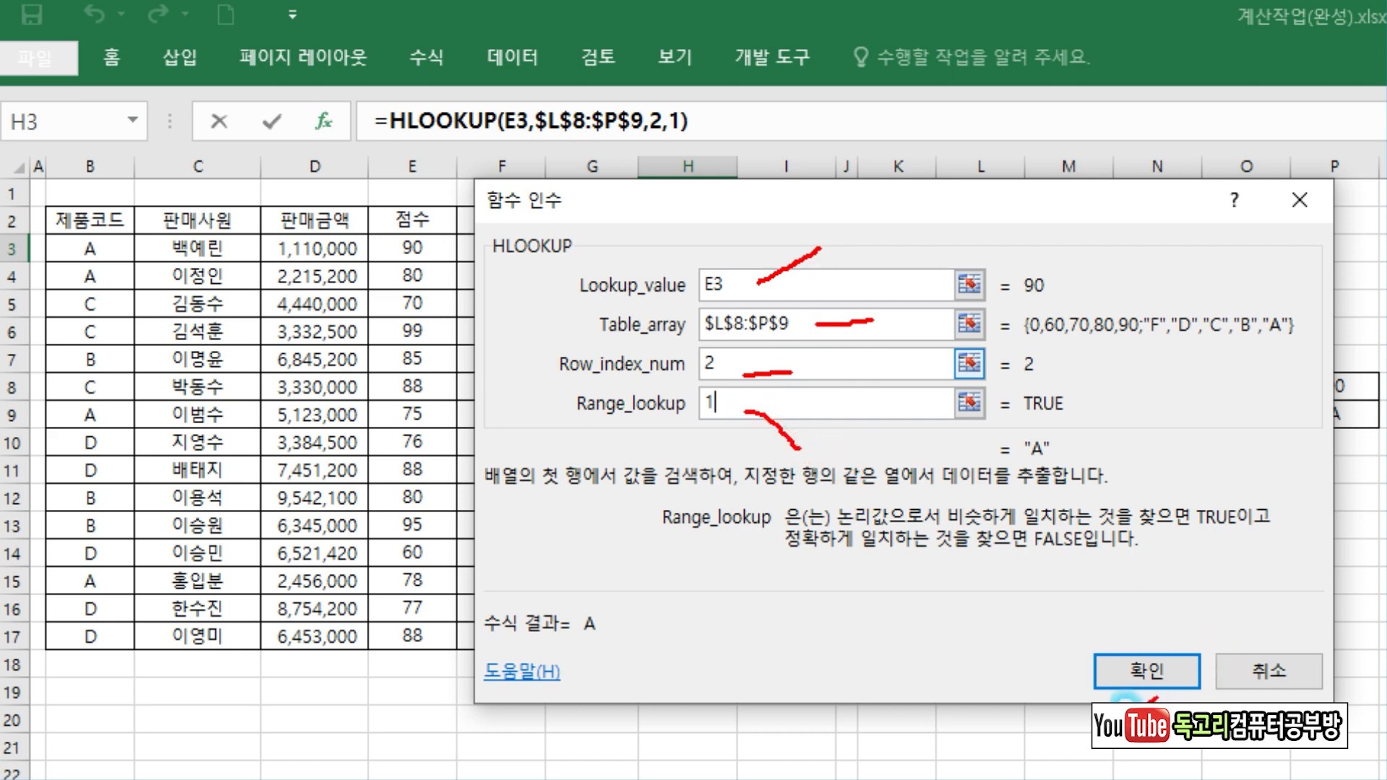
{"action": "left_click_drag", "start_coordinate": [1148, 699], "coordinate": [1098, 716]}
{"action": "left_click", "coordinate": [1147, 670]}
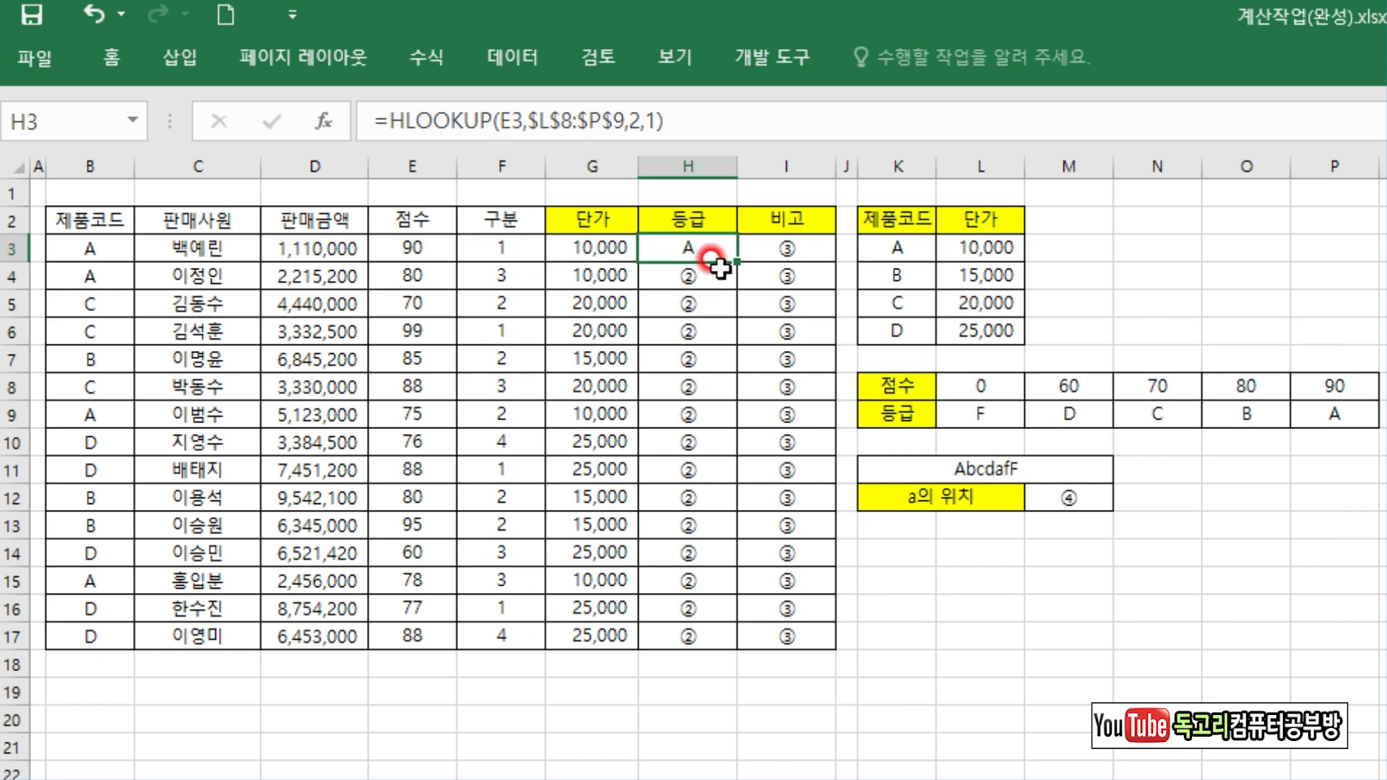
{"action": "left_click_drag", "start_coordinate": [736, 261], "coordinate": [725, 661]}
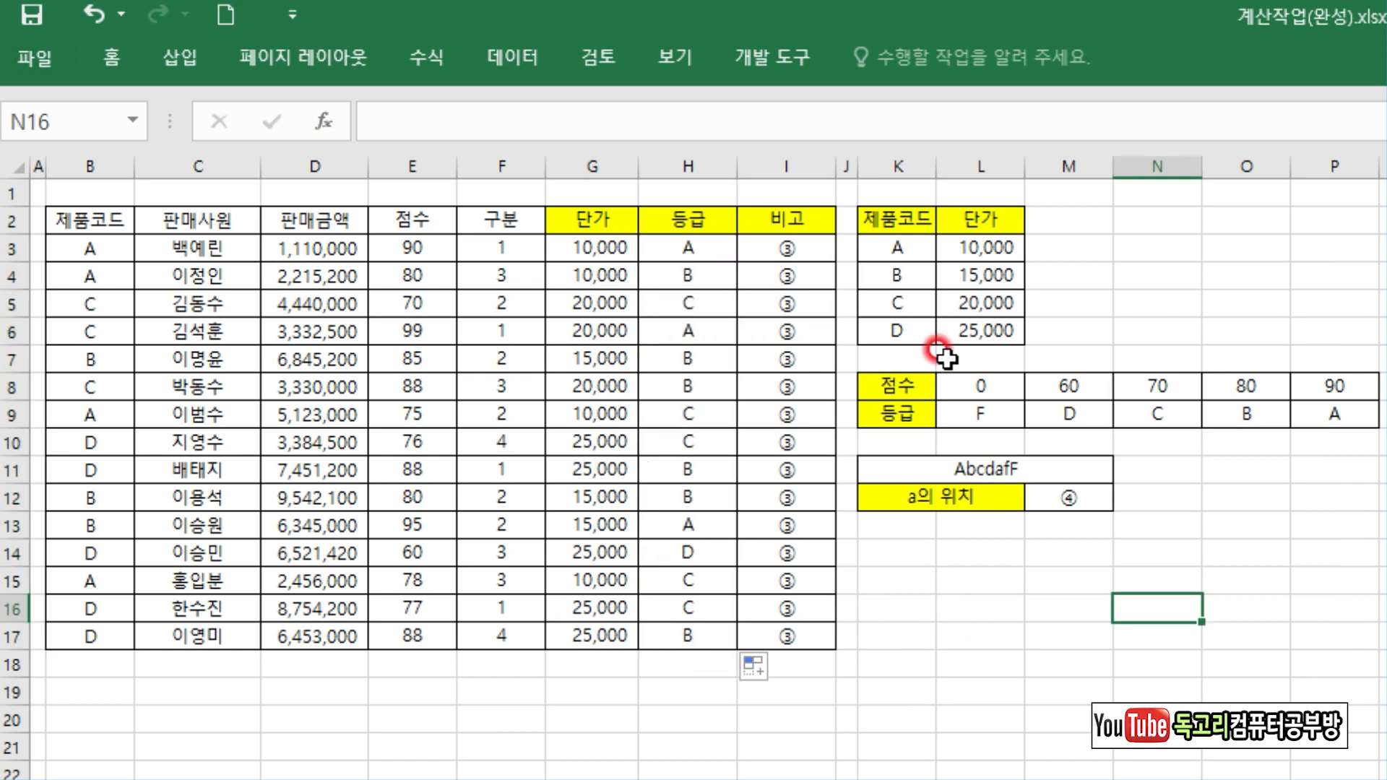
Step: Start a CHOOSE formula in I3 with F3 as its index number
{"action": "left_click", "coordinate": [794, 248]}
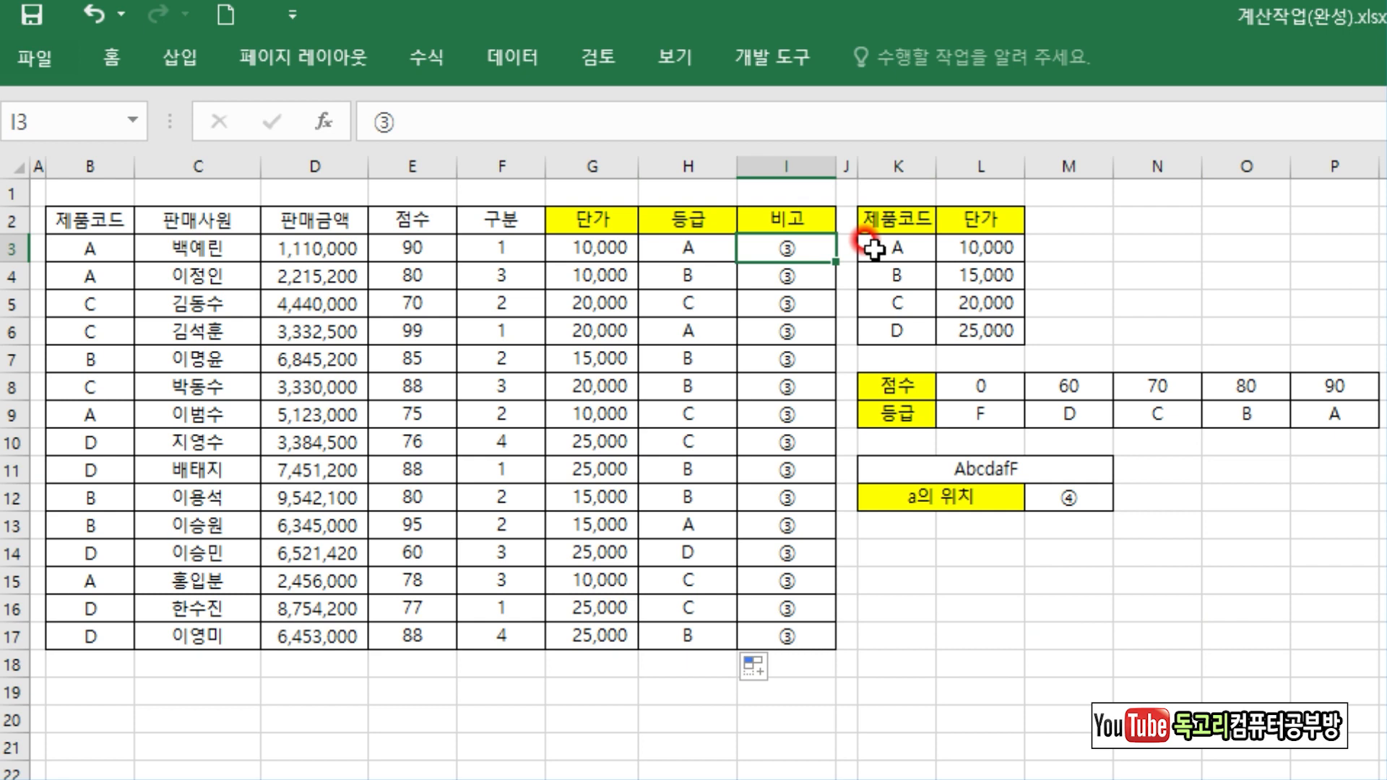
{"action": "type", "text": "=CH"}
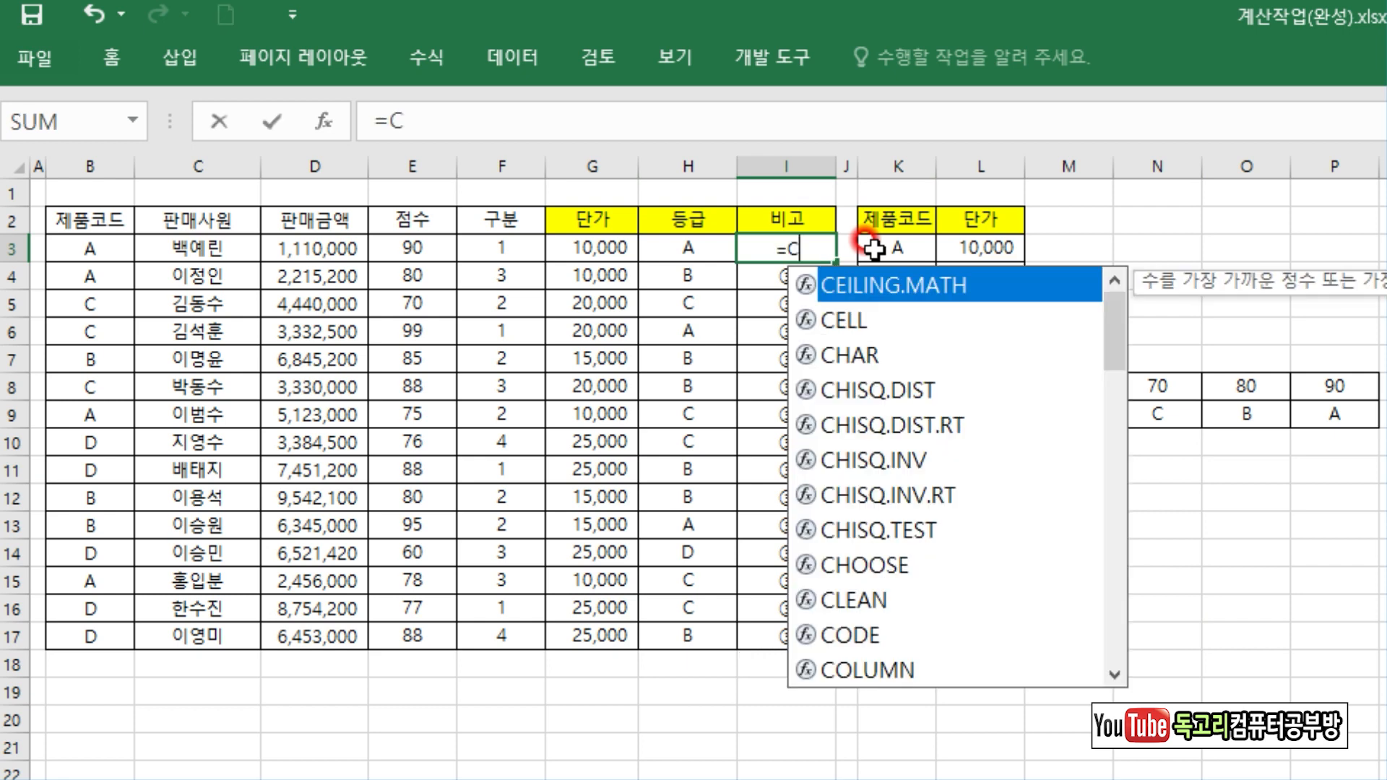
{"action": "key", "text": "Down"}
{"action": "key", "text": "Down"}
{"action": "key", "text": "Down"}
{"action": "key", "text": "Down"}
{"action": "key", "text": "Down"}
{"action": "key", "text": "Down"}
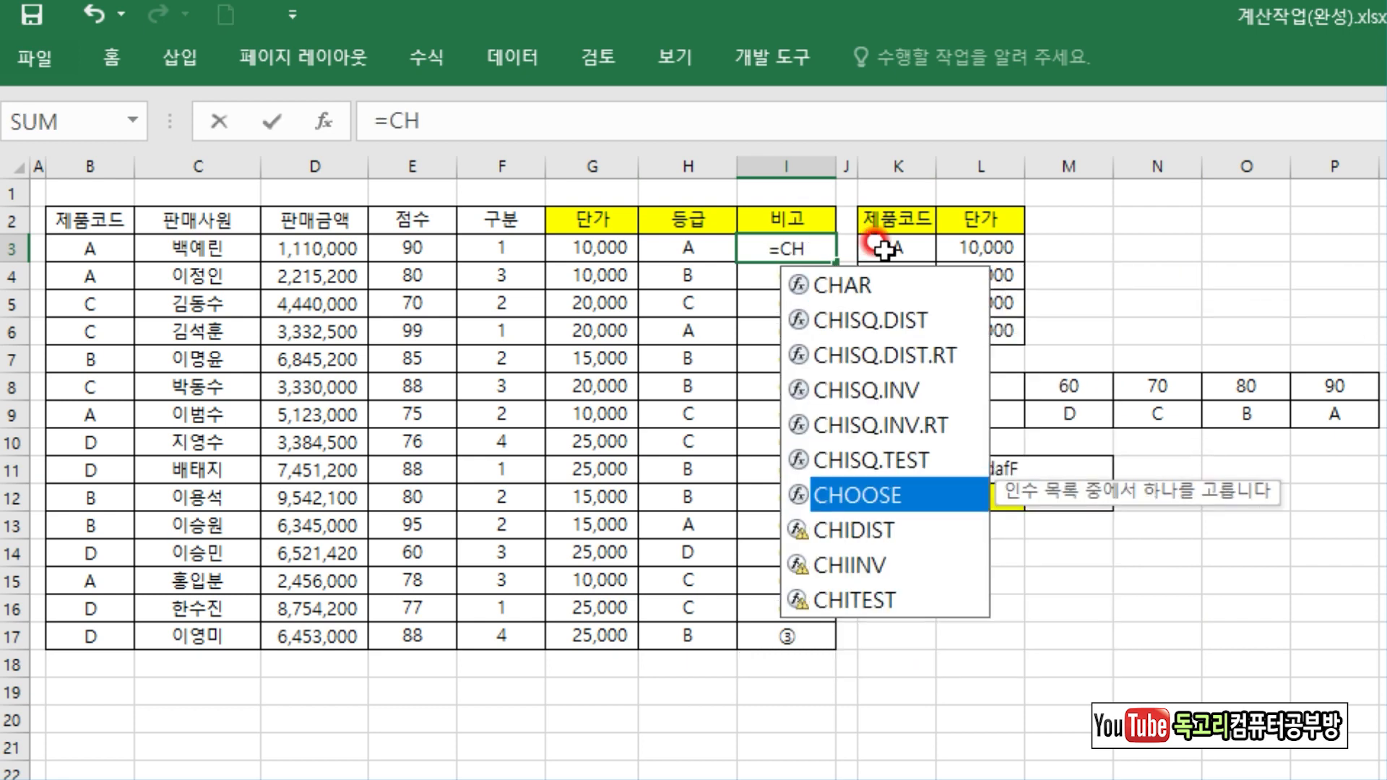
{"action": "key", "text": "Tab"}
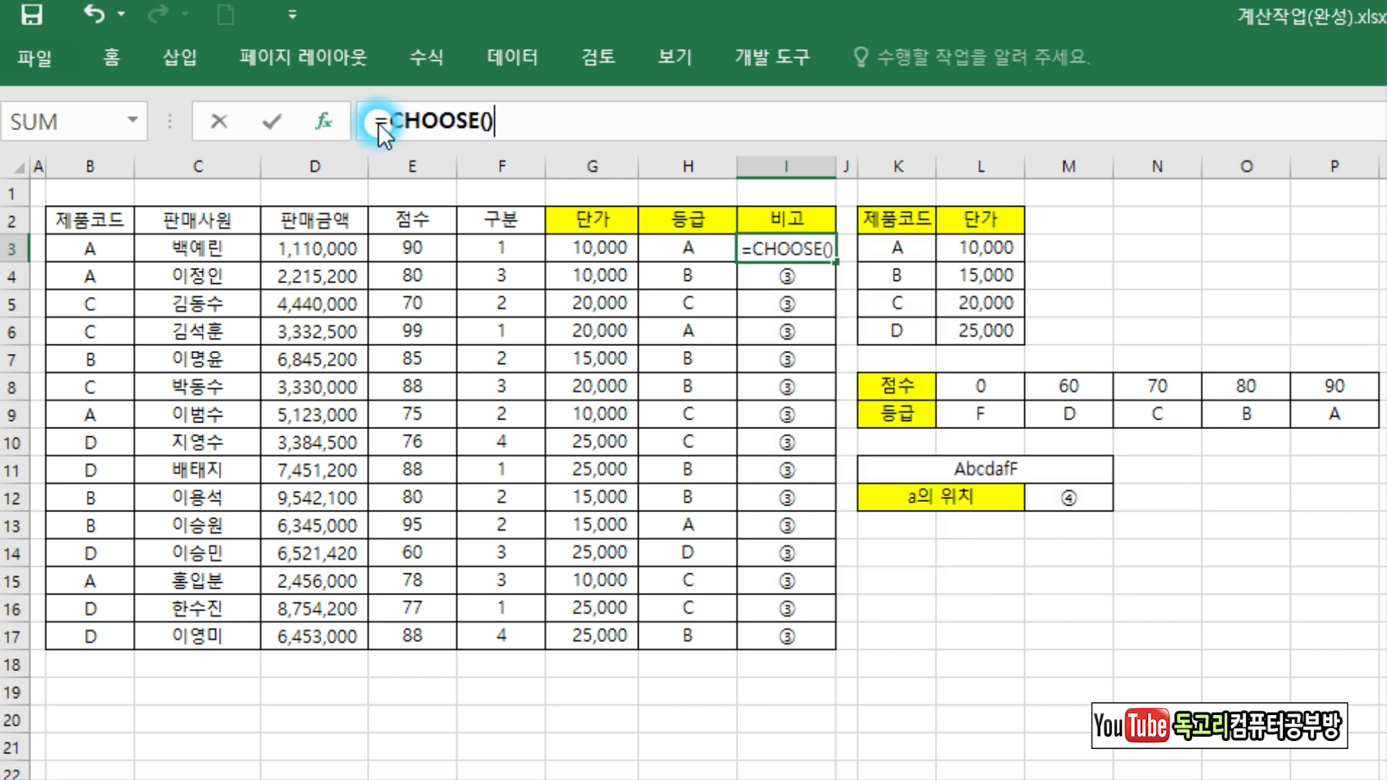
{"action": "left_click", "coordinate": [337, 120]}
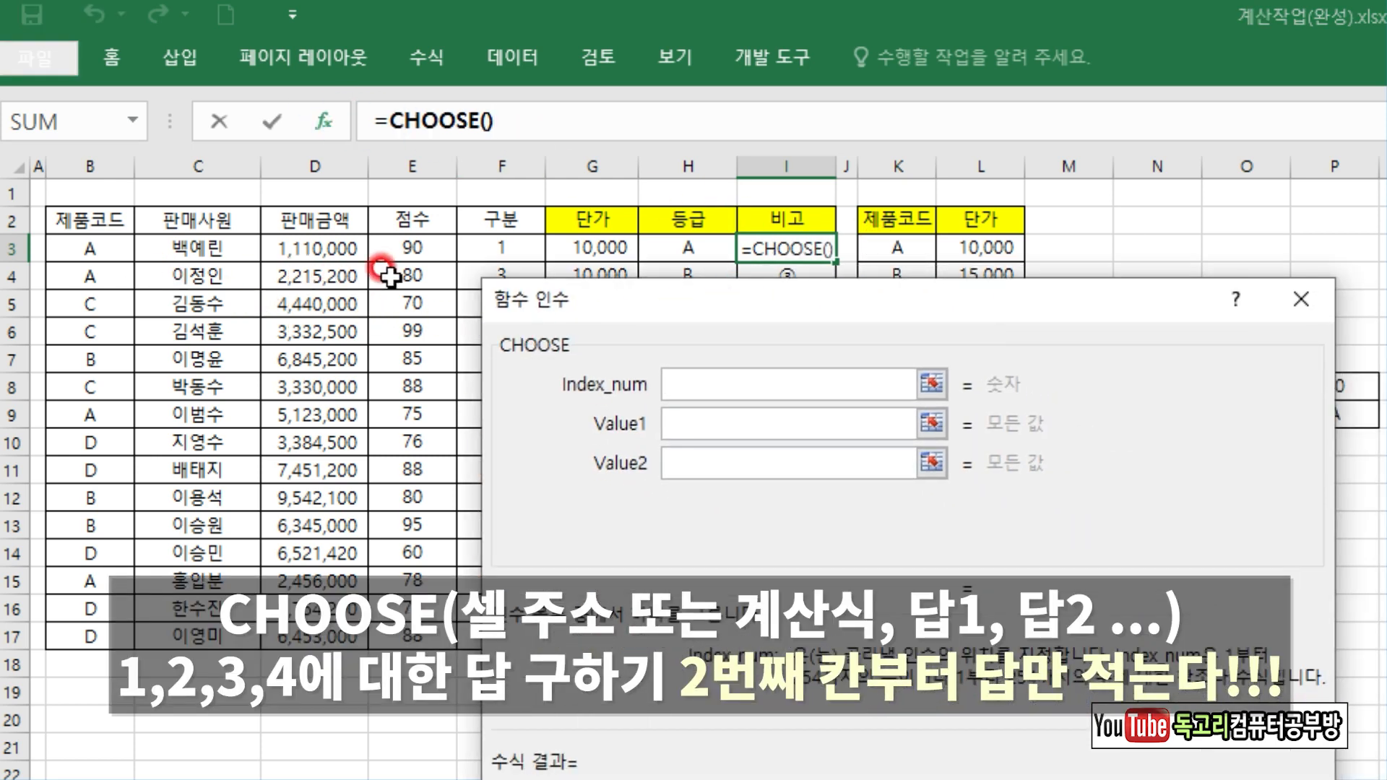
{"action": "left_click", "coordinate": [515, 247]}
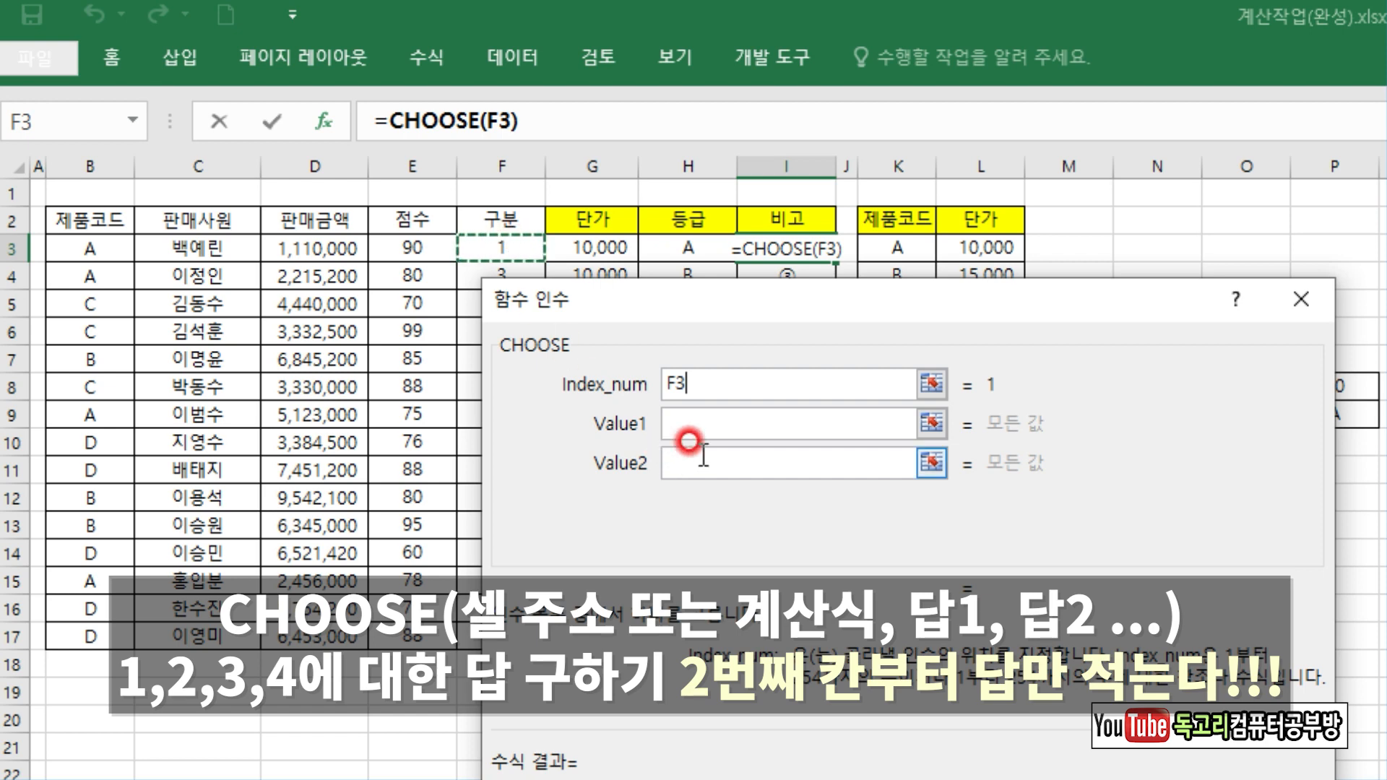
Step: Set the four CHOOSE values in order to 슈퍼, 골드, 실버 and 브론즈
{"action": "left_click", "coordinate": [715, 422]}
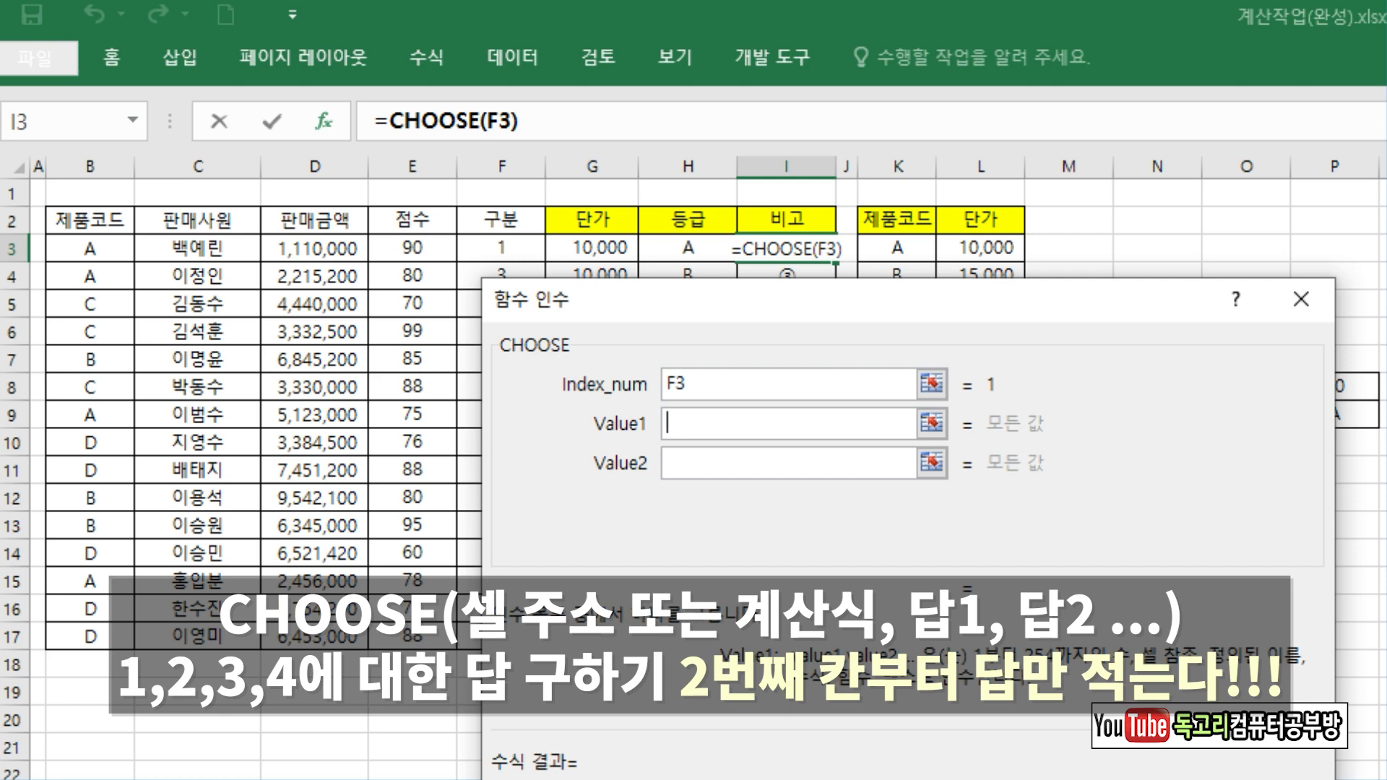
{"action": "type", "text": "슈퍼"}
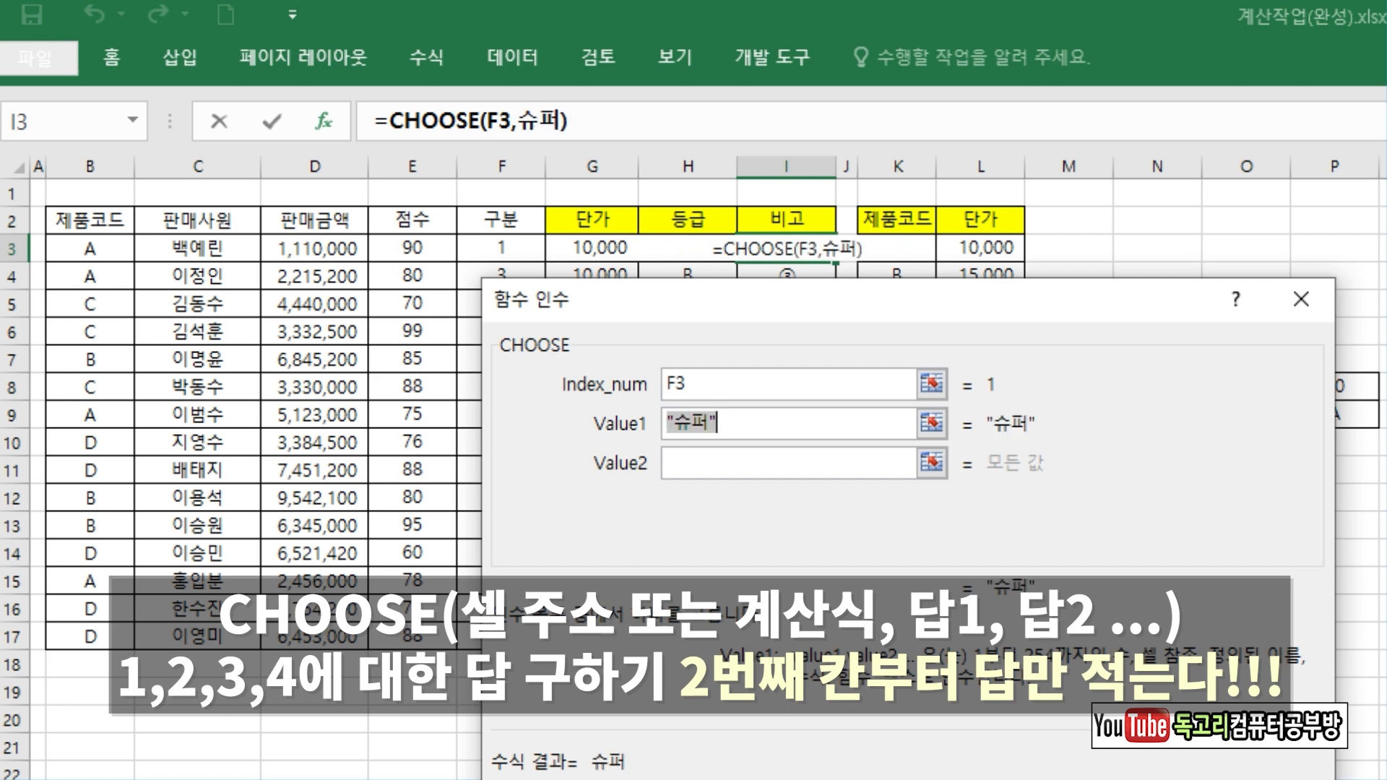
{"action": "key", "text": "Tab"}
{"action": "type", "text": "ㄱㅗㄹㄷㅡ"}
{"action": "key", "text": "Tab"}
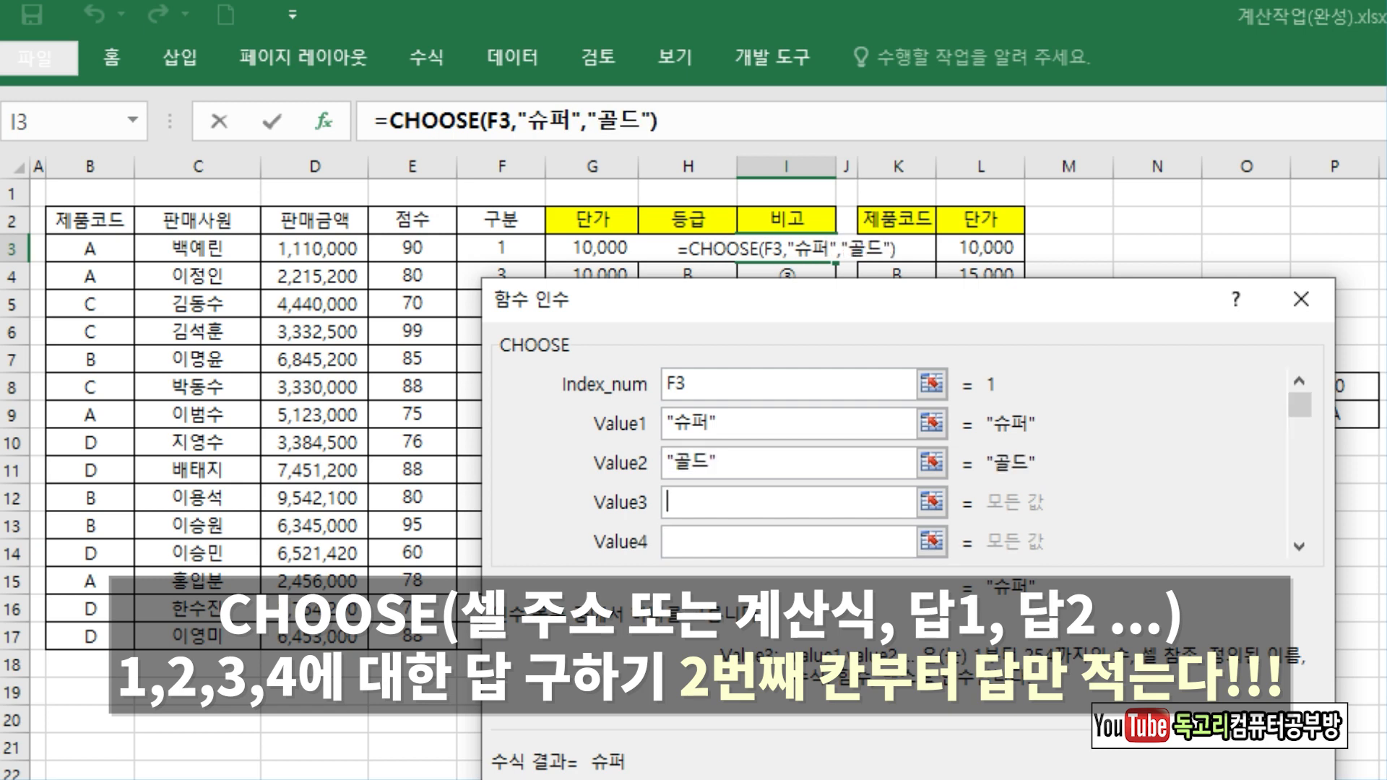
{"action": "type", "text": "실버"}
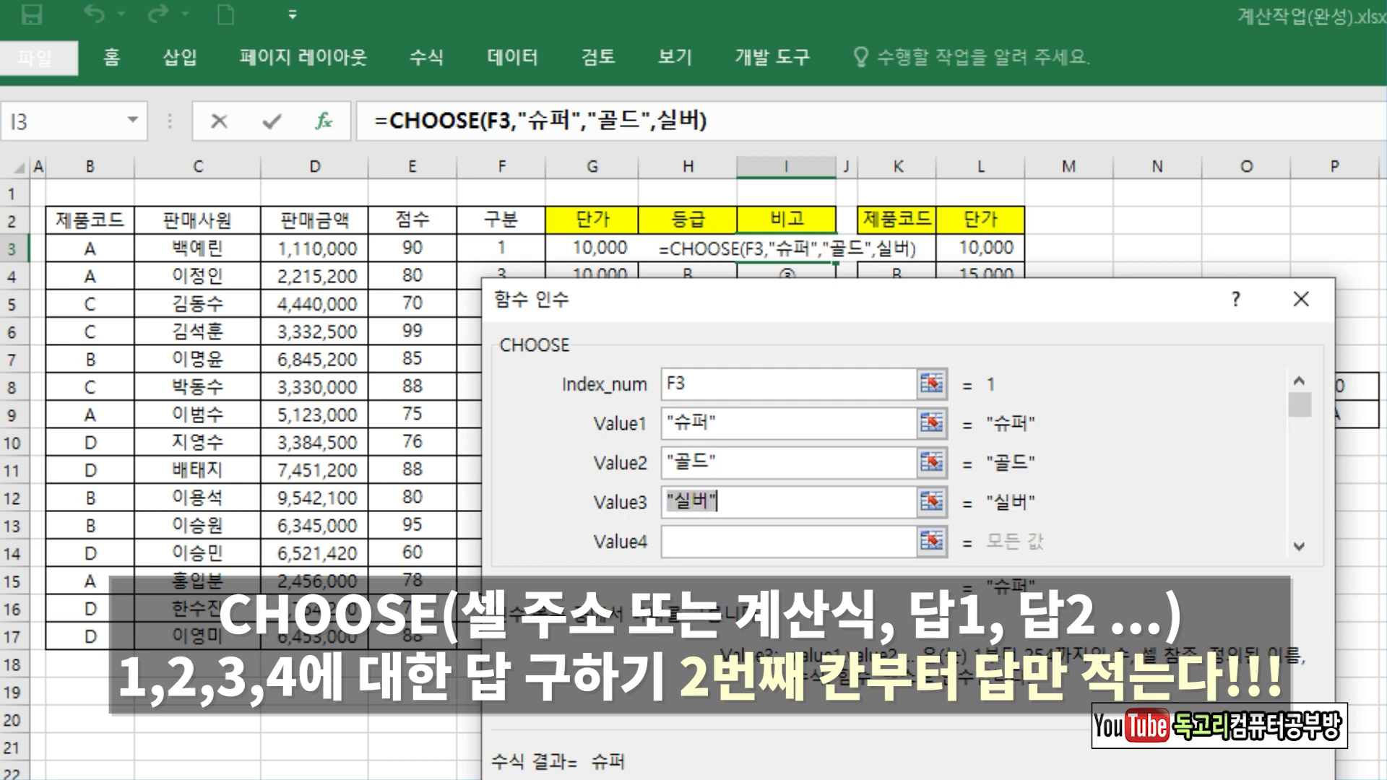
{"action": "key", "text": "Tab"}
{"action": "type", "text": "브론즈"}
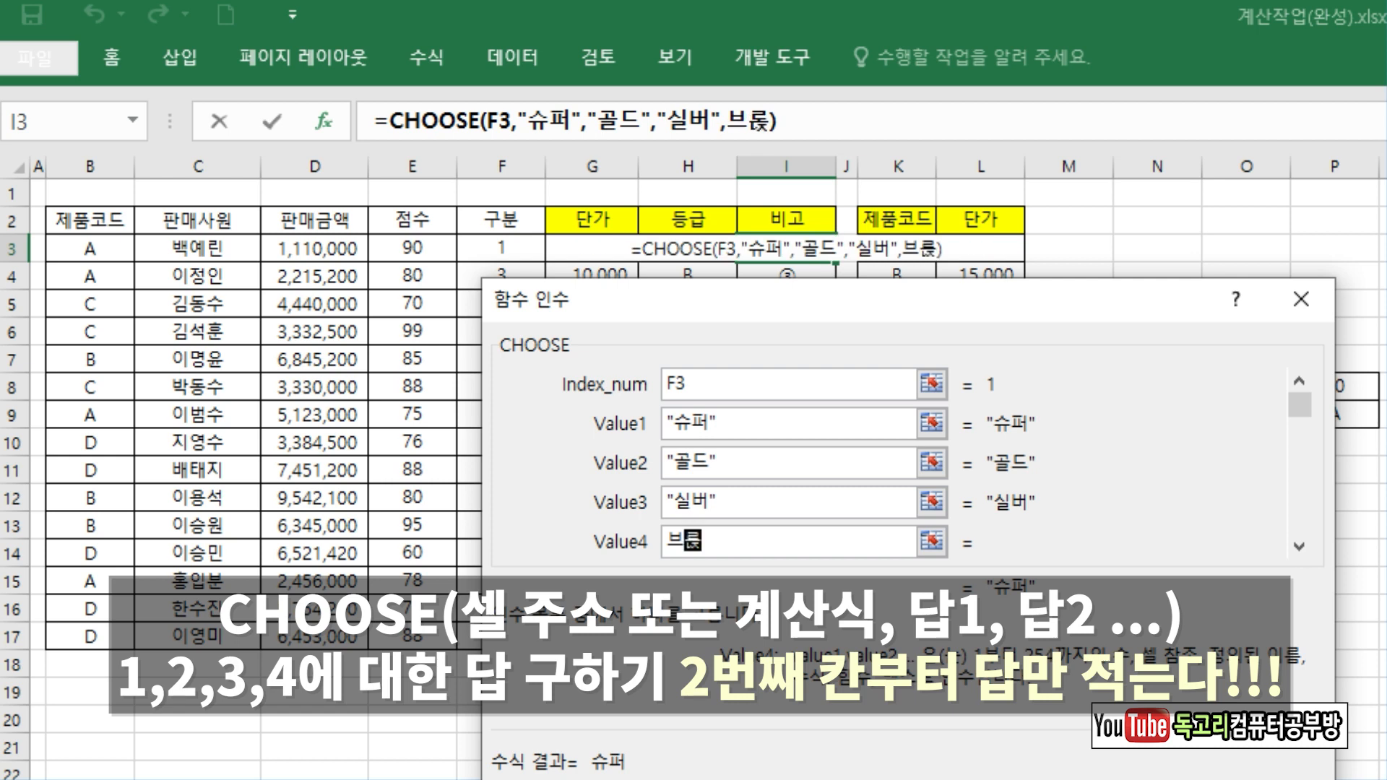
Step: Mark the CHOOSE index and values, confirm the formula in I3, and fill it down to I17
{"action": "left_click_drag", "start_coordinate": [753, 383], "coordinate": [823, 339]}
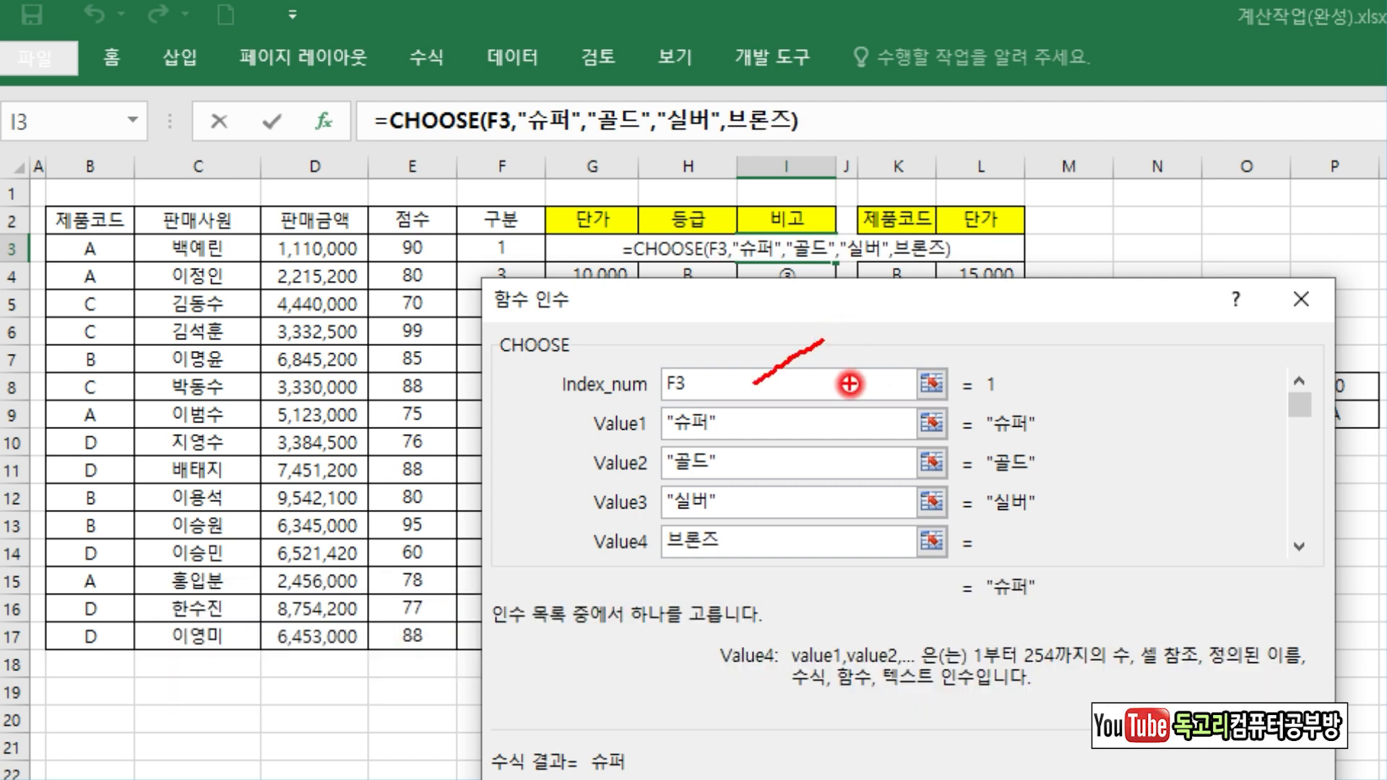
{"action": "left_click_drag", "start_coordinate": [743, 424], "coordinate": [796, 426]}
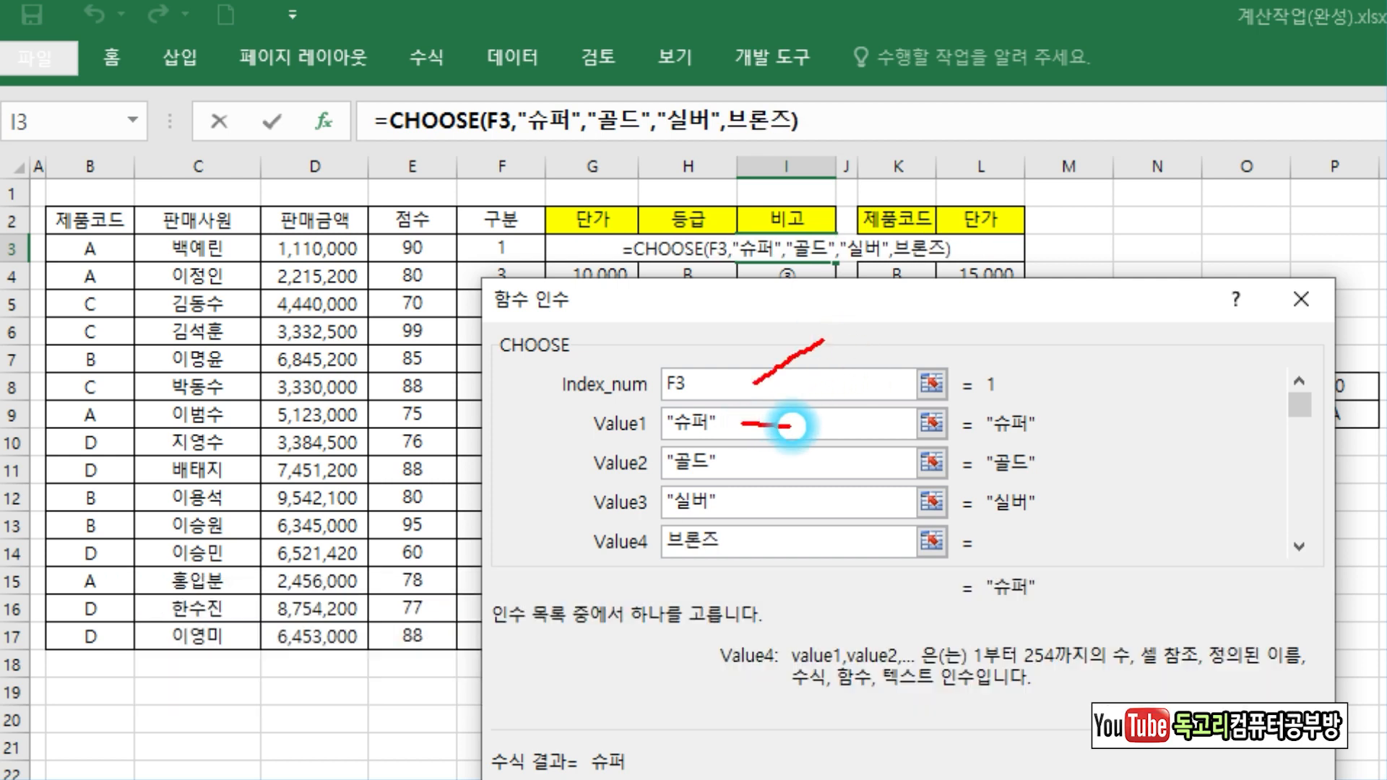
{"action": "mouse_move", "coordinate": [753, 469]}
{"action": "left_mouse_down"}
{"action": "mouse_move", "coordinate": [804, 478]}
{"action": "mouse_move", "coordinate": [810, 519]}
{"action": "left_mouse_up"}
{"action": "left_click_drag", "start_coordinate": [764, 556], "coordinate": [810, 566]}
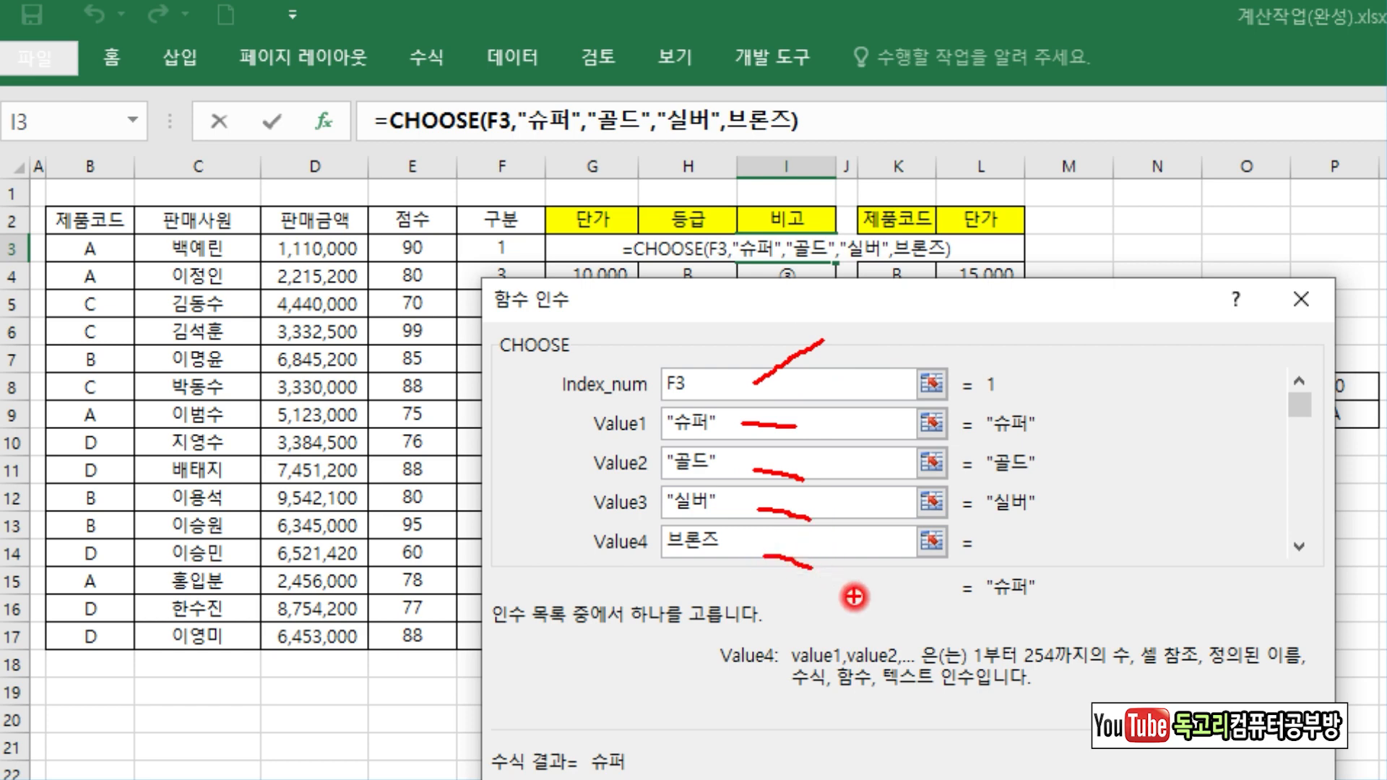
{"action": "left_click_drag", "start_coordinate": [844, 417], "coordinate": [850, 446]}
{"action": "left_click_drag", "start_coordinate": [841, 459], "coordinate": [898, 462]}
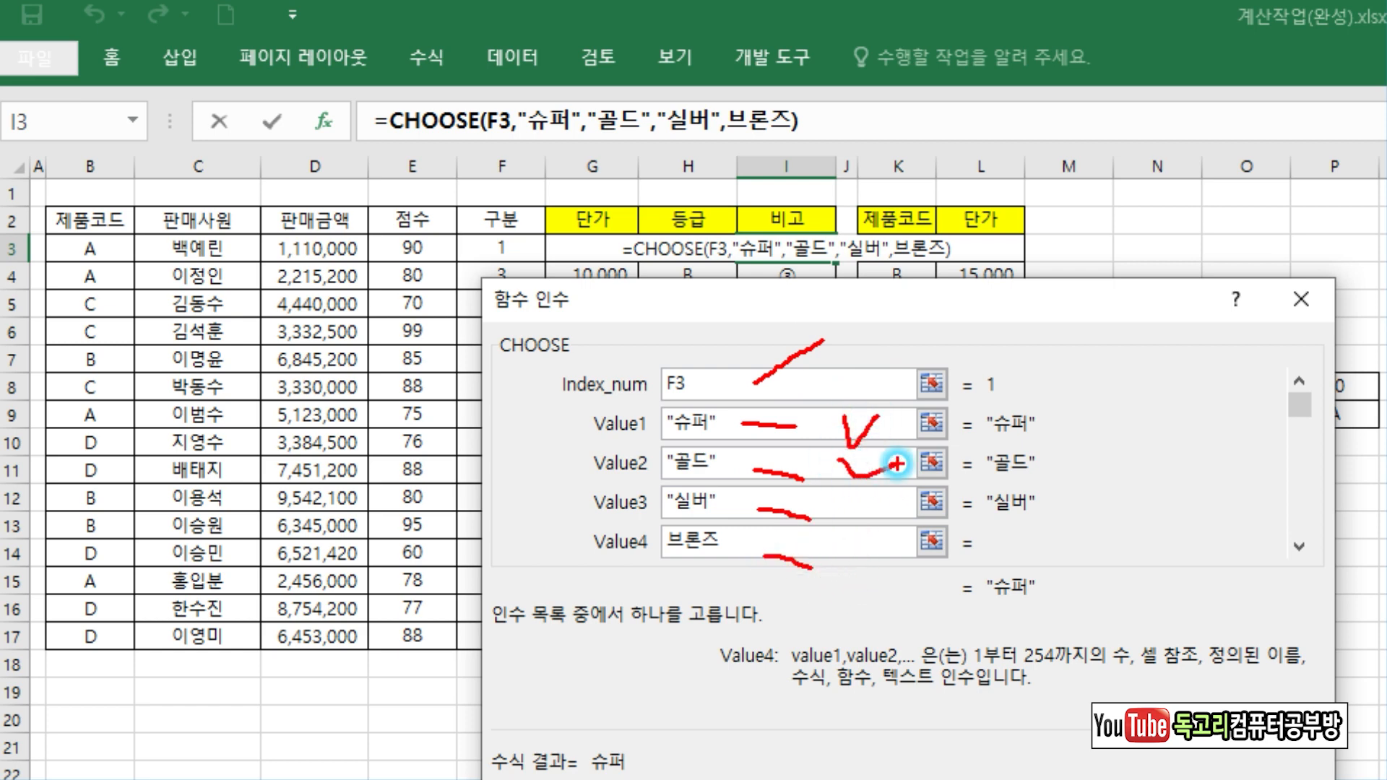
{"action": "key", "text": "Escape"}
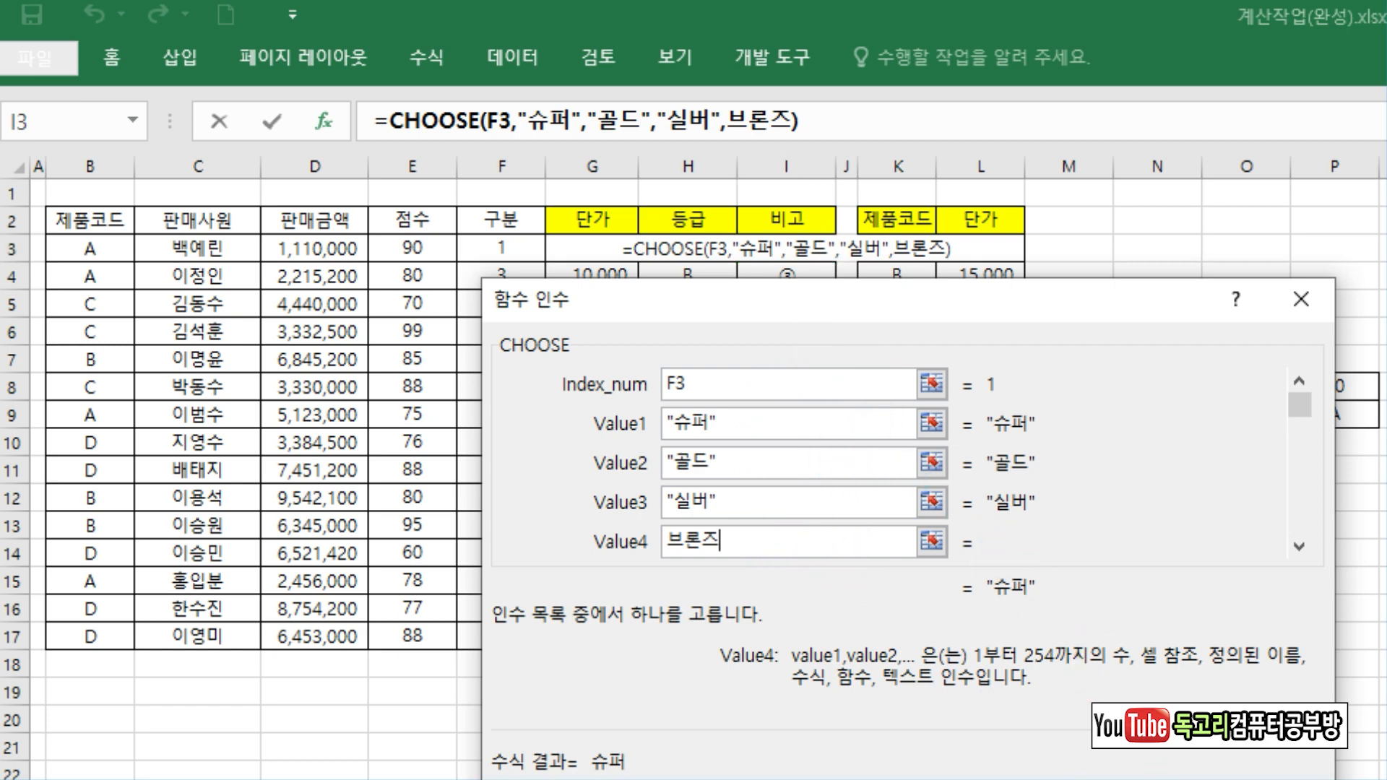
{"action": "left_click_drag", "start_coordinate": [1169, 300], "coordinate": [1145, 114]}
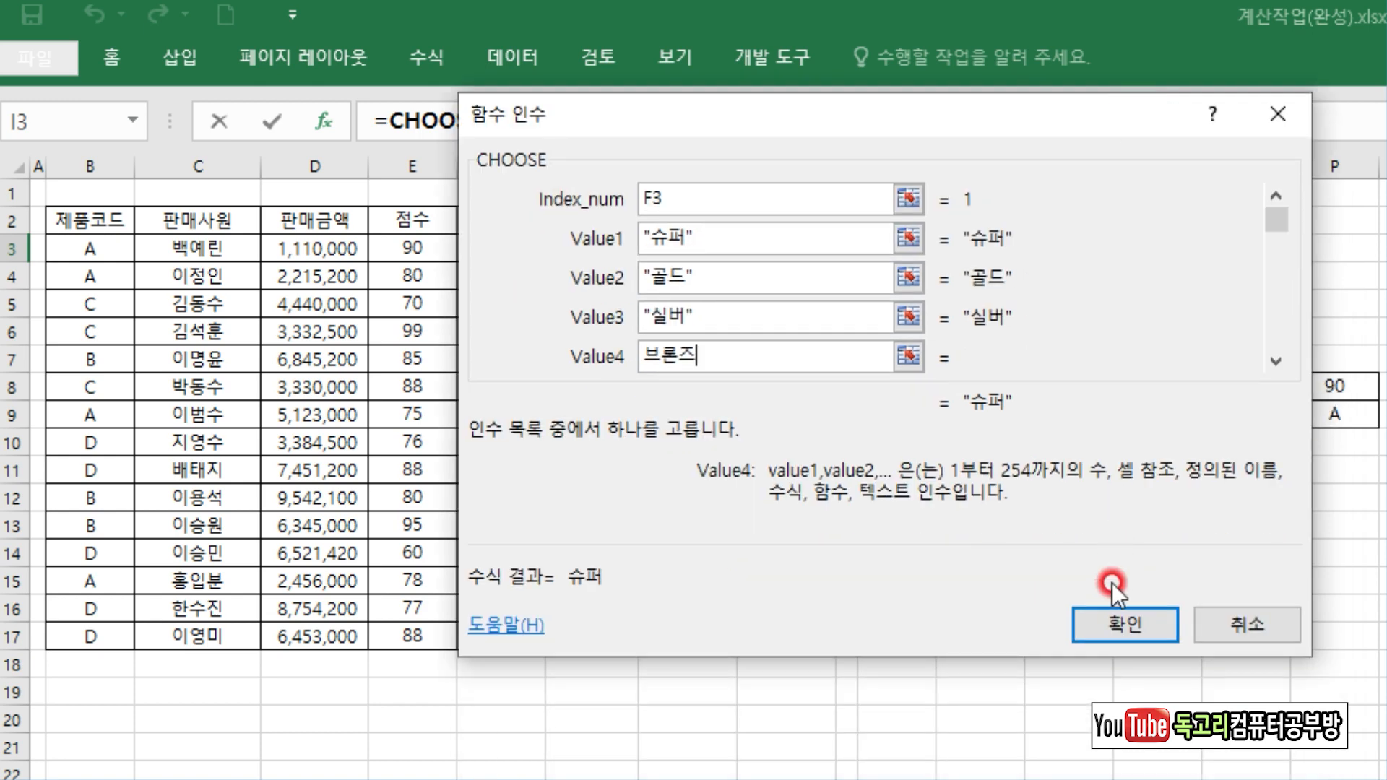
{"action": "left_click", "coordinate": [1121, 631]}
{"action": "double_click", "coordinate": [834, 262]}
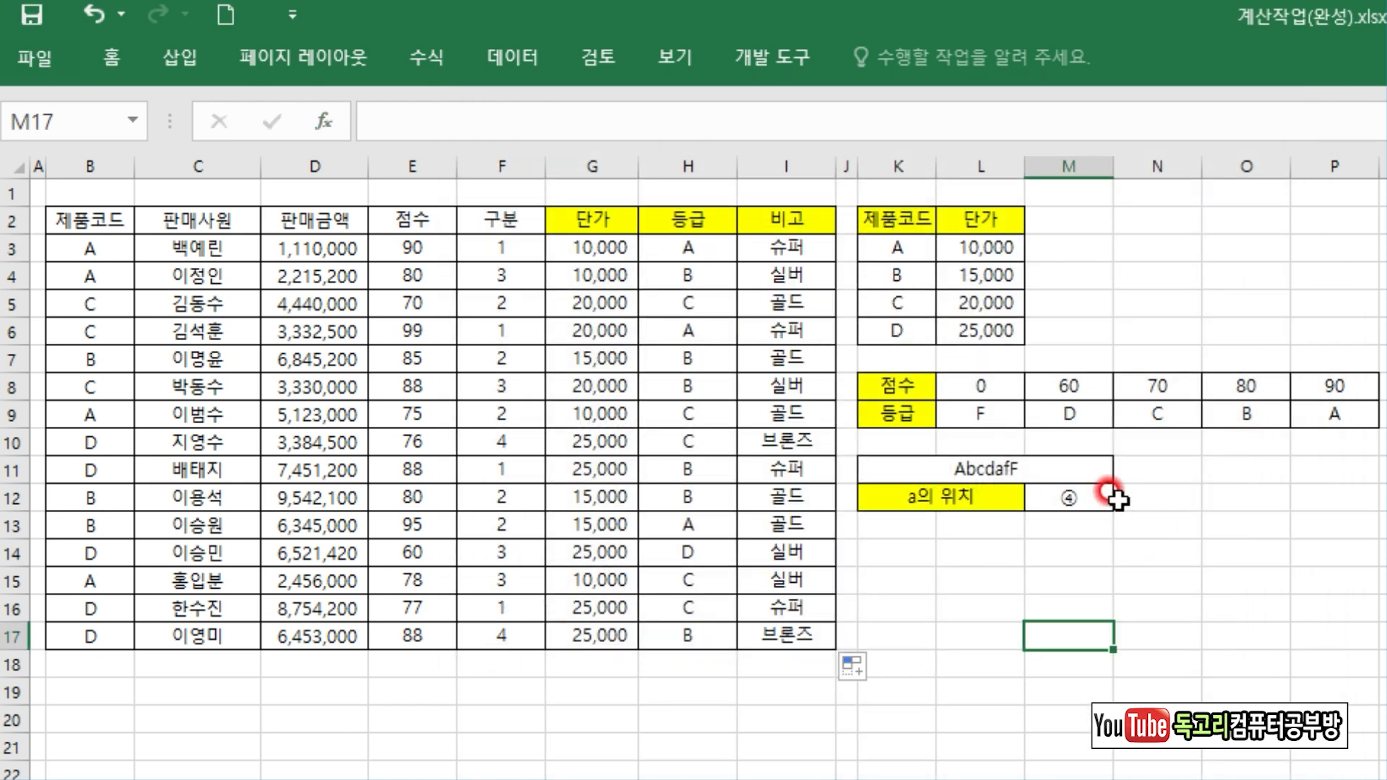
Step: Start a SEARCH formula in M12 with "a" as the text to find
{"action": "left_click", "coordinate": [1081, 496]}
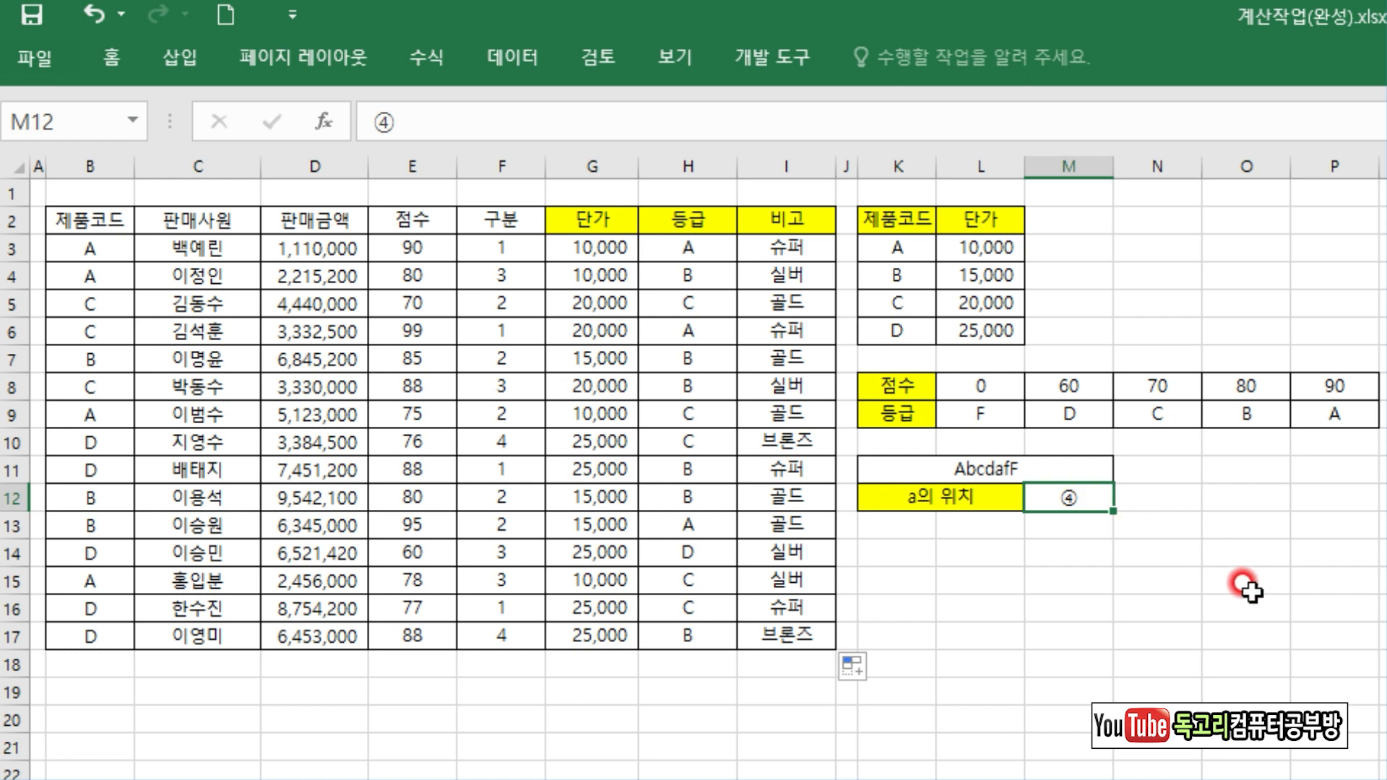
{"action": "type", "text": "="}
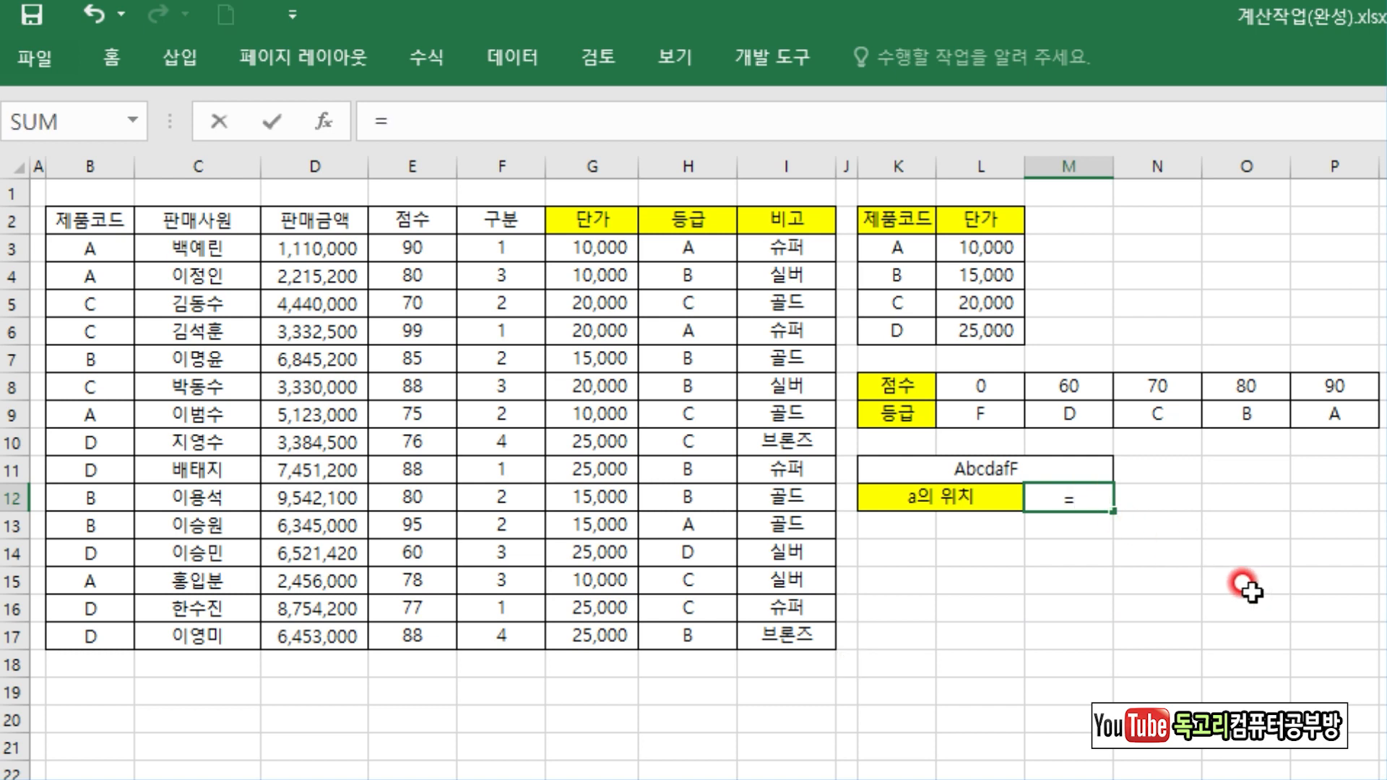
{"action": "type", "text": "SE"}
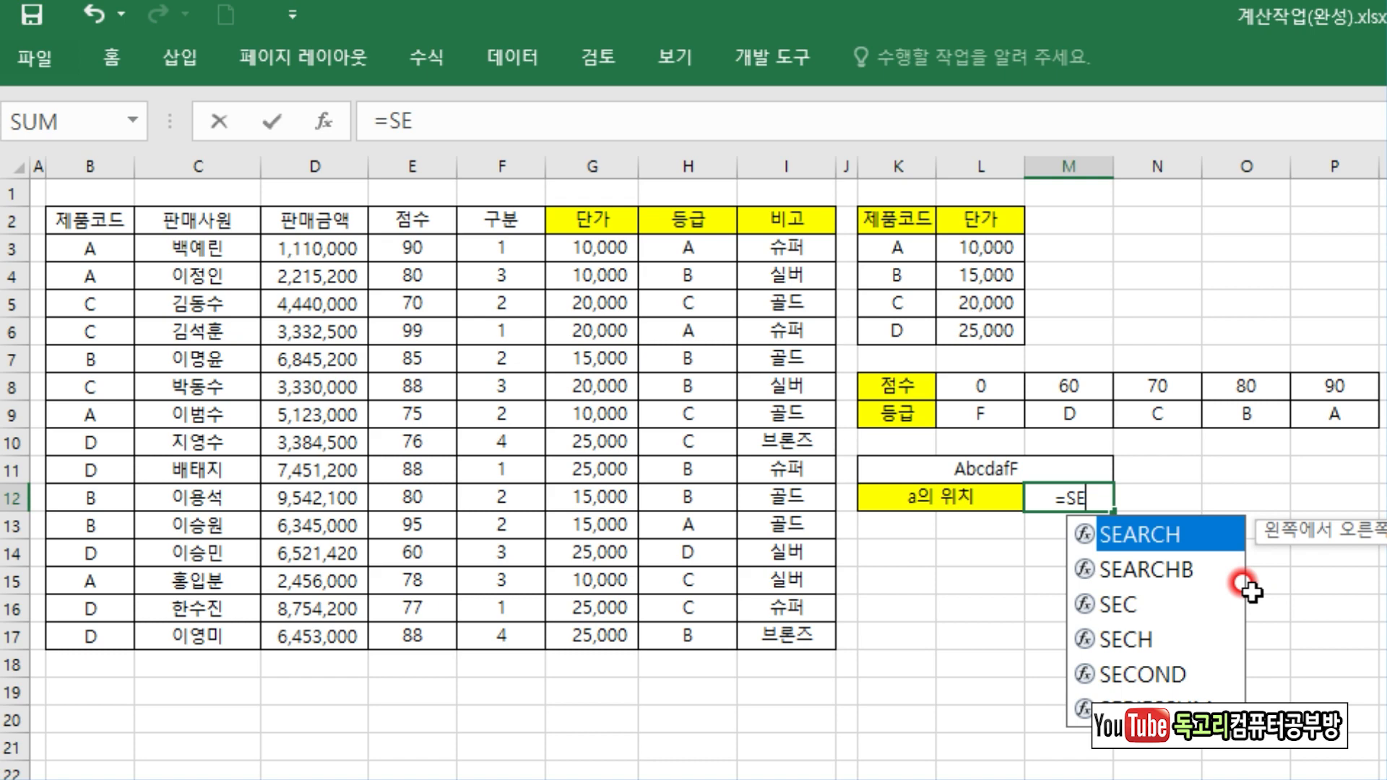
{"action": "key", "text": "Tab"}
{"action": "left_click", "coordinate": [315, 118]}
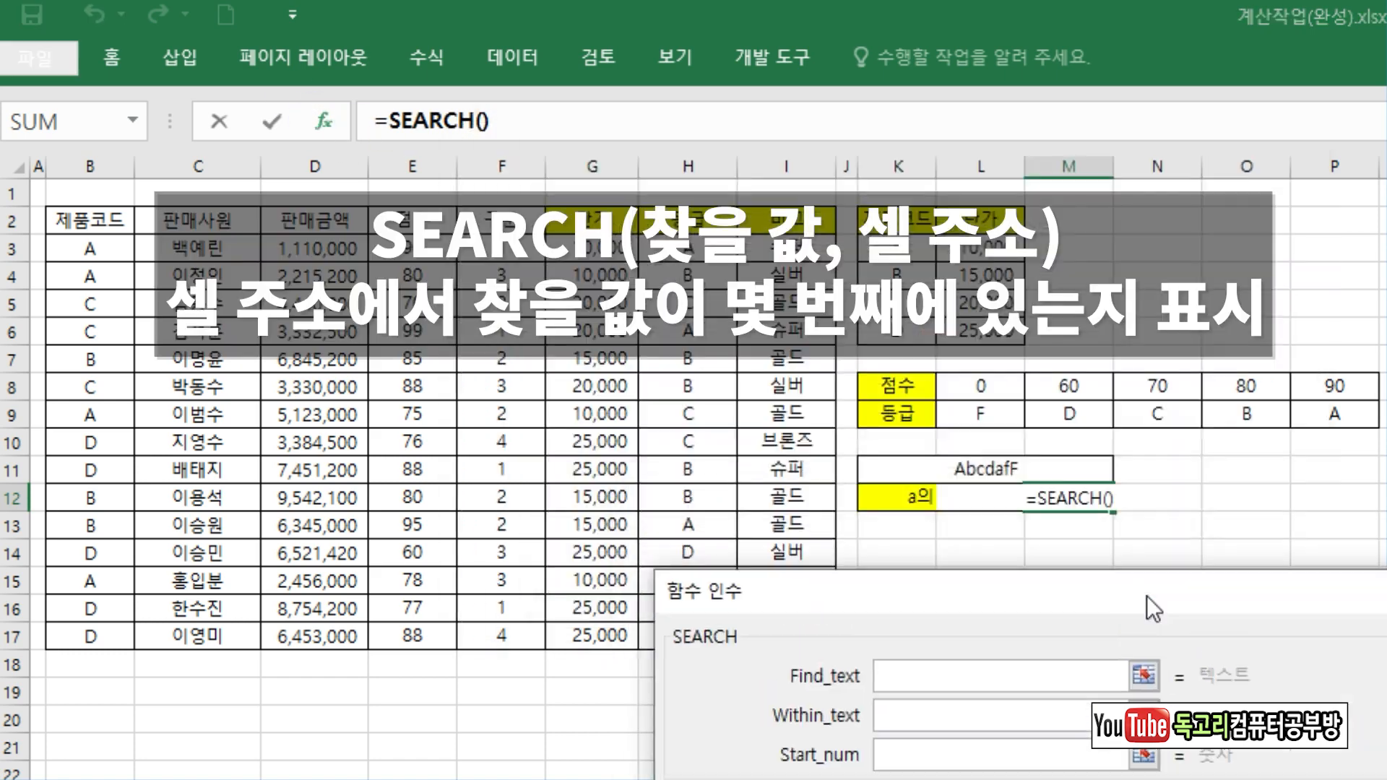
{"action": "left_click_drag", "start_coordinate": [1146, 596], "coordinate": [1150, 534]}
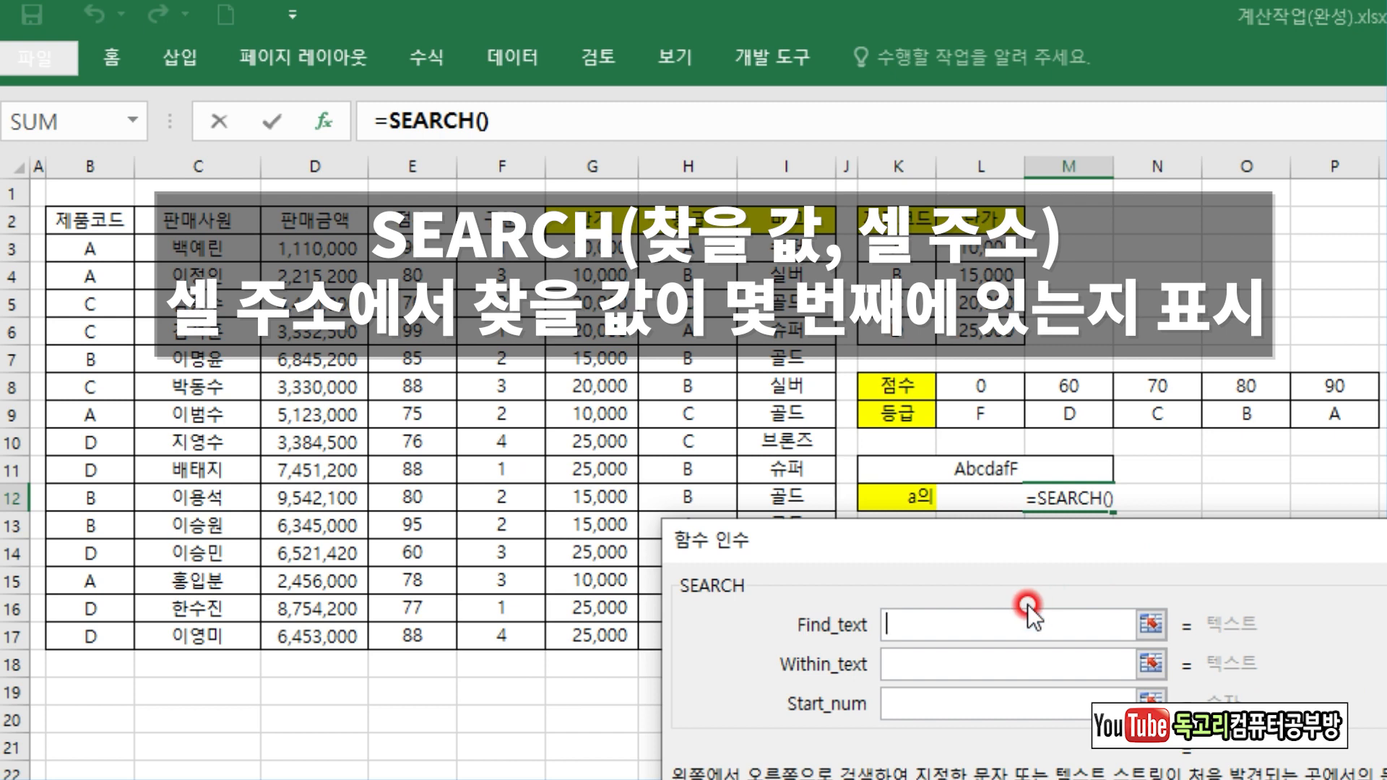
{"action": "type", "text": "a"}
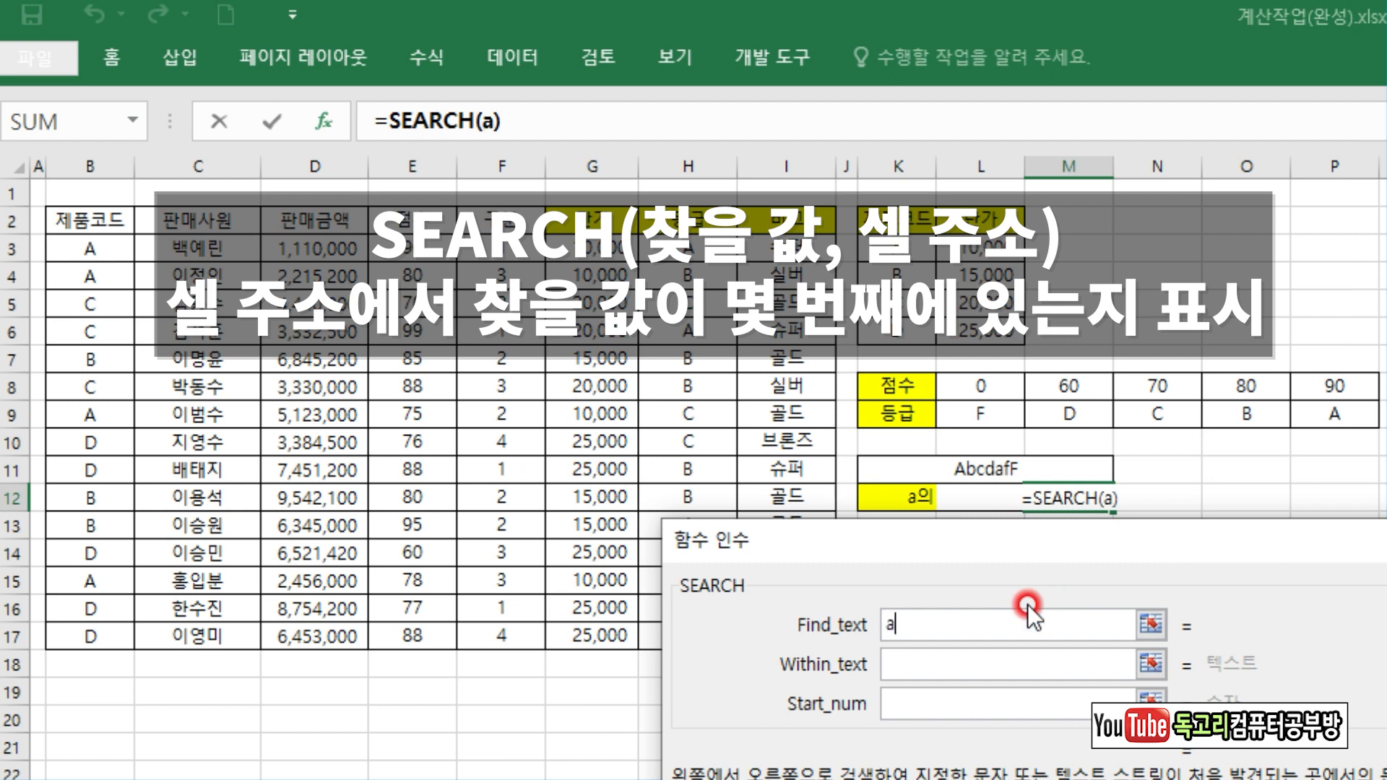
Step: Set K11 as the text to search within, confirm the SEARCH formula, and circle its result in M12
{"action": "left_click", "coordinate": [1009, 662]}
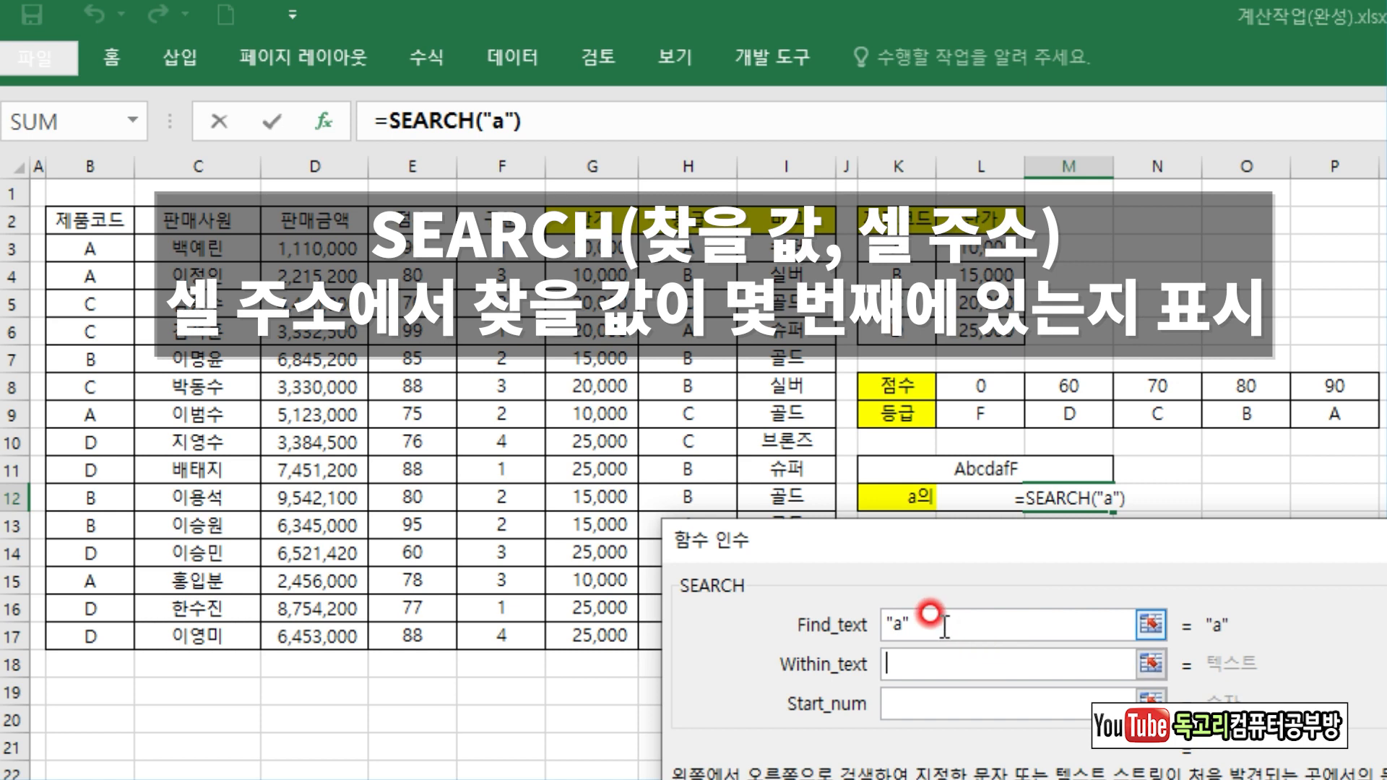
{"action": "left_click", "coordinate": [954, 467]}
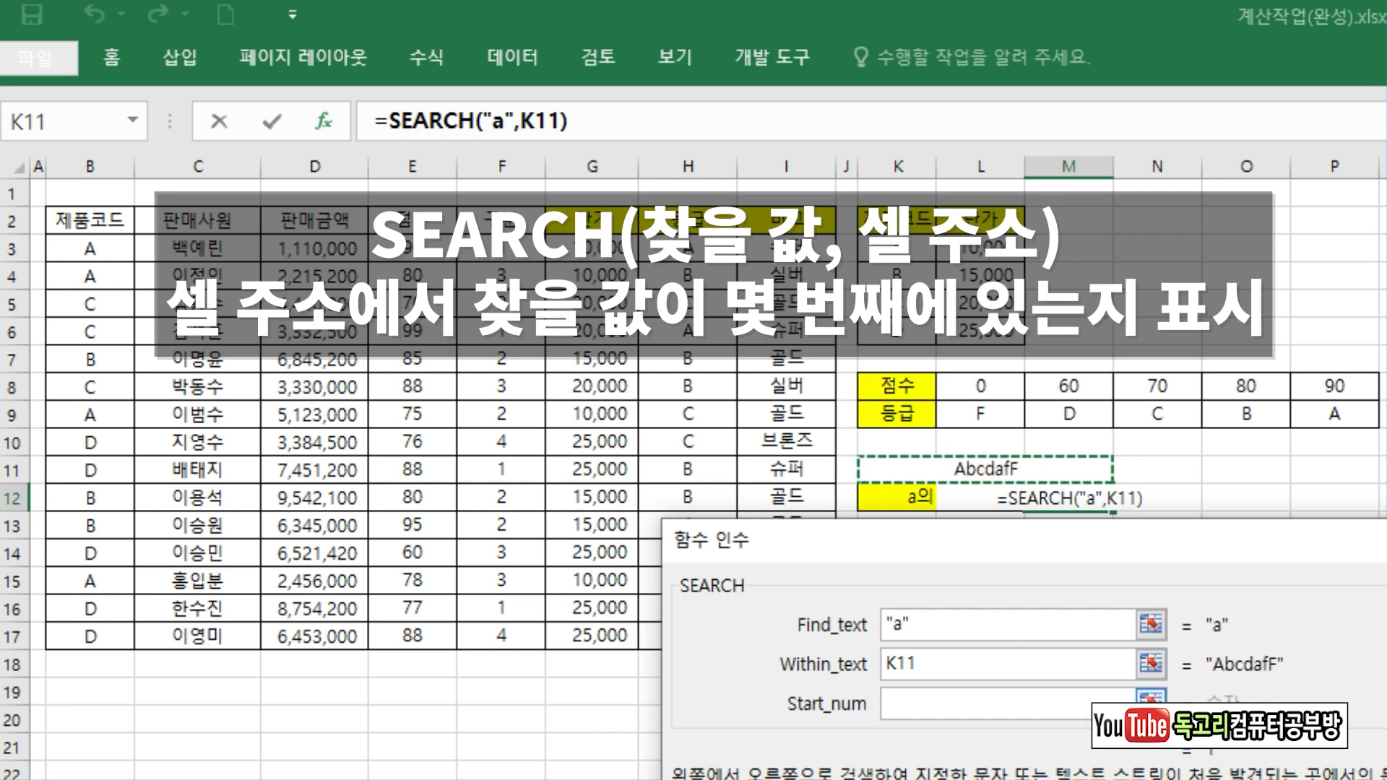
{"action": "key", "text": "Return"}
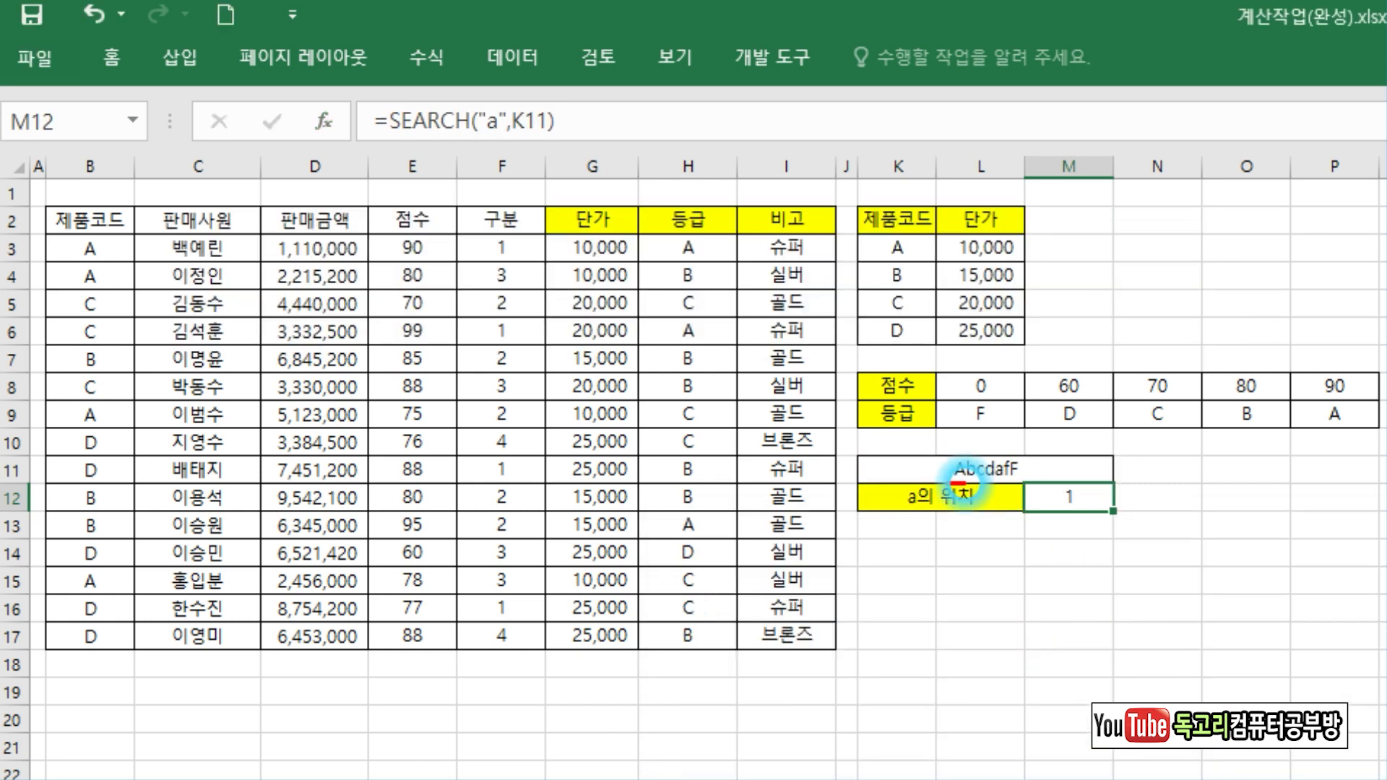
{"action": "left_click_drag", "start_coordinate": [1064, 522], "coordinate": [1094, 534]}
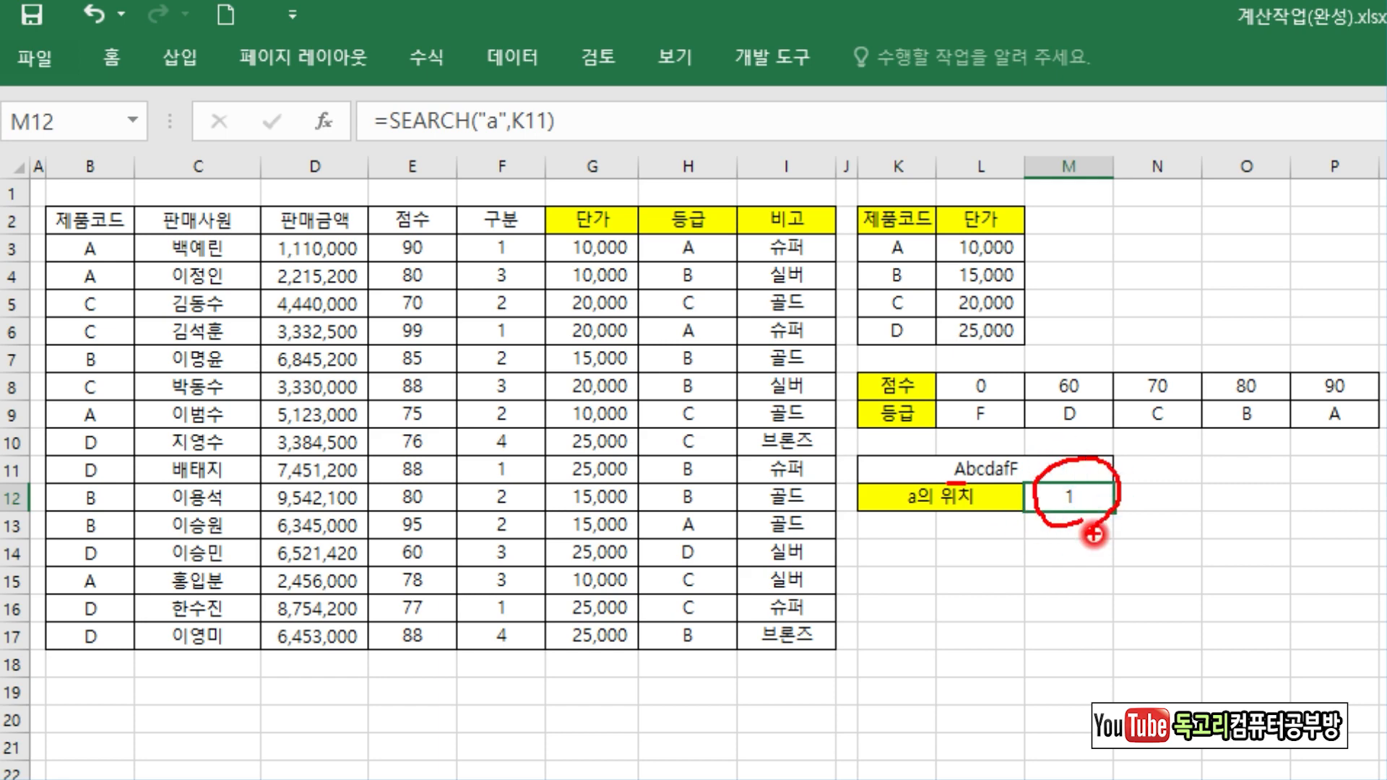